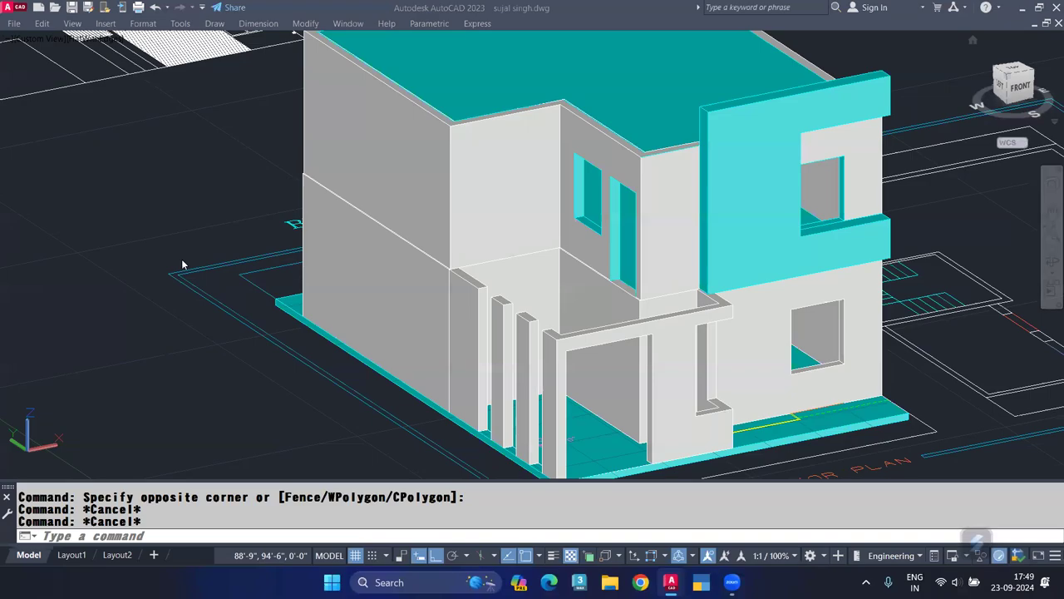
Pan and zoom the 3D view close in on the house's front entrance and porch floor.
{"action": "mouse_move", "coordinate": [183, 265]}
{"action": "middle_mouse_down"}
{"action": "mouse_move", "coordinate": [134, 263]}
{"action": "mouse_move", "coordinate": [508, 122]}
{"action": "mouse_move", "coordinate": [563, 176]}
{"action": "mouse_move", "coordinate": [559, 232]}
{"action": "mouse_move", "coordinate": [589, 216]}
{"action": "mouse_move", "coordinate": [558, 240]}
{"action": "mouse_move", "coordinate": [576, 288]}
{"action": "mouse_move", "coordinate": [553, 283]}
{"action": "middle_mouse_up"}
{"action": "scroll", "coordinate": [563, 175], "scroll_direction": "up", "scroll_amount": 5}
{"action": "scroll", "coordinate": [574, 229], "scroll_direction": "down", "scroll_amount": 5}
{"action": "scroll", "coordinate": [577, 288], "scroll_direction": "down", "scroll_amount": 3}
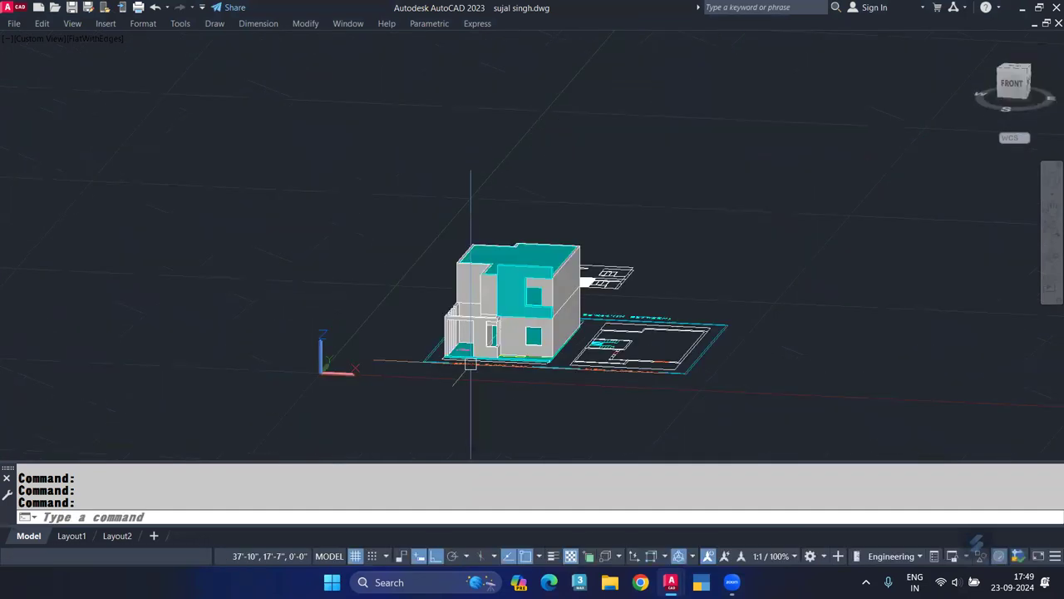
{"action": "scroll", "coordinate": [553, 283], "scroll_direction": "up", "scroll_amount": 3}
{"action": "scroll", "coordinate": [553, 282], "scroll_direction": "up", "scroll_amount": 2}
{"action": "scroll", "coordinate": [553, 283], "scroll_direction": "up", "scroll_amount": 2}
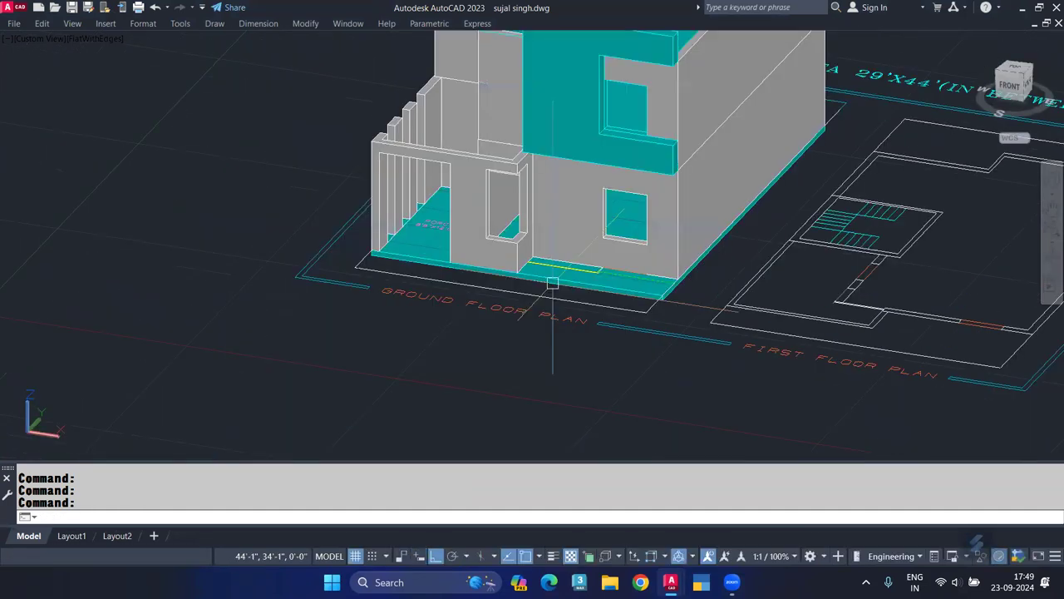
{"action": "scroll", "coordinate": [553, 282], "scroll_direction": "up", "scroll_amount": 3}
{"action": "mouse_move", "coordinate": [553, 267]}
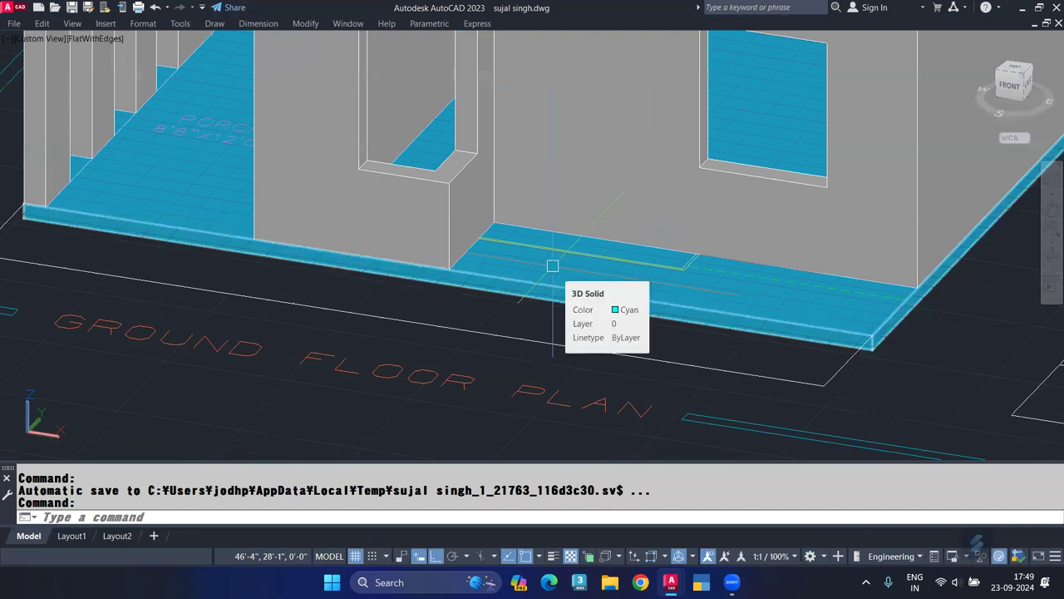
Hide the three selected 3D house solids with HIDEOBJECTS and zoom to the yellow wall lines.
{"action": "left_click", "coordinate": [553, 266]}
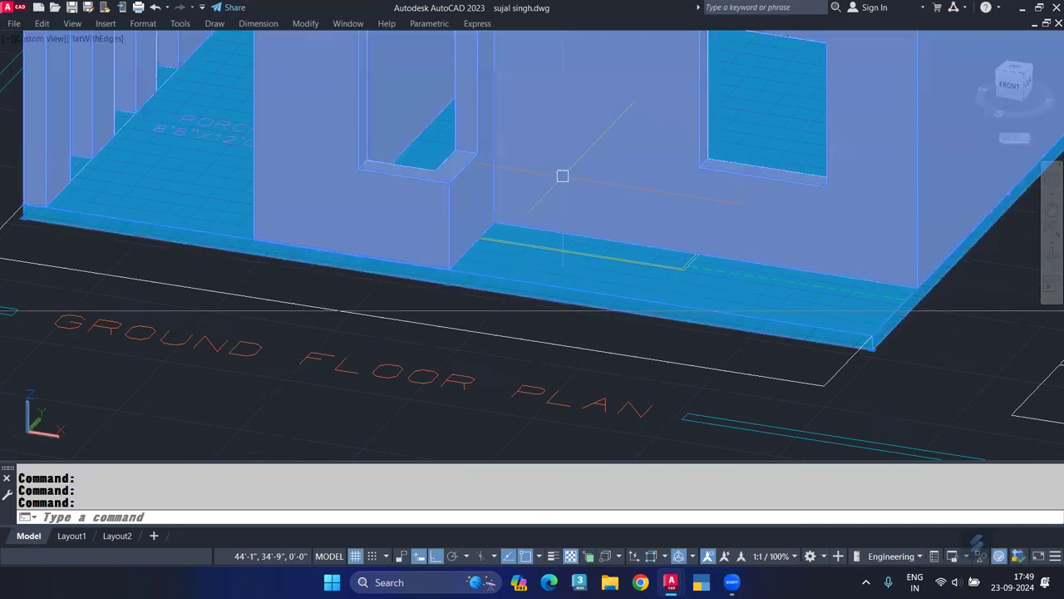
{"action": "type", "text": "hideopbj"}
{"action": "key", "text": "Return"}
{"action": "type", "text": "hi"}
{"action": "type", "text": "bj"}
{"action": "key", "text": "Return"}
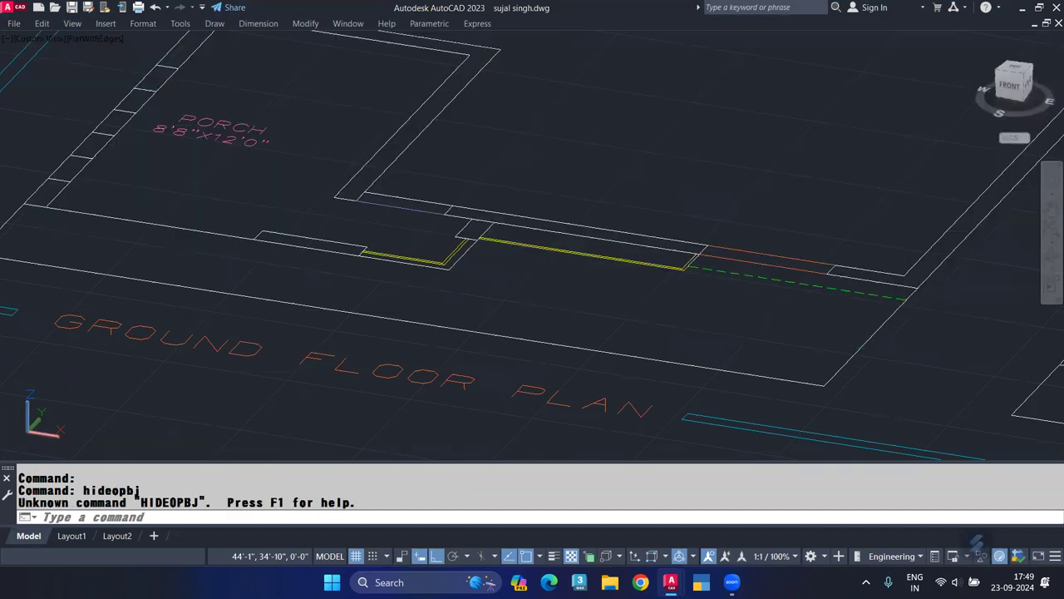
{"action": "scroll", "coordinate": [632, 208], "scroll_direction": "up", "scroll_amount": 3}
{"action": "middle_click_drag", "start_coordinate": [666, 244], "coordinate": [720, 302]}
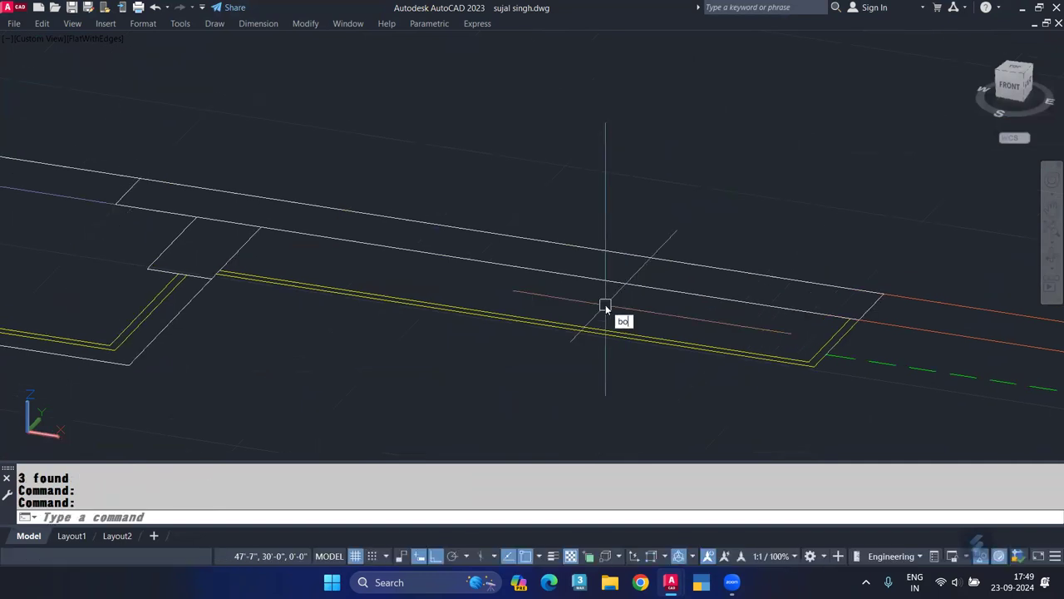
Draw a short box across the wall corner with height 1.5.
{"action": "left_click", "coordinate": [647, 349]}
{"action": "scroll", "coordinate": [842, 323], "scroll_direction": "up", "scroll_amount": 2}
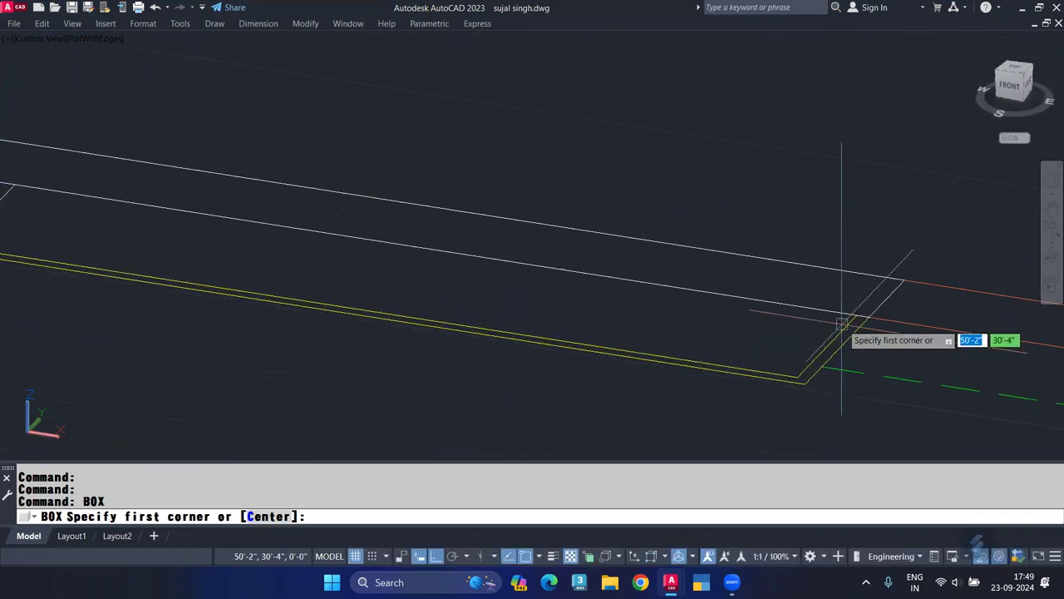
{"action": "left_click", "coordinate": [862, 316]}
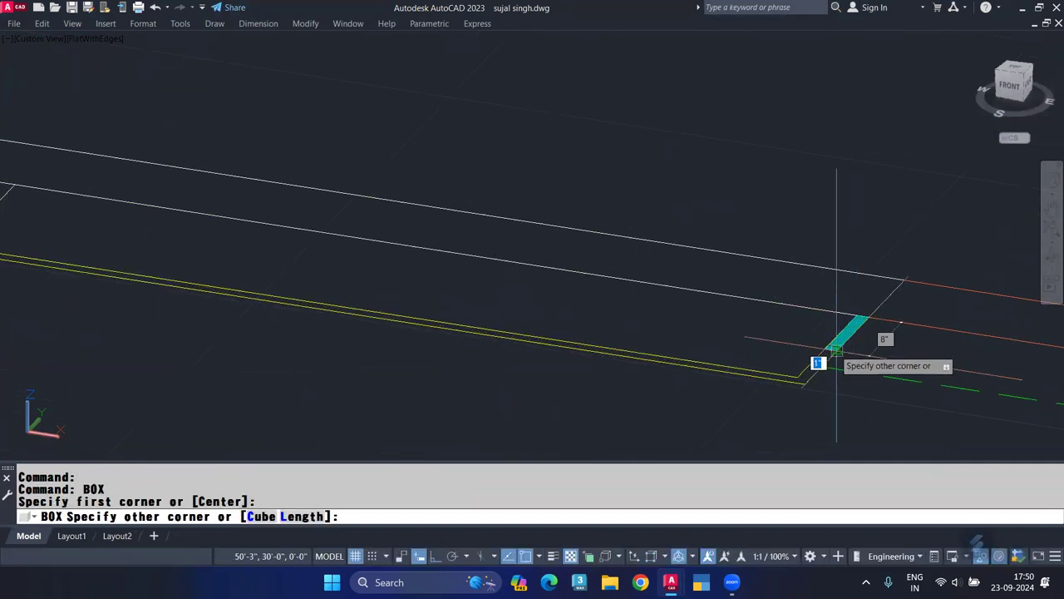
{"action": "left_click", "coordinate": [805, 384]}
{"action": "type", "text": "1.5"}
{"action": "key", "text": "Return"}
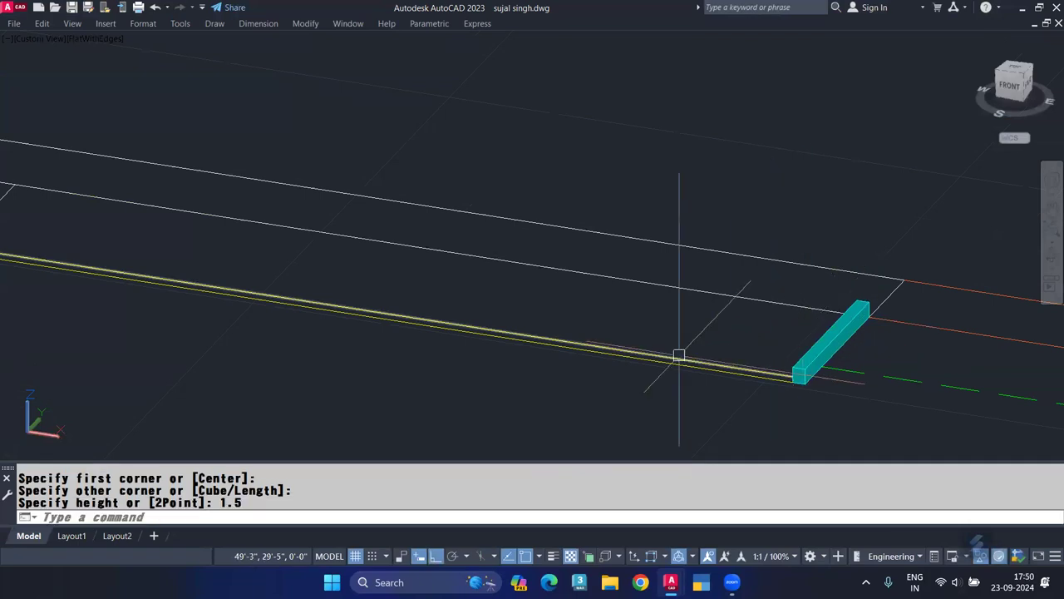
Draw a long box along the wall line at the default height.
{"action": "middle_click_drag", "start_coordinate": [681, 356], "coordinate": [998, 399]}
{"action": "key", "text": "Return"}
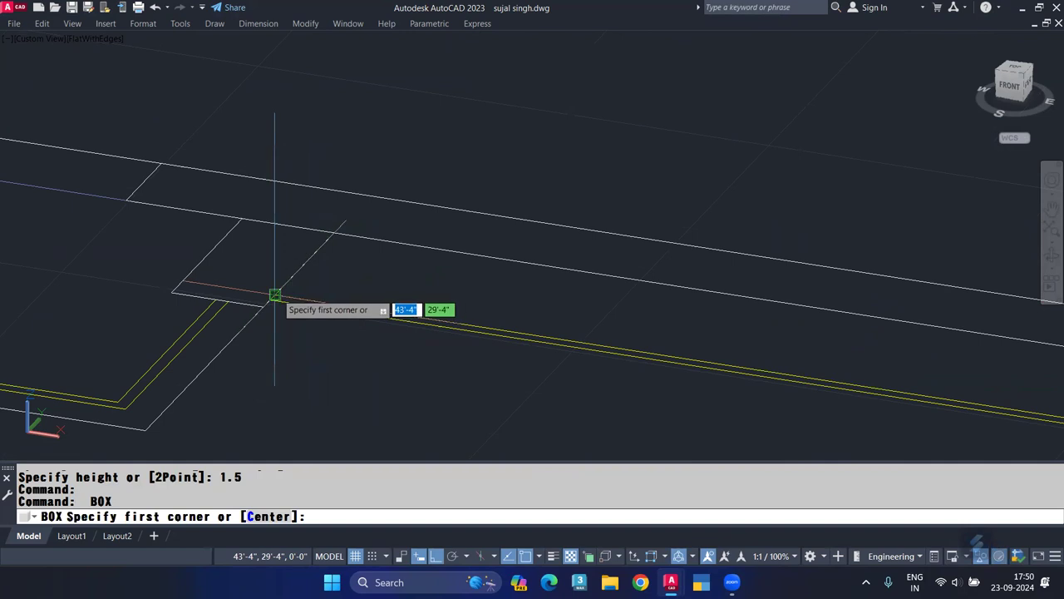
{"action": "left_click", "coordinate": [270, 291]}
{"action": "scroll", "coordinate": [537, 399], "scroll_direction": "up", "scroll_amount": 3}
{"action": "left_click", "coordinate": [852, 372]}
{"action": "key", "text": "Return"}
{"action": "type", "text": "uni"}
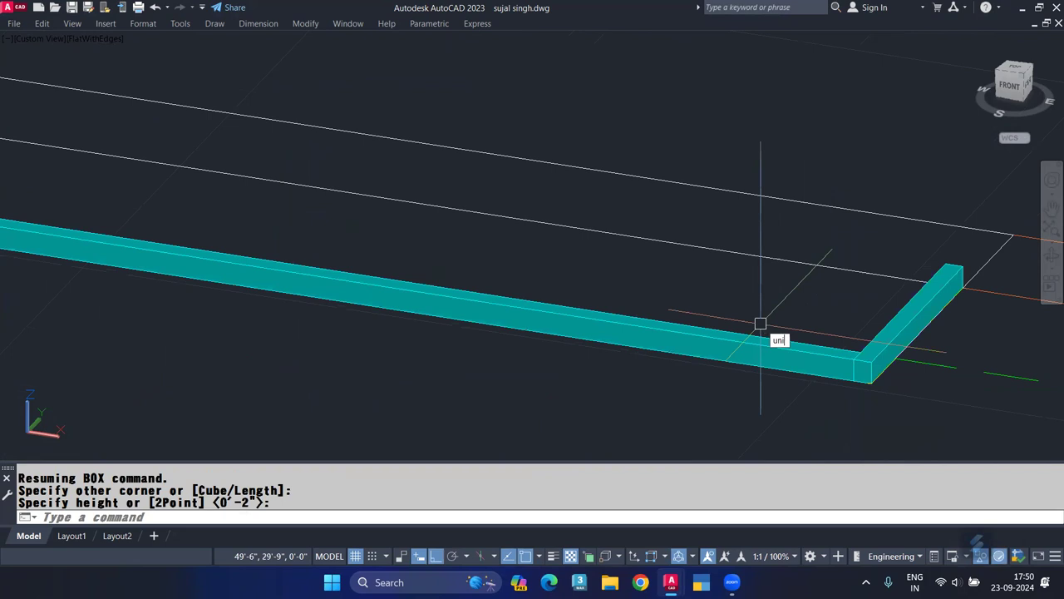
Union the short corner box and the long box into one L-shaped bar.
{"action": "key", "text": "Return"}
{"action": "left_click", "coordinate": [849, 366]}
{"action": "left_click", "coordinate": [829, 363]}
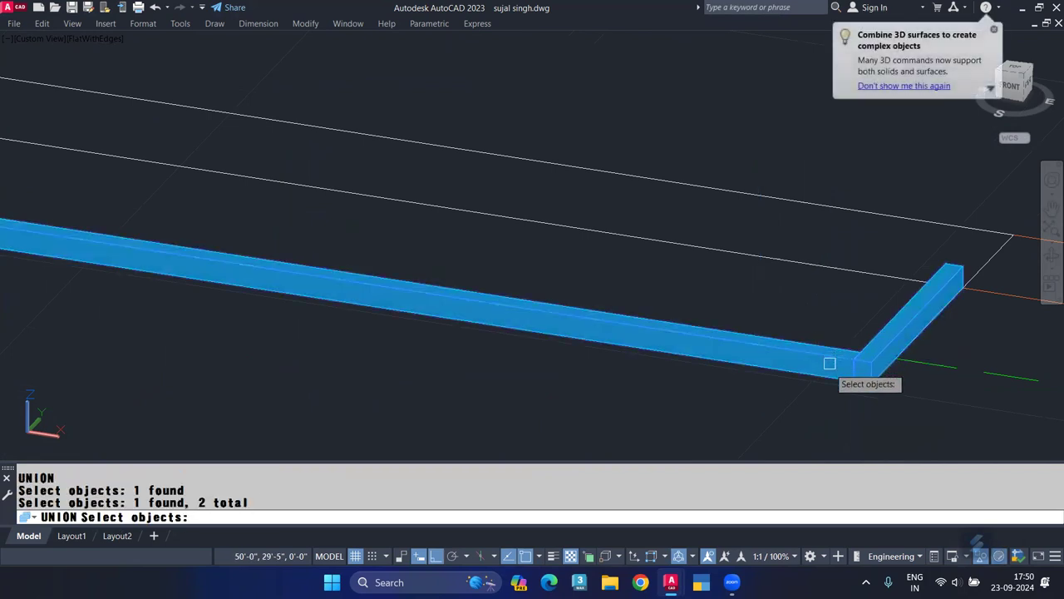
{"action": "key", "text": "Return"}
Move the L-shaped bar from its bottom corner onto the wall outline corner.
{"action": "type", "text": "m"}
{"action": "key", "text": "Return"}
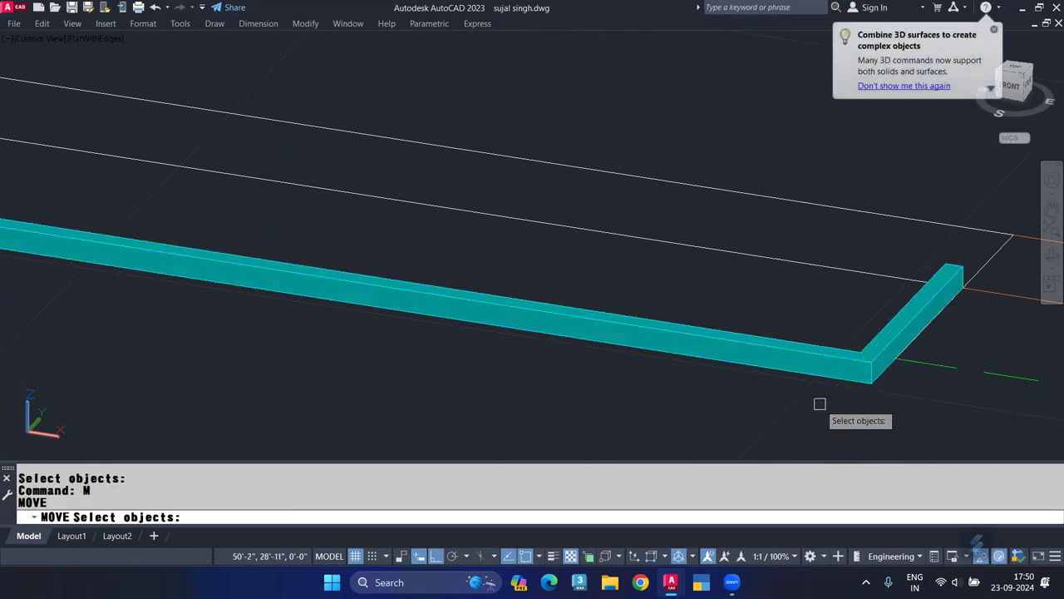
{"action": "left_click", "coordinate": [874, 379]}
{"action": "scroll", "coordinate": [875, 378], "scroll_direction": "up", "scroll_amount": 1}
{"action": "key", "text": "Return"}
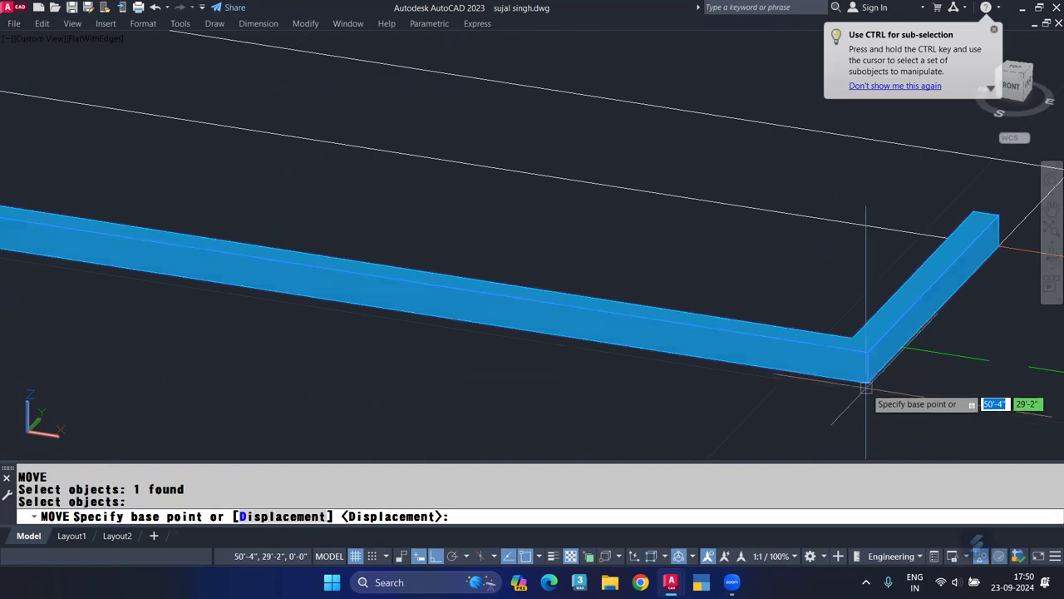
{"action": "left_click", "coordinate": [869, 380]}
{"action": "left_click", "coordinate": [870, 352]}
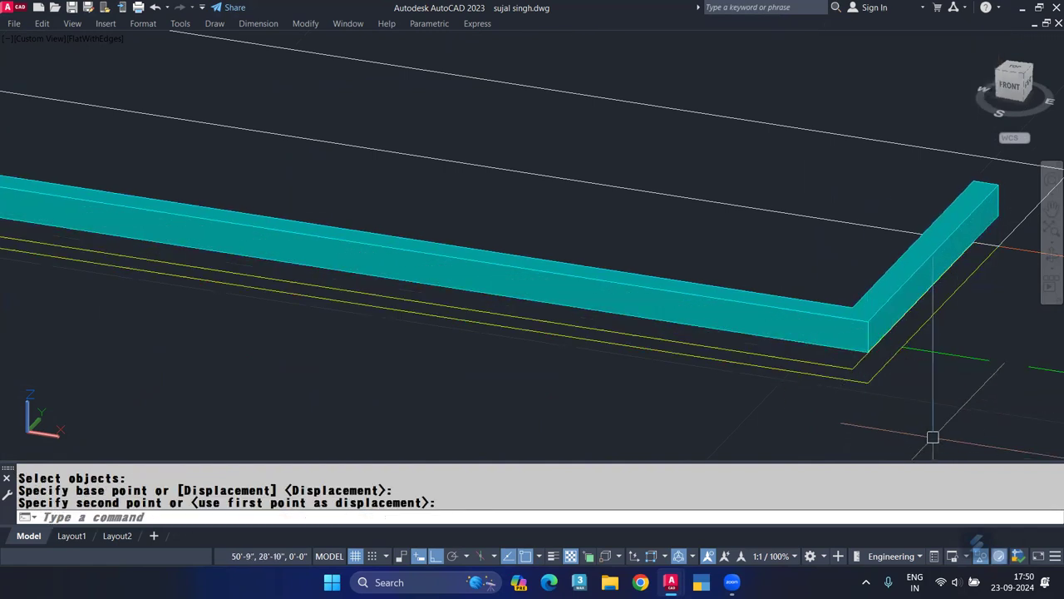
Copy the L-shaped bar straight up so a copy sits directly on top.
{"action": "left_click", "coordinate": [862, 329]}
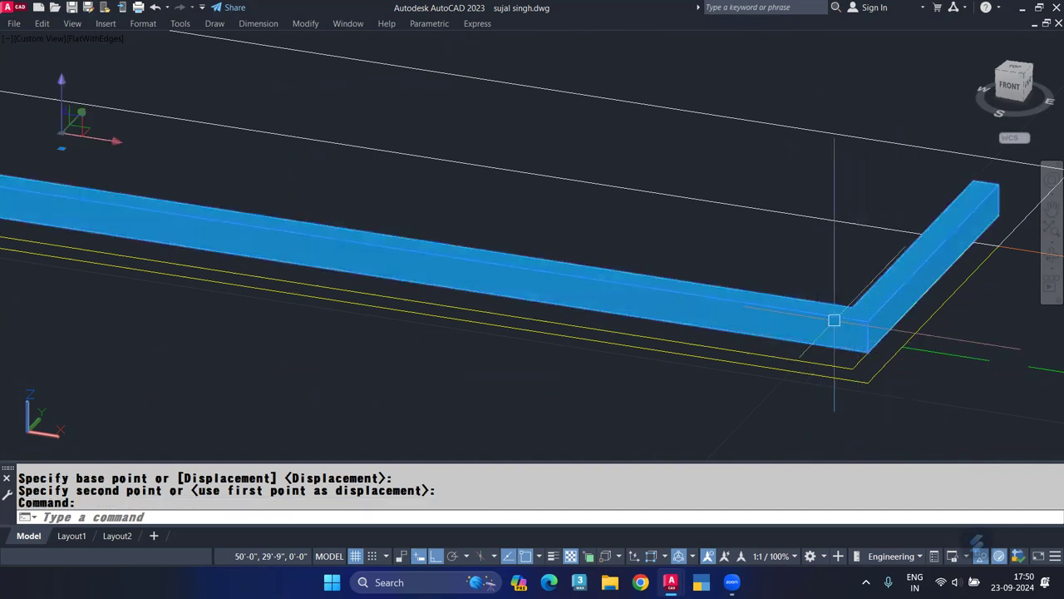
{"action": "type", "text": "dCo"}
{"action": "key", "text": "Return"}
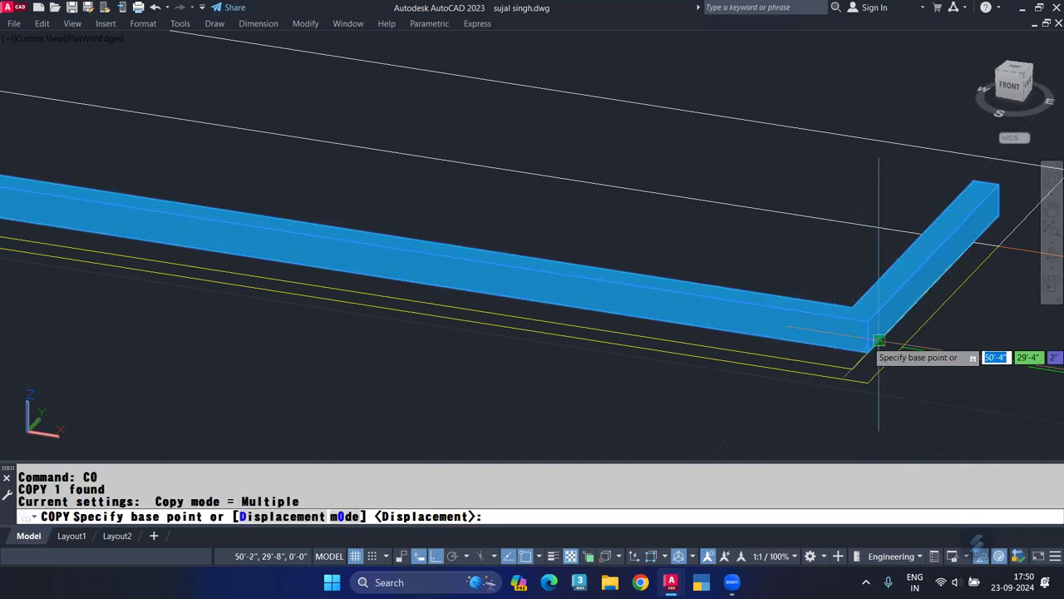
{"action": "left_click", "coordinate": [868, 353]}
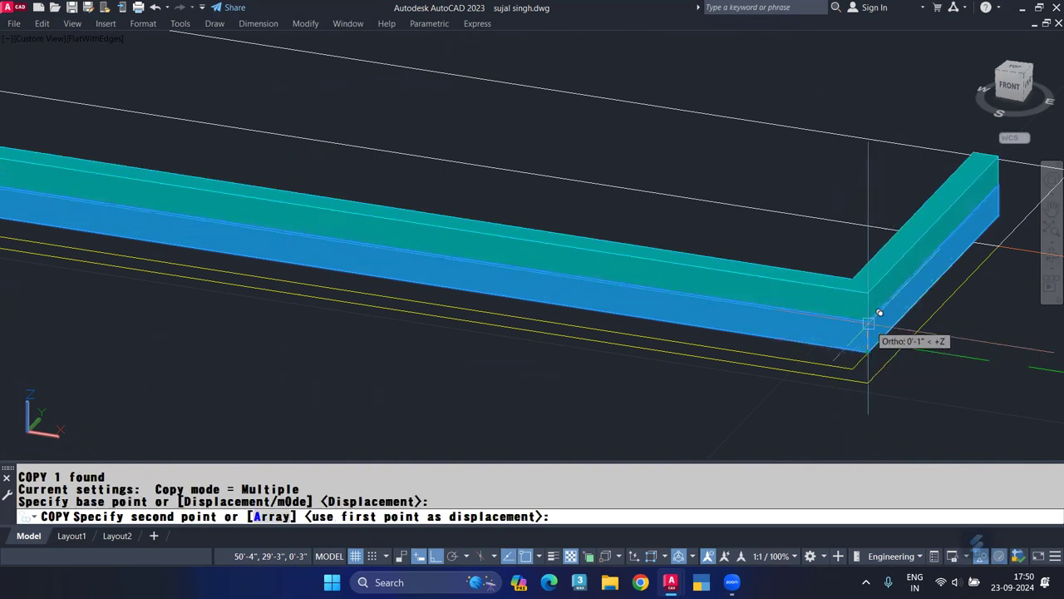
{"action": "left_click", "coordinate": [869, 319]}
{"action": "key", "text": "Return"}
{"action": "mouse_move", "coordinate": [789, 309]}
{"action": "middle_mouse_down", "text": "shift"}
{"action": "mouse_move", "coordinate": [776, 269]}
{"action": "mouse_move", "coordinate": [724, 314]}
{"action": "mouse_move", "coordinate": [730, 332]}
{"action": "middle_mouse_up", "text": "shift"}
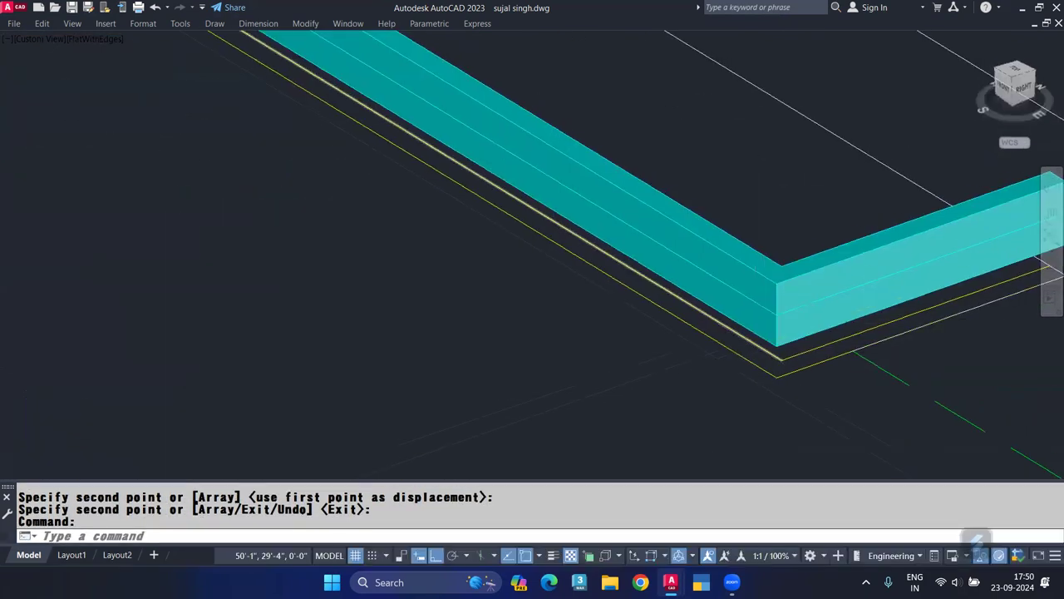
Copy the bar as an array of 45 stacked slats with a set spacing.
{"action": "type", "text": "co"}
{"action": "key", "text": "Return"}
{"action": "left_click", "coordinate": [770, 319]}
{"action": "key", "text": "Return"}
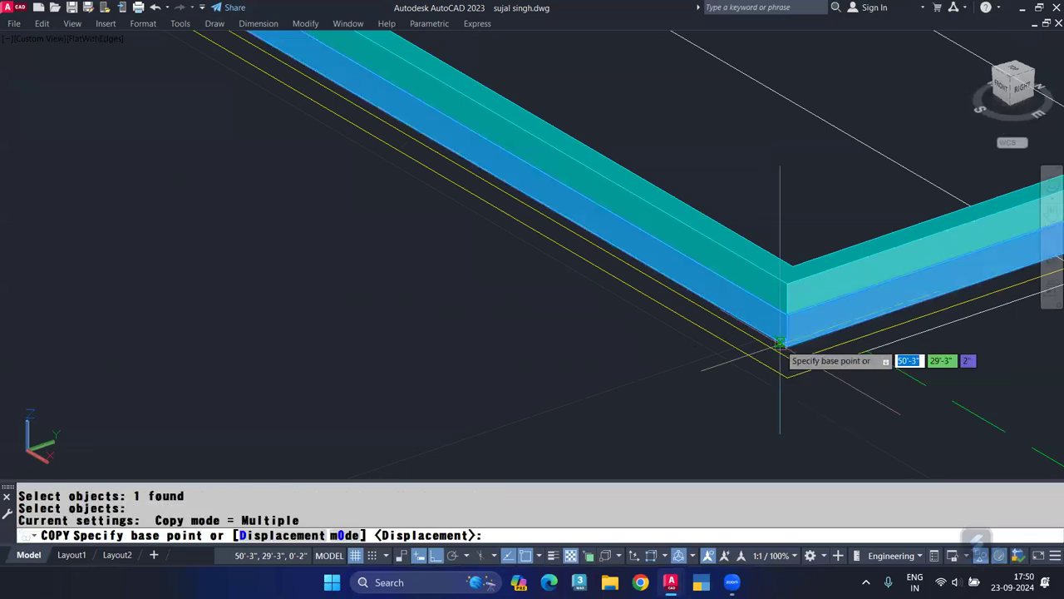
{"action": "left_click", "coordinate": [787, 340]}
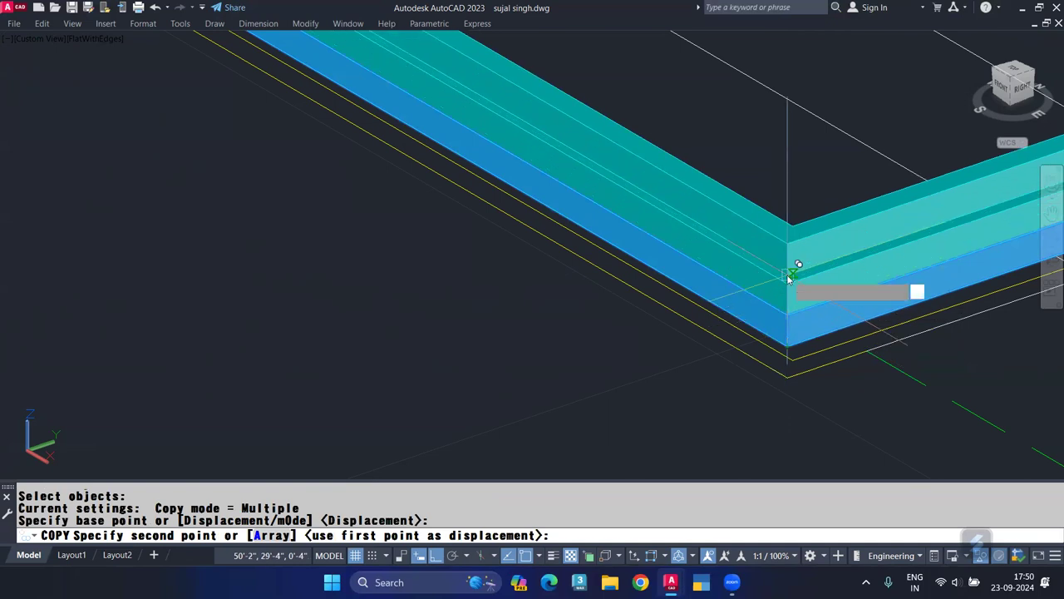
{"action": "type", "text": "a"}
{"action": "key", "text": "Return"}
{"action": "type", "text": "45"}
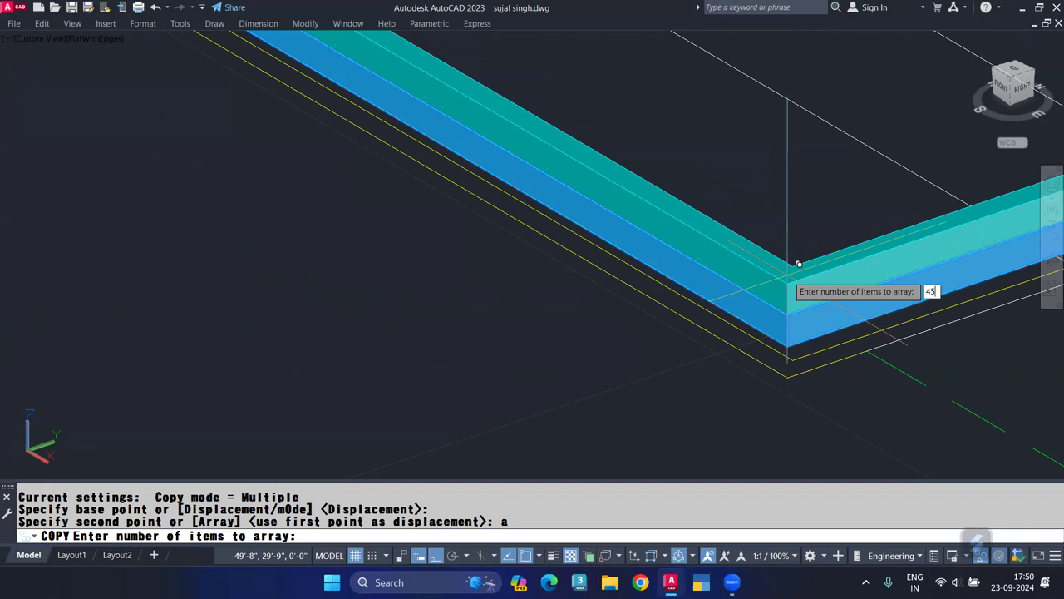
{"action": "key", "text": "Return"}
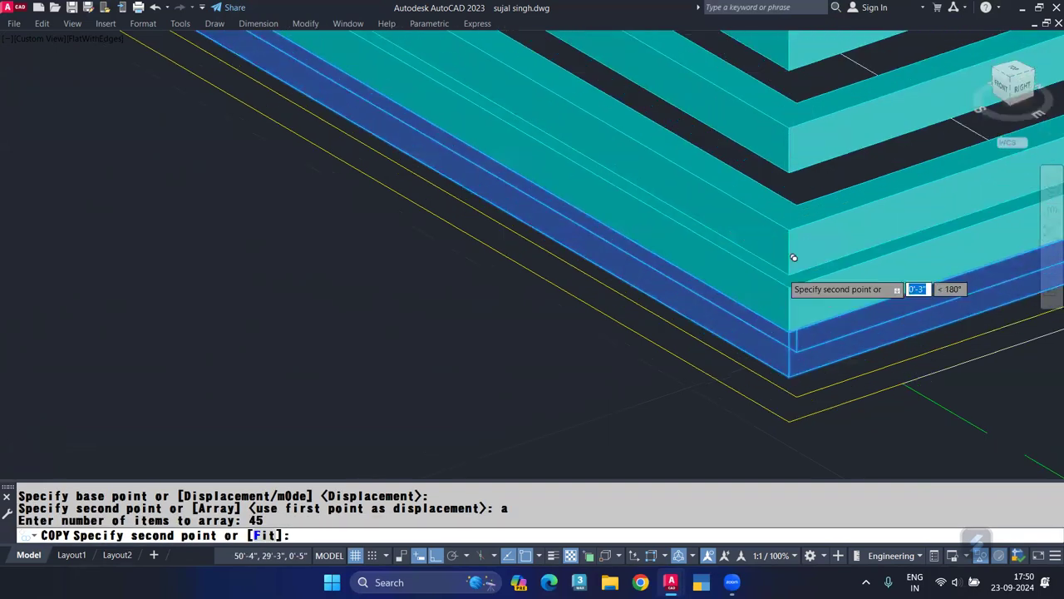
{"action": "scroll", "coordinate": [793, 258], "scroll_direction": "up", "scroll_amount": 2}
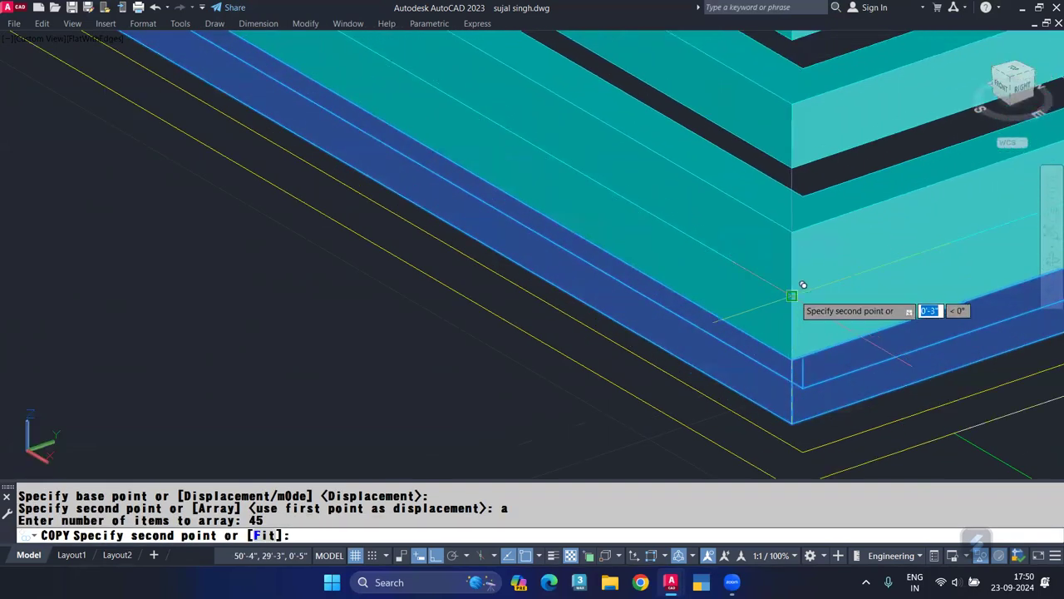
{"action": "left_click", "coordinate": [803, 285]}
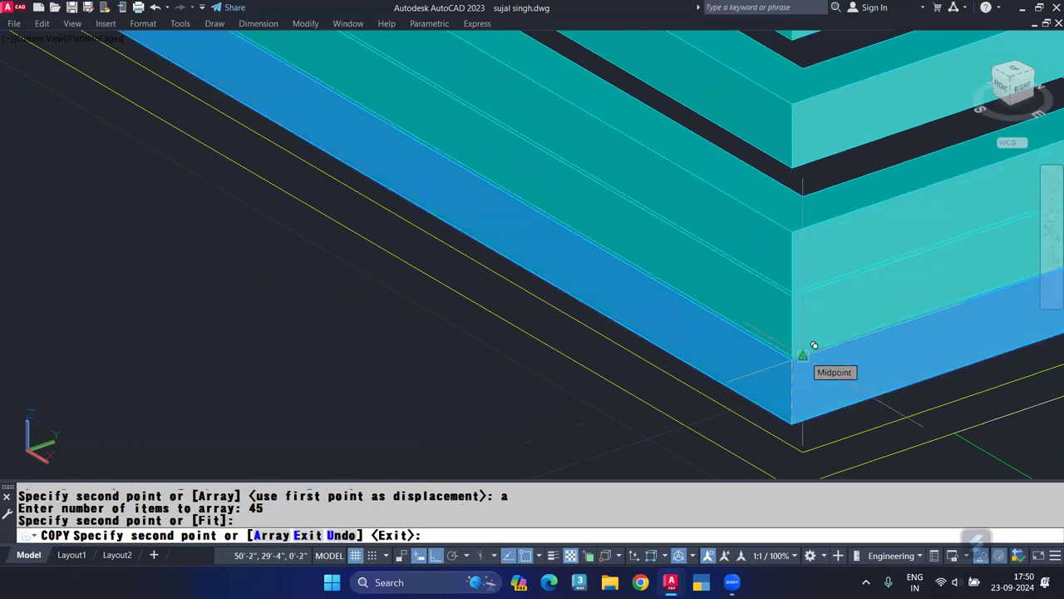
{"action": "key", "text": "Return"}
Delete the extra overlapping bar.
{"action": "scroll", "coordinate": [741, 296], "scroll_direction": "down", "scroll_amount": 2}
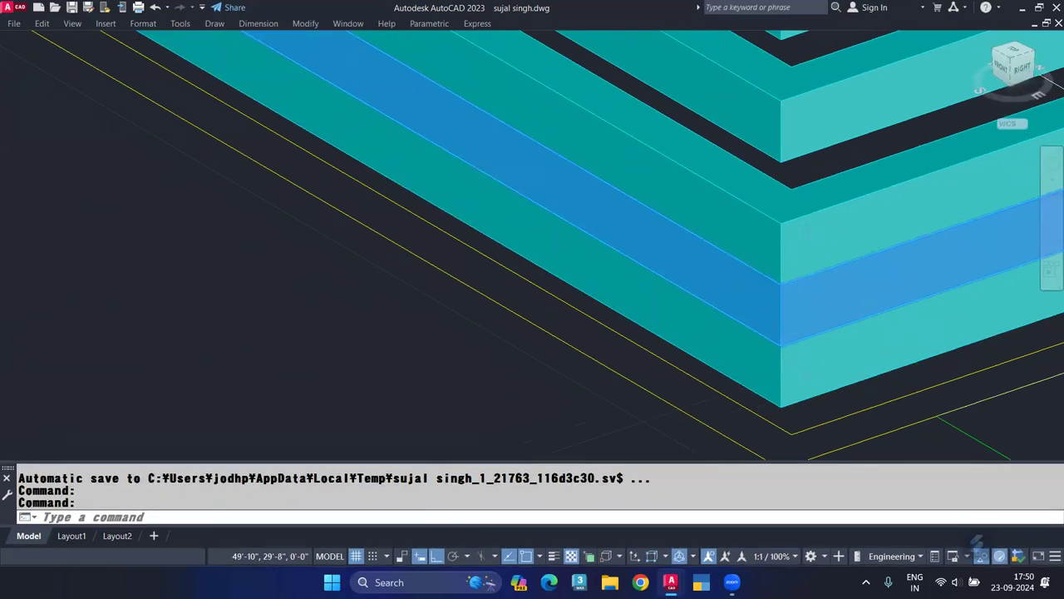
{"action": "scroll", "coordinate": [741, 296], "scroll_direction": "down", "scroll_amount": 2}
{"action": "scroll", "coordinate": [741, 296], "scroll_direction": "down", "scroll_amount": 1}
{"action": "left_click", "coordinate": [621, 196]}
{"action": "key", "text": "Delete"}
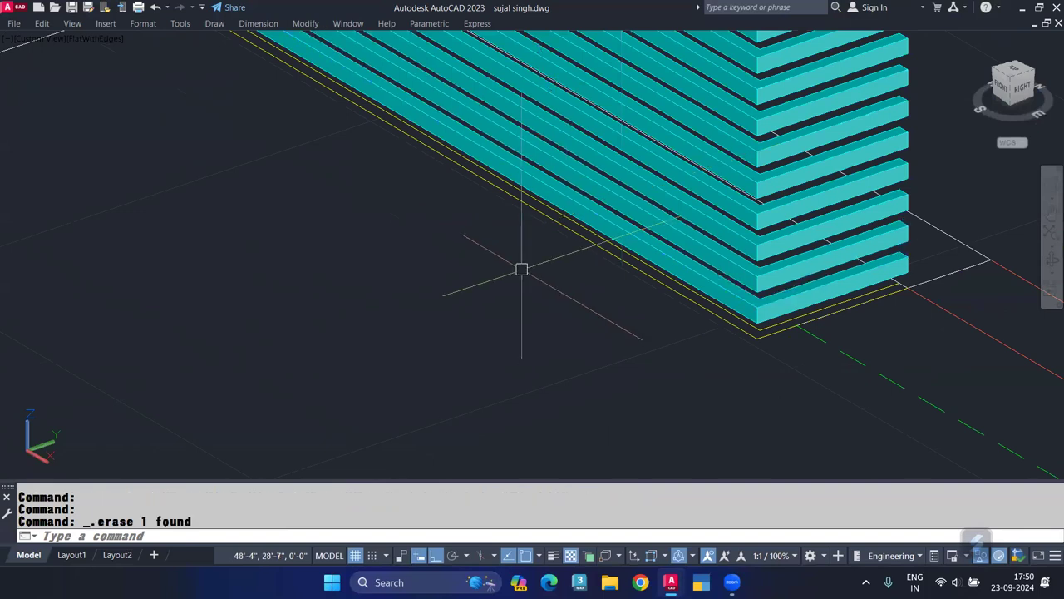
{"action": "scroll", "coordinate": [528, 258], "scroll_direction": "down", "scroll_amount": 2}
Delete the topmost fin of the louver stack.
{"action": "middle_click_drag", "start_coordinate": [528, 258], "coordinate": [569, 504]}
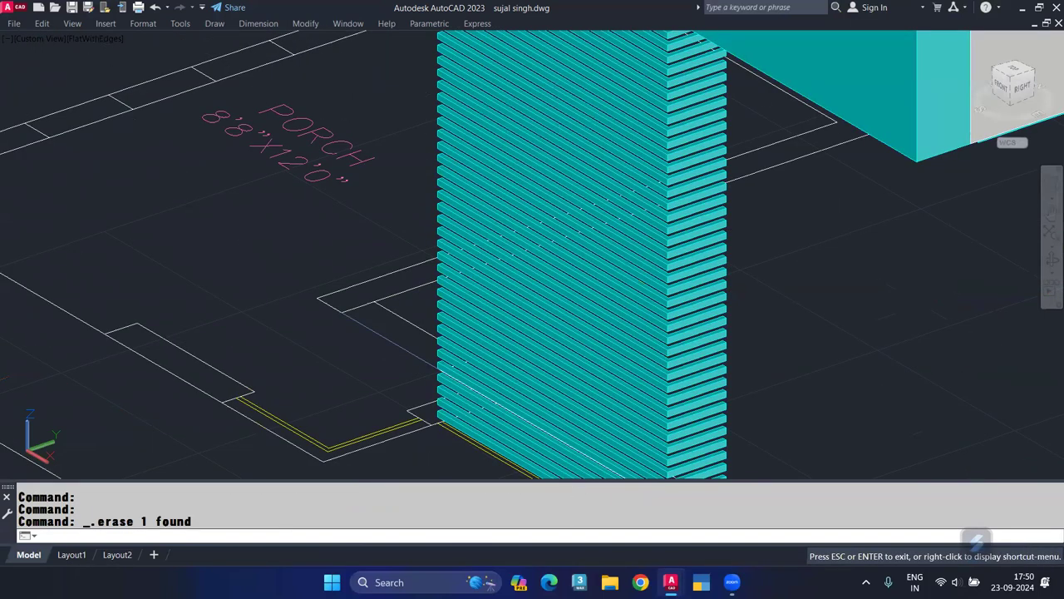
{"action": "middle_click_drag", "start_coordinate": [532, 333], "coordinate": [566, 466]}
{"action": "middle_click_drag", "start_coordinate": [632, 331], "coordinate": [861, 326], "text": "shift"}
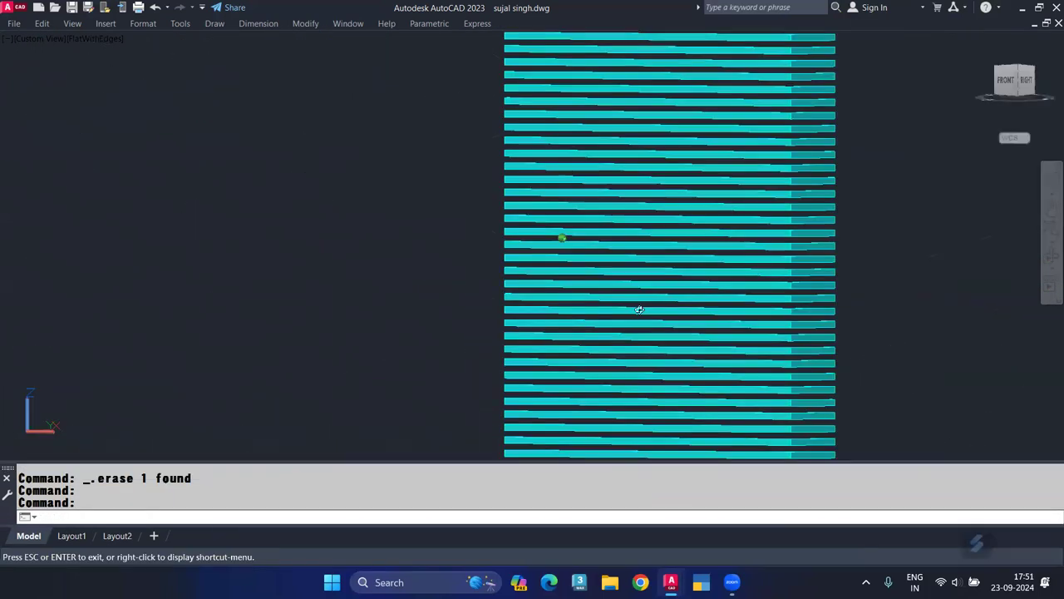
{"action": "mouse_move", "coordinate": [712, 434]}
{"action": "middle_mouse_down", "text": "shift"}
{"action": "mouse_move", "coordinate": [715, 410]}
{"action": "mouse_move", "coordinate": [724, 417]}
{"action": "middle_mouse_up", "text": "shift"}
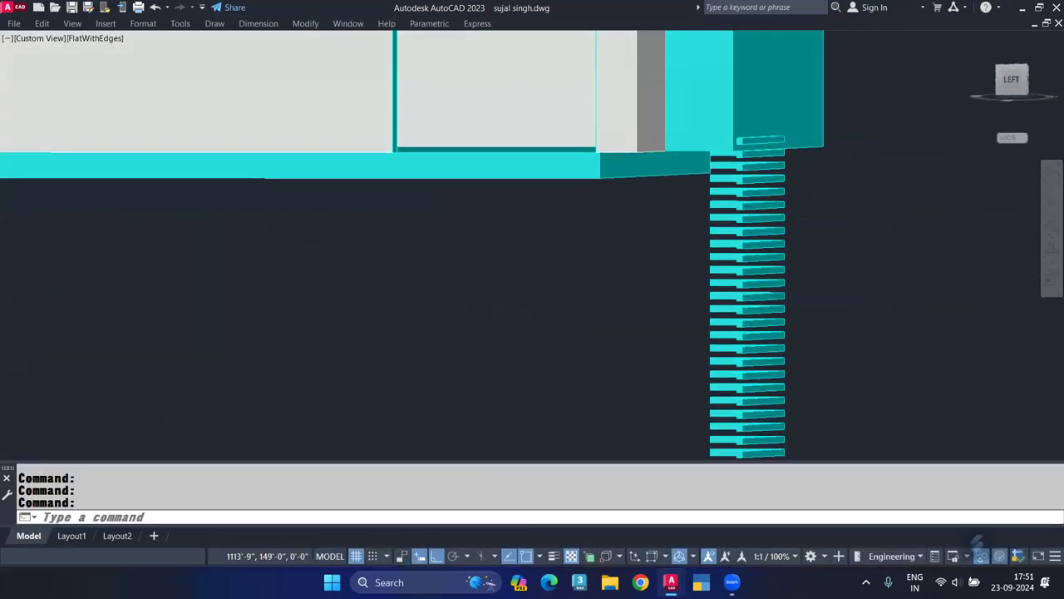
{"action": "scroll", "coordinate": [698, 139], "scroll_direction": "up", "scroll_amount": 5}
{"action": "left_click", "coordinate": [808, 148]}
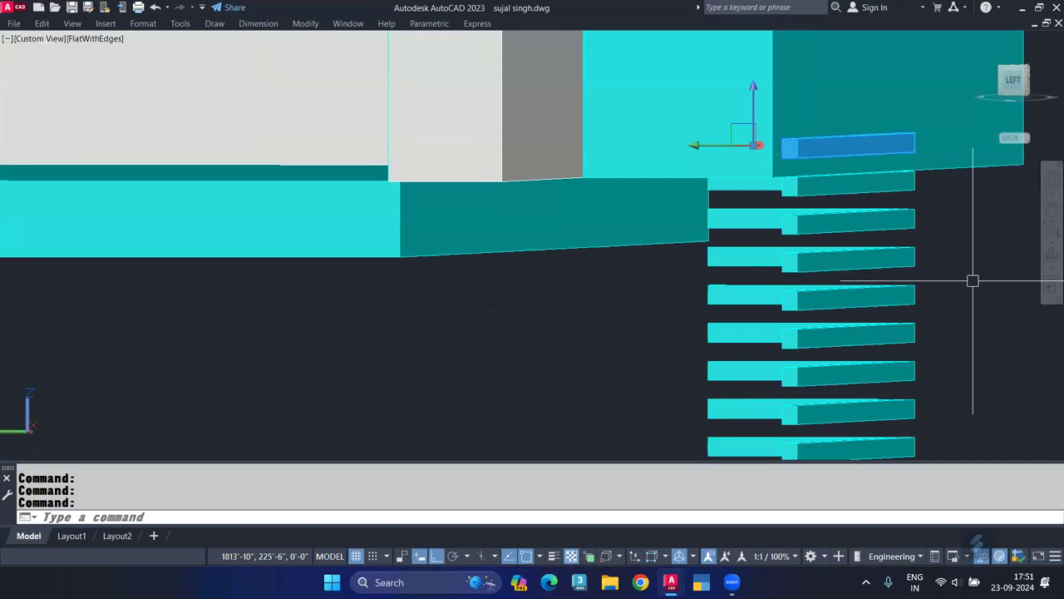
{"action": "key", "text": "Delete"}
Delete two more upper louver fins, then return to a front view of the house.
{"action": "middle_click_drag", "start_coordinate": [959, 268], "coordinate": [770, 293], "text": "shift"}
{"action": "mouse_move", "coordinate": [697, 271]}
{"action": "middle_mouse_down", "text": "shift"}
{"action": "mouse_move", "coordinate": [766, 297]}
{"action": "mouse_move", "coordinate": [844, 274]}
{"action": "mouse_move", "coordinate": [872, 280]}
{"action": "middle_mouse_up", "text": "shift"}
{"action": "scroll", "coordinate": [668, 243], "scroll_direction": "up", "scroll_amount": 1}
{"action": "scroll", "coordinate": [682, 242], "scroll_direction": "up", "scroll_amount": 1}
{"action": "left_click", "coordinate": [697, 242]}
{"action": "left_click", "coordinate": [698, 208]}
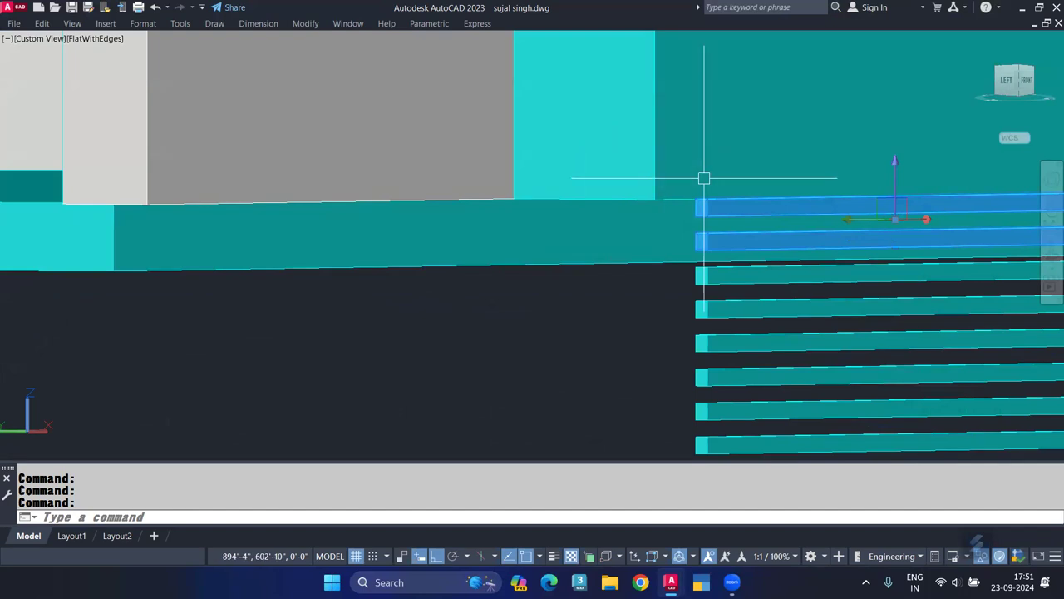
{"action": "key", "text": "Delete"}
{"action": "scroll", "coordinate": [718, 228], "scroll_direction": "down", "scroll_amount": 1}
{"action": "middle_click_drag", "start_coordinate": [717, 228], "coordinate": [533, 261], "text": "shift"}
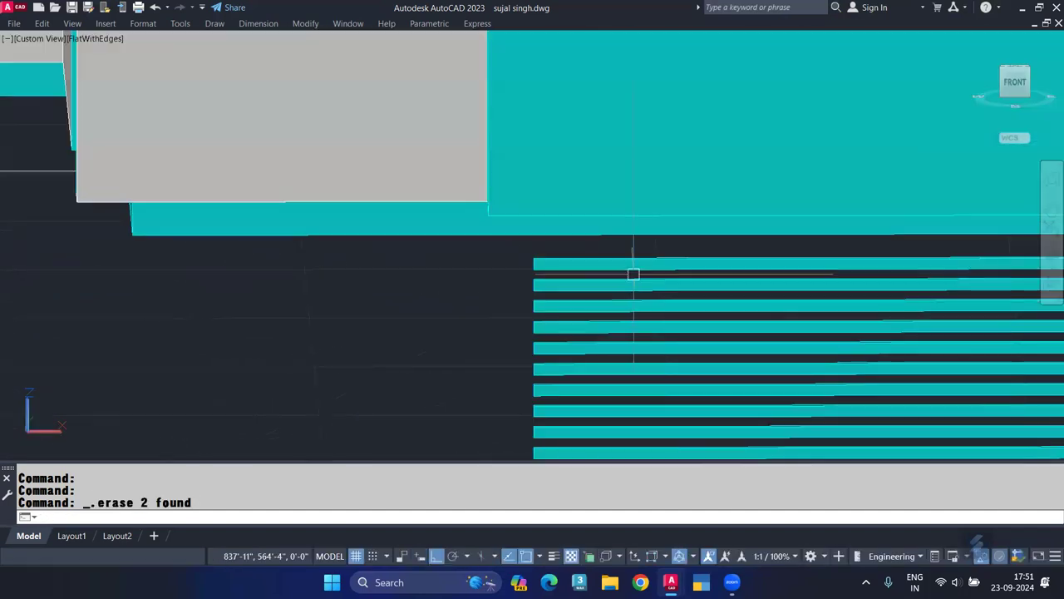
{"action": "scroll", "coordinate": [630, 266], "scroll_direction": "down", "scroll_amount": 3}
{"action": "middle_click_drag", "start_coordinate": [629, 266], "coordinate": [665, 231], "text": "shift"}
{"action": "scroll", "coordinate": [639, 324], "scroll_direction": "up", "scroll_amount": 2}
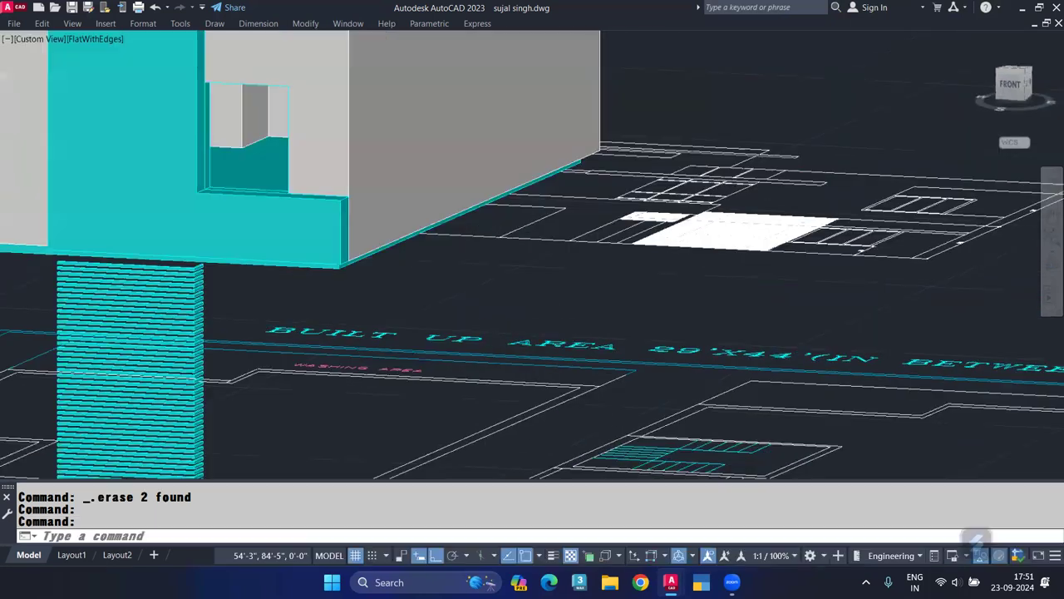
{"action": "mouse_move", "coordinate": [639, 325]}
{"action": "middle_mouse_down", "text": "shift"}
{"action": "mouse_move", "coordinate": [743, 268]}
{"action": "mouse_move", "coordinate": [390, 303]}
{"action": "mouse_move", "coordinate": [441, 202]}
{"action": "mouse_move", "coordinate": [418, 312]}
{"action": "mouse_move", "coordinate": [484, 207]}
{"action": "middle_mouse_up", "text": "shift"}
{"action": "scroll", "coordinate": [482, 214], "scroll_direction": "up", "scroll_amount": 1}
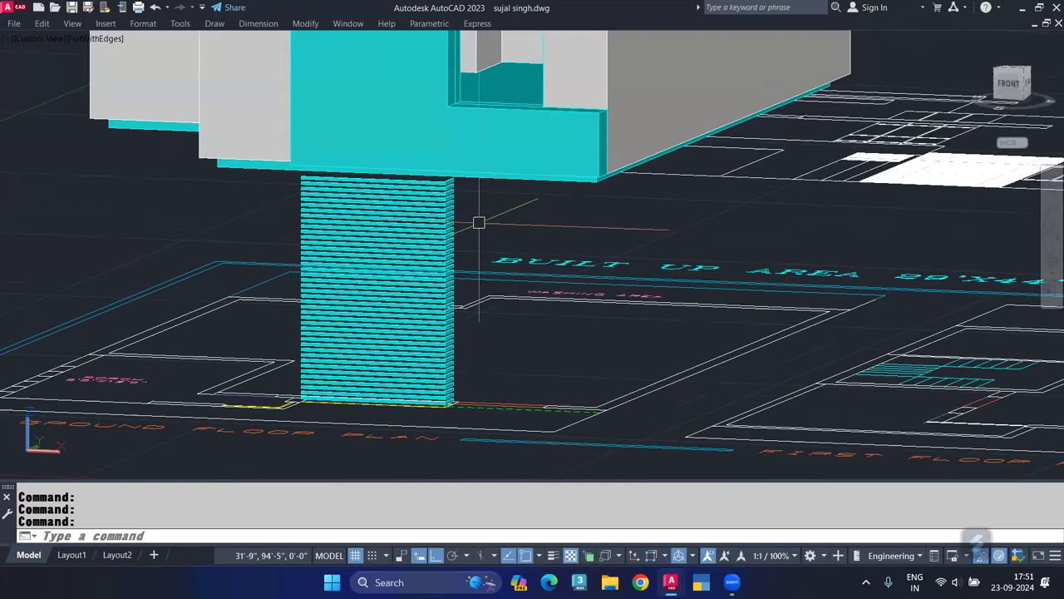
{"action": "left_click", "coordinate": [150, 146]}
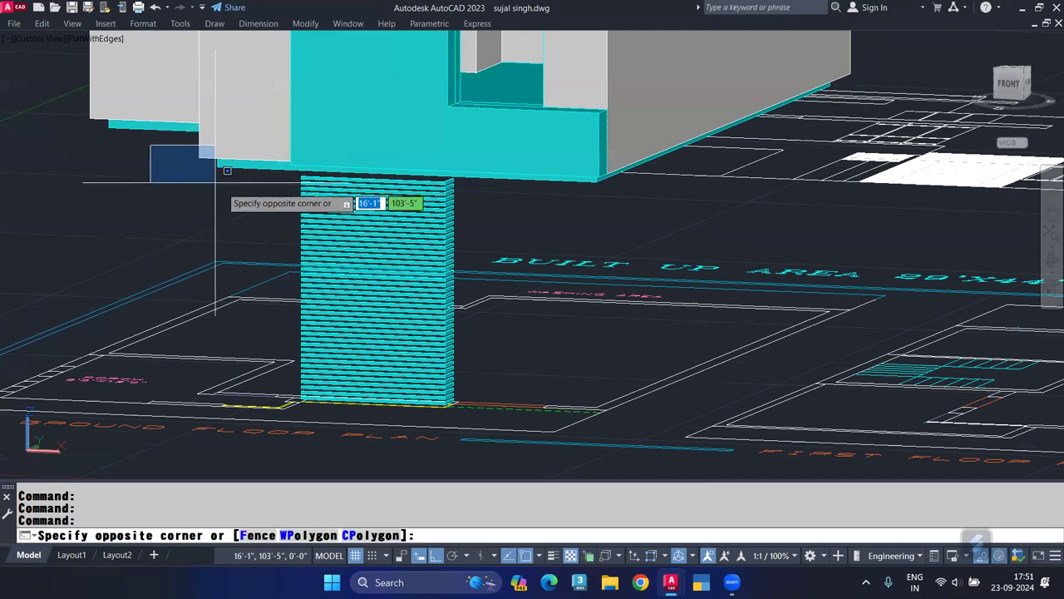
{"action": "left_click", "coordinate": [499, 433]}
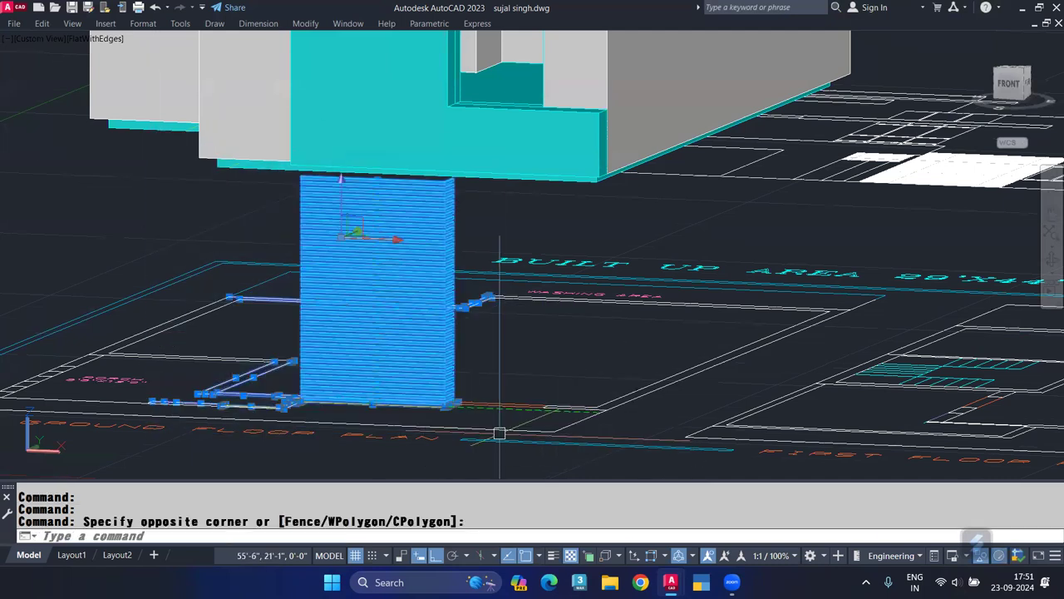
{"action": "middle_click_drag", "start_coordinate": [260, 381], "coordinate": [307, 373], "text": "shift"}
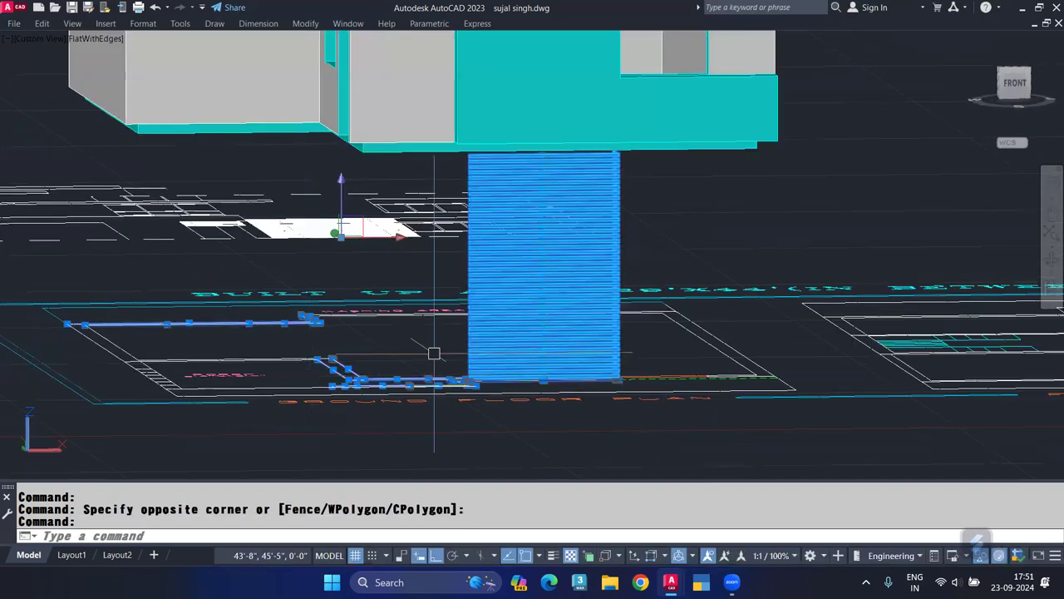
{"action": "left_click", "coordinate": [436, 353]}
{"action": "left_click", "coordinate": [249, 452], "text": "shift"}
{"action": "left_click", "coordinate": [395, 263]}
{"action": "left_click", "coordinate": [58, 357]}
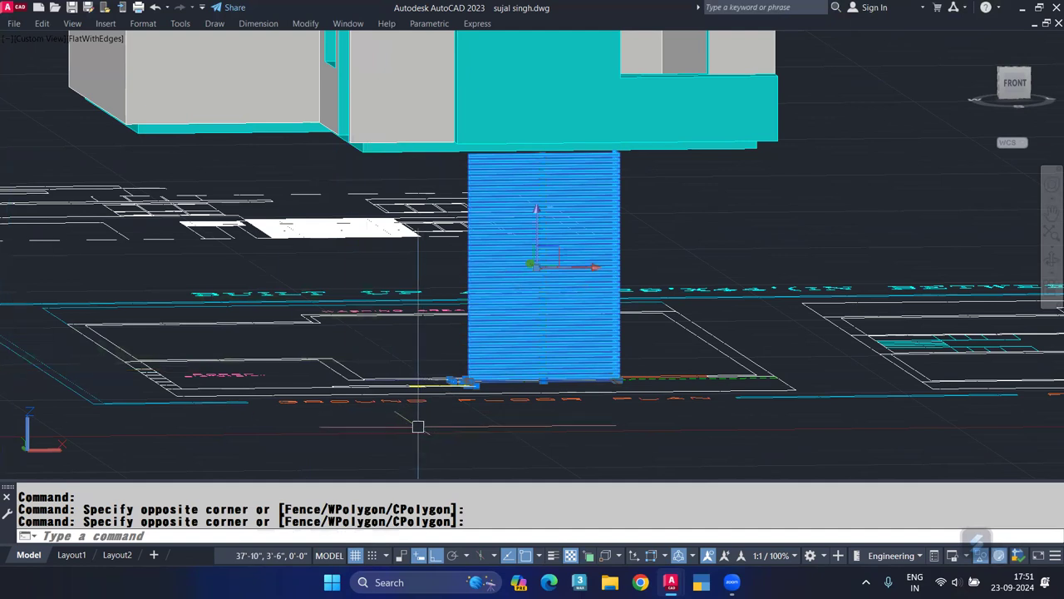
{"action": "key", "text": "Delete"}
{"action": "middle_click_drag", "start_coordinate": [412, 431], "coordinate": [389, 437]}
{"action": "scroll", "coordinate": [375, 348], "scroll_direction": "down", "scroll_amount": 2}
{"action": "key", "text": "Escape"}
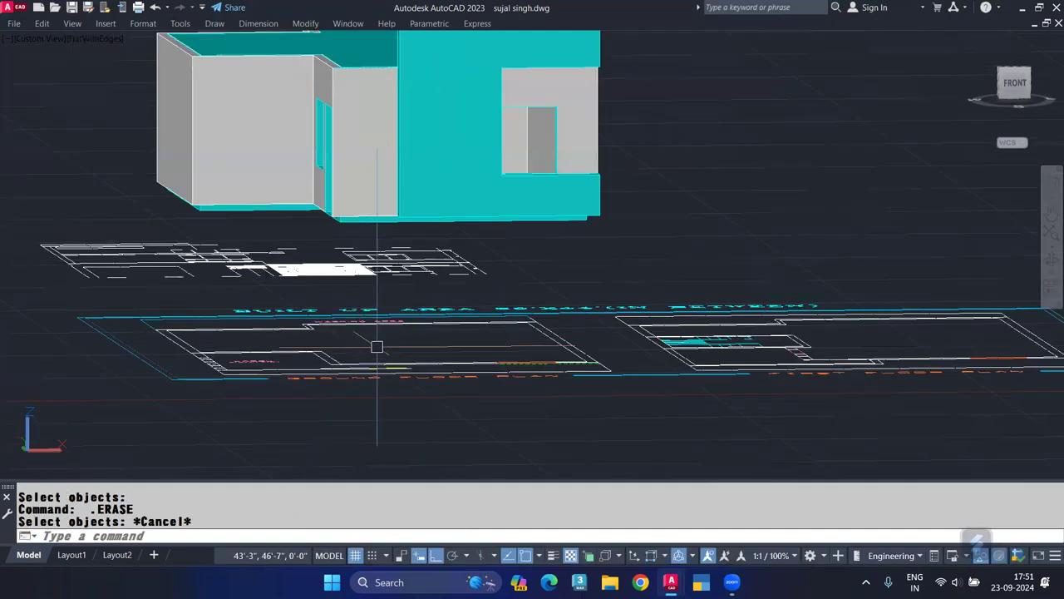
{"action": "key", "text": "ctrl+z"}
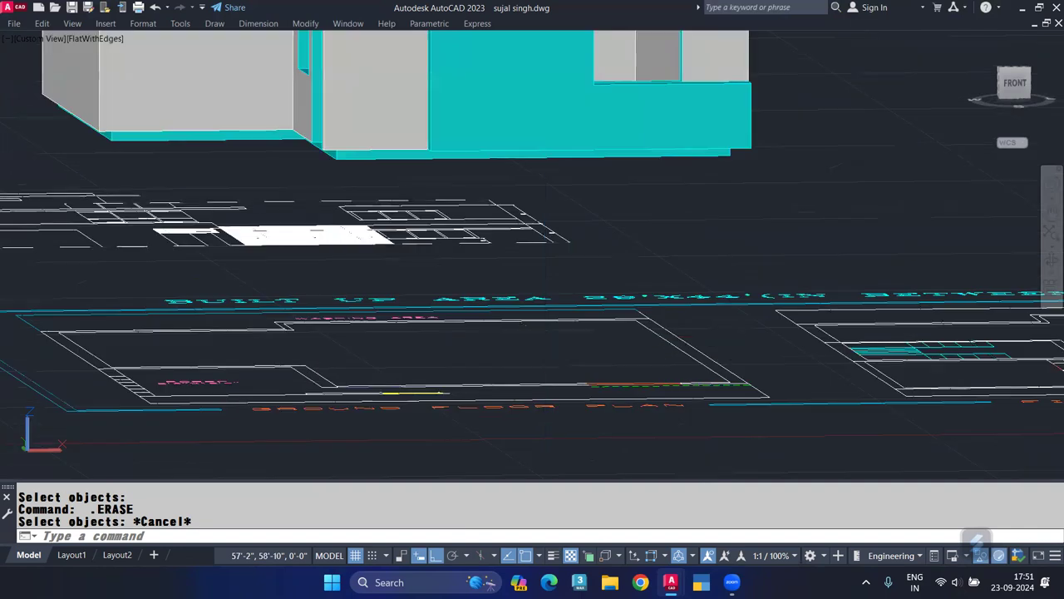
{"action": "key", "text": "ctrl+z"}
{"action": "key", "text": "ctrl+z"}
{"action": "key", "text": "ctrl+z"}
{"action": "mouse_move", "coordinate": [463, 308]}
{"action": "middle_mouse_down"}
{"action": "mouse_move", "coordinate": [509, 321]}
{"action": "mouse_move", "coordinate": [510, 440]}
{"action": "middle_mouse_up"}
{"action": "left_click", "coordinate": [499, 162]}
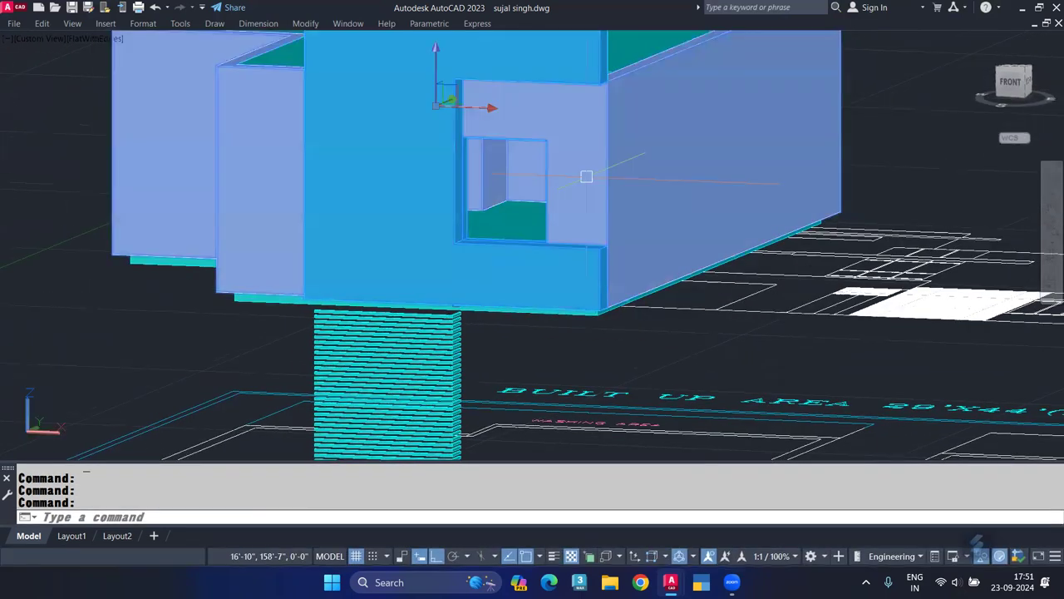
{"action": "scroll", "coordinate": [463, 309], "scroll_direction": "up", "scroll_amount": 2}
{"action": "scroll", "coordinate": [464, 309], "scroll_direction": "up", "scroll_amount": 2}
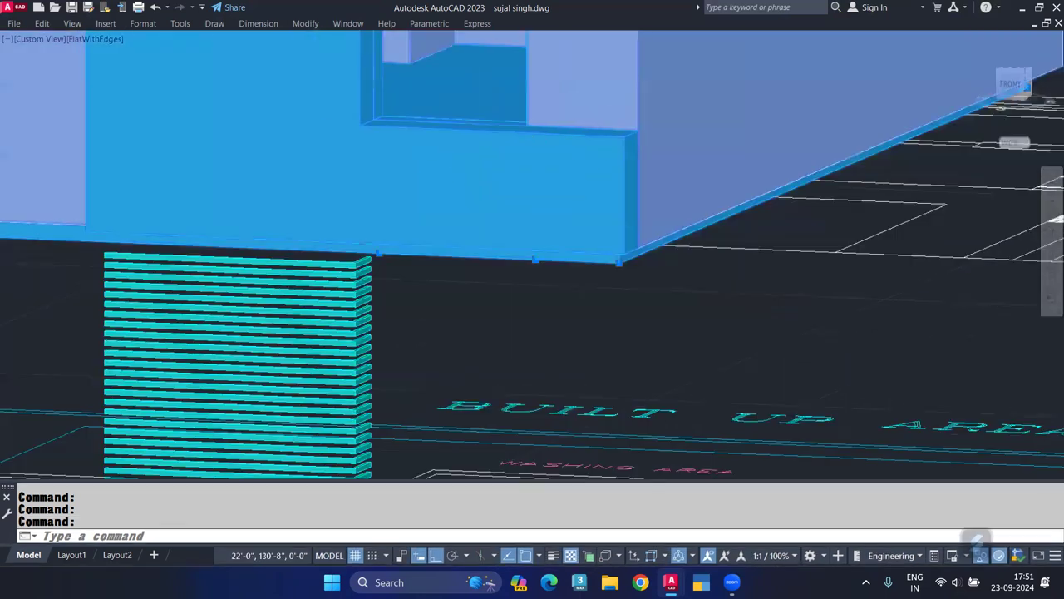
{"action": "scroll", "coordinate": [463, 309], "scroll_direction": "down", "scroll_amount": 3}
{"action": "middle_click_drag", "start_coordinate": [468, 90], "coordinate": [578, 195]}
{"action": "scroll", "coordinate": [604, 157], "scroll_direction": "up", "scroll_amount": 1}
{"action": "type", "text": "hideovb"}
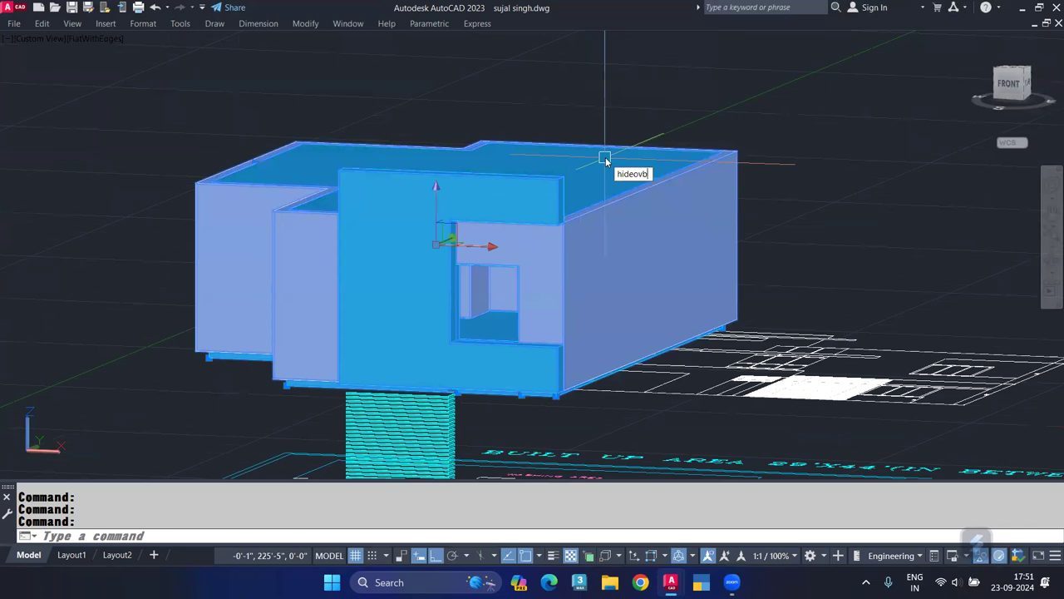
Hide the selected house model to isolate the louver bars.
{"action": "key", "text": "Return"}
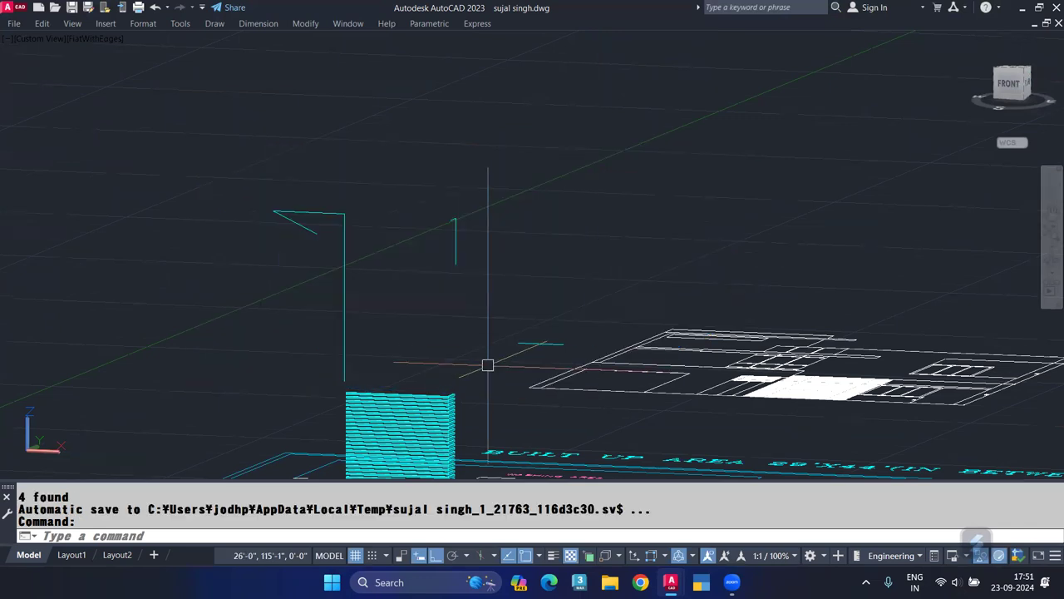
{"action": "scroll", "coordinate": [487, 363], "scroll_direction": "up", "scroll_amount": 2}
{"action": "scroll", "coordinate": [491, 351], "scroll_direction": "up", "scroll_amount": 2}
{"action": "scroll", "coordinate": [467, 289], "scroll_direction": "up", "scroll_amount": 3}
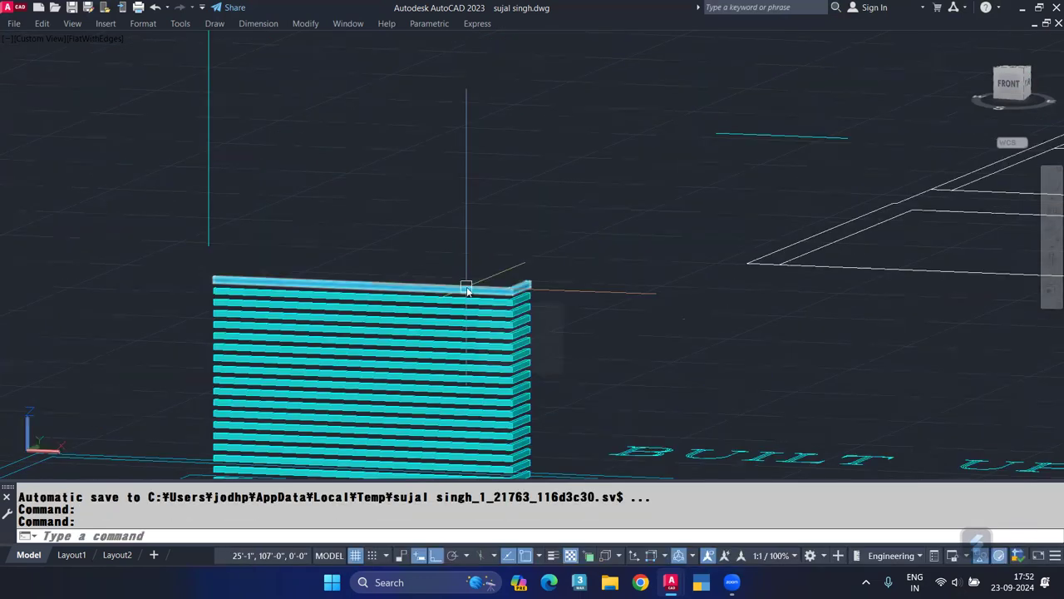
Select all 42 louver bars with SELECTSIMILAR using one bar as the sample.
{"action": "type", "text": "SE"}
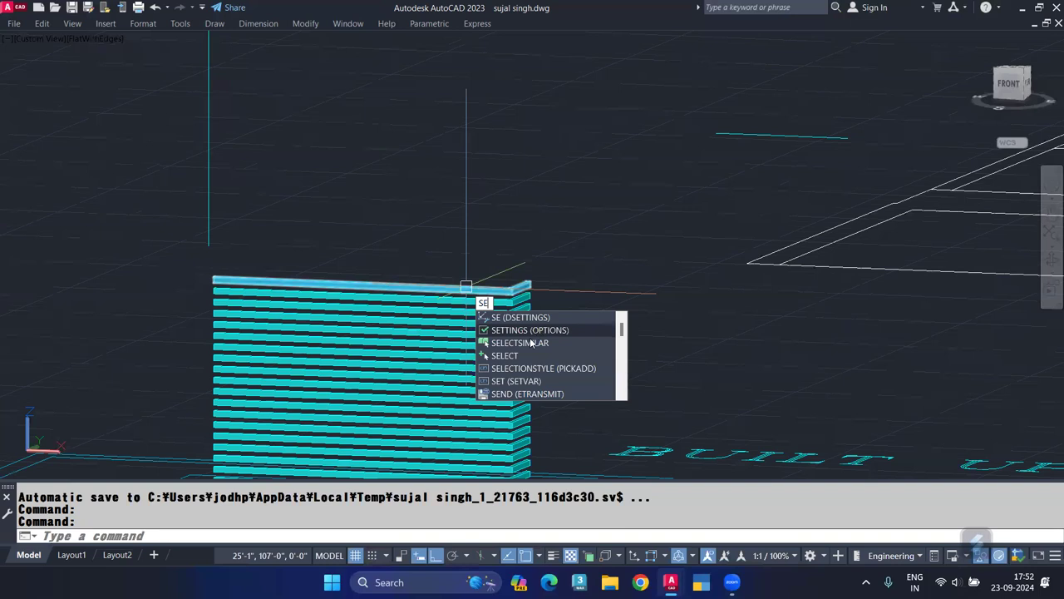
{"action": "left_click", "coordinate": [530, 343]}
{"action": "scroll", "coordinate": [474, 296], "scroll_direction": "up", "scroll_amount": 2}
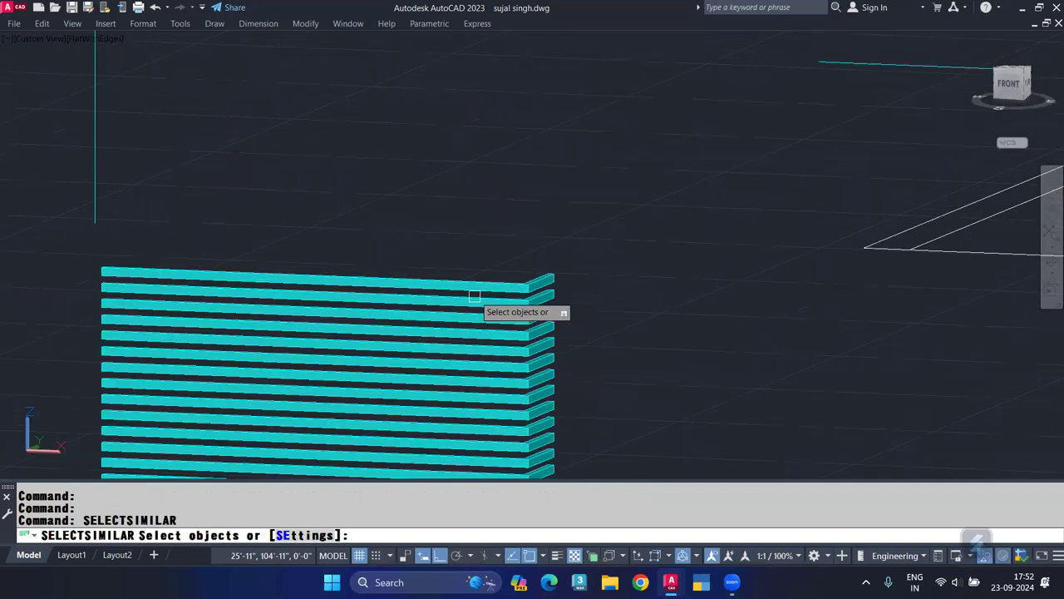
{"action": "scroll", "coordinate": [491, 295], "scroll_direction": "up", "scroll_amount": 1}
{"action": "left_click", "coordinate": [505, 294]}
{"action": "key", "text": "Return"}
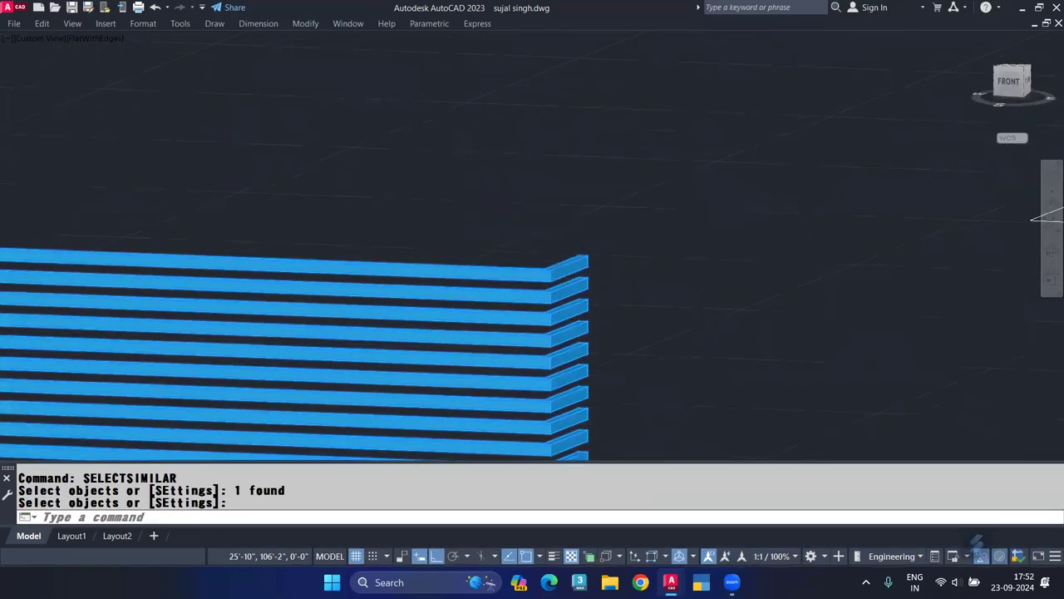
{"action": "scroll", "coordinate": [500, 252], "scroll_direction": "down", "scroll_amount": 2}
{"action": "scroll", "coordinate": [517, 274], "scroll_direction": "down", "scroll_amount": 2}
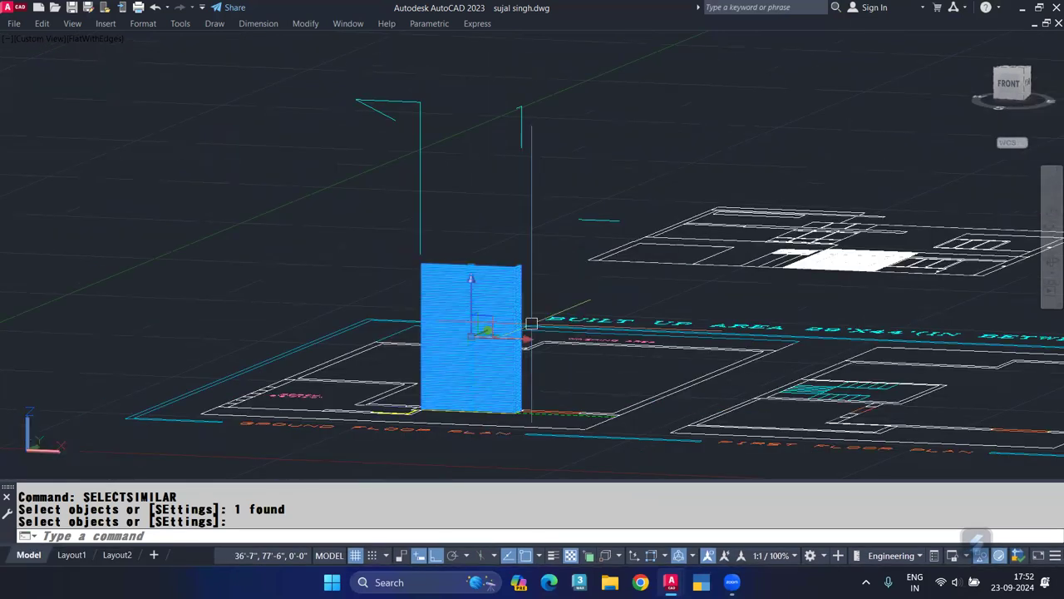
{"action": "middle_click_drag", "start_coordinate": [565, 368], "coordinate": [559, 342]}
{"action": "key", "text": "Return"}
{"action": "type", "text": "G"}
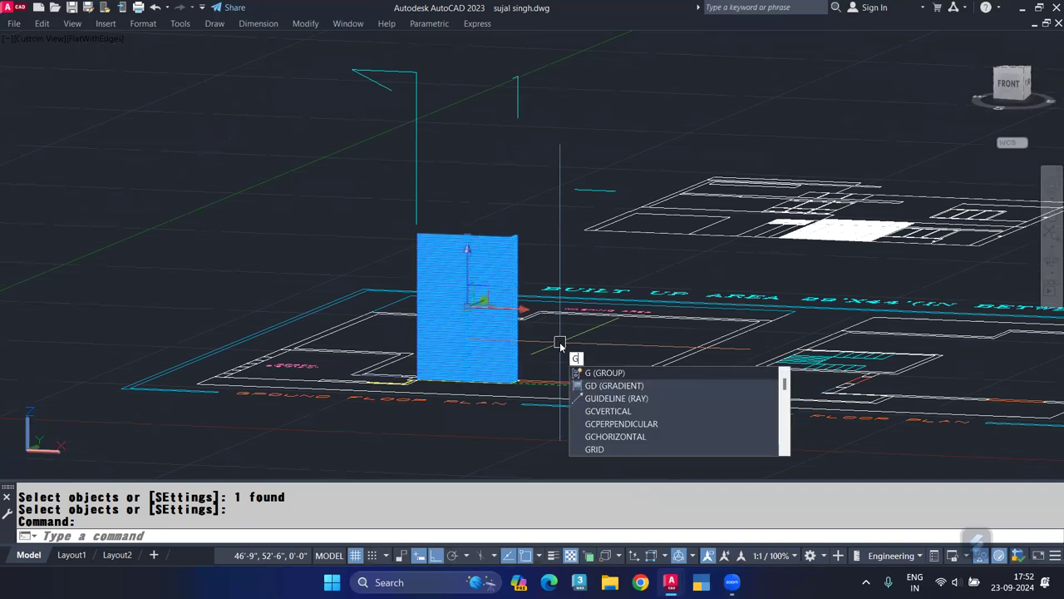
Group the selected louver bars and unhide the 7 hidden house solids.
{"action": "left_click", "coordinate": [610, 374]}
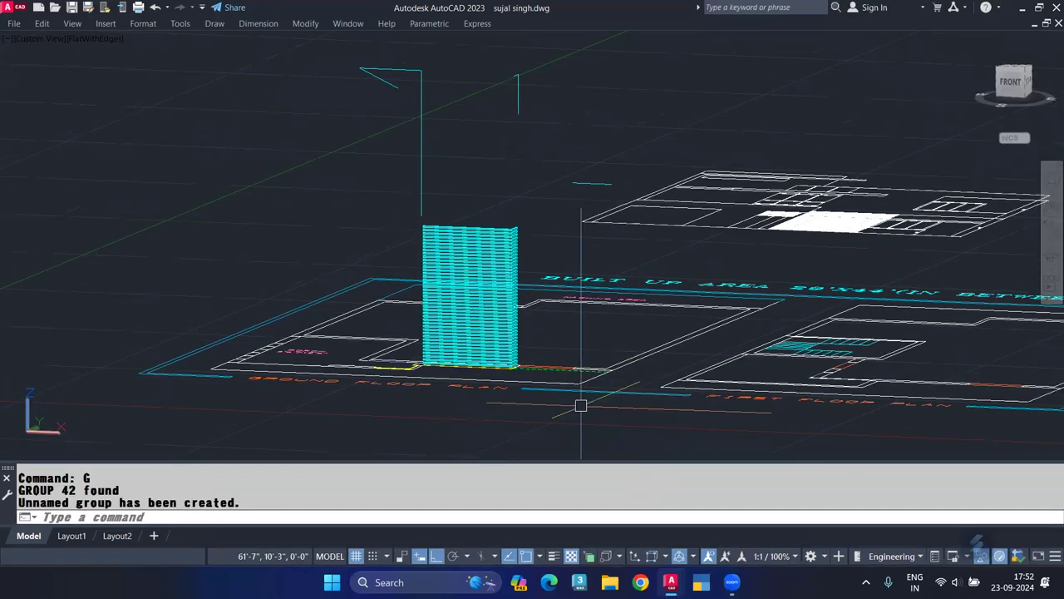
{"action": "scroll", "coordinate": [581, 406], "scroll_direction": "up", "scroll_amount": 3}
{"action": "scroll", "coordinate": [492, 254], "scroll_direction": "up", "scroll_amount": 1}
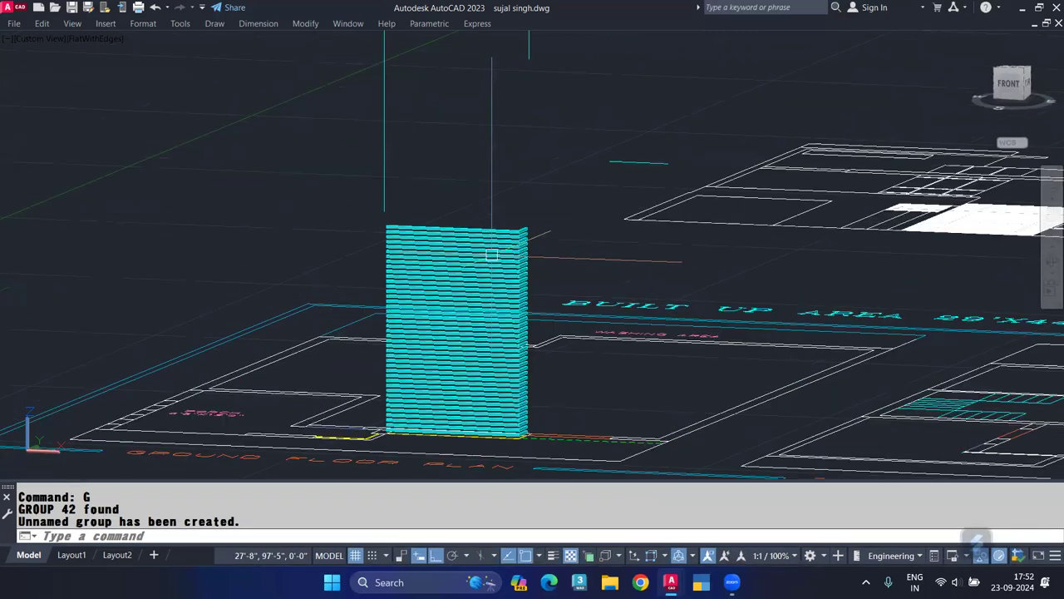
{"action": "scroll", "coordinate": [492, 254], "scroll_direction": "up", "scroll_amount": 3}
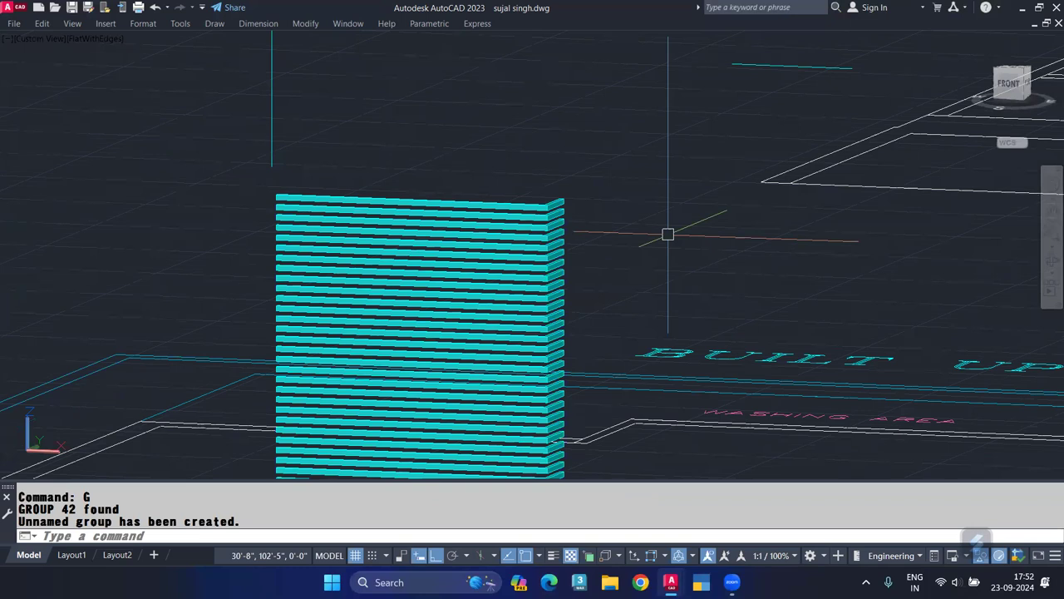
{"action": "scroll", "coordinate": [636, 254], "scroll_direction": "down", "scroll_amount": 4}
{"action": "type", "text": "unhide"}
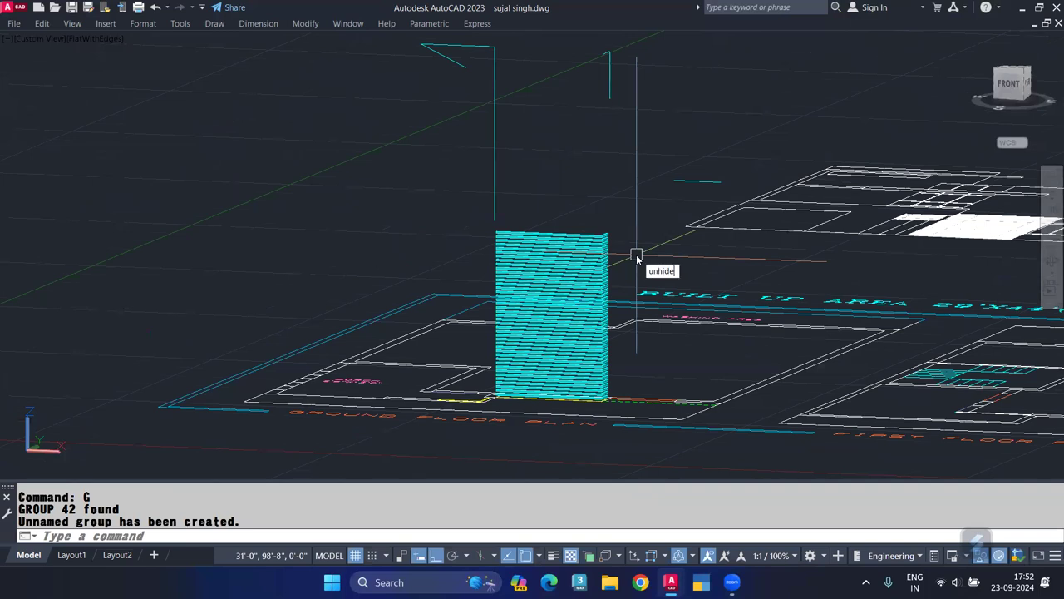
{"action": "key", "text": "Return"}
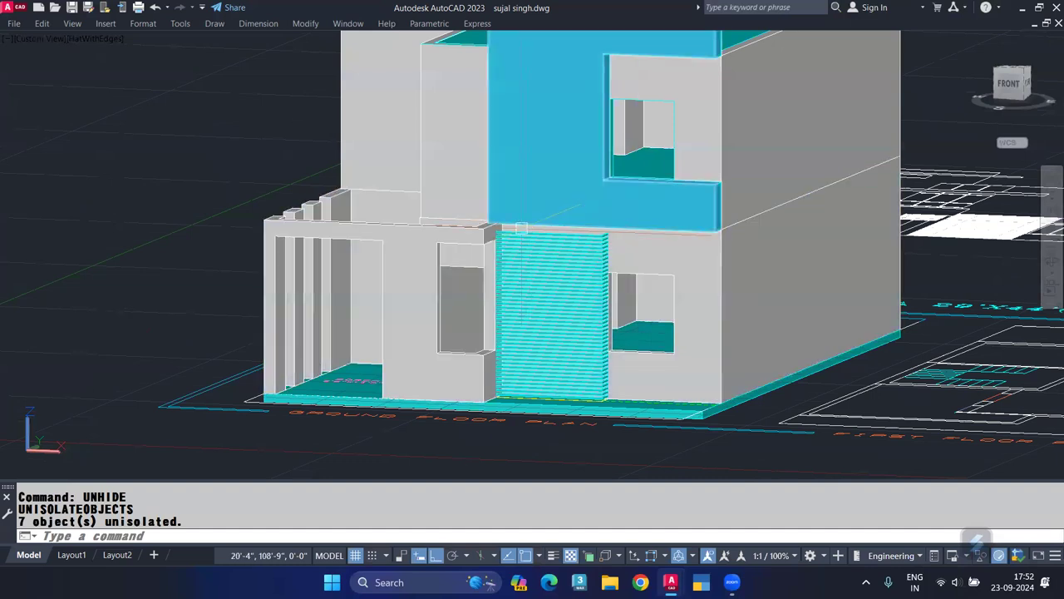
Ungroup the louver bars with UNGROUP.
{"action": "scroll", "coordinate": [498, 235], "scroll_direction": "up", "scroll_amount": 2}
{"action": "scroll", "coordinate": [465, 237], "scroll_direction": "up", "scroll_amount": 4}
{"action": "mouse_move", "coordinate": [466, 237]}
{"action": "middle_mouse_down", "text": "shift"}
{"action": "mouse_move", "coordinate": [468, 288]}
{"action": "mouse_move", "coordinate": [491, 285]}
{"action": "middle_mouse_up", "text": "shift"}
{"action": "scroll", "coordinate": [482, 278], "scroll_direction": "up", "scroll_amount": 2}
{"action": "scroll", "coordinate": [488, 277], "scroll_direction": "up", "scroll_amount": 2}
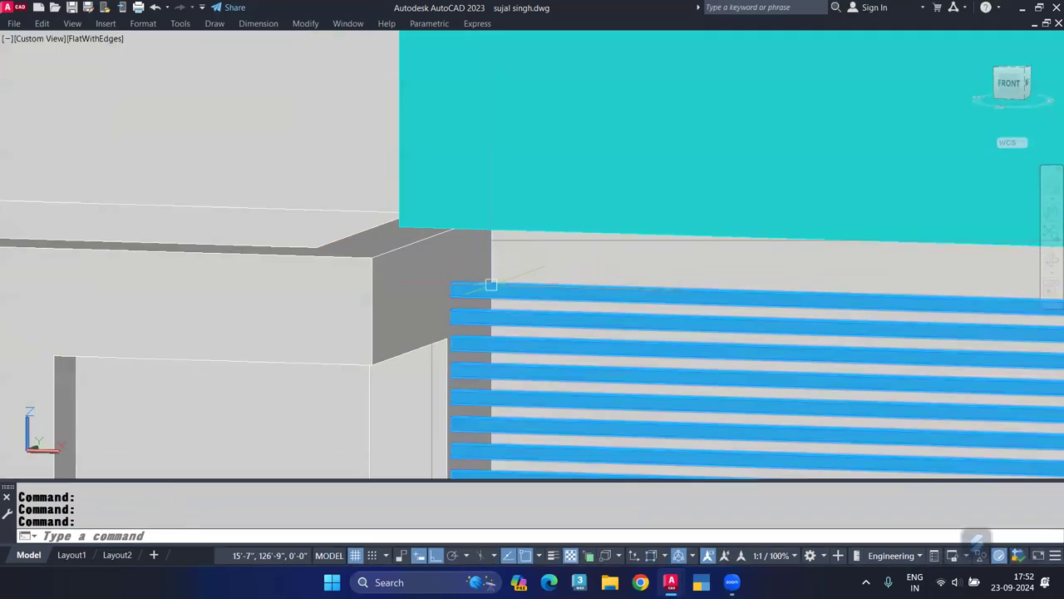
{"action": "type", "text": "ungroup"}
{"action": "key", "text": "Return"}
Copy the top two louvre slats upward above the existing ones.
{"action": "left_click", "coordinate": [487, 306]}
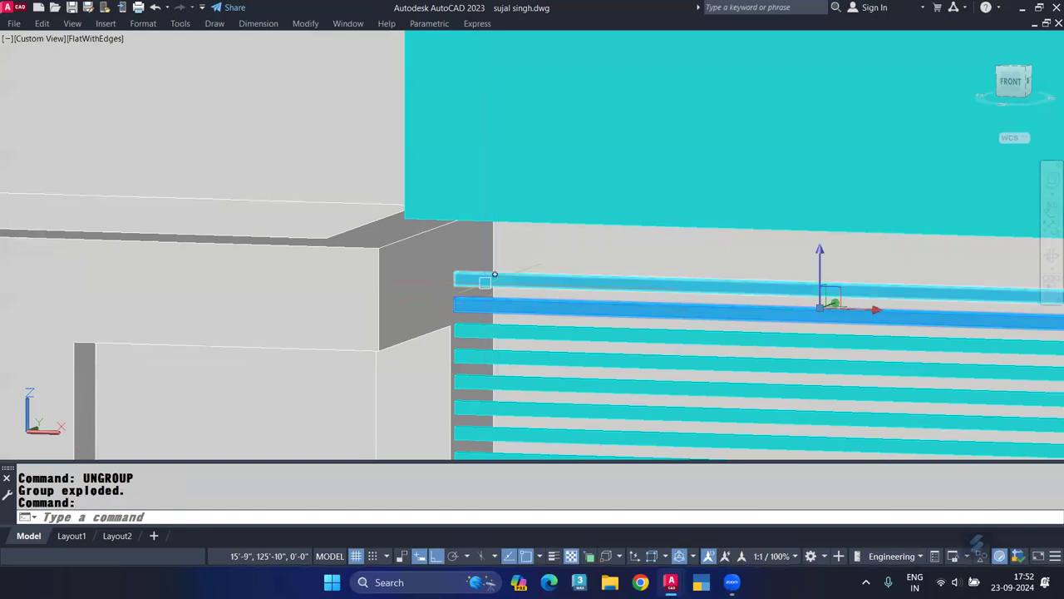
{"action": "key", "text": "Escape"}
{"action": "left_click", "coordinate": [485, 288]}
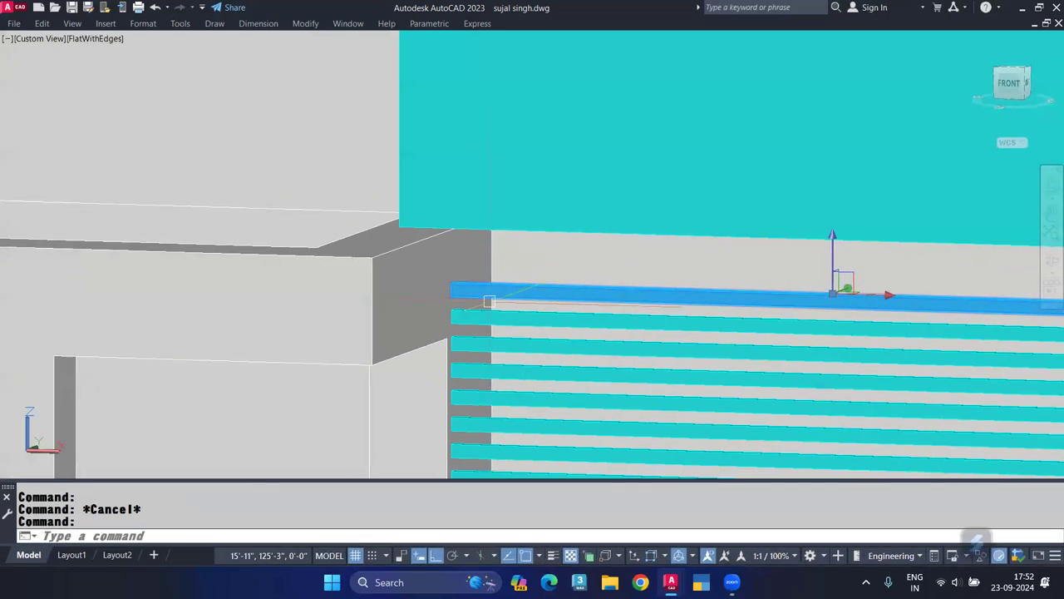
{"action": "left_click", "coordinate": [504, 314]}
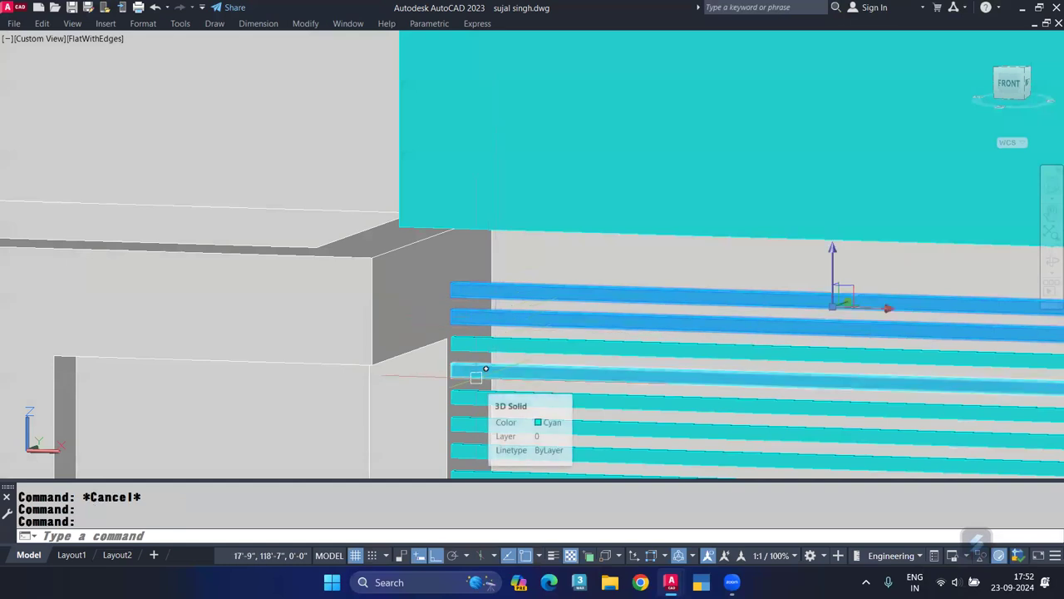
{"action": "type", "text": "Co"}
{"action": "key", "text": "Return"}
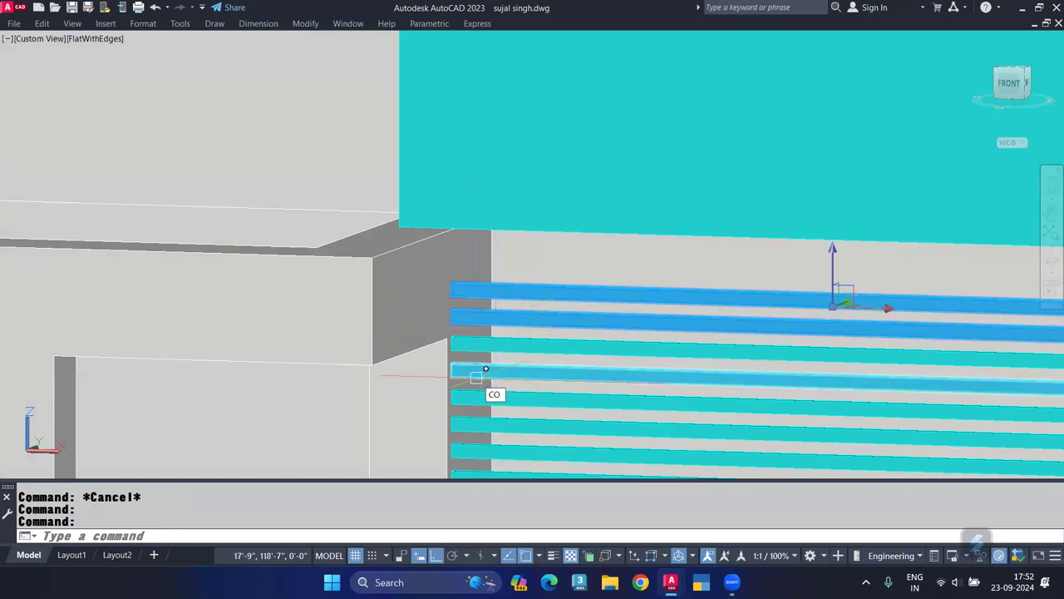
{"action": "scroll", "coordinate": [476, 381], "scroll_direction": "up", "scroll_amount": 2}
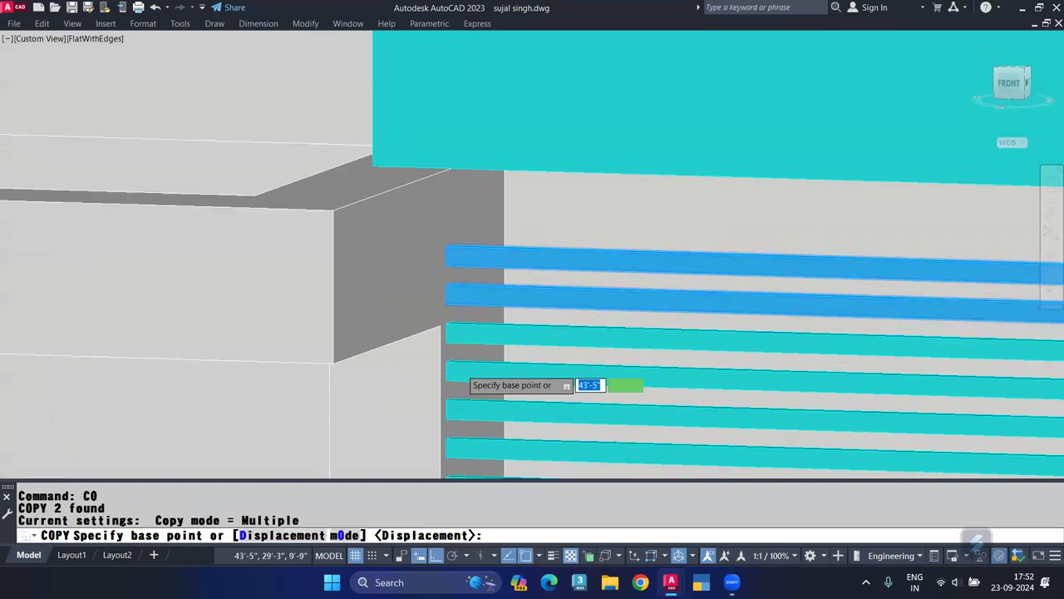
{"action": "left_click", "coordinate": [451, 322]}
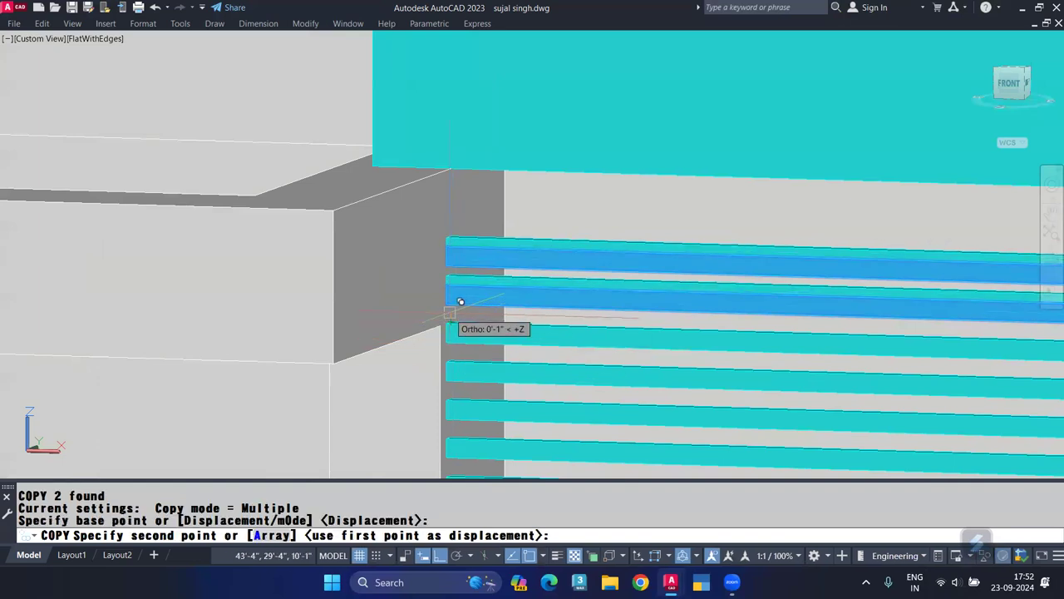
{"action": "left_click", "coordinate": [458, 241]}
{"action": "key", "text": "Return"}
{"action": "mouse_move", "coordinate": [484, 209]}
{"action": "middle_mouse_down", "text": "shift"}
{"action": "mouse_move", "coordinate": [481, 244]}
{"action": "mouse_move", "coordinate": [575, 309]}
{"action": "mouse_move", "coordinate": [617, 270]}
{"action": "mouse_move", "coordinate": [505, 334]}
{"action": "mouse_move", "coordinate": [468, 387]}
{"action": "mouse_move", "coordinate": [306, 275]}
{"action": "mouse_move", "coordinate": [343, 380]}
{"action": "mouse_move", "coordinate": [296, 407]}
{"action": "middle_mouse_up", "text": "shift"}
{"action": "key", "text": "Return"}
Press-pull the cyan front panel face down until it meets the louvre tops.
{"action": "scroll", "coordinate": [306, 276], "scroll_direction": "up", "scroll_amount": 2}
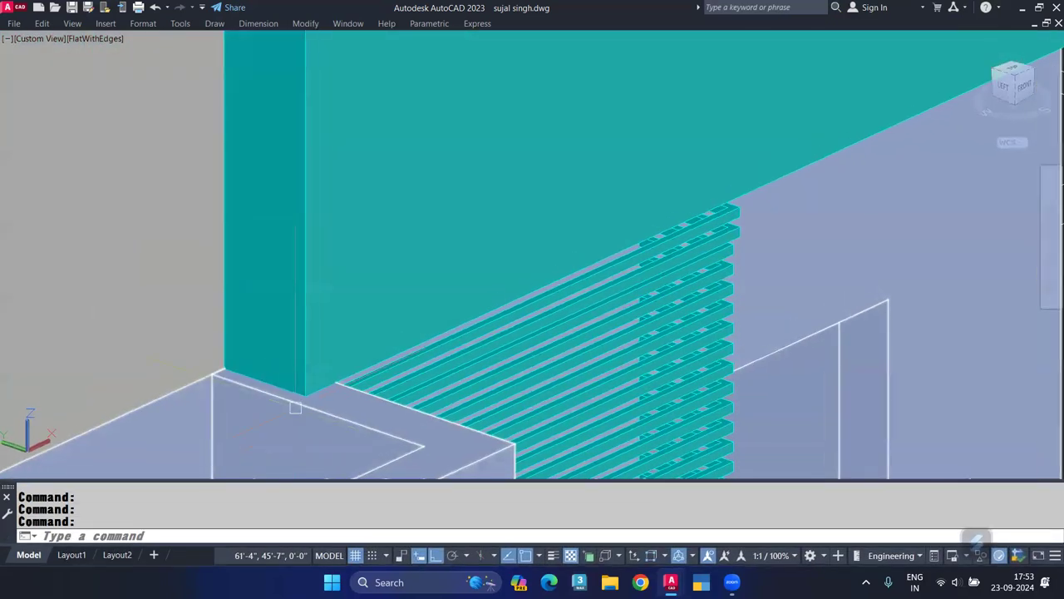
{"action": "type", "text": "pPRES"}
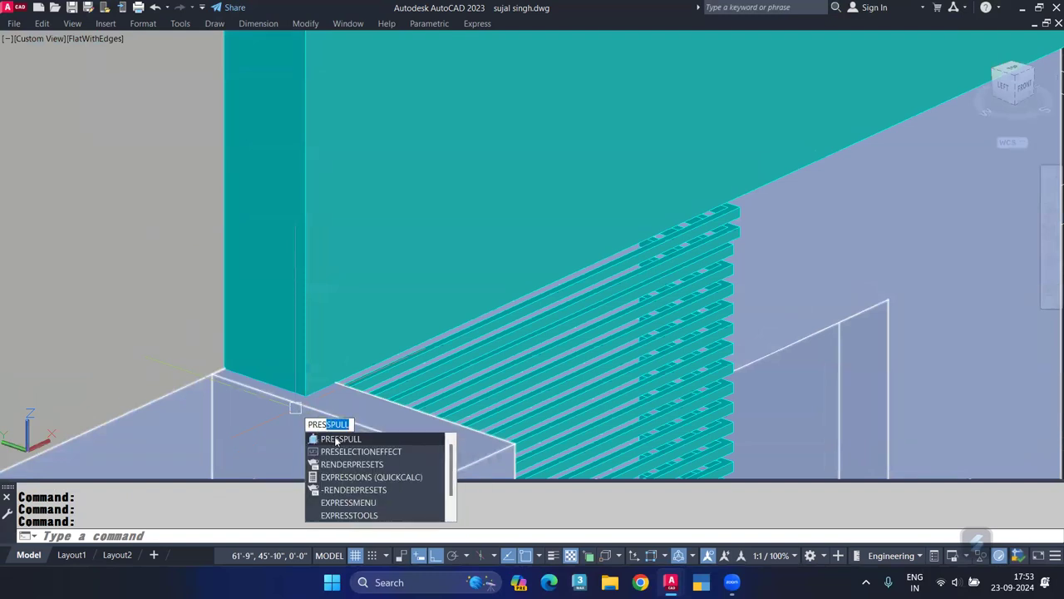
{"action": "key", "text": "Return"}
{"action": "scroll", "coordinate": [287, 361], "scroll_direction": "down", "scroll_amount": 4}
{"action": "middle_click_drag", "start_coordinate": [273, 261], "coordinate": [288, 366]}
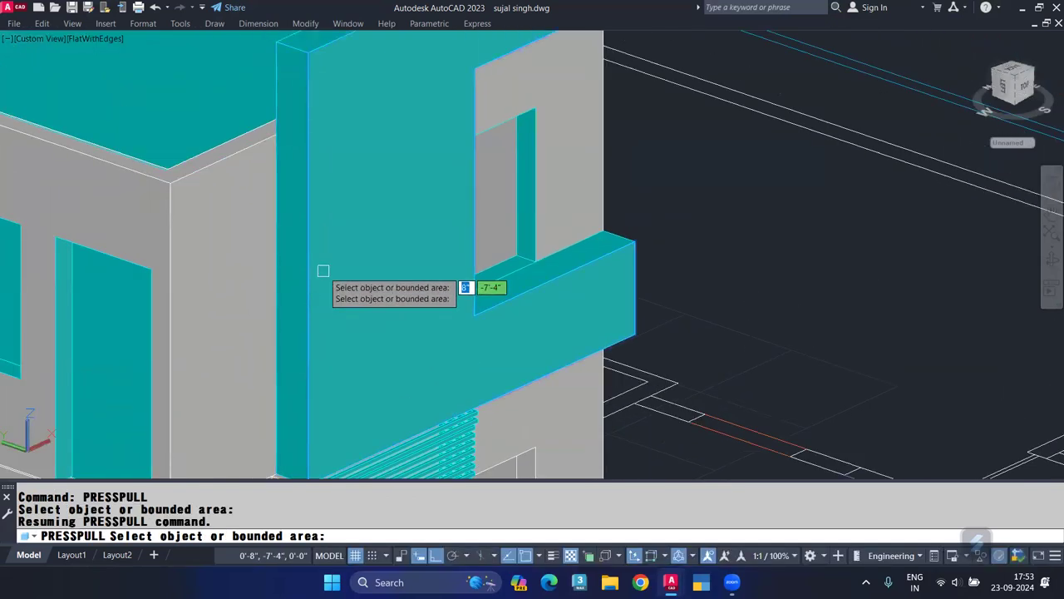
{"action": "left_click", "coordinate": [285, 291]}
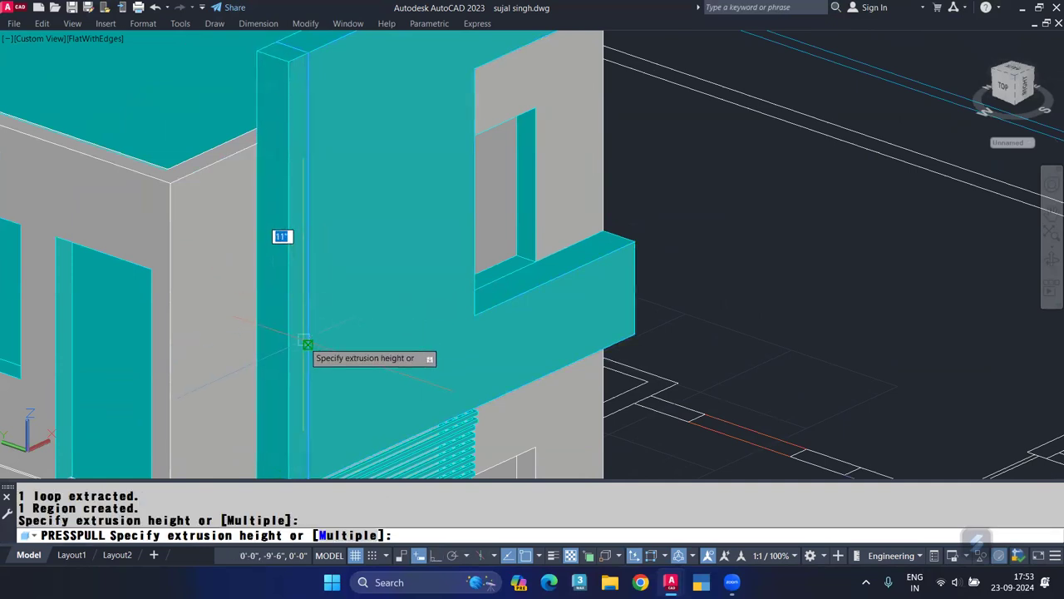
{"action": "middle_click_drag", "start_coordinate": [309, 371], "coordinate": [356, 208]}
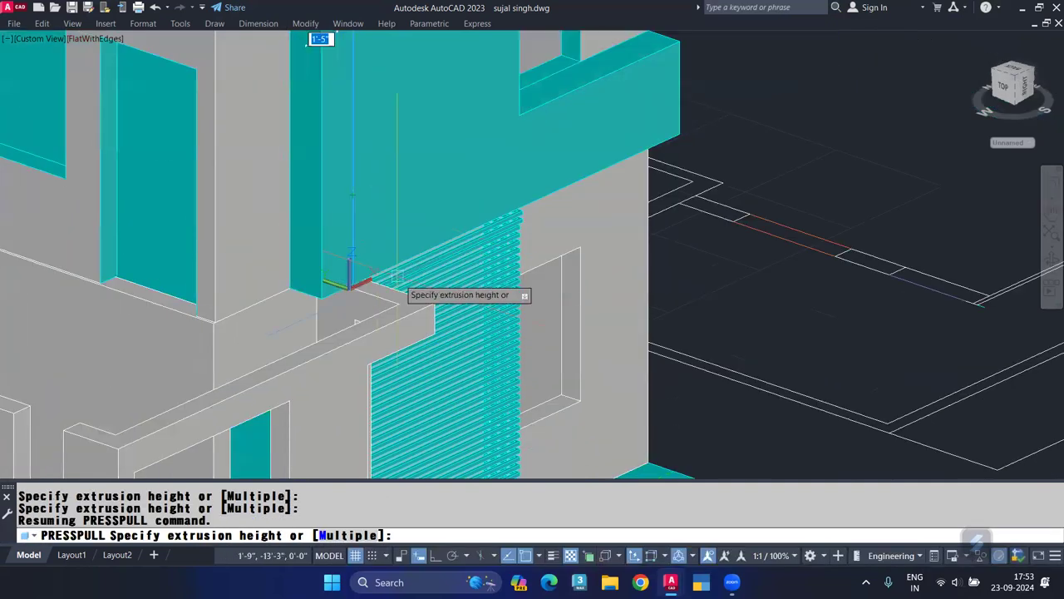
{"action": "scroll", "coordinate": [430, 316], "scroll_direction": "up", "scroll_amount": 2}
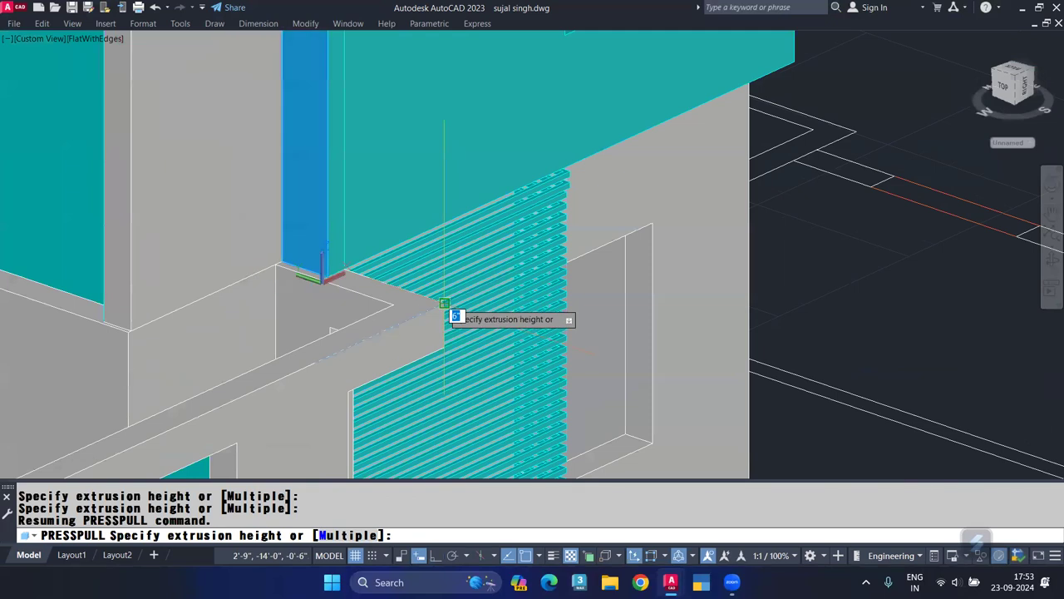
{"action": "left_click", "coordinate": [460, 304]}
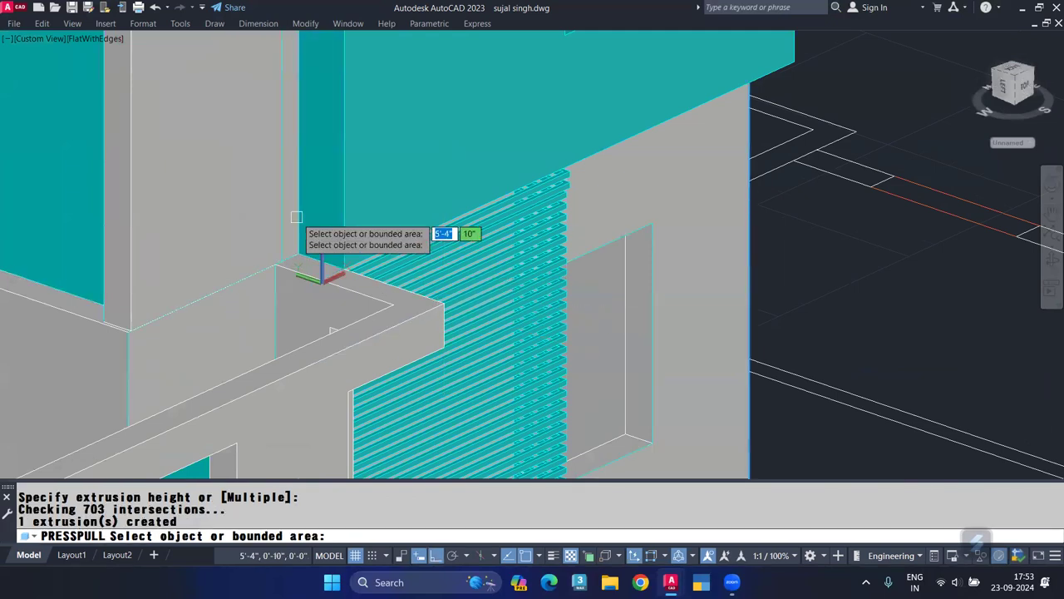
{"action": "scroll", "coordinate": [296, 217], "scroll_direction": "down", "scroll_amount": 3}
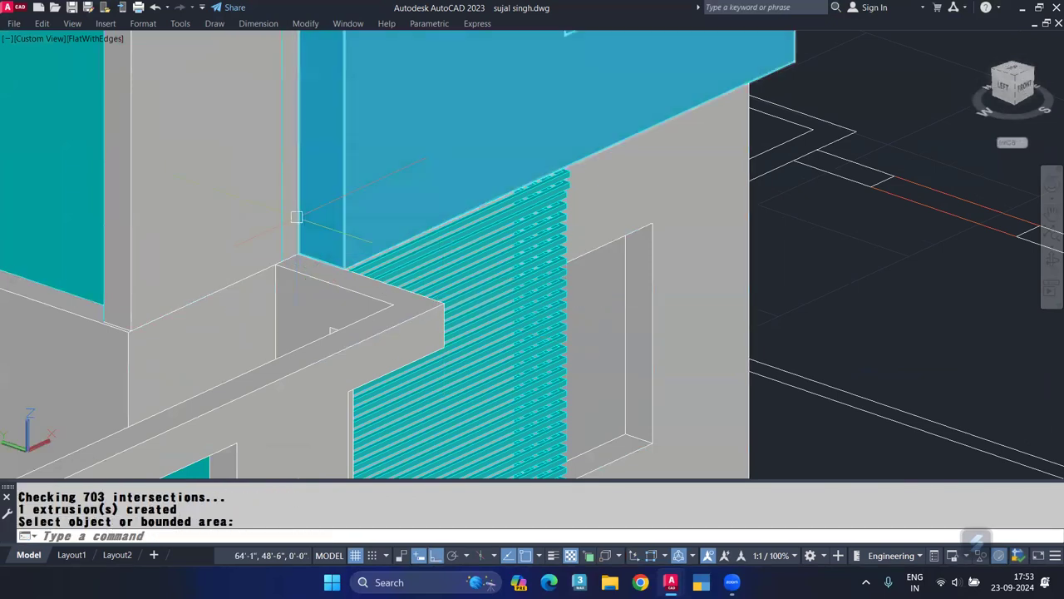
{"action": "mouse_move", "coordinate": [582, 283]}
{"action": "middle_mouse_down"}
{"action": "mouse_move", "coordinate": [359, 295]}
{"action": "mouse_move", "coordinate": [496, 312]}
{"action": "mouse_move", "coordinate": [348, 223]}
{"action": "mouse_move", "coordinate": [466, 250]}
{"action": "middle_mouse_up"}
{"action": "key", "text": "Escape"}
Hide the ground-floor walls to expose the floor slab edges near the louvre screen.
{"action": "middle_click_drag", "start_coordinate": [576, 218], "coordinate": [413, 164], "text": "shift"}
{"action": "scroll", "coordinate": [260, 314], "scroll_direction": "up", "scroll_amount": 3}
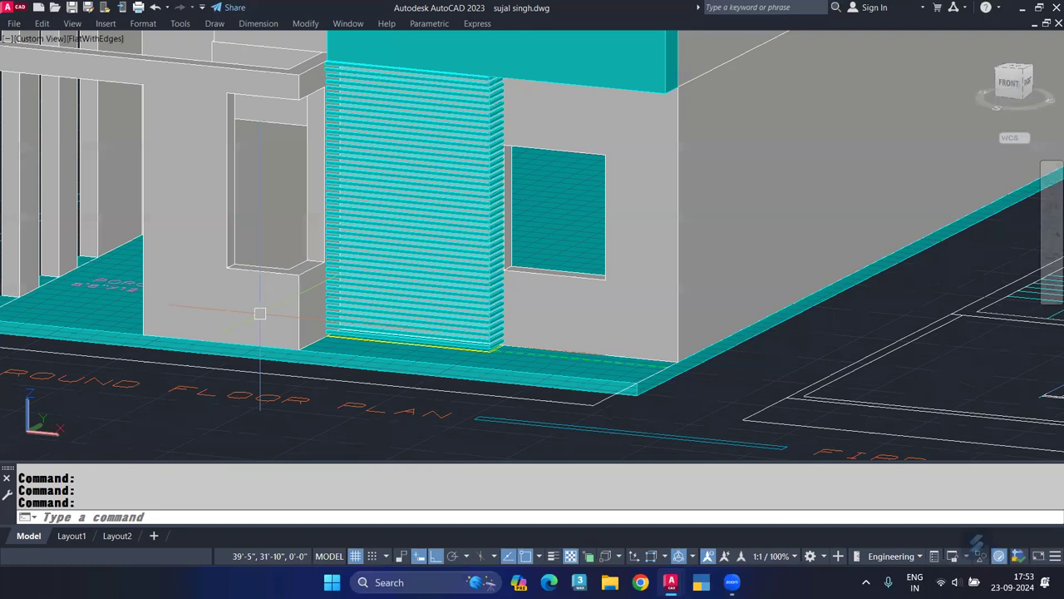
{"action": "mouse_move", "coordinate": [260, 313]}
{"action": "middle_mouse_down", "text": "shift"}
{"action": "mouse_move", "coordinate": [287, 363]}
{"action": "mouse_move", "coordinate": [188, 356]}
{"action": "middle_mouse_up", "text": "shift"}
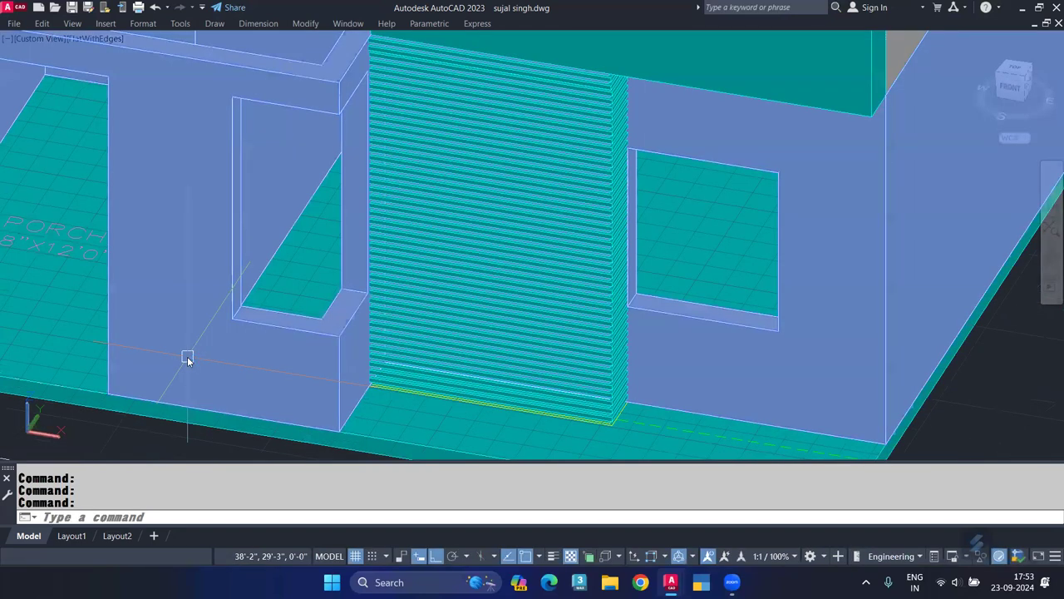
{"action": "left_click", "coordinate": [187, 357]}
{"action": "key", "text": "Delete"}
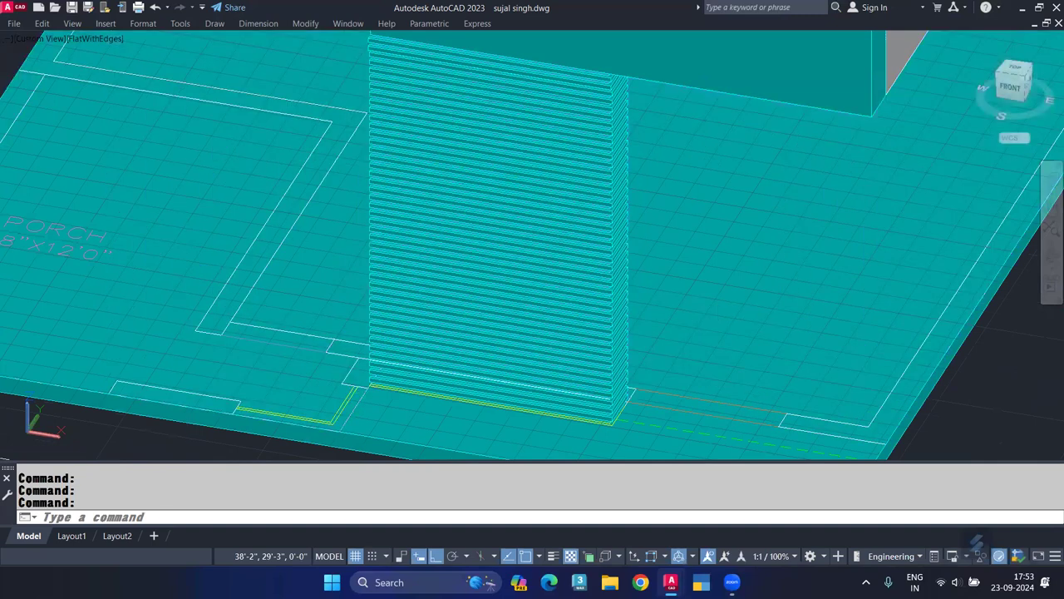
{"action": "scroll", "coordinate": [226, 312], "scroll_direction": "up", "scroll_amount": 5}
{"action": "middle_click_drag", "start_coordinate": [225, 312], "coordinate": [299, 236]}
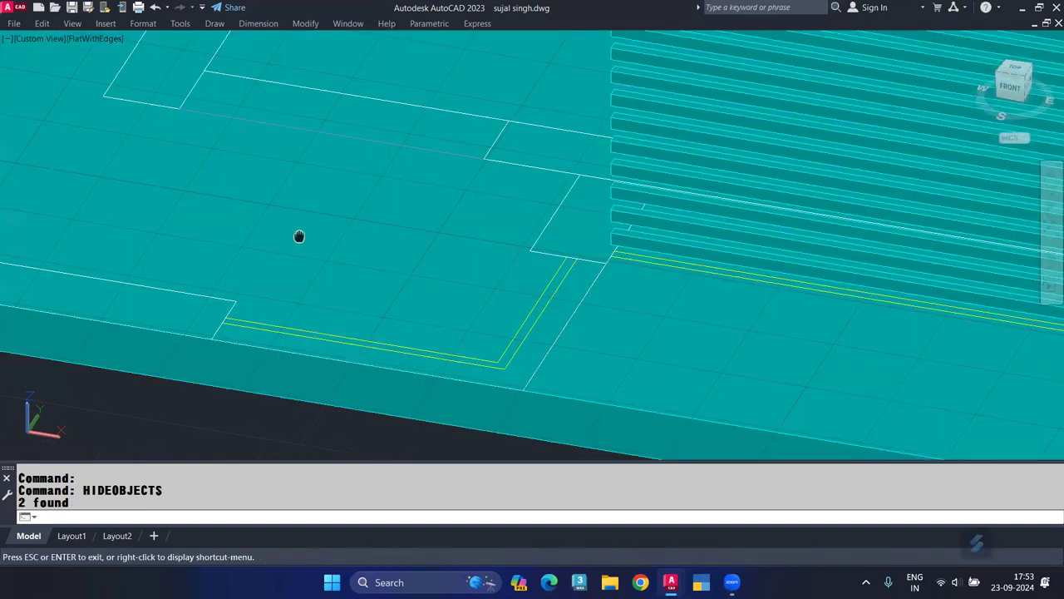
{"action": "left_click_drag", "start_coordinate": [299, 237], "coordinate": [303, 213]}
{"action": "key", "text": "Escape"}
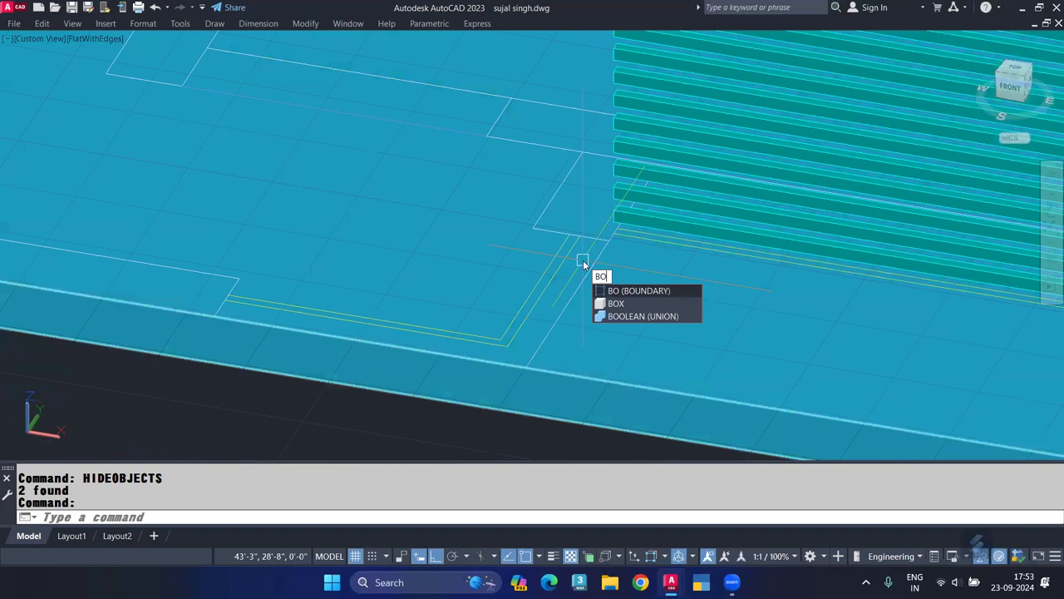
Draw a 1.5-high box solid along the first floor slab edge.
{"action": "scroll", "coordinate": [582, 250], "scroll_direction": "up", "scroll_amount": 3}
{"action": "type", "text": "box"}
{"action": "key", "text": "Return"}
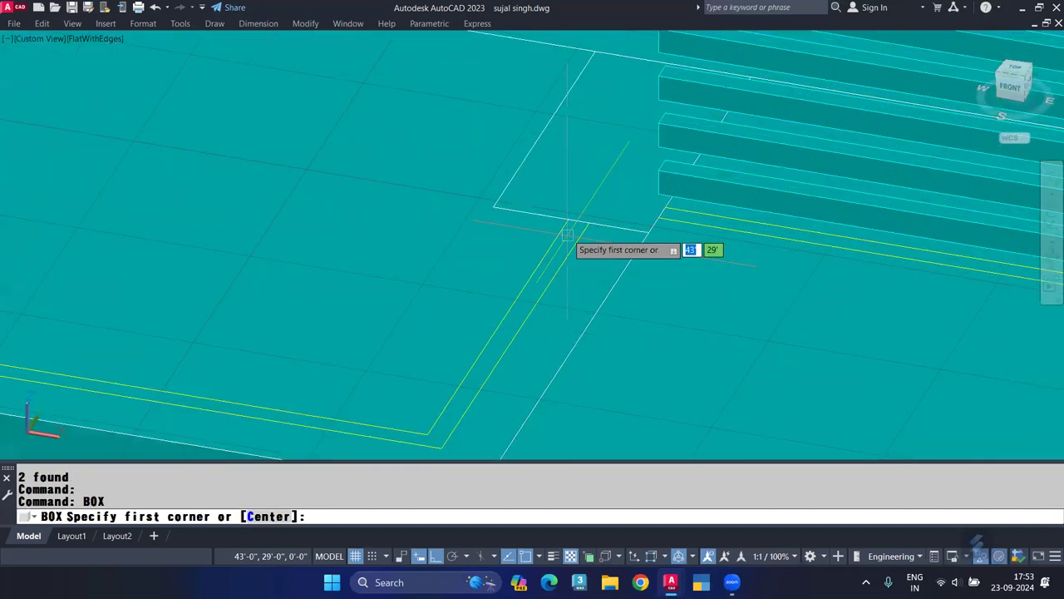
{"action": "left_click", "coordinate": [518, 327]}
{"action": "mouse_move", "coordinate": [519, 328]}
{"action": "middle_mouse_down"}
{"action": "mouse_move", "coordinate": [527, 299]}
{"action": "mouse_move", "coordinate": [475, 316]}
{"action": "middle_mouse_up"}
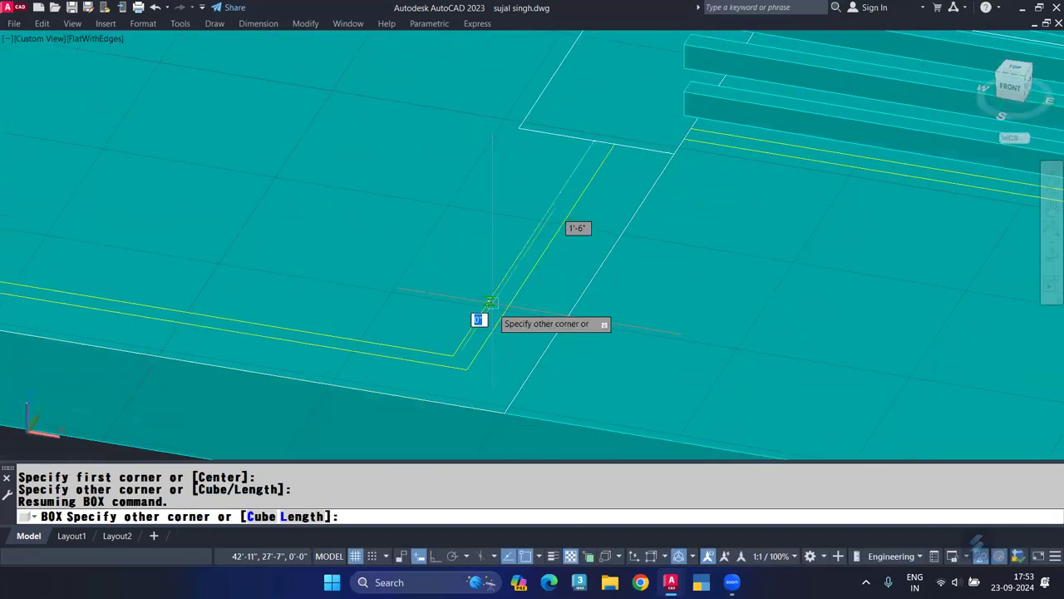
{"action": "left_click", "coordinate": [454, 364]}
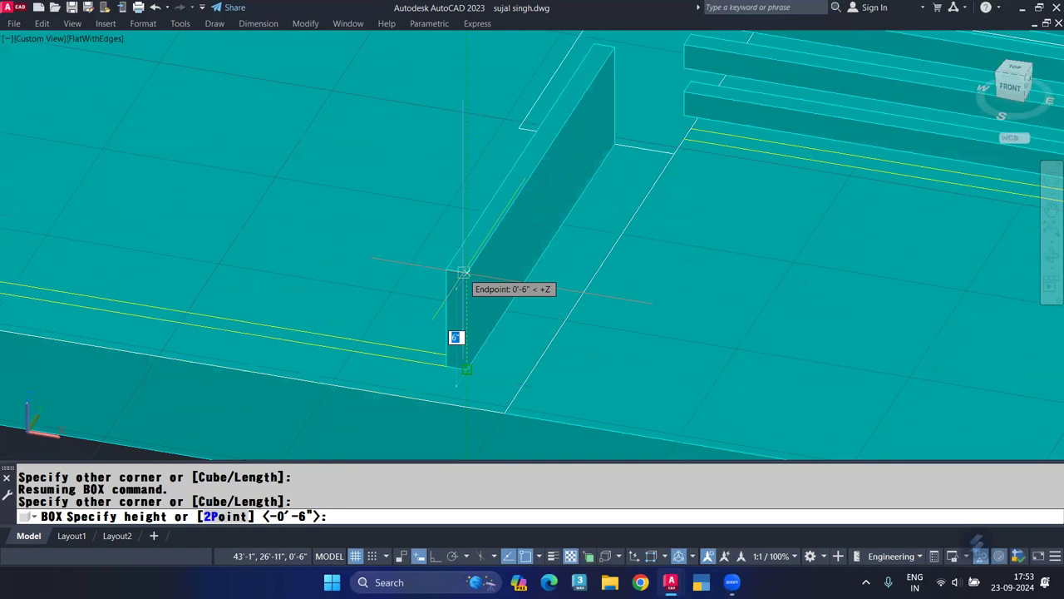
{"action": "type", "text": "1."}
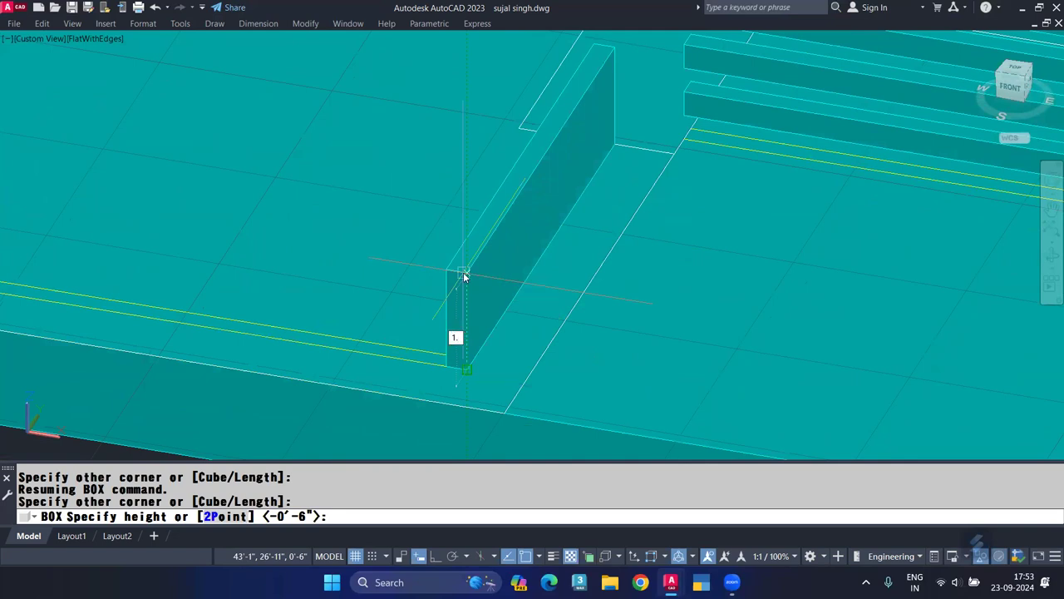
{"action": "key", "text": "Return"}
{"action": "middle_click_drag", "start_coordinate": [413, 285], "coordinate": [682, 224]}
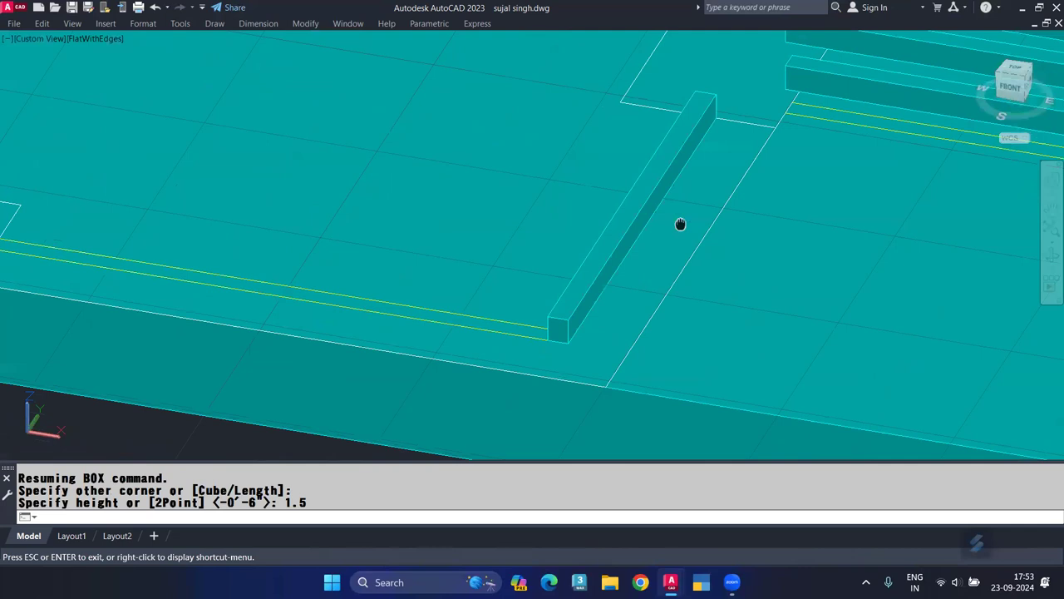
{"action": "middle_click_drag", "start_coordinate": [248, 263], "coordinate": [297, 252]}
Draw a second box of the same height along the front floor edge.
{"action": "key", "text": "Return"}
{"action": "left_click", "coordinate": [75, 241]}
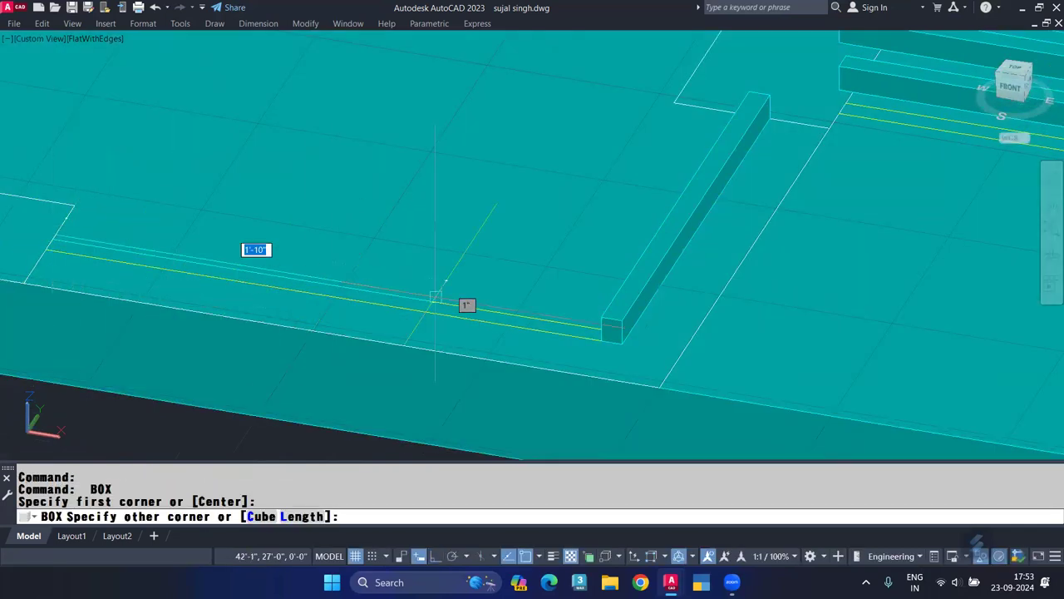
{"action": "left_click", "coordinate": [600, 340]}
{"action": "key", "text": "Return"}
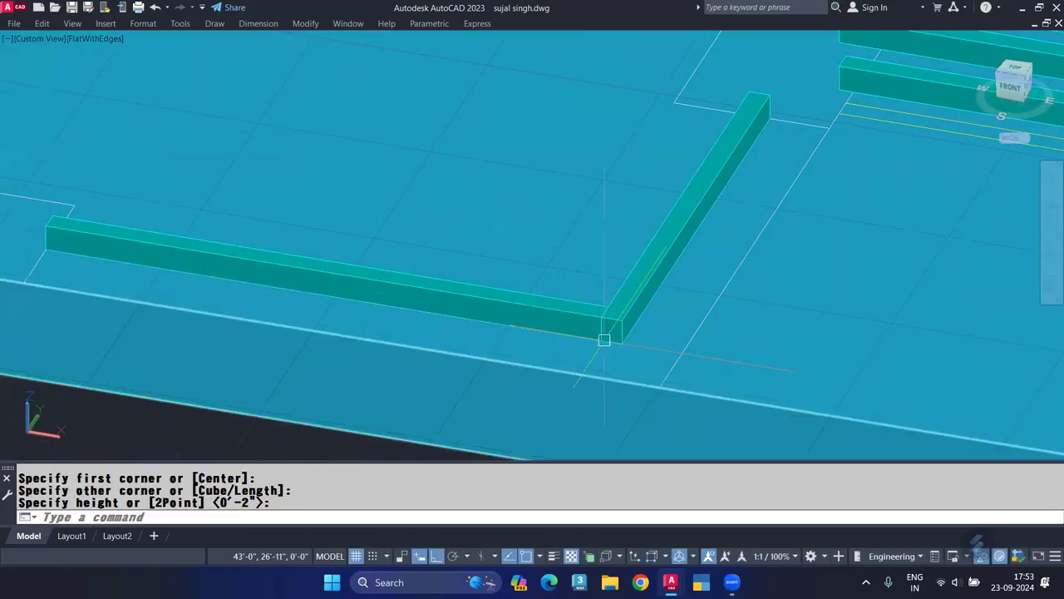
Union the two boxes into one L-shaped solid.
{"action": "type", "text": "uni"}
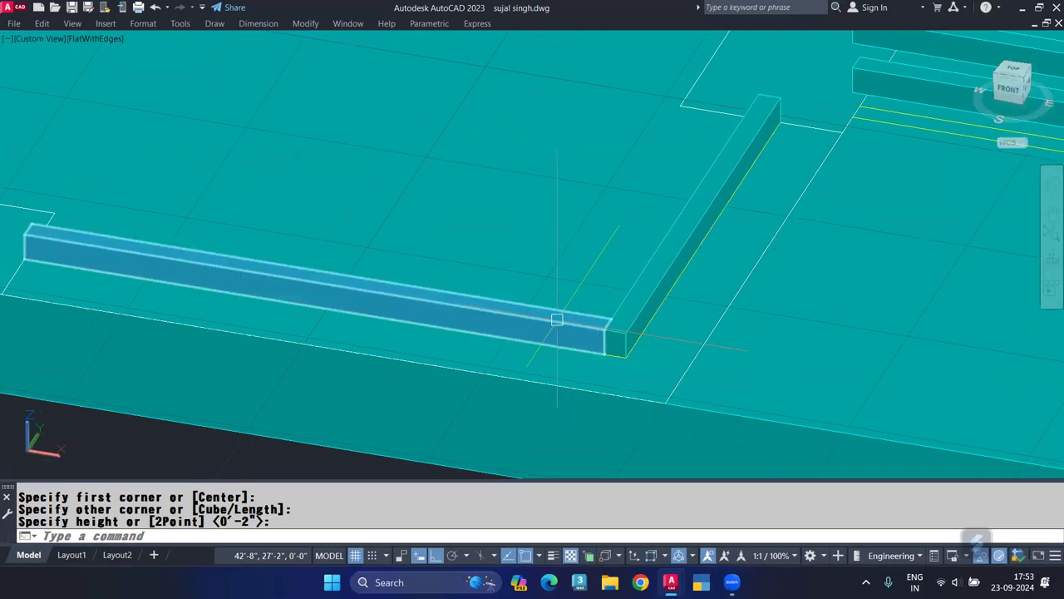
{"action": "key", "text": "Return"}
{"action": "left_click", "coordinate": [626, 327]}
{"action": "left_click", "coordinate": [577, 327]}
{"action": "key", "text": "Return"}
{"action": "left_click", "coordinate": [579, 319]}
{"action": "left_click", "coordinate": [402, 126]}
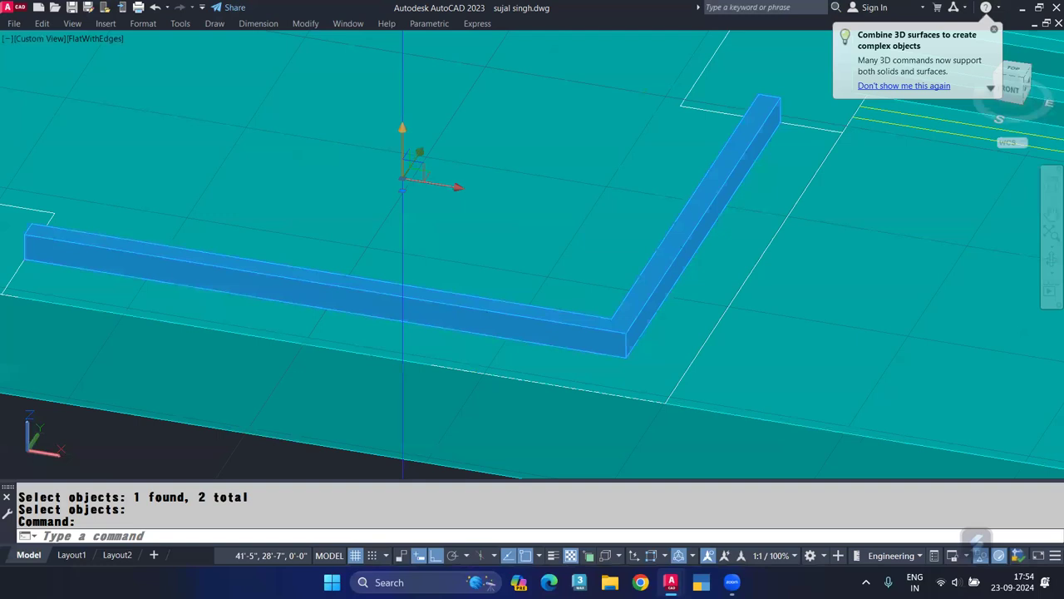
{"action": "middle_click_drag", "start_coordinate": [412, 119], "coordinate": [408, 248]}
{"action": "key", "text": "Escape"}
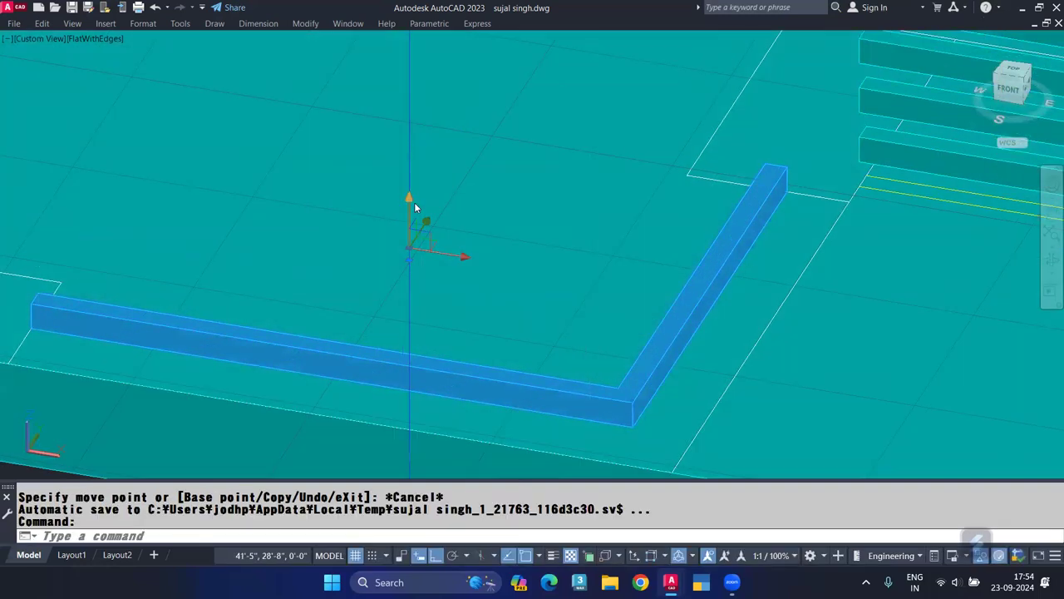
{"action": "key", "text": "Escape"}
Move the L-shaped solid 9'9" up along Z to the top of the porch window.
{"action": "middle_click", "coordinate": [617, 414]}
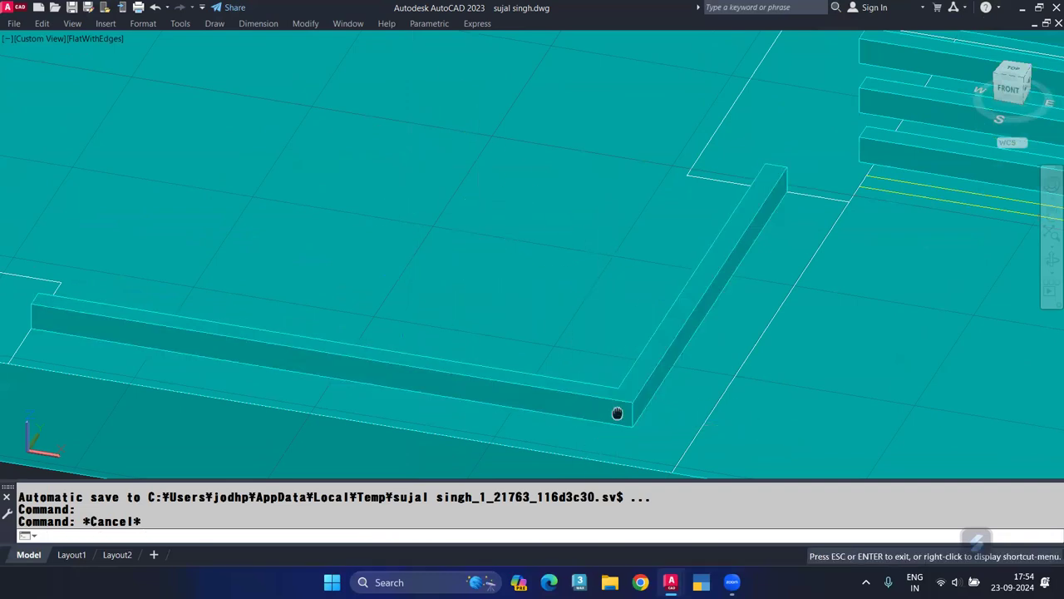
{"action": "middle_click_drag", "start_coordinate": [617, 413], "coordinate": [608, 354]}
{"action": "left_click", "coordinate": [608, 354]}
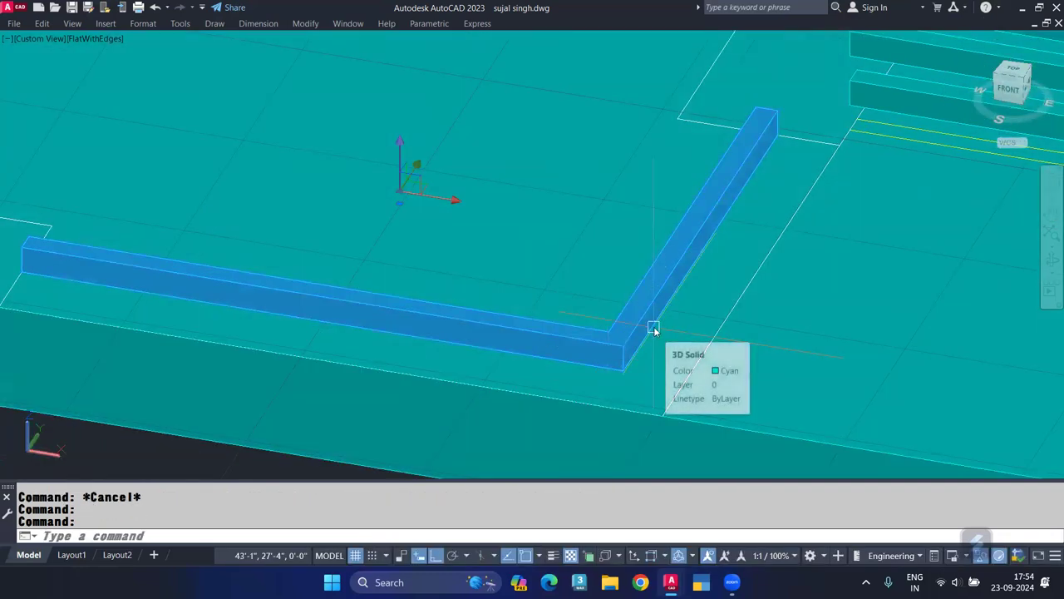
{"action": "type", "text": "m"}
{"action": "key", "text": "Return"}
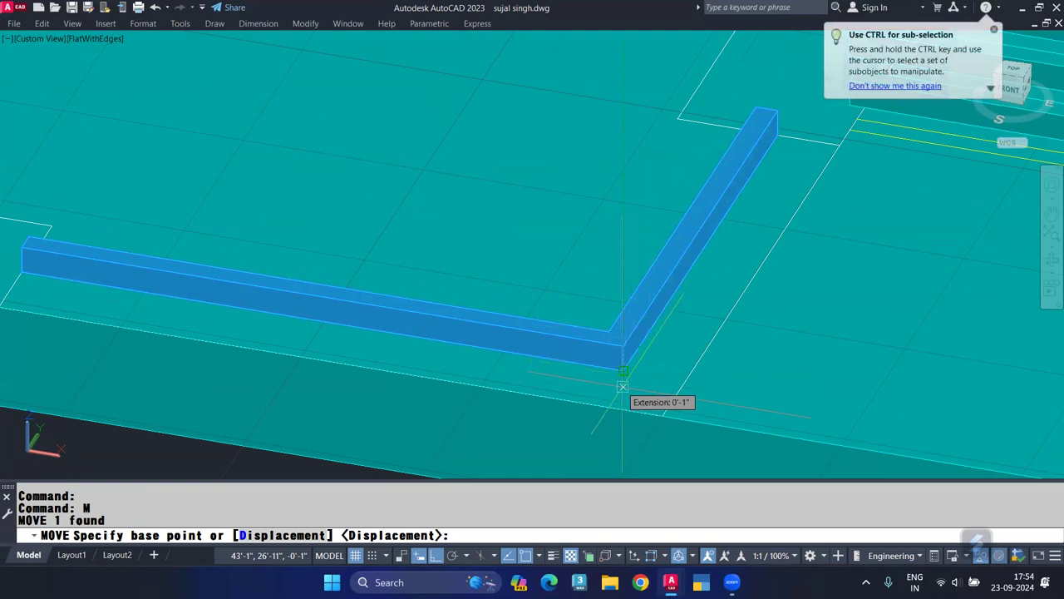
{"action": "left_click", "coordinate": [623, 371]}
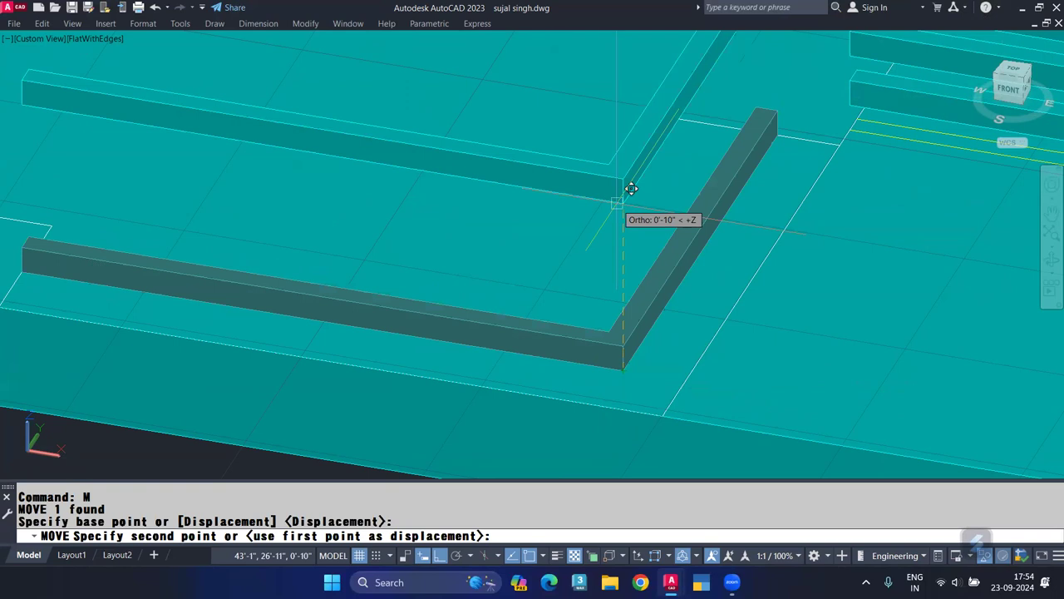
{"action": "type", "text": "9'9"}
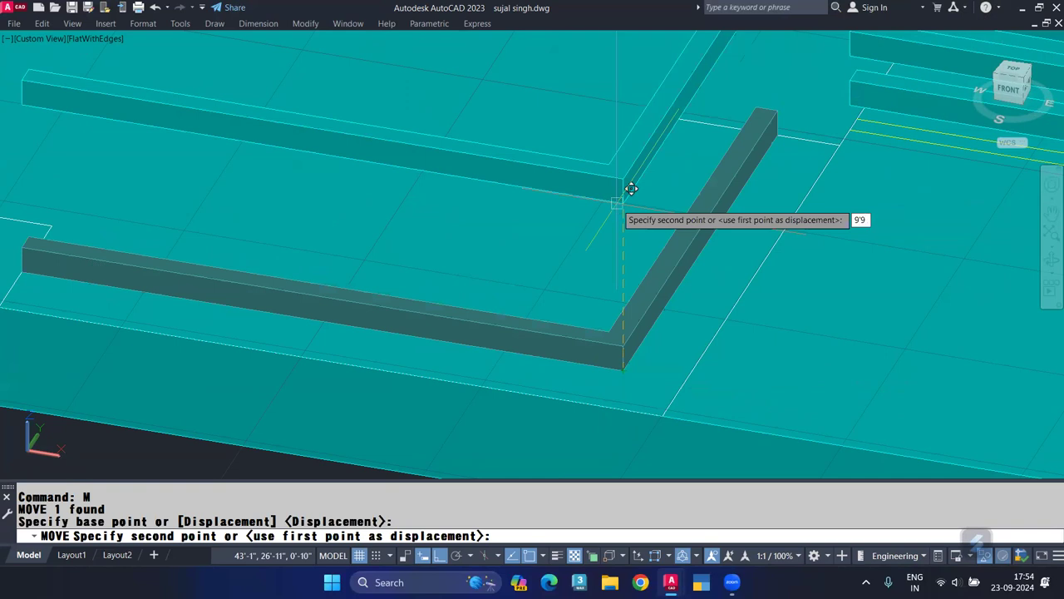
{"action": "key", "text": "Return"}
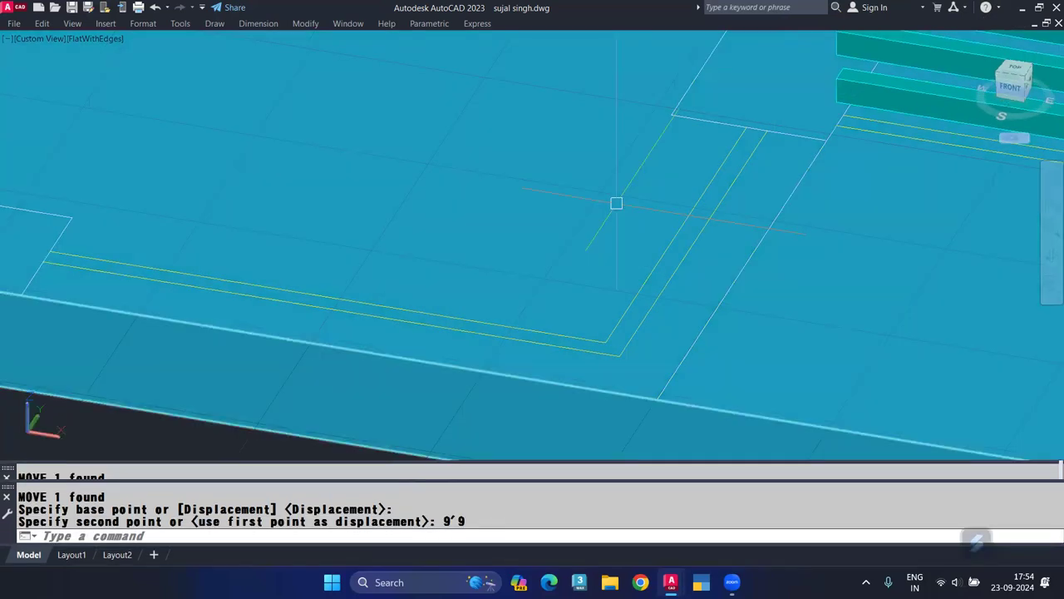
Unhide the previously hidden ground-floor walls.
{"action": "scroll", "coordinate": [616, 203], "scroll_direction": "down", "scroll_amount": 5}
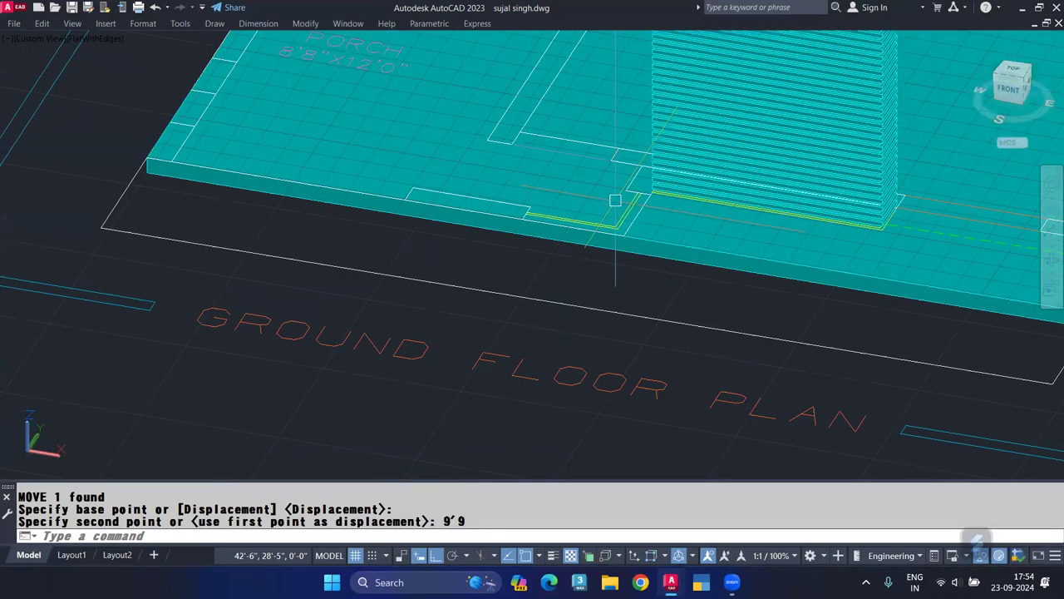
{"action": "scroll", "coordinate": [615, 200], "scroll_direction": "up", "scroll_amount": 4}
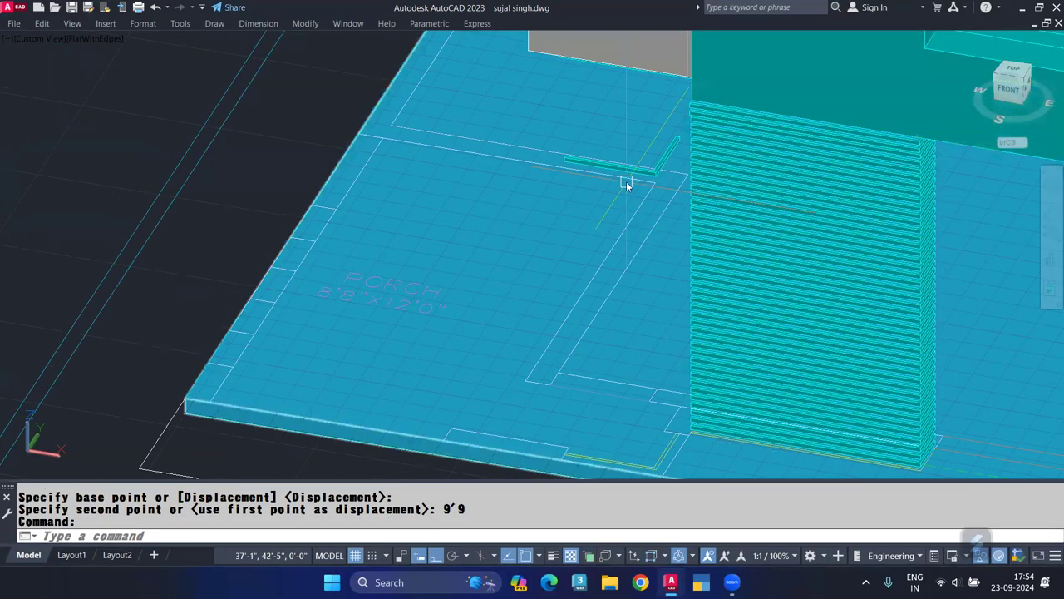
{"action": "type", "text": "unhide"}
{"action": "key", "text": "Return"}
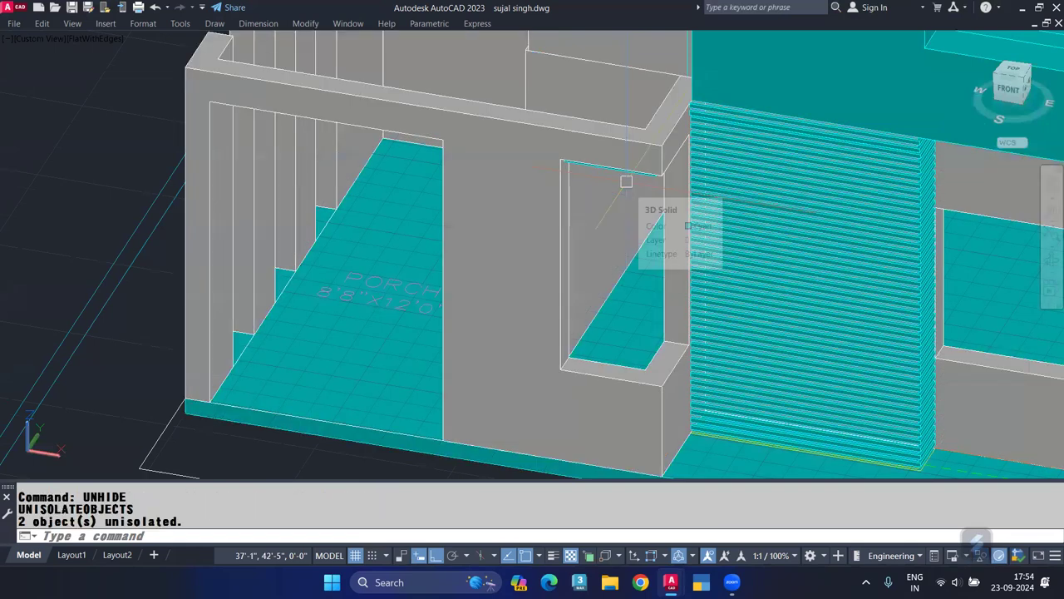
{"action": "middle_click_drag", "start_coordinate": [625, 140], "coordinate": [623, 114], "text": "shift"}
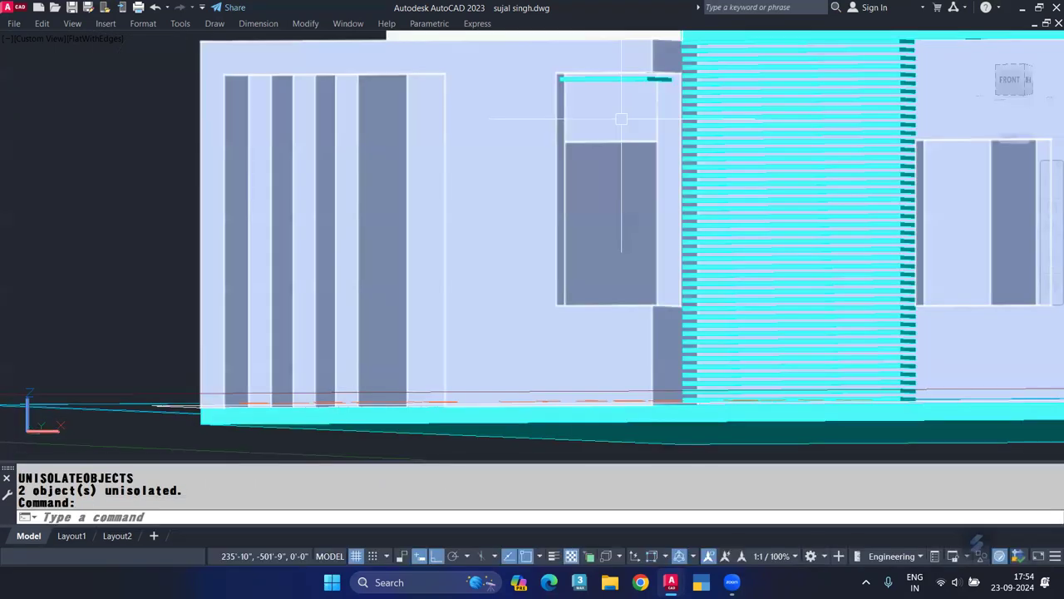
Lower the cyan L-shaped beam 1.5 along the Z axis, then orbit to check its position.
{"action": "scroll", "coordinate": [622, 114], "scroll_direction": "up", "scroll_amount": 5}
{"action": "scroll", "coordinate": [639, 125], "scroll_direction": "up", "scroll_amount": 3}
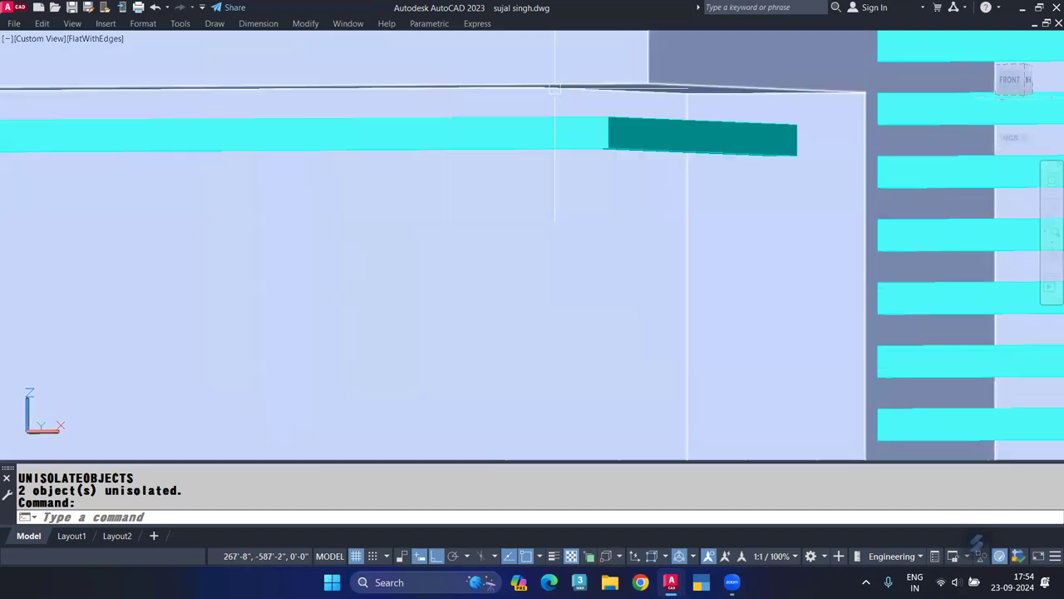
{"action": "mouse_move", "coordinate": [618, 102]}
{"action": "middle_mouse_down", "text": "shift"}
{"action": "mouse_move", "coordinate": [676, 102]}
{"action": "mouse_move", "coordinate": [596, 98]}
{"action": "mouse_move", "coordinate": [602, 109]}
{"action": "middle_mouse_up", "text": "shift"}
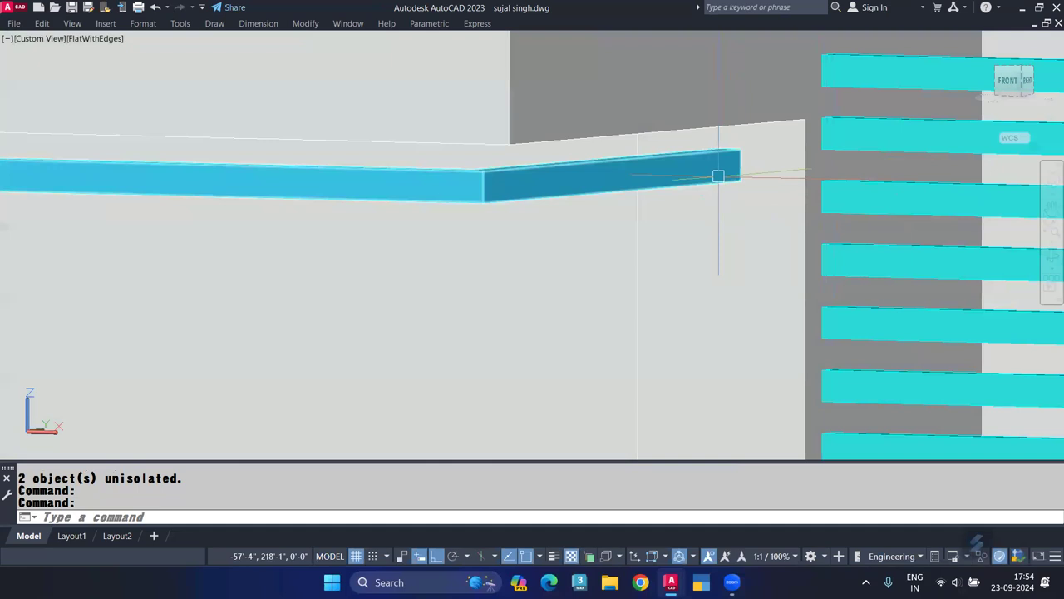
{"action": "left_click", "coordinate": [719, 176]}
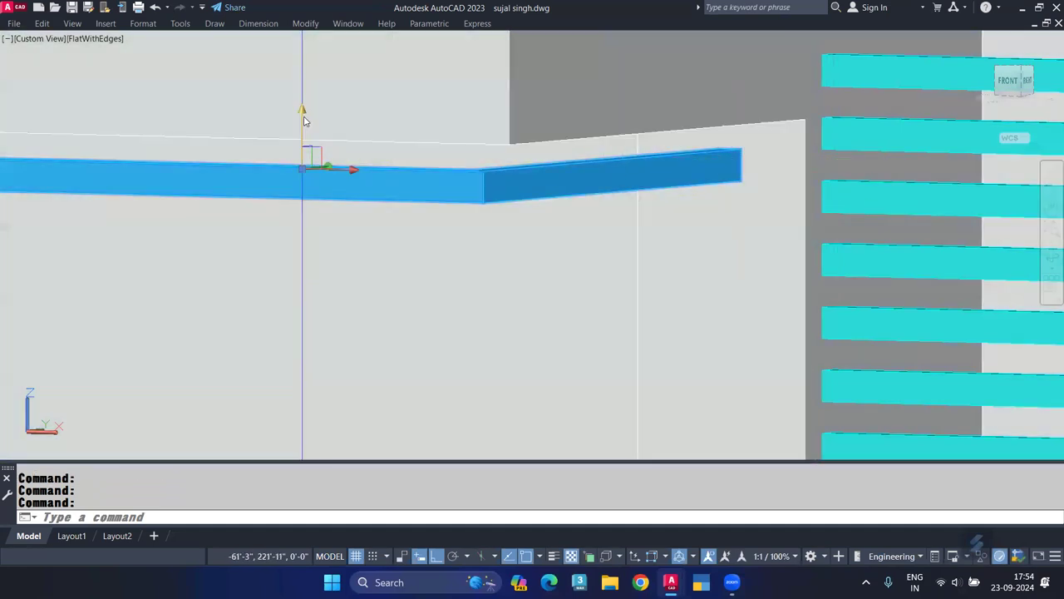
{"action": "left_click_drag", "start_coordinate": [303, 122], "coordinate": [325, 200]}
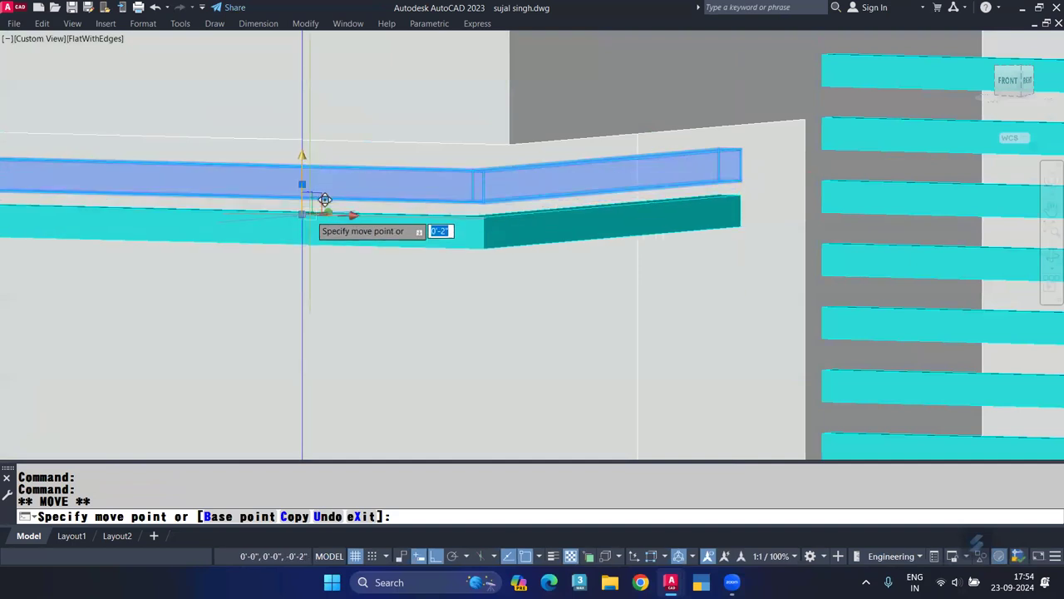
{"action": "type", "text": "1"}
{"action": "key", "text": "Return"}
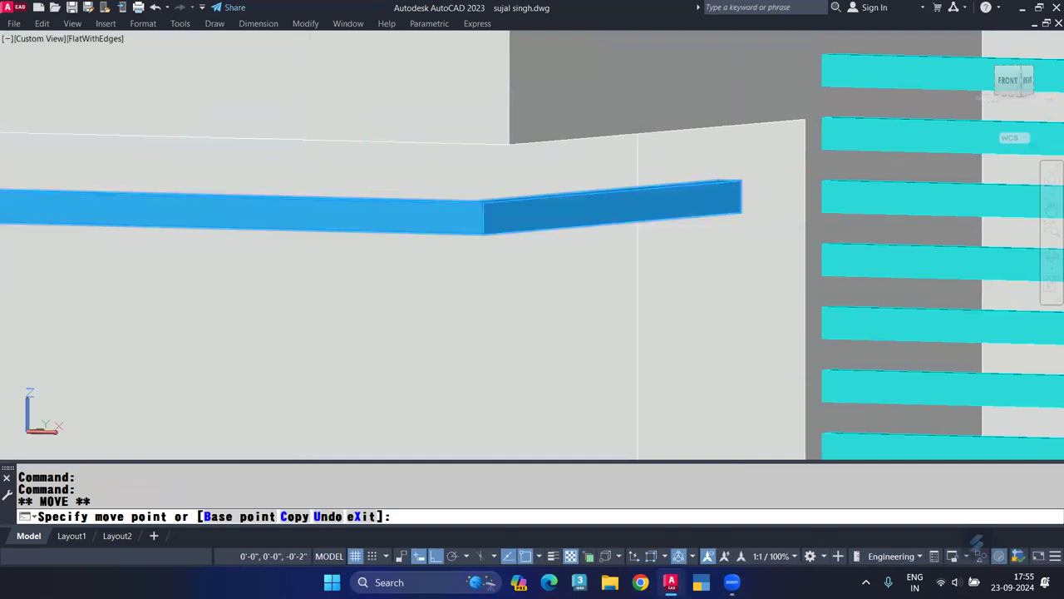
{"action": "type", "text": "1.5"}
{"action": "key", "text": "Return"}
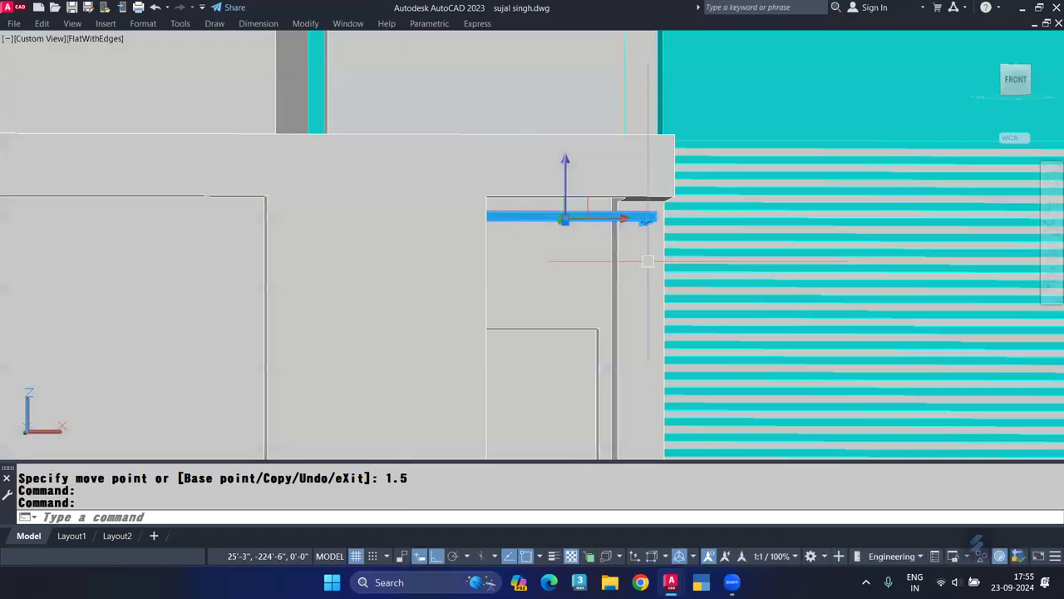
{"action": "key", "text": "Escape"}
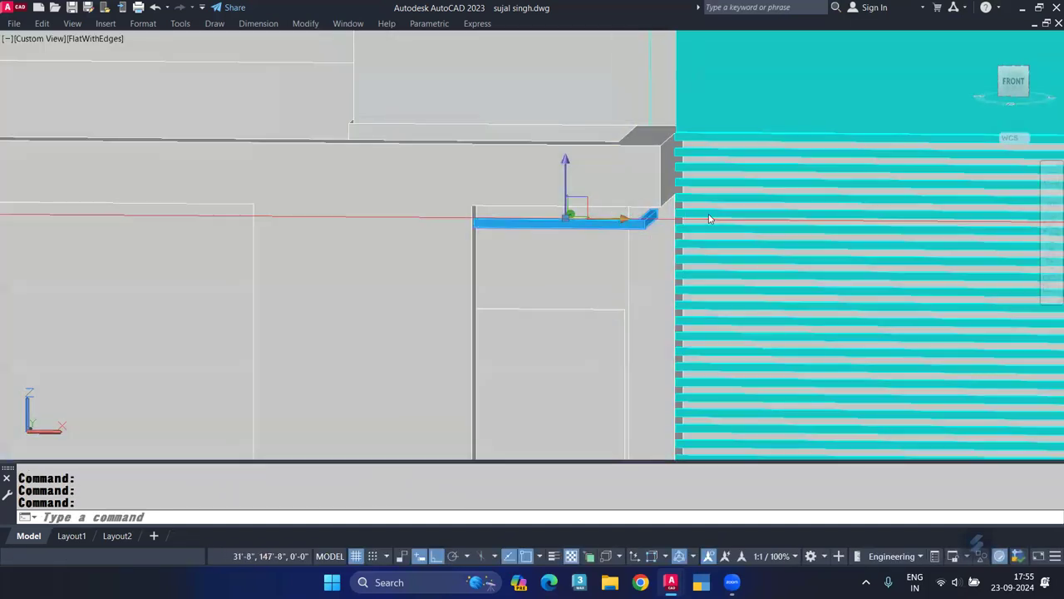
{"action": "mouse_move", "coordinate": [709, 218]}
{"action": "middle_mouse_down", "text": "shift"}
{"action": "mouse_move", "coordinate": [568, 257]}
{"action": "mouse_move", "coordinate": [611, 241]}
{"action": "middle_mouse_up", "text": "shift"}
{"action": "key", "text": "Escape"}
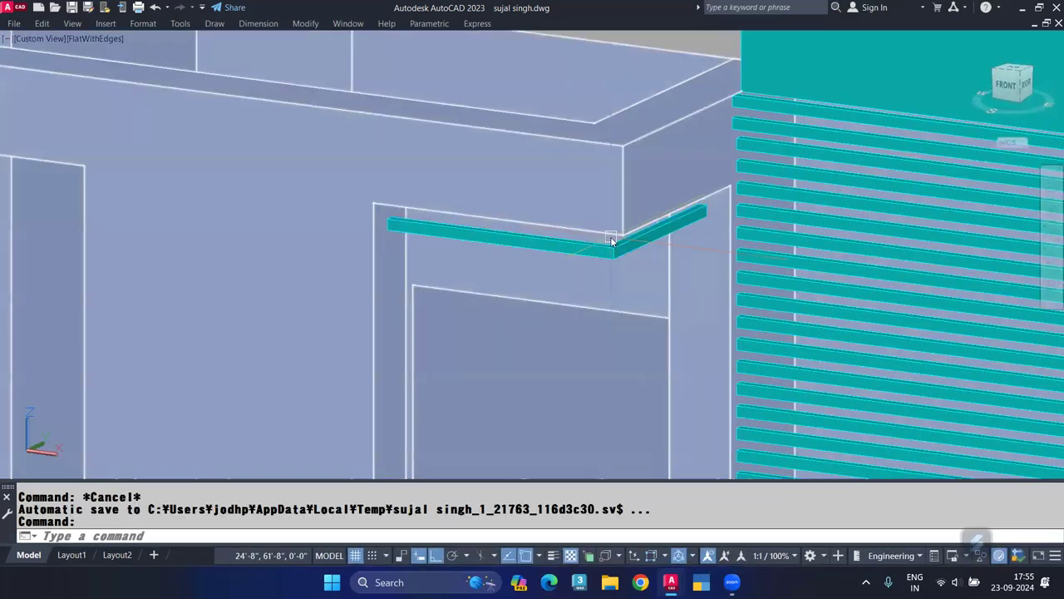
{"action": "type", "text": "co"}
{"action": "key", "text": "Return"}
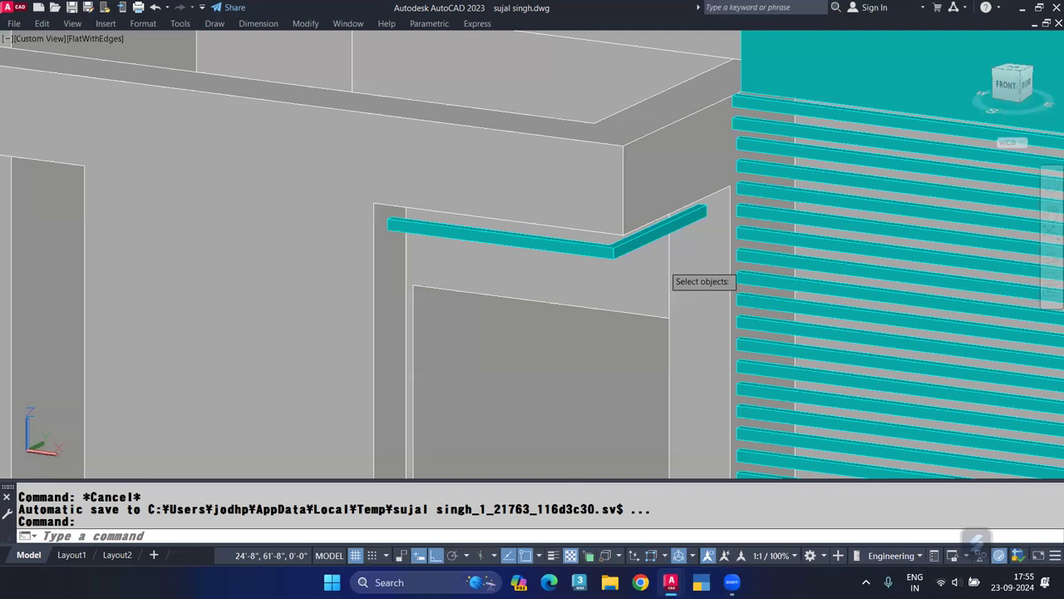
{"action": "left_click", "coordinate": [630, 247]}
{"action": "key", "text": "Return"}
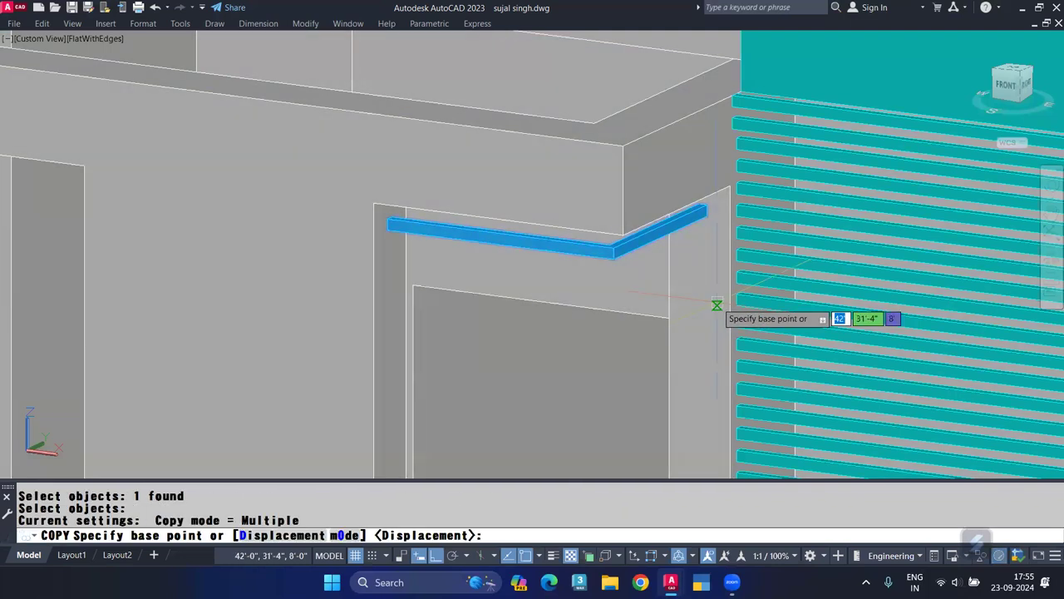
{"action": "scroll", "coordinate": [677, 223], "scroll_direction": "up", "scroll_amount": 1}
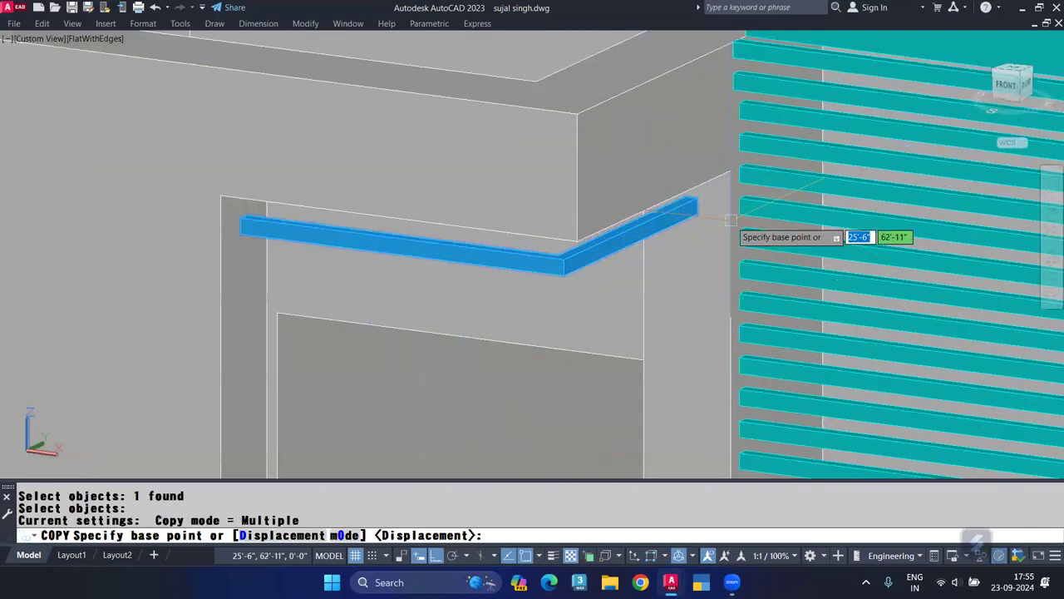
{"action": "scroll", "coordinate": [736, 214], "scroll_direction": "up", "scroll_amount": 1}
{"action": "left_click", "coordinate": [743, 210]}
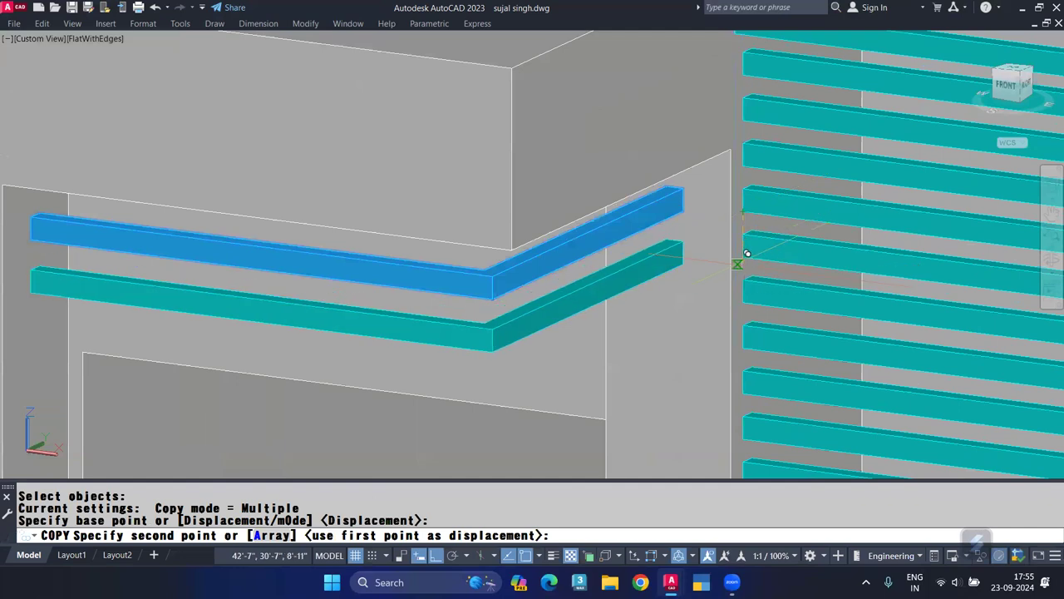
{"action": "type", "text": "a"}
{"action": "key", "text": "Return"}
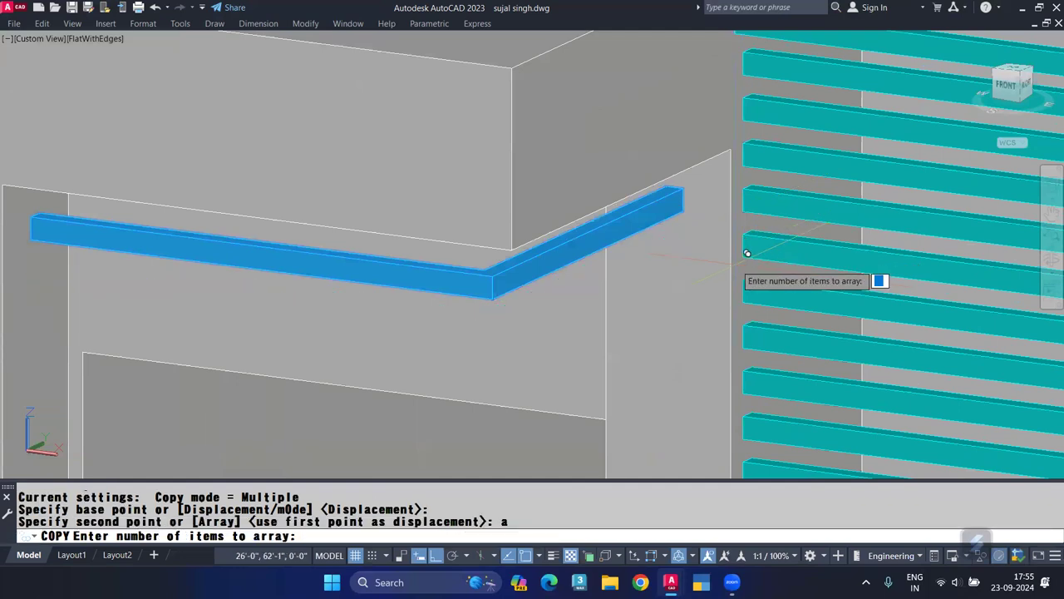
{"action": "type", "text": "9"}
{"action": "key", "text": "BackSpace"}
{"action": "type", "text": "10"}
{"action": "key", "text": "Return"}
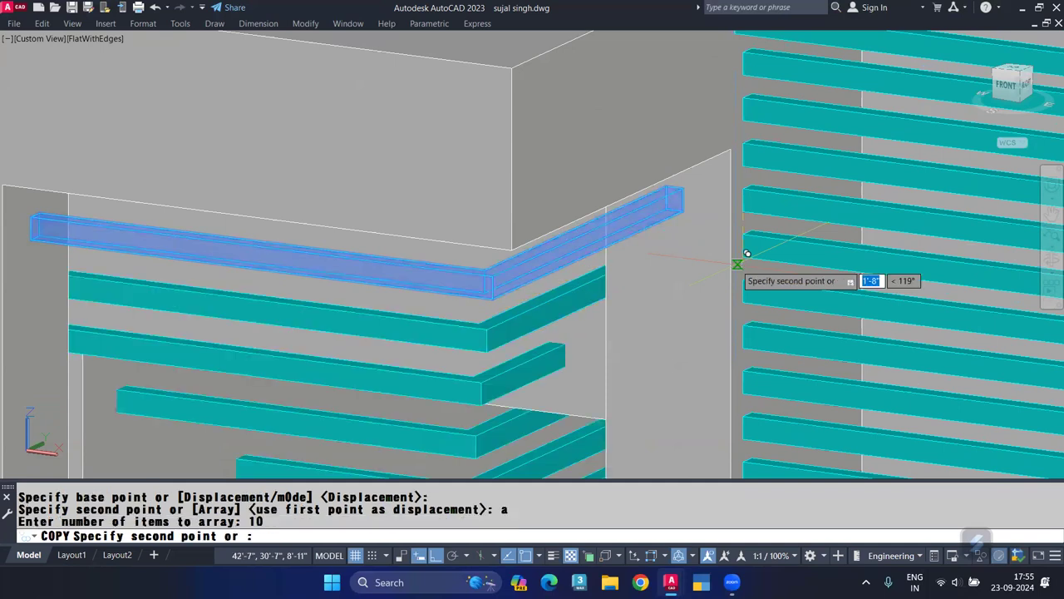
{"action": "scroll", "coordinate": [747, 254], "scroll_direction": "up", "scroll_amount": 2}
{"action": "left_click", "coordinate": [758, 218]}
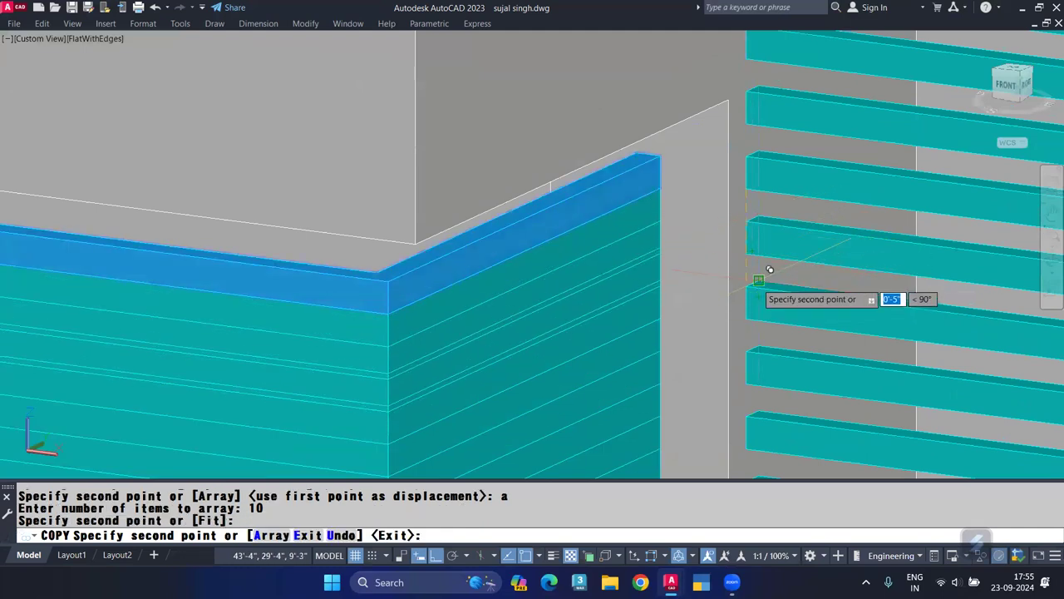
{"action": "key", "text": "ctrl+z"}
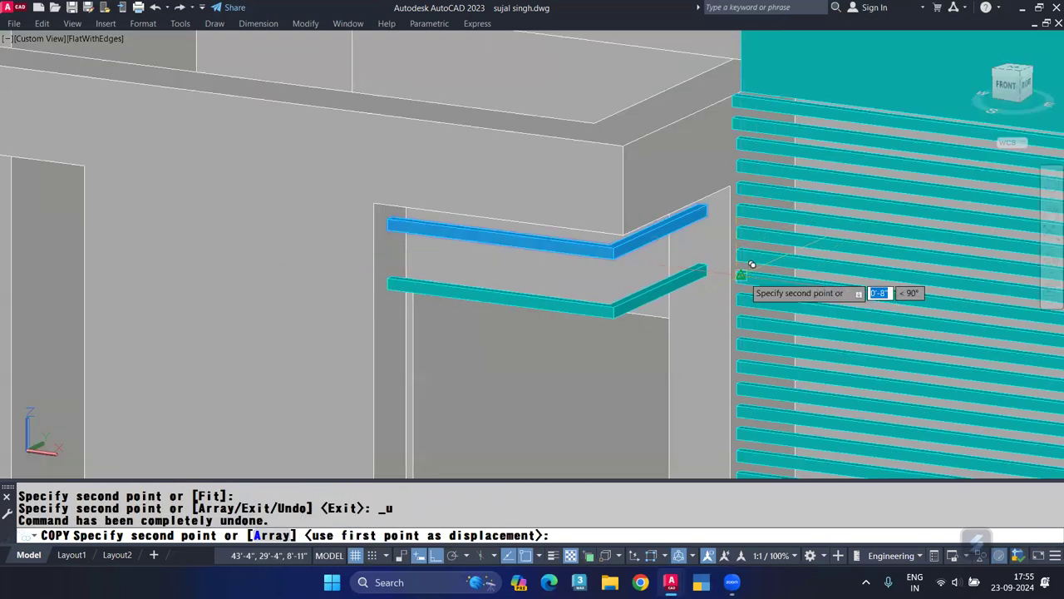
{"action": "type", "text": "a"}
{"action": "key", "text": "Return"}
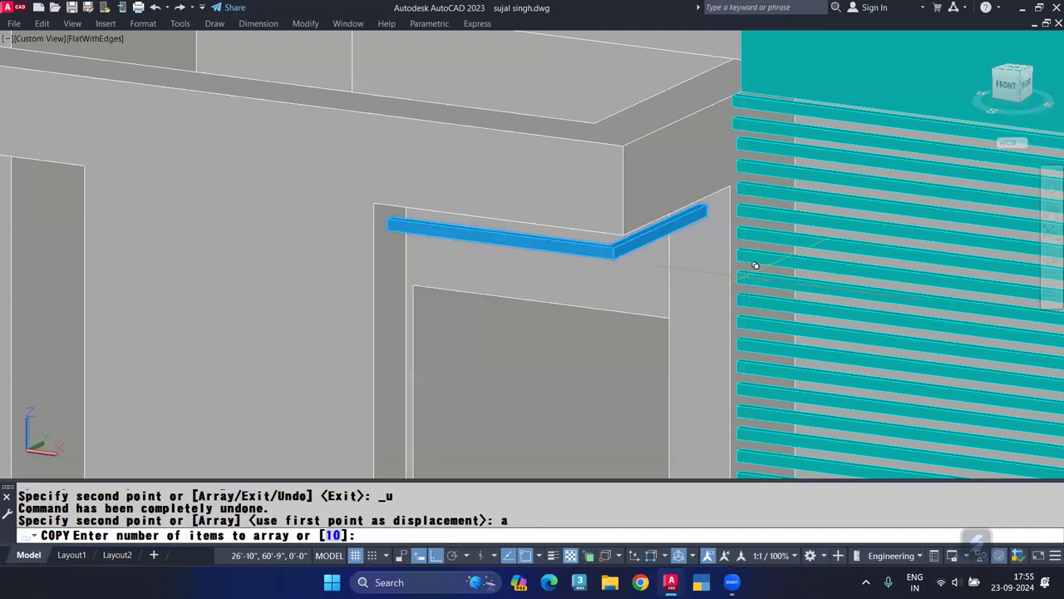
{"action": "key", "text": "Return"}
{"action": "scroll", "coordinate": [751, 264], "scroll_direction": "up", "scroll_amount": 3}
{"action": "scroll", "coordinate": [752, 259], "scroll_direction": "up", "scroll_amount": 2}
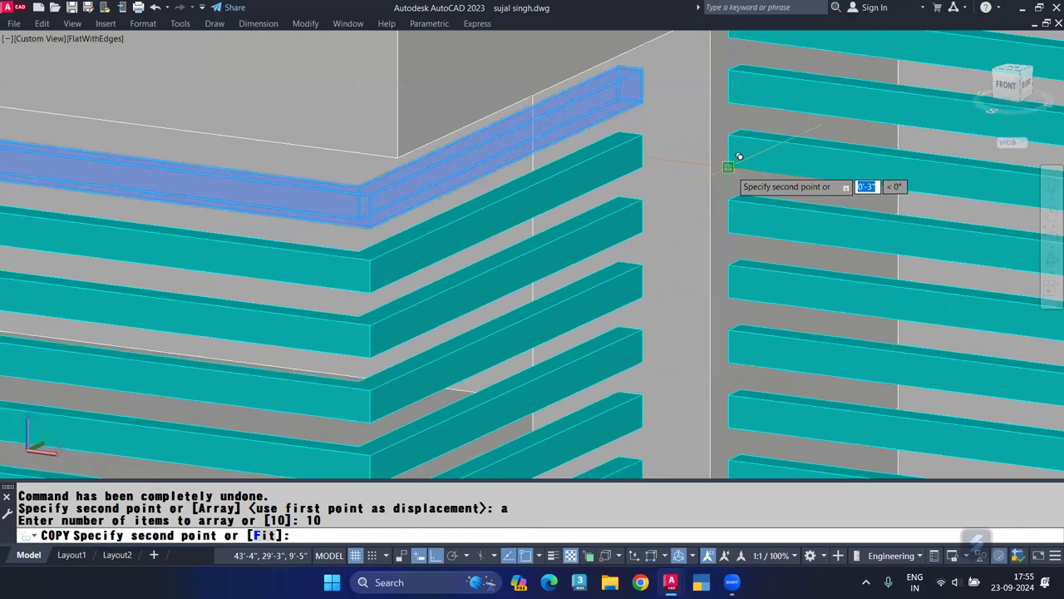
{"action": "left_click", "coordinate": [740, 158]}
{"action": "key", "text": "Return"}
{"action": "scroll", "coordinate": [662, 185], "scroll_direction": "down", "scroll_amount": 2}
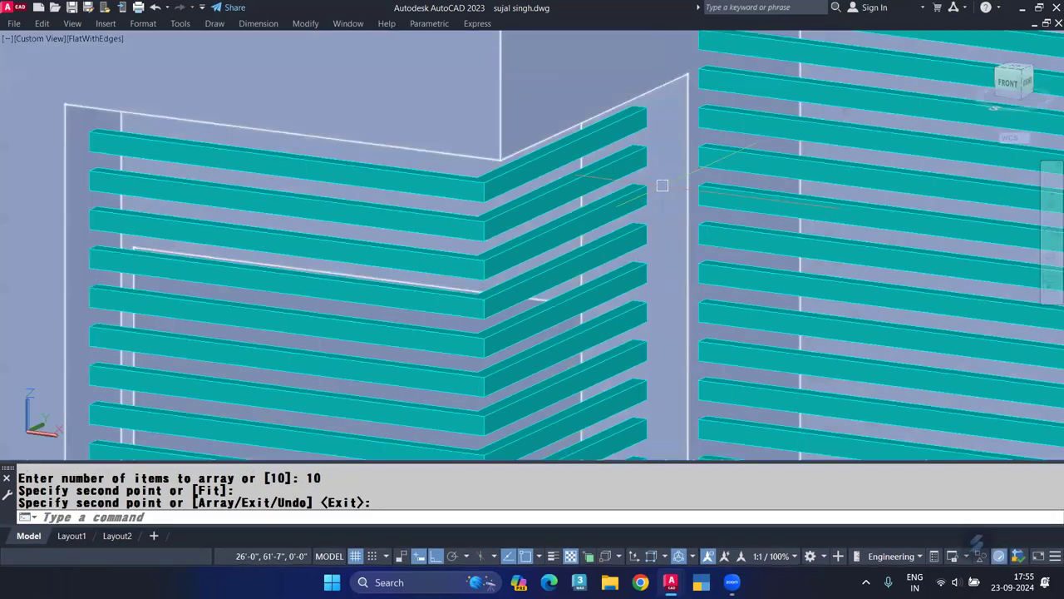
{"action": "middle_click_drag", "start_coordinate": [661, 185], "coordinate": [726, 207]}
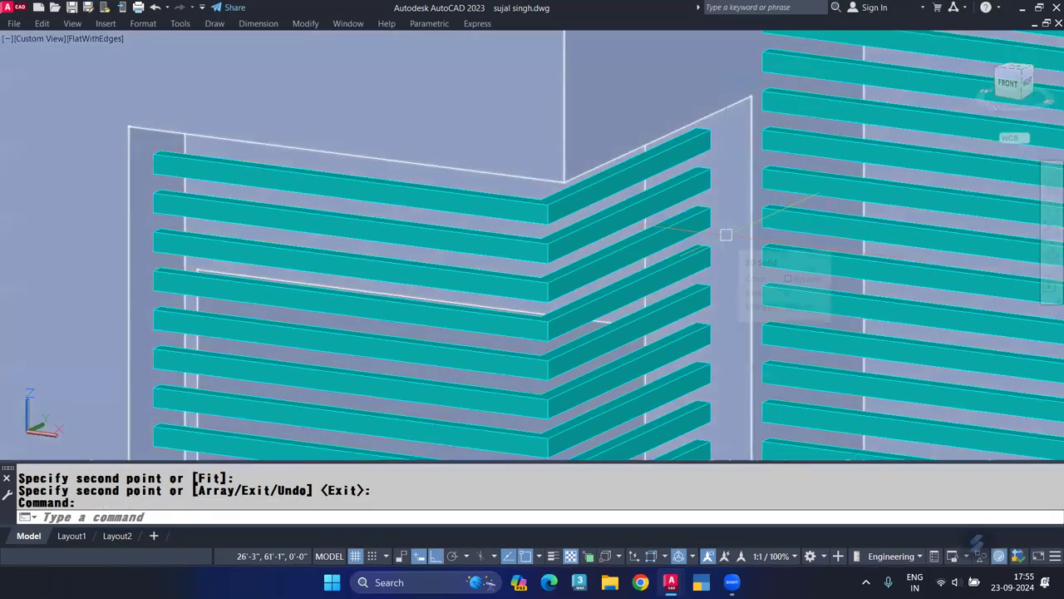
{"action": "scroll", "coordinate": [747, 294], "scroll_direction": "down", "scroll_amount": 2}
{"action": "middle_click_drag", "start_coordinate": [747, 294], "coordinate": [700, 317], "text": "shift"}
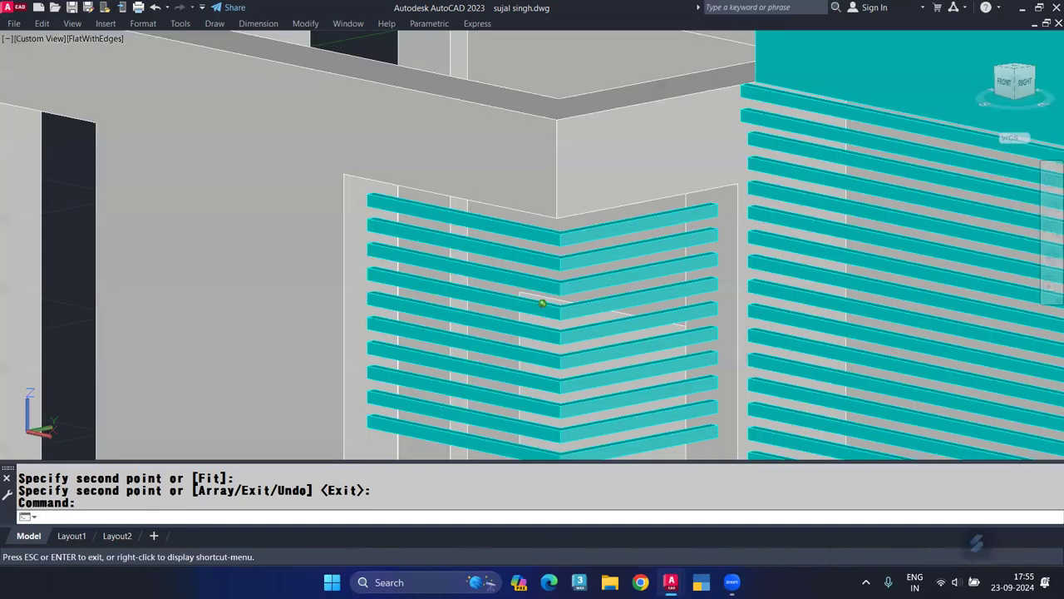
{"action": "middle_click_drag", "start_coordinate": [630, 407], "coordinate": [723, 316]}
{"action": "scroll", "coordinate": [723, 315], "scroll_direction": "down", "scroll_amount": 4}
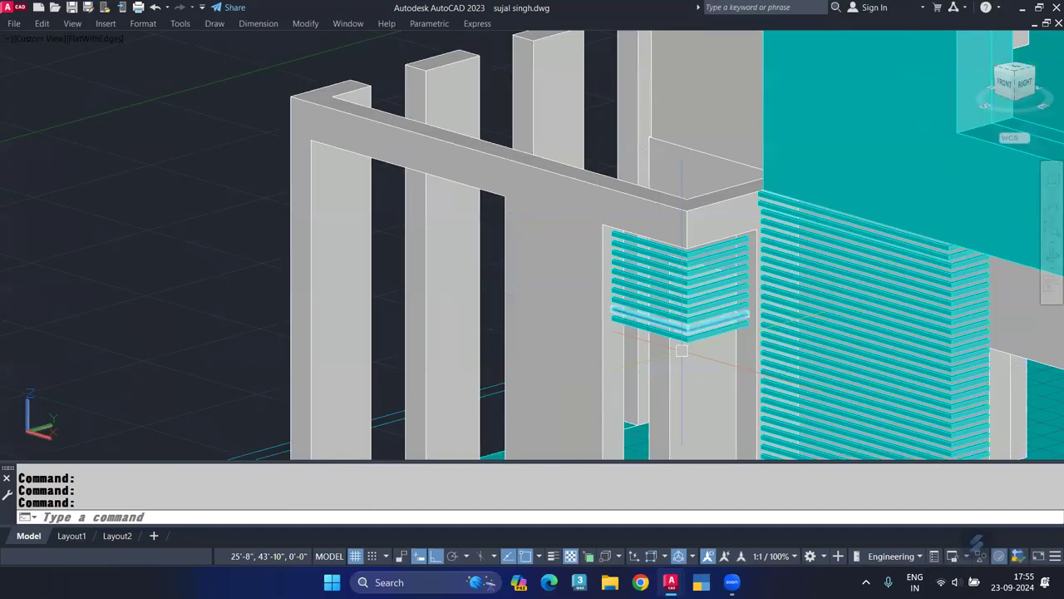
{"action": "scroll", "coordinate": [681, 350], "scroll_direction": "down", "scroll_amount": 5}
{"action": "middle_click_drag", "start_coordinate": [701, 339], "coordinate": [636, 342], "text": "shift"}
{"action": "mouse_move", "coordinate": [784, 341]}
{"action": "middle_mouse_down", "text": "shift"}
{"action": "mouse_move", "coordinate": [676, 378]}
{"action": "mouse_move", "coordinate": [693, 220]}
{"action": "middle_mouse_up", "text": "shift"}
{"action": "scroll", "coordinate": [693, 221], "scroll_direction": "up", "scroll_amount": 2}
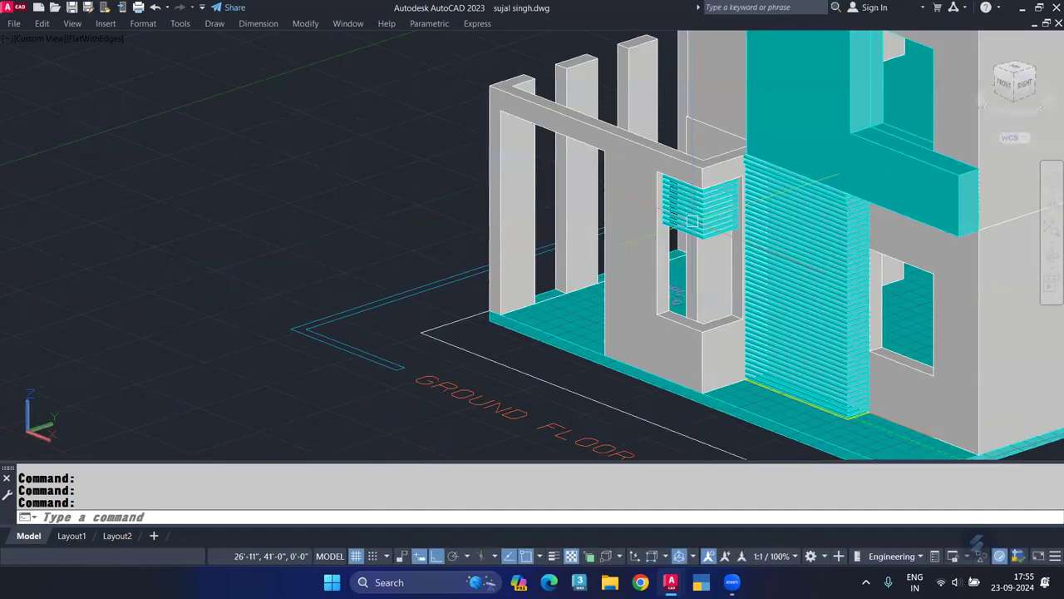
{"action": "scroll", "coordinate": [691, 220], "scroll_direction": "up", "scroll_amount": 3}
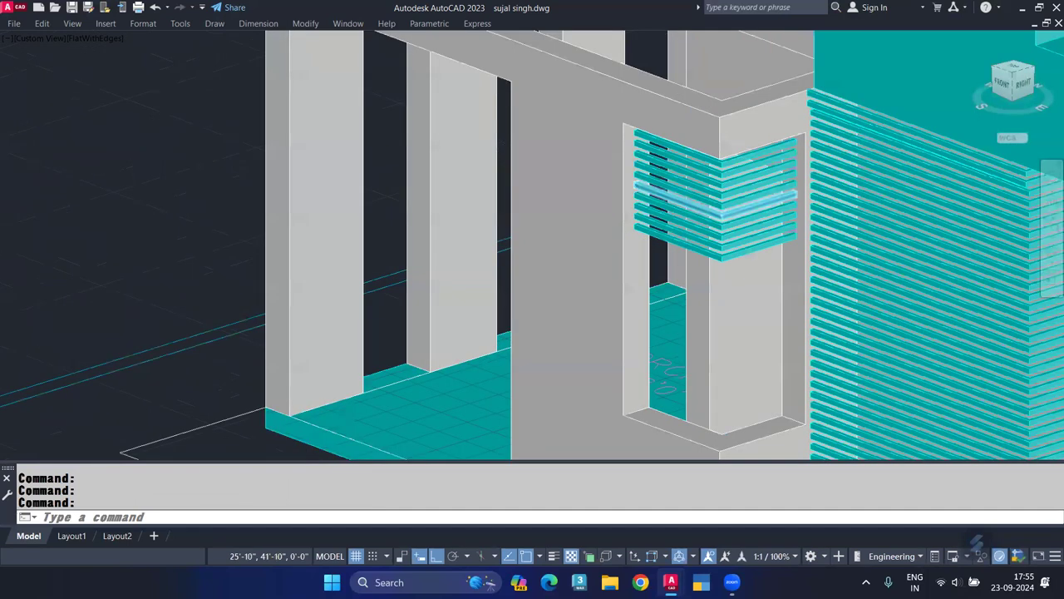
{"action": "scroll", "coordinate": [507, 40], "scroll_direction": "down", "scroll_amount": 1}
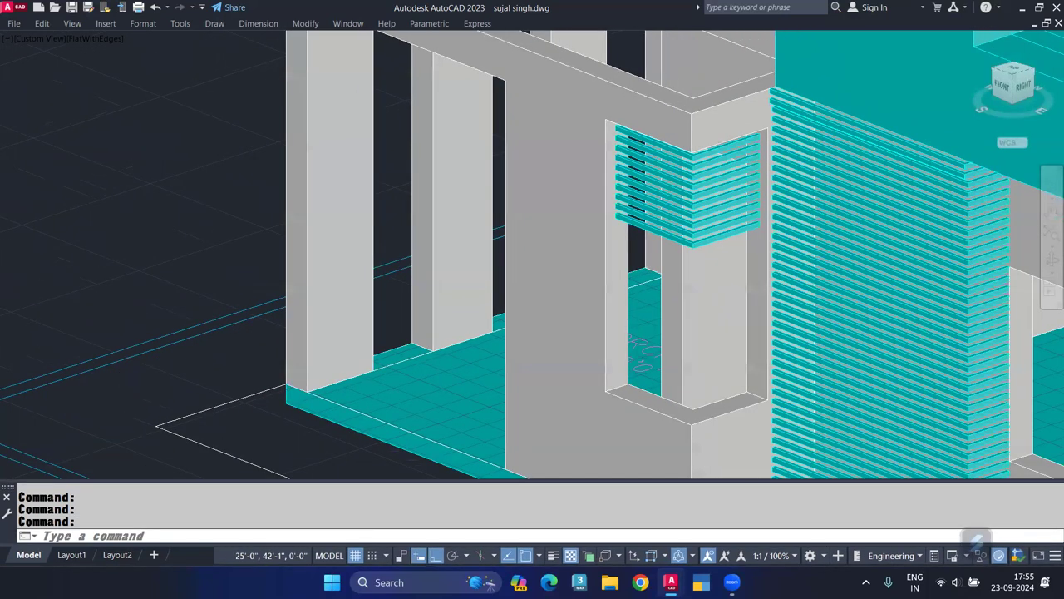
{"action": "mouse_move", "coordinate": [700, 281]}
{"action": "middle_mouse_down", "text": "shift"}
{"action": "mouse_move", "coordinate": [799, 285]}
{"action": "mouse_move", "coordinate": [740, 236]}
{"action": "mouse_move", "coordinate": [770, 225]}
{"action": "middle_mouse_up", "text": "shift"}
{"action": "scroll", "coordinate": [740, 236], "scroll_direction": "up", "scroll_amount": 2}
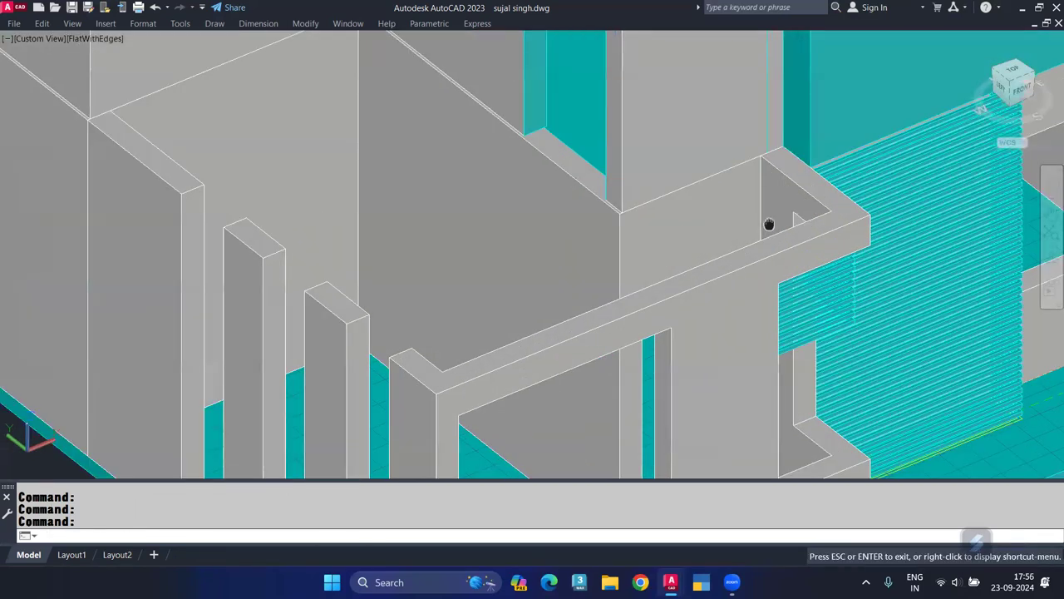
Draw a box solid from the wall corner over the ground-floor front wall.
{"action": "key", "text": "Escape"}
{"action": "type", "text": "box"}
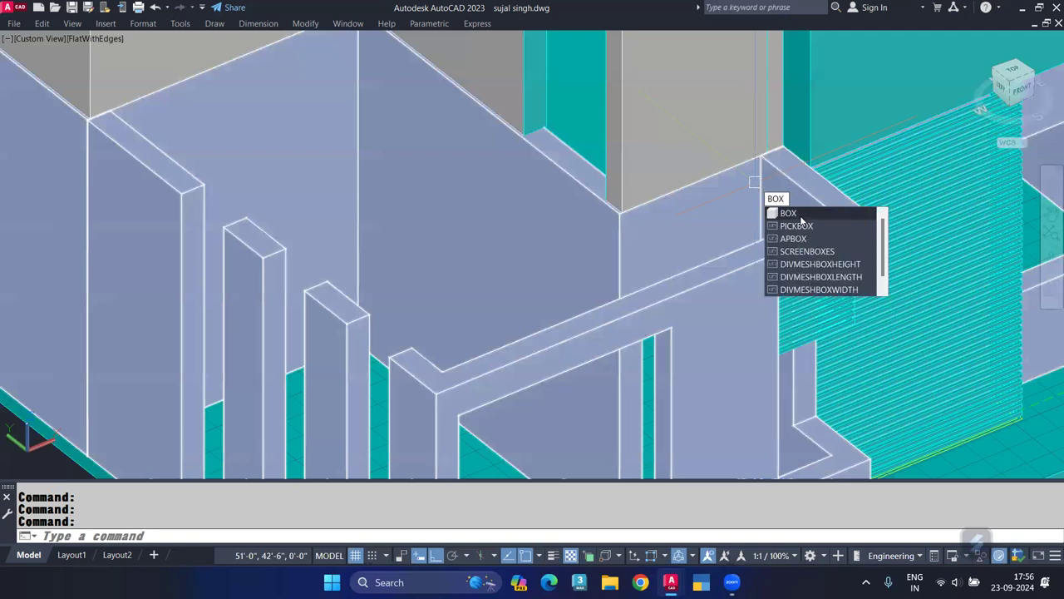
{"action": "key", "text": "Return"}
{"action": "left_click", "coordinate": [782, 156]}
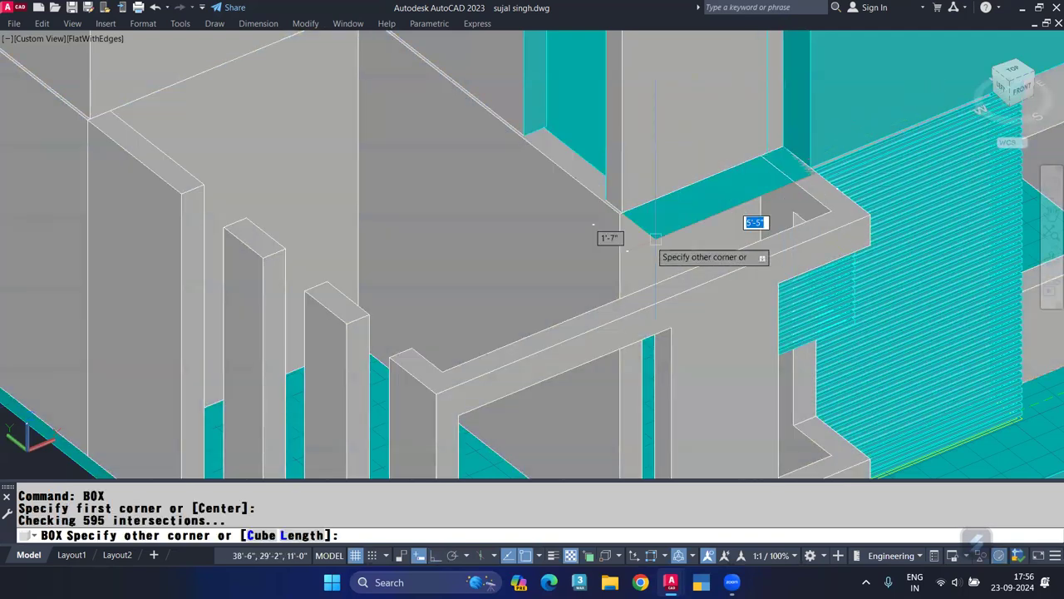
{"action": "left_click", "coordinate": [449, 389]}
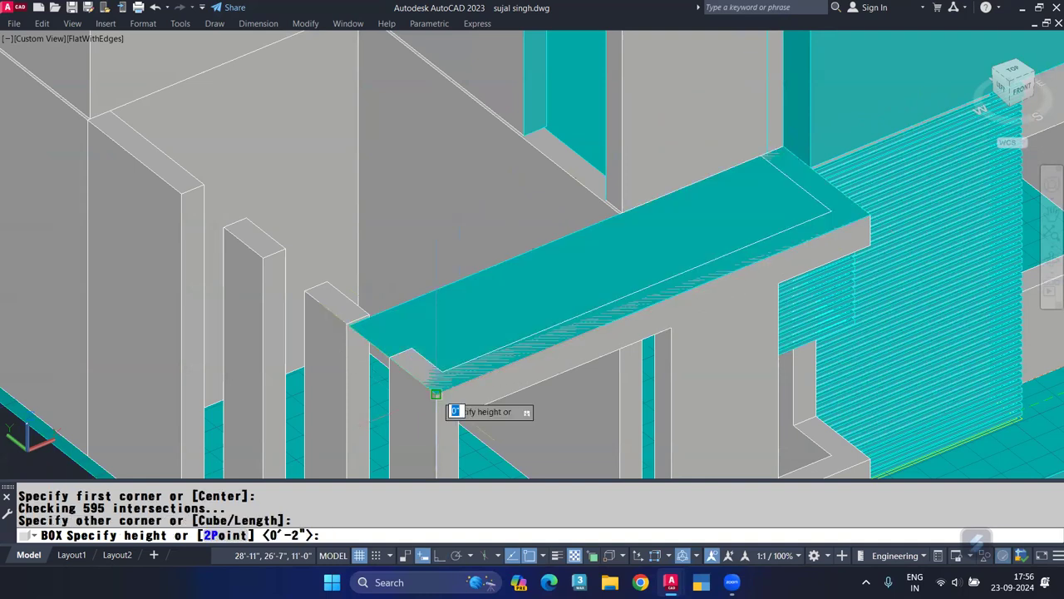
{"action": "scroll", "coordinate": [456, 296], "scroll_direction": "down", "scroll_amount": 2}
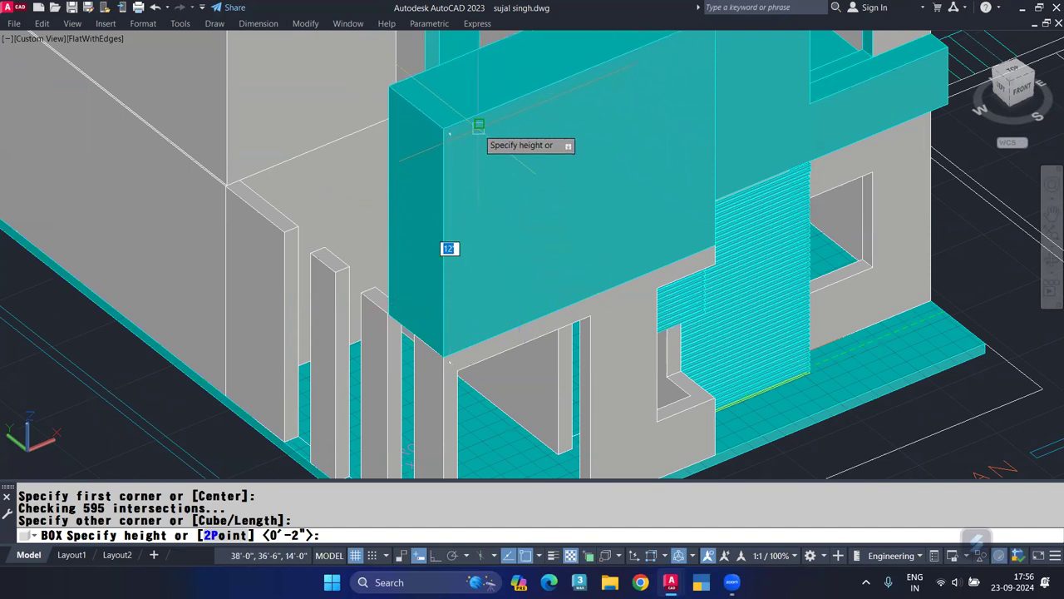
{"action": "left_click", "coordinate": [474, 126]}
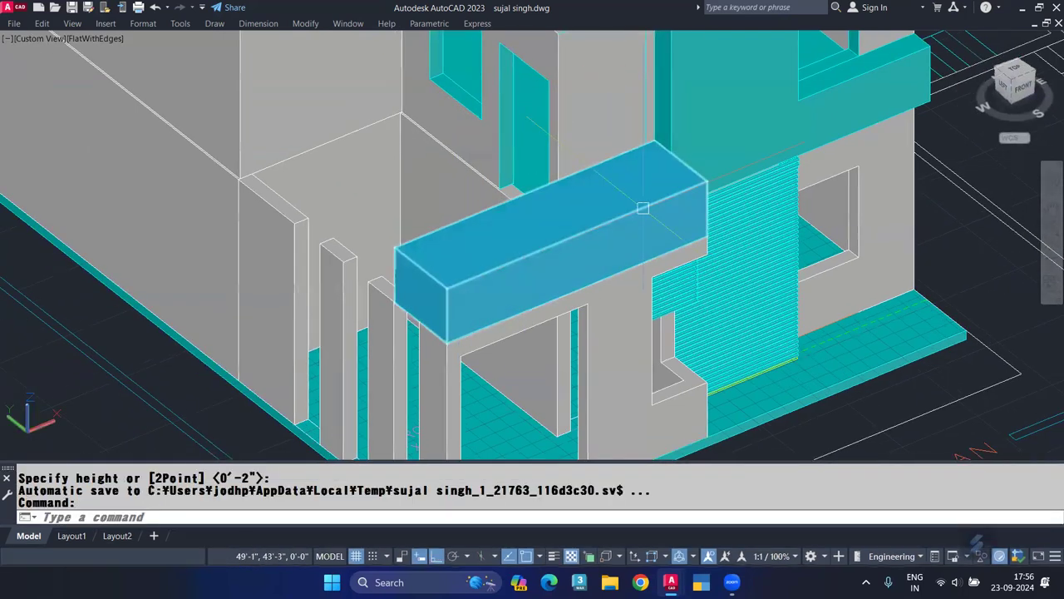
Draw a second box solid over the adjoining front wall.
{"action": "key", "text": "Return"}
{"action": "scroll", "coordinate": [522, 114], "scroll_direction": "up", "scroll_amount": 2}
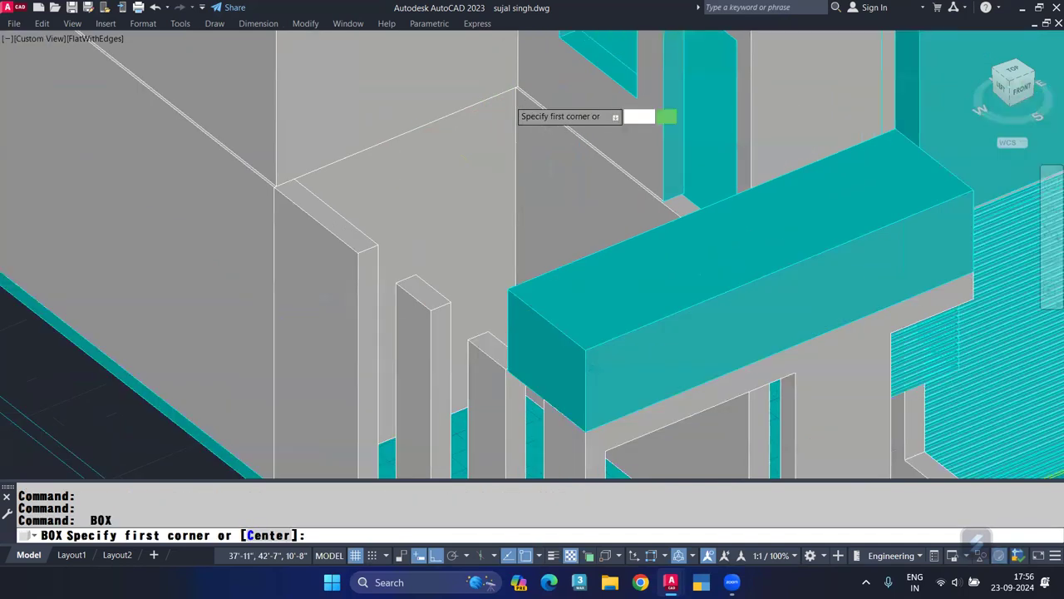
{"action": "left_click", "coordinate": [516, 89]}
{"action": "left_click", "coordinate": [503, 369]}
{"action": "left_click", "coordinate": [504, 352]}
{"action": "scroll", "coordinate": [504, 353], "scroll_direction": "down", "scroll_amount": 2}
{"action": "scroll", "coordinate": [503, 220], "scroll_direction": "down", "scroll_amount": 3}
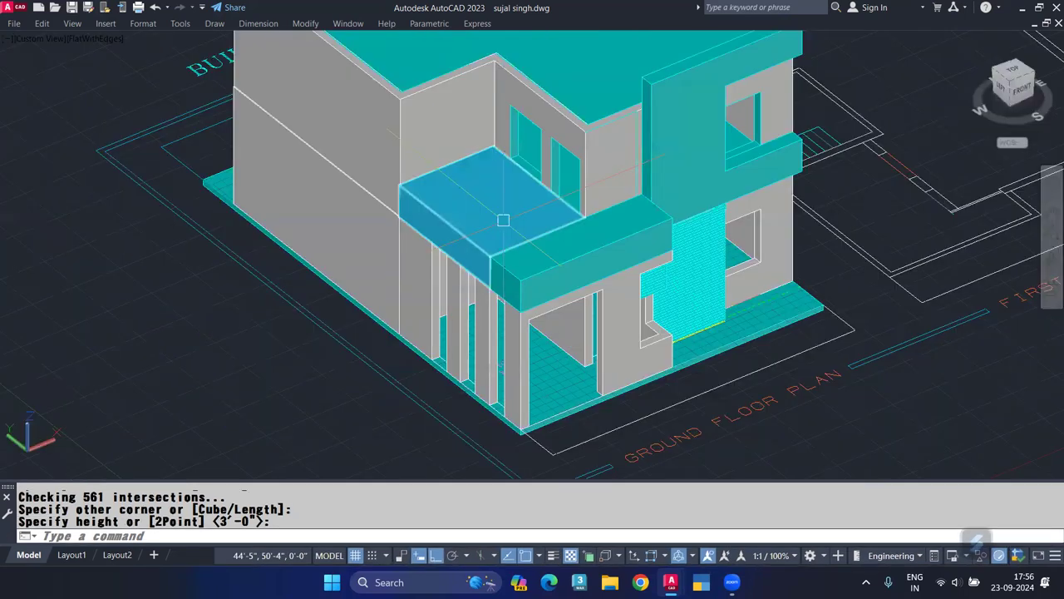
{"action": "scroll", "coordinate": [509, 222], "scroll_direction": "up", "scroll_amount": 2}
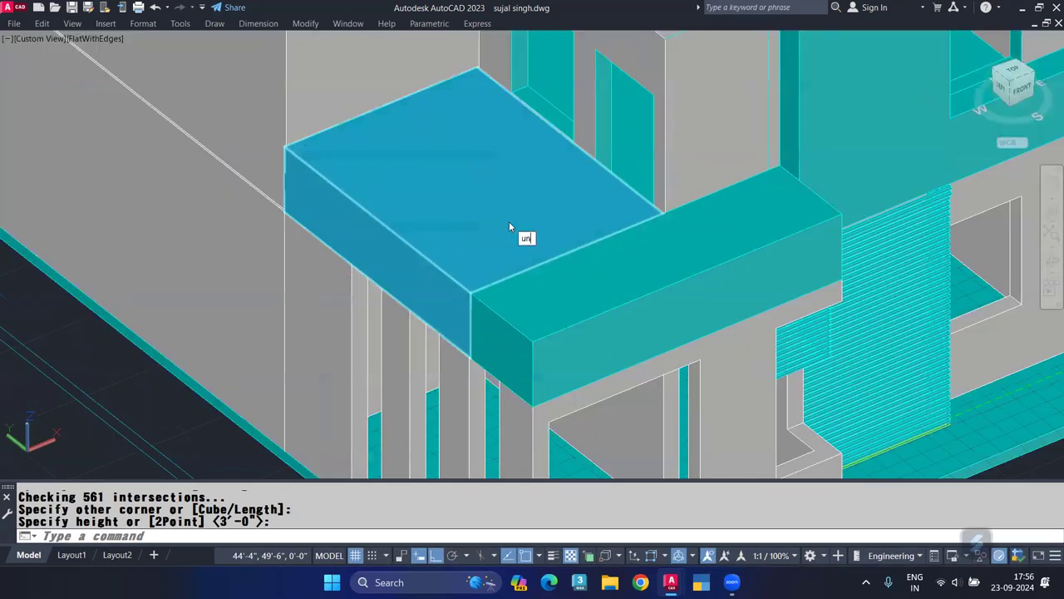
Union the two boxes into a single L-shaped solid.
{"action": "type", "text": "UNI"}
{"action": "key", "text": "Return"}
{"action": "left_click", "coordinate": [509, 223]}
{"action": "left_click", "coordinate": [575, 281]}
{"action": "key", "text": "Return"}
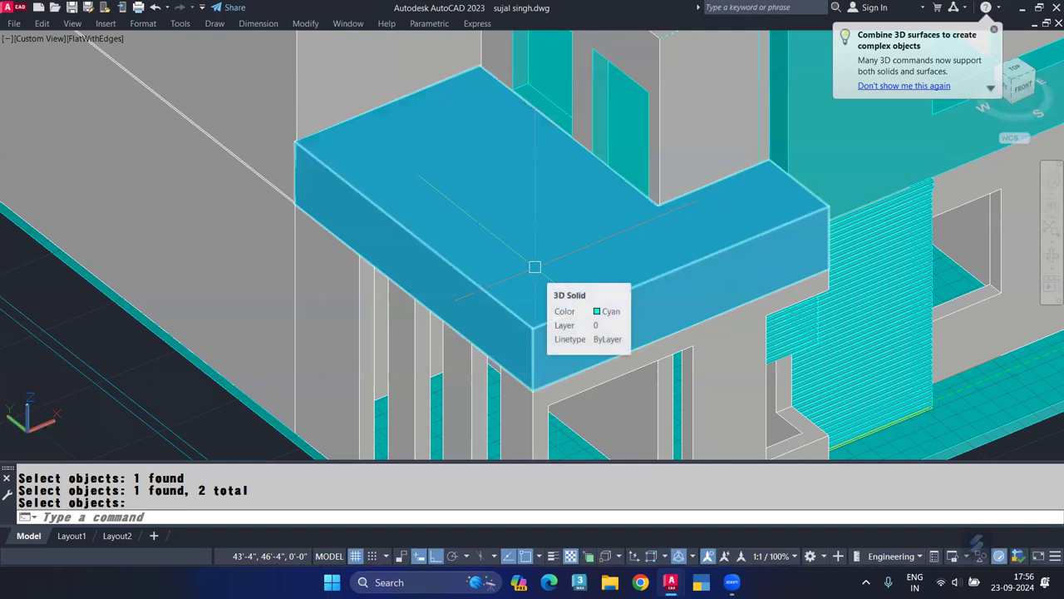
Shell the L-shaped solid with SOLIDEDIT, removing its top face, with offset 6.
{"action": "type", "text": "solid"}
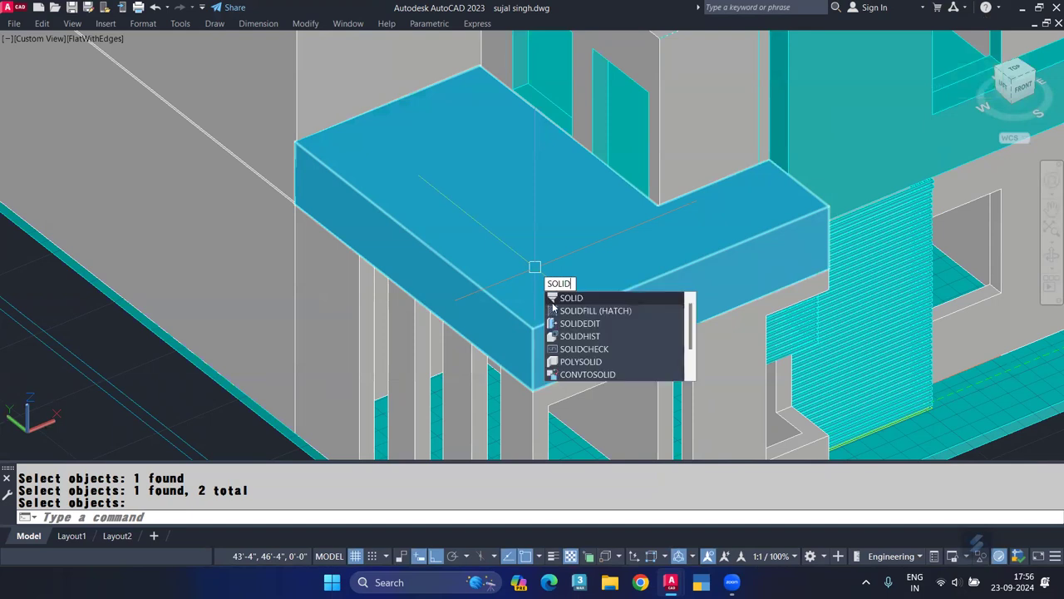
{"action": "left_click", "coordinate": [576, 322]}
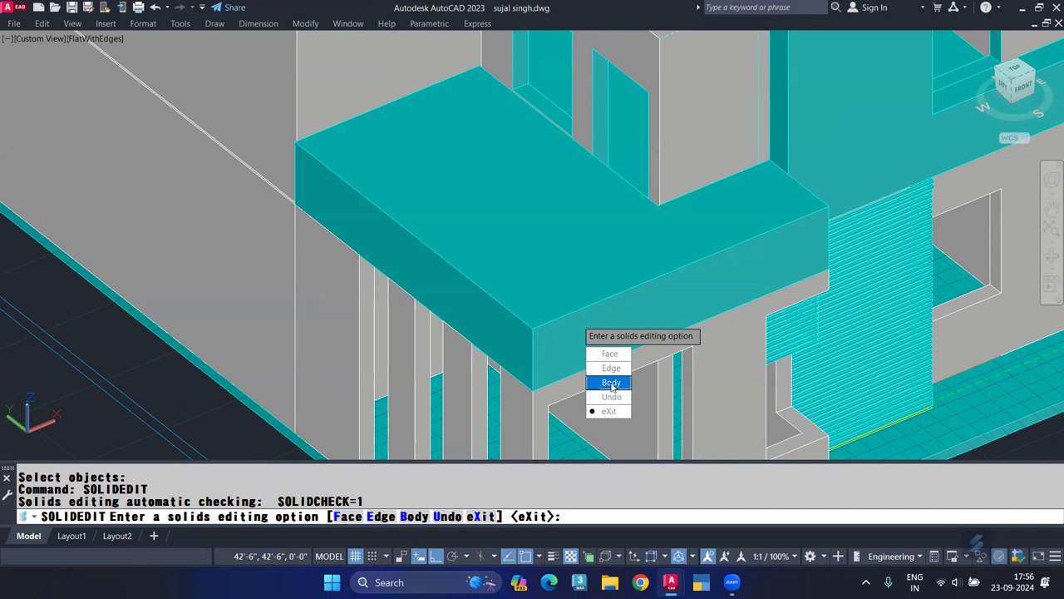
{"action": "left_click", "coordinate": [612, 383]}
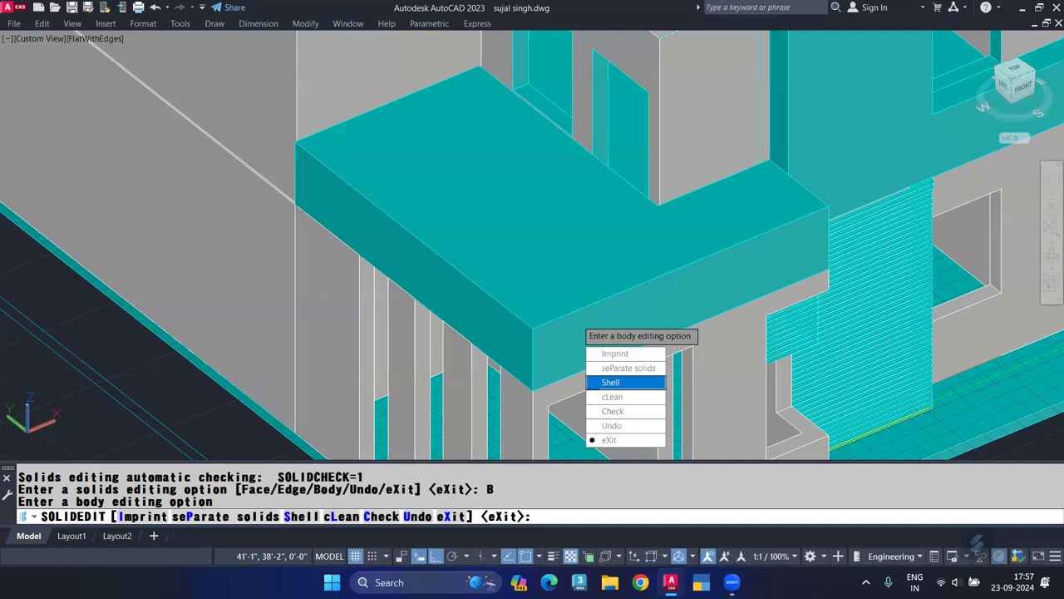
{"action": "left_click", "coordinate": [608, 388]}
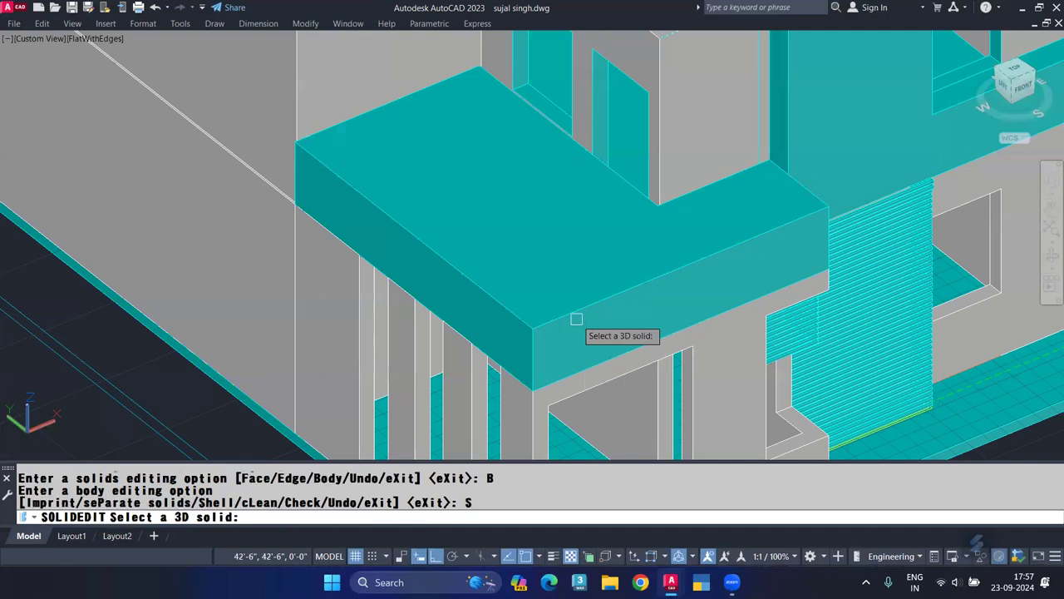
{"action": "left_click", "coordinate": [532, 297]}
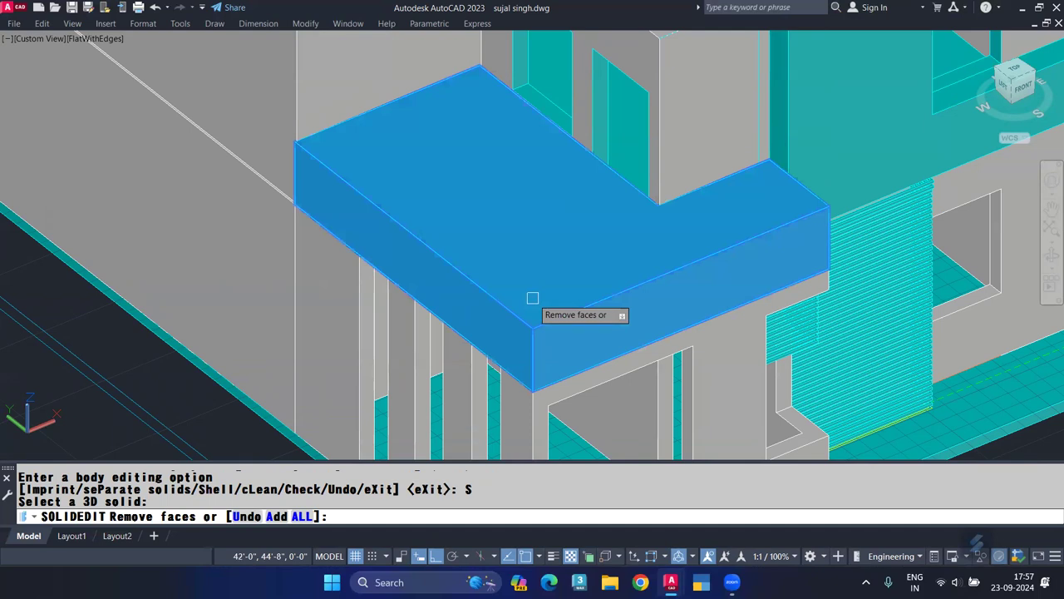
{"action": "left_click", "coordinate": [539, 255]}
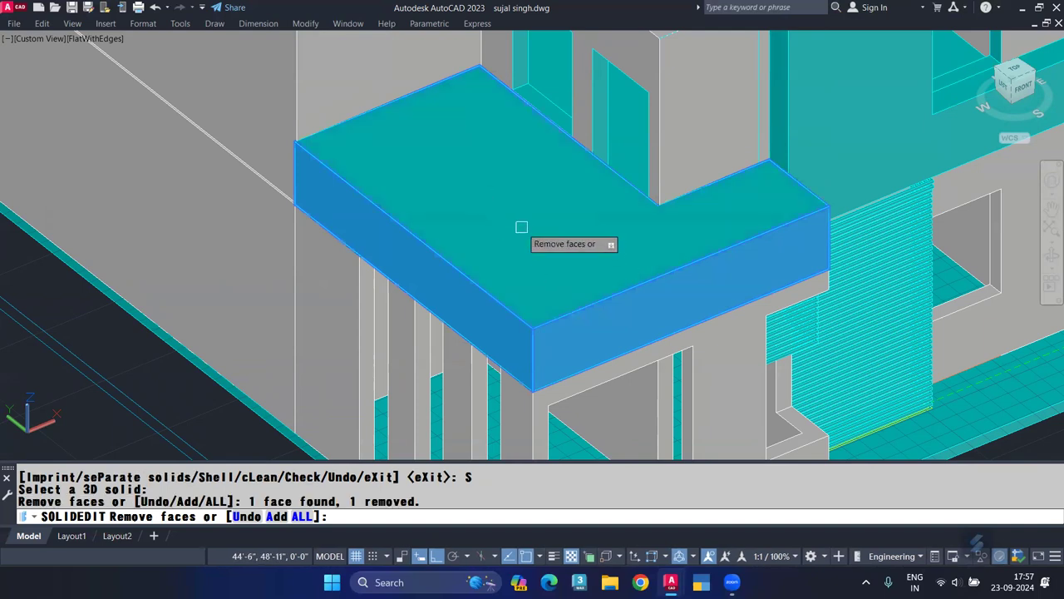
{"action": "key", "text": "Return"}
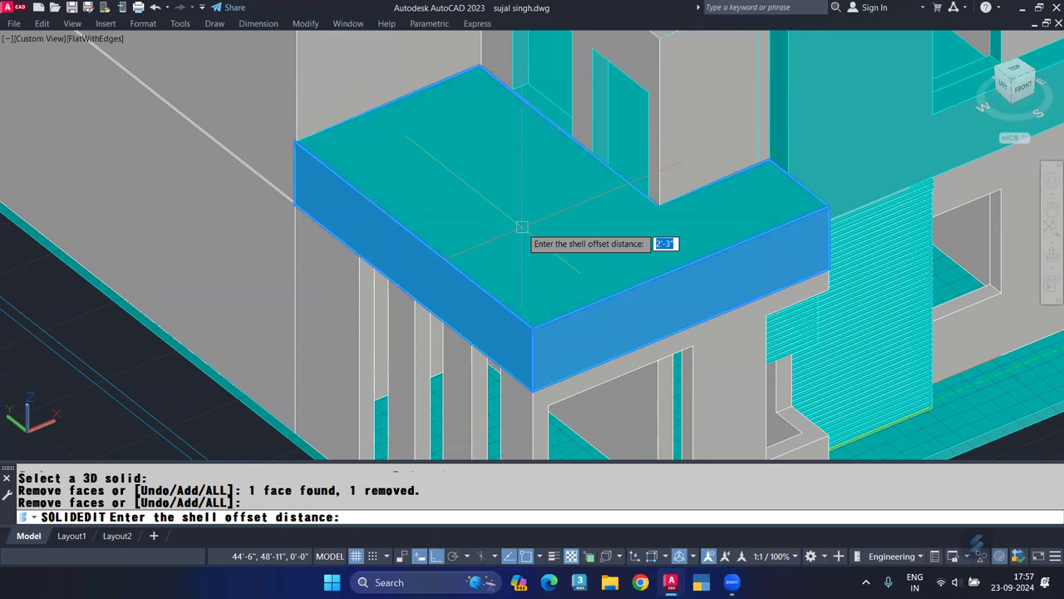
{"action": "type", "text": "6"}
{"action": "key", "text": "Return"}
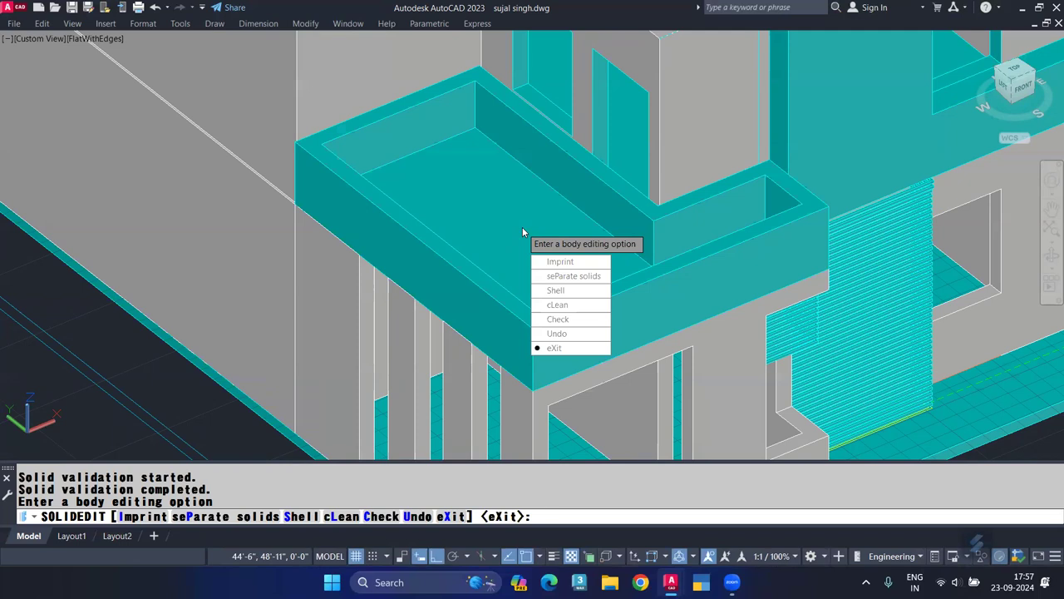
{"action": "key", "text": "Down"}
{"action": "key", "text": "Down"}
{"action": "key", "text": "Down"}
{"action": "key", "text": "Return"}
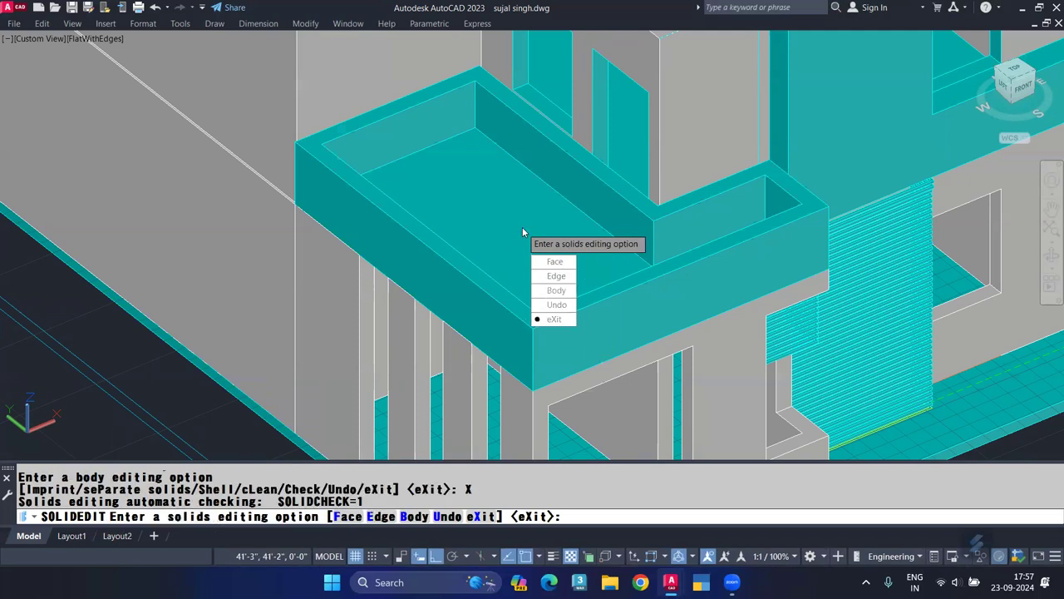
{"action": "key", "text": "Escape"}
{"action": "left_click", "coordinate": [534, 347]}
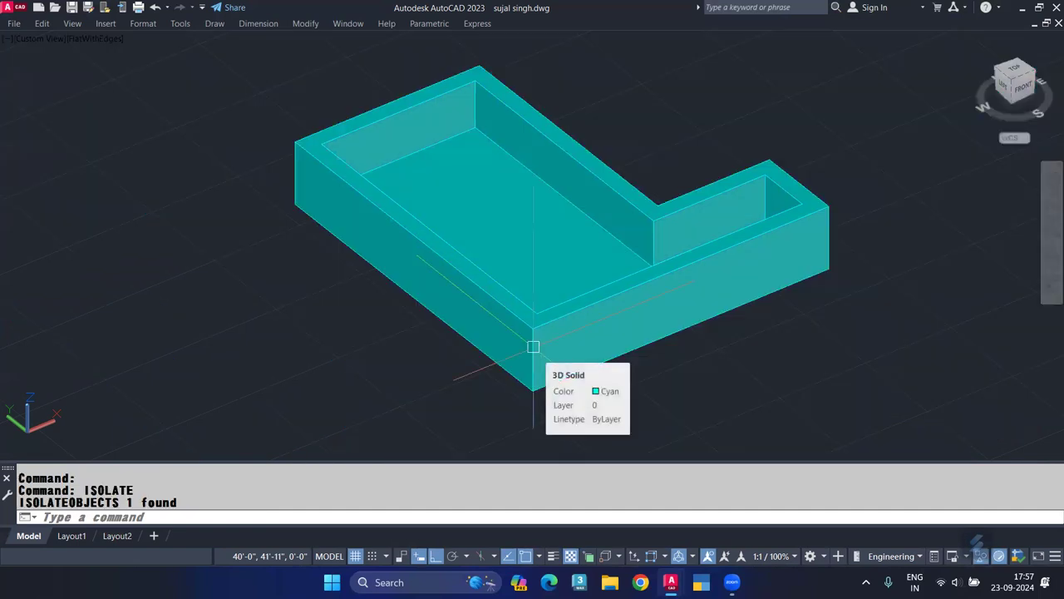
Press-pull several inner wall faces of the box, then undo those changes.
{"action": "type", "text": "PRE"}
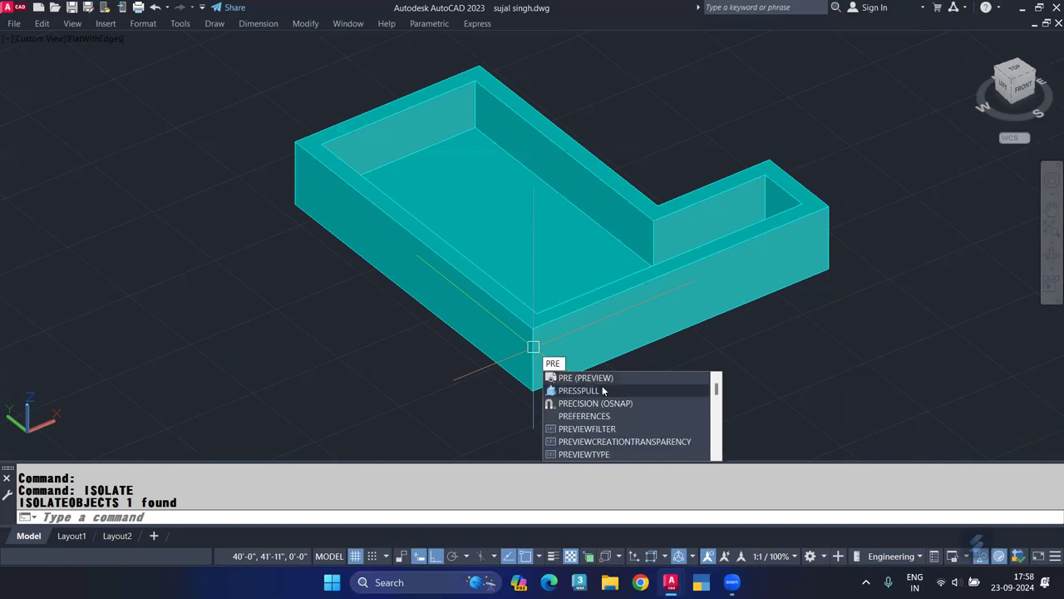
{"action": "left_click", "coordinate": [602, 390]}
{"action": "left_click", "coordinate": [615, 218]}
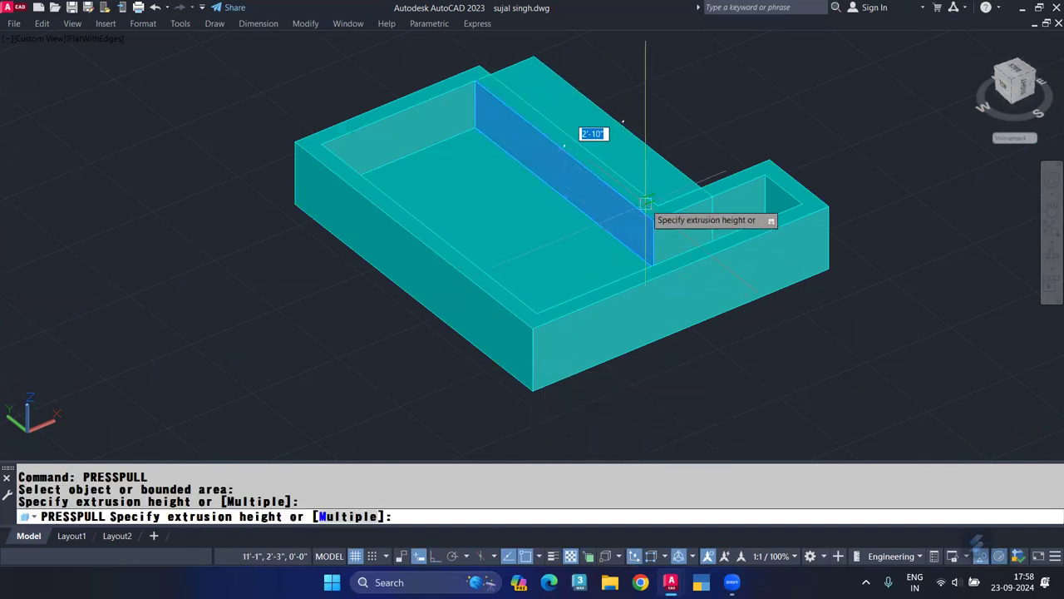
{"action": "left_click", "coordinate": [649, 196]}
{"action": "left_click", "coordinate": [699, 192]}
{"action": "left_click", "coordinate": [690, 166]}
{"action": "left_click", "coordinate": [466, 123]}
{"action": "left_click", "coordinate": [316, 81]}
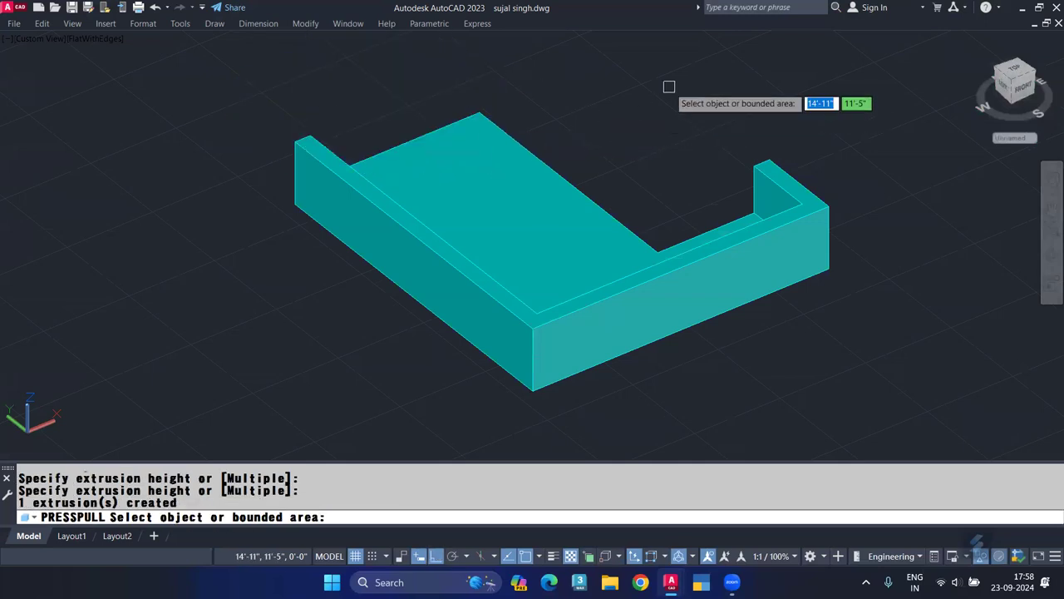
{"action": "middle_click_drag", "start_coordinate": [482, 191], "coordinate": [582, 225], "text": "shift"}
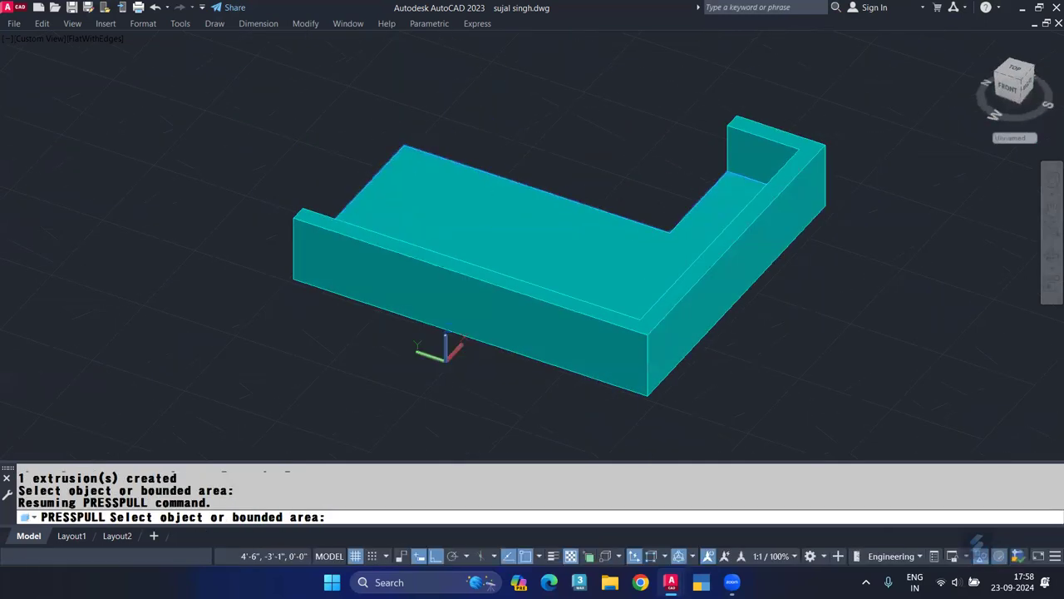
{"action": "key", "text": "ctrl+z"}
{"action": "key", "text": "ctrl+z"}
{"action": "key", "text": "Escape"}
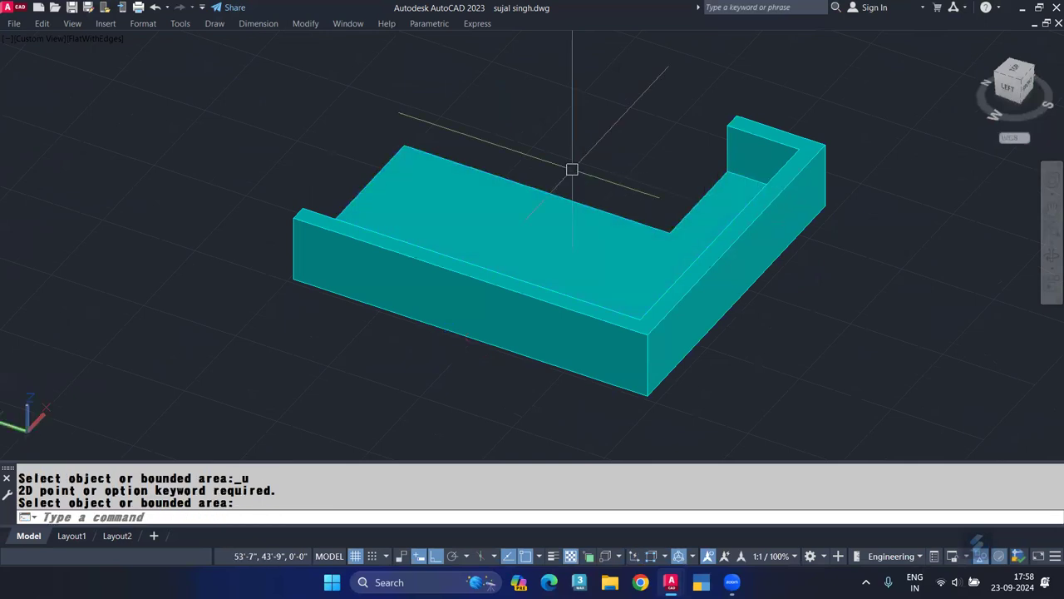
{"action": "key", "text": "ctrl+z"}
{"action": "mouse_move", "coordinate": [602, 193]}
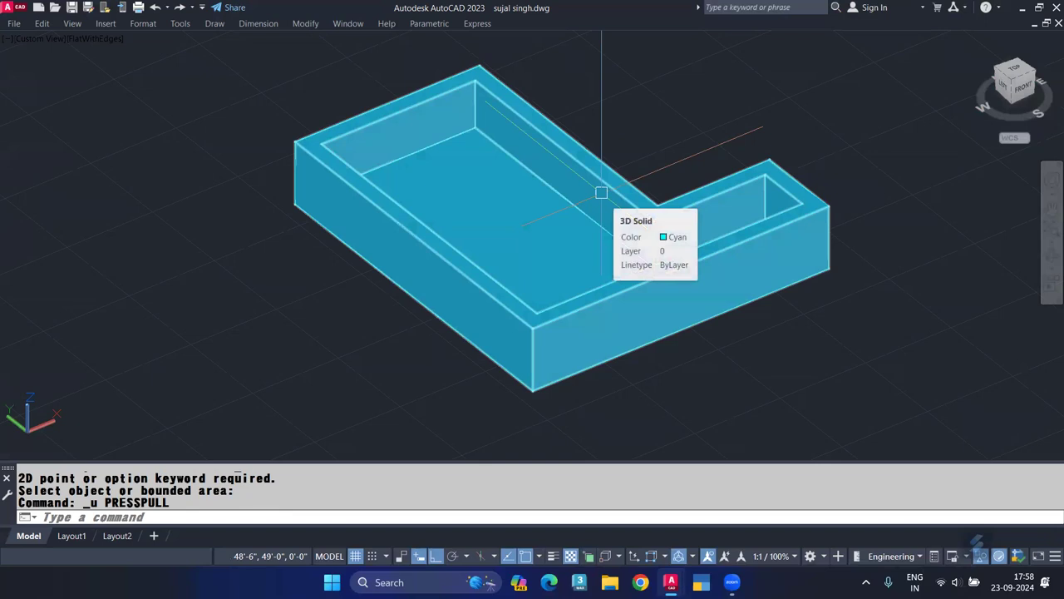
Press-pull the three inner back wall faces of the balcony box away.
{"action": "type", "text": "PRESS"}
{"action": "left_click", "coordinate": [669, 224]}
{"action": "left_click", "coordinate": [694, 213]}
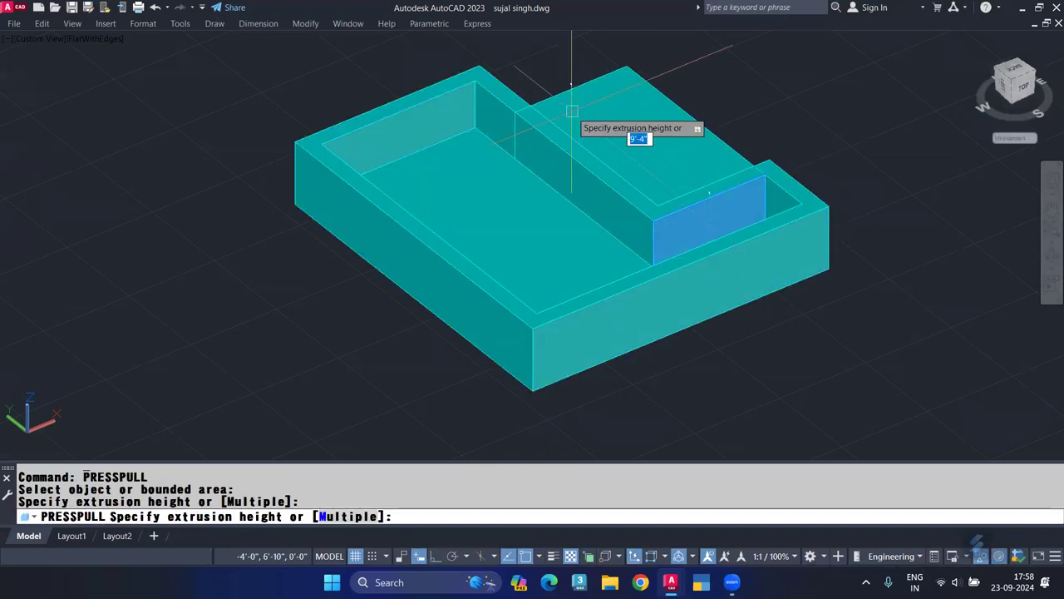
{"action": "left_click", "coordinate": [573, 109]}
{"action": "left_click", "coordinate": [522, 130]}
{"action": "left_click", "coordinate": [475, 75]}
{"action": "left_click", "coordinate": [427, 105]}
{"action": "left_click", "coordinate": [550, 35]}
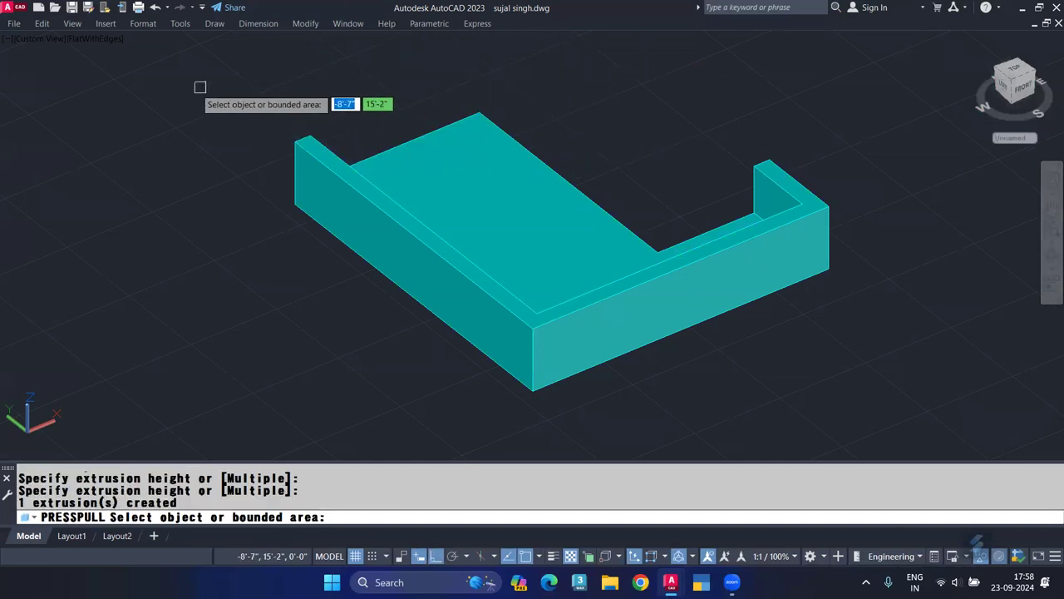
Extrude the balcony floor's top face up by 3.
{"action": "mouse_move", "coordinate": [196, 93]}
{"action": "middle_mouse_down", "text": "shift"}
{"action": "mouse_move", "coordinate": [387, 59]}
{"action": "mouse_move", "coordinate": [449, 62]}
{"action": "middle_mouse_up", "text": "shift"}
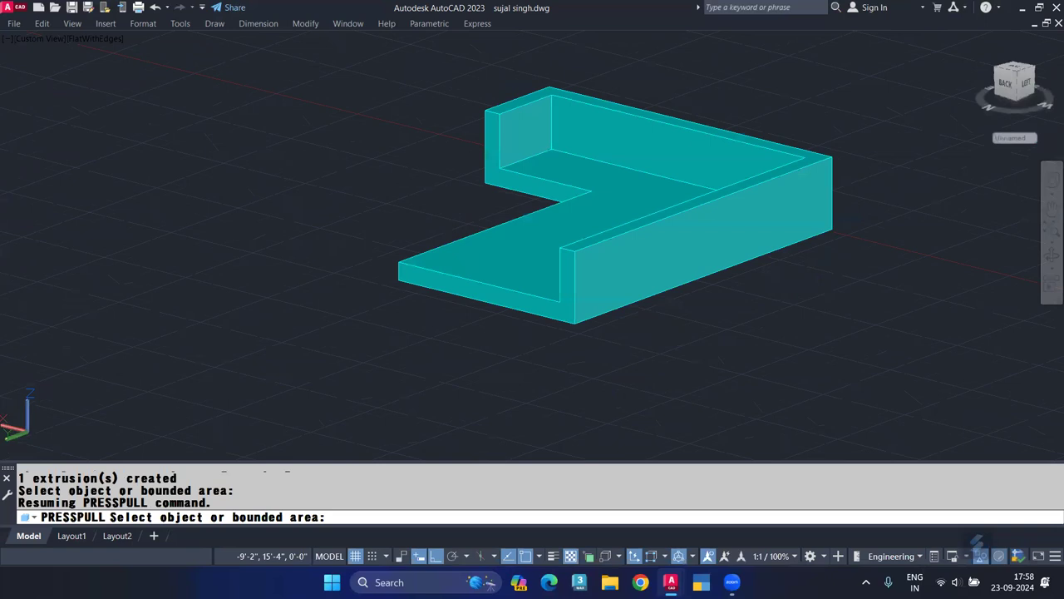
{"action": "scroll", "coordinate": [415, 291], "scroll_direction": "up", "scroll_amount": 3}
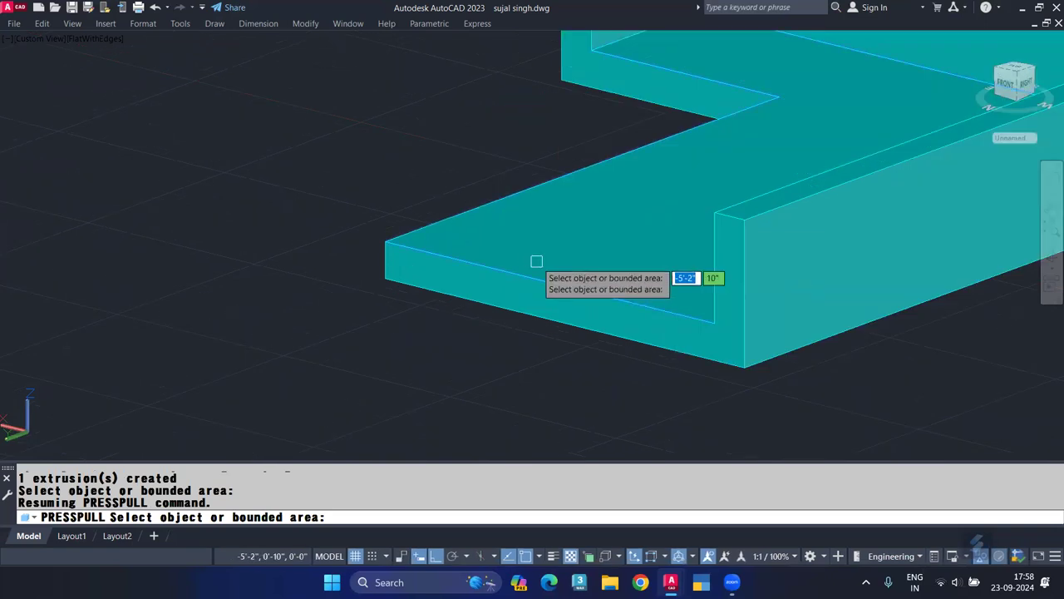
{"action": "left_click", "coordinate": [599, 231]}
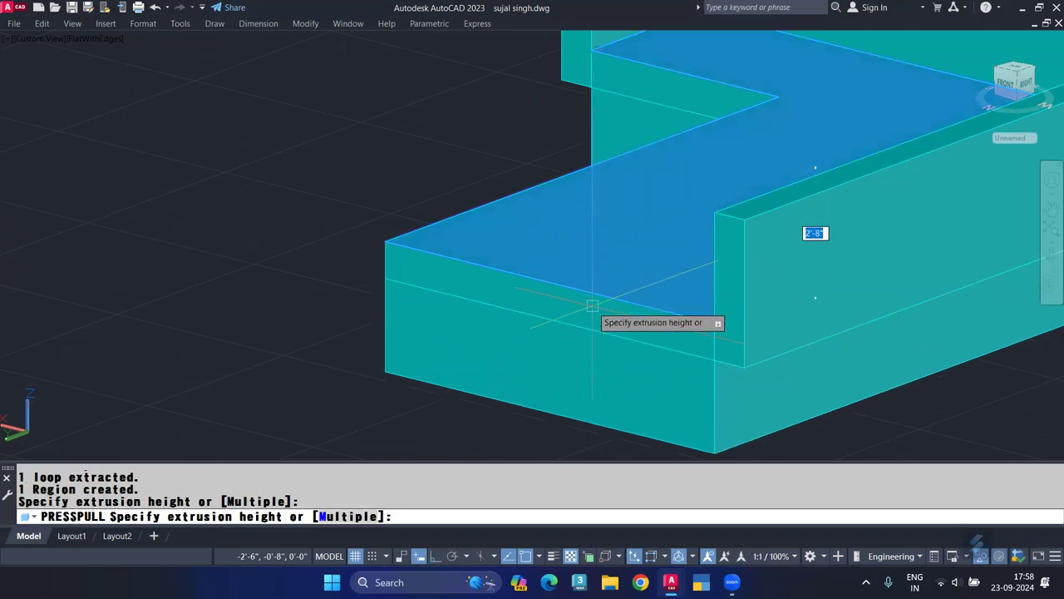
{"action": "type", "text": "3"}
{"action": "key", "text": "Return"}
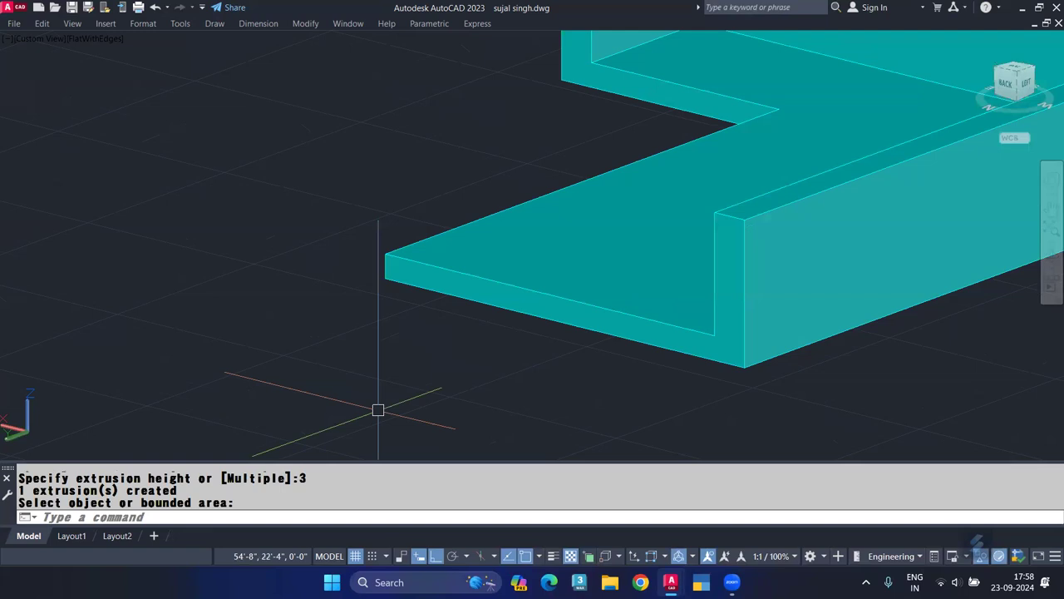
Unhide all house objects and orbit around the house.
{"action": "type", "text": "unyhunhide"}
{"action": "key", "text": "Return"}
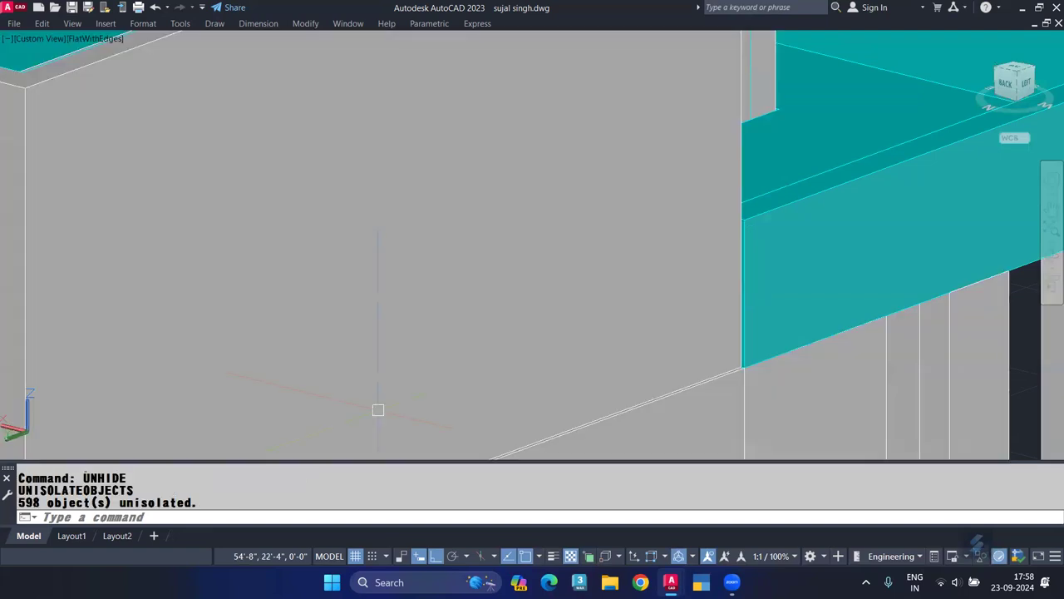
{"action": "middle_click_drag", "start_coordinate": [378, 410], "coordinate": [167, 387], "text": "shift"}
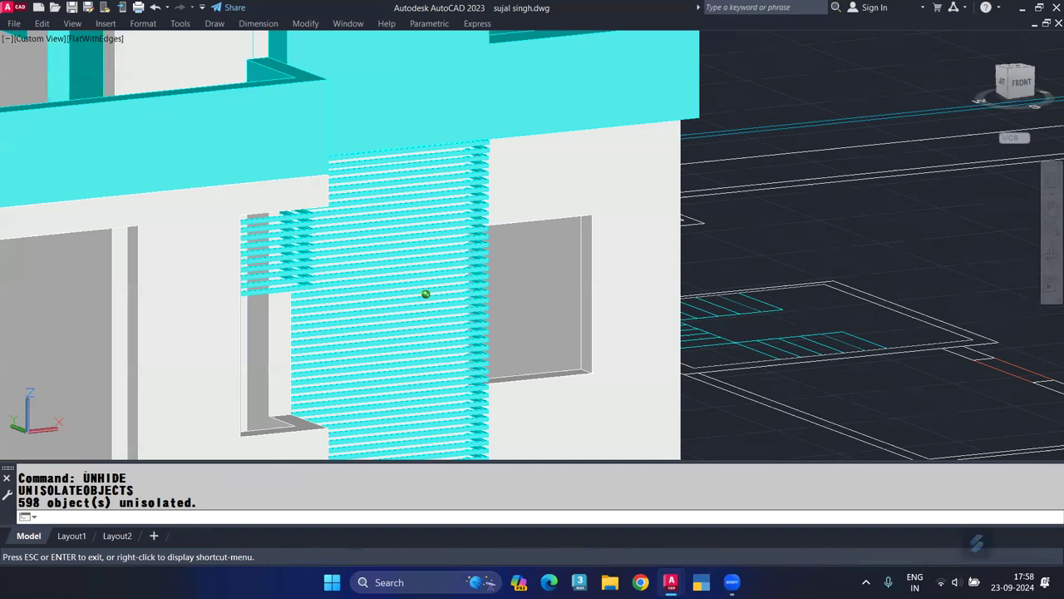
{"action": "middle_click_drag", "start_coordinate": [425, 293], "coordinate": [580, 260], "text": "shift"}
{"action": "mouse_move", "coordinate": [648, 261]}
{"action": "middle_mouse_down", "text": "shift"}
{"action": "mouse_move", "coordinate": [697, 299]}
{"action": "mouse_move", "coordinate": [585, 180]}
{"action": "mouse_move", "coordinate": [62, 133]}
{"action": "mouse_move", "coordinate": [385, 207]}
{"action": "mouse_move", "coordinate": [623, 71]}
{"action": "middle_mouse_up", "text": "shift"}
{"action": "middle_click_drag", "start_coordinate": [621, 191], "coordinate": [623, 321], "text": "shift"}
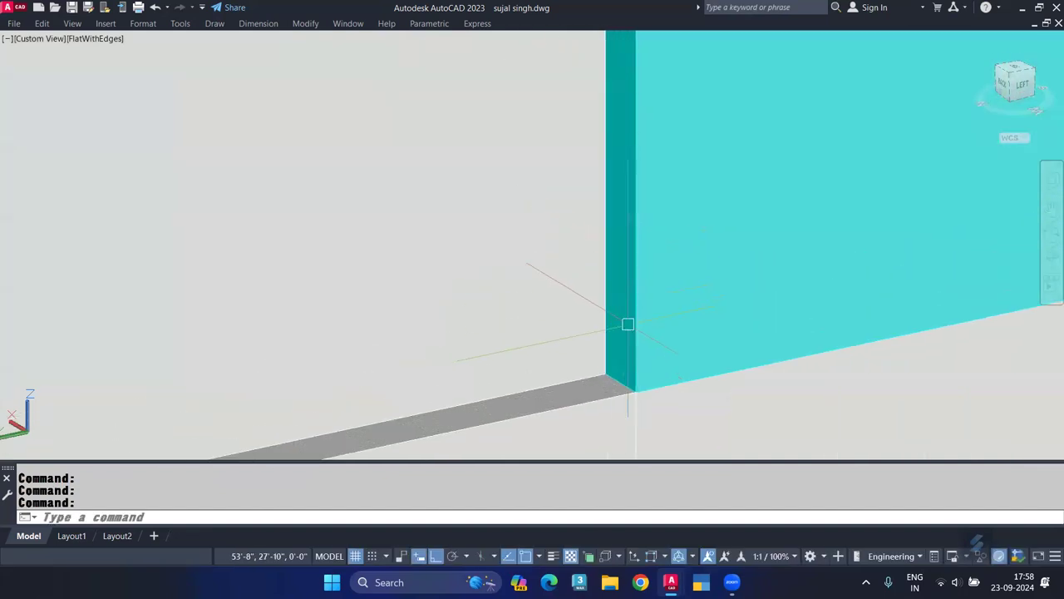
Zoom to the wall corner and delete the stray vertical line there.
{"action": "scroll", "coordinate": [591, 322], "scroll_direction": "down", "scroll_amount": 3}
{"action": "scroll", "coordinate": [504, 190], "scroll_direction": "down", "scroll_amount": 5}
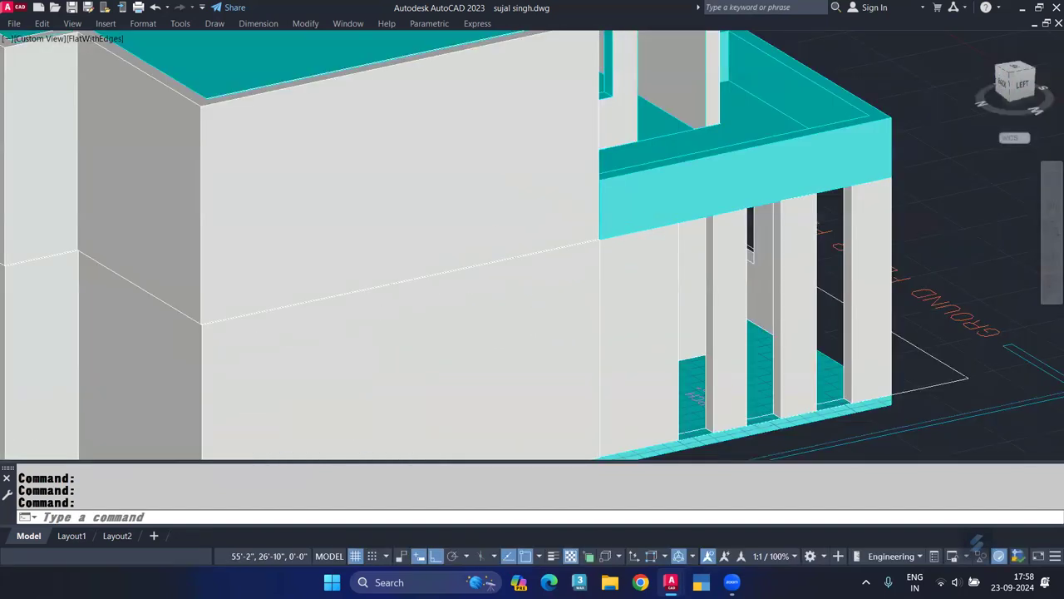
{"action": "scroll", "coordinate": [504, 191], "scroll_direction": "down", "scroll_amount": 3}
{"action": "middle_click_drag", "start_coordinate": [504, 190], "coordinate": [424, 192], "text": "shift"}
{"action": "scroll", "coordinate": [487, 231], "scroll_direction": "up", "scroll_amount": 3}
{"action": "mouse_move", "coordinate": [541, 247]}
{"action": "middle_mouse_down", "text": "shift"}
{"action": "mouse_move", "coordinate": [613, 214]}
{"action": "mouse_move", "coordinate": [662, 218]}
{"action": "mouse_move", "coordinate": [661, 231]}
{"action": "middle_mouse_up", "text": "shift"}
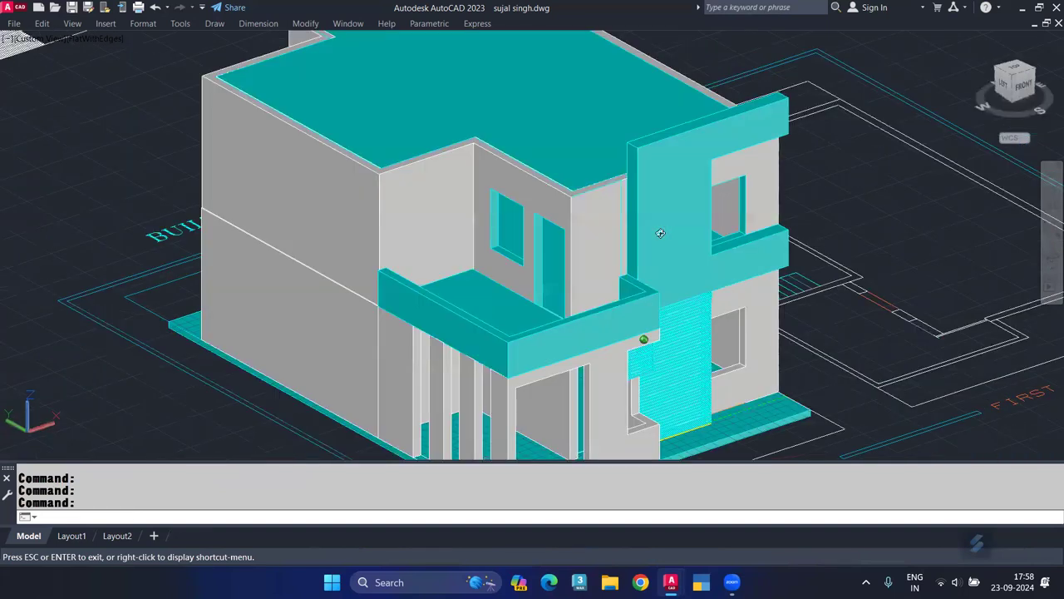
{"action": "scroll", "coordinate": [644, 339], "scroll_direction": "up", "scroll_amount": 10}
{"action": "left_click", "coordinate": [612, 187]}
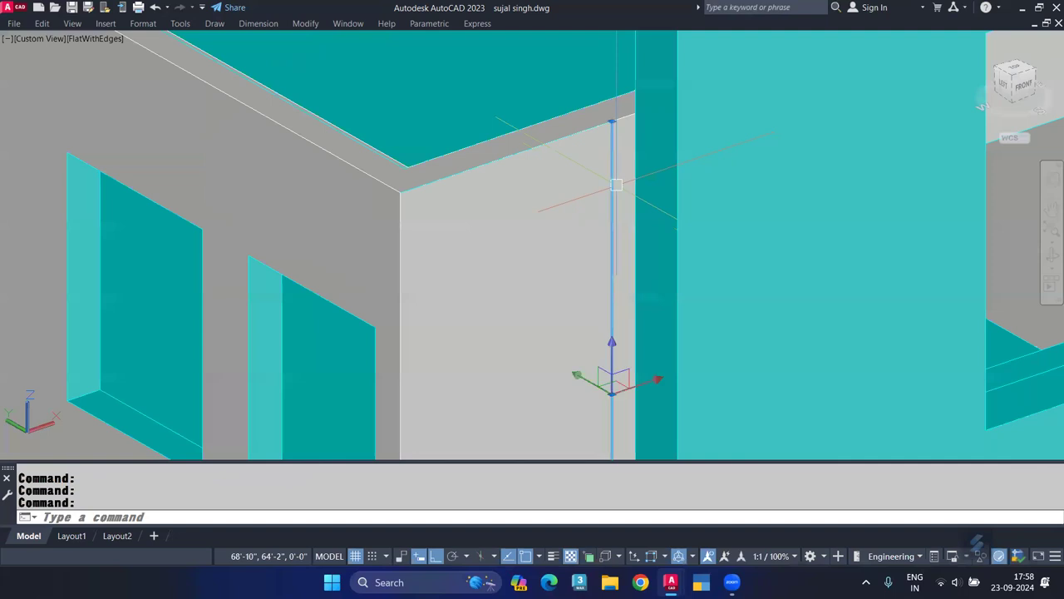
{"action": "key", "text": "Delete"}
Pan, zoom and orbit to inspect the balcony slab from a near top-down view.
{"action": "scroll", "coordinate": [560, 242], "scroll_direction": "down", "scroll_amount": 3}
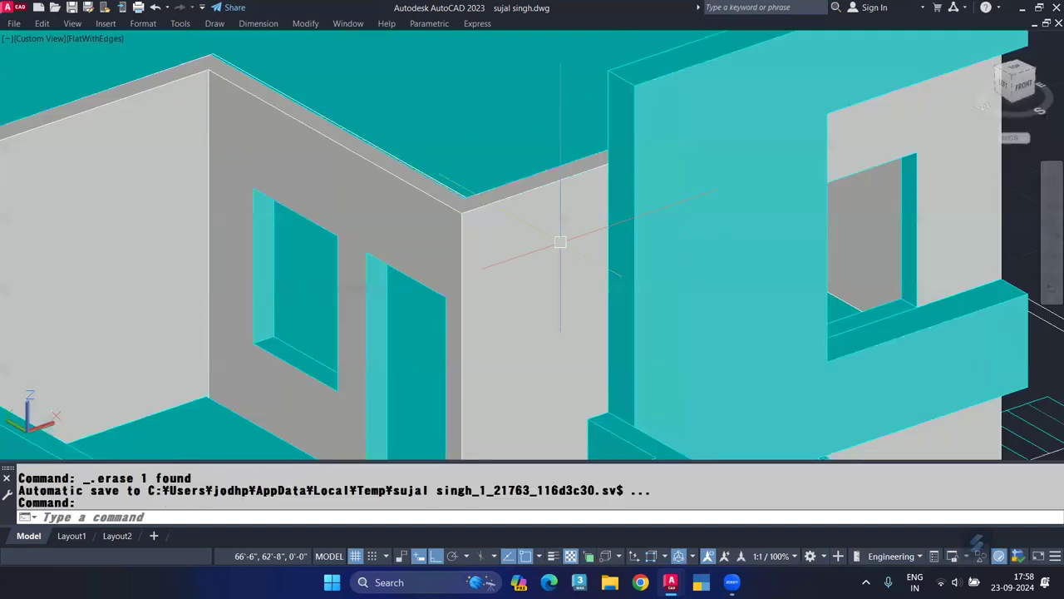
{"action": "scroll", "coordinate": [560, 242], "scroll_direction": "down", "scroll_amount": 5}
{"action": "scroll", "coordinate": [555, 246], "scroll_direction": "up", "scroll_amount": 5}
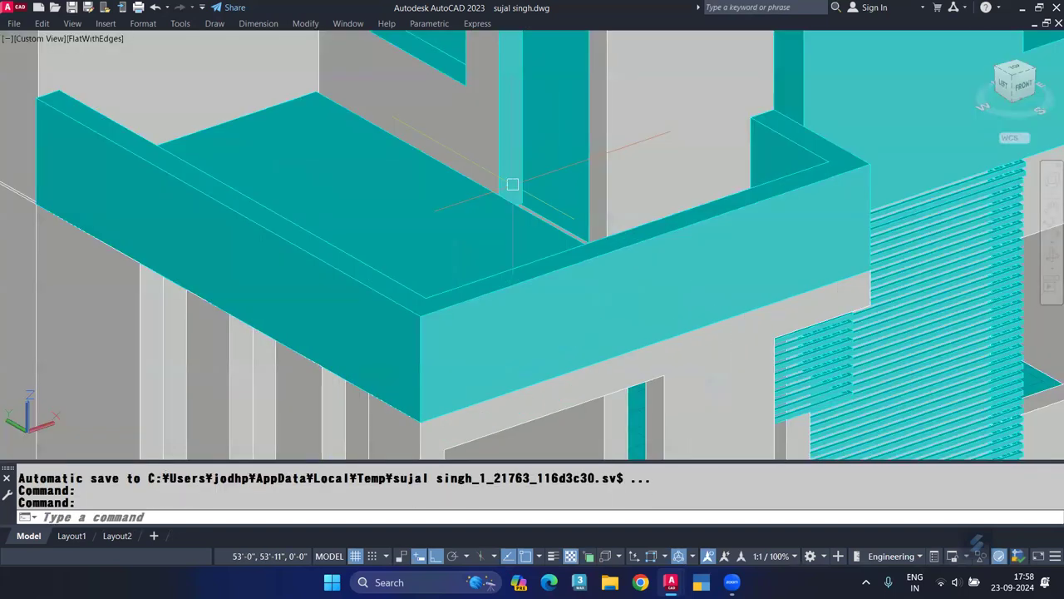
{"action": "scroll", "coordinate": [512, 184], "scroll_direction": "up", "scroll_amount": 3}
{"action": "scroll", "coordinate": [537, 223], "scroll_direction": "up", "scroll_amount": 3}
{"action": "scroll", "coordinate": [504, 208], "scroll_direction": "down", "scroll_amount": 3}
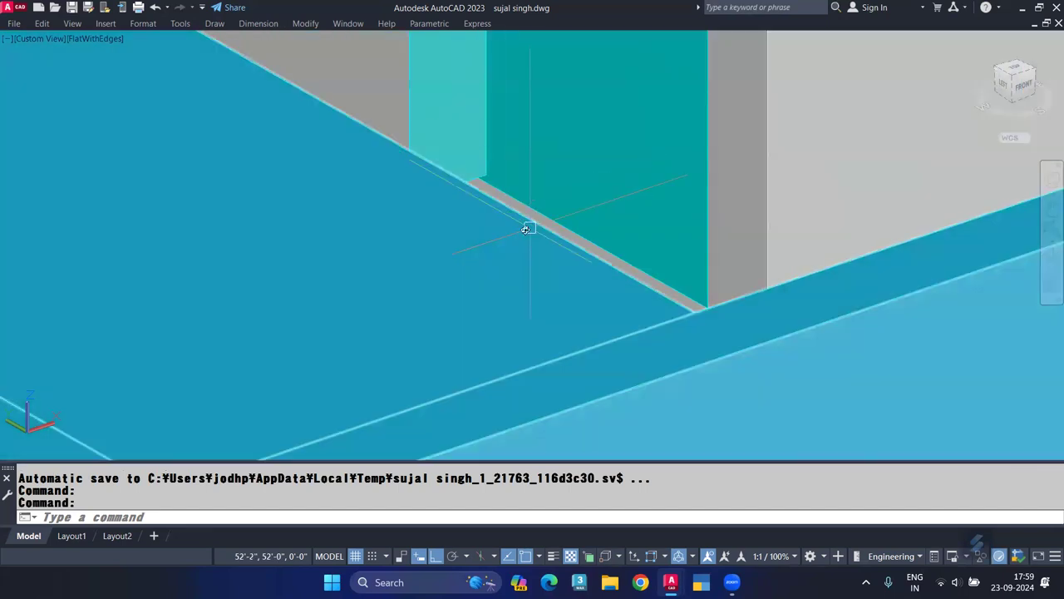
{"action": "scroll", "coordinate": [526, 229], "scroll_direction": "up", "scroll_amount": 3}
{"action": "scroll", "coordinate": [526, 229], "scroll_direction": "down", "scroll_amount": 3}
{"action": "scroll", "coordinate": [228, 305], "scroll_direction": "down", "scroll_amount": 2}
{"action": "middle_click_drag", "start_coordinate": [228, 305], "coordinate": [679, 250]}
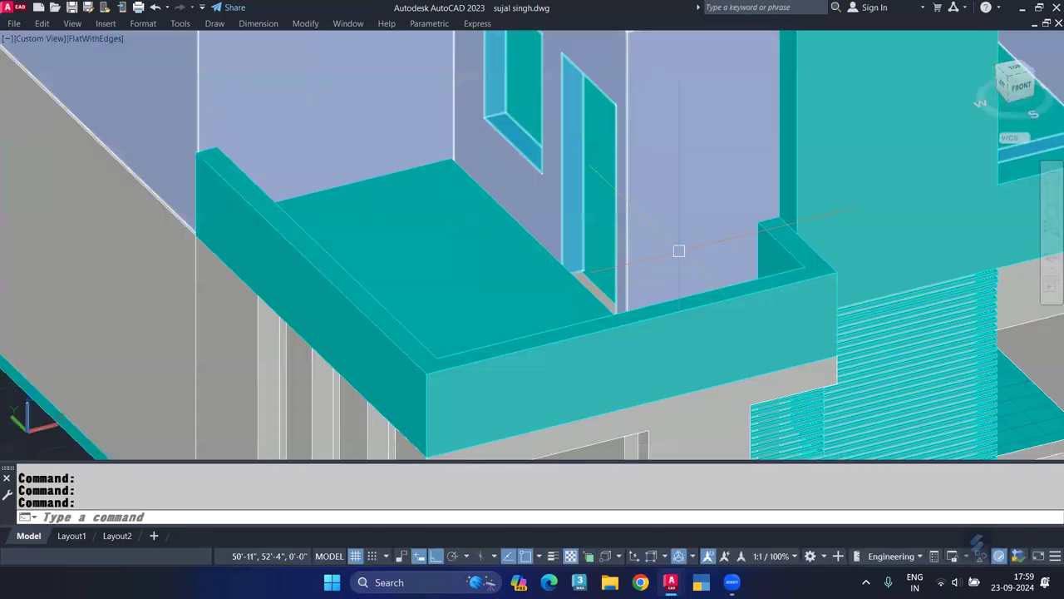
{"action": "scroll", "coordinate": [544, 326], "scroll_direction": "up", "scroll_amount": 3}
{"action": "scroll", "coordinate": [559, 304], "scroll_direction": "up", "scroll_amount": 2}
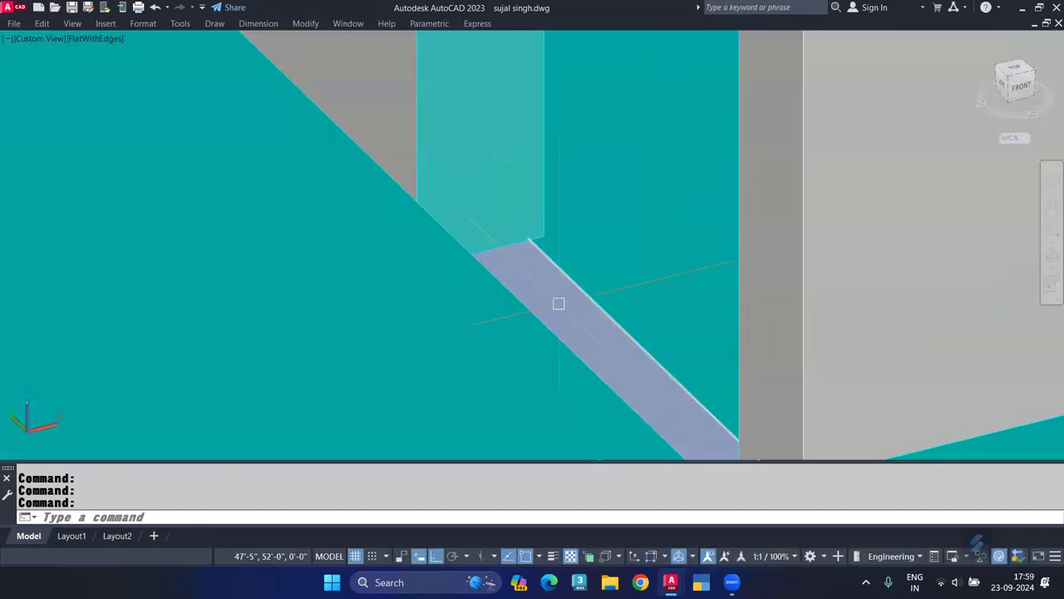
{"action": "scroll", "coordinate": [465, 225], "scroll_direction": "down", "scroll_amount": 2}
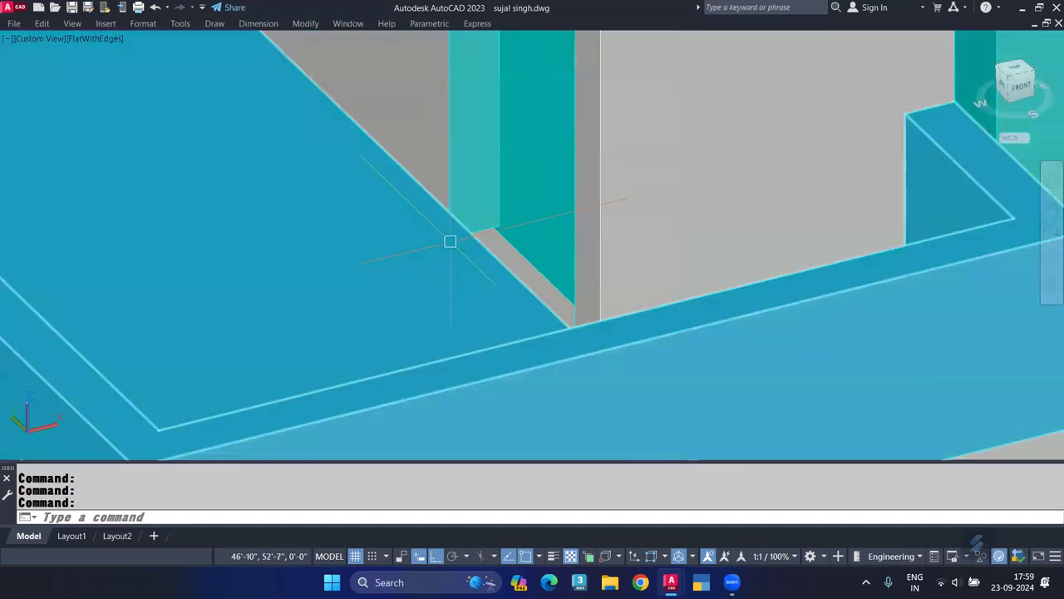
{"action": "scroll", "coordinate": [450, 241], "scroll_direction": "down", "scroll_amount": 2}
{"action": "mouse_move", "coordinate": [449, 240]}
{"action": "middle_mouse_down", "text": "shift"}
{"action": "mouse_move", "coordinate": [432, 250]}
{"action": "mouse_move", "coordinate": [480, 275]}
{"action": "mouse_move", "coordinate": [519, 212]}
{"action": "mouse_move", "coordinate": [525, 152]}
{"action": "middle_mouse_up", "text": "shift"}
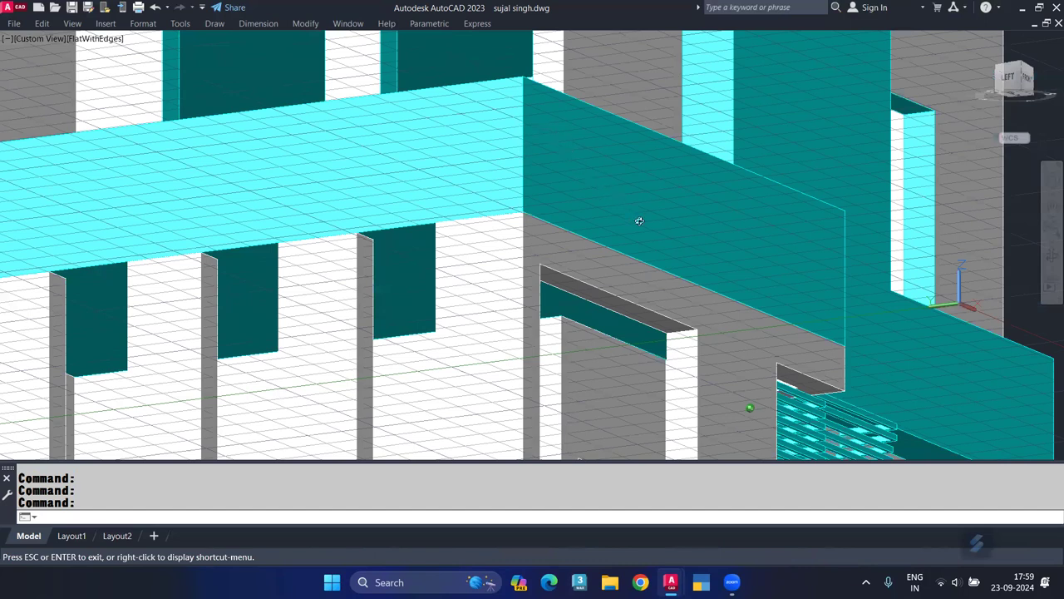
{"action": "mouse_move", "coordinate": [536, 271]}
{"action": "middle_mouse_down", "text": "shift"}
{"action": "mouse_move", "coordinate": [461, 287]}
{"action": "mouse_move", "coordinate": [407, 278]}
{"action": "mouse_move", "coordinate": [431, 263]}
{"action": "mouse_move", "coordinate": [449, 223]}
{"action": "middle_mouse_up", "text": "shift"}
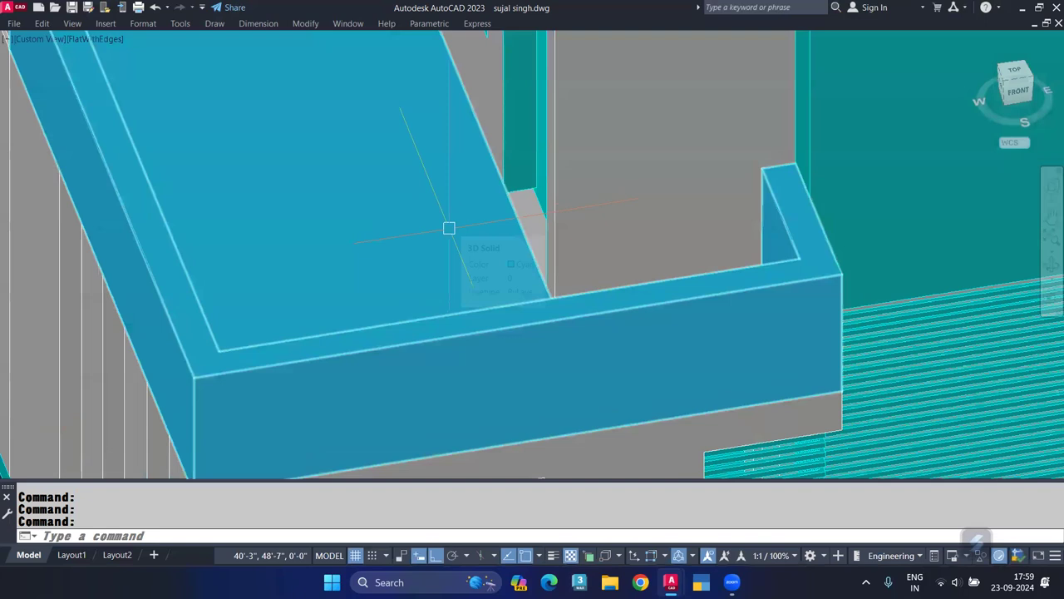
Isolate the L-shaped balcony box solid and orbit to see it whole.
{"action": "left_click", "coordinate": [450, 219]}
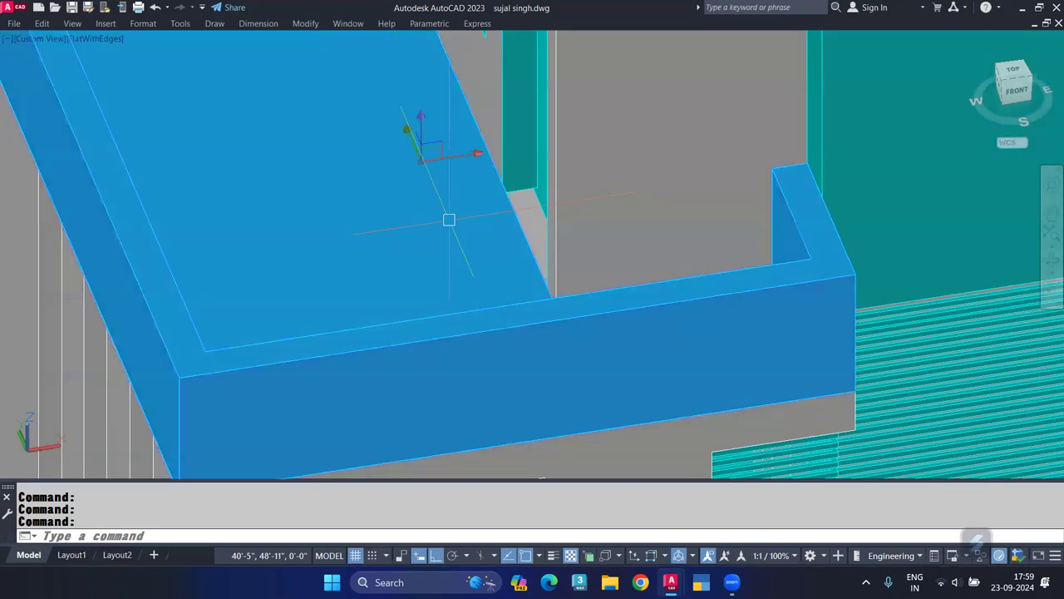
{"action": "type", "text": "l"}
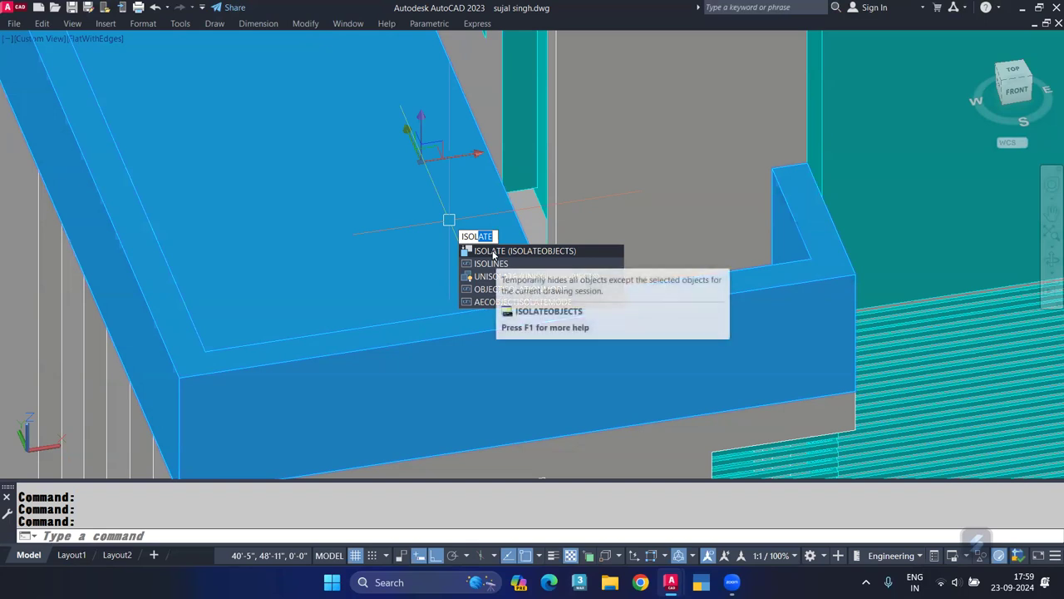
{"action": "key", "text": "Return"}
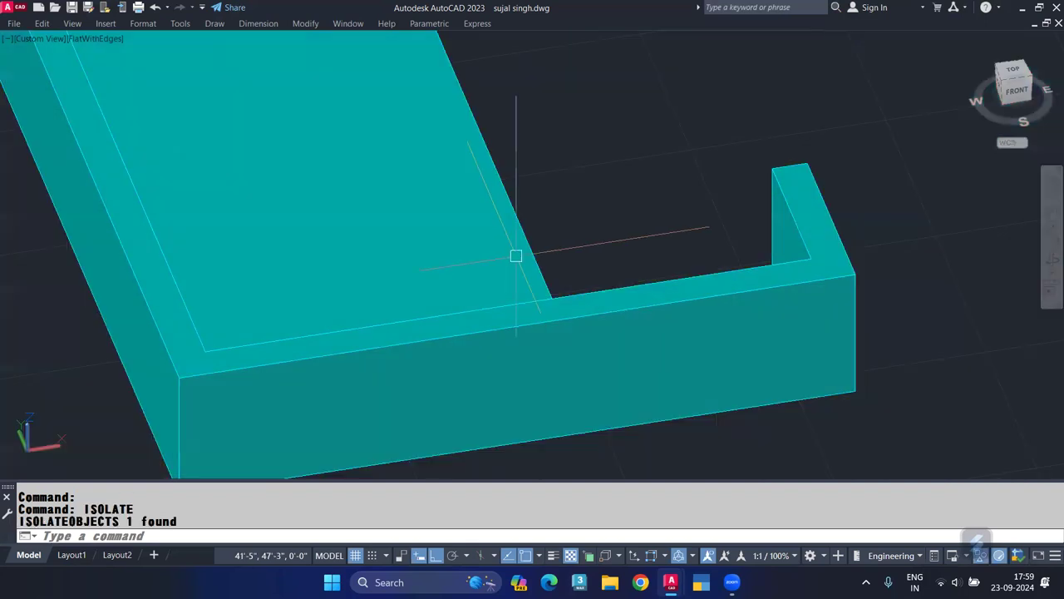
{"action": "mouse_move", "coordinate": [397, 264]}
{"action": "middle_mouse_down", "text": "shift"}
{"action": "mouse_move", "coordinate": [629, 347]}
{"action": "mouse_move", "coordinate": [546, 228]}
{"action": "mouse_move", "coordinate": [787, 221]}
{"action": "mouse_move", "coordinate": [433, 231]}
{"action": "middle_mouse_up", "text": "shift"}
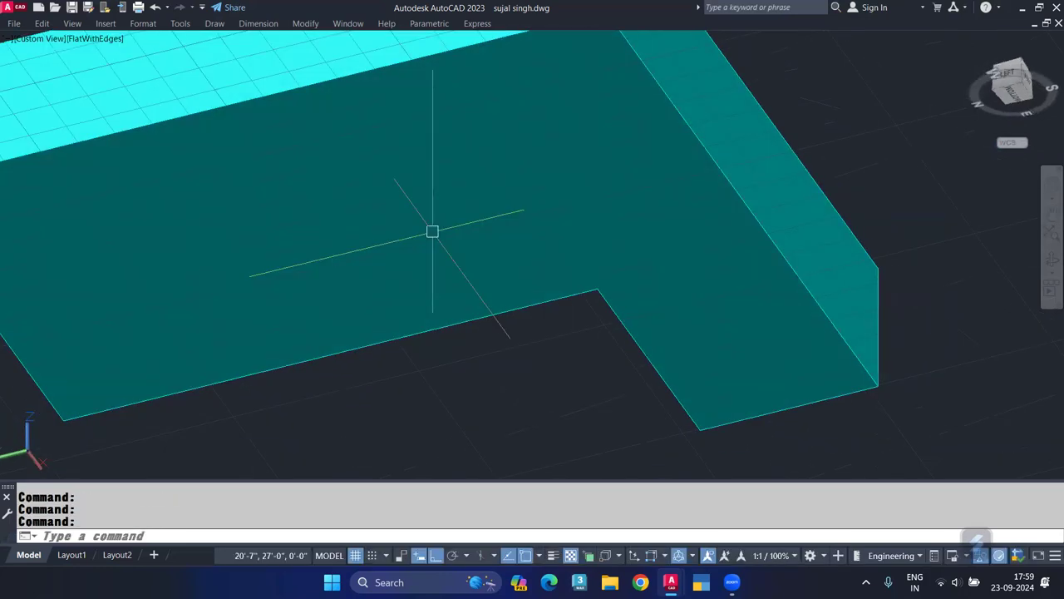
{"action": "scroll", "coordinate": [432, 232], "scroll_direction": "down", "scroll_amount": 5}
{"action": "mouse_move", "coordinate": [570, 316]}
{"action": "middle_mouse_down", "text": "shift"}
{"action": "mouse_move", "coordinate": [724, 325]}
{"action": "mouse_move", "coordinate": [868, 434]}
{"action": "mouse_move", "coordinate": [695, 376]}
{"action": "middle_mouse_up", "text": "shift"}
{"action": "mouse_move", "coordinate": [673, 273]}
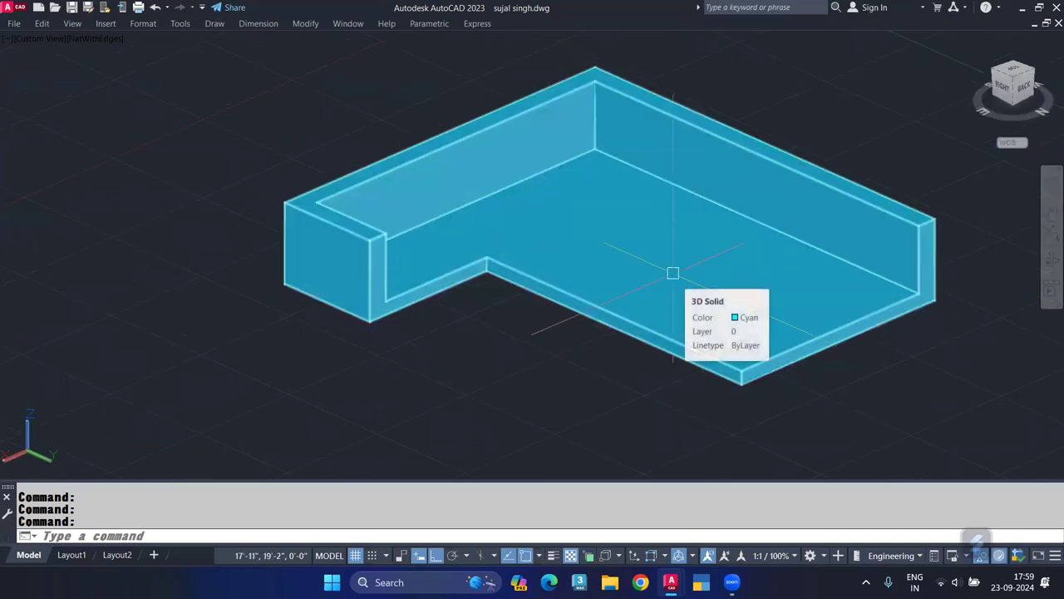
Move the balcony box 6 units along the vertical axis, then unhide all objects.
{"action": "left_click", "coordinate": [673, 273]}
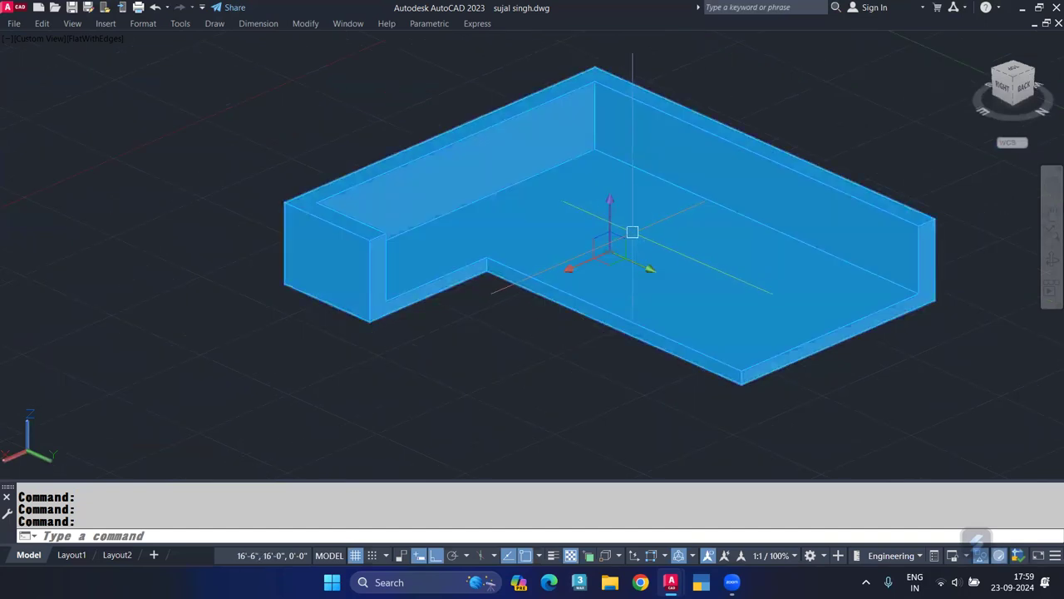
{"action": "left_click_drag", "start_coordinate": [610, 205], "coordinate": [624, 190]}
{"action": "left_click", "coordinate": [625, 190]}
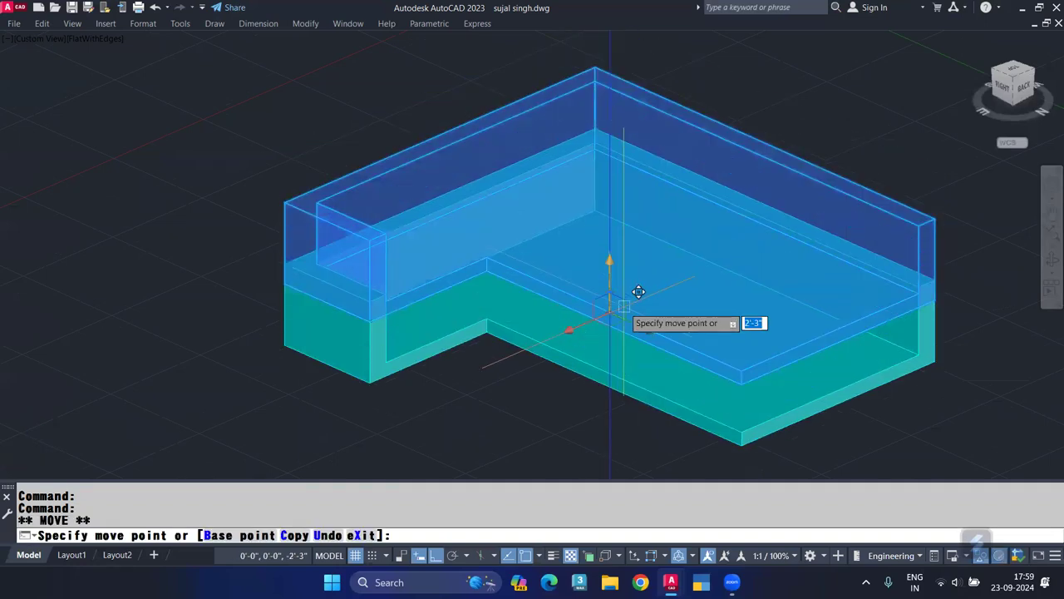
{"action": "type", "text": "6"}
{"action": "key", "text": "Return"}
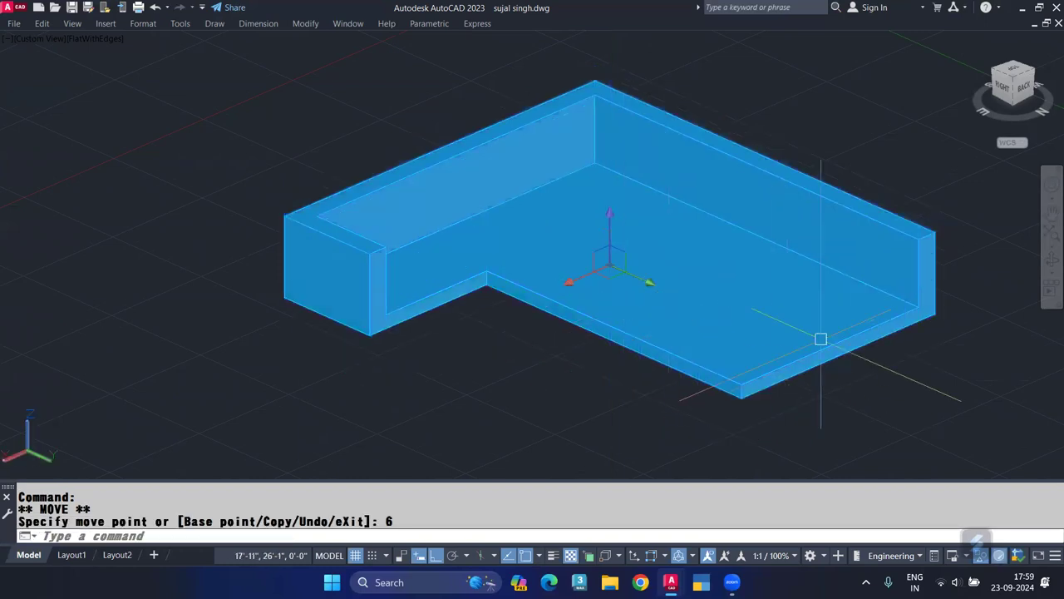
{"action": "key", "text": "Escape"}
{"action": "type", "text": "unhide"}
{"action": "key", "text": "Return"}
{"action": "scroll", "coordinate": [748, 283], "scroll_direction": "down", "scroll_amount": 5}
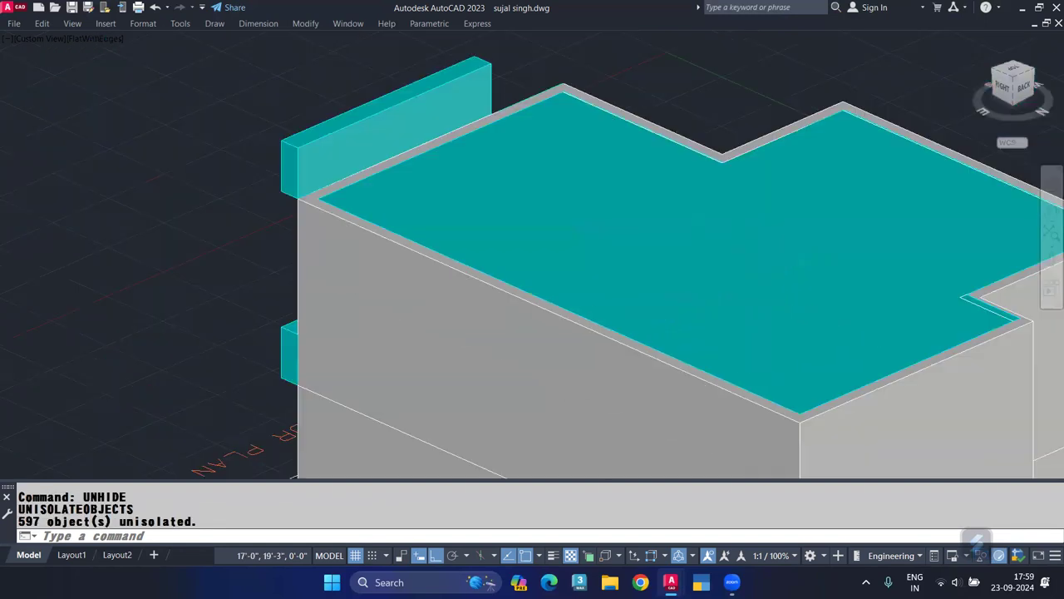
{"action": "scroll", "coordinate": [739, 249], "scroll_direction": "down", "scroll_amount": 3}
{"action": "middle_click_drag", "start_coordinate": [593, 369], "coordinate": [469, 315], "text": "shift"}
{"action": "scroll", "coordinate": [469, 315], "scroll_direction": "up", "scroll_amount": 8}
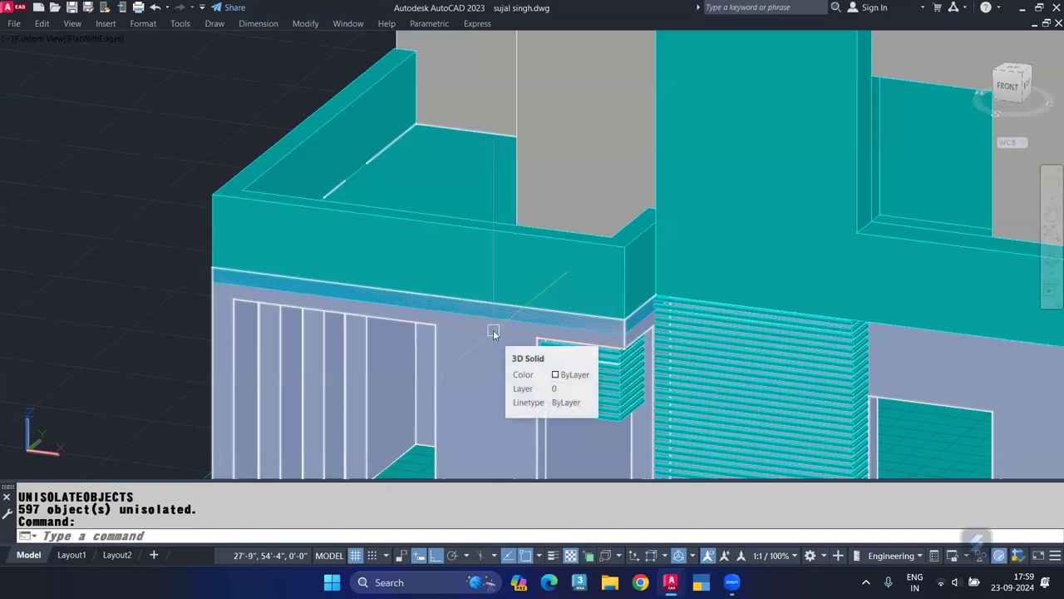
{"action": "type", "text": "uni"}
{"action": "key", "text": "Return"}
{"action": "left_click", "coordinate": [493, 296]}
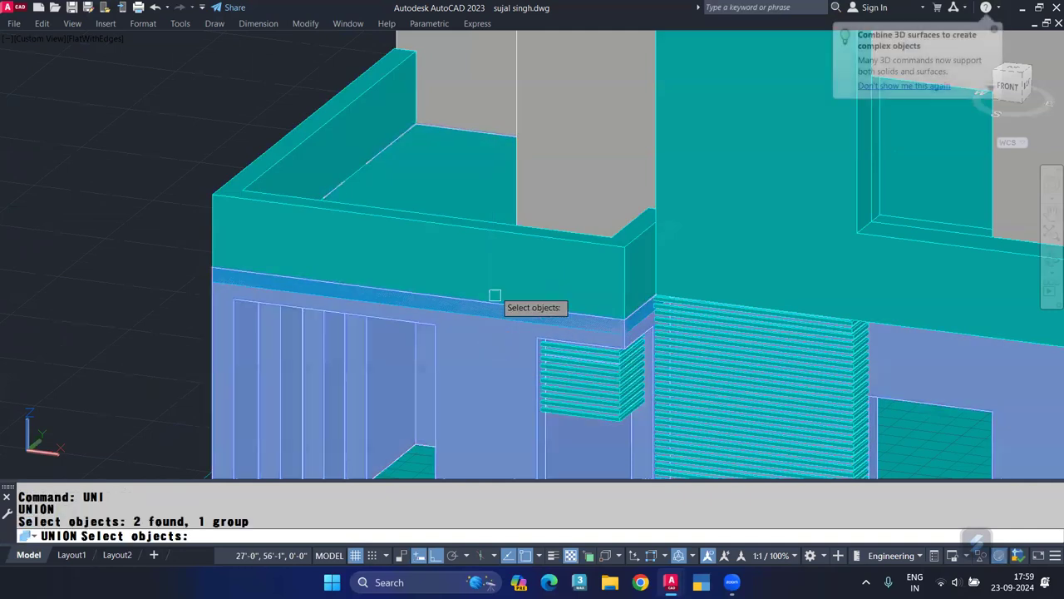
{"action": "left_click", "coordinate": [492, 279]}
{"action": "key", "text": "Return"}
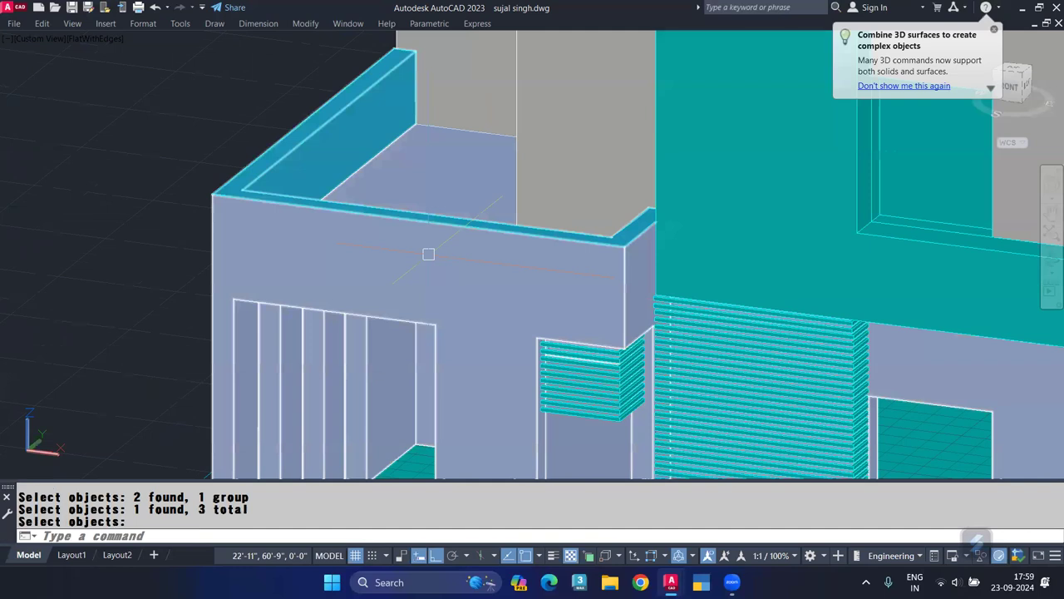
{"action": "scroll", "coordinate": [354, 262], "scroll_direction": "down", "scroll_amount": 3}
{"action": "middle_click_drag", "start_coordinate": [548, 246], "coordinate": [469, 299], "text": "shift"}
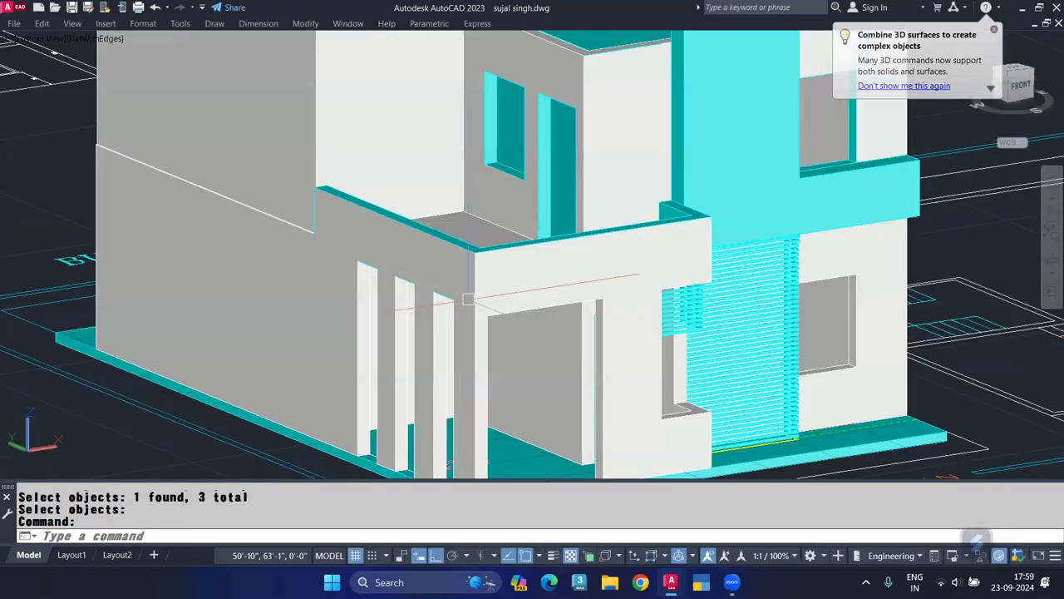
{"action": "scroll", "coordinate": [490, 276], "scroll_direction": "up", "scroll_amount": 5}
{"action": "mouse_move", "coordinate": [537, 292]}
{"action": "middle_mouse_down", "text": "shift"}
{"action": "mouse_move", "coordinate": [468, 259]}
{"action": "mouse_move", "coordinate": [582, 183]}
{"action": "middle_mouse_up", "text": "shift"}
{"action": "scroll", "coordinate": [598, 157], "scroll_direction": "down", "scroll_amount": 5}
{"action": "scroll", "coordinate": [599, 217], "scroll_direction": "up", "scroll_amount": 2}
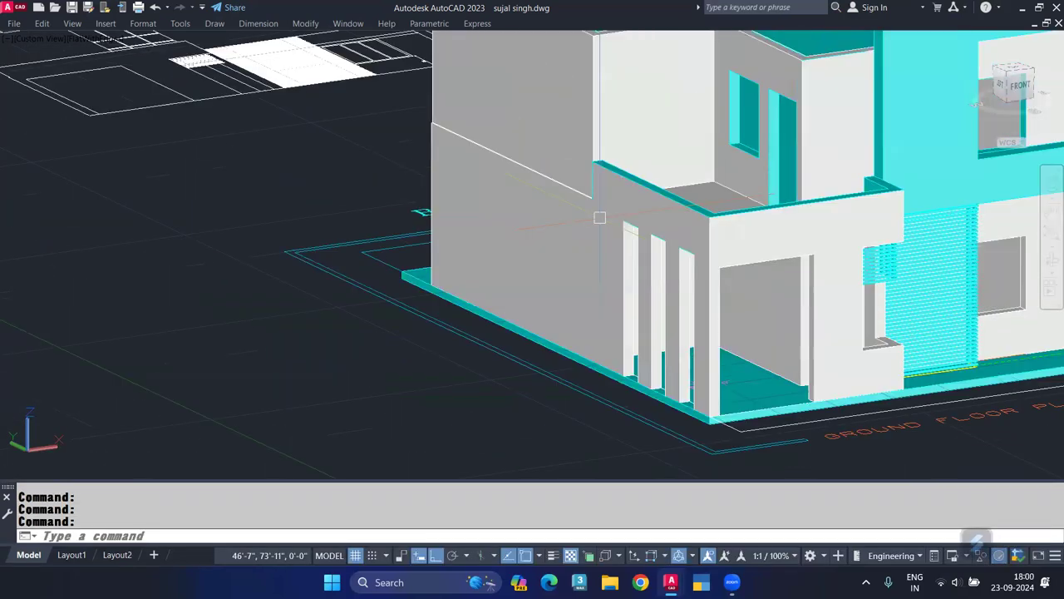
{"action": "scroll", "coordinate": [599, 217], "scroll_direction": "up", "scroll_amount": 2}
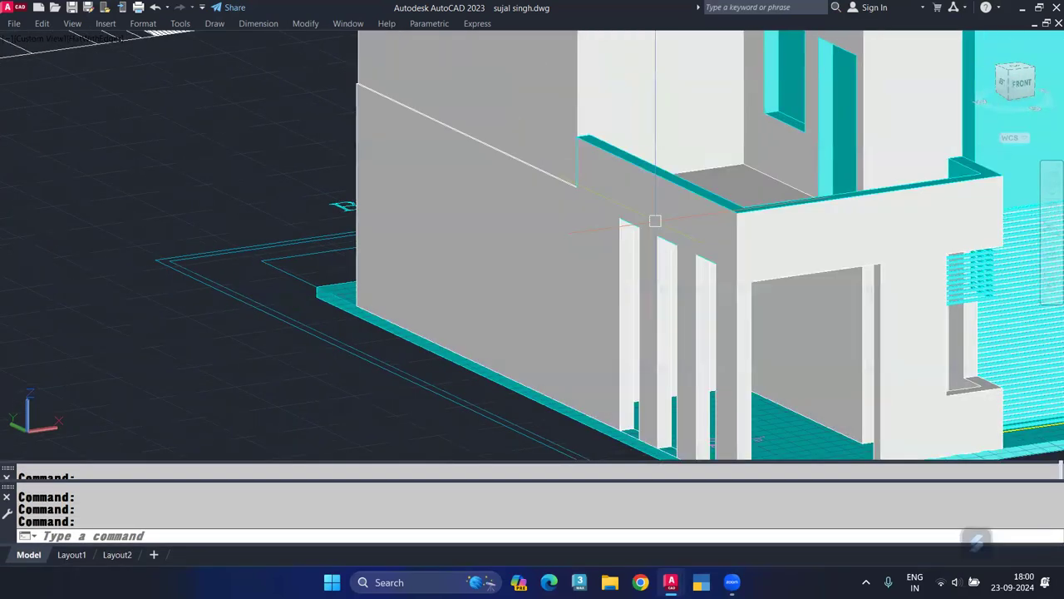
Orbit to the front window and measure its top width as 4'-3" with DIST.
{"action": "left_click", "coordinate": [695, 239]}
{"action": "key", "text": "Escape"}
{"action": "scroll", "coordinate": [616, 254], "scroll_direction": "down", "scroll_amount": 5}
{"action": "mouse_move", "coordinate": [616, 254]}
{"action": "middle_mouse_down", "text": "shift"}
{"action": "mouse_move", "coordinate": [532, 295]}
{"action": "mouse_move", "coordinate": [687, 294]}
{"action": "mouse_move", "coordinate": [557, 272]}
{"action": "middle_mouse_up", "text": "shift"}
{"action": "scroll", "coordinate": [557, 272], "scroll_direction": "up", "scroll_amount": 4}
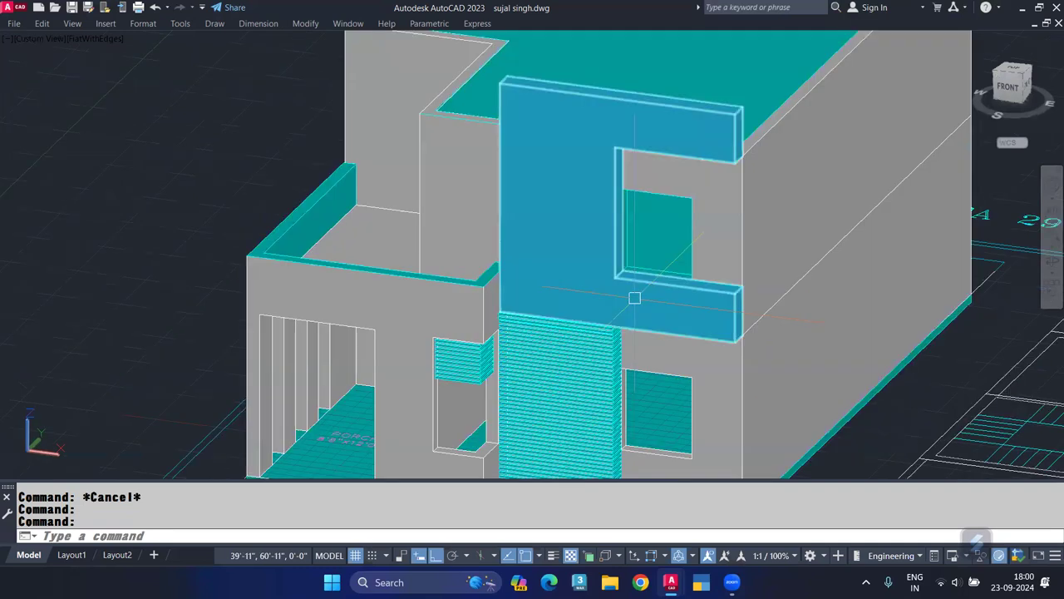
{"action": "scroll", "coordinate": [634, 298], "scroll_direction": "up", "scroll_amount": 2}
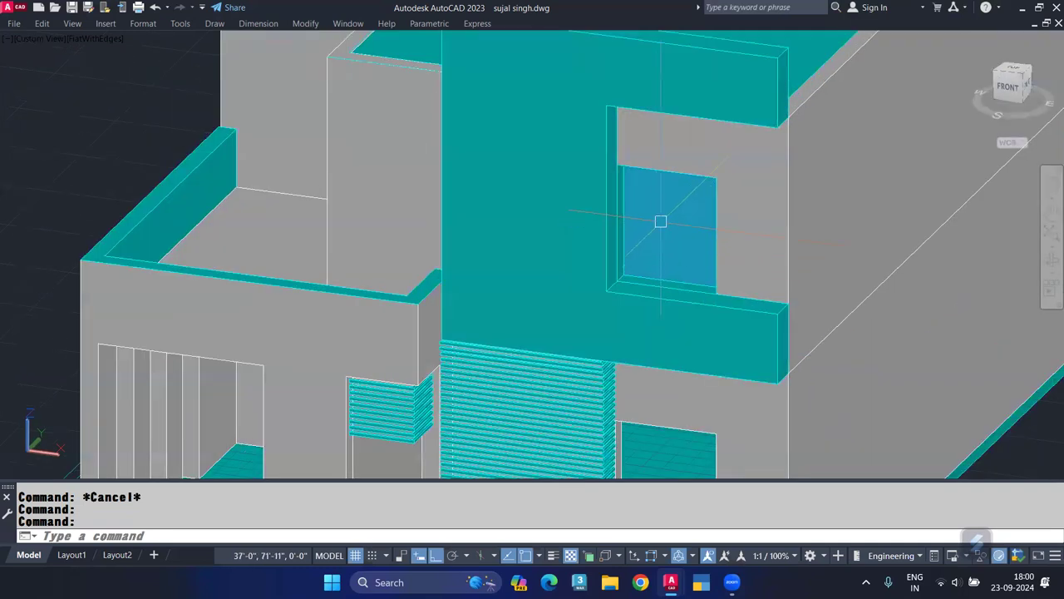
{"action": "scroll", "coordinate": [670, 164], "scroll_direction": "up", "scroll_amount": 3}
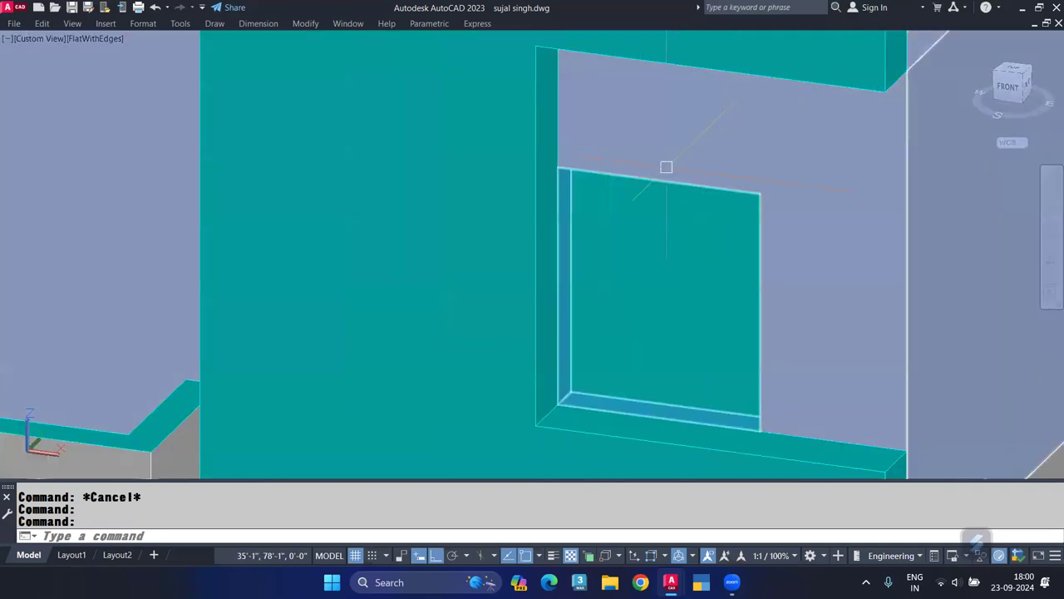
{"action": "type", "text": "di"}
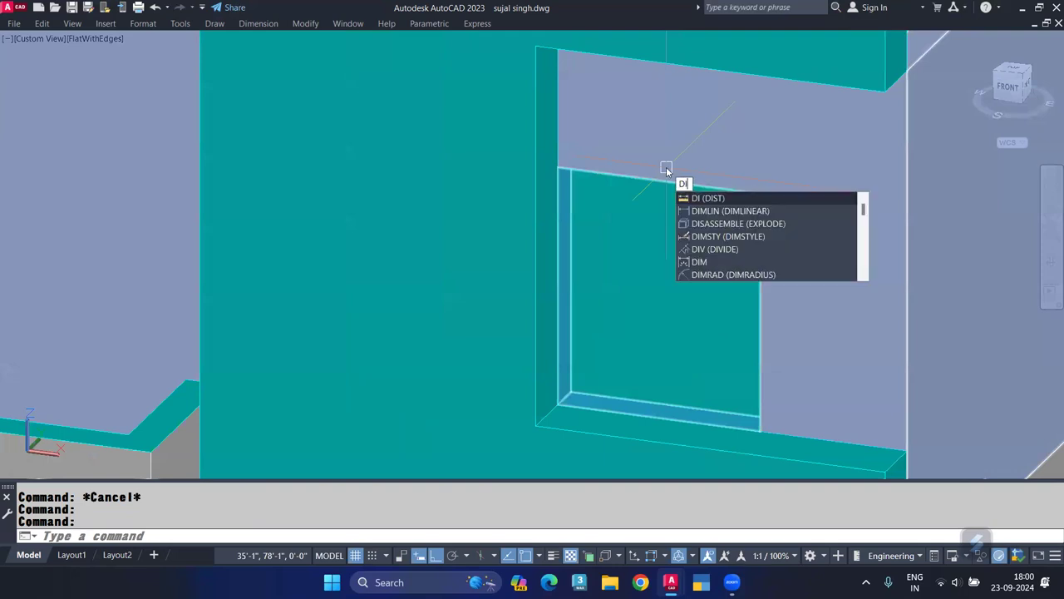
{"action": "key", "text": "Return"}
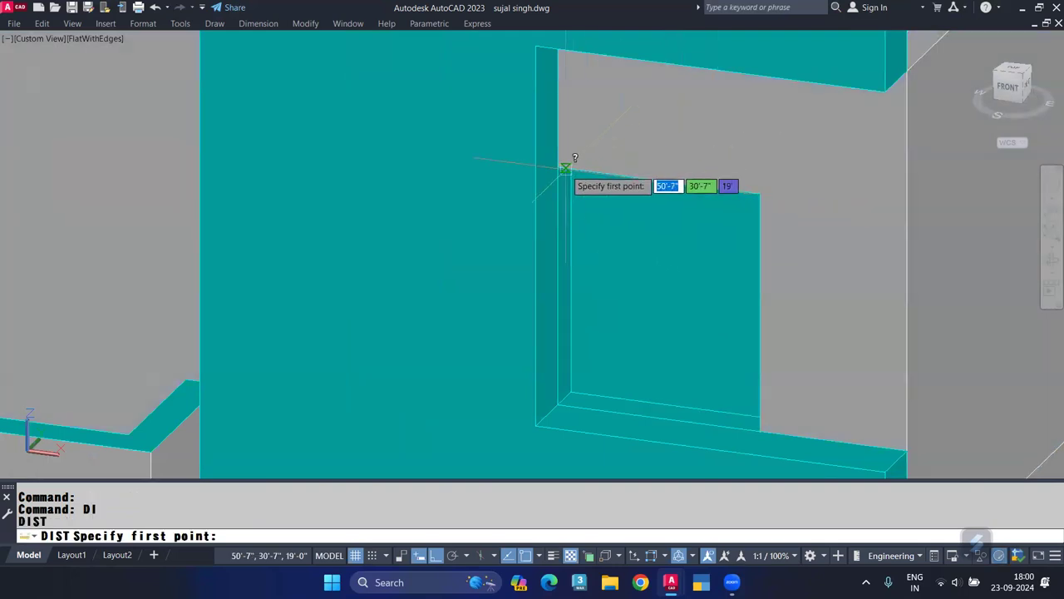
{"action": "left_click", "coordinate": [563, 163]}
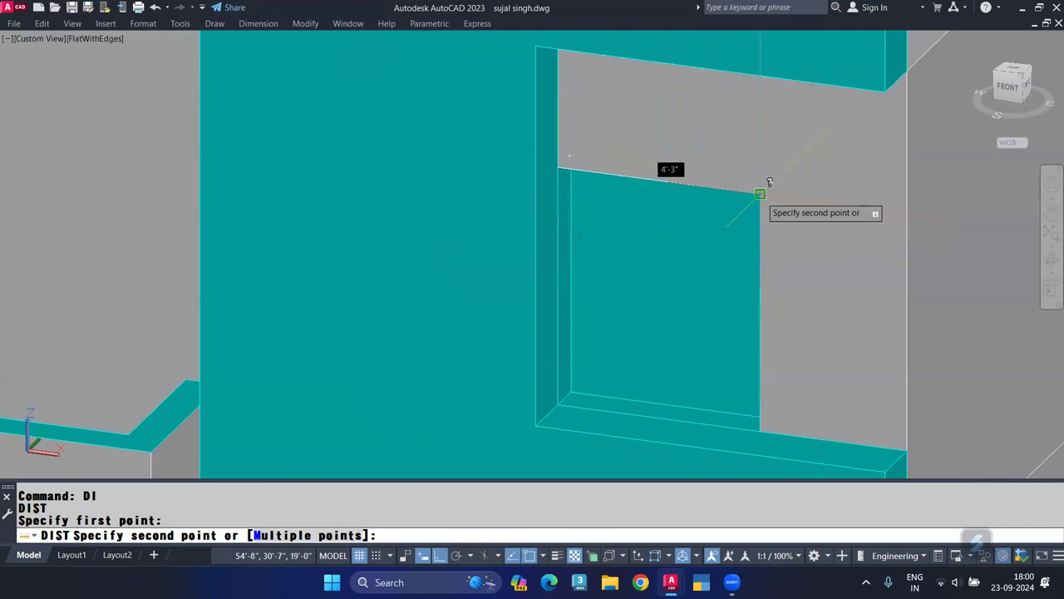
{"action": "left_click", "coordinate": [770, 182]}
{"action": "key", "text": "Escape"}
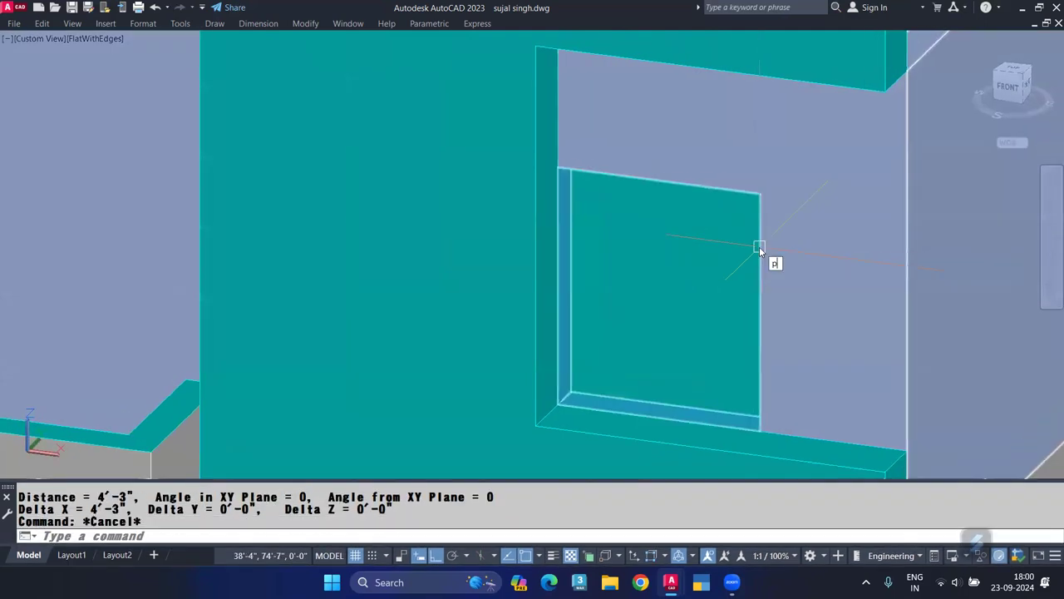
Switch to the top plan view with the 2D Wireframe visual style.
{"action": "type", "text": "lan"}
{"action": "key", "text": "Return"}
{"action": "key", "text": "Return"}
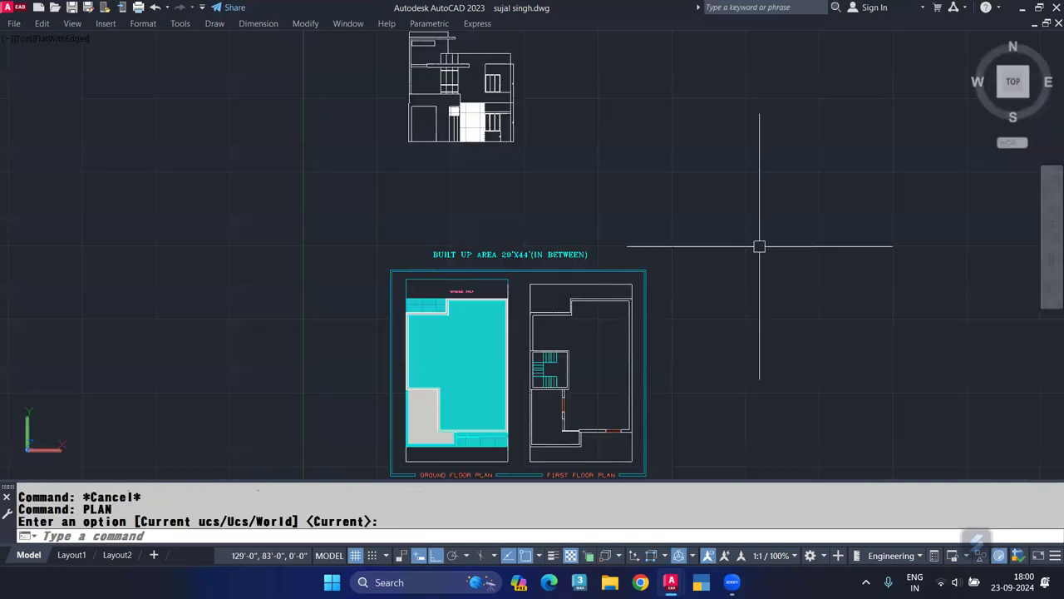
{"action": "type", "text": "vs"}
{"action": "key", "text": "Return"}
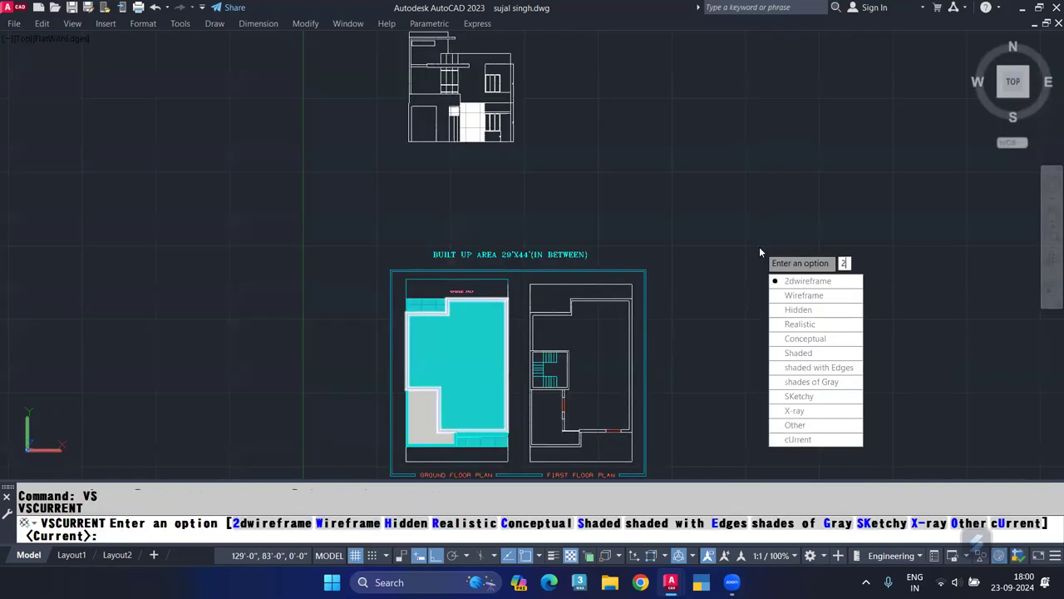
{"action": "type", "text": "2"}
{"action": "key", "text": "Return"}
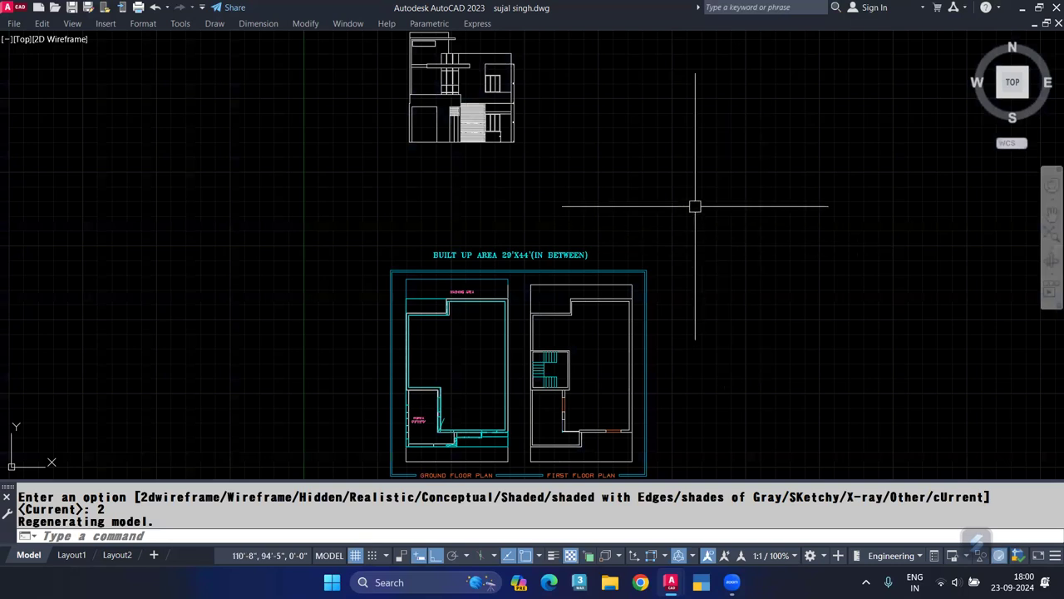
Draw a 4'-3" by 5' rectangle in empty space right of the house elevation.
{"action": "middle_click_drag", "start_coordinate": [695, 214], "coordinate": [638, 342]}
{"action": "scroll", "coordinate": [429, 243], "scroll_direction": "up", "scroll_amount": 2}
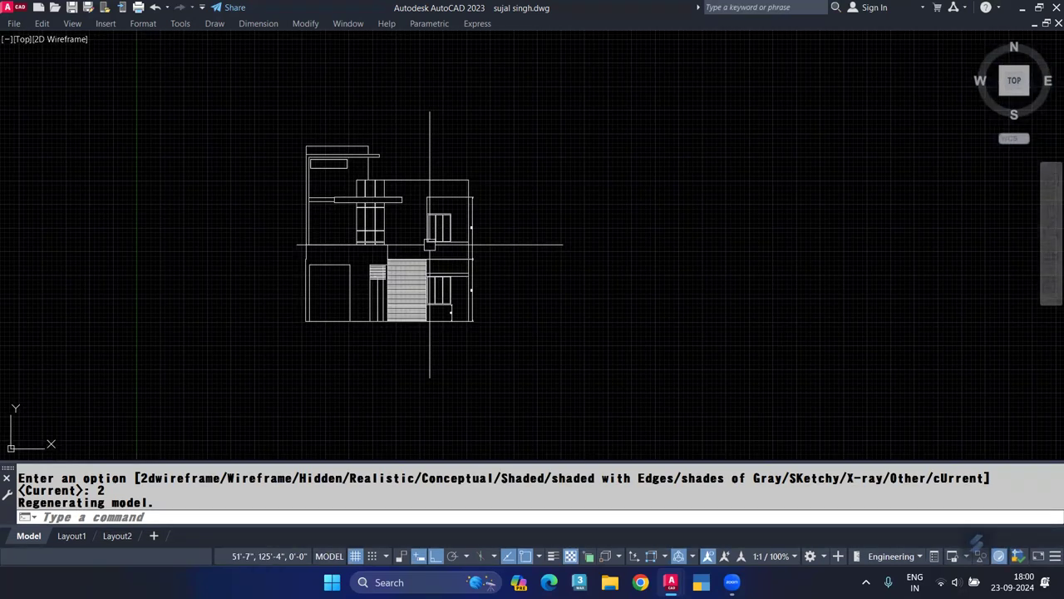
{"action": "scroll", "coordinate": [446, 218], "scroll_direction": "up", "scroll_amount": 4}
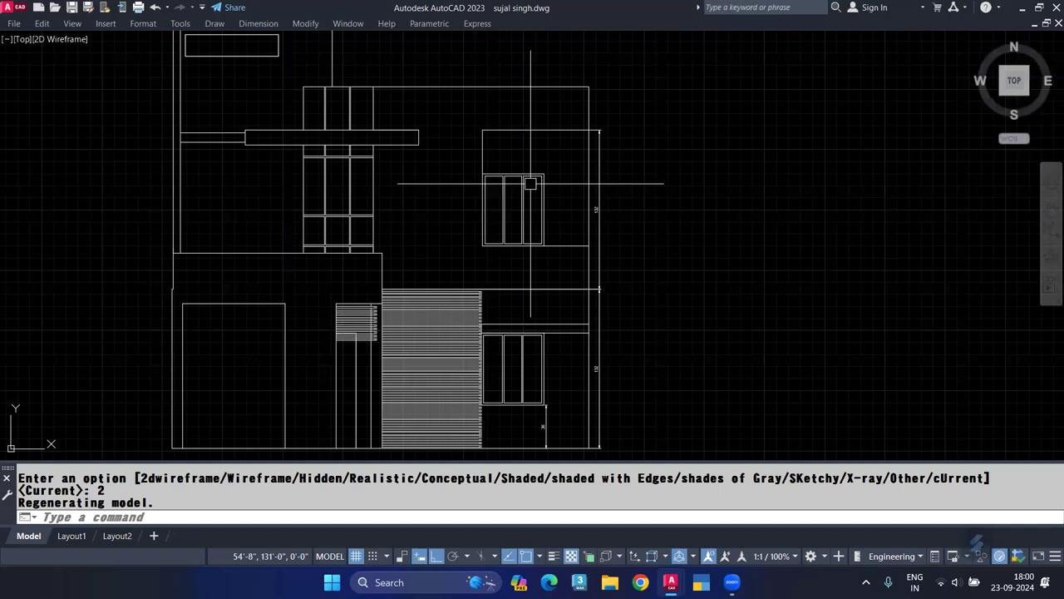
{"action": "scroll", "coordinate": [636, 302], "scroll_direction": "down", "scroll_amount": 2}
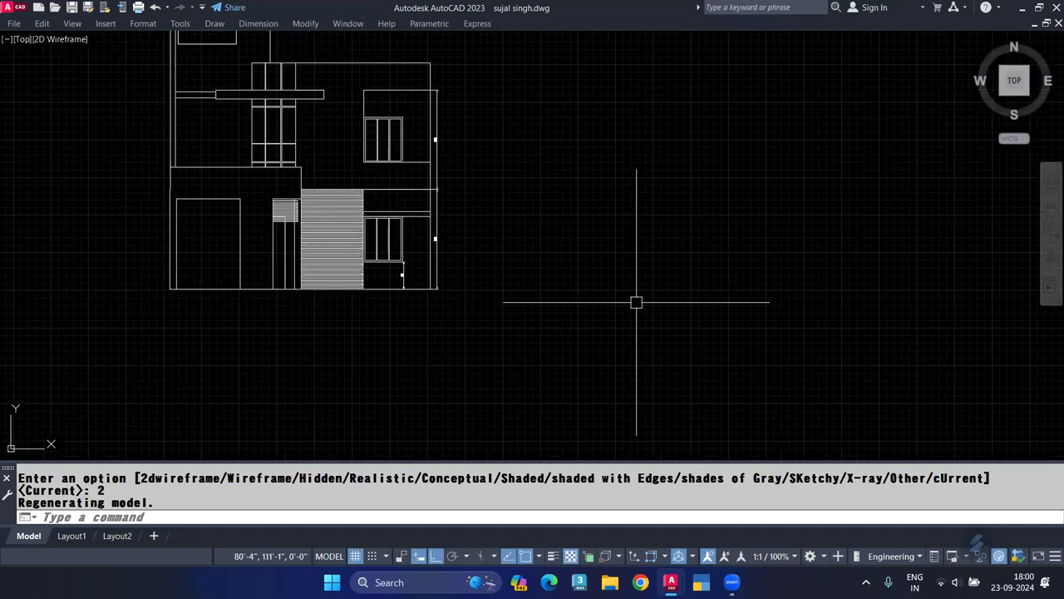
{"action": "key", "text": "Escape"}
{"action": "type", "text": "REC"}
{"action": "key", "text": "Return"}
{"action": "left_click", "coordinate": [582, 349]}
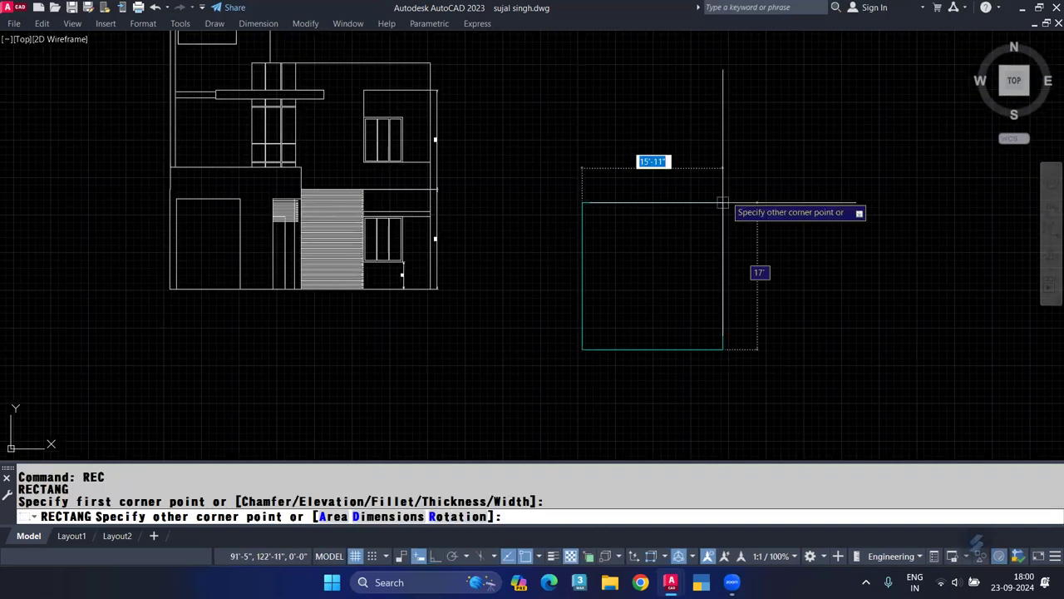
{"action": "key", "text": "F8"}
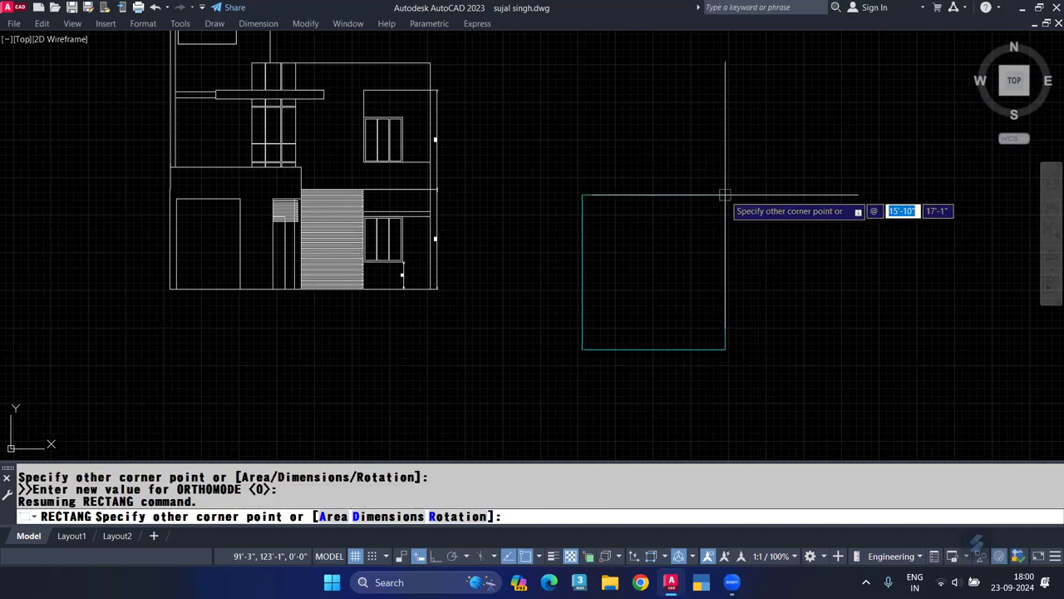
{"action": "type", "text": "5"}
{"action": "key", "text": "BackSpace"}
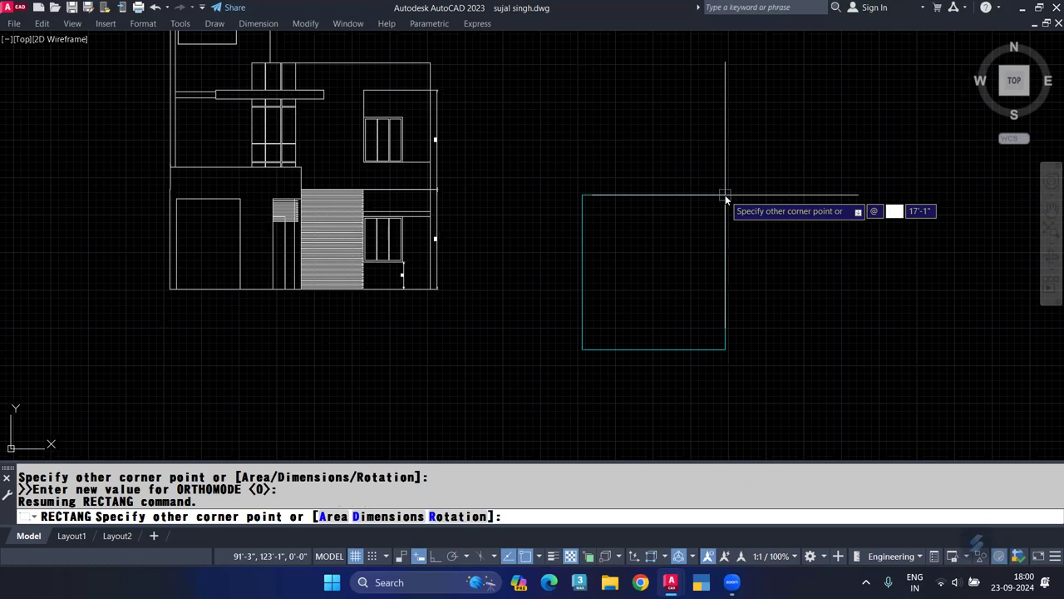
{"action": "type", "text": "4'3"}
{"action": "type", "text": ","}
{"action": "type", "text": "5'"}
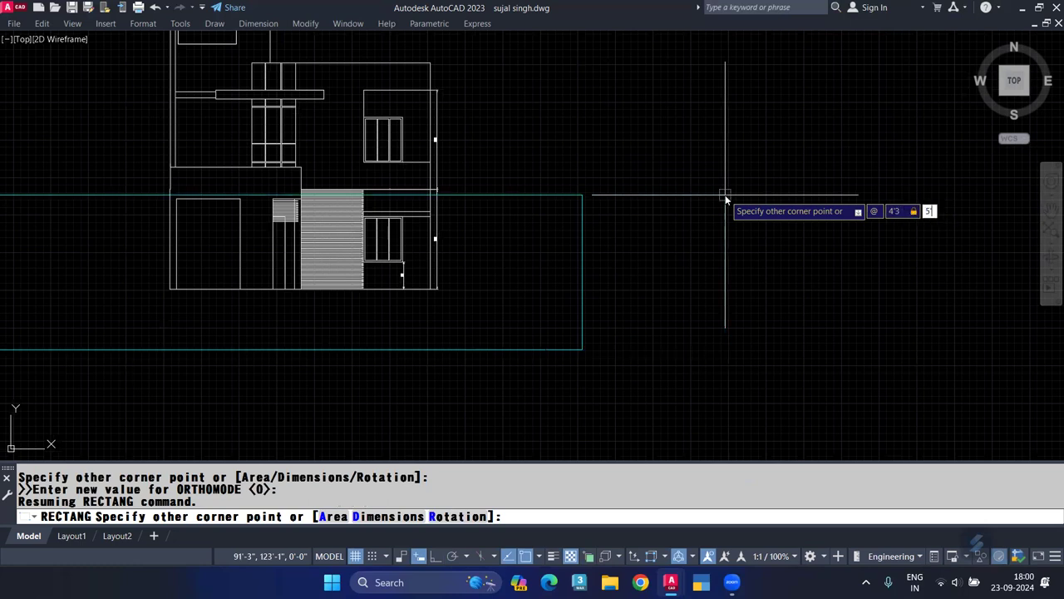
{"action": "key", "text": "Return"}
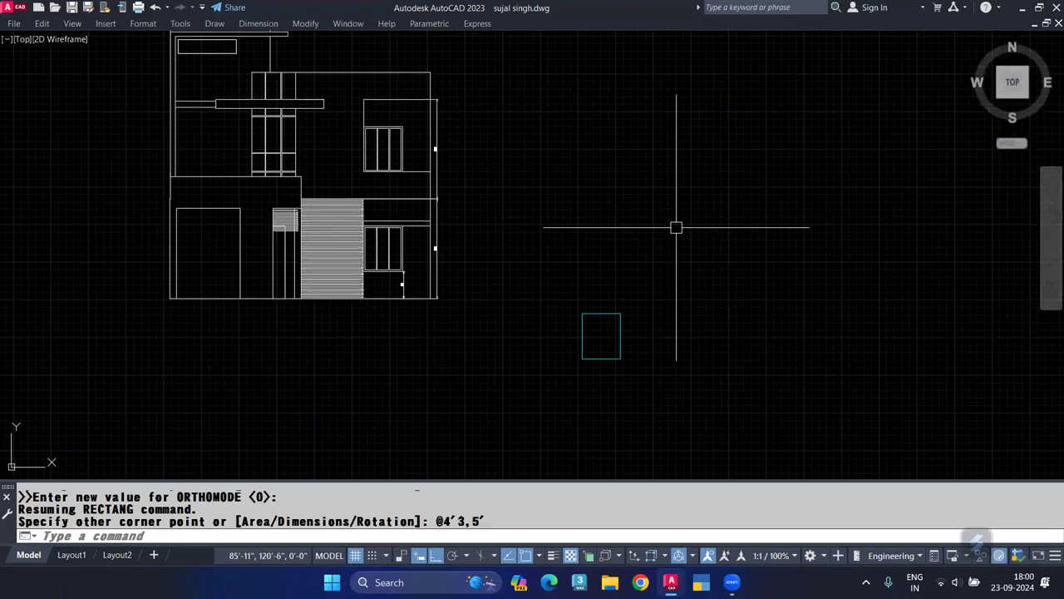
Zoom in on the new rectangle and select it for offsetting.
{"action": "scroll", "coordinate": [597, 364], "scroll_direction": "up", "scroll_amount": 5}
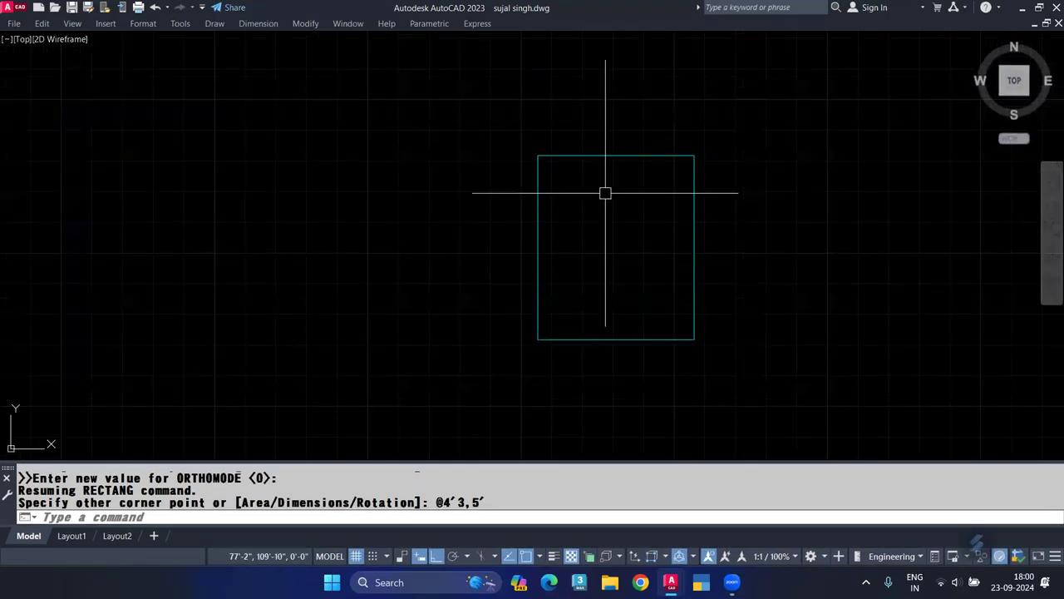
{"action": "left_click", "coordinate": [605, 156]}
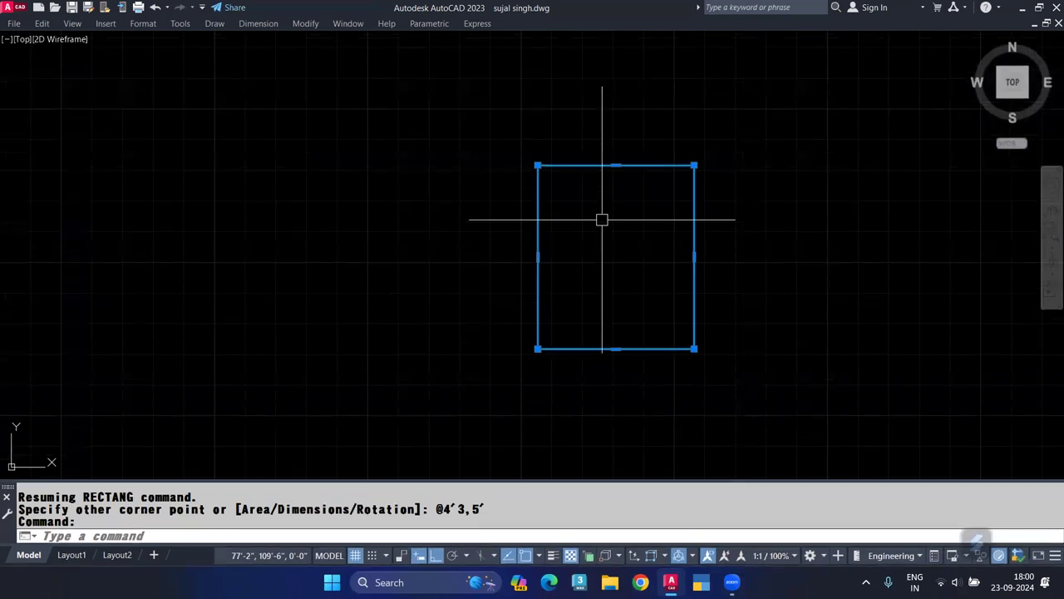
{"action": "type", "text": "o"}
{"action": "key", "text": "Return"}
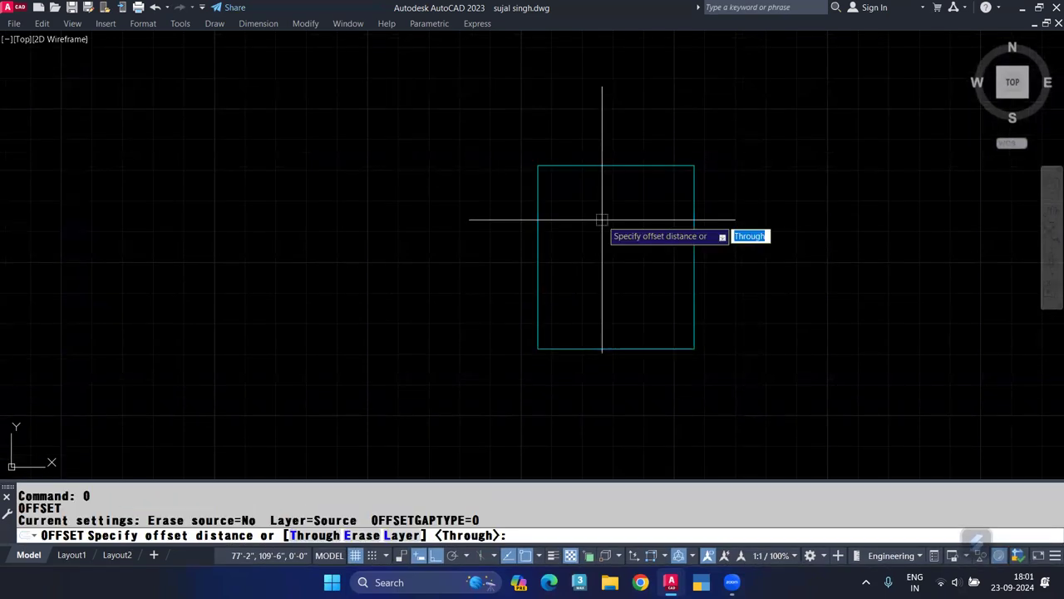
Offset the rectangle 3 inward to form the inner window frame.
{"action": "type", "text": "3"}
{"action": "key", "text": "Return"}
{"action": "left_click", "coordinate": [603, 167]}
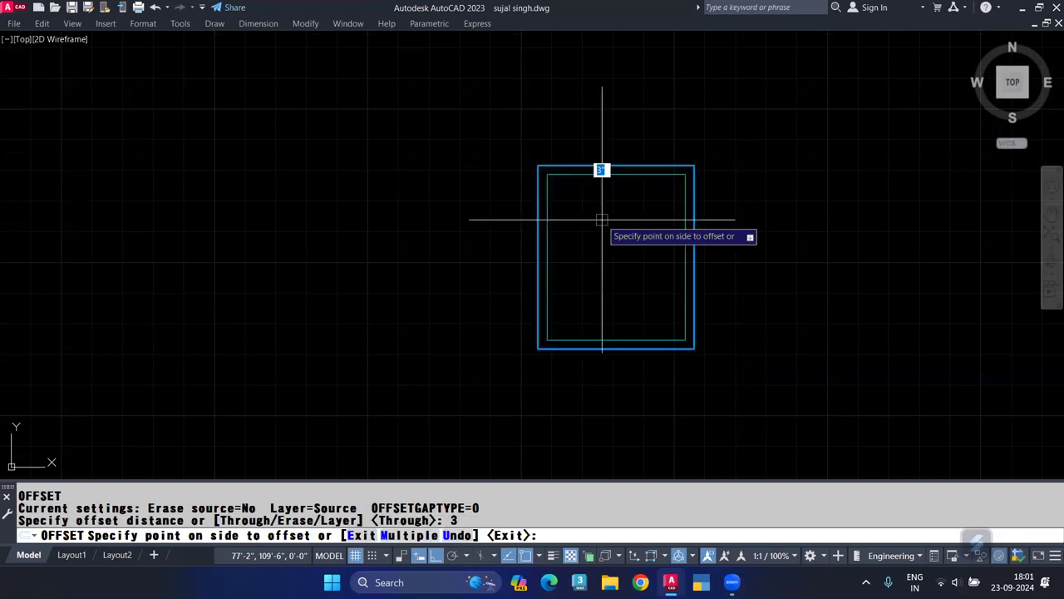
{"action": "left_click", "coordinate": [608, 261]}
{"action": "key", "text": "Escape"}
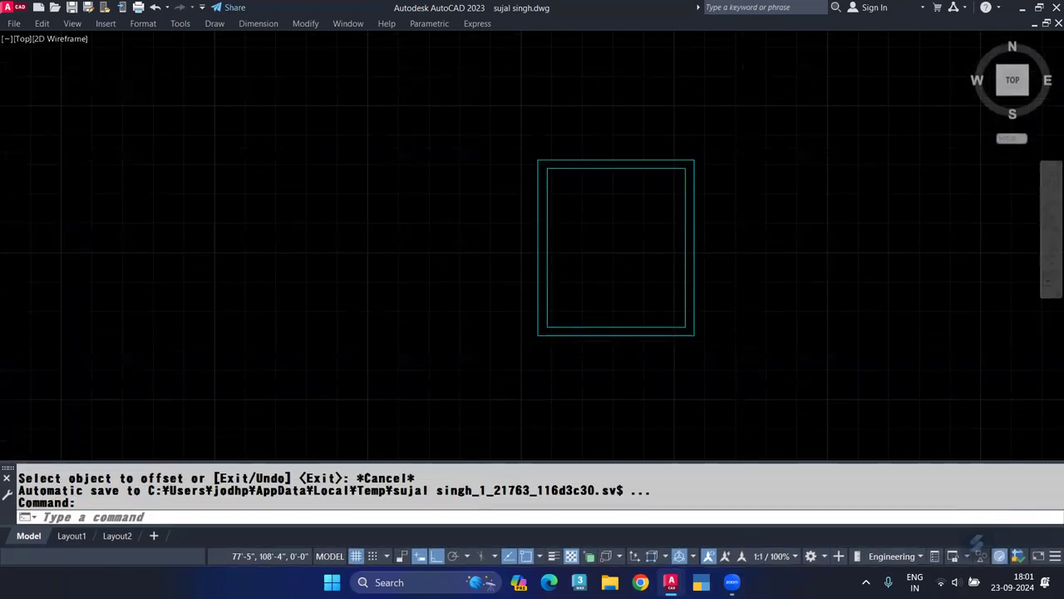
Explode the inner rectangle into separate lines.
{"action": "scroll", "coordinate": [605, 183], "scroll_direction": "up", "scroll_amount": 2}
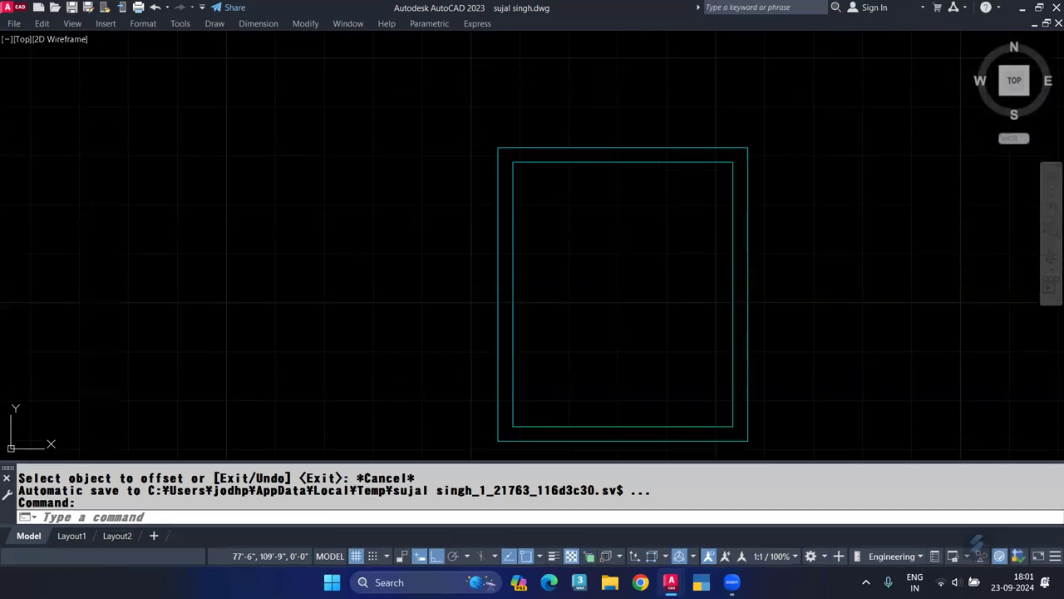
{"action": "middle_click_drag", "start_coordinate": [554, 274], "coordinate": [565, 223]}
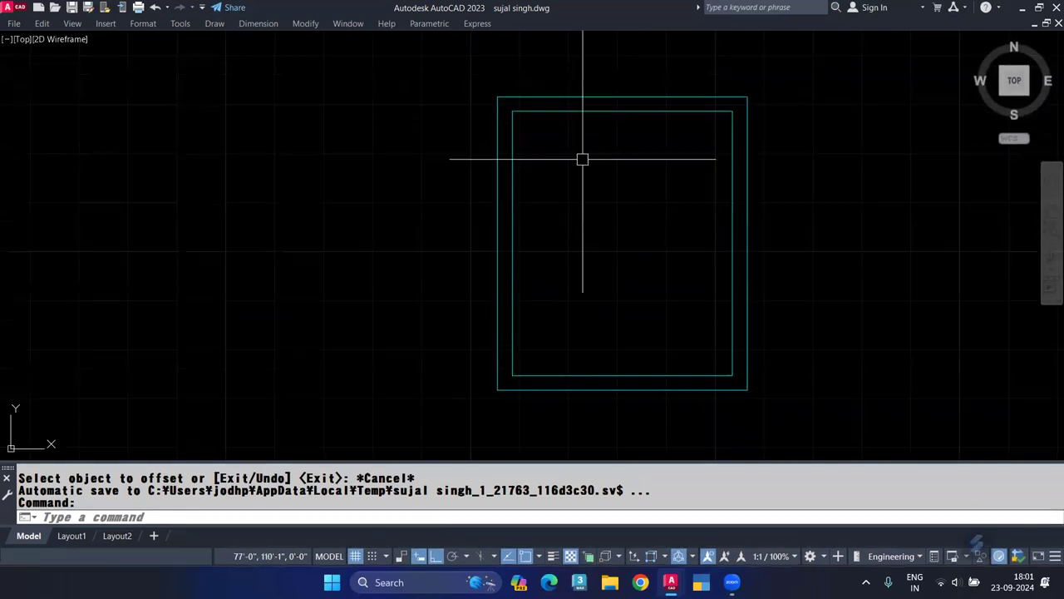
{"action": "scroll", "coordinate": [596, 108], "scroll_direction": "up", "scroll_amount": 2}
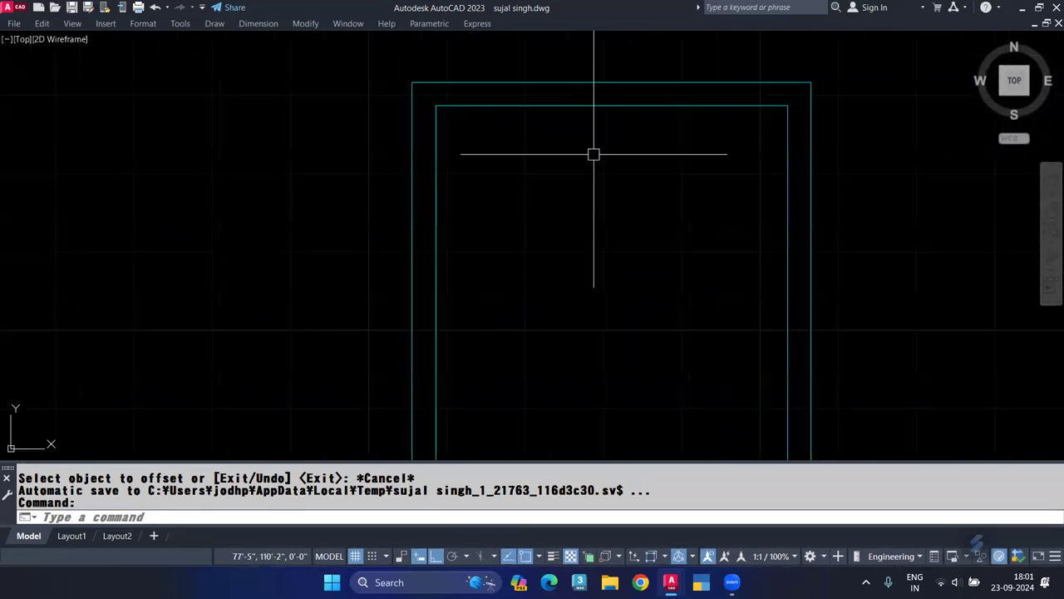
{"action": "key", "text": "Escape"}
{"action": "left_click", "coordinate": [584, 106]}
{"action": "type", "text": "x"}
{"action": "key", "text": "Return"}
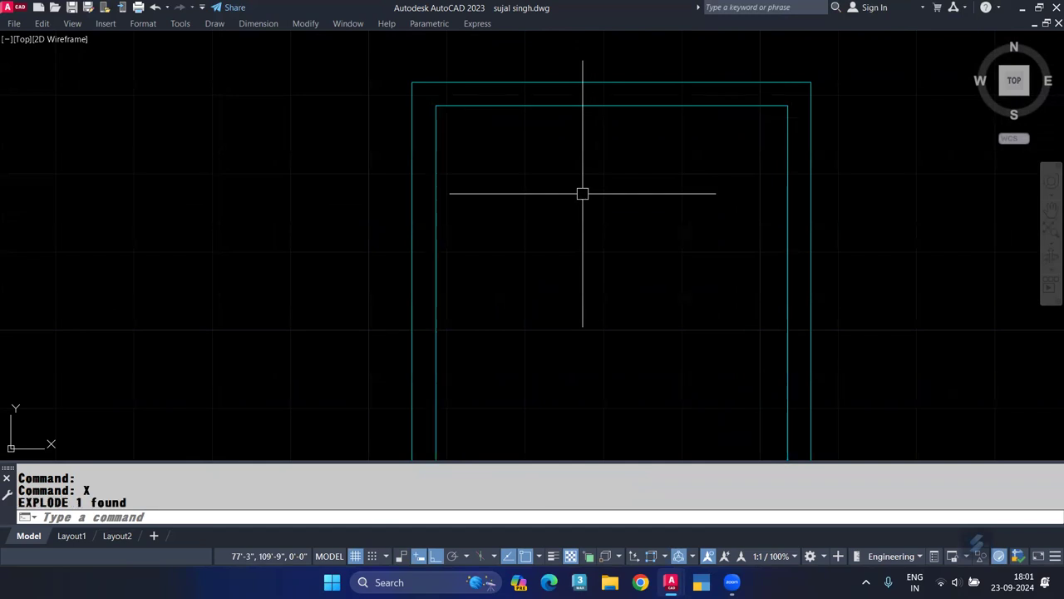
Offset the inner frame's top line 12 downward for the transom.
{"action": "left_click", "coordinate": [579, 106]}
{"action": "type", "text": "o"}
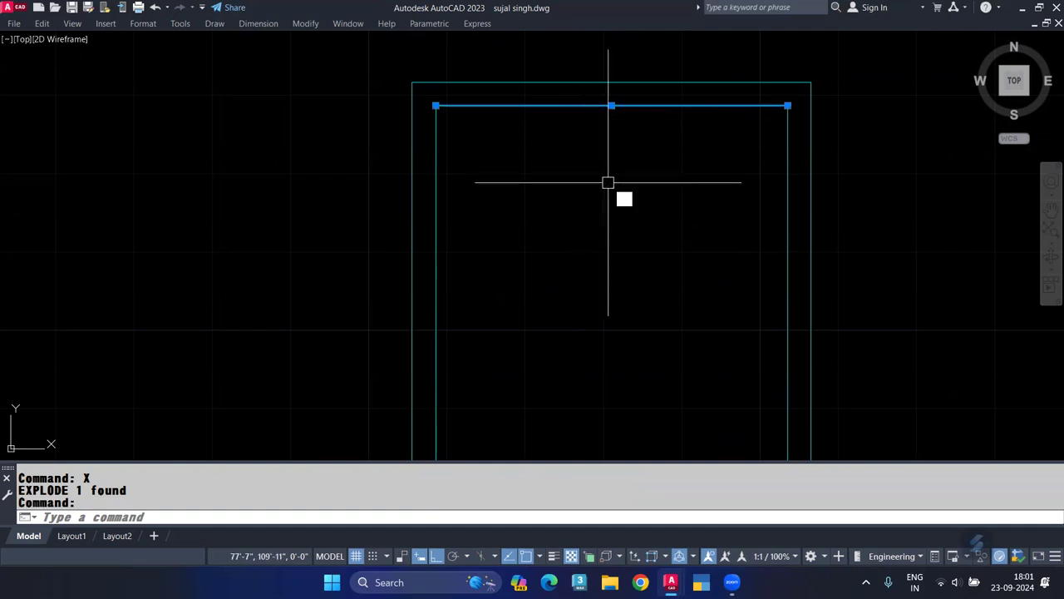
{"action": "key", "text": "Return"}
{"action": "type", "text": "12"}
{"action": "key", "text": "Return"}
{"action": "left_click", "coordinate": [608, 106]}
{"action": "left_click", "coordinate": [625, 266]}
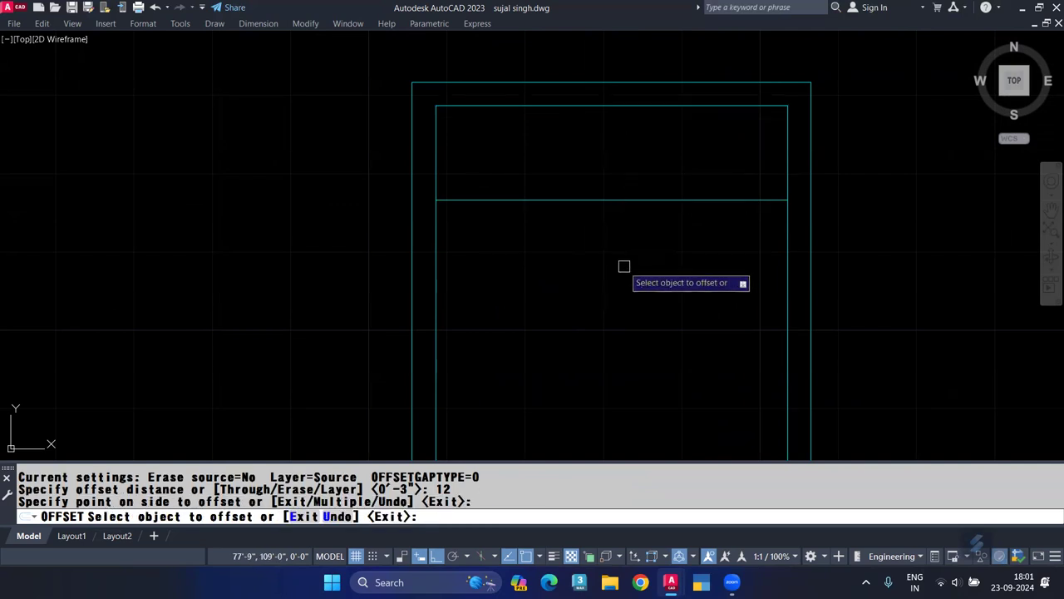
{"action": "key", "text": "Escape"}
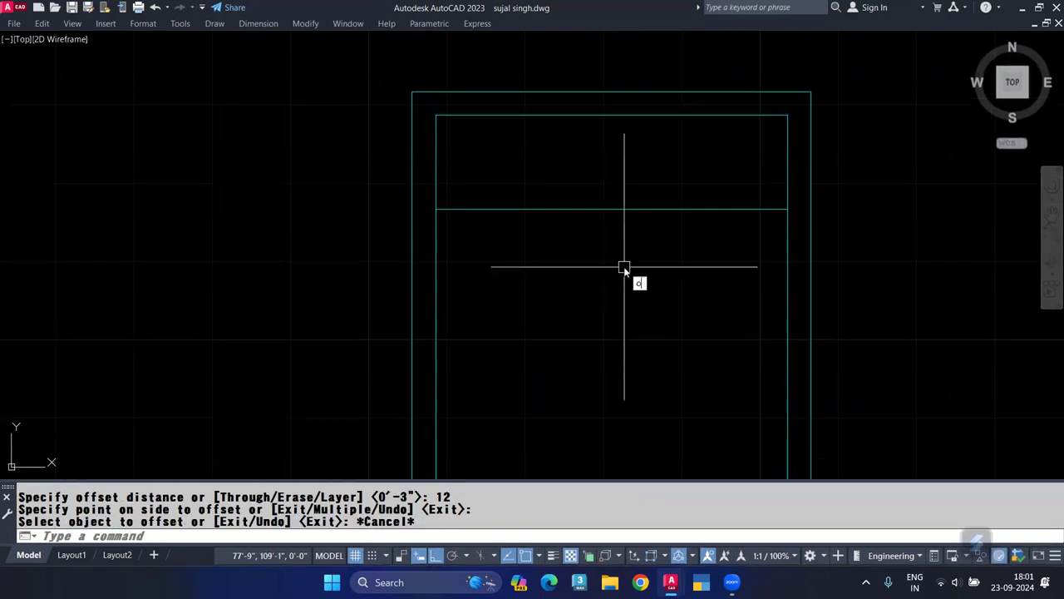
Offset the new transom line a further 3 downward to complete the band.
{"action": "type", "text": "o"}
{"action": "key", "text": "Return"}
{"action": "type", "text": "3"}
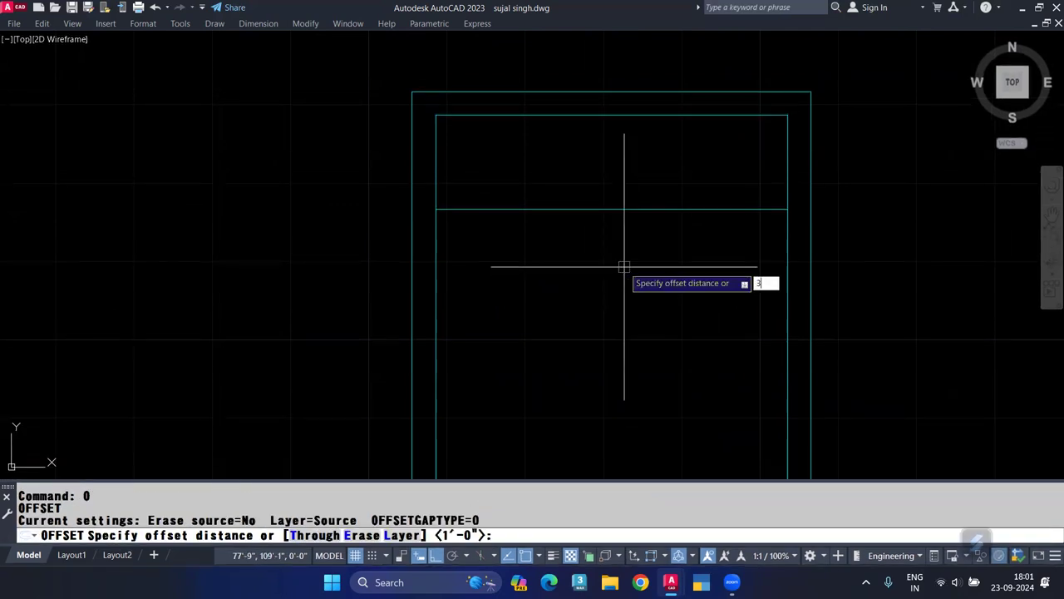
{"action": "key", "text": "Return"}
{"action": "left_click", "coordinate": [624, 209]}
{"action": "left_click", "coordinate": [628, 265]}
{"action": "key", "text": "Return"}
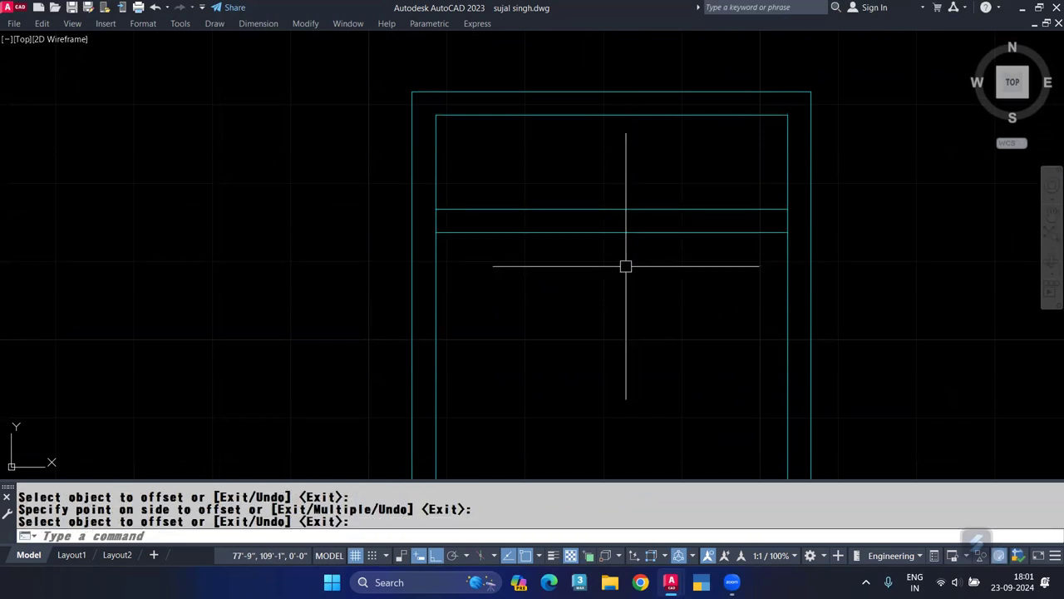
{"action": "middle_click_drag", "start_coordinate": [610, 343], "coordinate": [609, 221]}
Draw a vertical line from the transom's midpoint down to the frame bottom.
{"action": "type", "text": "l"}
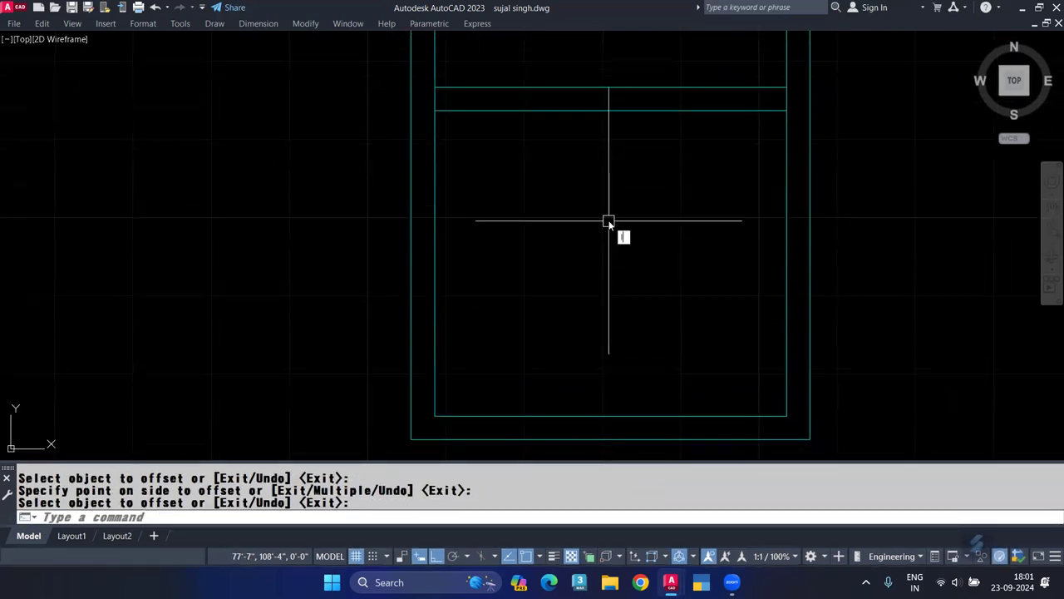
{"action": "key", "text": "Return"}
{"action": "left_click", "coordinate": [610, 110]}
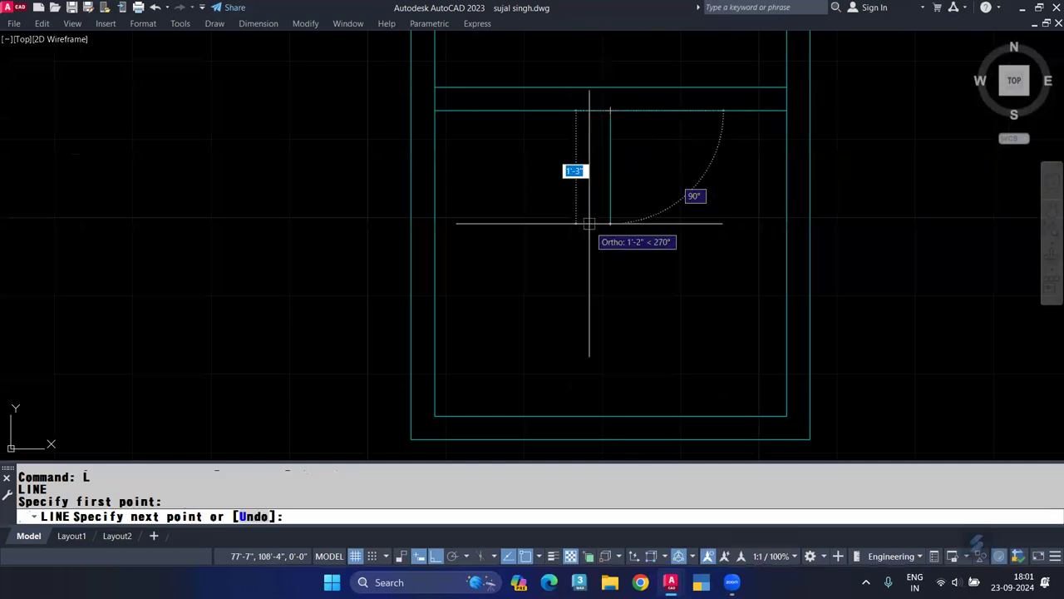
{"action": "left_click", "coordinate": [611, 415]}
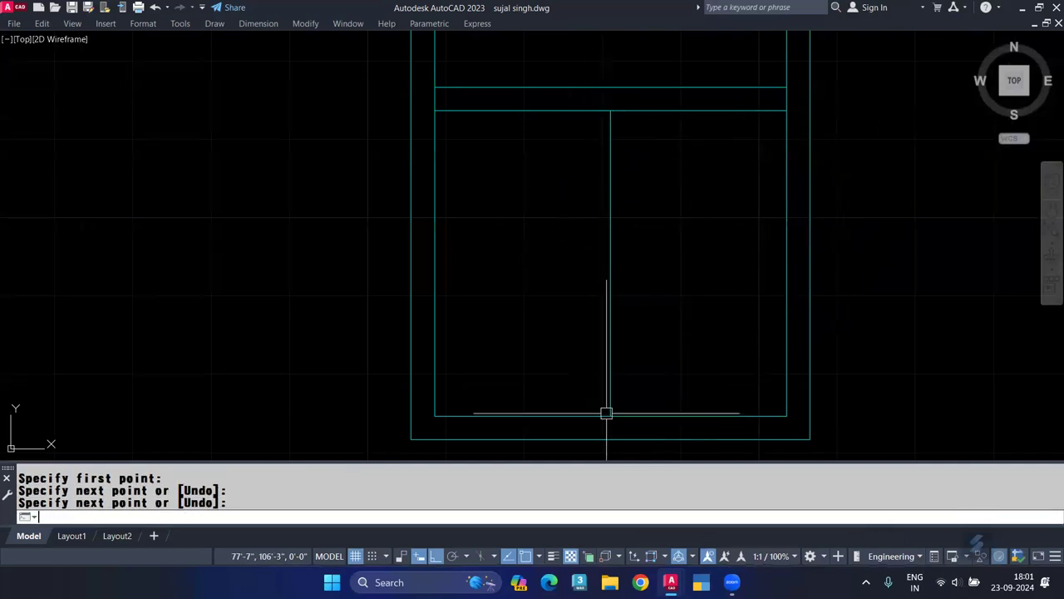
{"action": "key", "text": "Return"}
Offset the centre line 1.5 to each side to form the mullion.
{"action": "type", "text": "o"}
{"action": "key", "text": "Return"}
{"action": "type", "text": "1.5"}
{"action": "key", "text": "Return"}
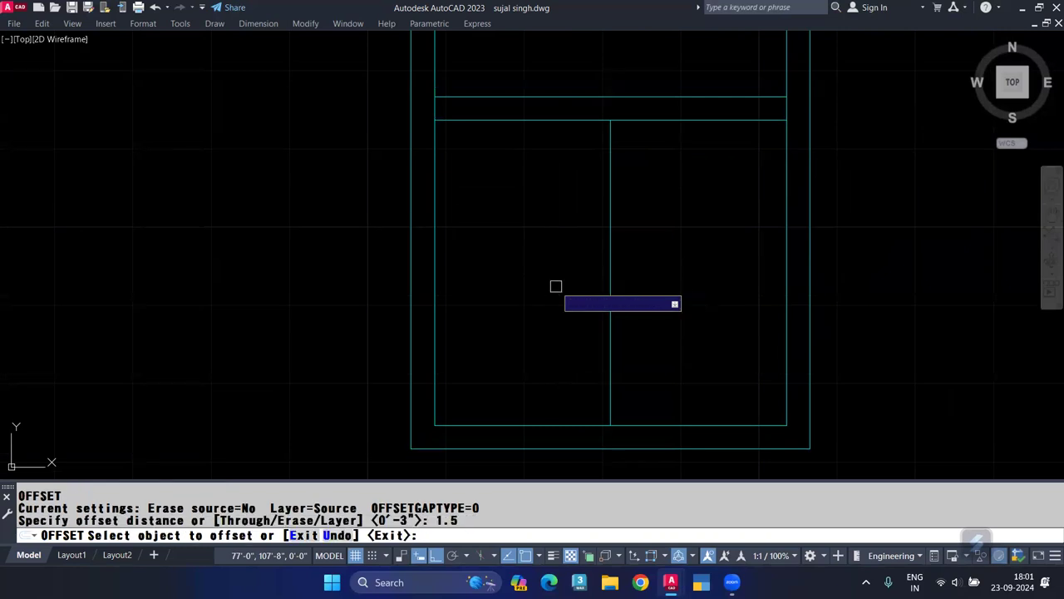
{"action": "left_click", "coordinate": [578, 257]}
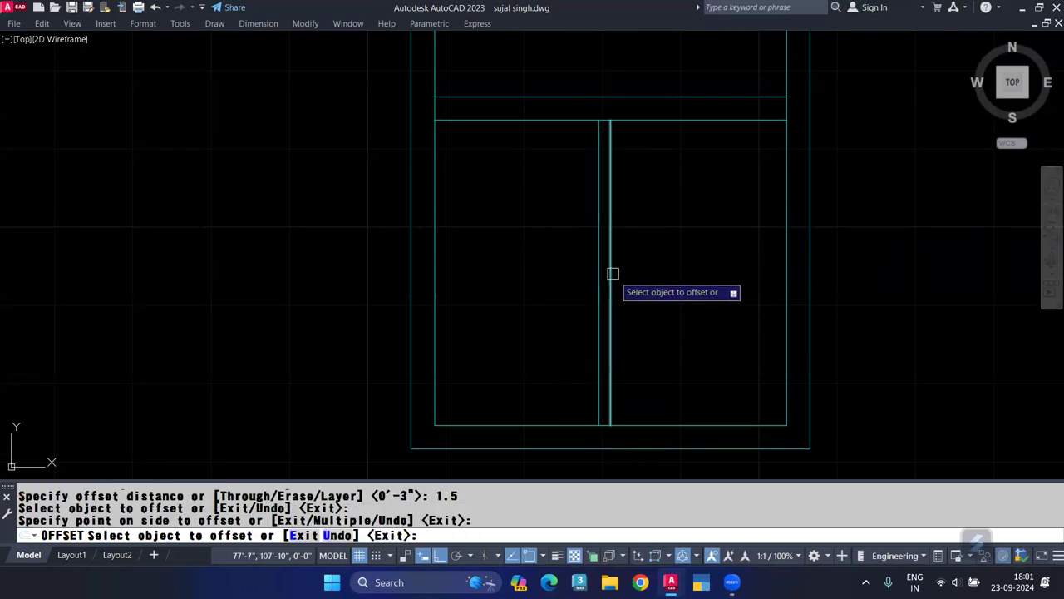
{"action": "left_click", "coordinate": [641, 281]}
{"action": "left_click", "coordinate": [613, 272]}
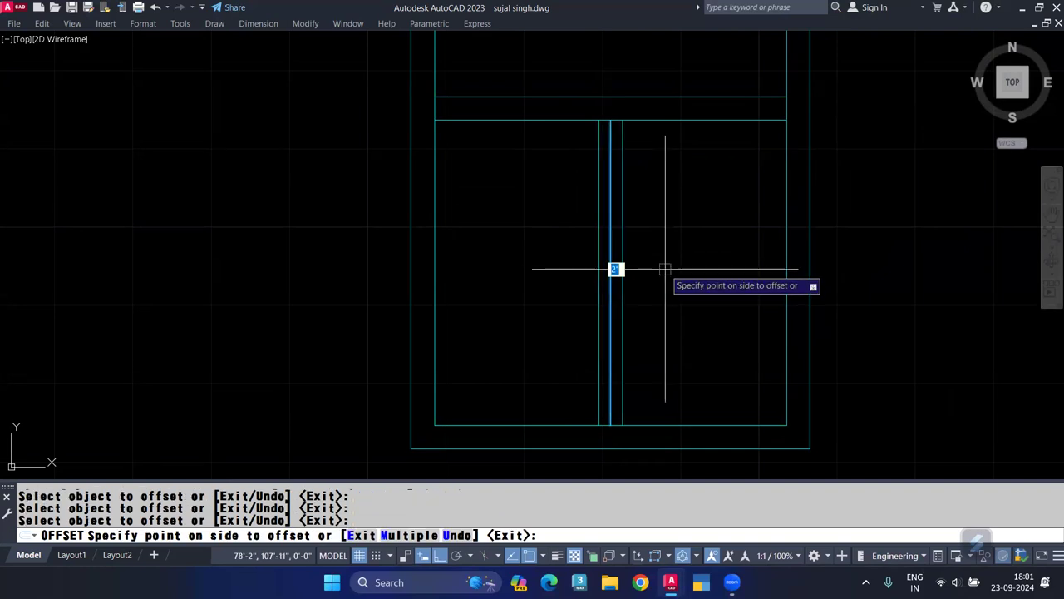
{"action": "left_click", "coordinate": [636, 270]}
{"action": "key", "text": "Return"}
Erase the middle vertical line, leaving the two mullion lines.
{"action": "left_click", "coordinate": [611, 255]}
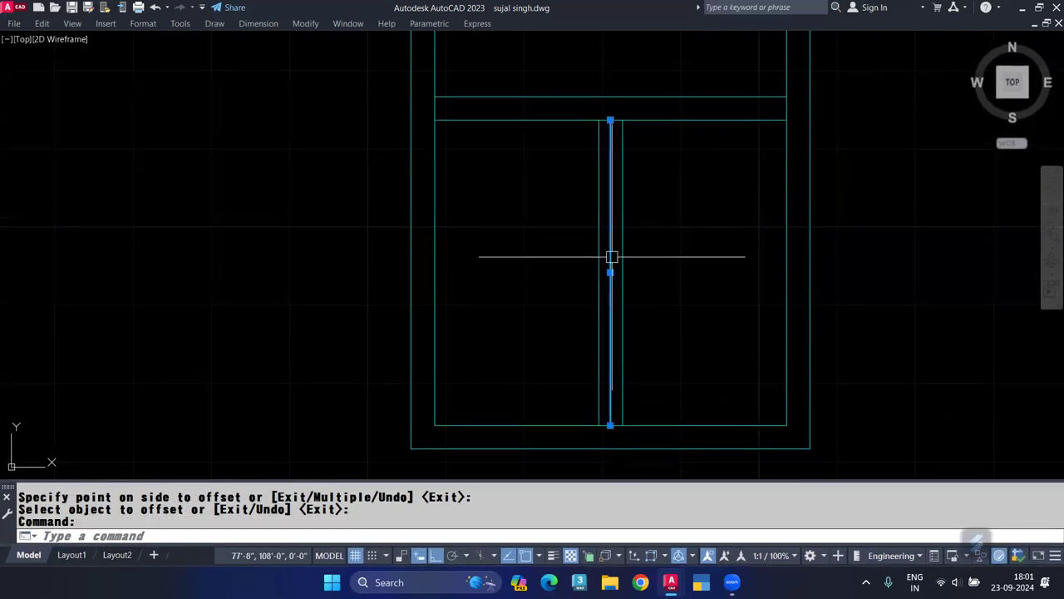
{"action": "key", "text": "Delete"}
{"action": "type", "text": "tr"}
{"action": "key", "text": "Return"}
{"action": "scroll", "coordinate": [786, 114], "scroll_direction": "up", "scroll_amount": 2}
Trim the short segment between the mullion lines, then window-select the whole window and JOIN its lines.
{"action": "left_click", "coordinate": [506, 125]}
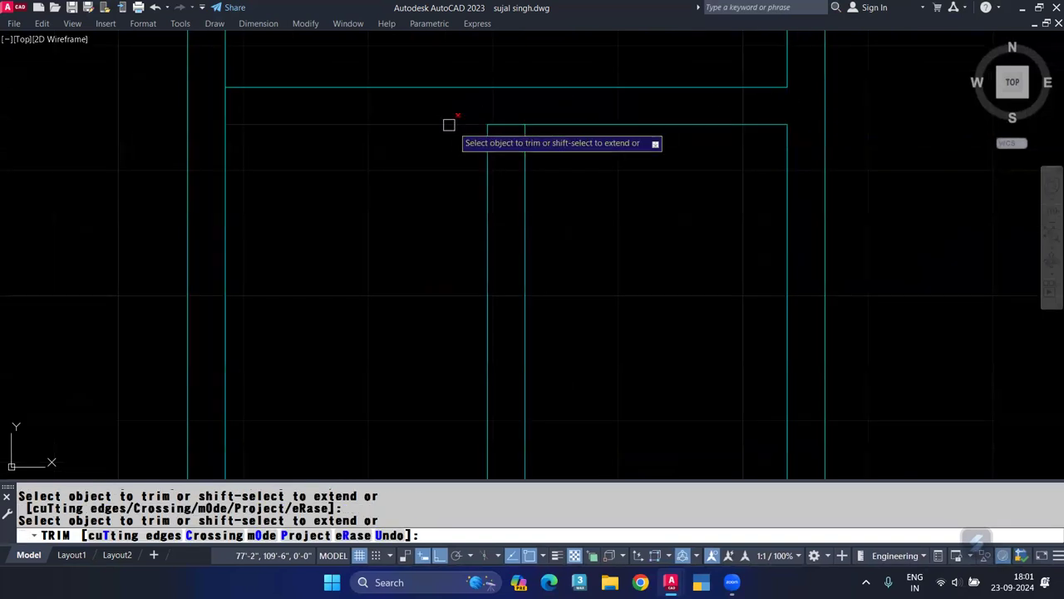
{"action": "scroll", "coordinate": [224, 108], "scroll_direction": "down", "scroll_amount": 2}
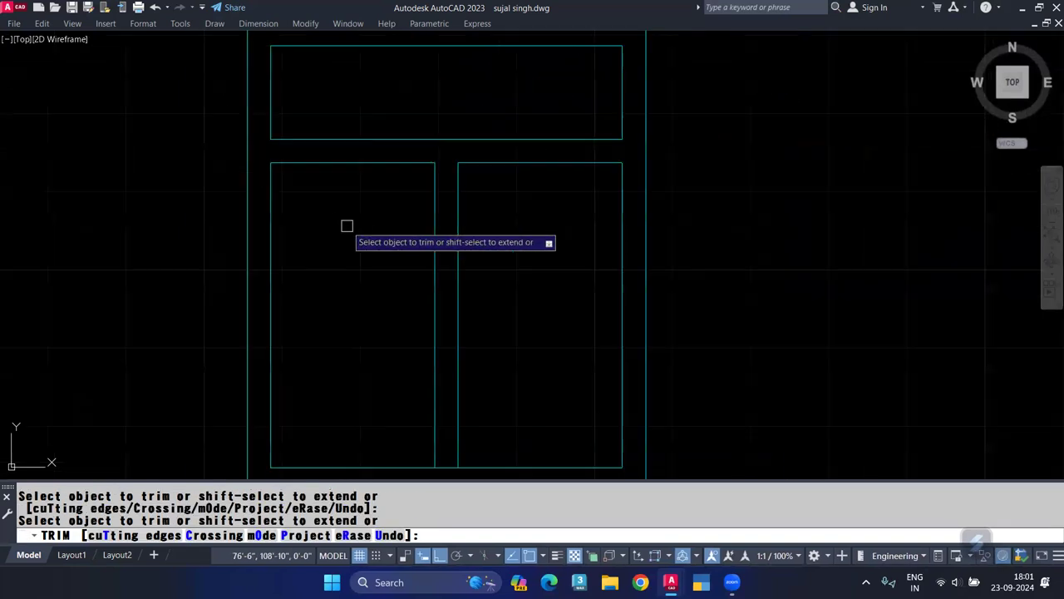
{"action": "key", "text": "Escape"}
{"action": "scroll", "coordinate": [350, 240], "scroll_direction": "down", "scroll_amount": 2}
{"action": "left_click", "coordinate": [281, 120]}
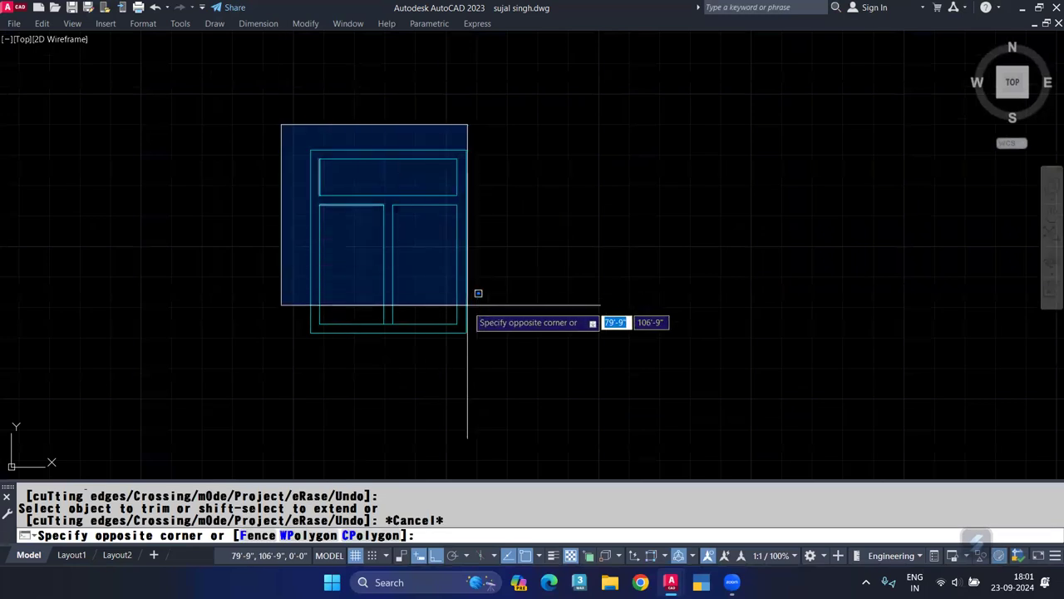
{"action": "left_click", "coordinate": [506, 353]}
{"action": "type", "text": "j"}
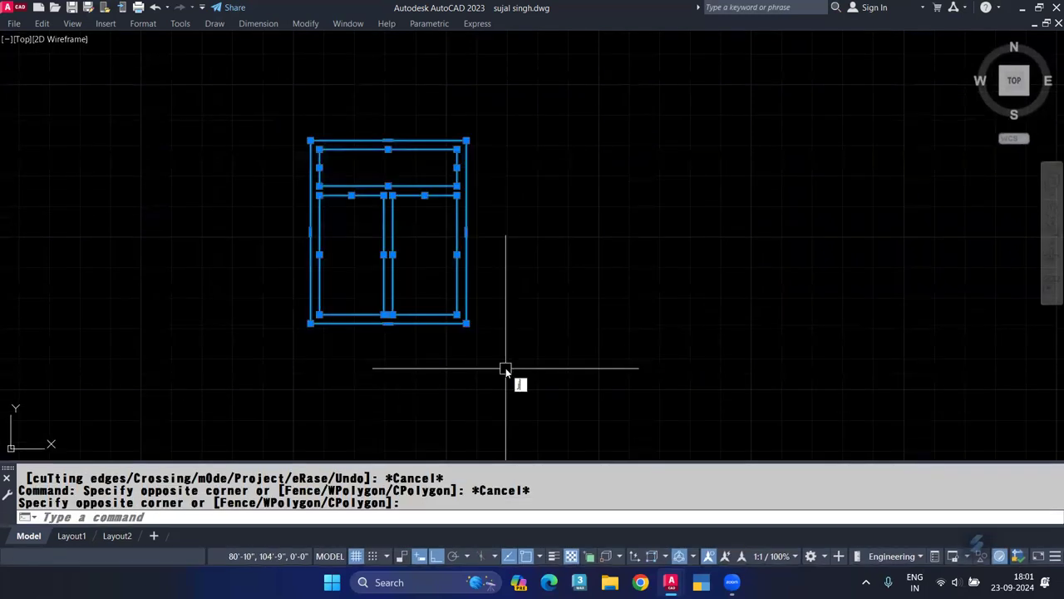
{"action": "key", "text": "Return"}
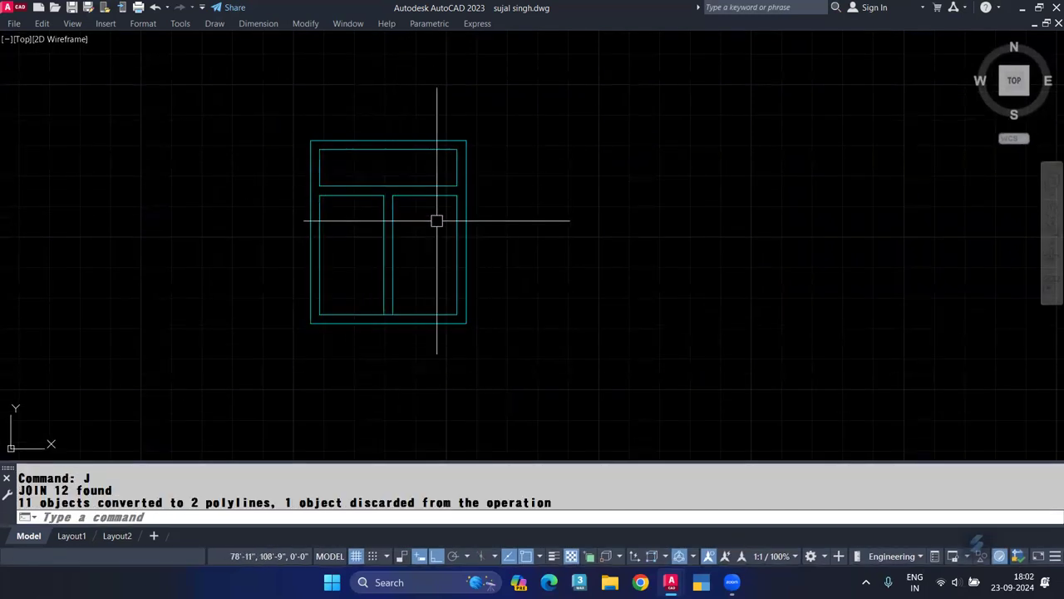
Window-select the frame lines again and JOIN them into closed transom and pane outlines.
{"action": "scroll", "coordinate": [386, 166], "scroll_direction": "up", "scroll_amount": 2}
{"action": "scroll", "coordinate": [384, 167], "scroll_direction": "up", "scroll_amount": 2}
{"action": "middle_click_drag", "start_coordinate": [386, 449], "coordinate": [430, 216]}
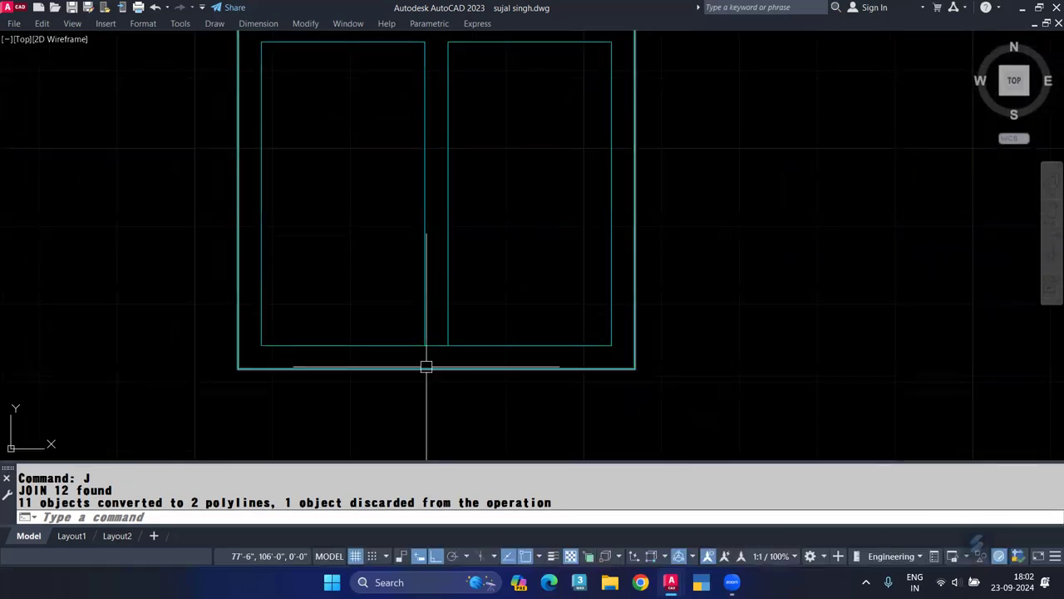
{"action": "type", "text": "tr"}
{"action": "key", "text": "Return"}
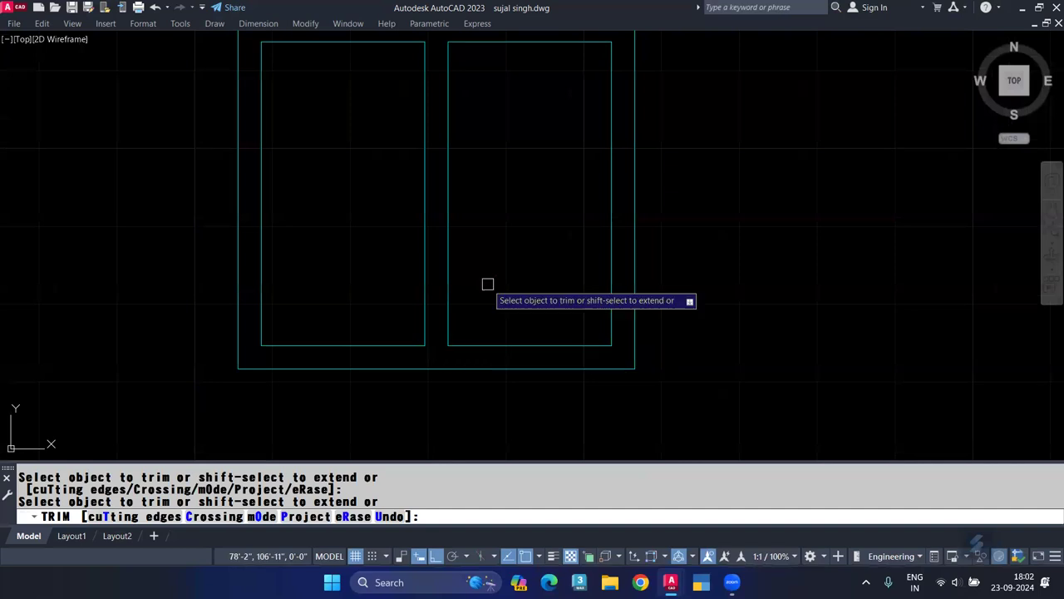
{"action": "key", "text": "Escape"}
{"action": "scroll", "coordinate": [486, 256], "scroll_direction": "down", "scroll_amount": 3}
{"action": "middle_click_drag", "start_coordinate": [487, 256], "coordinate": [487, 364]}
{"action": "left_click", "coordinate": [358, 196]}
{"action": "left_click", "coordinate": [565, 441]}
{"action": "type", "text": "j"}
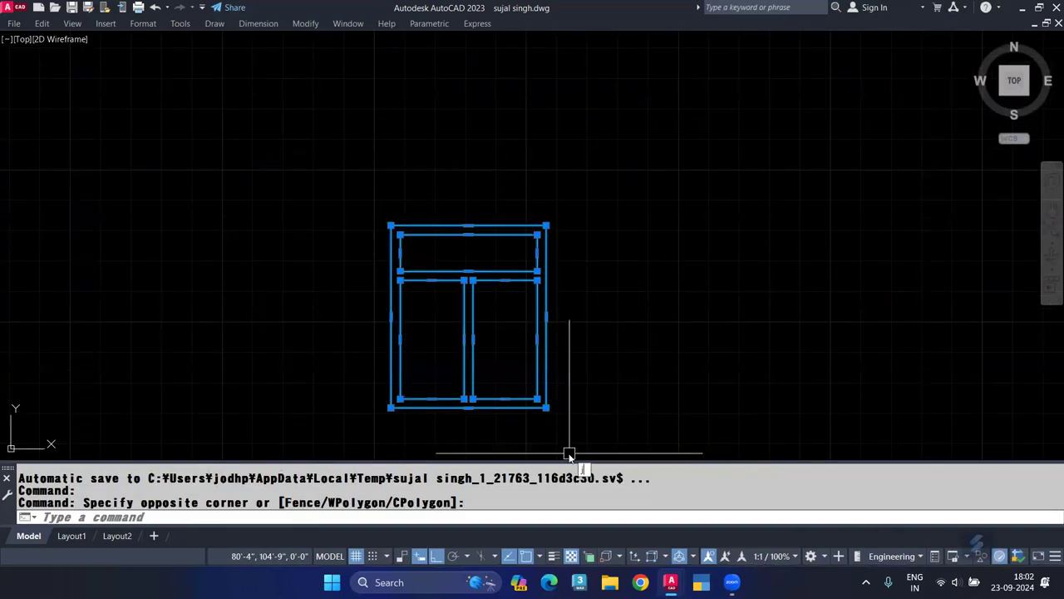
{"action": "key", "text": "Return"}
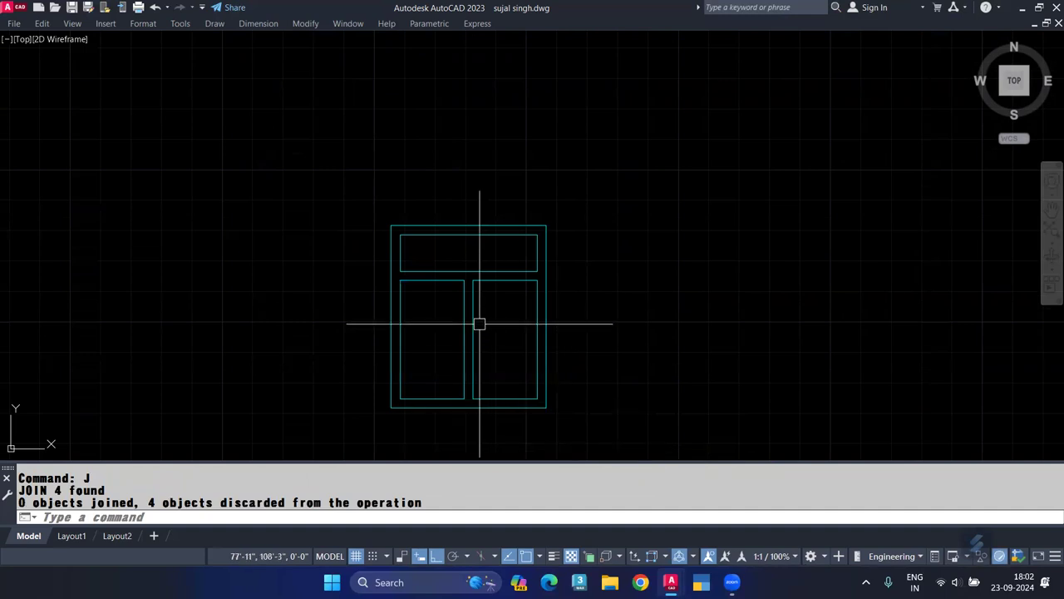
{"action": "scroll", "coordinate": [427, 207], "scroll_direction": "up", "scroll_amount": 4}
{"action": "middle_click_drag", "start_coordinate": [490, 342], "coordinate": [477, 246]}
Offset the transom, right pane and left pane rectangles 0.5 inward.
{"action": "type", "text": "o"}
{"action": "key", "text": "Return"}
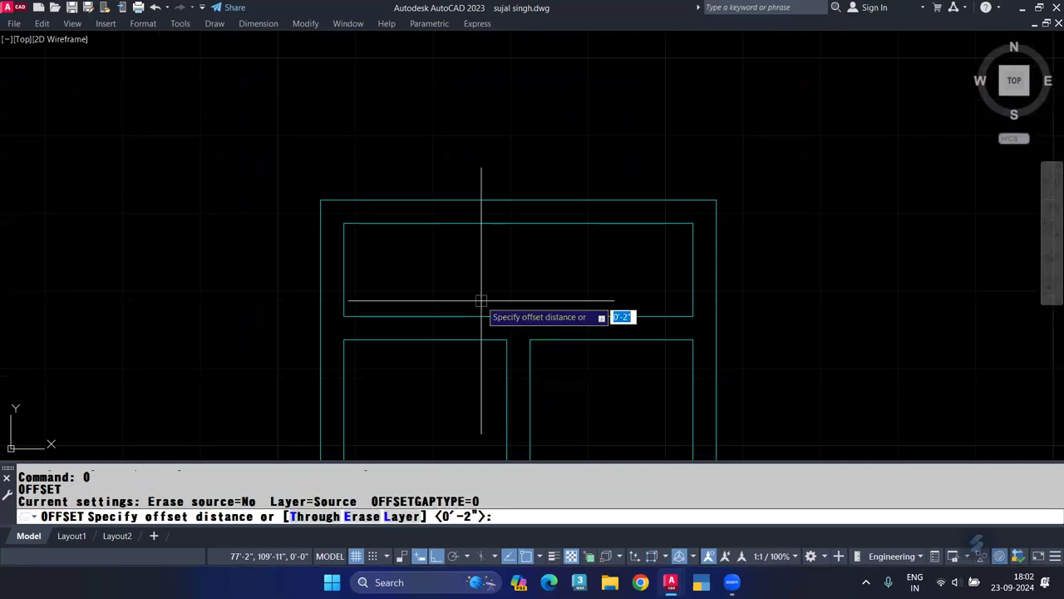
{"action": "key", "text": "BackSpace"}
{"action": "type", "text": ".5"}
{"action": "key", "text": "Return"}
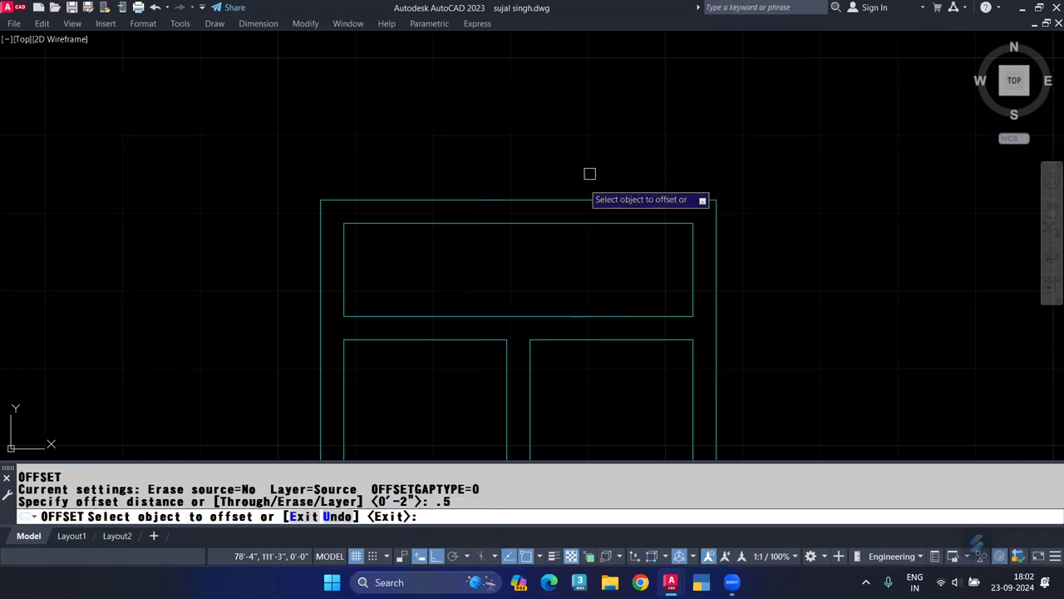
{"action": "left_click", "coordinate": [589, 223]}
{"action": "left_click", "coordinate": [587, 254]}
{"action": "left_click", "coordinate": [608, 341]}
{"action": "left_click", "coordinate": [582, 354]}
{"action": "left_click", "coordinate": [471, 341]}
{"action": "left_click", "coordinate": [476, 389]}
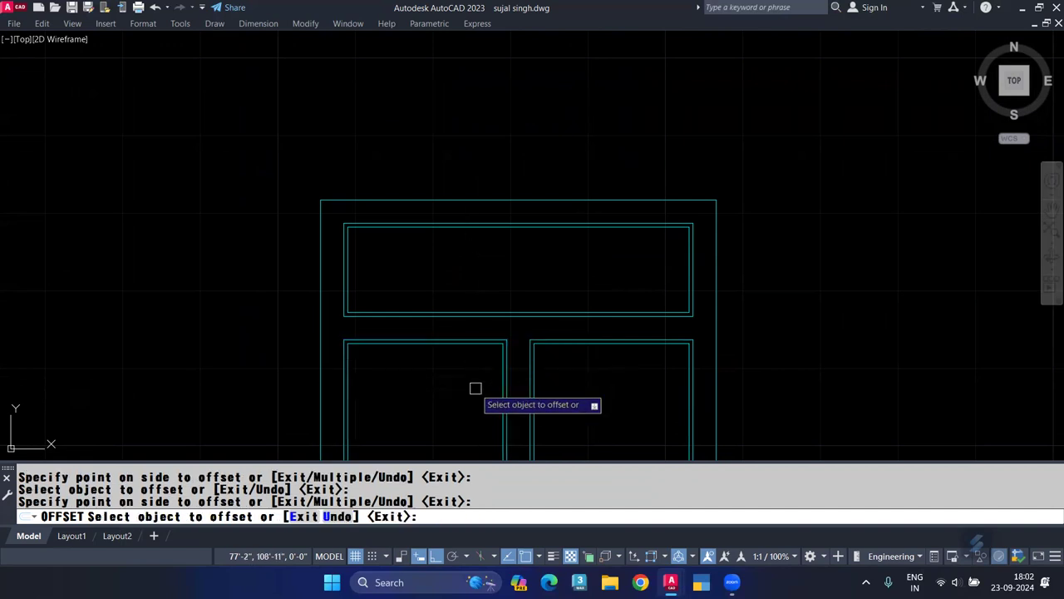
{"action": "key", "text": "Return"}
Switch to the southwest isometric view with -V and SW.
{"action": "middle_click_drag", "start_coordinate": [622, 444], "coordinate": [620, 295]}
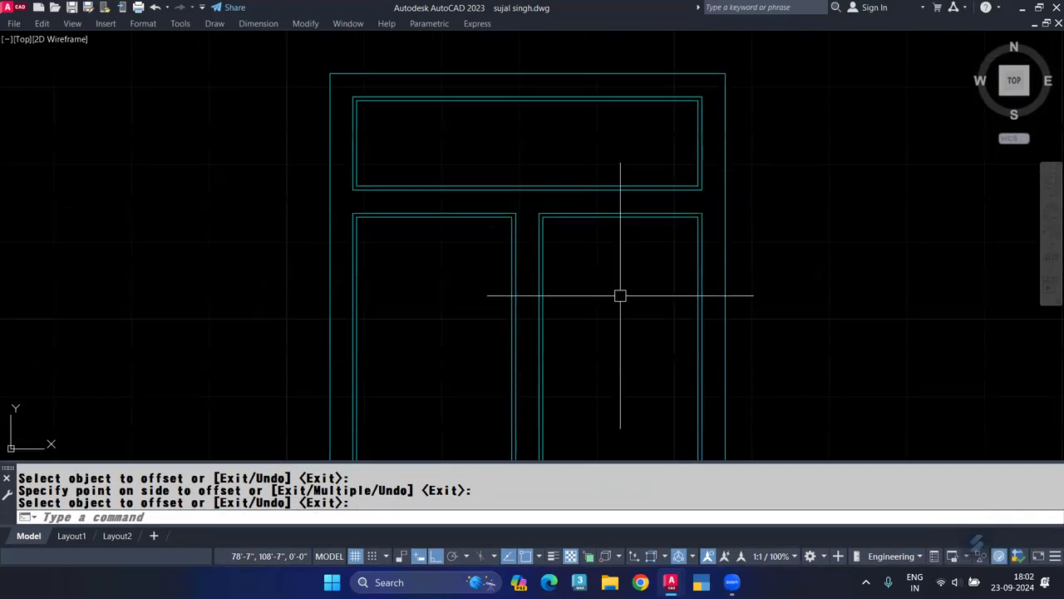
{"action": "type", "text": "-v"}
{"action": "key", "text": "Return"}
{"action": "type", "text": "sw"}
{"action": "key", "text": "Return"}
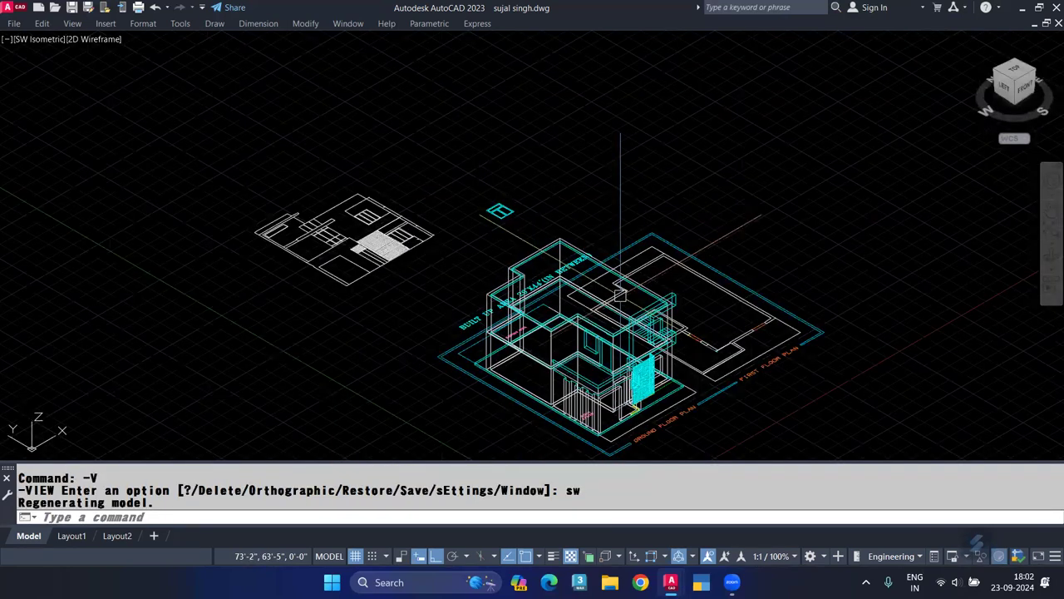
Shade the model with edges using SHADE and zoom in on the window.
{"action": "type", "text": "shade"}
{"action": "key", "text": "Return"}
{"action": "scroll", "coordinate": [497, 196], "scroll_direction": "up", "scroll_amount": 5}
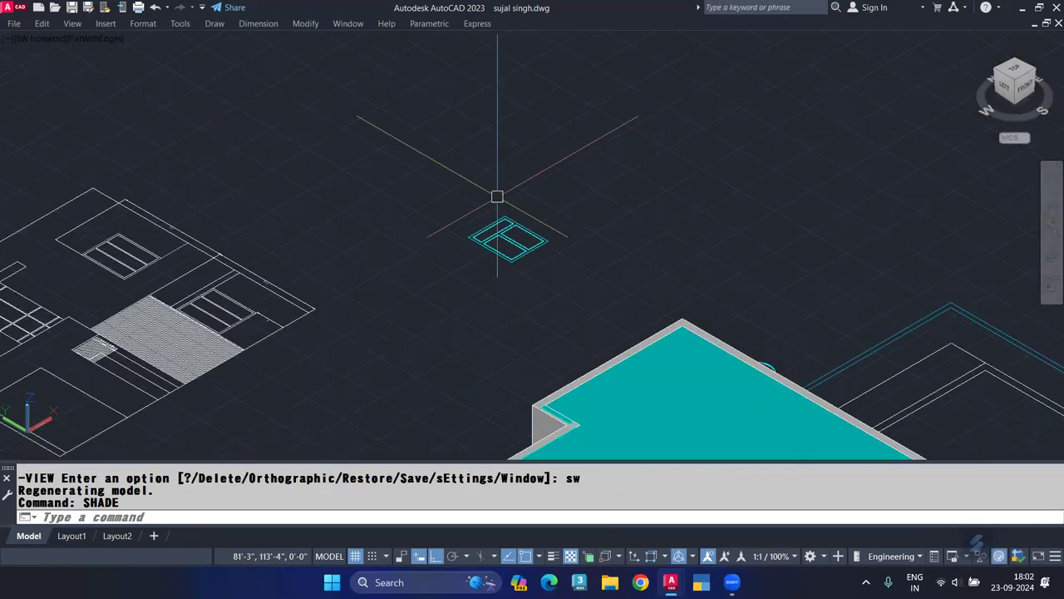
{"action": "scroll", "coordinate": [503, 241], "scroll_direction": "up", "scroll_amount": 10}
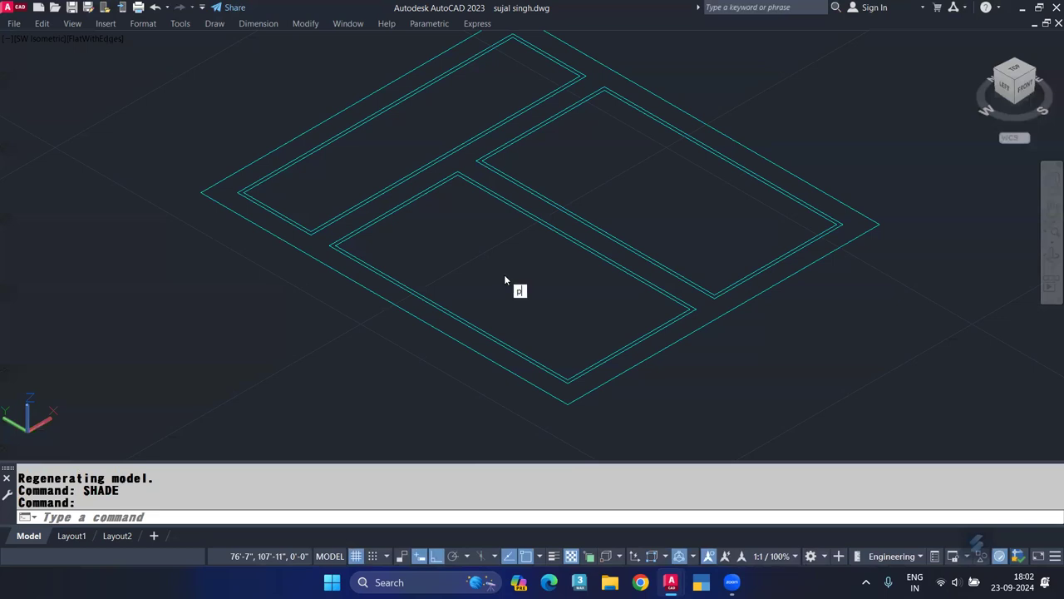
Extrude the window frame area into a solid with PRESSPULL.
{"action": "type", "text": "pre"}
{"action": "left_click", "coordinate": [549, 317]}
{"action": "left_click", "coordinate": [321, 246]}
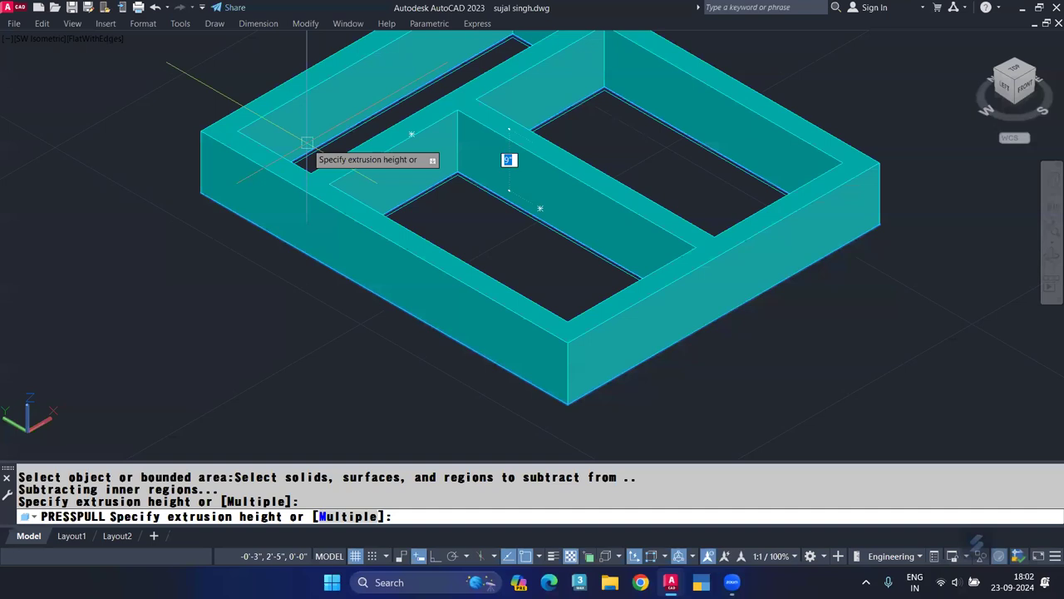
Press-pull the wall layout to a height of 2, then hide the resulting solid.
{"action": "type", "text": "2"}
{"action": "key", "text": "Return"}
{"action": "key", "text": "Return"}
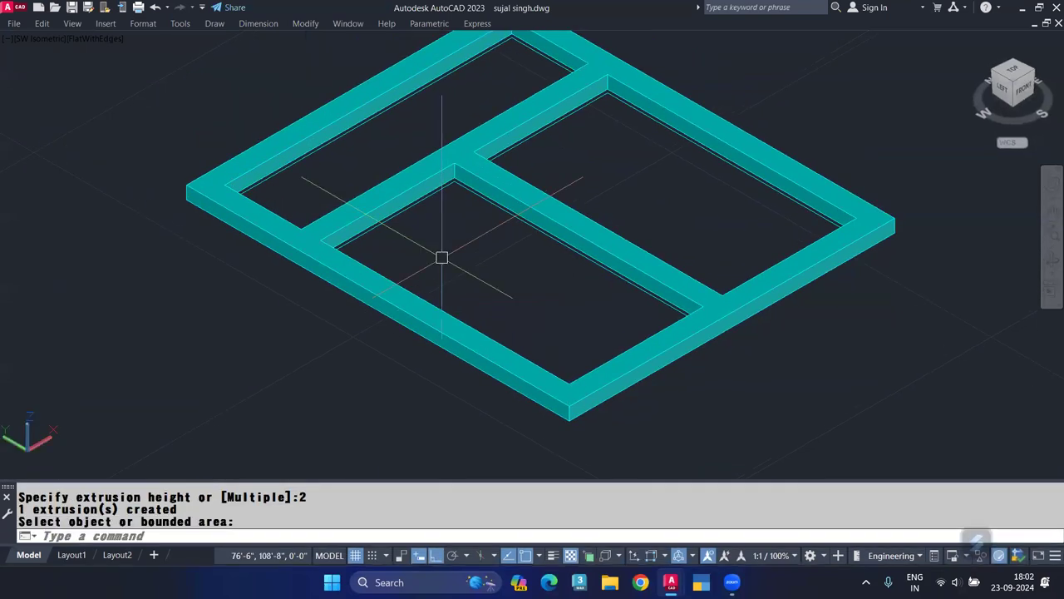
{"action": "key", "text": "Escape"}
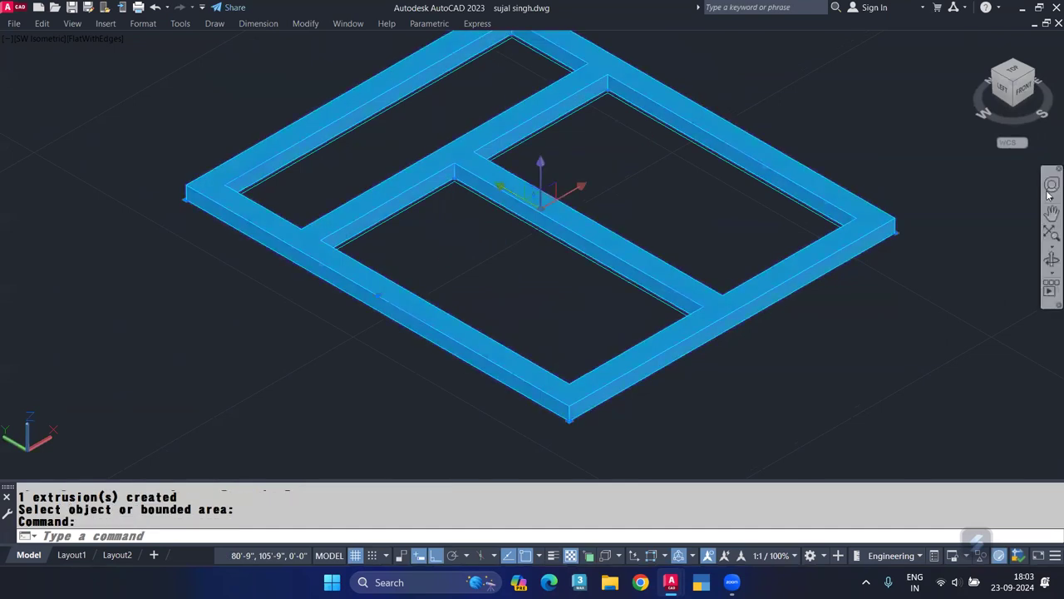
{"action": "type", "text": "hideo"}
{"action": "key", "text": "Return"}
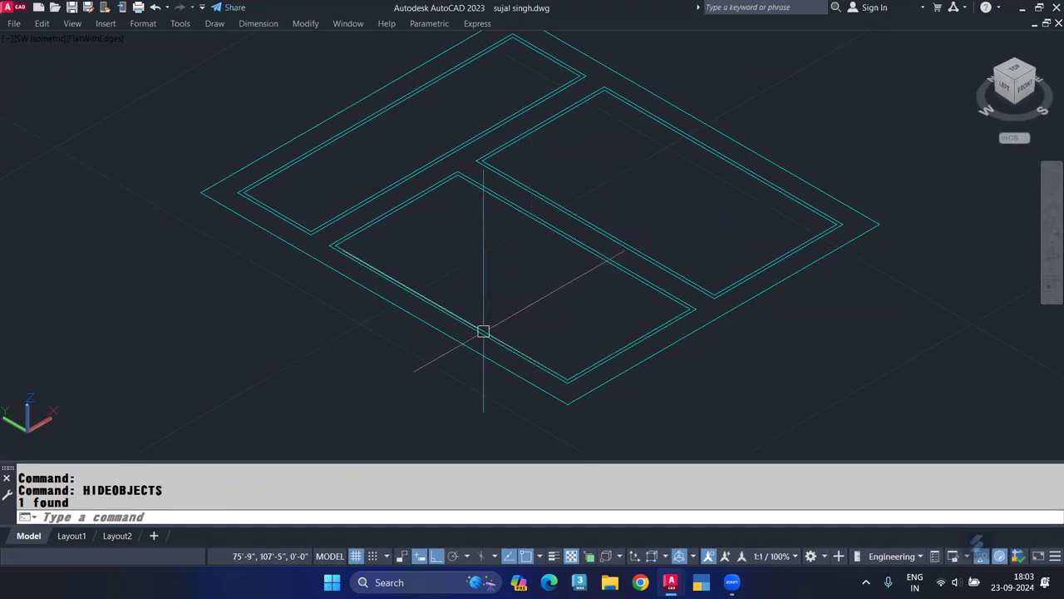
Pan the floor plan into position and set PICKBOX to 2.
{"action": "type", "text": "p"}
{"action": "key", "text": "Return"}
{"action": "scroll", "coordinate": [488, 289], "scroll_direction": "up", "scroll_amount": 1}
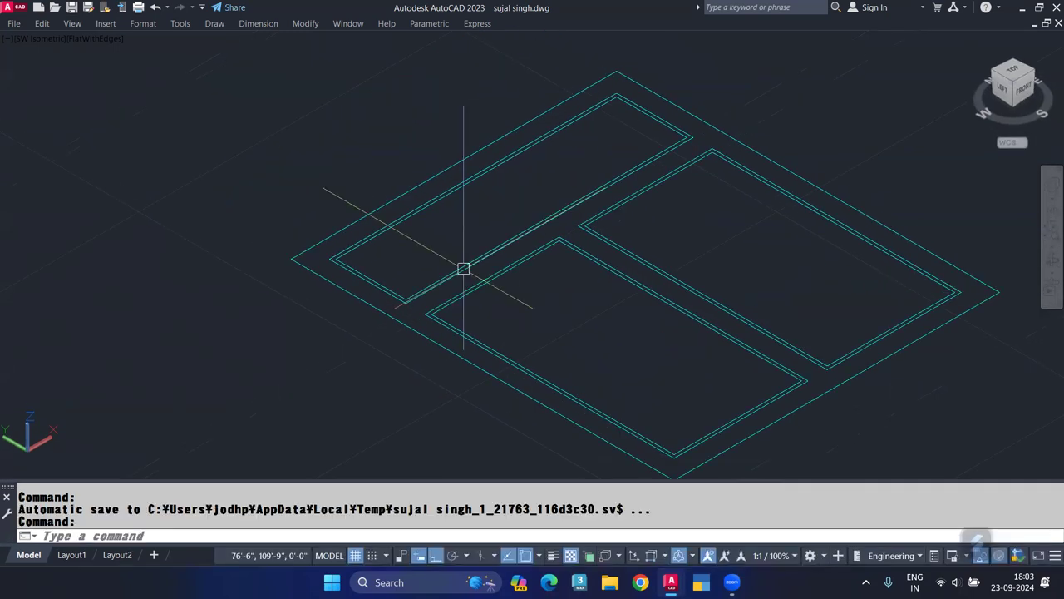
{"action": "scroll", "coordinate": [463, 269], "scroll_direction": "up", "scroll_amount": 1}
{"action": "scroll", "coordinate": [479, 281], "scroll_direction": "up", "scroll_amount": 1}
{"action": "mouse_move", "coordinate": [471, 304]}
{"action": "left_mouse_down"}
{"action": "mouse_move", "coordinate": [380, 370]}
{"action": "mouse_move", "coordinate": [285, 399]}
{"action": "mouse_move", "coordinate": [280, 414]}
{"action": "left_mouse_up"}
{"action": "key", "text": "Escape"}
{"action": "type", "text": "PICK"}
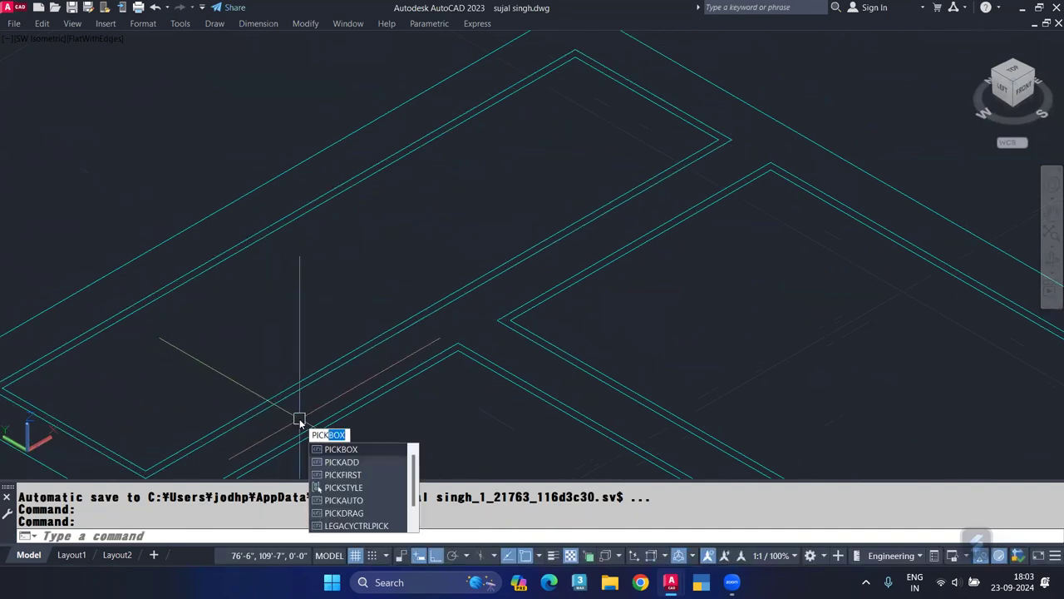
{"action": "left_click", "coordinate": [349, 449]}
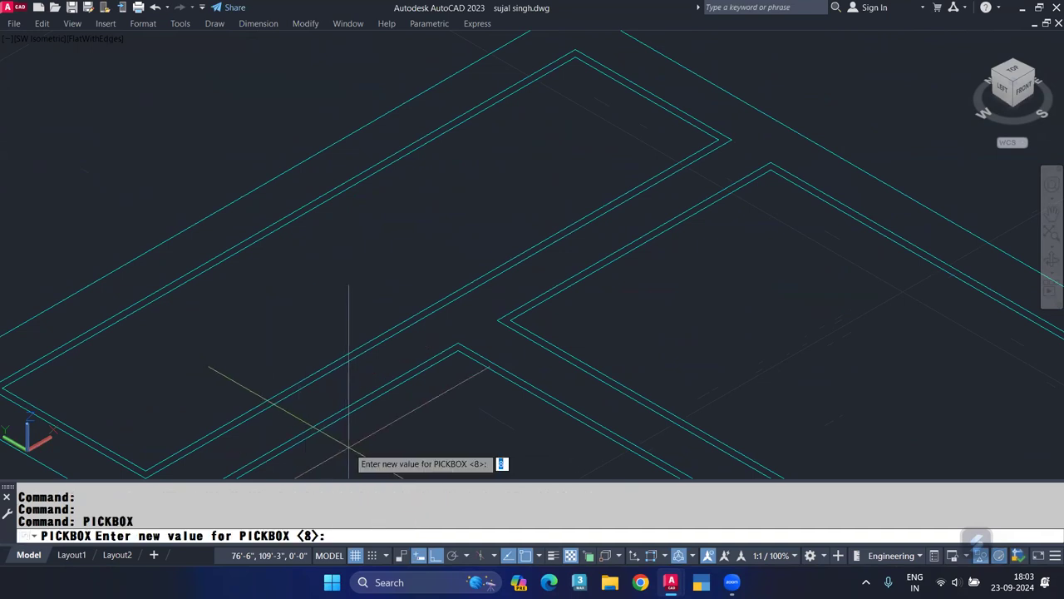
{"action": "key", "text": "Return"}
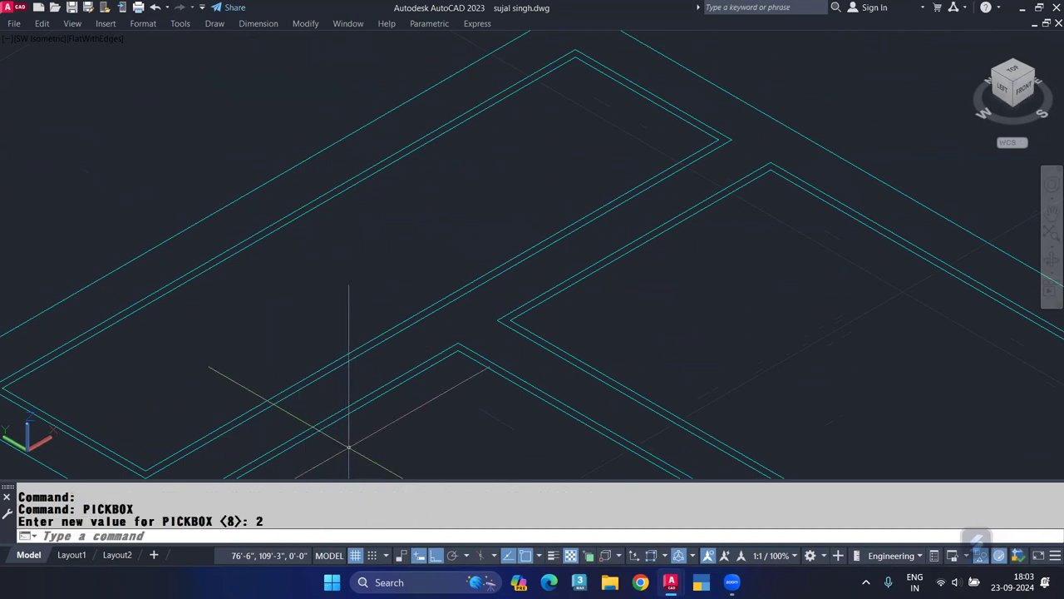
Press-pull the upper-left and lower-left room wall strips to a height of 0.75.
{"action": "type", "text": "press"}
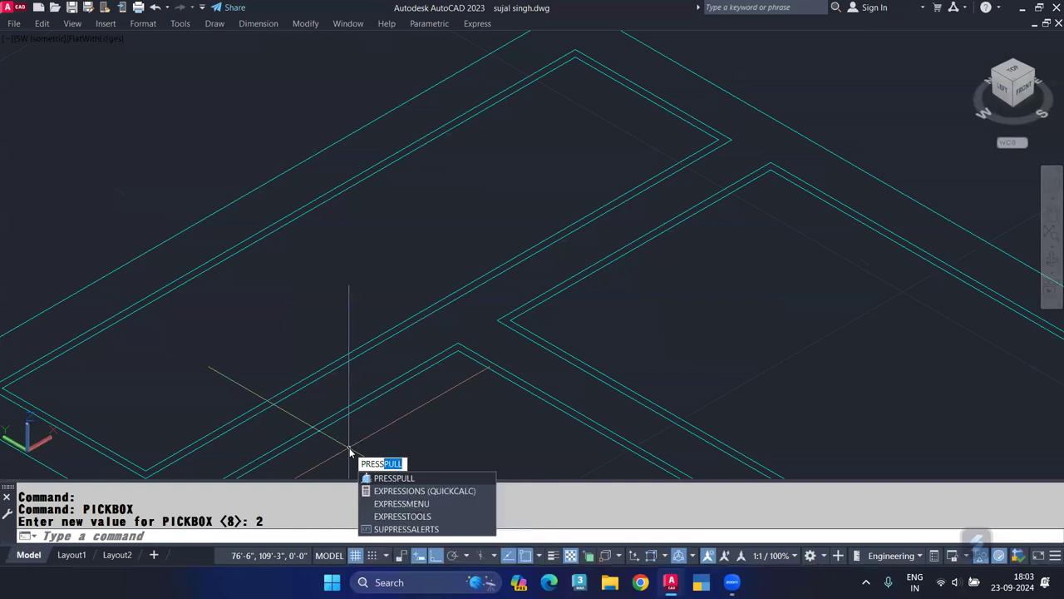
{"action": "left_click", "coordinate": [386, 479]}
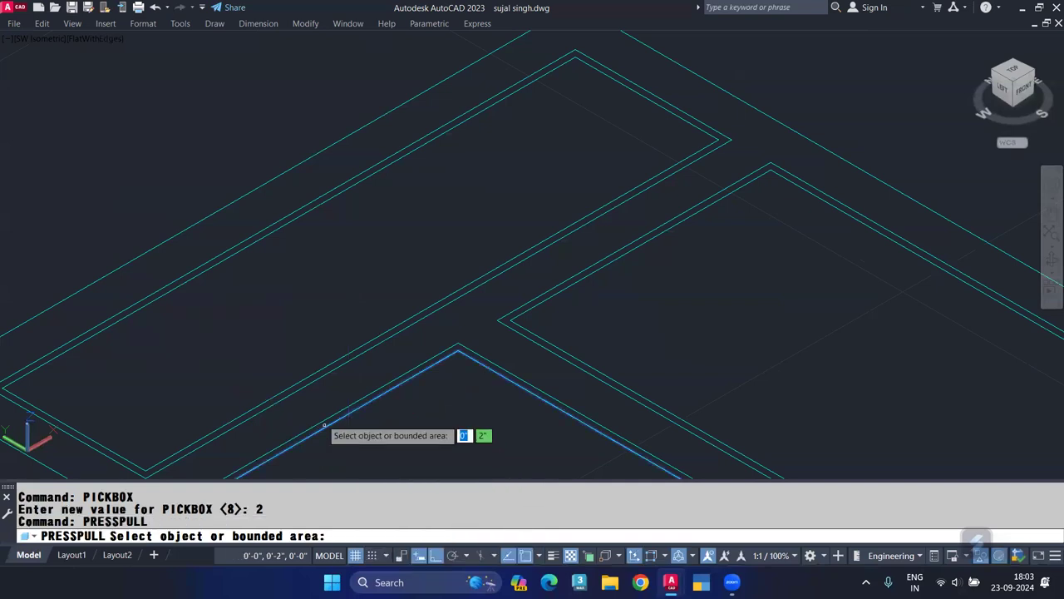
{"action": "left_click", "coordinate": [305, 380]}
{"action": "left_click", "coordinate": [305, 380]}
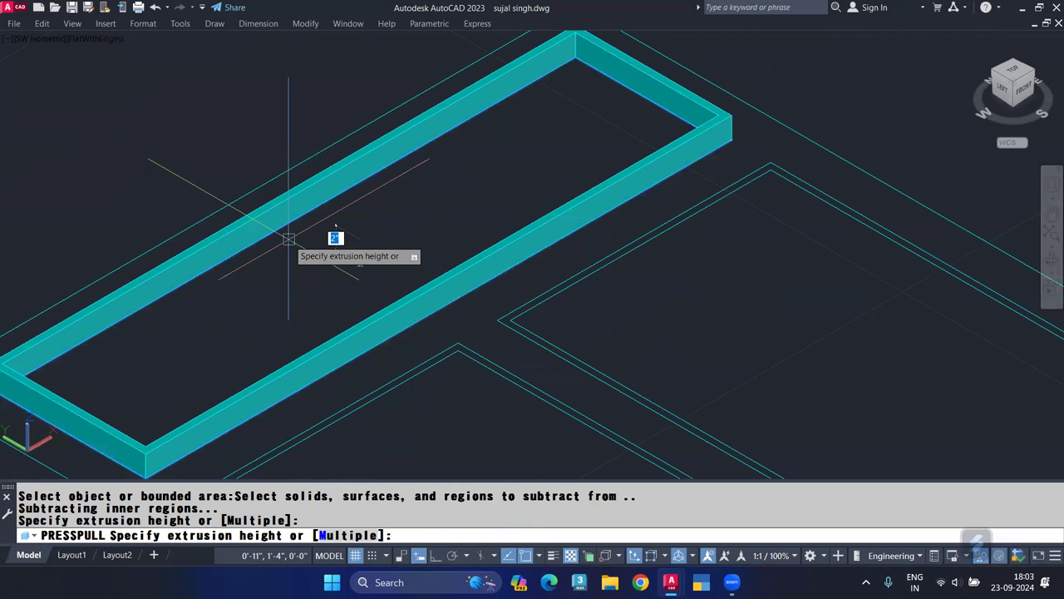
{"action": "key", "text": "BackSpace"}
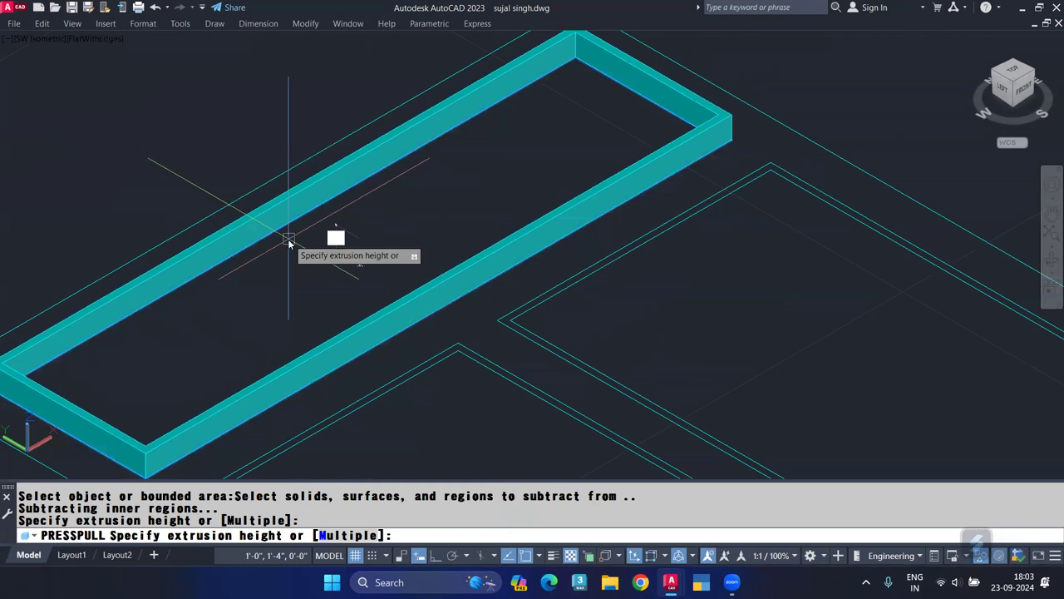
{"action": "type", "text": ".75"}
{"action": "key", "text": "Return"}
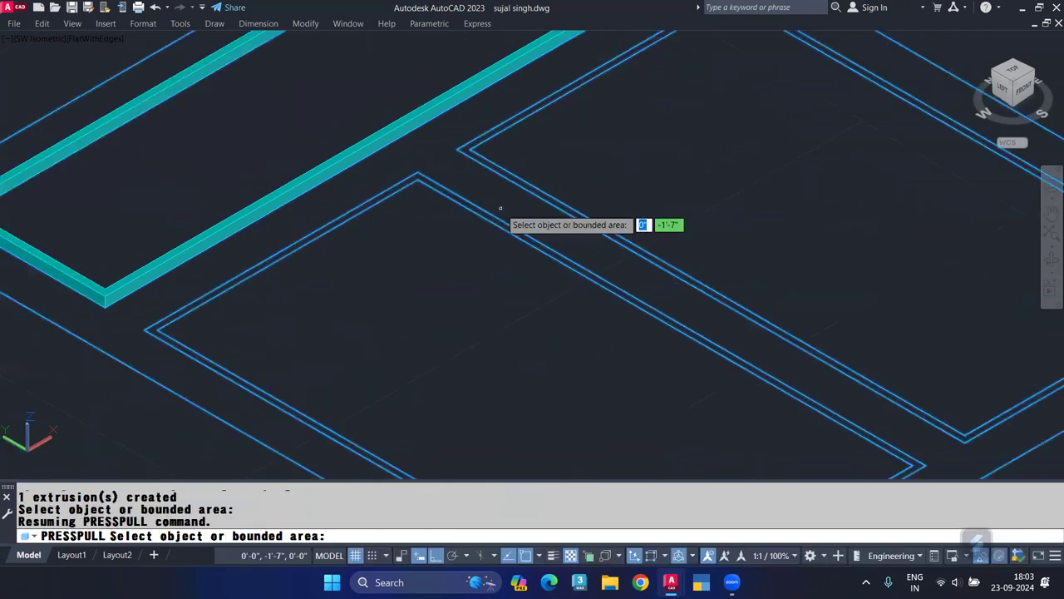
{"action": "scroll", "coordinate": [594, 284], "scroll_direction": "down", "scroll_amount": 5}
{"action": "scroll", "coordinate": [594, 284], "scroll_direction": "up", "scroll_amount": 2}
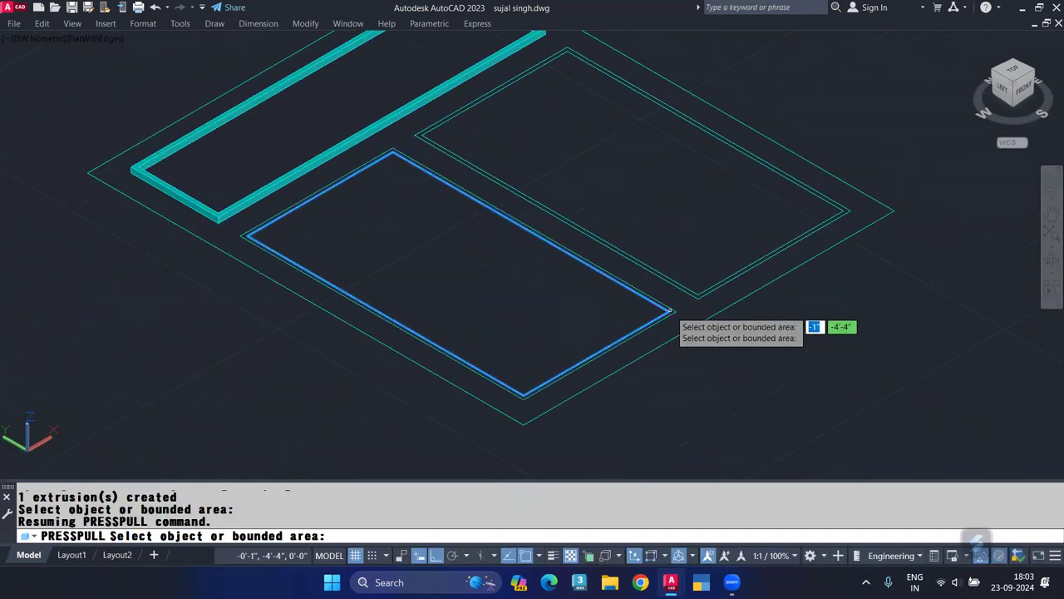
{"action": "left_click", "coordinate": [666, 309]}
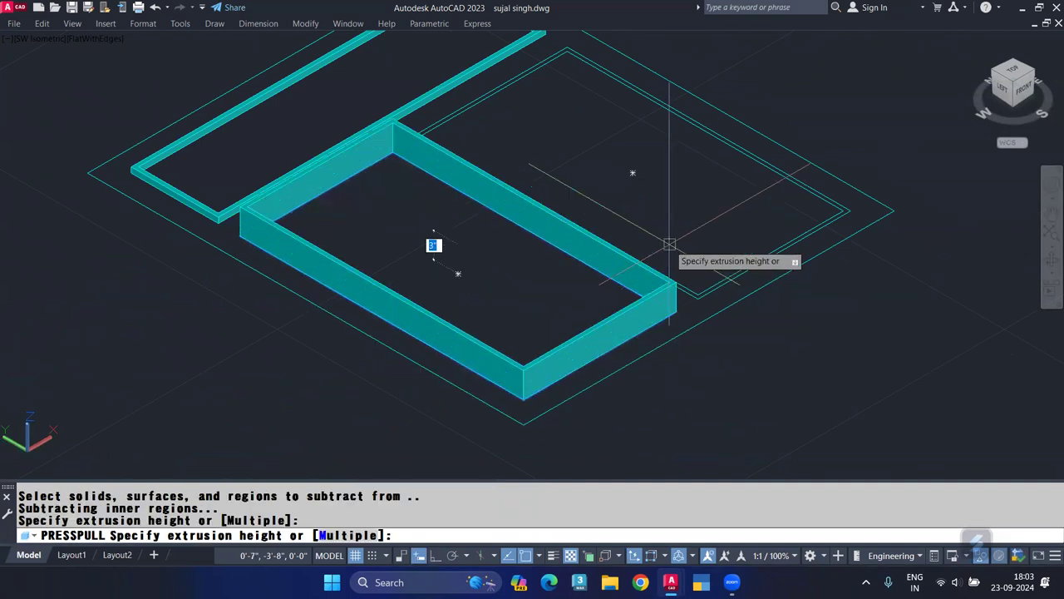
{"action": "key", "text": "Return"}
{"action": "key", "text": "Return"}
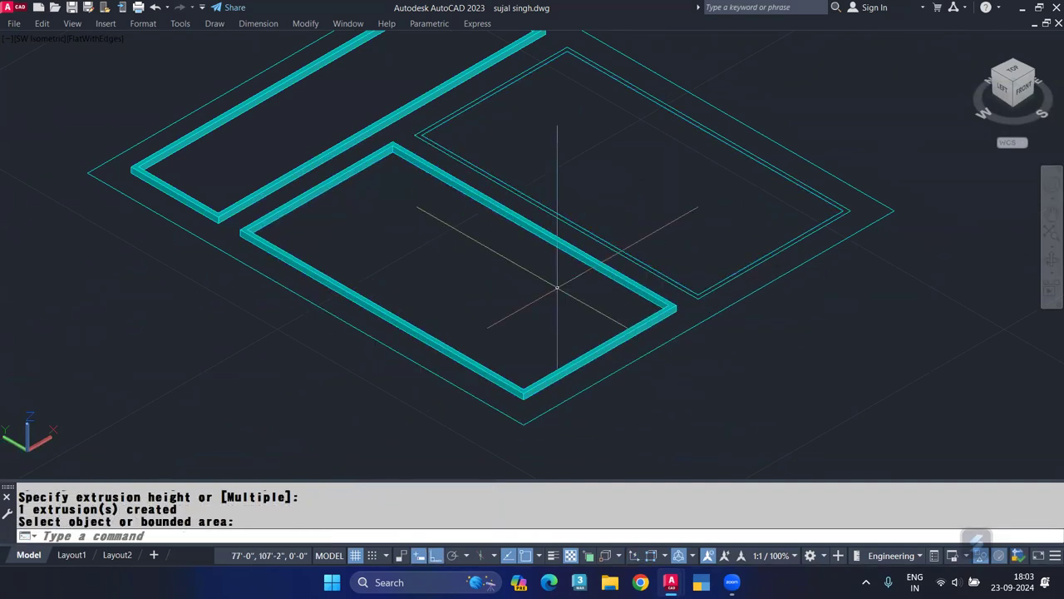
{"action": "middle_click_drag", "start_coordinate": [558, 290], "coordinate": [580, 261], "text": "shift"}
{"action": "key", "text": "Return"}
Mirror the lower-left wall frame to the right room, keeping the original.
{"action": "left_click", "coordinate": [580, 261]}
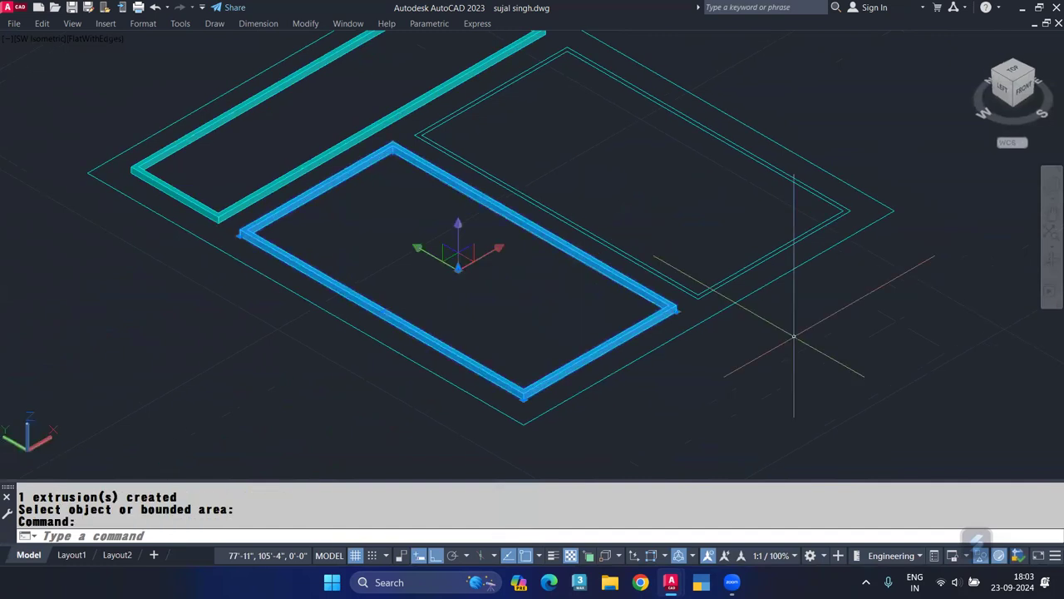
{"action": "type", "text": "N"}
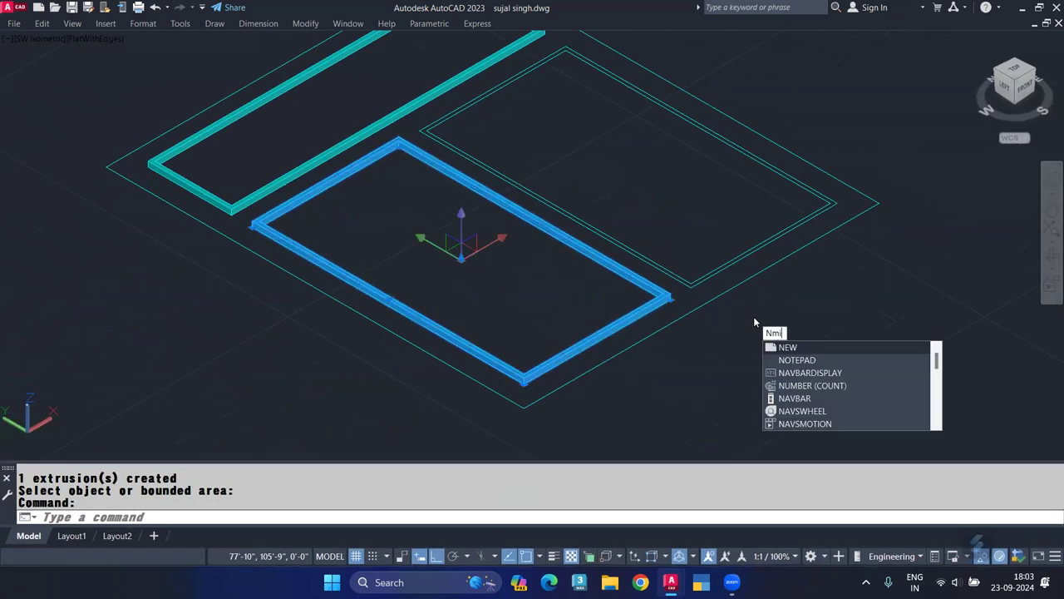
{"action": "key", "text": "BackSpace"}
{"action": "key", "text": "BackSpace"}
{"action": "key", "text": "BackSpace"}
{"action": "type", "text": "mi"}
{"action": "key", "text": "Return"}
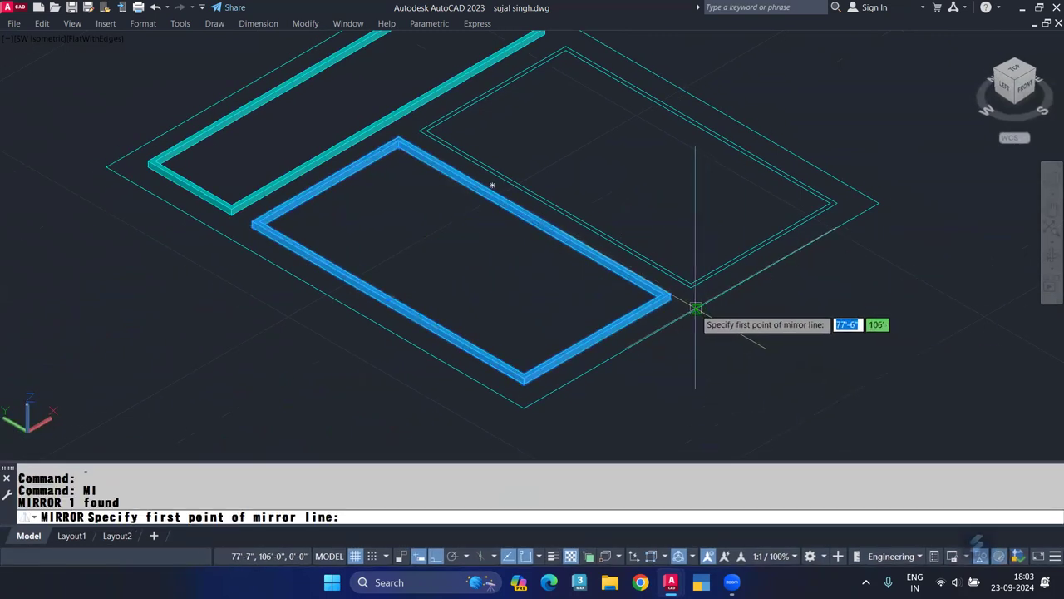
{"action": "left_click", "coordinate": [696, 308]}
{"action": "left_click", "coordinate": [494, 182]}
{"action": "key", "text": "Return"}
{"action": "middle_click_drag", "start_coordinate": [380, 344], "coordinate": [468, 381]}
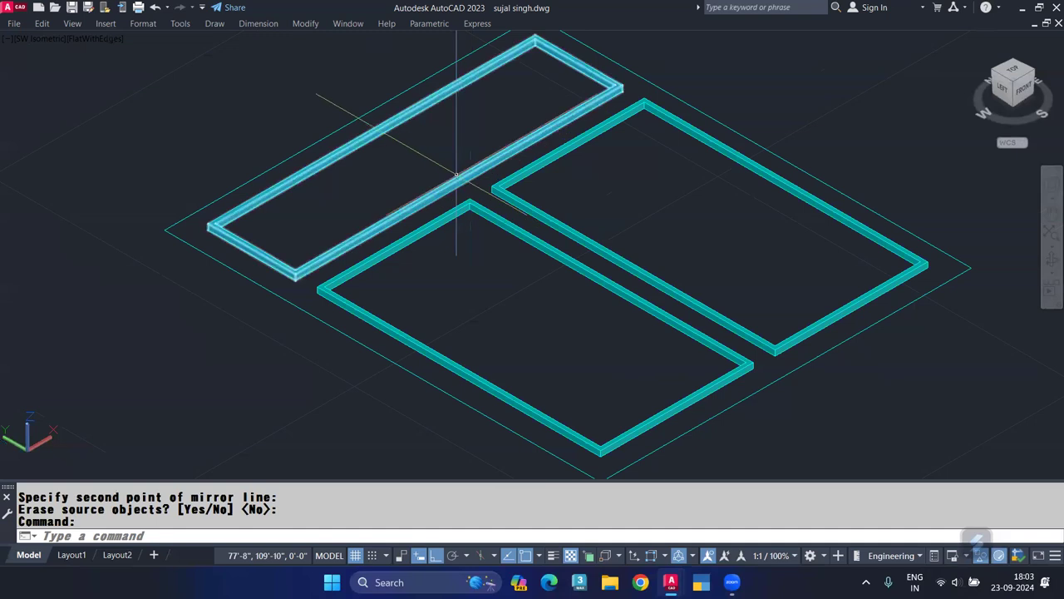
Select the upper-left, lower-left and right wall frames.
{"action": "left_click", "coordinate": [411, 121]}
{"action": "left_click", "coordinate": [399, 237]}
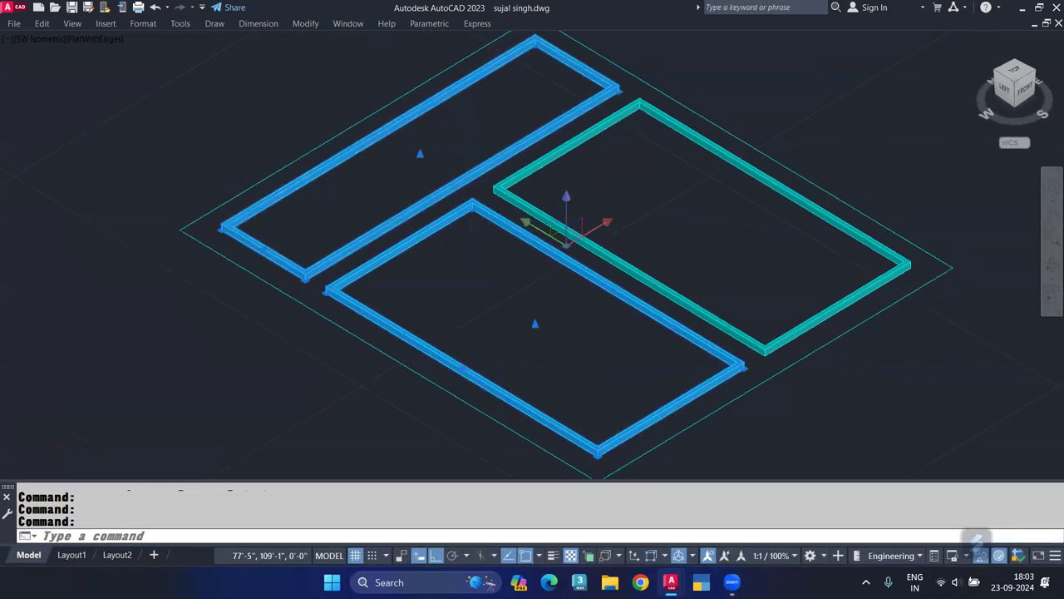
{"action": "left_click", "coordinate": [595, 239]}
Hide the three wall frames and select the inner room outlines.
{"action": "type", "text": "hid"}
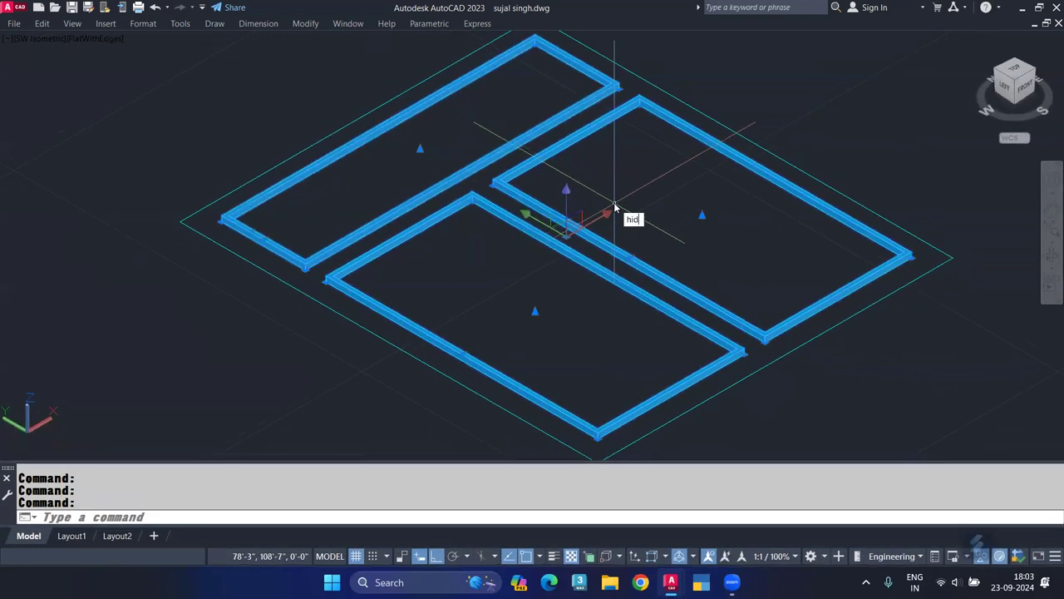
{"action": "type", "text": "eobj"}
{"action": "key", "text": "Return"}
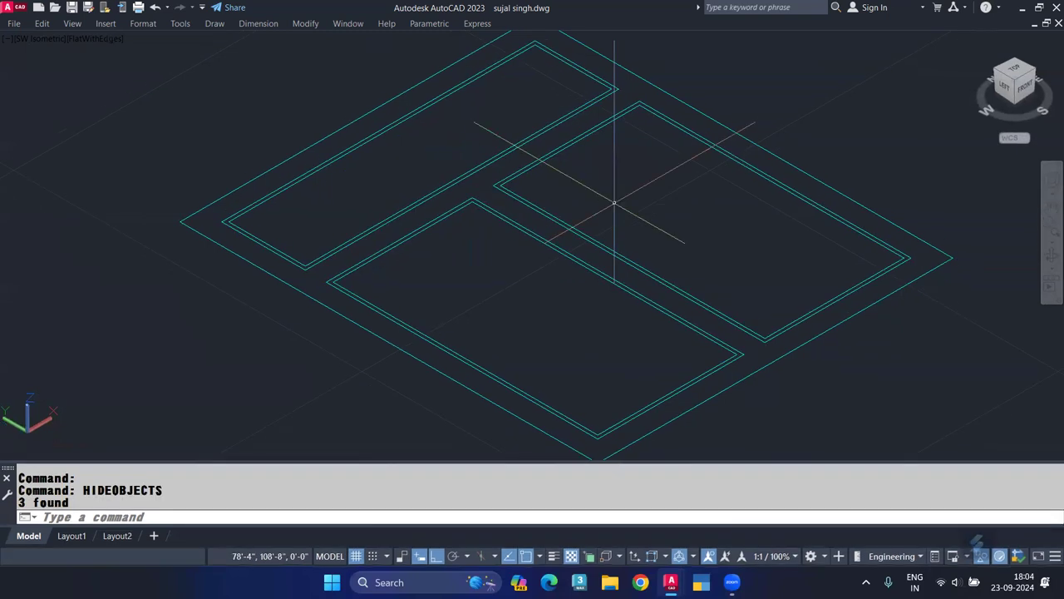
{"action": "scroll", "coordinate": [537, 163], "scroll_direction": "up", "scroll_amount": 2}
{"action": "left_click", "coordinate": [503, 191]}
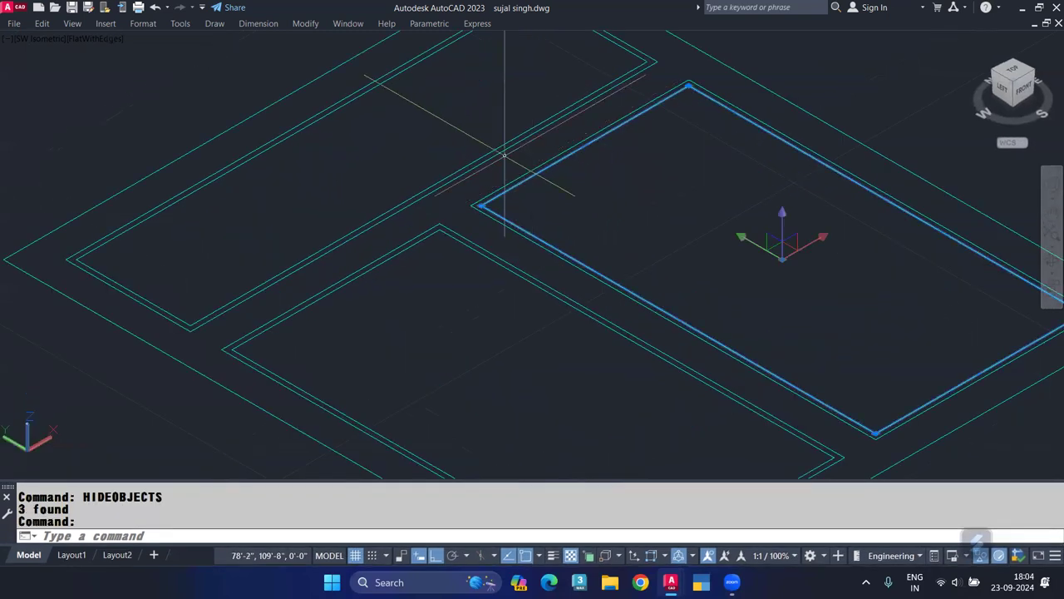
{"action": "left_click", "coordinate": [472, 162]}
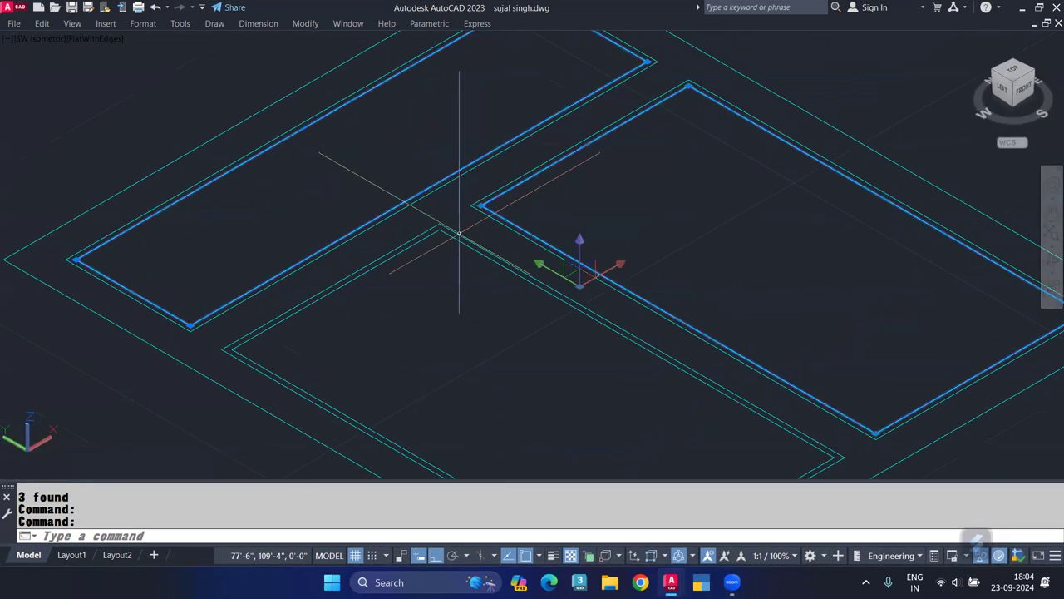
{"action": "scroll", "coordinate": [471, 237], "scroll_direction": "up", "scroll_amount": 5}
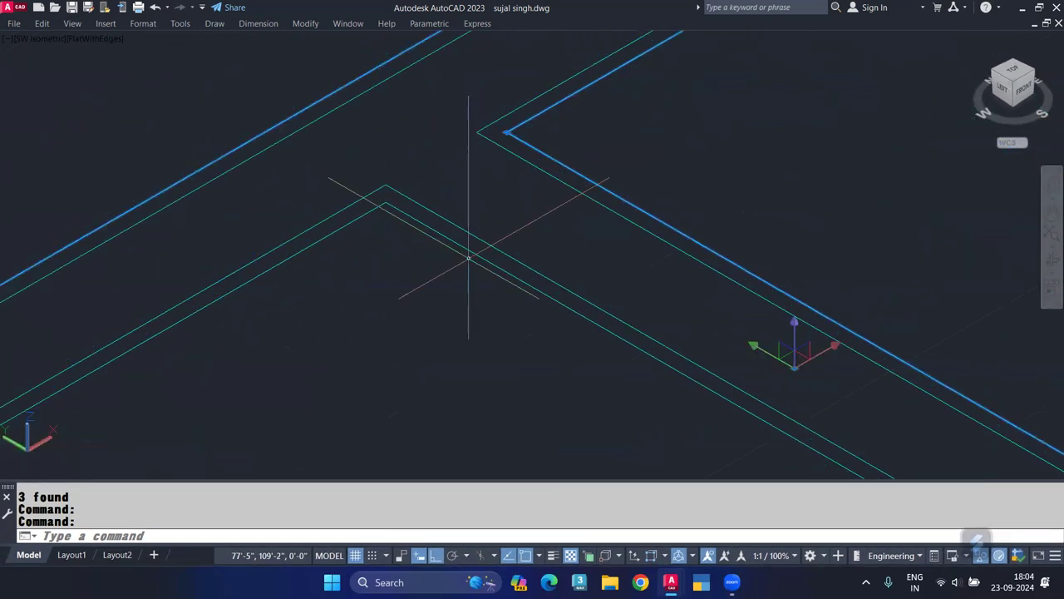
{"action": "scroll", "coordinate": [425, 251], "scroll_direction": "down", "scroll_amount": 4}
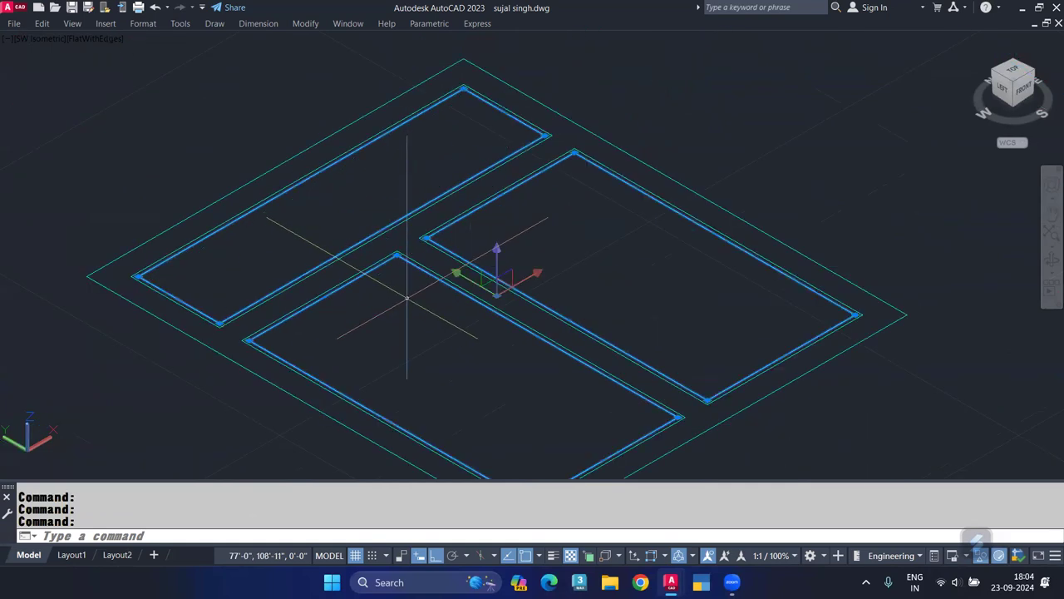
Extrude the room outlines into 0.25-high floor slabs, then restore the hidden objects.
{"action": "type", "text": "ext"}
{"action": "key", "text": "Return"}
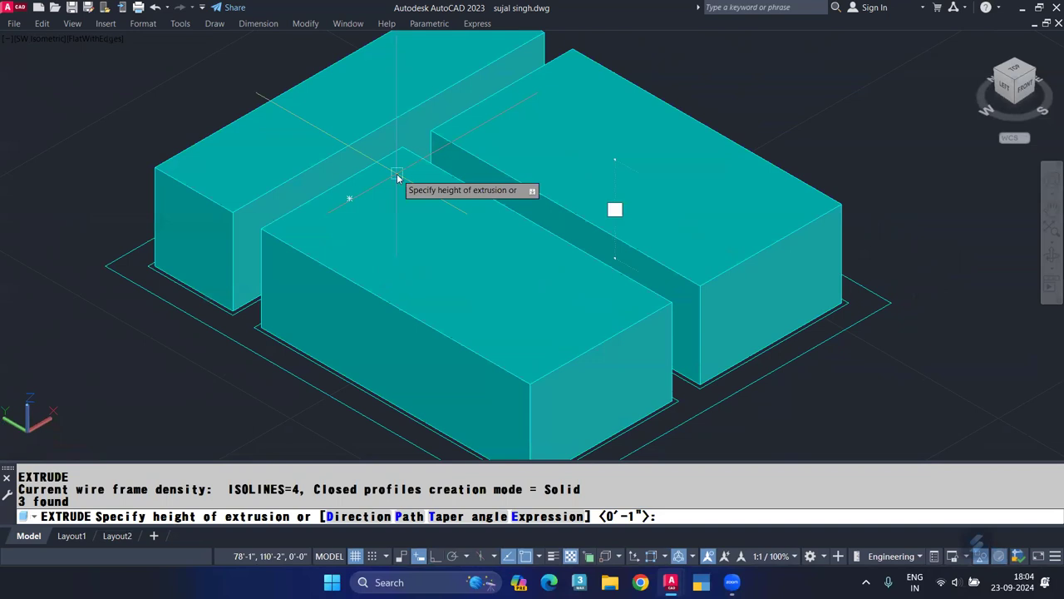
{"action": "type", "text": "25"}
{"action": "key", "text": "Return"}
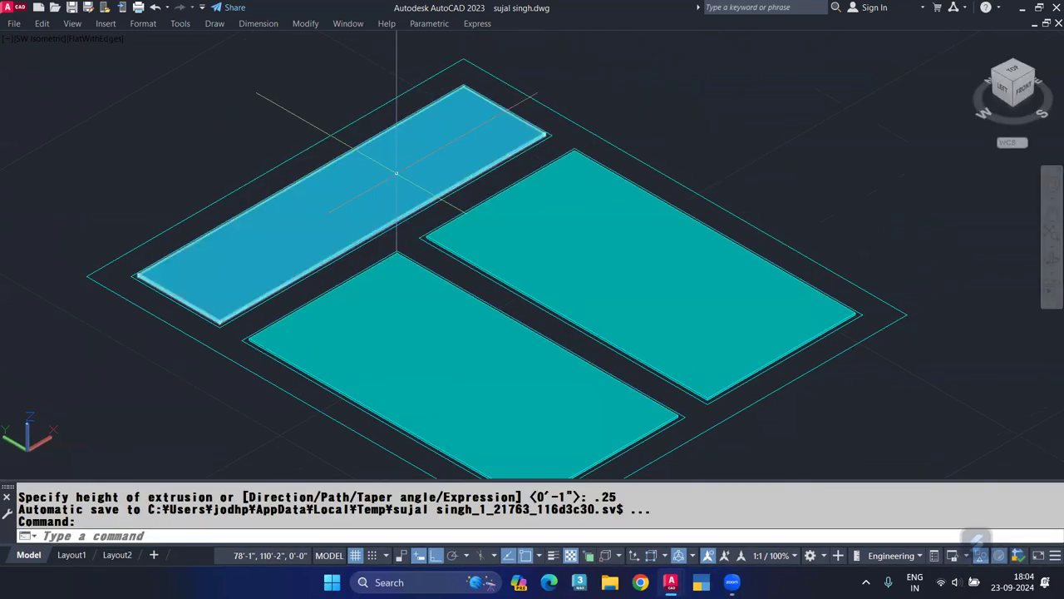
{"action": "key", "text": "Escape"}
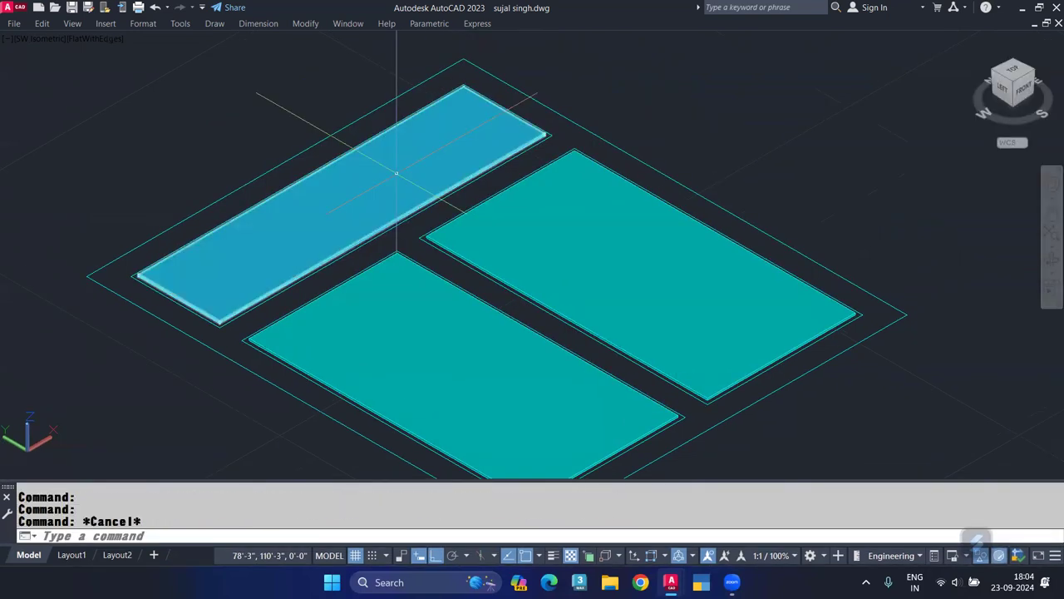
{"action": "type", "text": "unhide"}
{"action": "key", "text": "Return"}
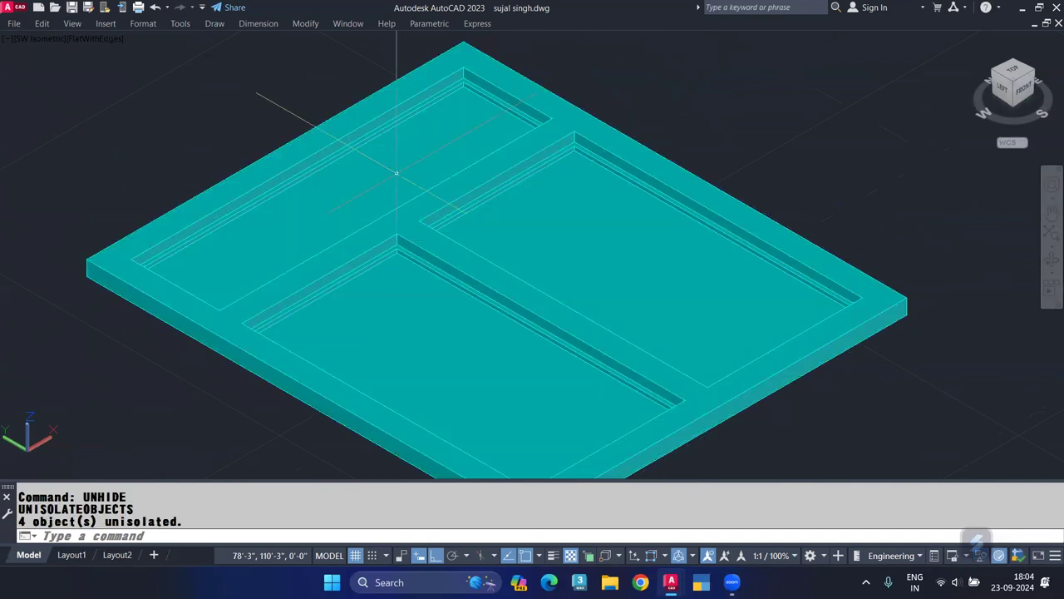
Move the right, lower-left and upper-left pane faces up .25 with the gizmo.
{"action": "left_click", "coordinate": [707, 259]}
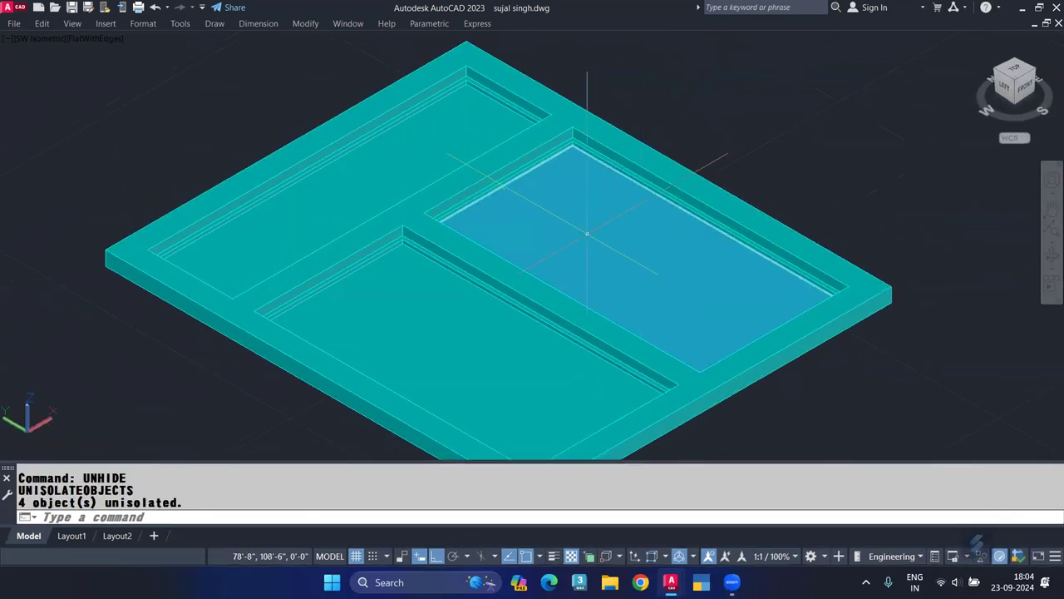
{"action": "left_click", "coordinate": [503, 303]}
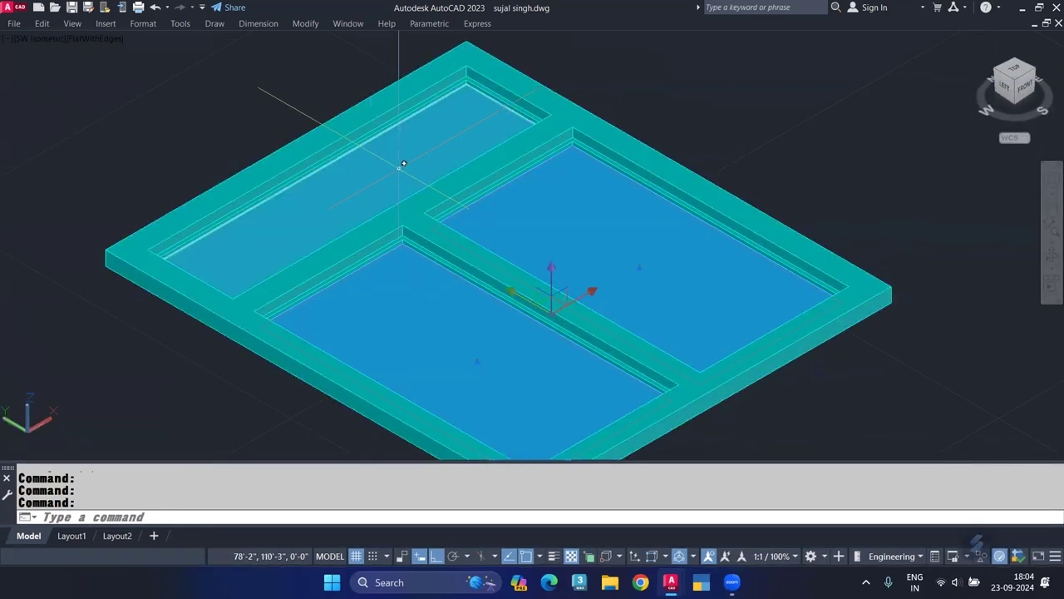
{"action": "left_click", "coordinate": [395, 169]}
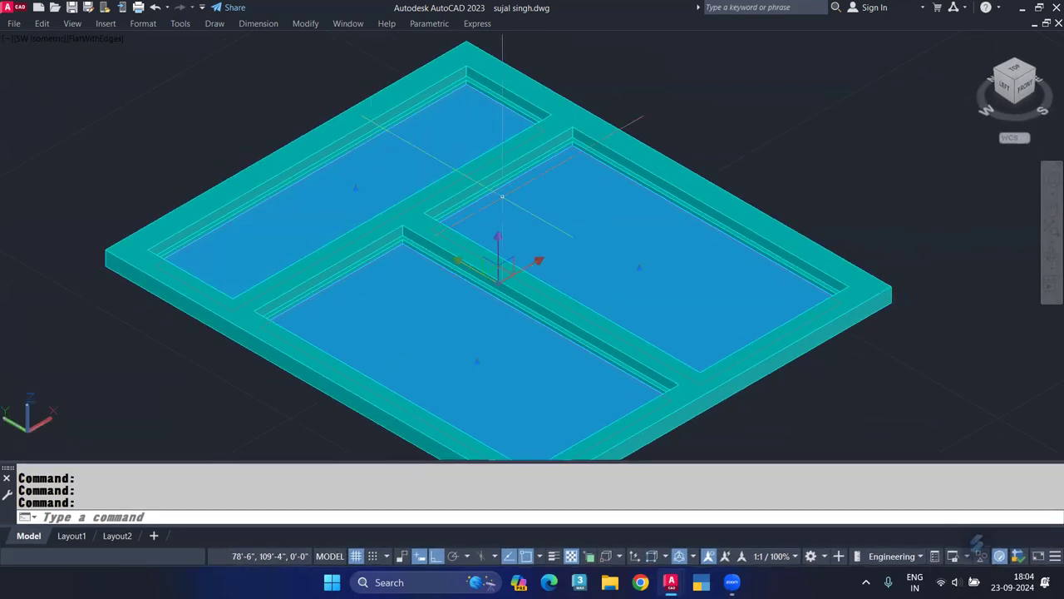
{"action": "left_click", "coordinate": [497, 279]}
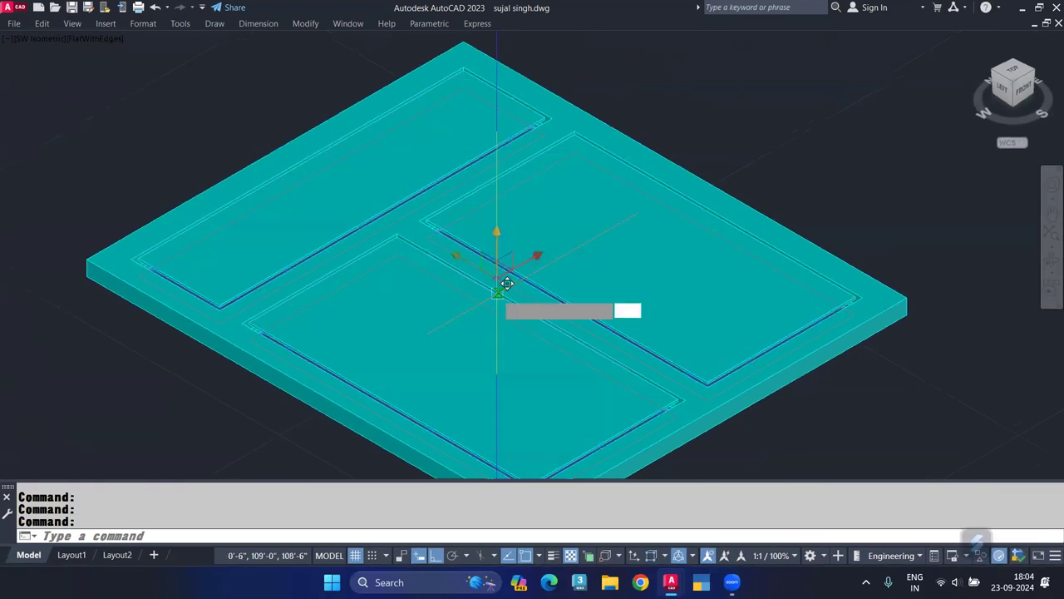
{"action": "type", "text": ".2"}
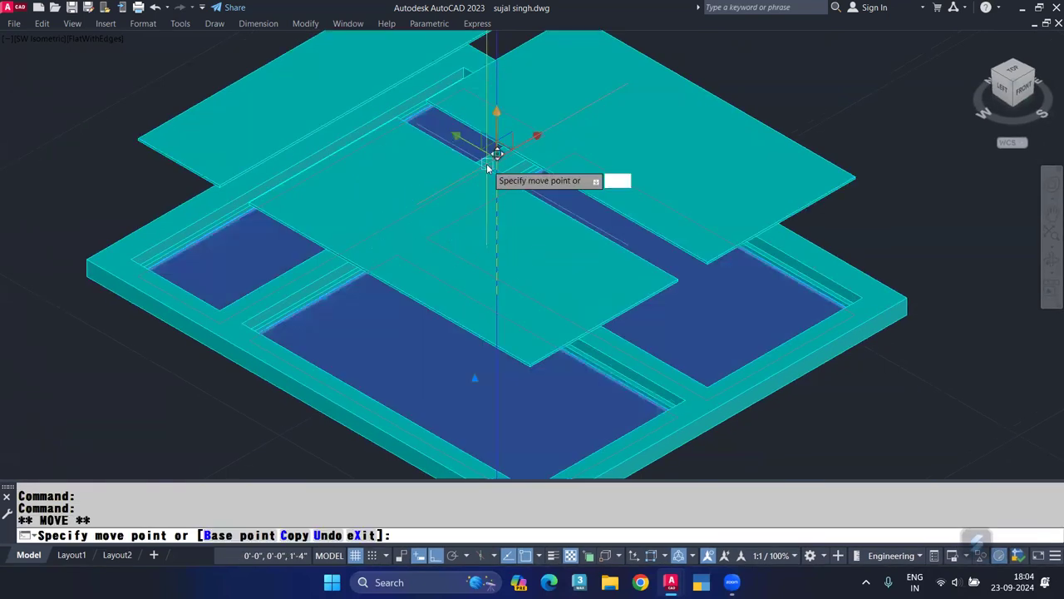
{"action": "key", "text": "Return"}
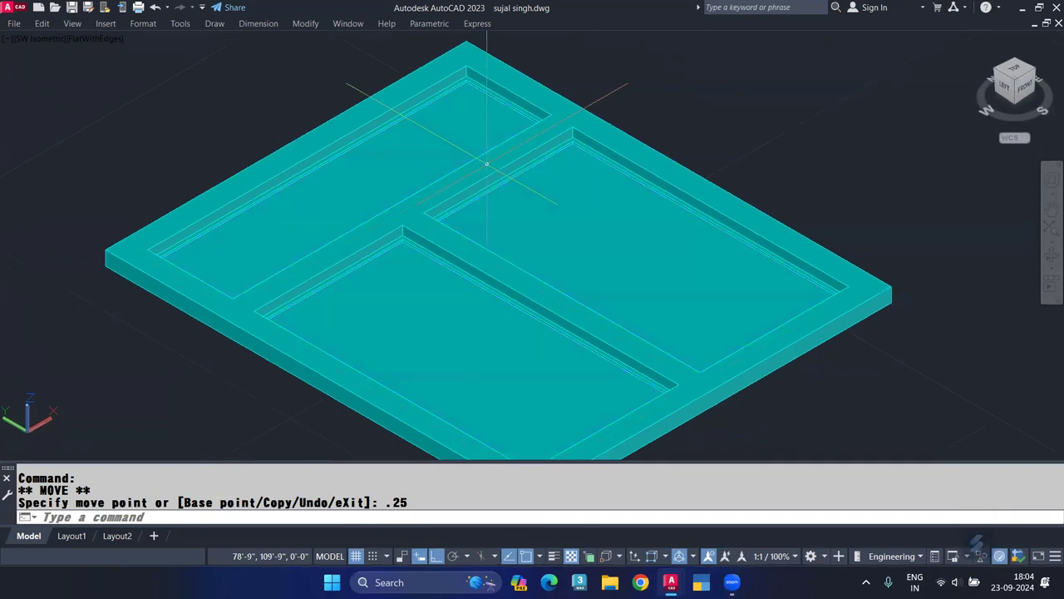
{"action": "key", "text": "Escape"}
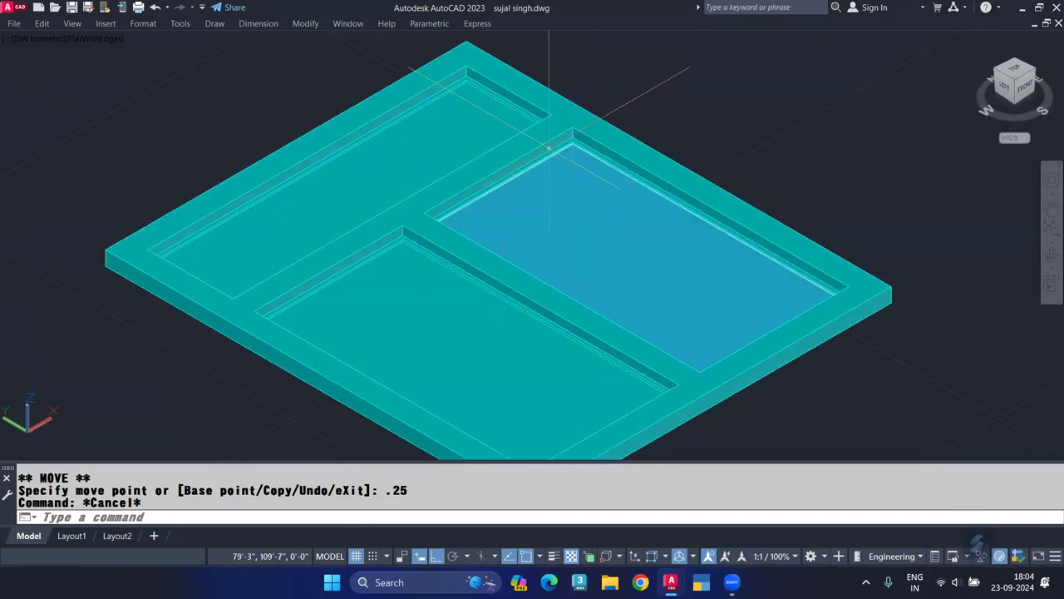
Lift the whole window solid 1 unit along the vertical axis.
{"action": "left_click", "coordinate": [582, 195]}
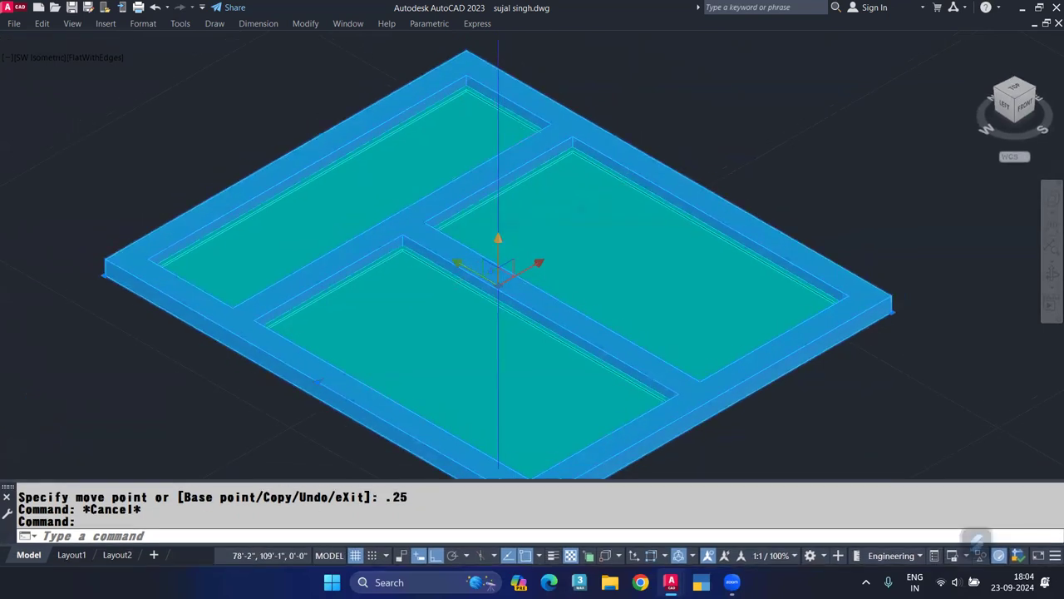
{"action": "left_click", "coordinate": [496, 237]}
{"action": "type", "text": "1"}
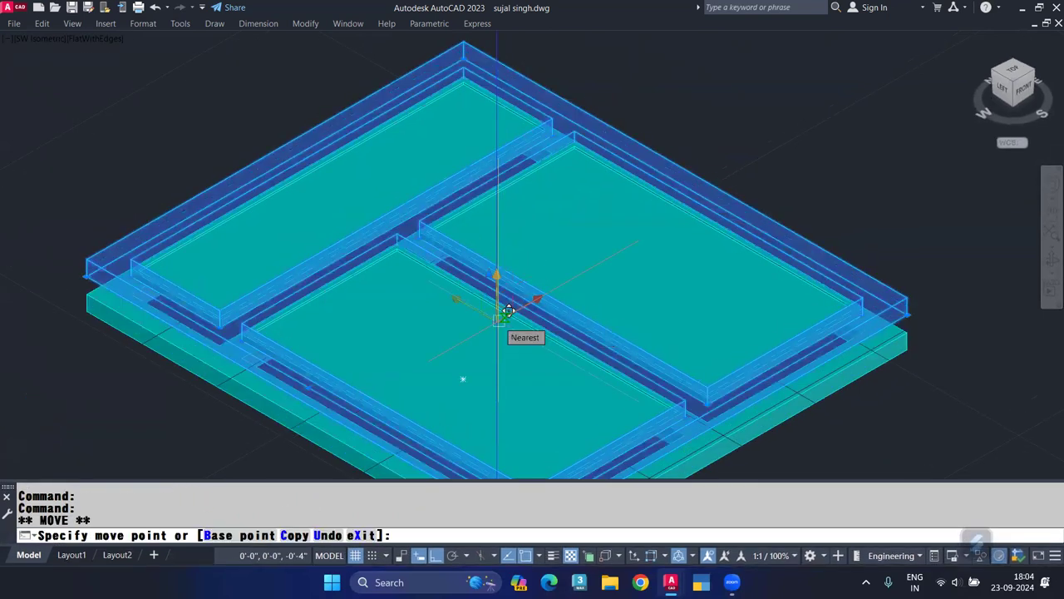
{"action": "key", "text": "Return"}
{"action": "key", "text": "Escape"}
Orbit and zoom around the model to inspect the stacked solids.
{"action": "scroll", "coordinate": [569, 194], "scroll_direction": "up", "scroll_amount": 2}
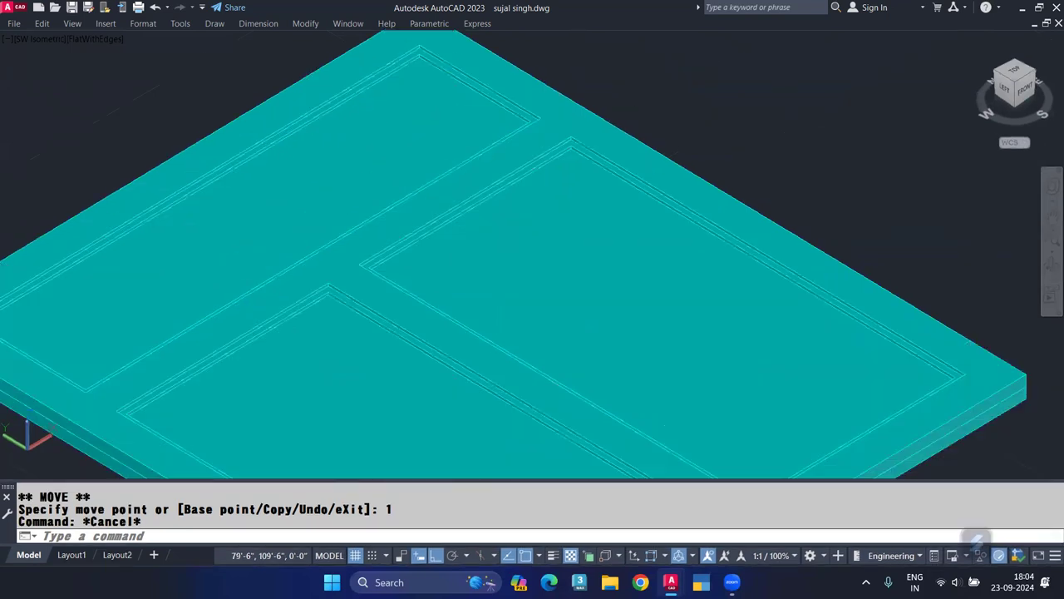
{"action": "scroll", "coordinate": [540, 179], "scroll_direction": "up", "scroll_amount": 2}
{"action": "scroll", "coordinate": [511, 164], "scroll_direction": "up", "scroll_amount": 2}
{"action": "middle_click_drag", "start_coordinate": [510, 164], "coordinate": [742, 185], "text": "shift"}
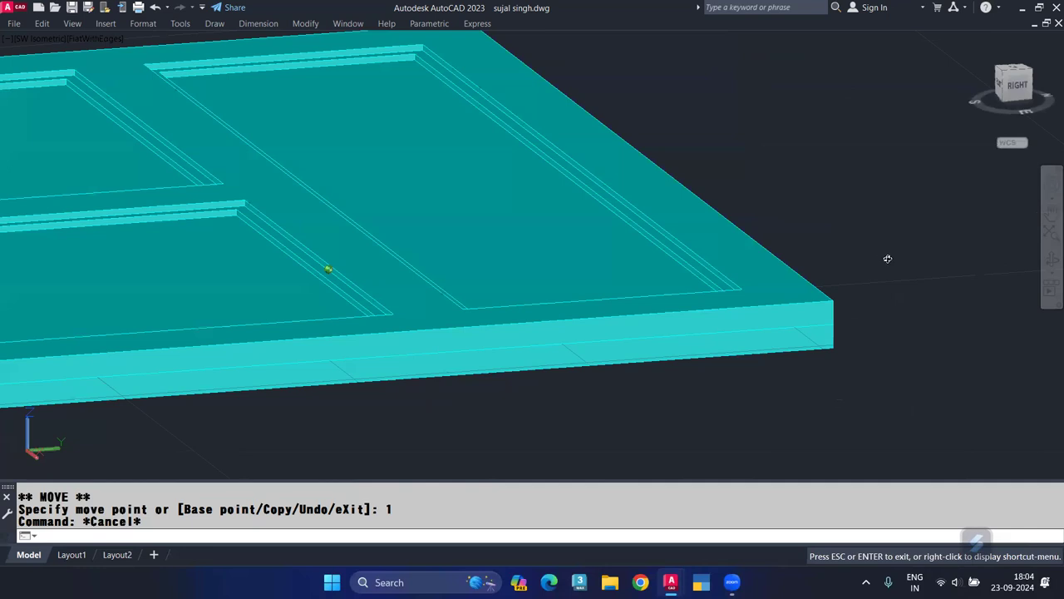
{"action": "middle_click_drag", "start_coordinate": [743, 185], "coordinate": [892, 263], "text": "shift"}
{"action": "middle_click_drag", "start_coordinate": [635, 271], "coordinate": [665, 275]}
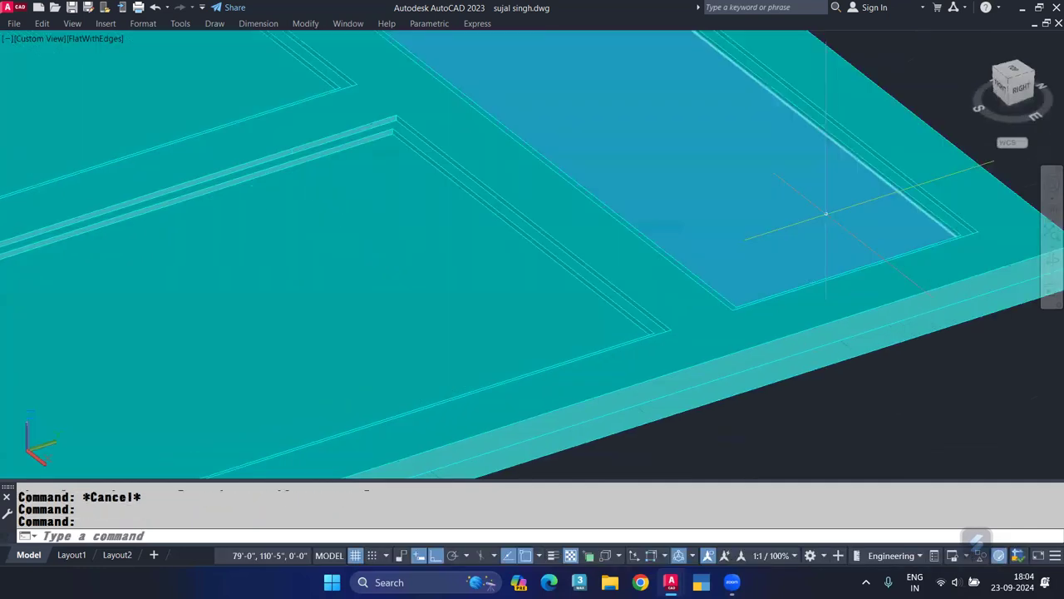
{"action": "scroll", "coordinate": [793, 228], "scroll_direction": "down", "scroll_amount": 5}
{"action": "mouse_move", "coordinate": [793, 228]}
{"action": "middle_mouse_down", "text": "shift"}
{"action": "mouse_move", "coordinate": [832, 233]}
{"action": "mouse_move", "coordinate": [782, 238]}
{"action": "middle_mouse_up", "text": "shift"}
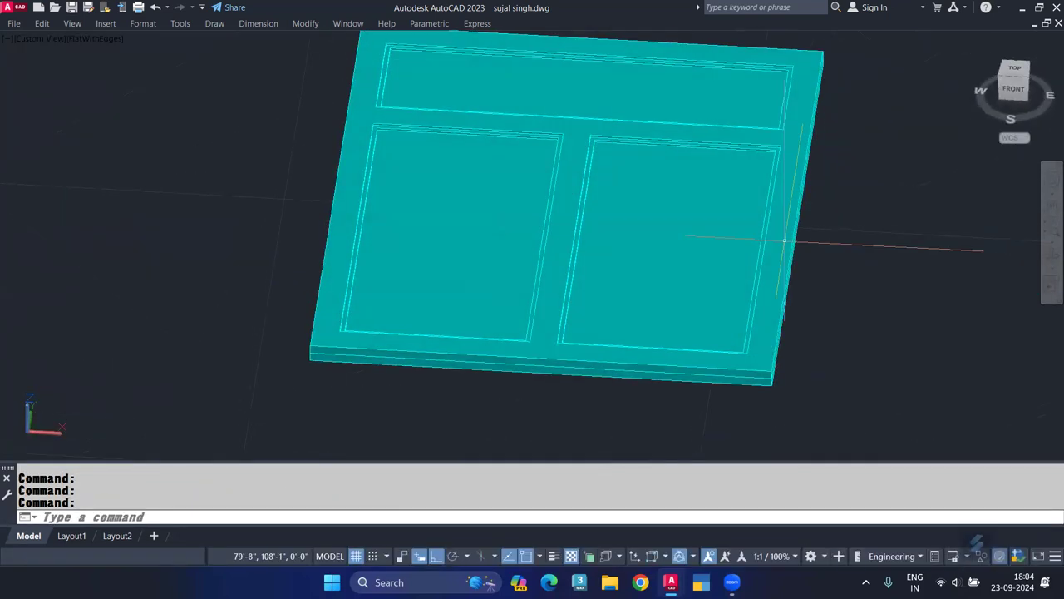
{"action": "scroll", "coordinate": [882, 198], "scroll_direction": "down", "scroll_amount": 2}
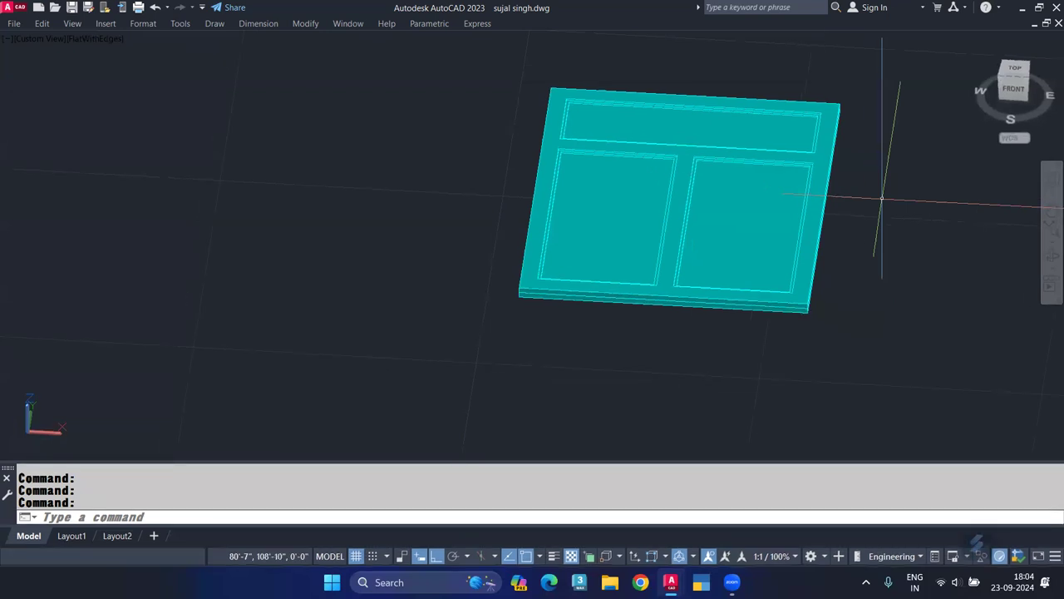
Switch the viewport visual style to Realistic.
{"action": "left_click", "coordinate": [108, 37]}
{"action": "left_click", "coordinate": [102, 45]}
{"action": "left_click", "coordinate": [96, 44]}
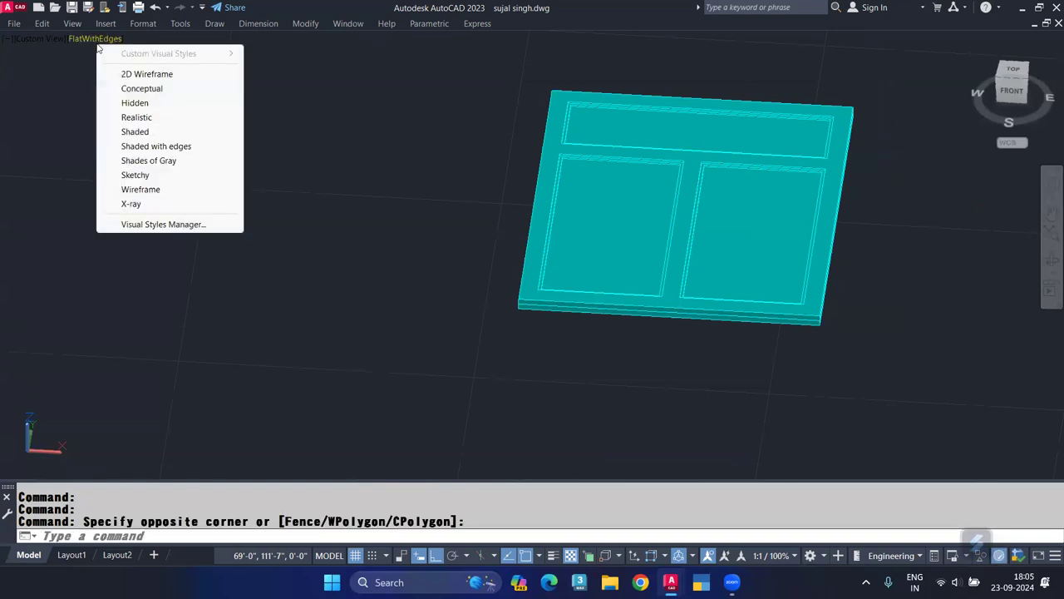
{"action": "left_click", "coordinate": [141, 121]}
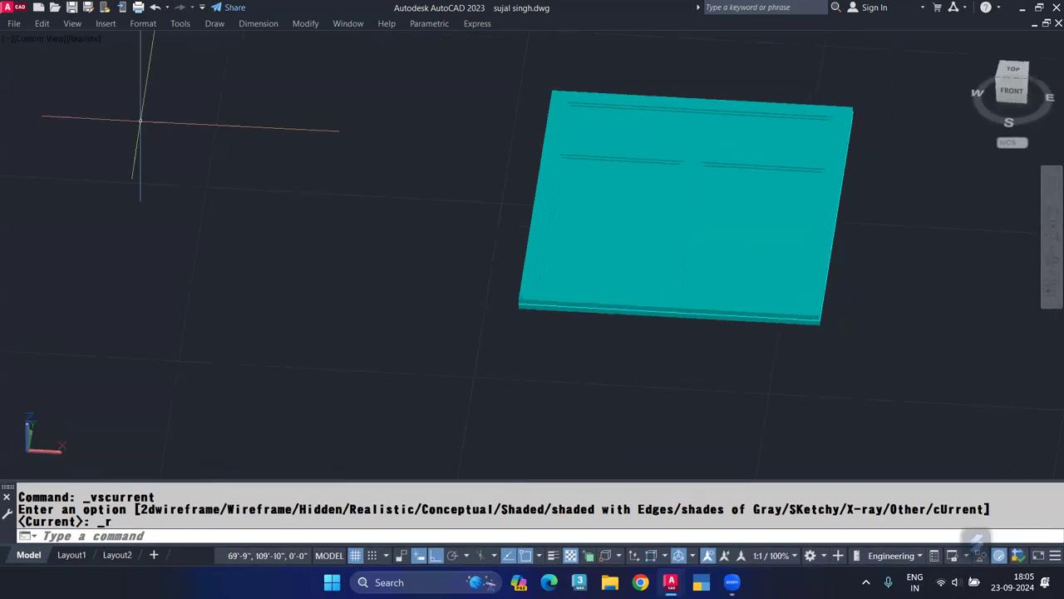
Open the Materials Browser with MAT and browse to Autodesk Library > Wood.
{"action": "type", "text": "MA"}
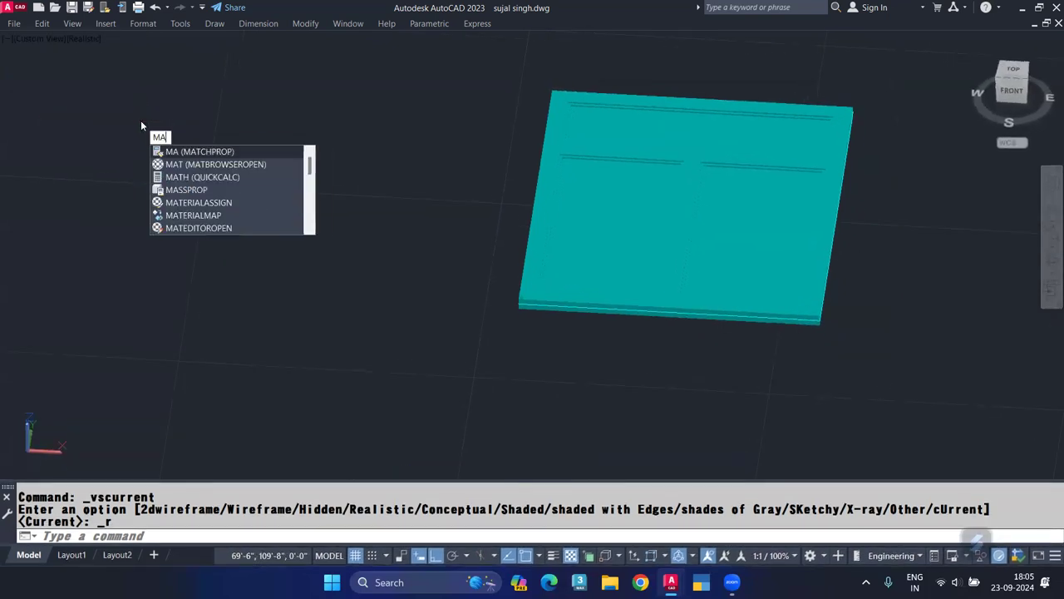
{"action": "type", "text": "T"}
{"action": "key", "text": "Return"}
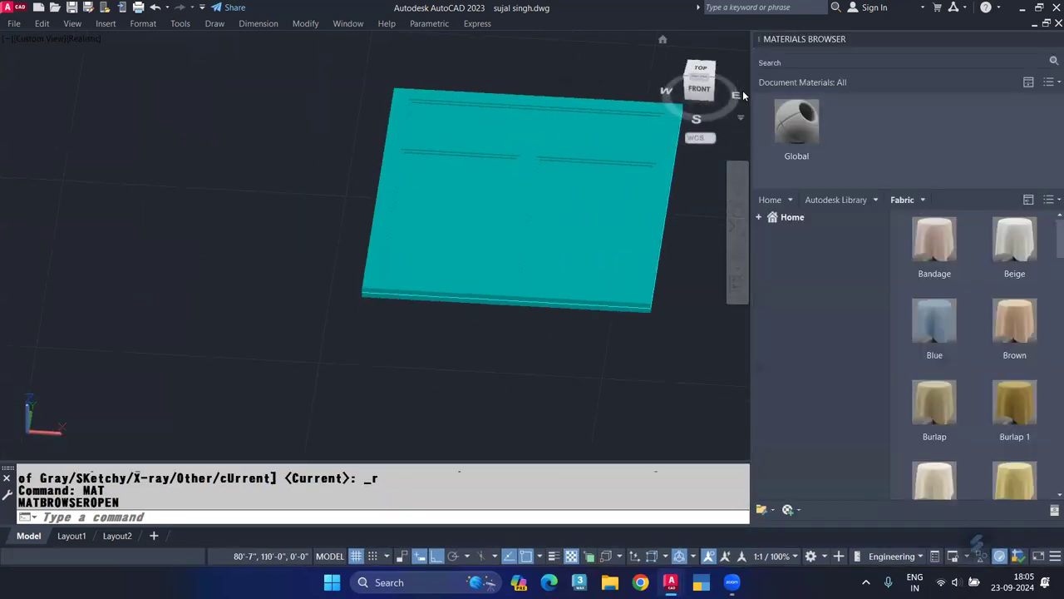
{"action": "middle_click_drag", "start_coordinate": [297, 250], "coordinate": [118, 262]}
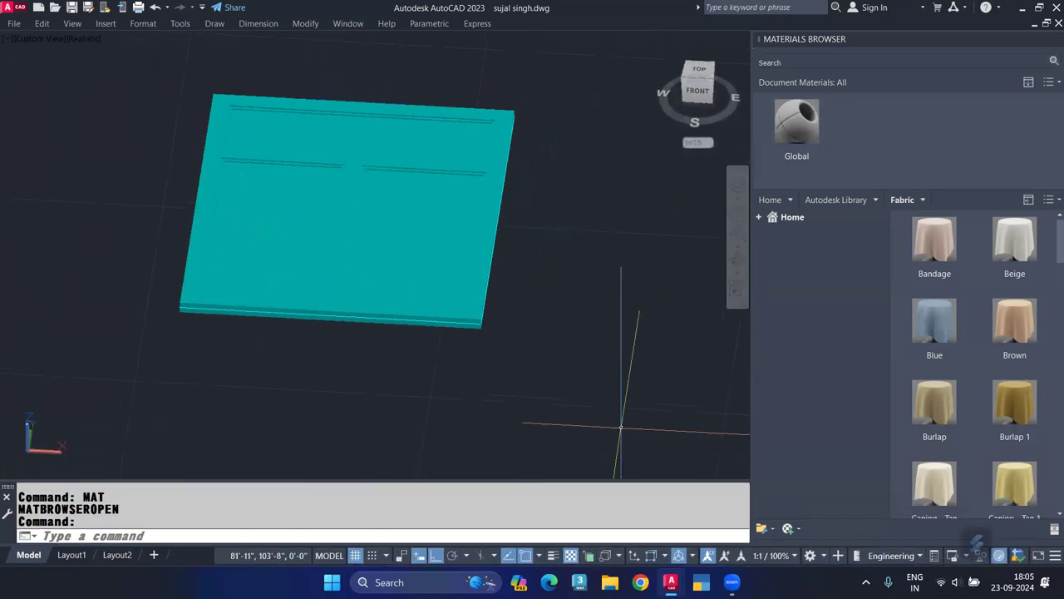
{"action": "left_click", "coordinate": [762, 217]}
{"action": "left_click", "coordinate": [771, 244]}
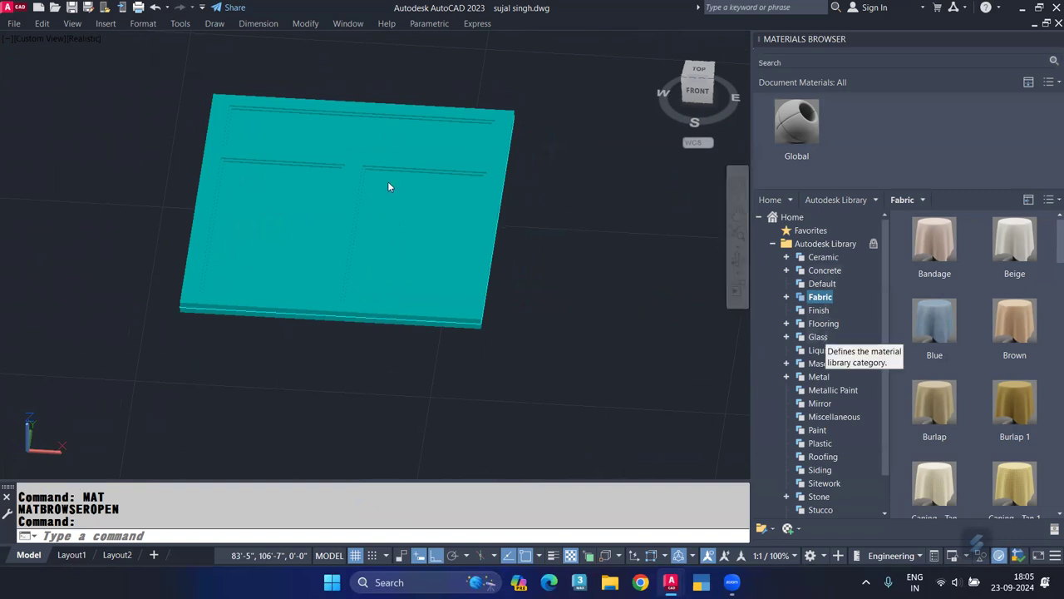
{"action": "scroll", "coordinate": [496, 200], "scroll_direction": "up", "scroll_amount": 3}
{"action": "scroll", "coordinate": [496, 200], "scroll_direction": "down", "scroll_amount": 4}
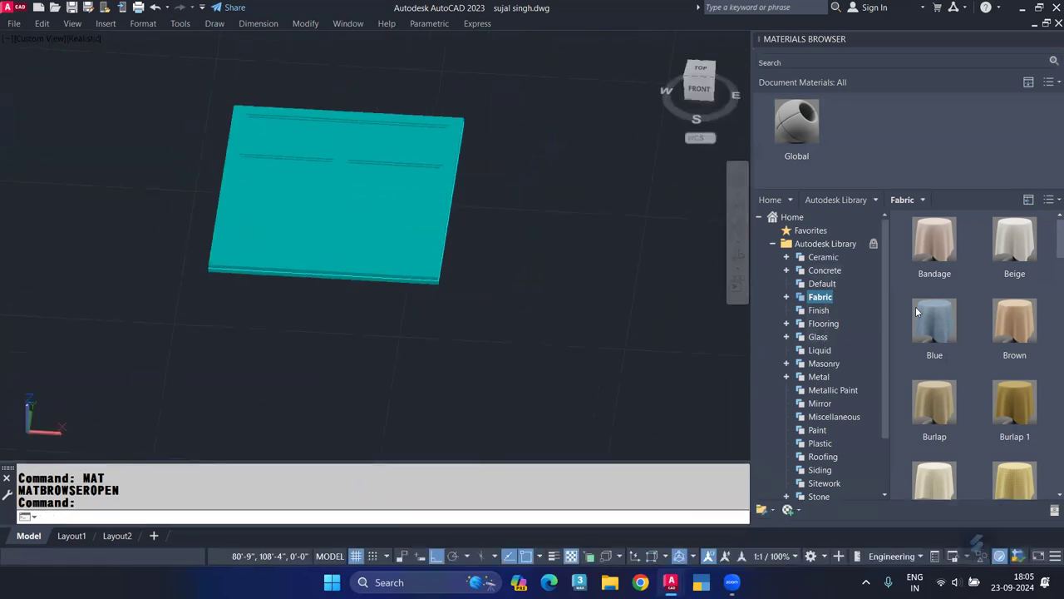
{"action": "scroll", "coordinate": [850, 405], "scroll_direction": "down", "scroll_amount": 1}
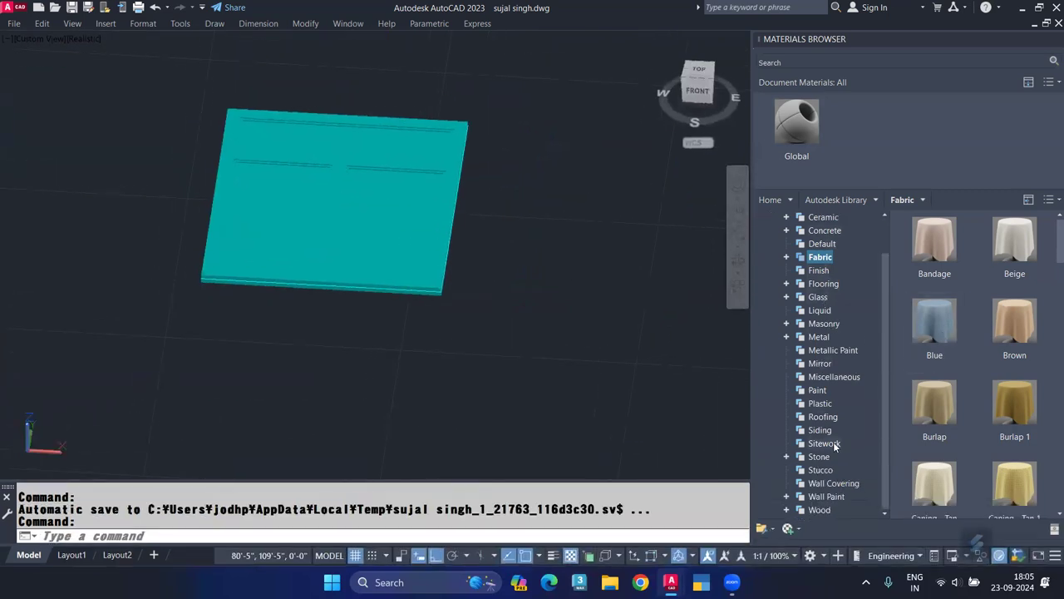
{"action": "left_click", "coordinate": [820, 510]}
{"action": "scroll", "coordinate": [245, 356], "scroll_direction": "up", "scroll_amount": 1}
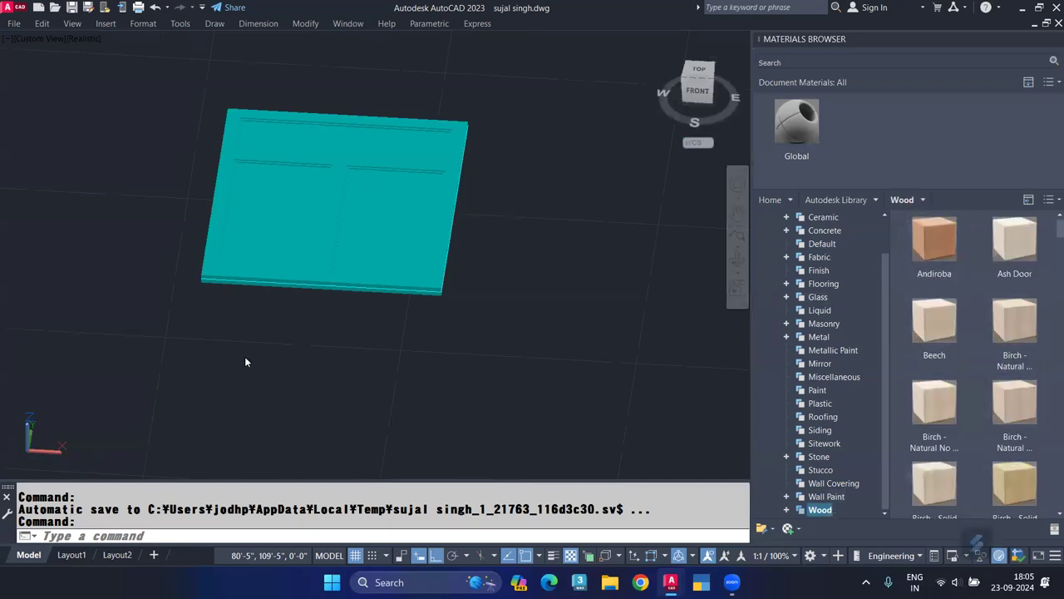
{"action": "scroll", "coordinate": [390, 241], "scroll_direction": "up", "scroll_amount": 2}
{"action": "scroll", "coordinate": [482, 305], "scroll_direction": "down", "scroll_amount": 2}
Try Andiroba, Walnut and Yellow Pine wood materials on the window frame.
{"action": "left_click_drag", "start_coordinate": [931, 239], "coordinate": [547, 212]}
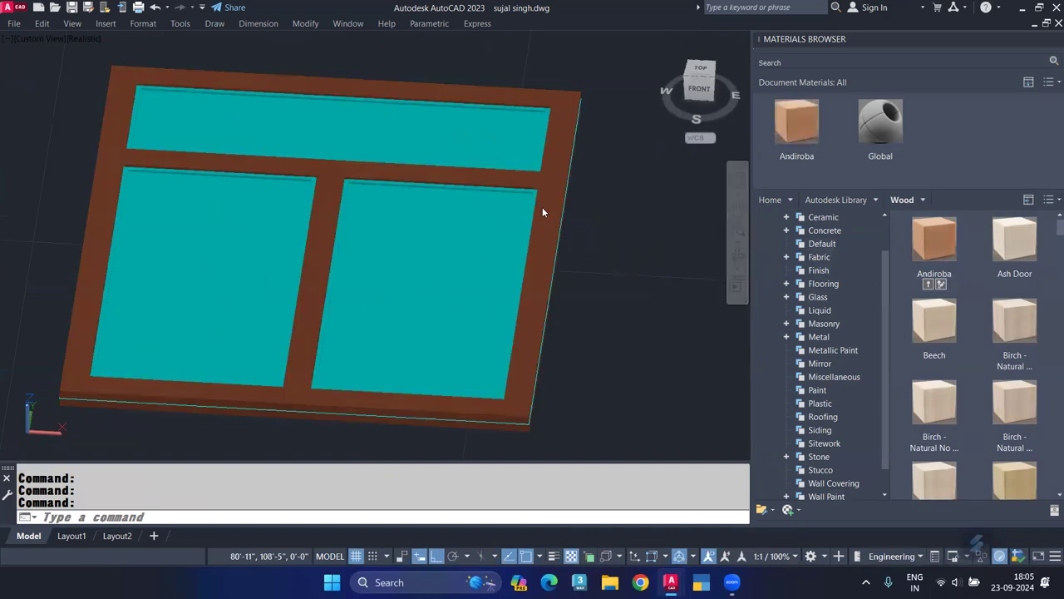
{"action": "scroll", "coordinate": [543, 212], "scroll_direction": "up", "scroll_amount": 2}
{"action": "scroll", "coordinate": [527, 266], "scroll_direction": "up", "scroll_amount": 1}
{"action": "scroll", "coordinate": [613, 380], "scroll_direction": "down", "scroll_amount": 1}
{"action": "scroll", "coordinate": [675, 313], "scroll_direction": "up", "scroll_amount": 1}
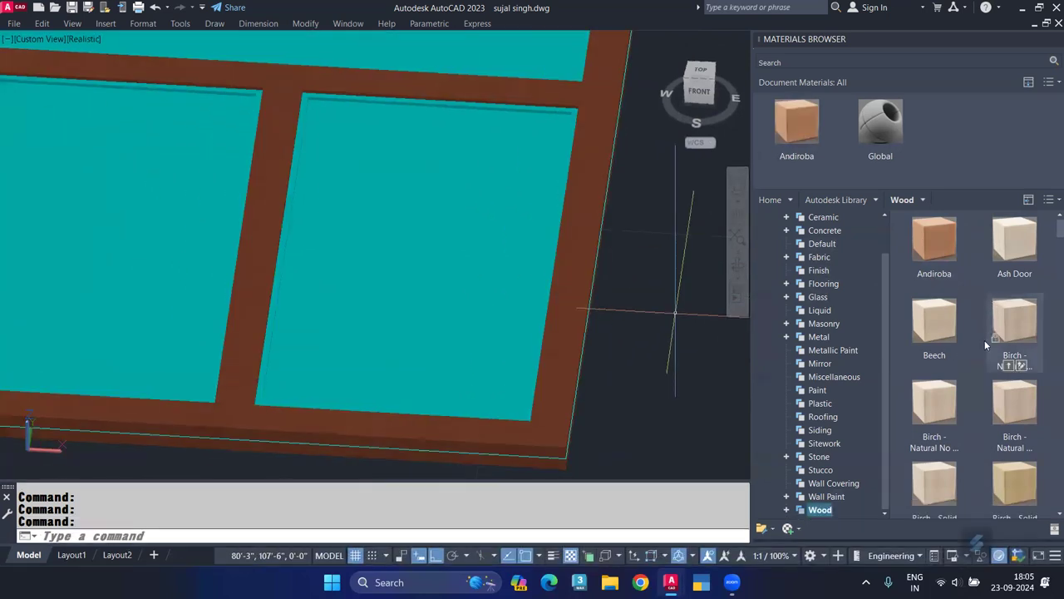
{"action": "scroll", "coordinate": [982, 346], "scroll_direction": "down", "scroll_amount": 3}
{"action": "scroll", "coordinate": [992, 357], "scroll_direction": "down", "scroll_amount": 3}
{"action": "scroll", "coordinate": [948, 366], "scroll_direction": "down", "scroll_amount": 3}
{"action": "scroll", "coordinate": [958, 383], "scroll_direction": "down", "scroll_amount": 3}
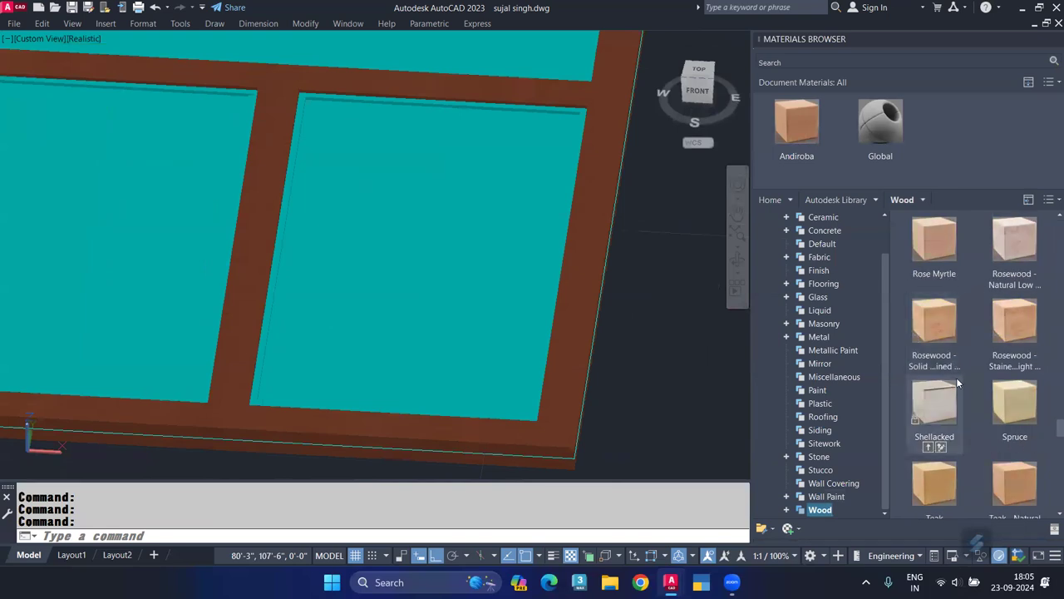
{"action": "scroll", "coordinate": [961, 391], "scroll_direction": "down", "scroll_amount": 3}
{"action": "left_click_drag", "start_coordinate": [930, 232], "coordinate": [579, 315]}
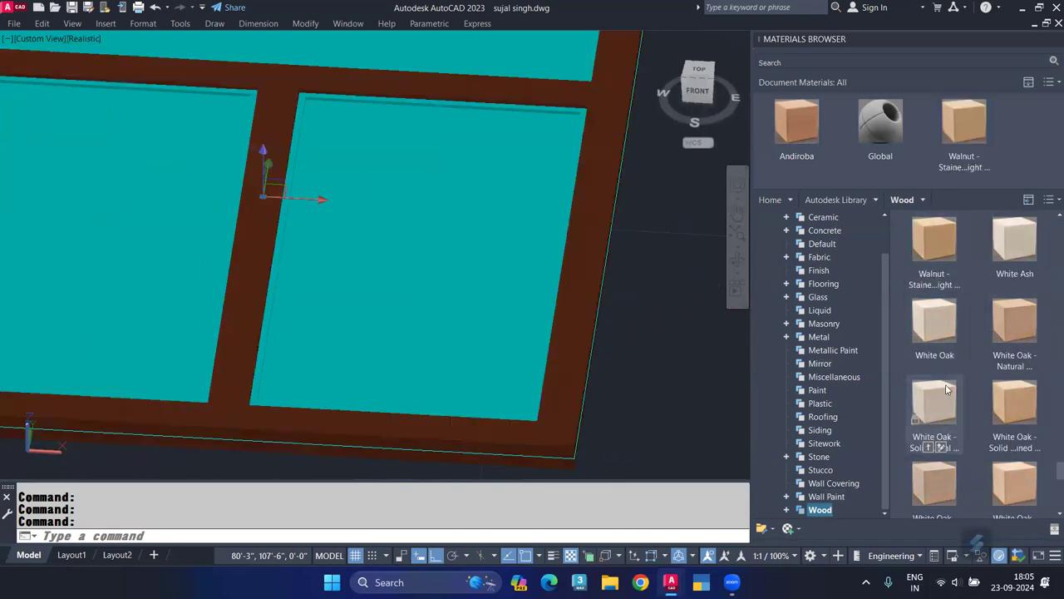
{"action": "scroll", "coordinate": [947, 389], "scroll_direction": "down", "scroll_amount": 3}
{"action": "left_click_drag", "start_coordinate": [940, 391], "coordinate": [588, 315]}
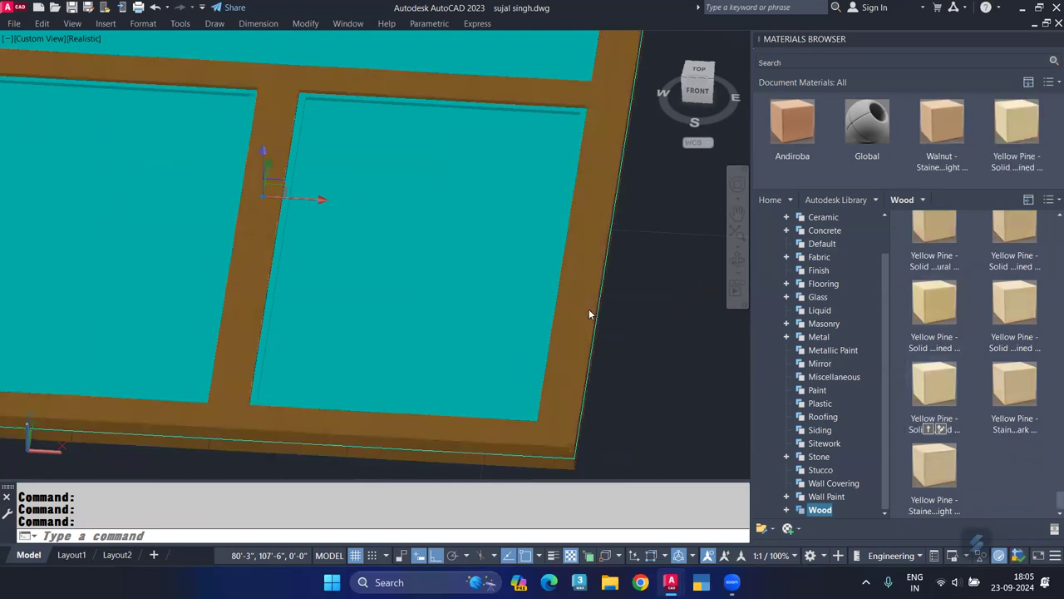
{"action": "scroll", "coordinate": [949, 352], "scroll_direction": "up", "scroll_amount": 3}
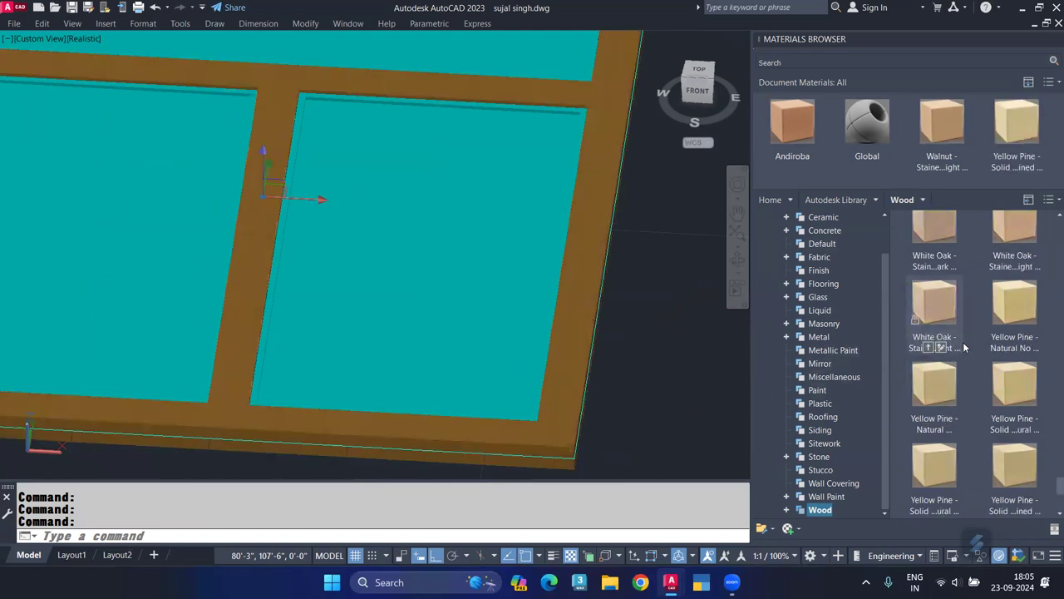
Try several White Oak variants on the frame, settling on a light White Oak.
{"action": "left_click_drag", "start_coordinate": [936, 309], "coordinate": [589, 288]}
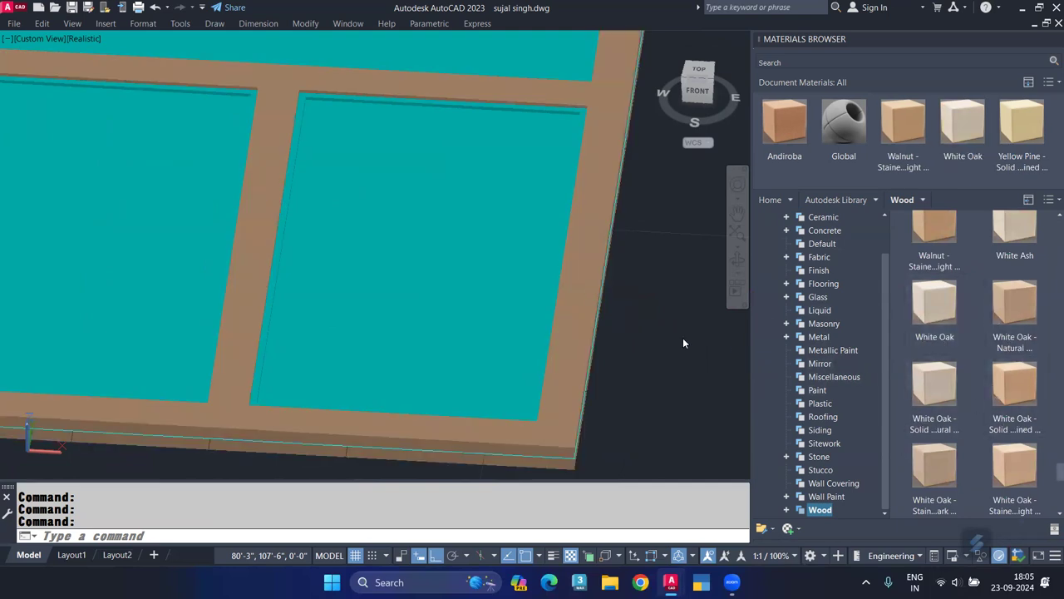
{"action": "left_click_drag", "start_coordinate": [1014, 304], "coordinate": [563, 309]}
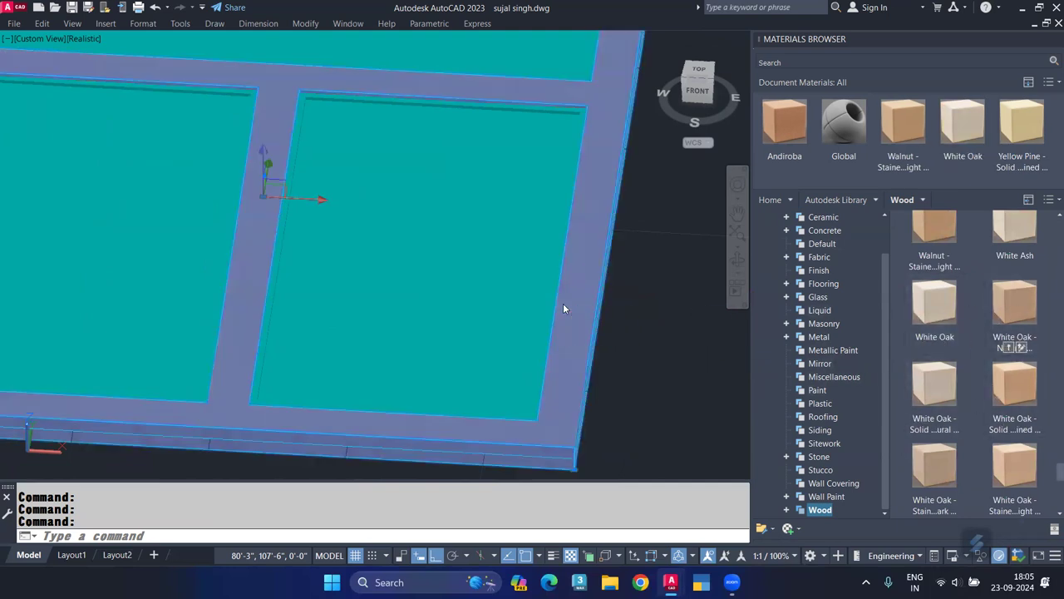
{"action": "mouse_move", "coordinate": [1015, 384]}
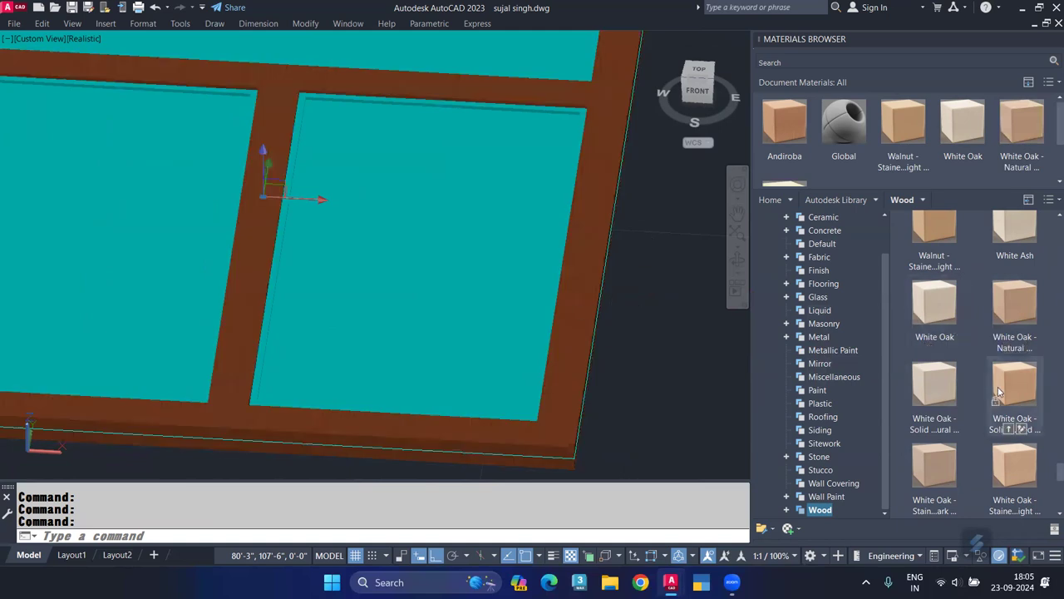
{"action": "left_click_drag", "start_coordinate": [933, 383], "coordinate": [563, 335]}
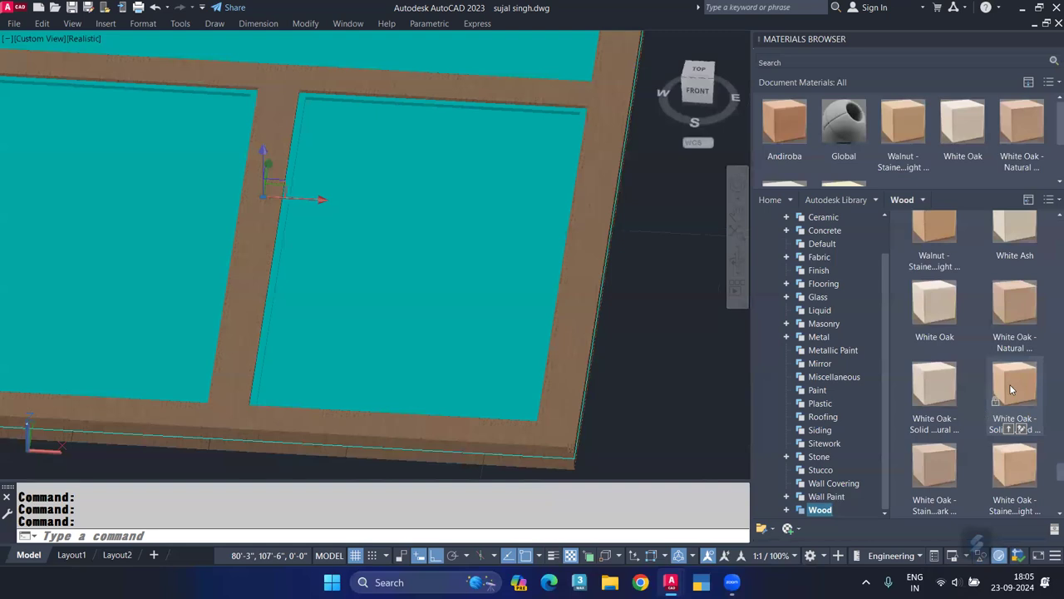
{"action": "left_click_drag", "start_coordinate": [1009, 384], "coordinate": [564, 351]}
{"action": "left_click_drag", "start_coordinate": [959, 473], "coordinate": [566, 314]}
{"action": "left_click_drag", "start_coordinate": [935, 384], "coordinate": [580, 304]}
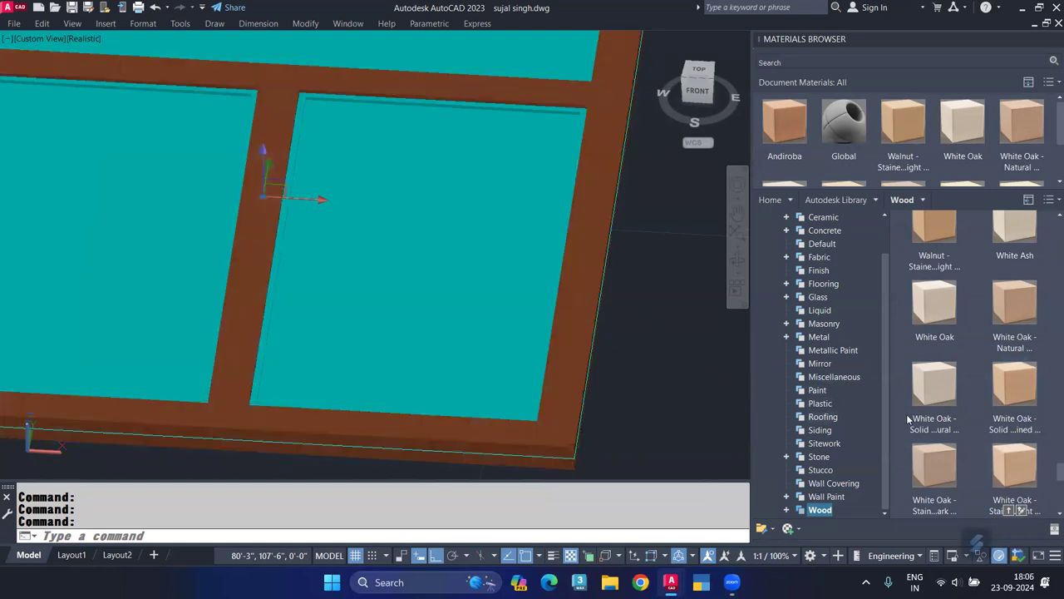
{"action": "scroll", "coordinate": [657, 262], "scroll_direction": "down", "scroll_amount": 4}
{"action": "left_click_drag", "start_coordinate": [935, 399], "coordinate": [619, 249]}
{"action": "middle_click_drag", "start_coordinate": [517, 238], "coordinate": [547, 260]}
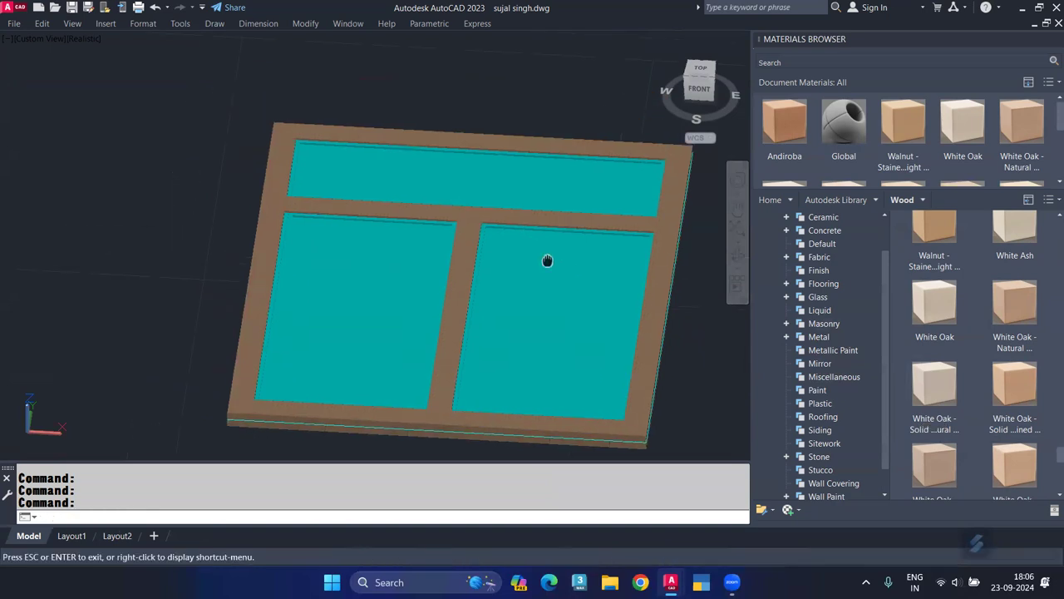
{"action": "scroll", "coordinate": [474, 252], "scroll_direction": "up", "scroll_amount": 6}
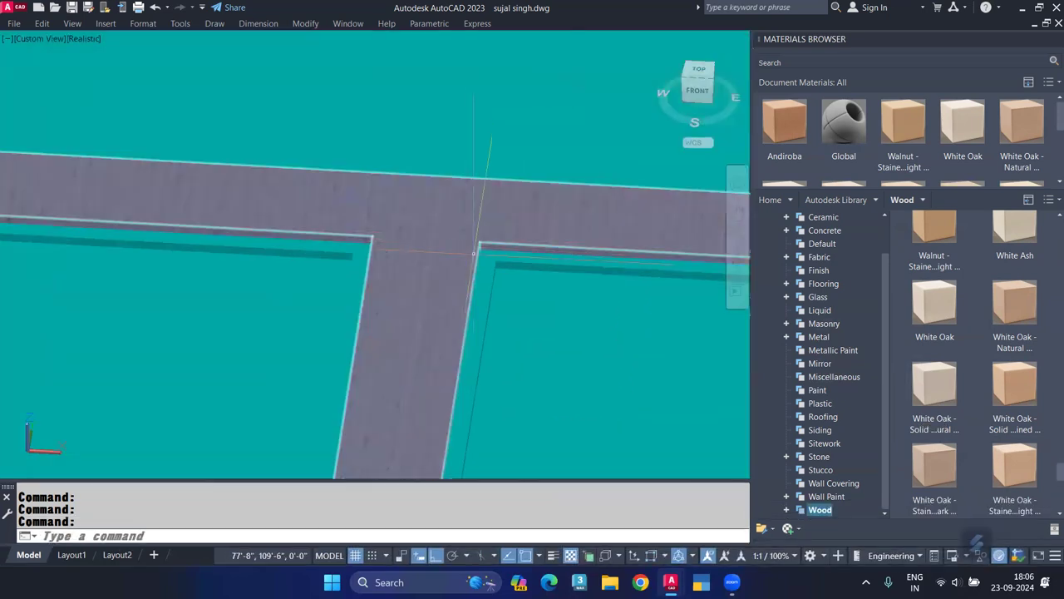
{"action": "scroll", "coordinate": [474, 252], "scroll_direction": "up", "scroll_amount": 2}
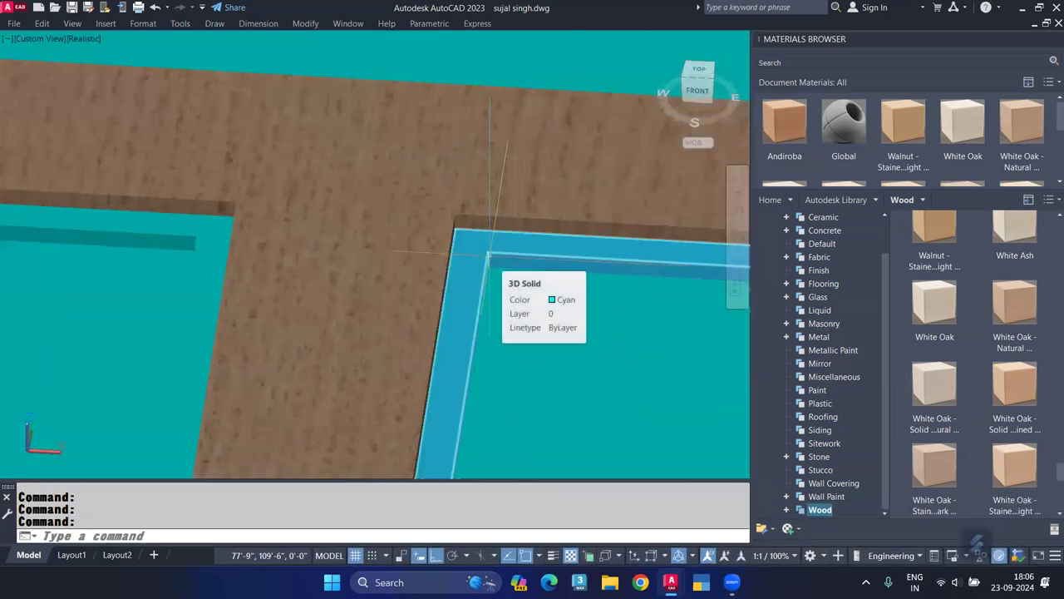
Copy the frame's wood material onto each pane's trim strips with MATCHPROP.
{"action": "type", "text": "ma"}
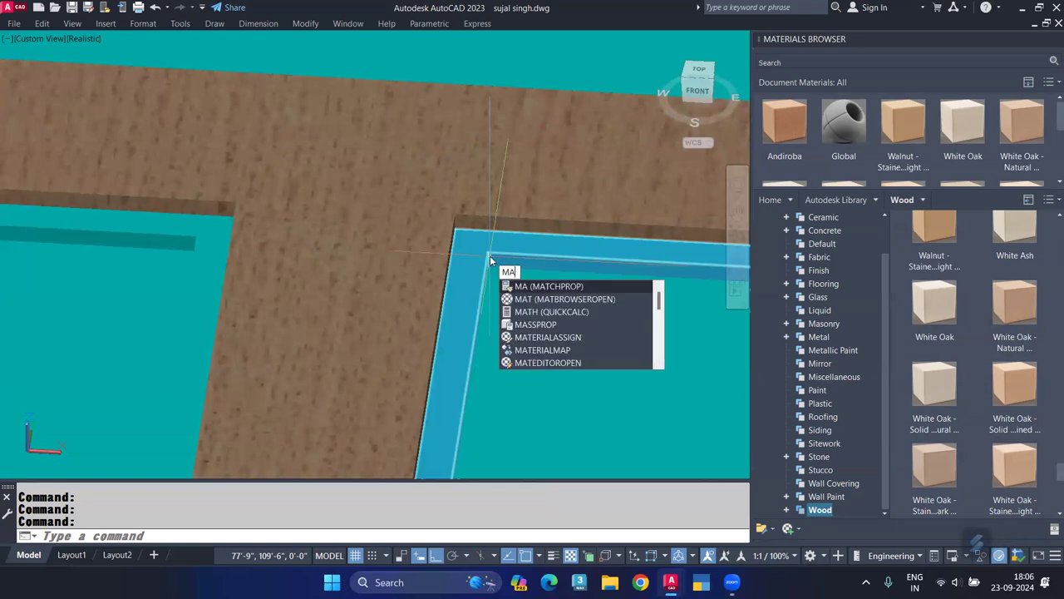
{"action": "key", "text": "Return"}
{"action": "left_click", "coordinate": [460, 233]}
{"action": "left_click", "coordinate": [462, 242]}
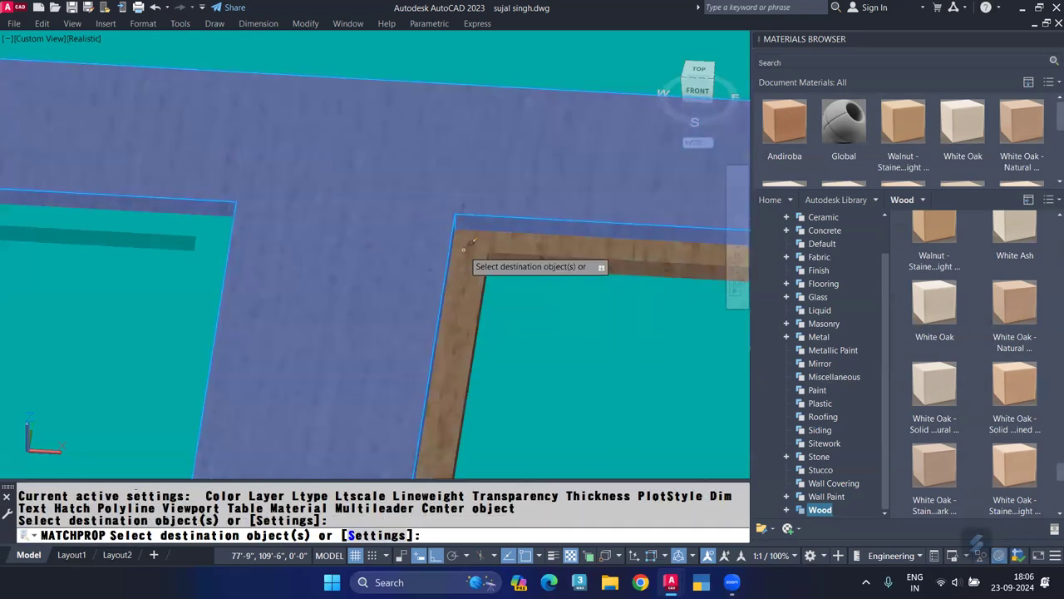
{"action": "left_click", "coordinate": [209, 222]}
{"action": "mouse_move", "coordinate": [370, 215]}
{"action": "middle_mouse_down"}
{"action": "mouse_move", "coordinate": [381, 330]}
{"action": "mouse_move", "coordinate": [657, 433]}
{"action": "middle_mouse_up"}
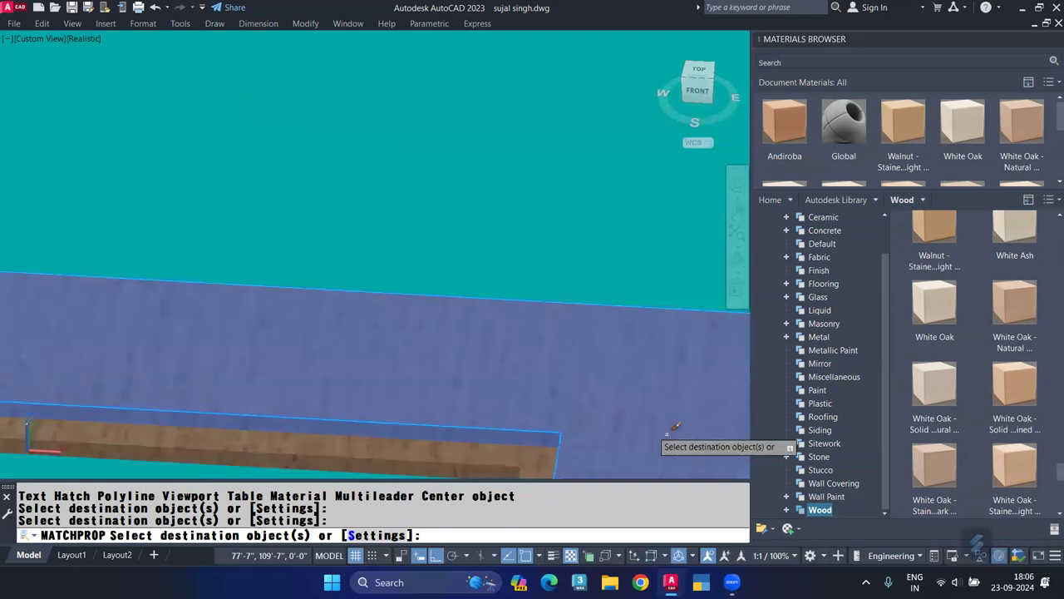
{"action": "middle_click_drag", "start_coordinate": [297, 375], "coordinate": [458, 433]}
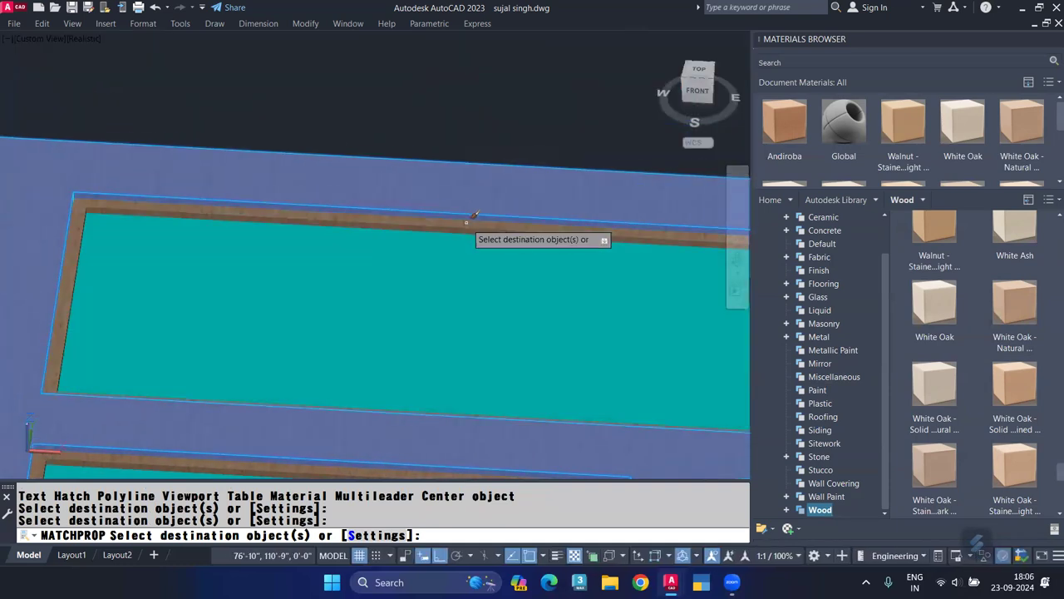
{"action": "left_click", "coordinate": [465, 213]}
{"action": "key", "text": "Return"}
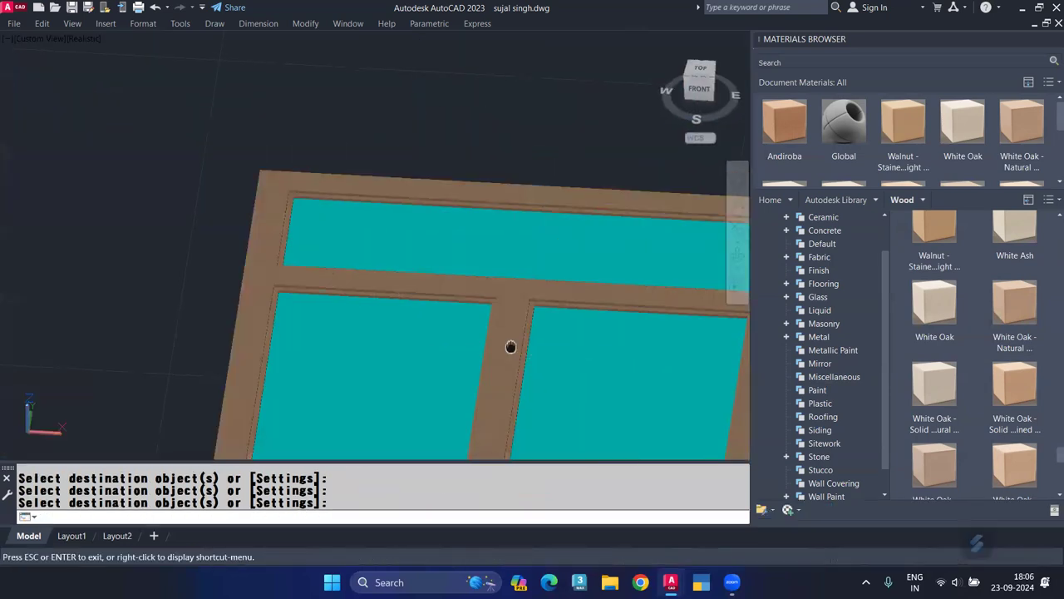
{"action": "middle_click_drag", "start_coordinate": [507, 347], "coordinate": [521, 289]}
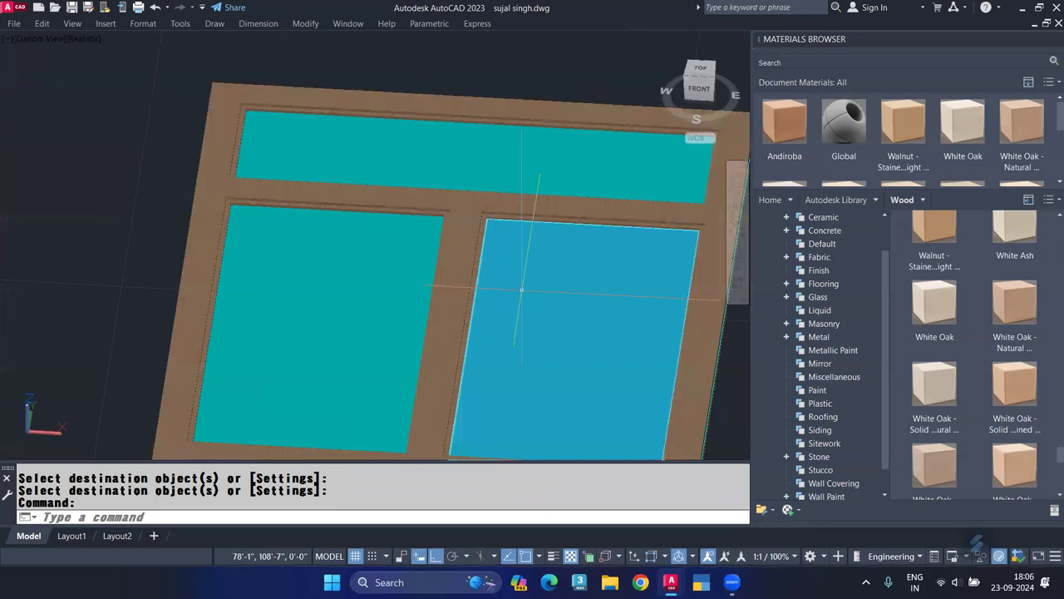
Apply the Frosted - Dark Blue glass material to the right pane.
{"action": "left_click", "coordinate": [823, 298]}
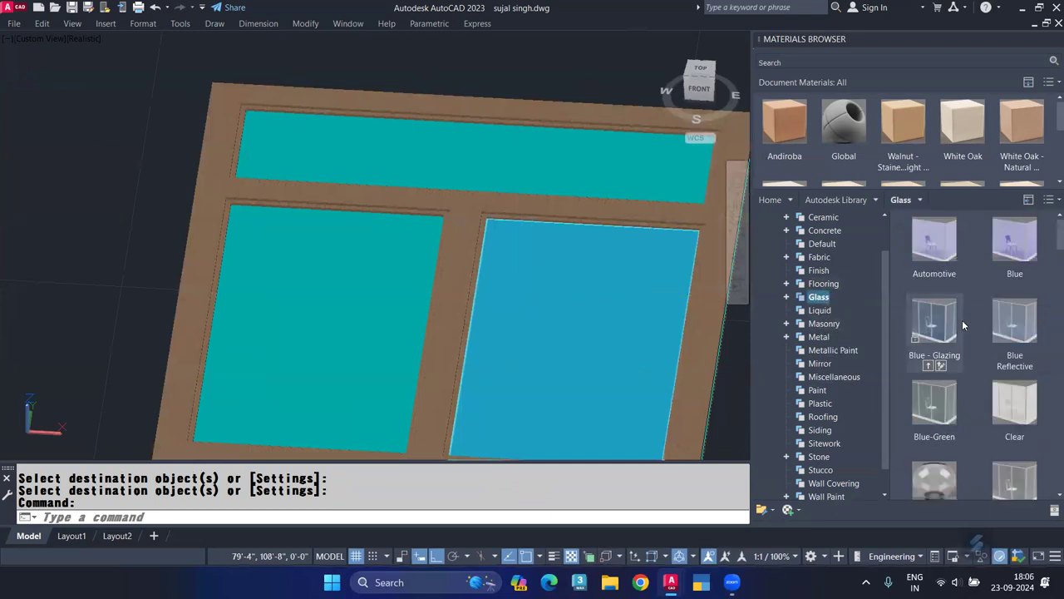
{"action": "scroll", "coordinate": [962, 319], "scroll_direction": "down", "scroll_amount": 3}
{"action": "scroll", "coordinate": [962, 319], "scroll_direction": "down", "scroll_amount": 3}
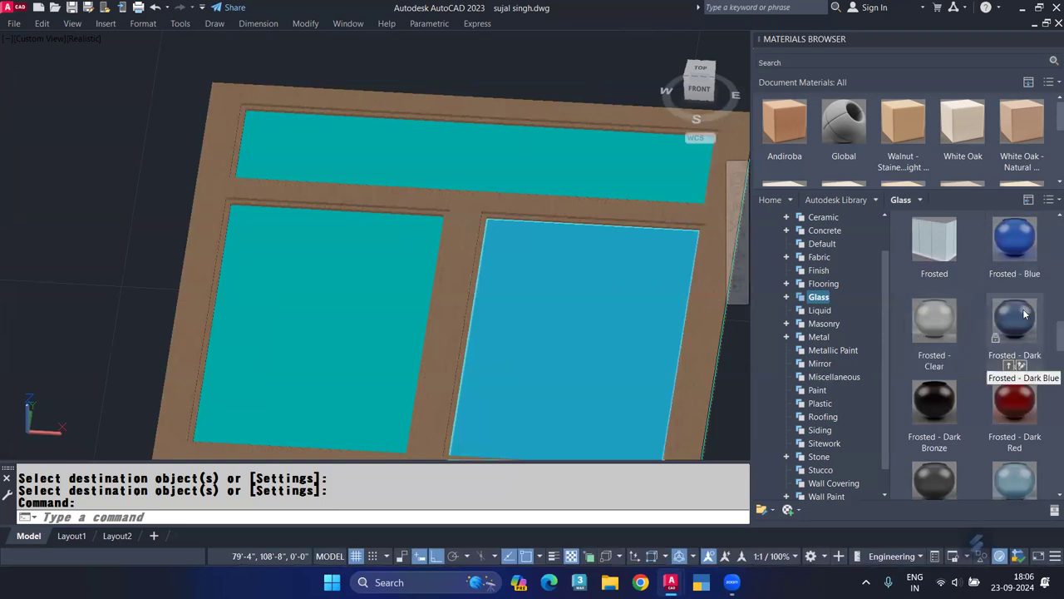
{"action": "left_click_drag", "start_coordinate": [936, 329], "coordinate": [591, 313]}
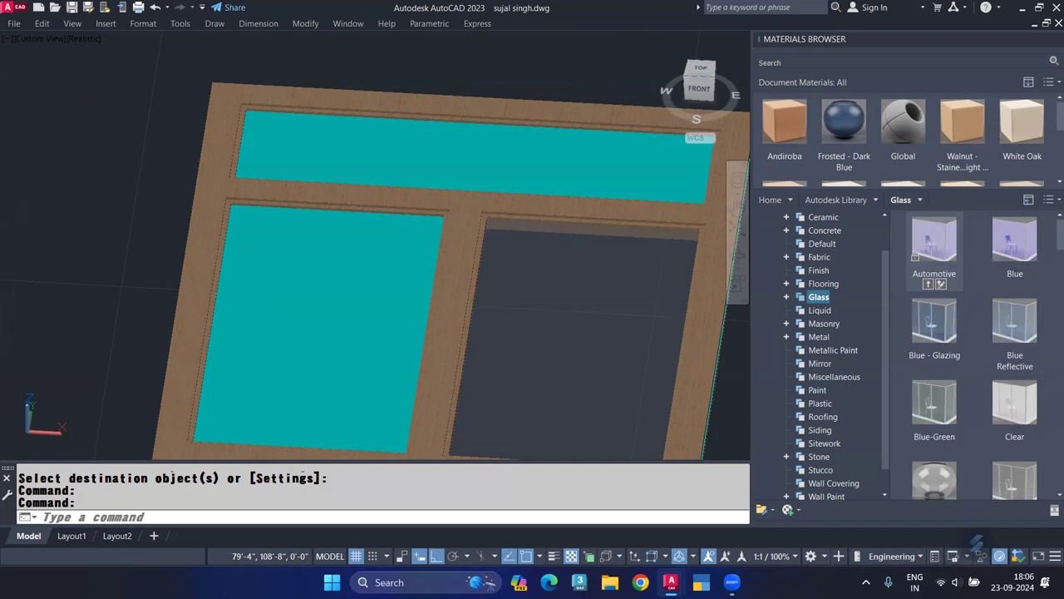
{"action": "left_click", "coordinate": [500, 340]}
{"action": "key", "text": "Escape"}
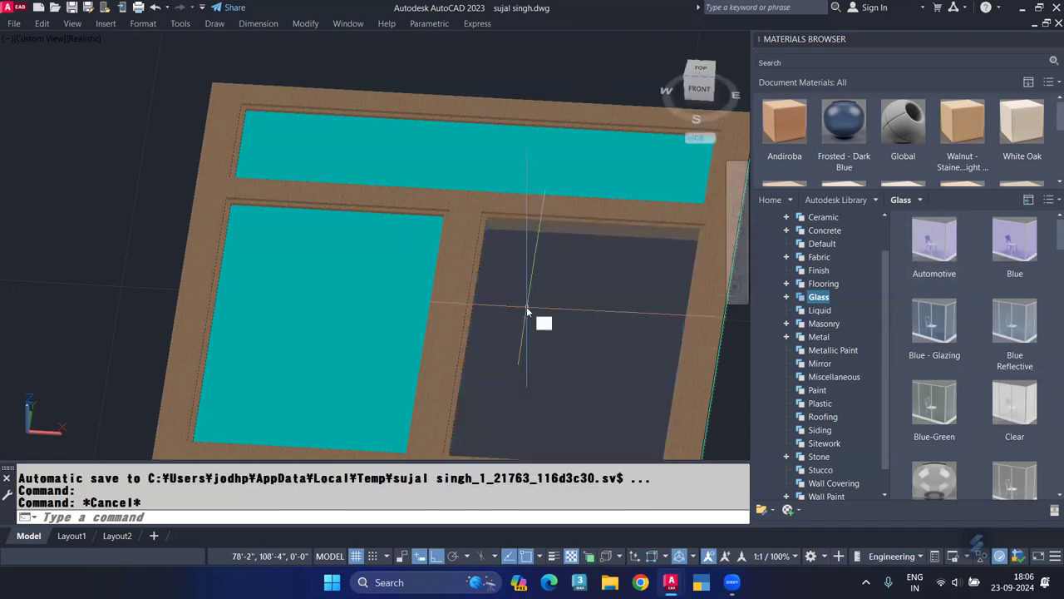
Match the dark glass from the right pane onto the left and top panes.
{"action": "type", "text": "ma"}
{"action": "key", "text": "Return"}
{"action": "left_click", "coordinate": [520, 314]}
{"action": "left_click", "coordinate": [374, 254]}
{"action": "left_click", "coordinate": [422, 153]}
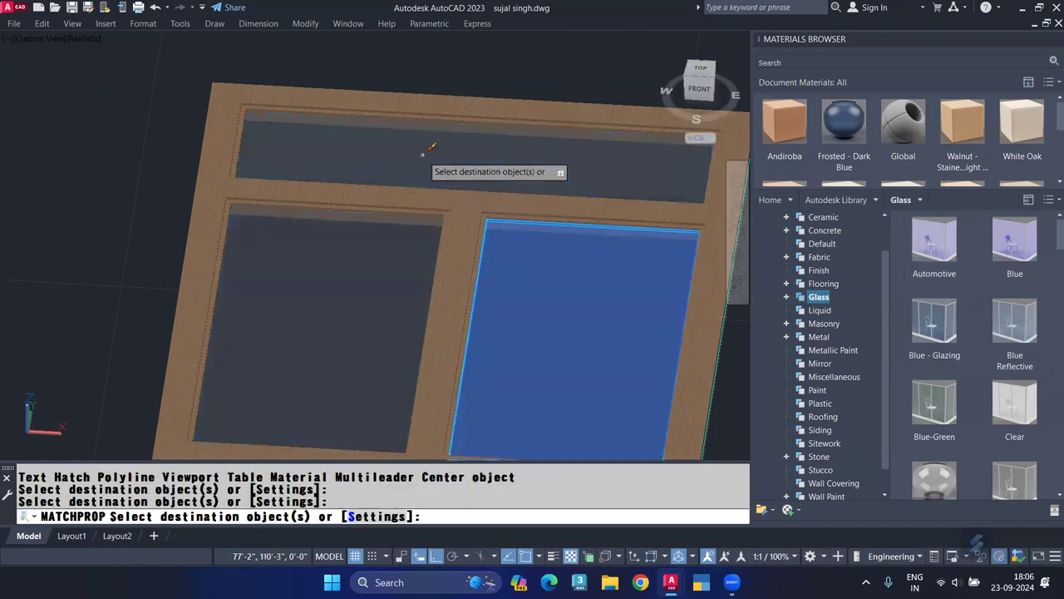
{"action": "key", "text": "Return"}
{"action": "scroll", "coordinate": [216, 235], "scroll_direction": "down", "scroll_amount": 2}
{"action": "scroll", "coordinate": [216, 236], "scroll_direction": "down", "scroll_amount": 3}
{"action": "key", "text": "Escape"}
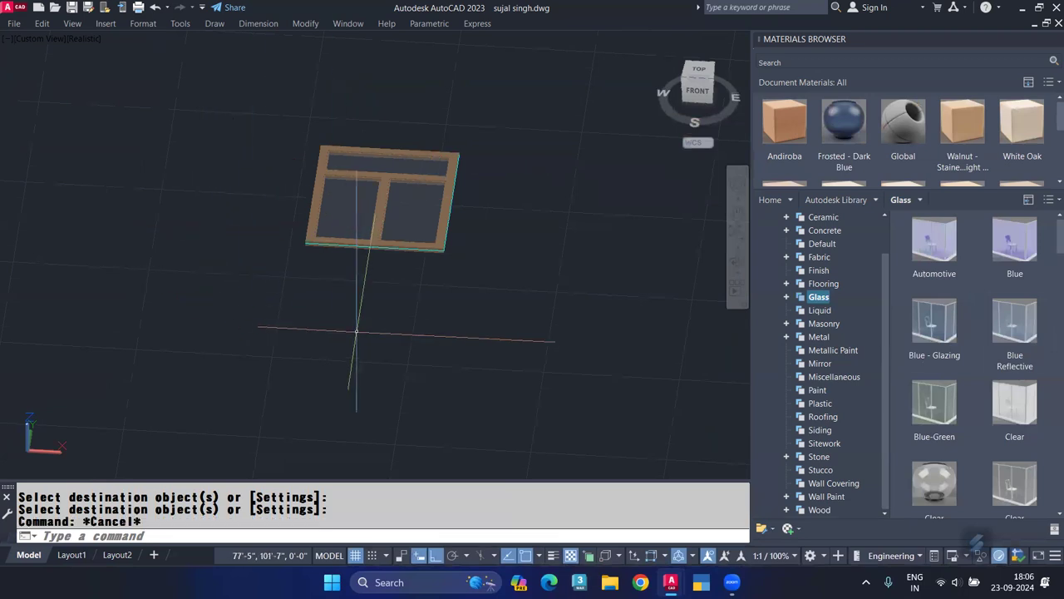
{"action": "scroll", "coordinate": [316, 178], "scroll_direction": "up", "scroll_amount": 2}
{"action": "scroll", "coordinate": [326, 161], "scroll_direction": "up", "scroll_amount": 2}
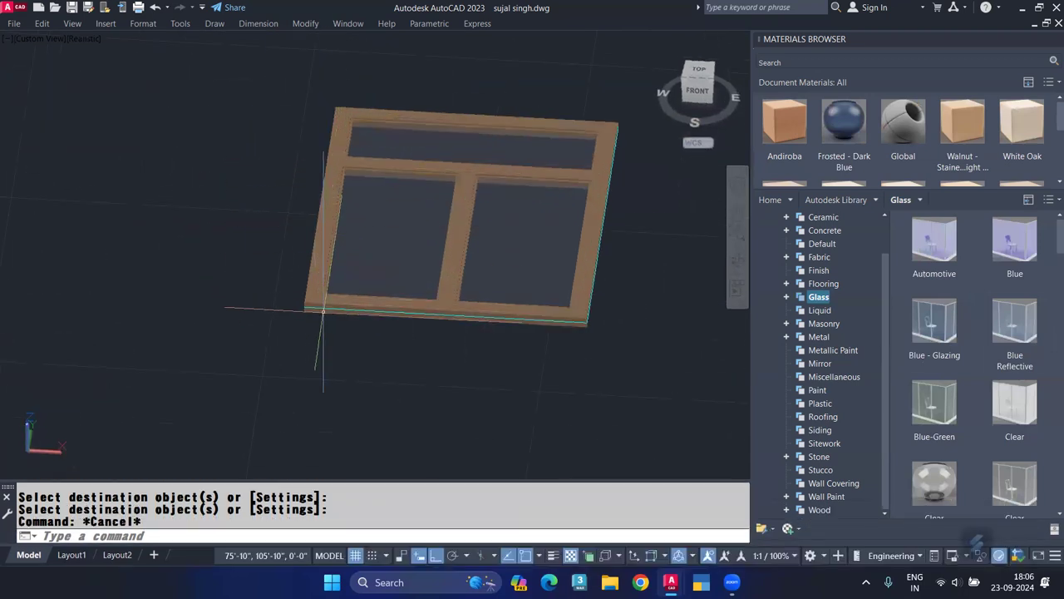
Select all seven window parts: the frame, the trims and the glass panes.
{"action": "left_click", "coordinate": [366, 178]}
{"action": "scroll", "coordinate": [366, 169], "scroll_direction": "up", "scroll_amount": 2}
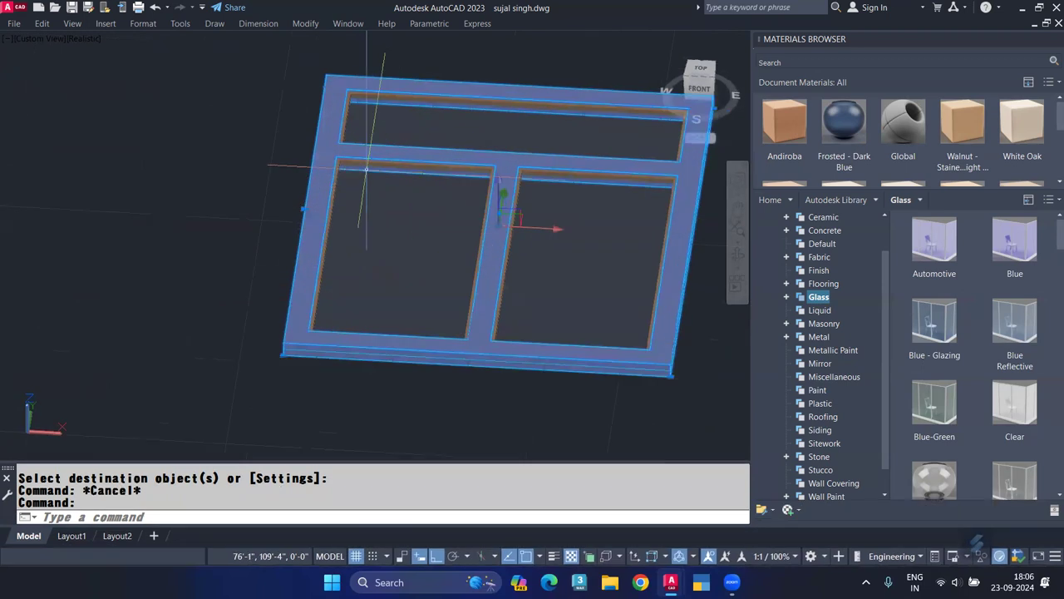
{"action": "scroll", "coordinate": [366, 169], "scroll_direction": "up", "scroll_amount": 2}
{"action": "scroll", "coordinate": [402, 163], "scroll_direction": "up", "scroll_amount": 1}
{"action": "scroll", "coordinate": [402, 163], "scroll_direction": "up", "scroll_amount": 2}
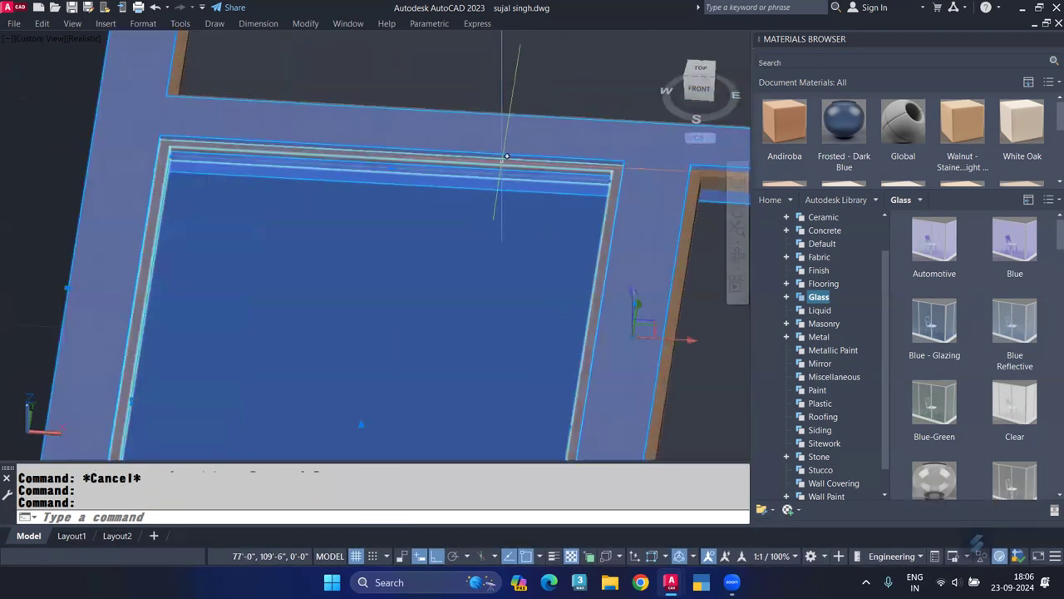
{"action": "middle_click_drag", "start_coordinate": [582, 166], "coordinate": [321, 168]}
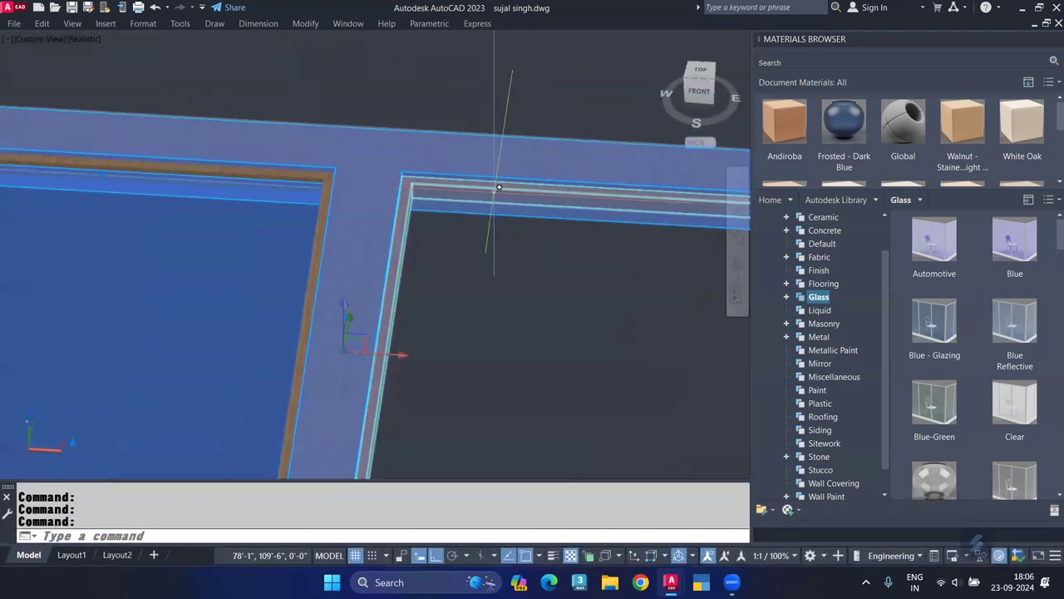
{"action": "middle_click_drag", "start_coordinate": [320, 55], "coordinate": [462, 263]}
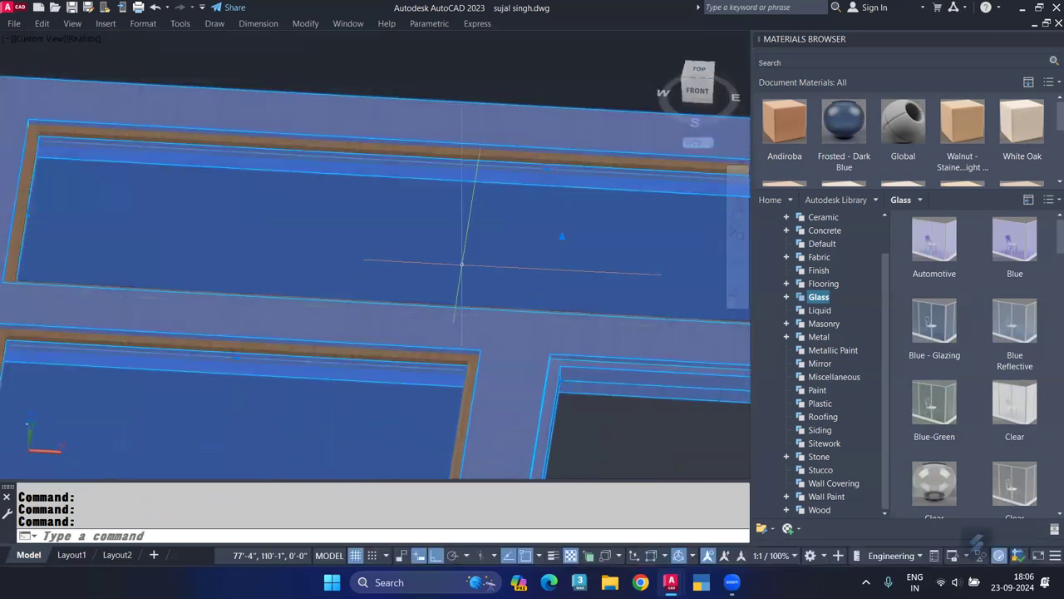
{"action": "scroll", "coordinate": [459, 143], "scroll_direction": "down", "scroll_amount": 3}
{"action": "scroll", "coordinate": [436, 191], "scroll_direction": "down", "scroll_amount": 2}
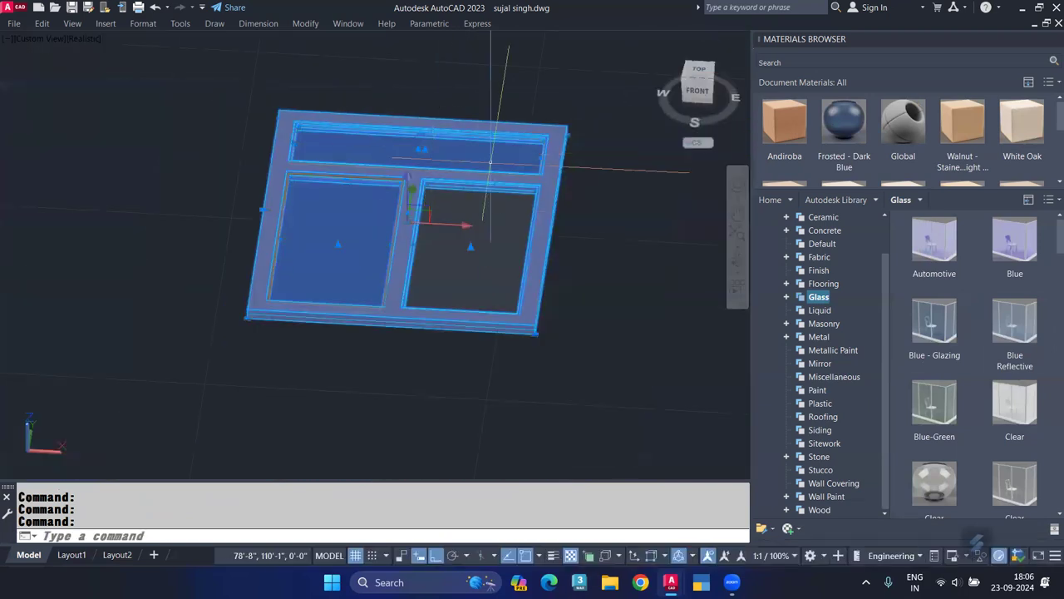
{"action": "scroll", "coordinate": [440, 190], "scroll_direction": "up", "scroll_amount": 2}
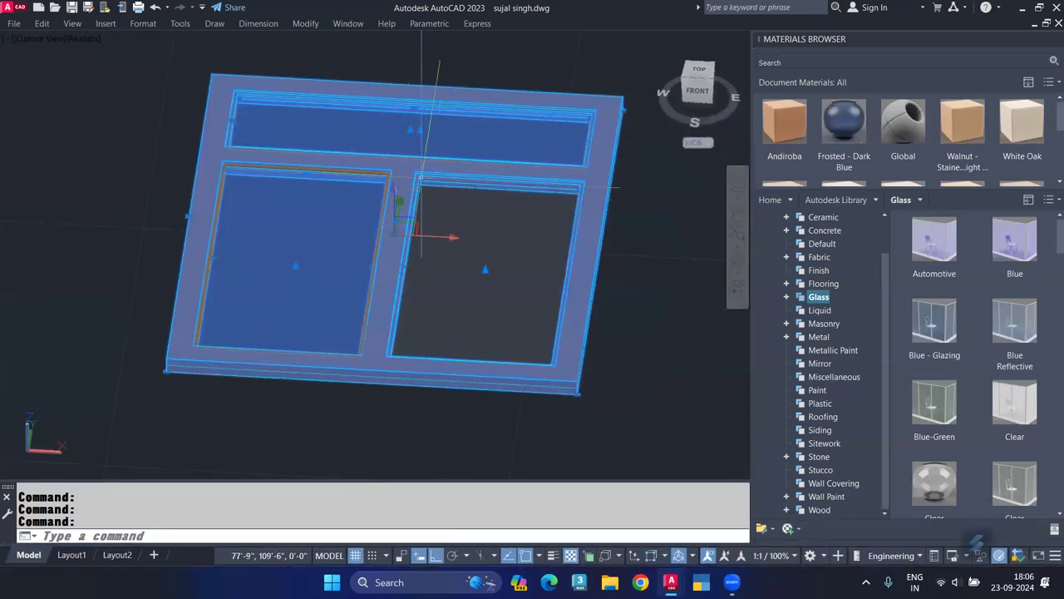
{"action": "scroll", "coordinate": [435, 181], "scroll_direction": "up", "scroll_amount": 3}
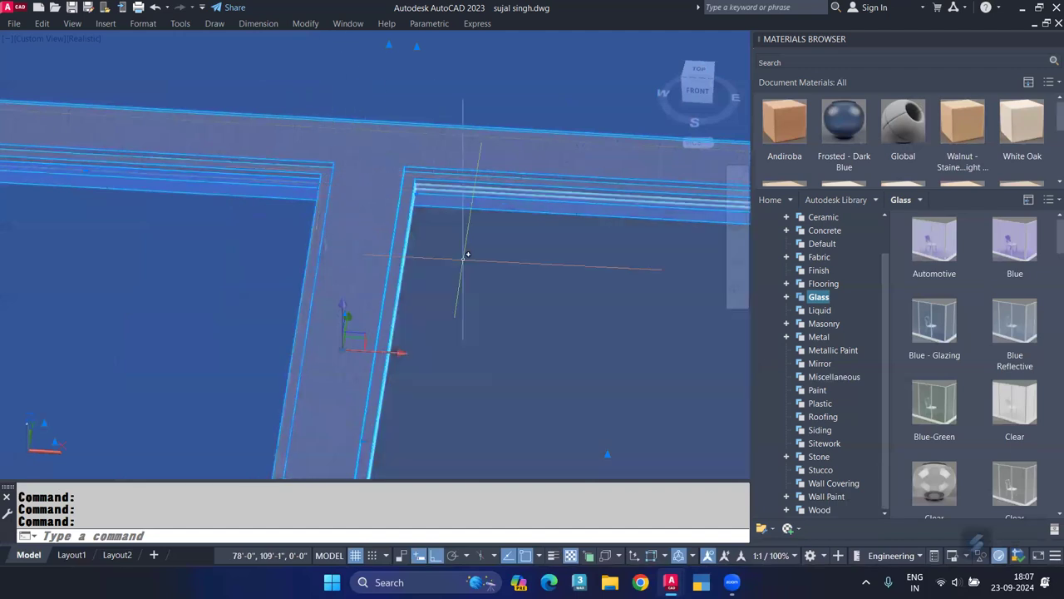
{"action": "scroll", "coordinate": [463, 259], "scroll_direction": "down", "scroll_amount": 5}
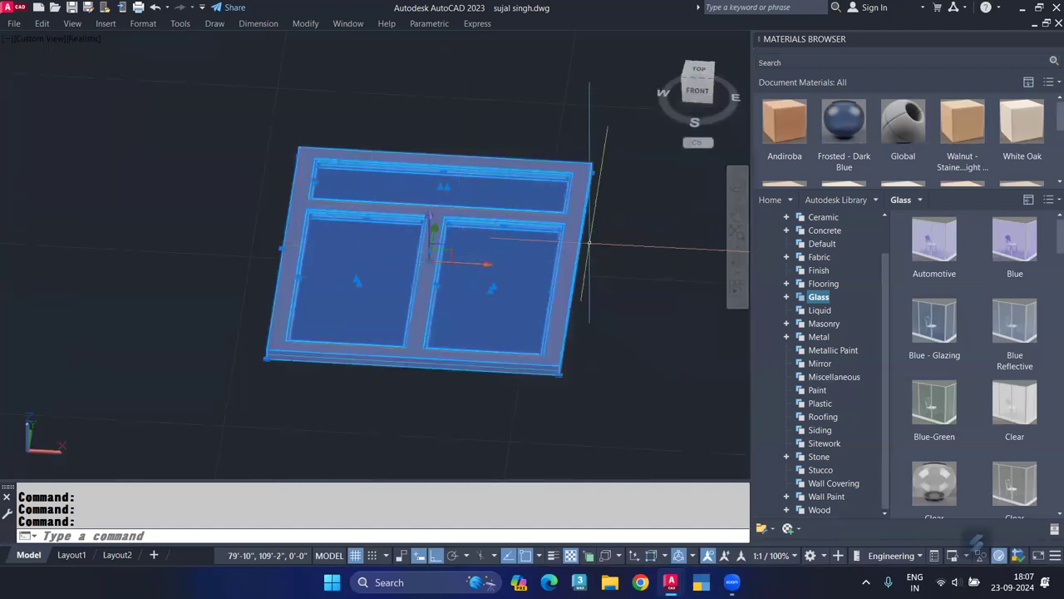
Combine the selected parts into one unnamed group with G, then reselect the whole group.
{"action": "type", "text": "G"}
{"action": "key", "text": "Return"}
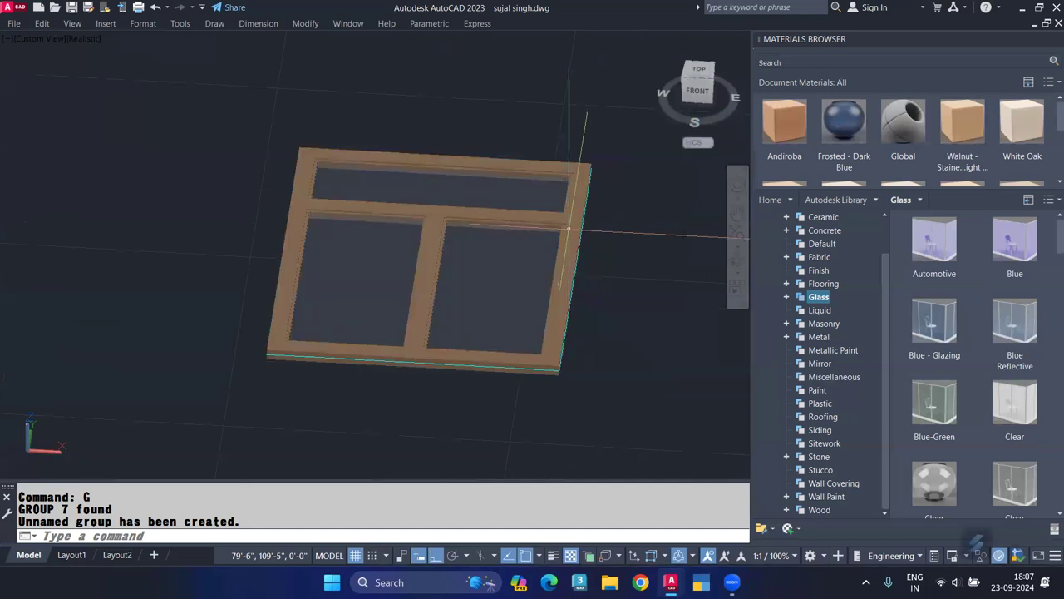
{"action": "scroll", "coordinate": [569, 228], "scroll_direction": "down", "scroll_amount": 2}
{"action": "middle_click_drag", "start_coordinate": [568, 228], "coordinate": [404, 332], "text": "shift"}
{"action": "scroll", "coordinate": [404, 331], "scroll_direction": "up", "scroll_amount": 5}
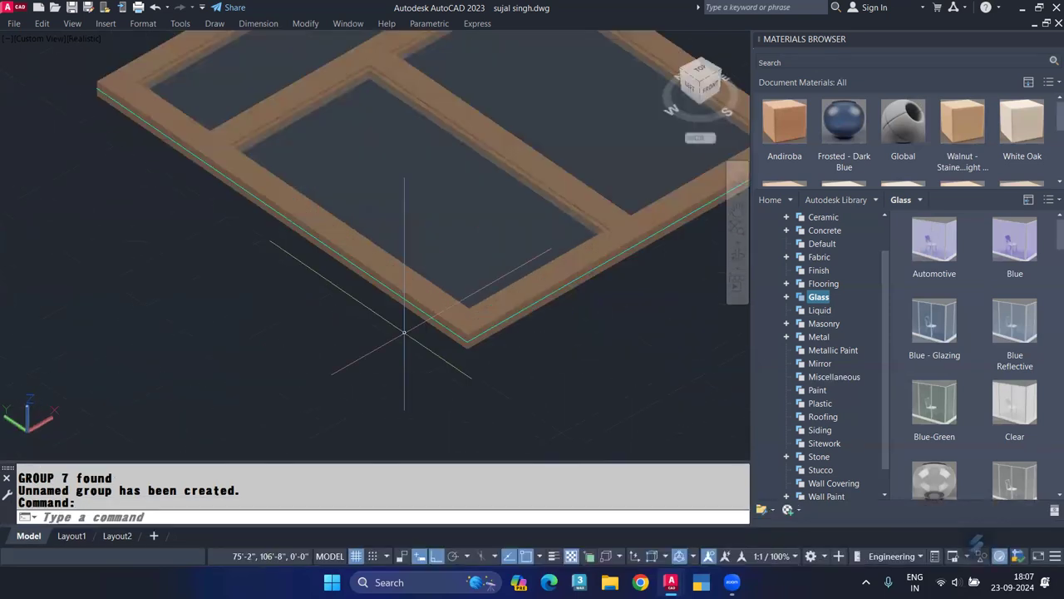
{"action": "key", "text": "ctrl+a"}
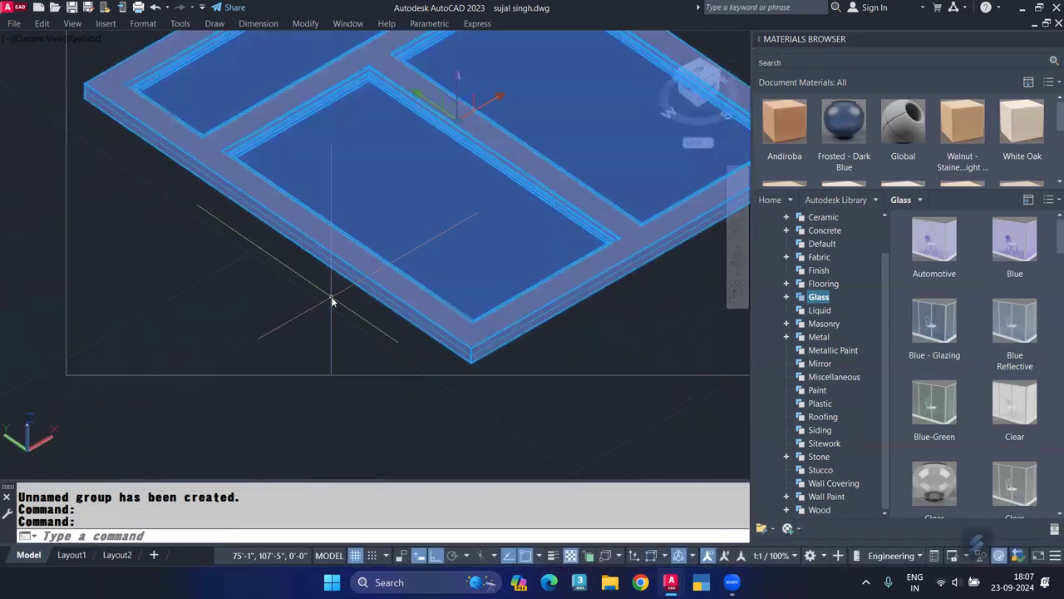
Start 3DROTATE on the grouped window; two attempts at the base point and axis are cancelled.
{"action": "type", "text": "3otate"}
{"action": "key", "text": "Return"}
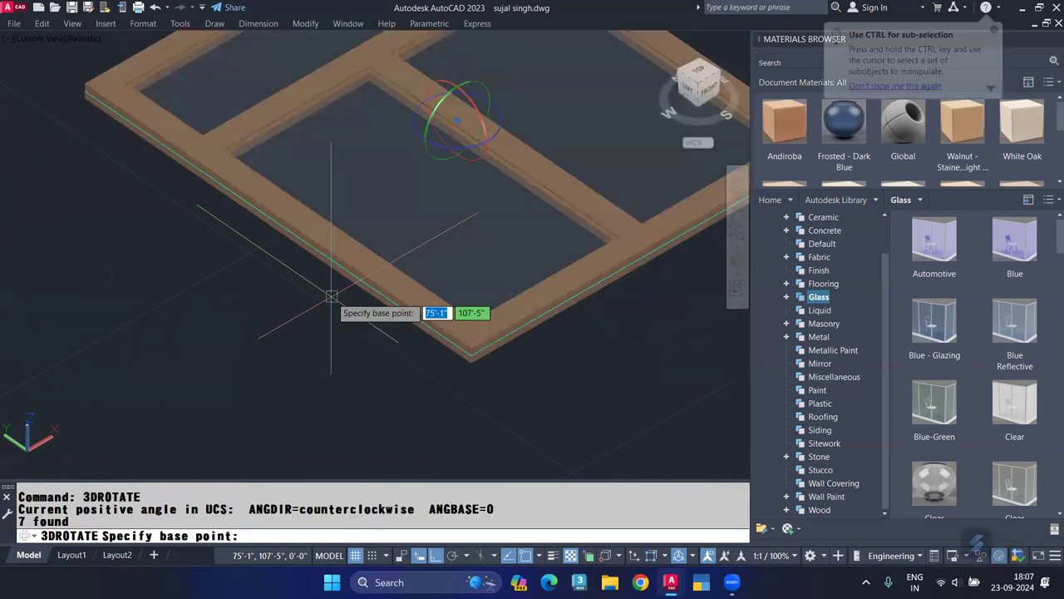
{"action": "left_click", "coordinate": [434, 81]}
{"action": "middle_click_drag", "start_coordinate": [444, 85], "coordinate": [465, 172]}
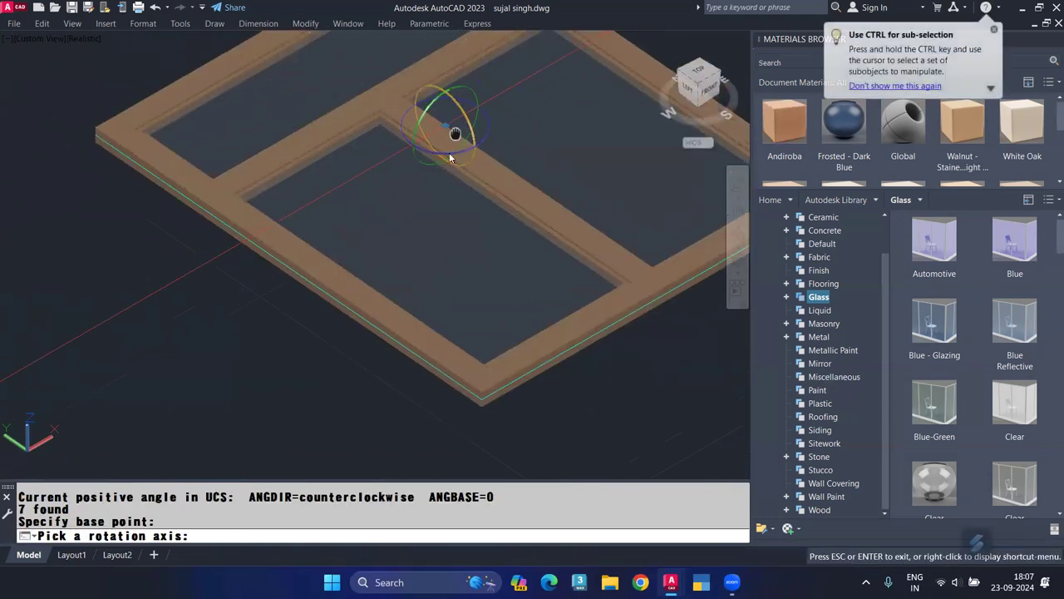
{"action": "left_click", "coordinate": [472, 189]}
{"action": "key", "text": "Escape"}
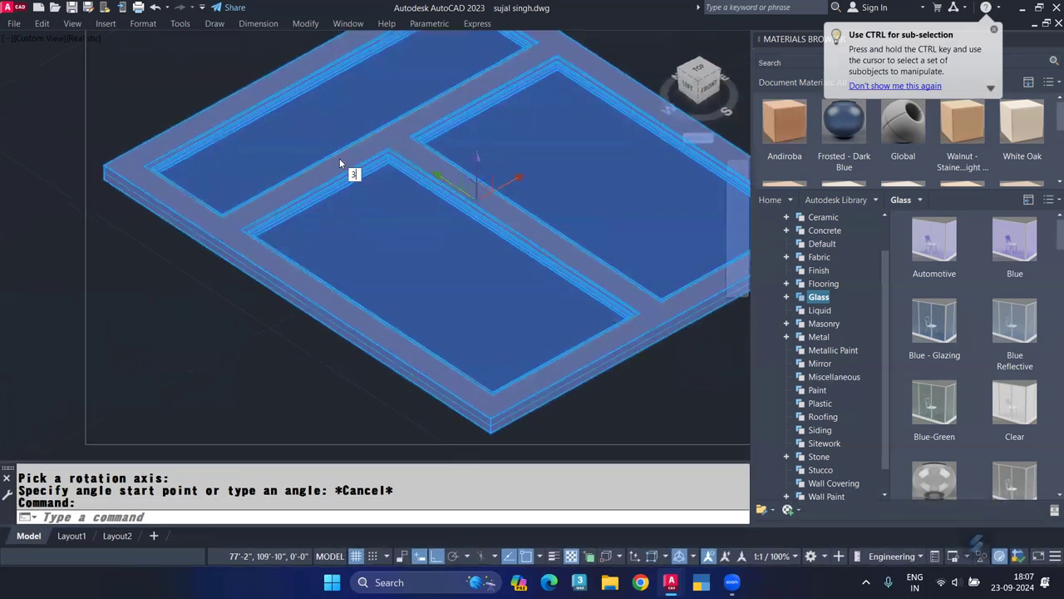
{"action": "key", "text": "Return"}
{"action": "left_click", "coordinate": [449, 165]}
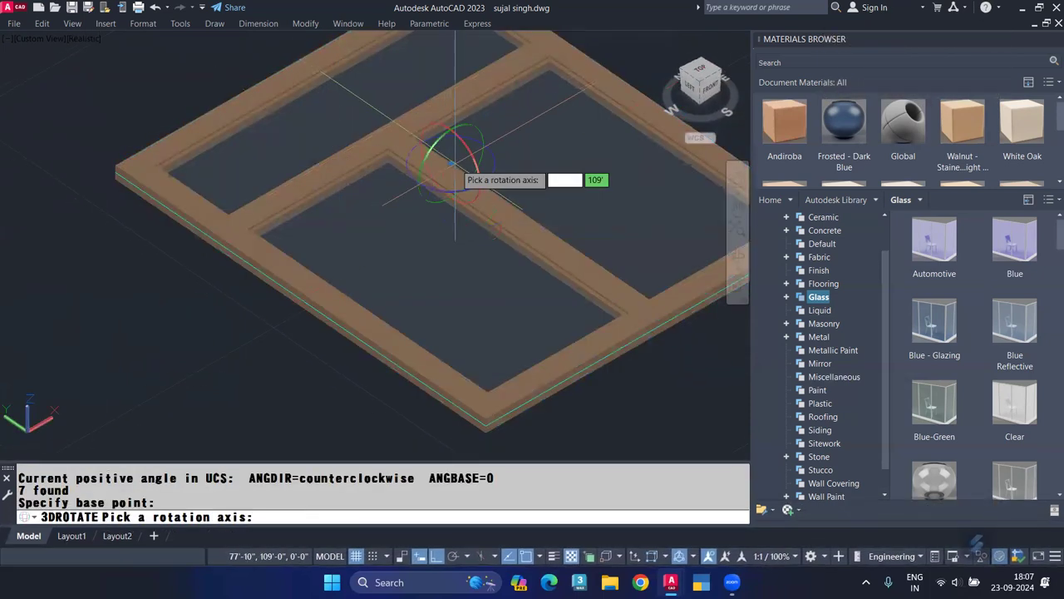
{"action": "key", "text": "Escape"}
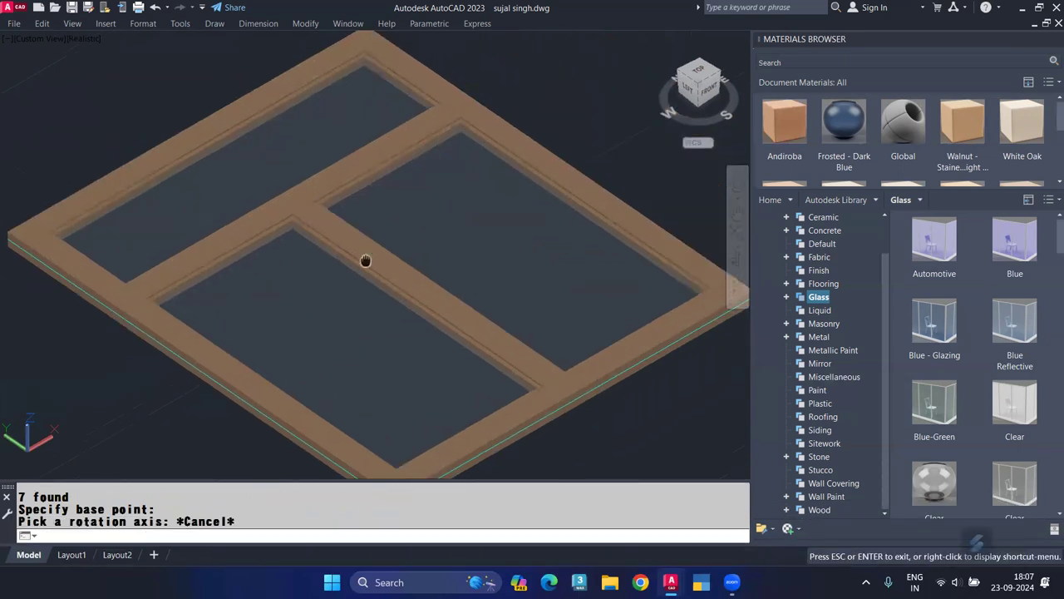
{"action": "scroll", "coordinate": [366, 327], "scroll_direction": "up", "scroll_amount": 3}
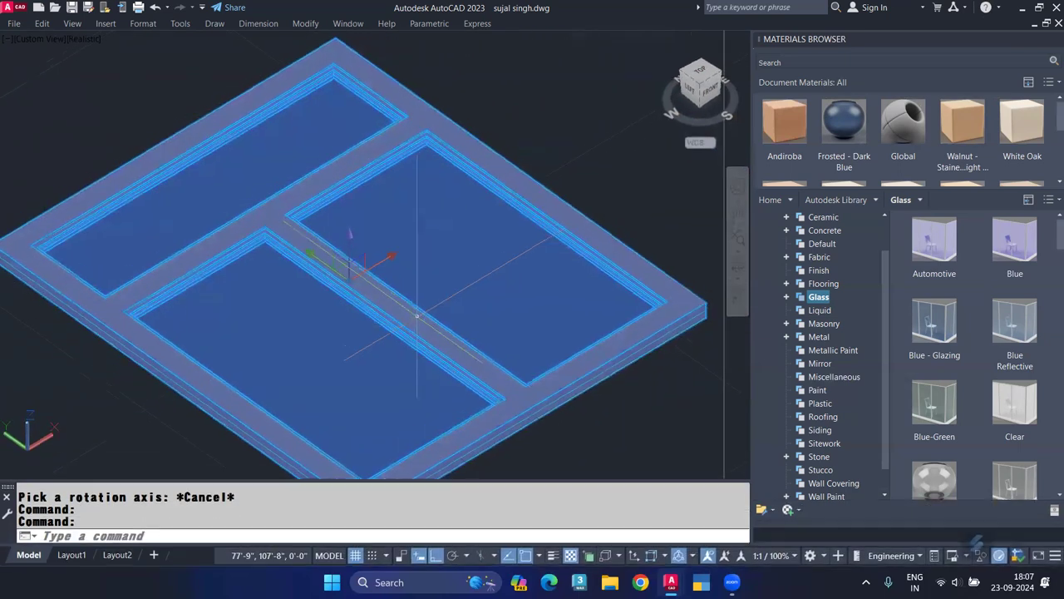
{"action": "type", "text": "3d"}
Rotate the window 90° about its middle bar so it stands upright, then reselect it.
{"action": "key", "text": "Return"}
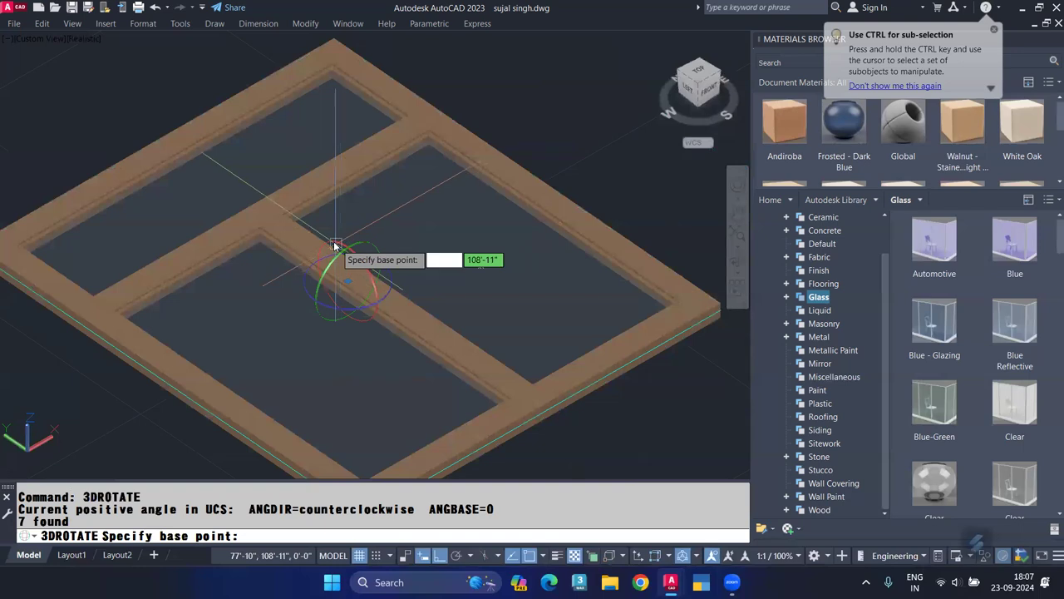
{"action": "left_click", "coordinate": [336, 246]}
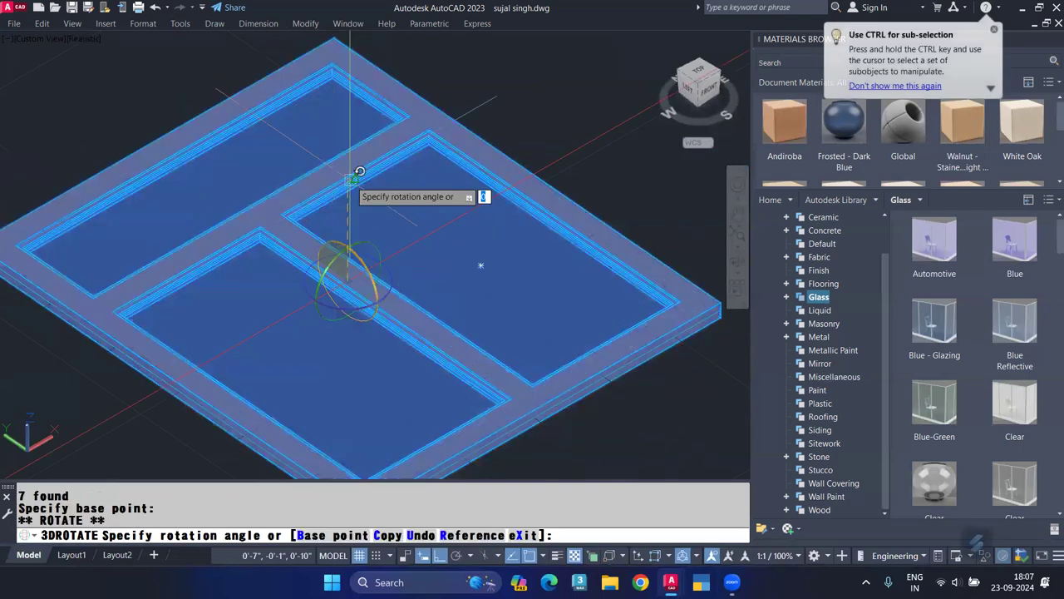
{"action": "middle_click_drag", "start_coordinate": [355, 173], "coordinate": [355, 130]}
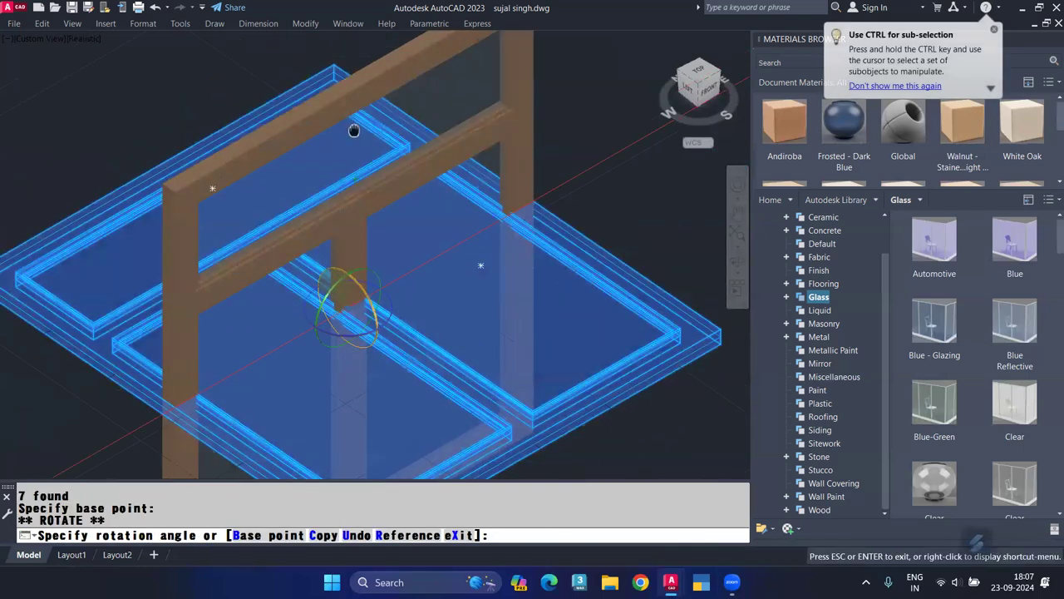
{"action": "scroll", "coordinate": [348, 125], "scroll_direction": "up", "scroll_amount": 3}
{"action": "scroll", "coordinate": [341, 117], "scroll_direction": "down", "scroll_amount": 5}
{"action": "key", "text": "Escape"}
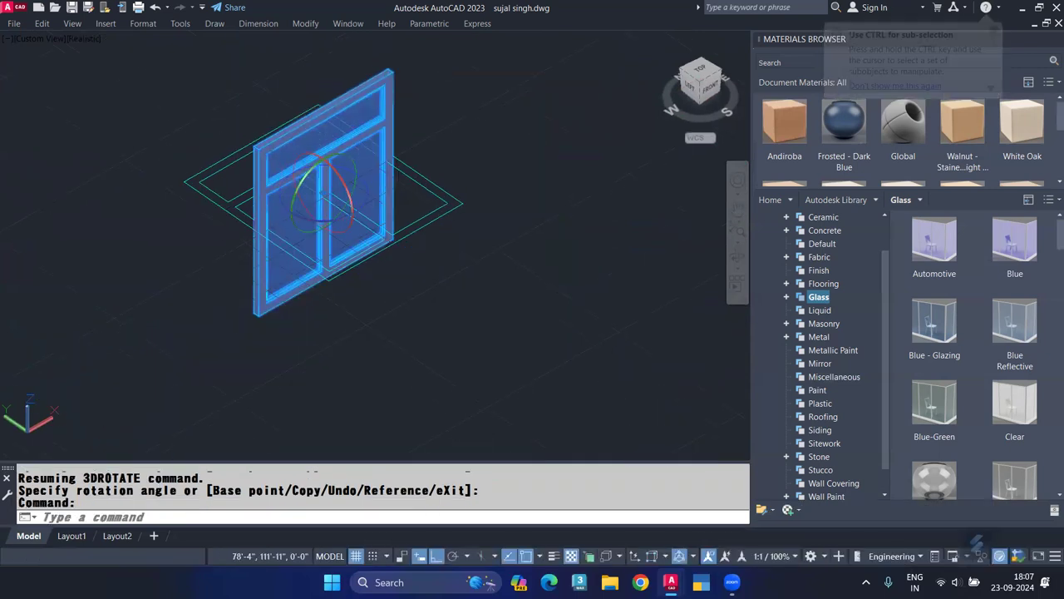
{"action": "key", "text": "Escape"}
{"action": "scroll", "coordinate": [231, 297], "scroll_direction": "up", "scroll_amount": 3}
{"action": "left_click", "coordinate": [321, 225]}
Move the window by its bottom corner into the ground-floor wall opening.
{"action": "scroll", "coordinate": [319, 279], "scroll_direction": "up", "scroll_amount": 2}
{"action": "type", "text": "m"}
{"action": "key", "text": "Return"}
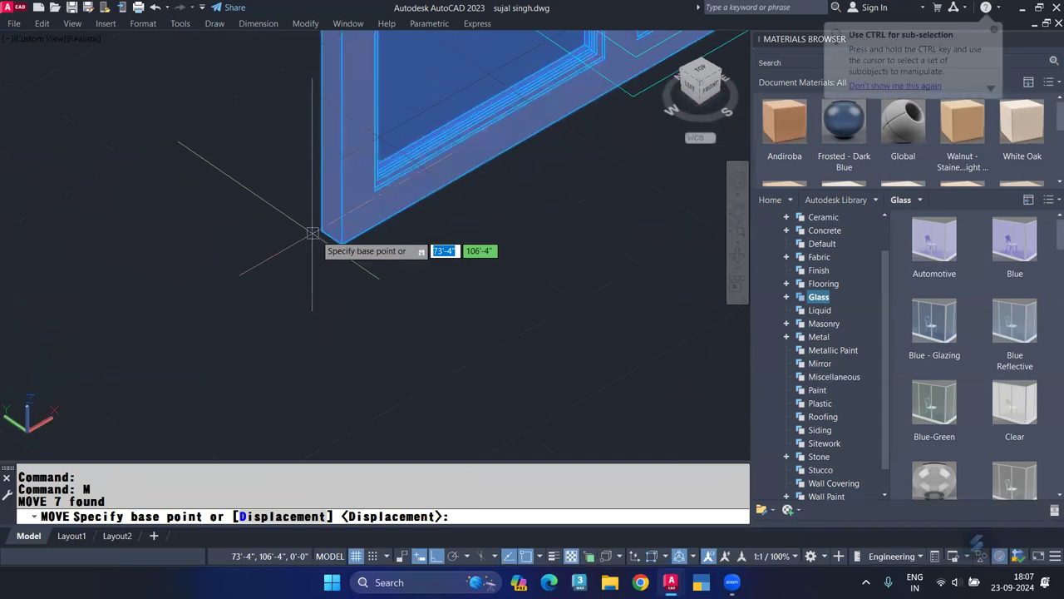
{"action": "scroll", "coordinate": [333, 241], "scroll_direction": "down", "scroll_amount": 3}
{"action": "left_click", "coordinate": [340, 227]}
{"action": "scroll", "coordinate": [283, 254], "scroll_direction": "down", "scroll_amount": 4}
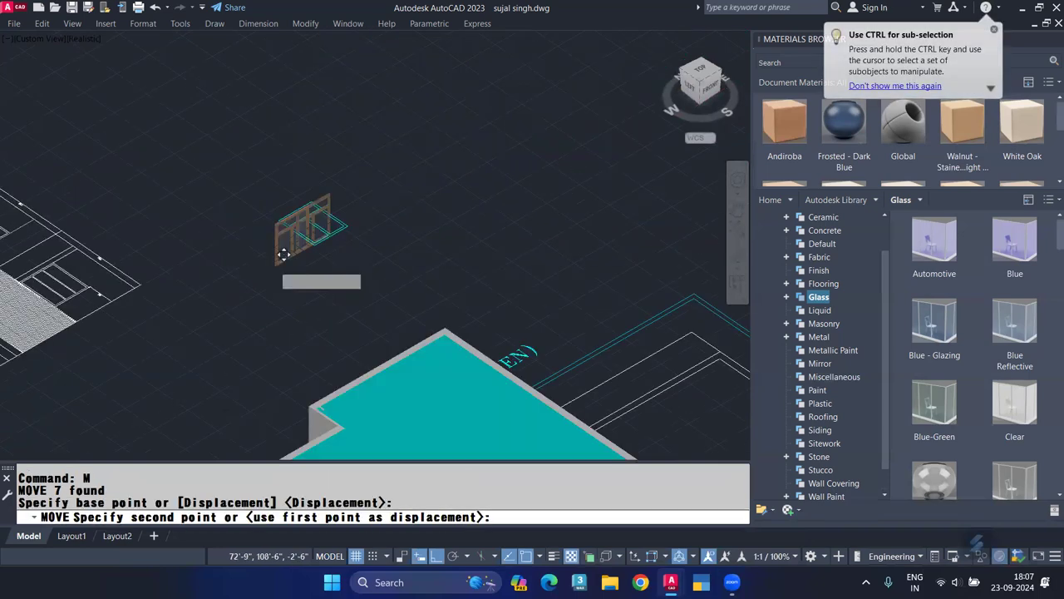
{"action": "scroll", "coordinate": [282, 255], "scroll_direction": "down", "scroll_amount": 5}
{"action": "middle_click_drag", "start_coordinate": [283, 255], "coordinate": [151, 272], "text": "shift"}
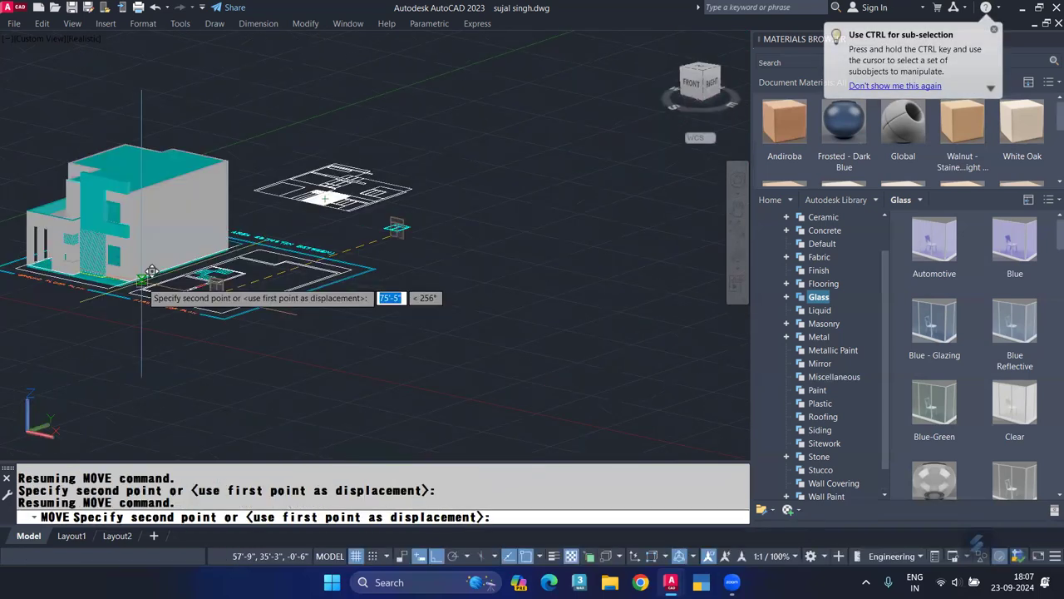
{"action": "scroll", "coordinate": [125, 258], "scroll_direction": "up", "scroll_amount": 5}
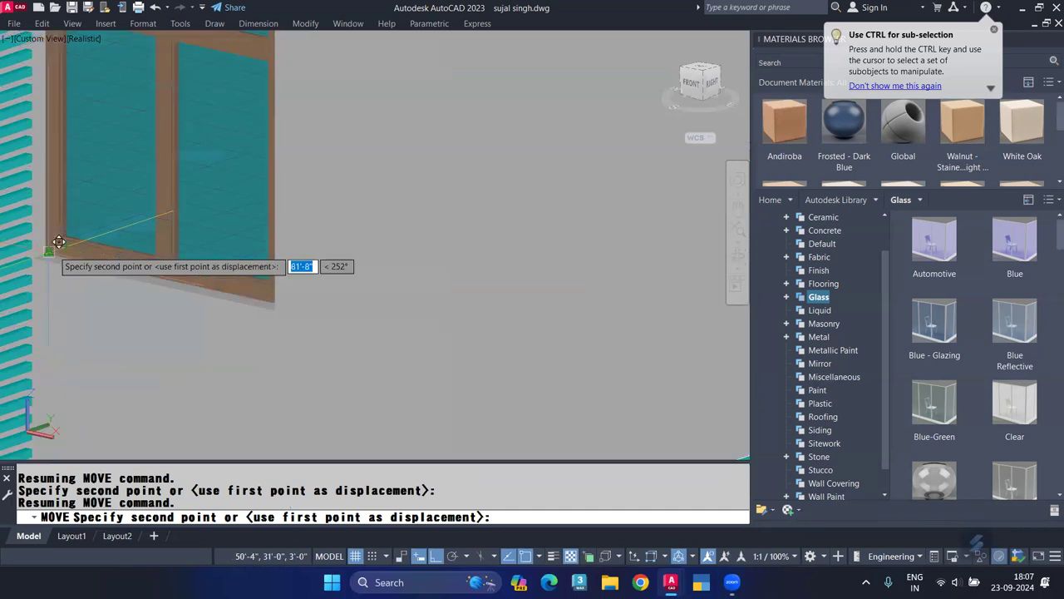
{"action": "left_click", "coordinate": [67, 243]}
{"action": "scroll", "coordinate": [67, 243], "scroll_direction": "down", "scroll_amount": 2}
{"action": "middle_click_drag", "start_coordinate": [67, 243], "coordinate": [171, 344]}
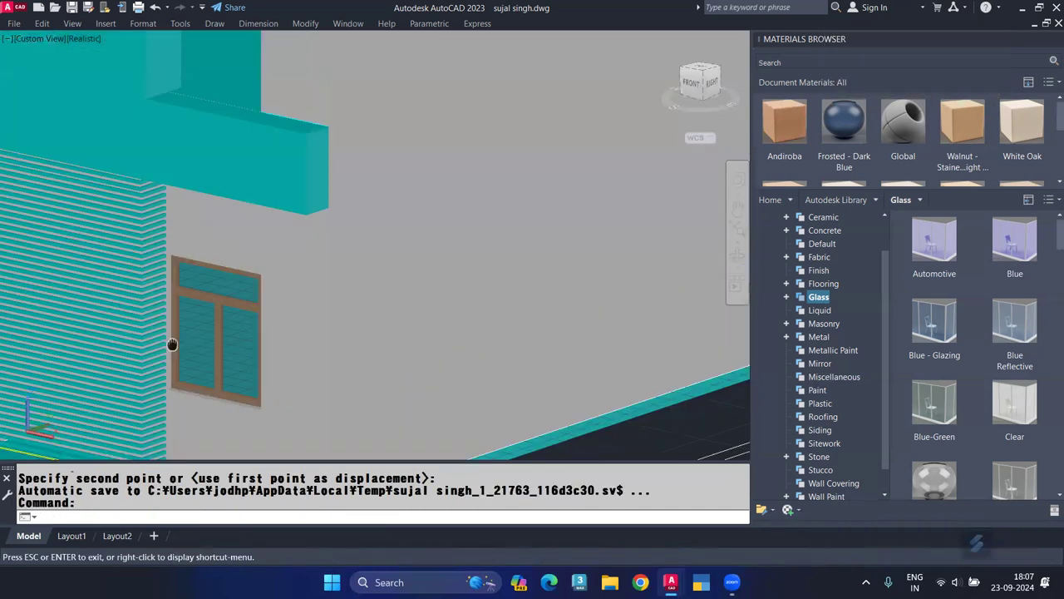
{"action": "key", "text": "Escape"}
{"action": "scroll", "coordinate": [172, 344], "scroll_direction": "up", "scroll_amount": 3}
Copy the placed window from its top corner up into the upper-floor wall opening.
{"action": "left_click", "coordinate": [158, 291]}
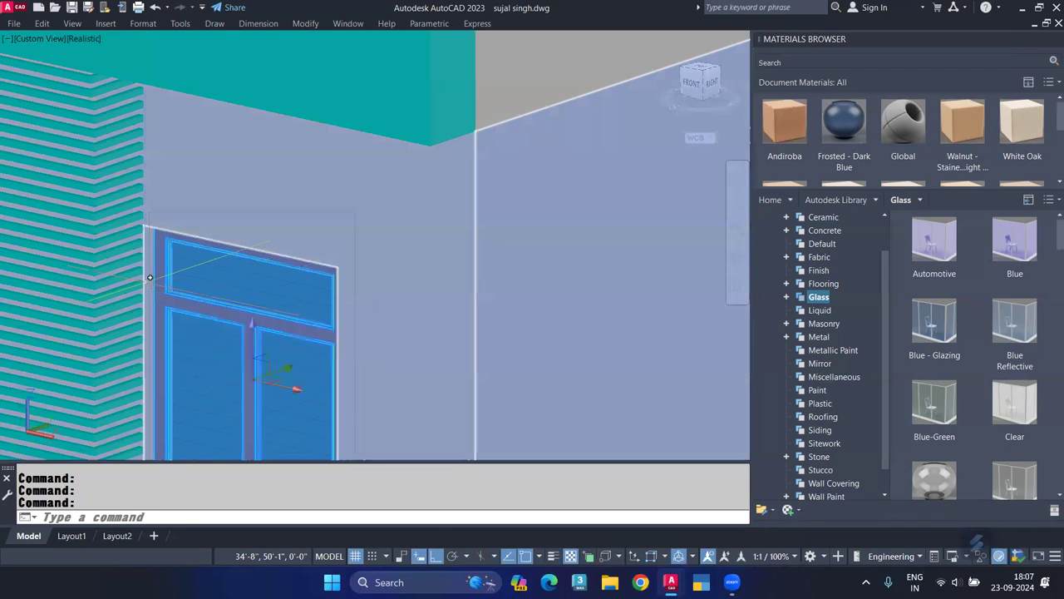
{"action": "type", "text": "co"}
{"action": "key", "text": "Return"}
{"action": "scroll", "coordinate": [145, 228], "scroll_direction": "up", "scroll_amount": 2}
{"action": "scroll", "coordinate": [143, 224], "scroll_direction": "up", "scroll_amount": 2}
{"action": "scroll", "coordinate": [141, 218], "scroll_direction": "up", "scroll_amount": 2}
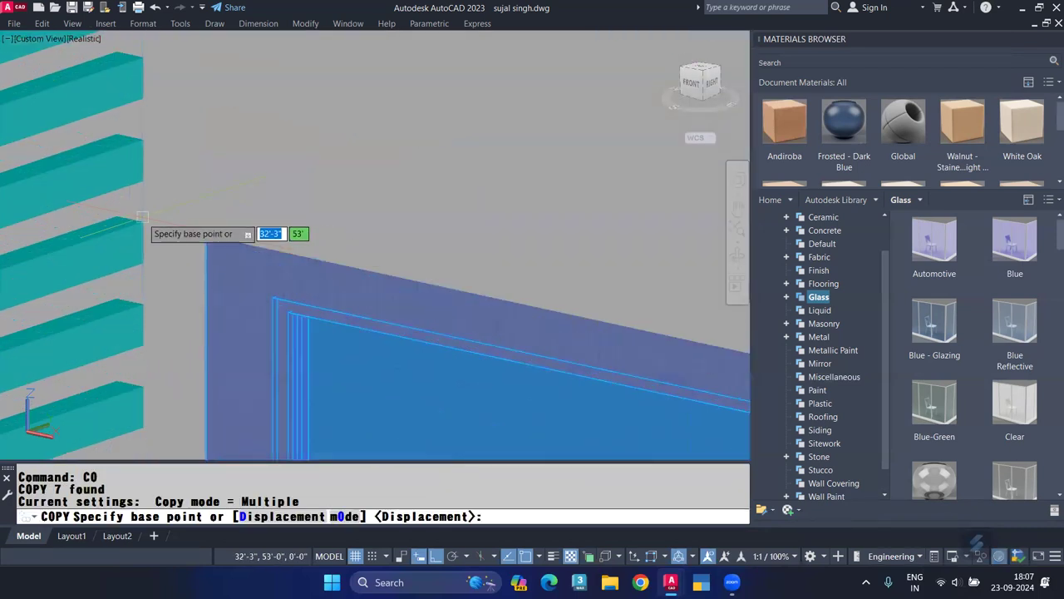
{"action": "scroll", "coordinate": [142, 217], "scroll_direction": "down", "scroll_amount": 2}
{"action": "scroll", "coordinate": [229, 261], "scroll_direction": "down", "scroll_amount": 2}
{"action": "scroll", "coordinate": [278, 298], "scroll_direction": "down", "scroll_amount": 5}
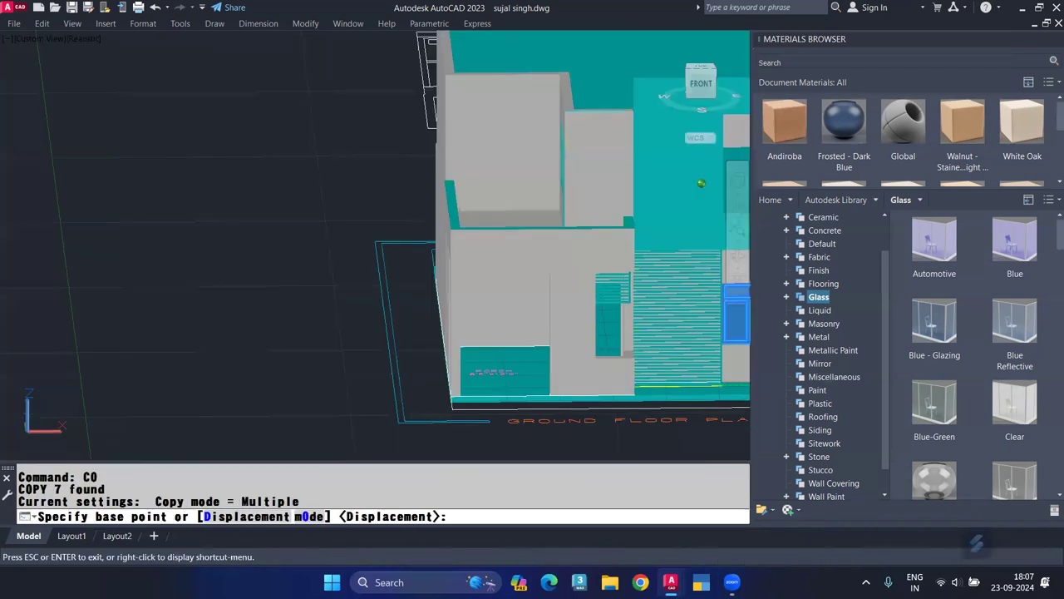
{"action": "middle_click_drag", "start_coordinate": [432, 308], "coordinate": [106, 308]}
{"action": "middle_click_drag", "start_coordinate": [355, 327], "coordinate": [451, 366], "text": "shift"}
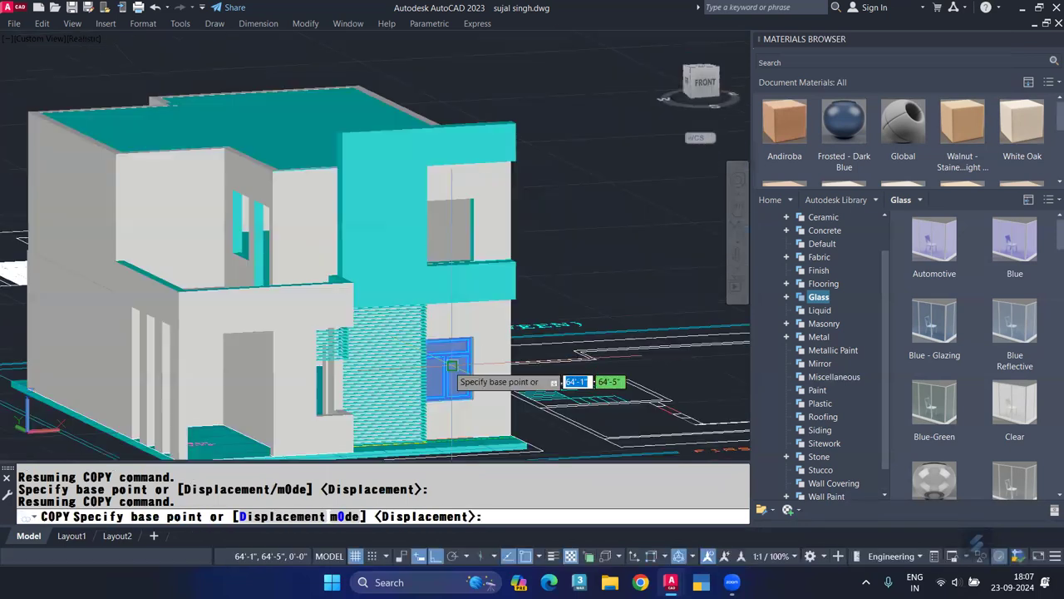
{"action": "scroll", "coordinate": [451, 366], "scroll_direction": "up", "scroll_amount": 2}
{"action": "scroll", "coordinate": [448, 349], "scroll_direction": "up", "scroll_amount": 2}
{"action": "scroll", "coordinate": [446, 332], "scroll_direction": "up", "scroll_amount": 2}
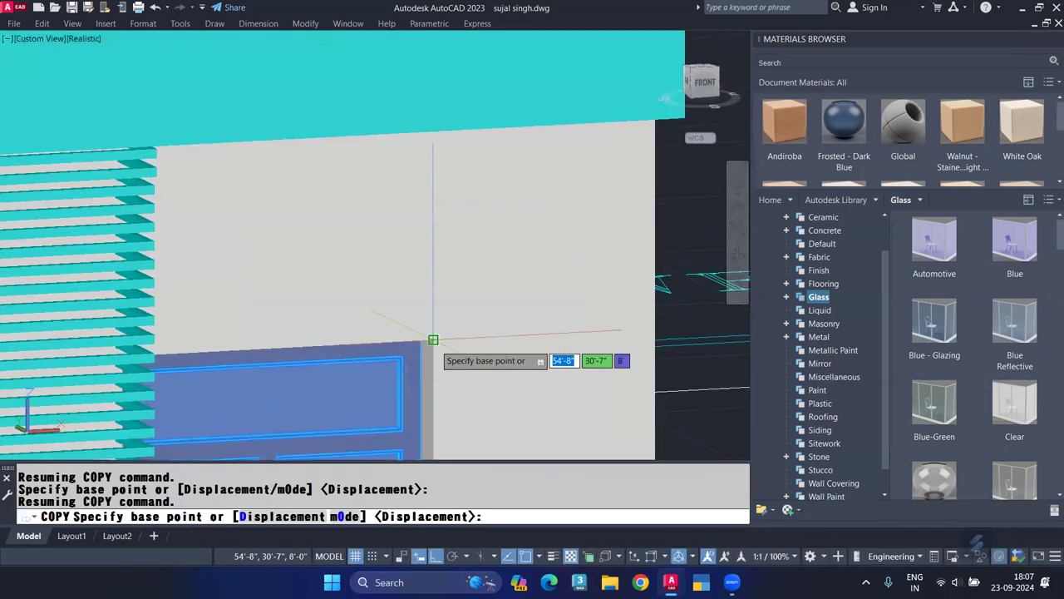
{"action": "left_click", "coordinate": [444, 321]}
{"action": "scroll", "coordinate": [441, 266], "scroll_direction": "down", "scroll_amount": 3}
{"action": "scroll", "coordinate": [440, 328], "scroll_direction": "up", "scroll_amount": 5}
{"action": "scroll", "coordinate": [468, 297], "scroll_direction": "up", "scroll_amount": 2}
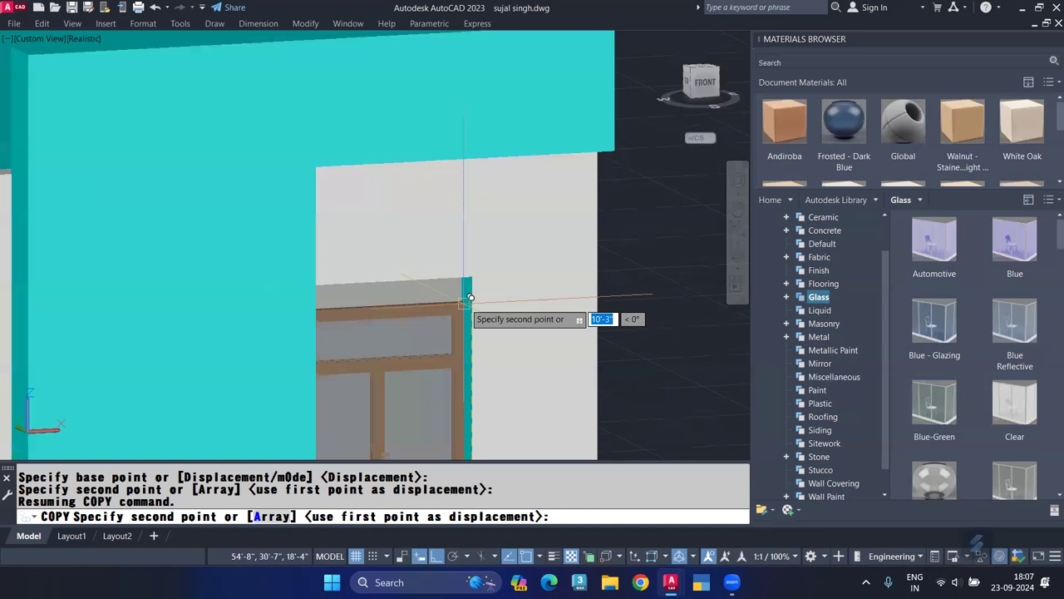
{"action": "scroll", "coordinate": [478, 270], "scroll_direction": "up", "scroll_amount": 2}
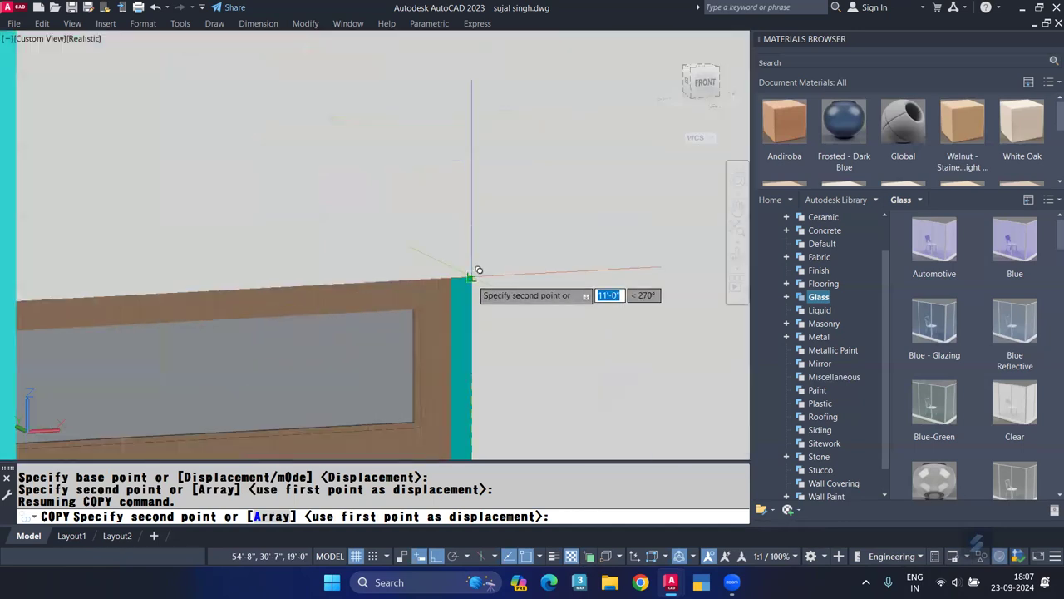
{"action": "left_click", "coordinate": [489, 306]}
{"action": "scroll", "coordinate": [489, 305], "scroll_direction": "down", "scroll_amount": 4}
{"action": "key", "text": "Return"}
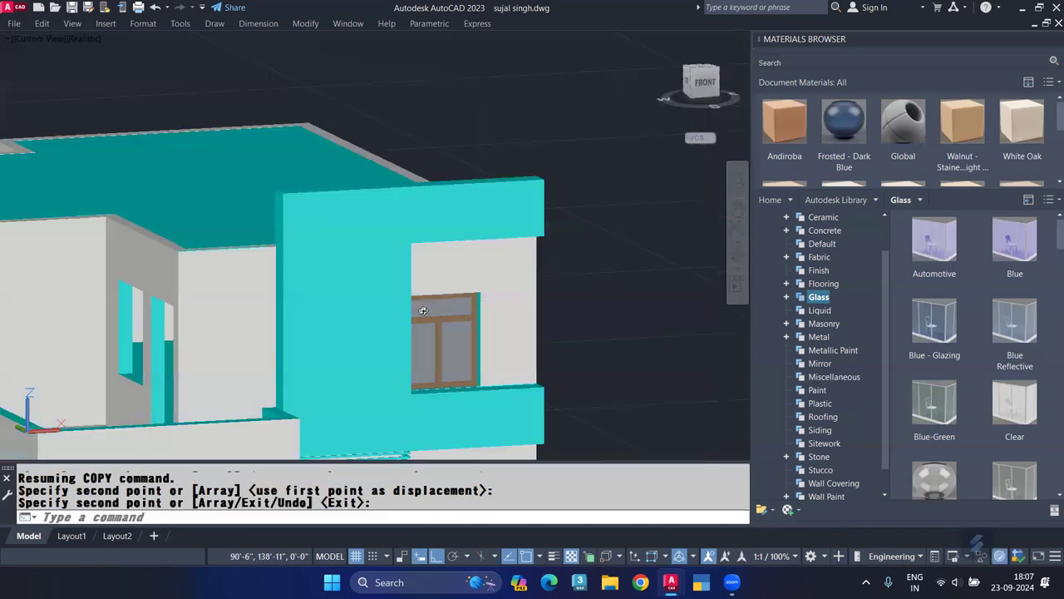
Orbit around the house to check both windows from the left-front.
{"action": "scroll", "coordinate": [423, 310], "scroll_direction": "down", "scroll_amount": 3}
{"action": "key", "text": "Return"}
{"action": "scroll", "coordinate": [366, 304], "scroll_direction": "down", "scroll_amount": 2}
{"action": "scroll", "coordinate": [424, 281], "scroll_direction": "down", "scroll_amount": 1}
{"action": "mouse_move", "coordinate": [424, 281]}
{"action": "middle_mouse_down", "text": "shift"}
{"action": "mouse_move", "coordinate": [209, 241]}
{"action": "mouse_move", "coordinate": [447, 243]}
{"action": "mouse_move", "coordinate": [190, 247]}
{"action": "middle_mouse_up", "text": "shift"}
{"action": "scroll", "coordinate": [447, 244], "scroll_direction": "up", "scroll_amount": 3}
{"action": "scroll", "coordinate": [446, 243], "scroll_direction": "down", "scroll_amount": 3}
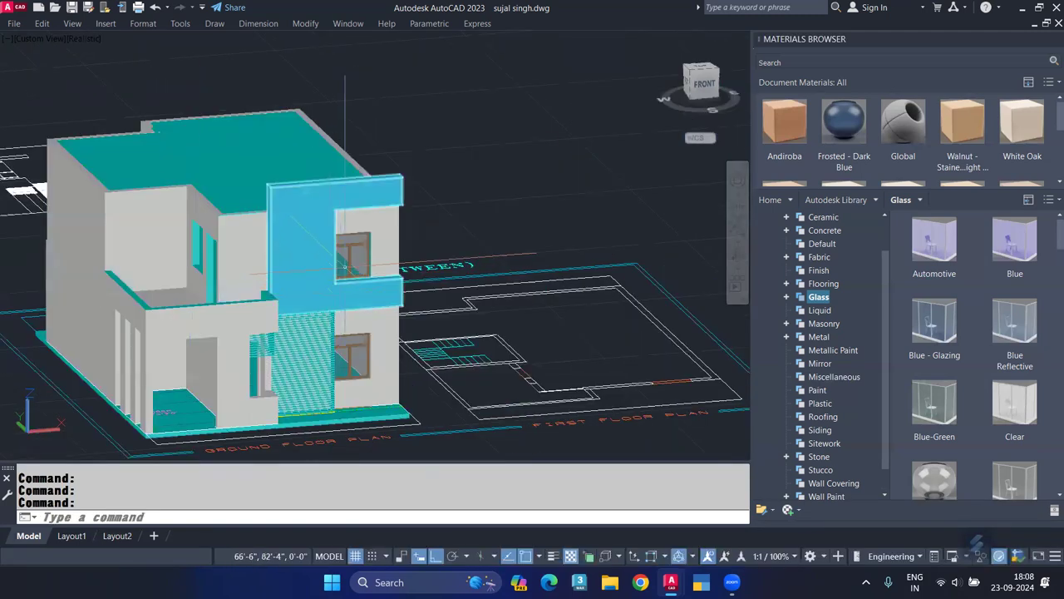
{"action": "scroll", "coordinate": [358, 231], "scroll_direction": "up", "scroll_amount": 5}
{"action": "scroll", "coordinate": [358, 231], "scroll_direction": "down", "scroll_amount": 5}
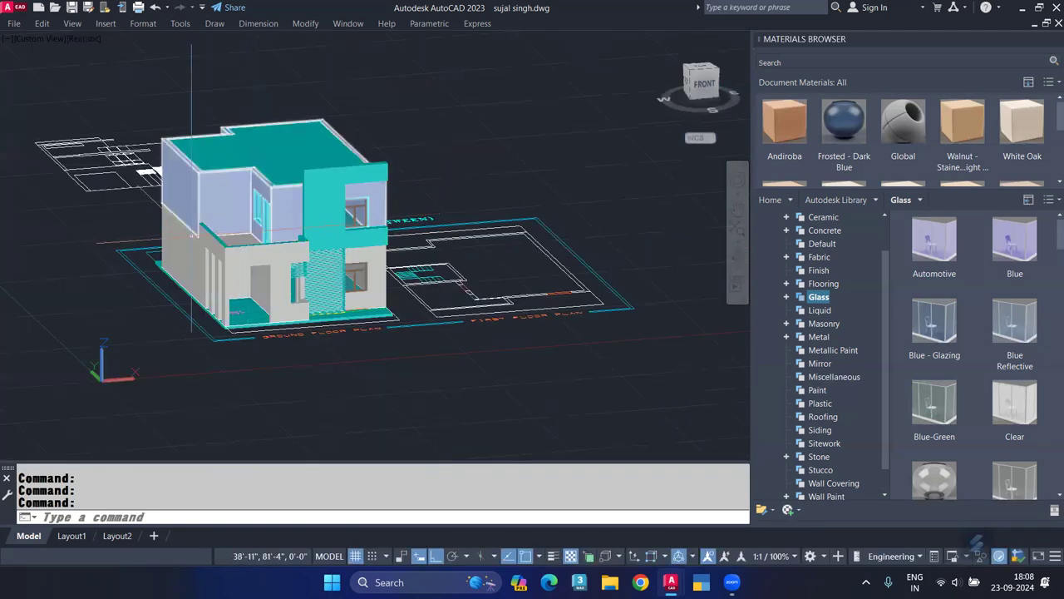
{"action": "middle_click_drag", "start_coordinate": [217, 237], "coordinate": [245, 210], "text": "shift"}
{"action": "scroll", "coordinate": [337, 230], "scroll_direction": "up", "scroll_amount": 2}
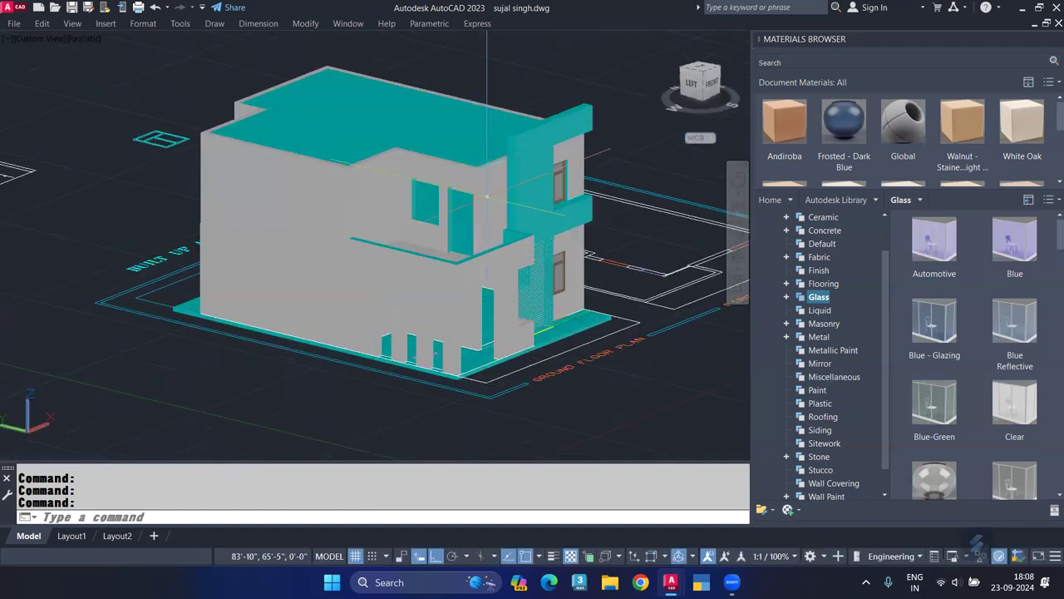
{"action": "scroll", "coordinate": [337, 231], "scroll_direction": "up", "scroll_amount": 2}
{"action": "scroll", "coordinate": [337, 230], "scroll_direction": "up", "scroll_amount": 2}
{"action": "scroll", "coordinate": [373, 200], "scroll_direction": "up", "scroll_amount": 2}
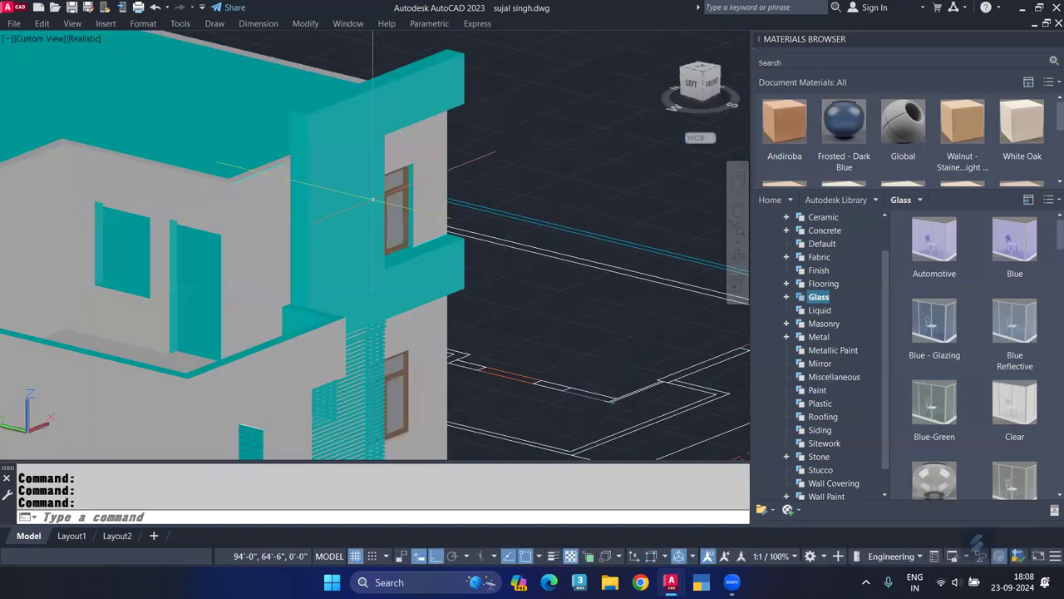
{"action": "scroll", "coordinate": [373, 200], "scroll_direction": "up", "scroll_amount": 2}
Use the move gizmo's Copy option to place a copy of the upper window on the left wall.
{"action": "left_click", "coordinate": [405, 216]}
{"action": "left_click", "coordinate": [394, 240]}
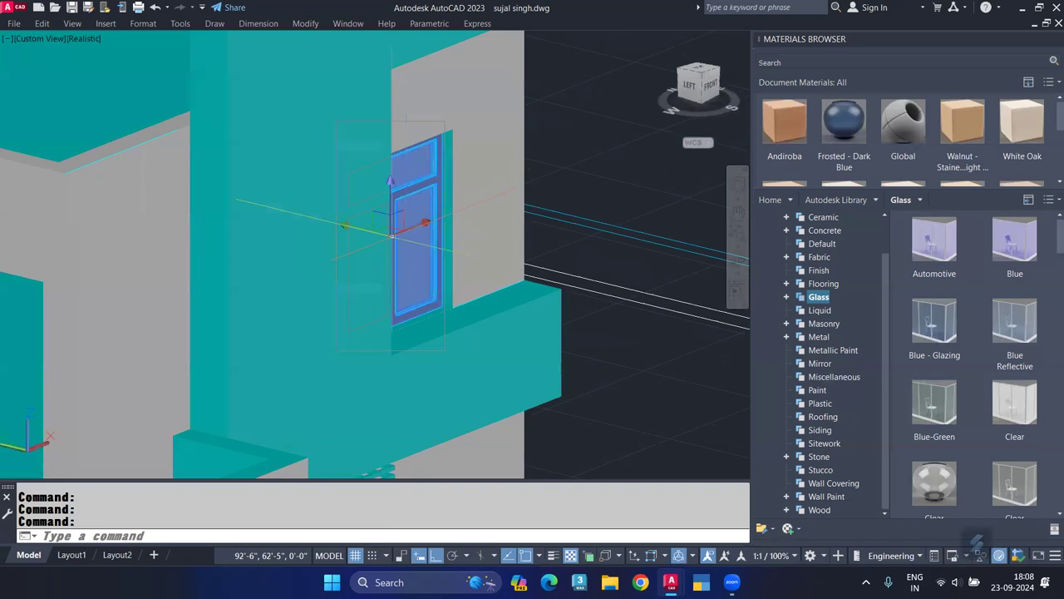
{"action": "left_click", "coordinate": [420, 231]}
{"action": "scroll", "coordinate": [391, 230], "scroll_direction": "down", "scroll_amount": 1}
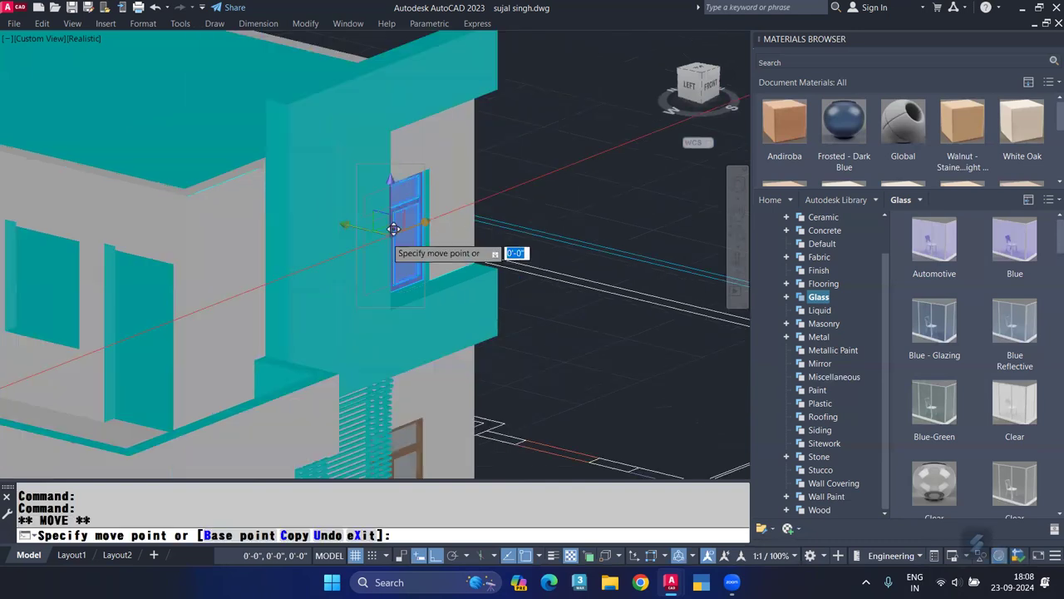
{"action": "scroll", "coordinate": [333, 250], "scroll_direction": "down", "scroll_amount": 1}
{"action": "scroll", "coordinate": [319, 244], "scroll_direction": "down", "scroll_amount": 1}
{"action": "scroll", "coordinate": [319, 244], "scroll_direction": "down", "scroll_amount": 3}
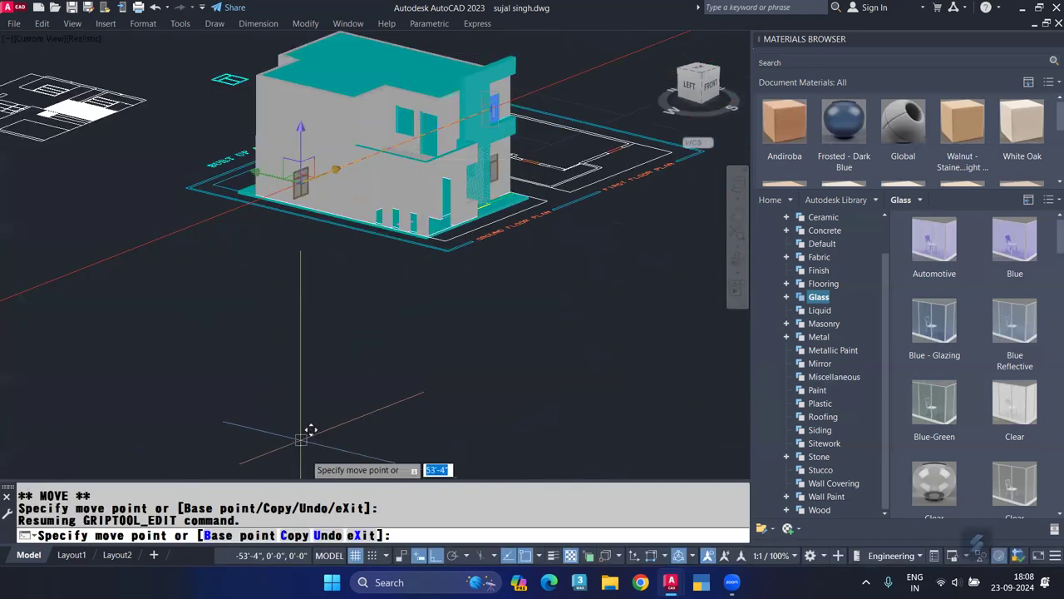
{"action": "left_click", "coordinate": [295, 535]}
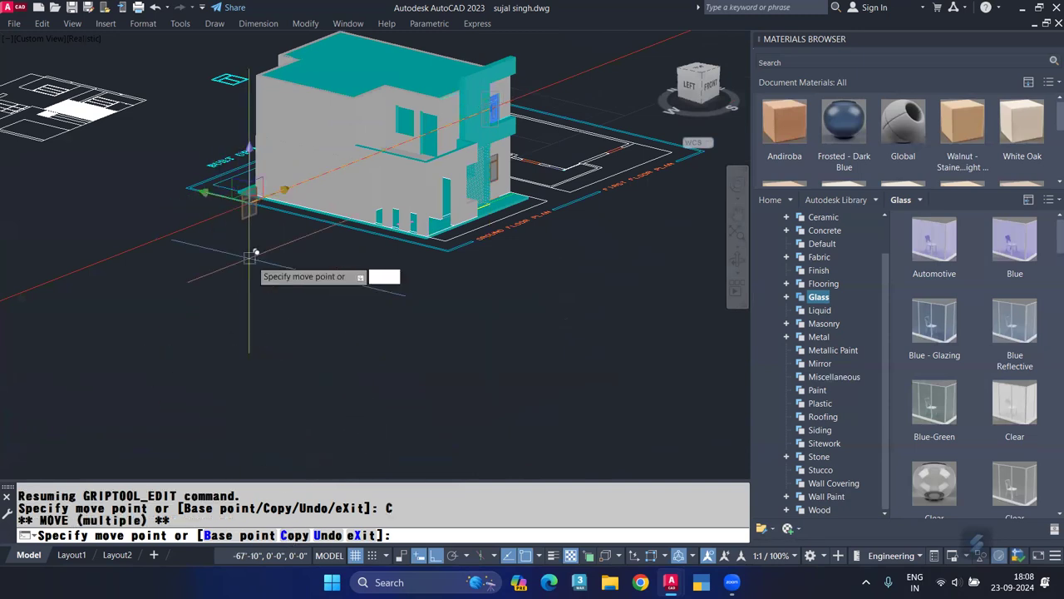
{"action": "scroll", "coordinate": [287, 245], "scroll_direction": "up", "scroll_amount": 2}
{"action": "scroll", "coordinate": [289, 238], "scroll_direction": "up", "scroll_amount": 1}
{"action": "left_click", "coordinate": [286, 240]}
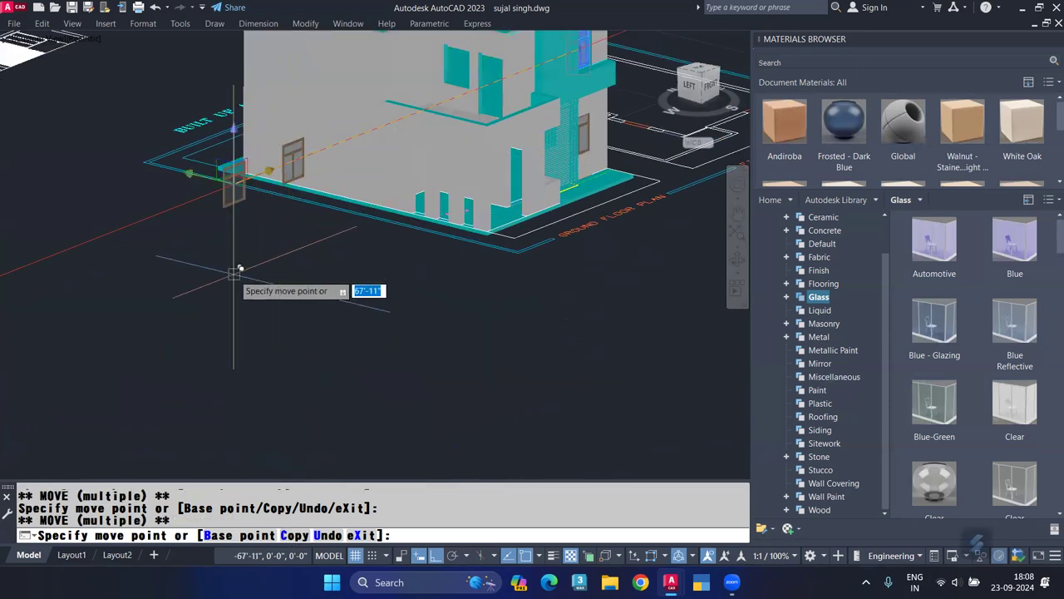
{"action": "key", "text": "Escape"}
Rotate the new window copy 180° in 3D to fit the left wall.
{"action": "scroll", "coordinate": [298, 158], "scroll_direction": "up", "scroll_amount": 2}
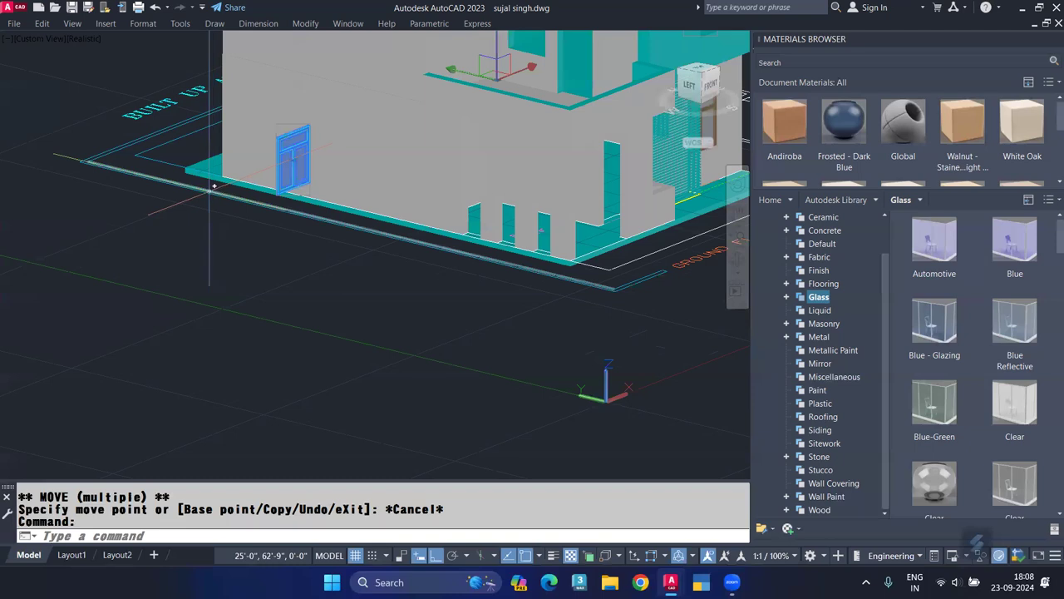
{"action": "scroll", "coordinate": [213, 186], "scroll_direction": "down", "scroll_amount": 3}
{"action": "scroll", "coordinate": [213, 186], "scroll_direction": "down", "scroll_amount": 1}
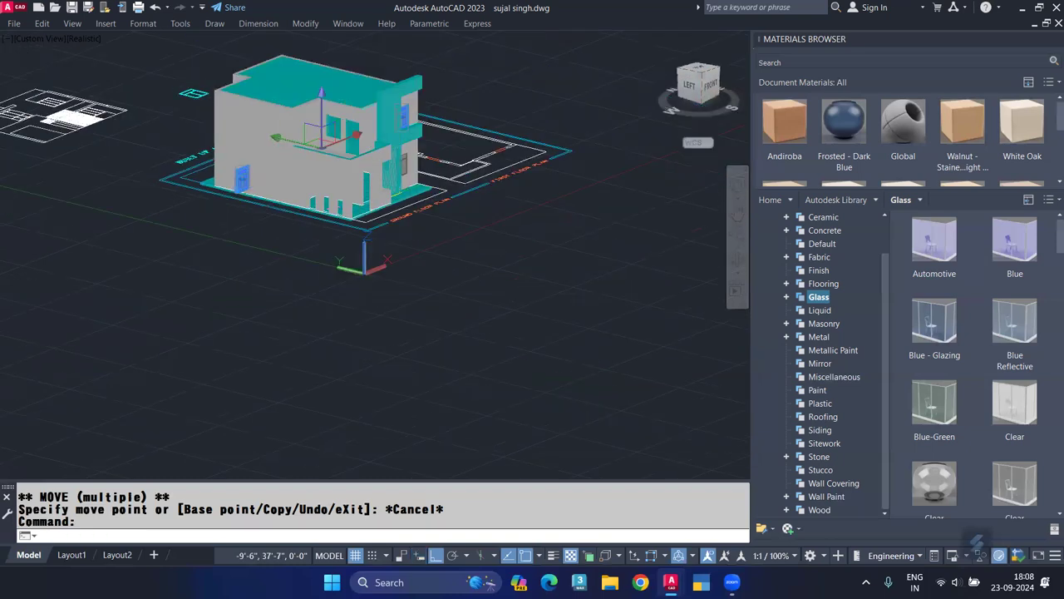
{"action": "scroll", "coordinate": [236, 165], "scroll_direction": "up", "scroll_amount": 5}
{"action": "key", "text": "Escape"}
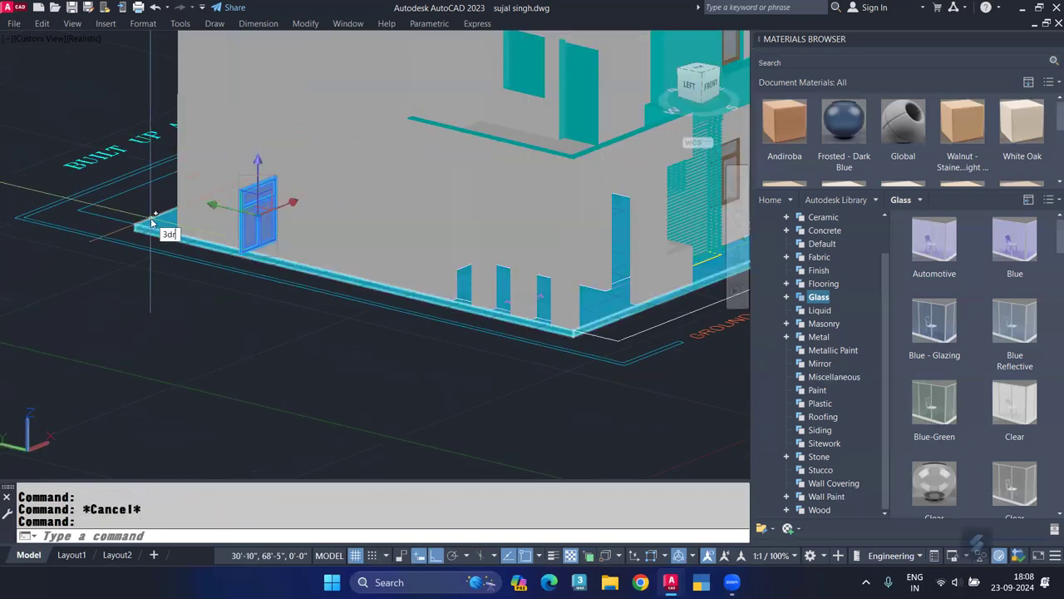
{"action": "key", "text": "Return"}
{"action": "left_click", "coordinate": [258, 215]}
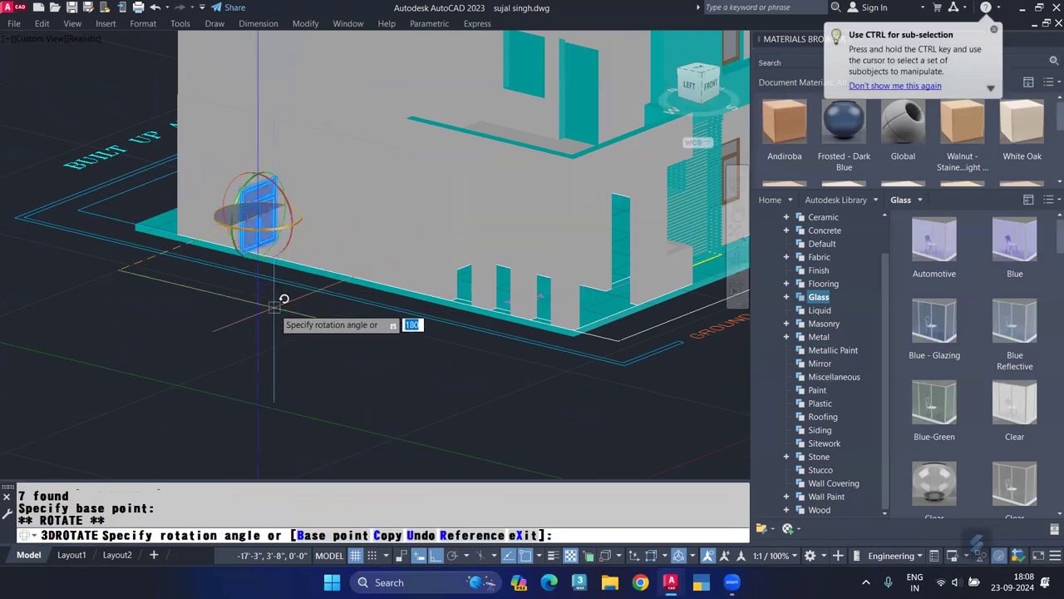
{"action": "key", "text": "Return"}
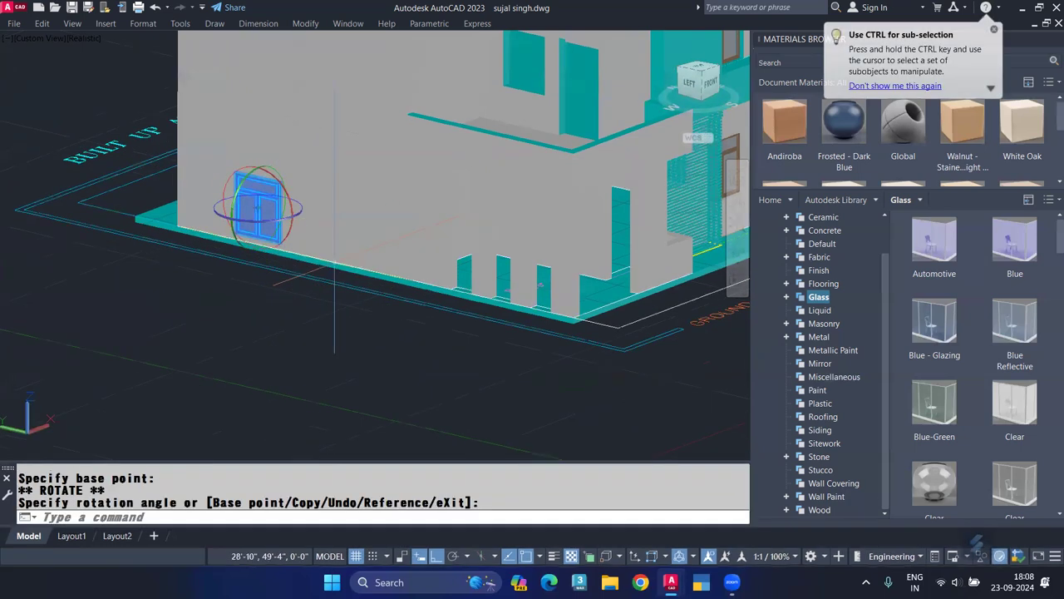
{"action": "key", "text": "Escape"}
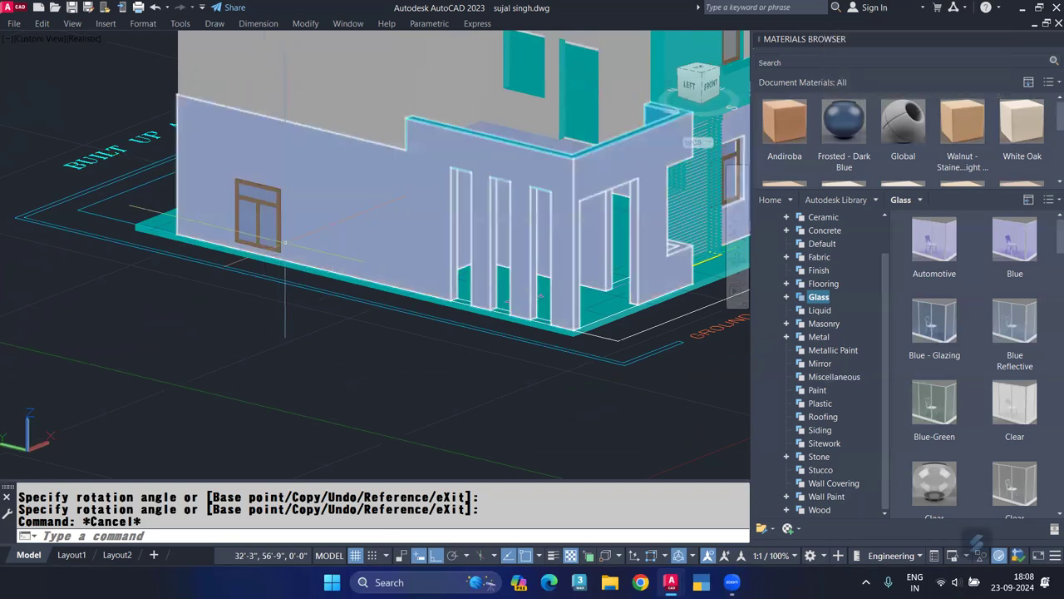
{"action": "scroll", "coordinate": [279, 225], "scroll_direction": "down", "scroll_amount": 2}
{"action": "mouse_move", "coordinate": [282, 237]}
{"action": "middle_mouse_down", "text": "shift"}
{"action": "mouse_move", "coordinate": [218, 252]}
{"action": "mouse_move", "coordinate": [321, 290]}
{"action": "middle_mouse_up", "text": "shift"}
{"action": "scroll", "coordinate": [166, 261], "scroll_direction": "up", "scroll_amount": 5}
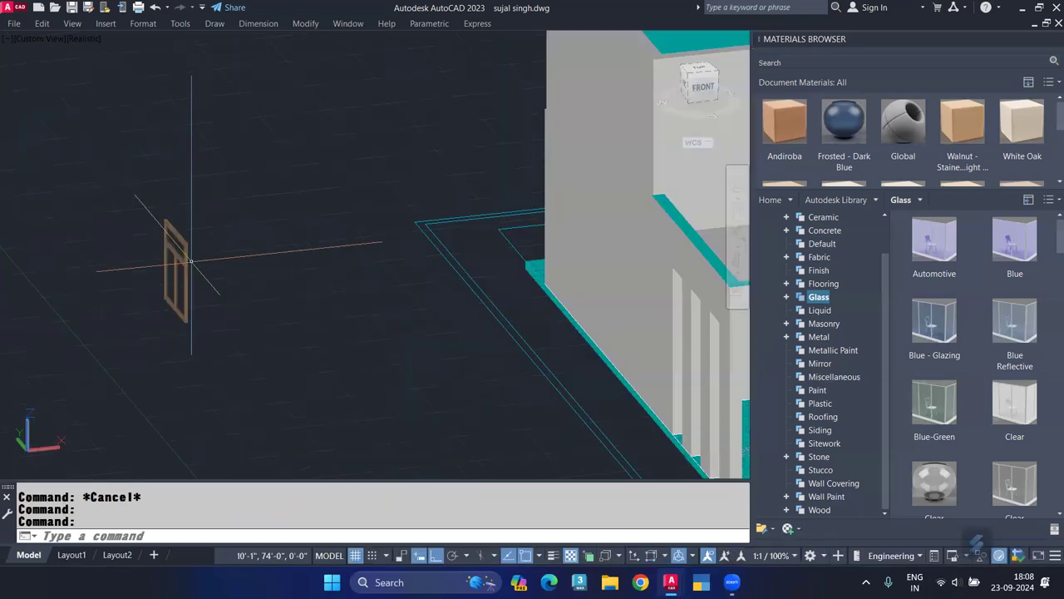
{"action": "mouse_move", "coordinate": [175, 270]}
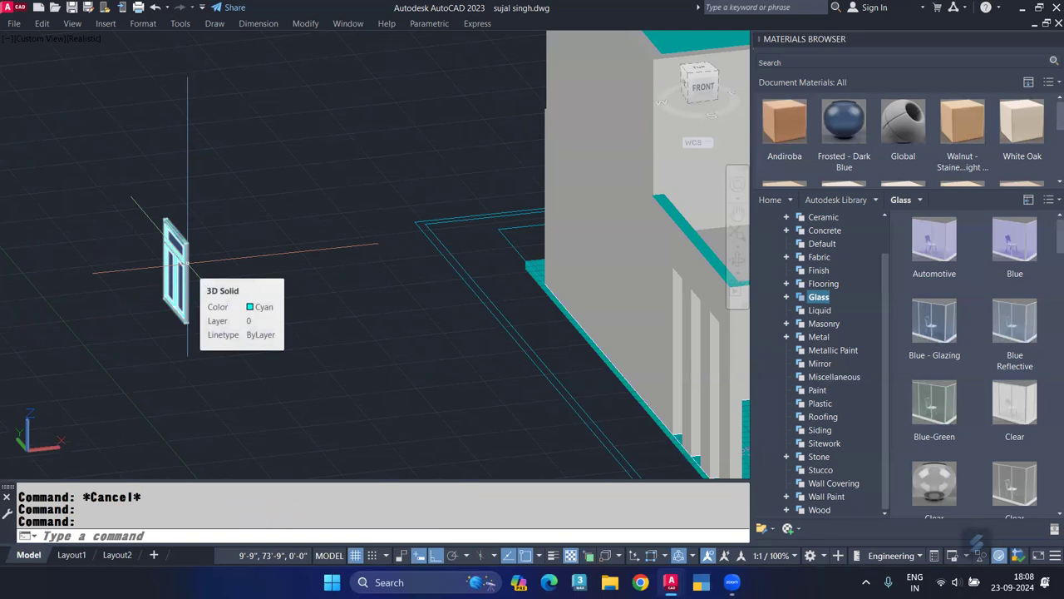
{"action": "scroll", "coordinate": [184, 263], "scroll_direction": "up", "scroll_amount": 3}
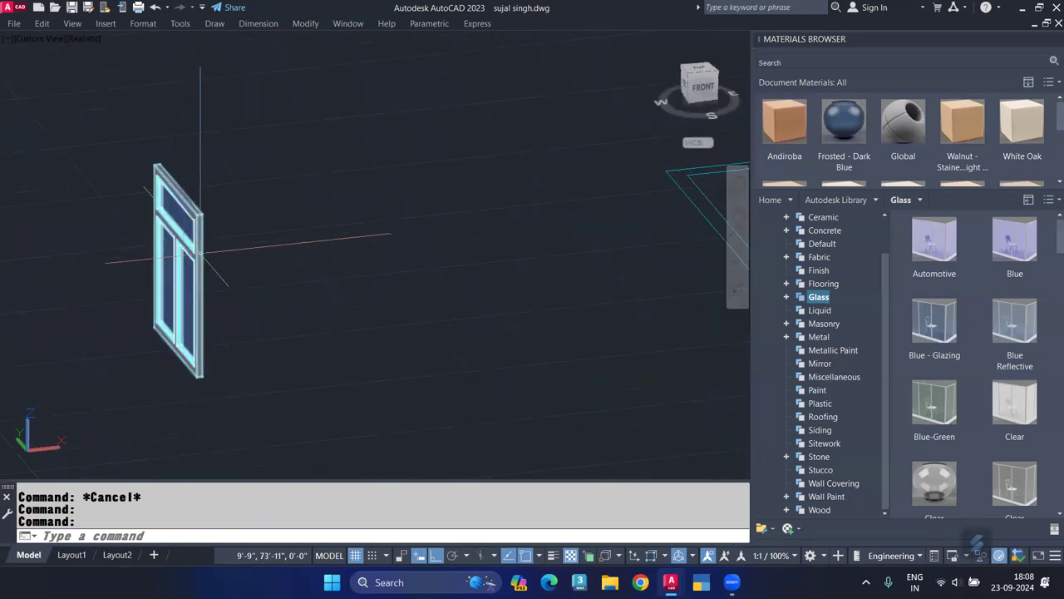
{"action": "scroll", "coordinate": [200, 251], "scroll_direction": "down", "scroll_amount": 3}
{"action": "type", "text": "3d"}
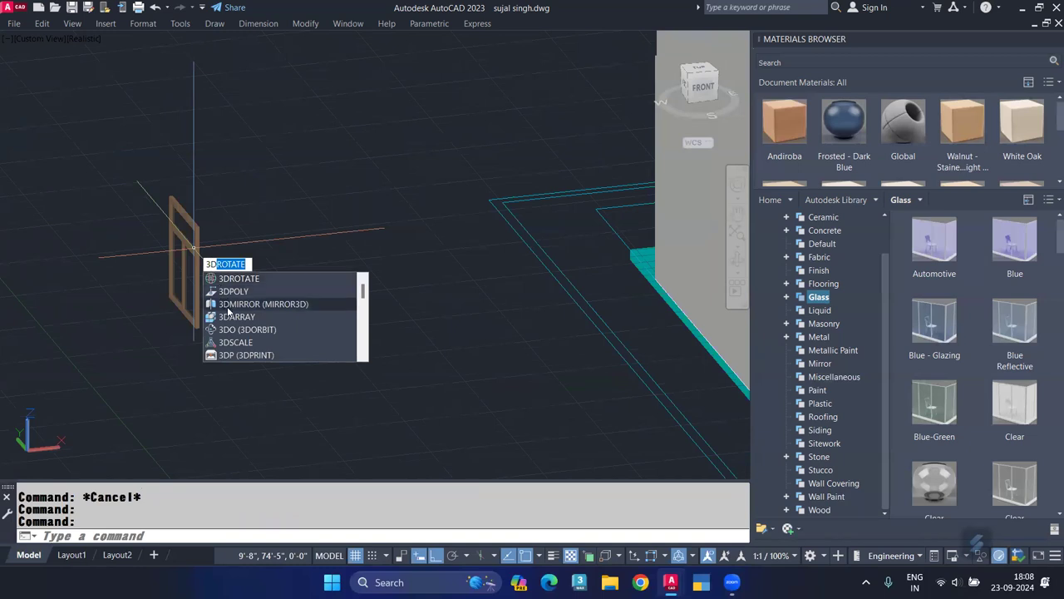
{"action": "type", "text": "a"}
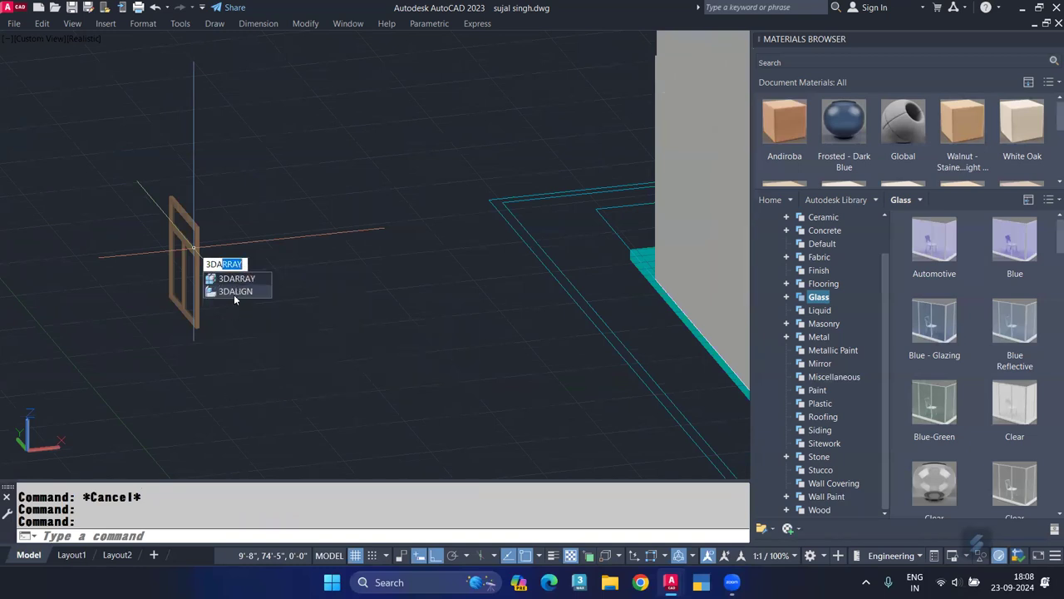
{"action": "left_click", "coordinate": [235, 292]}
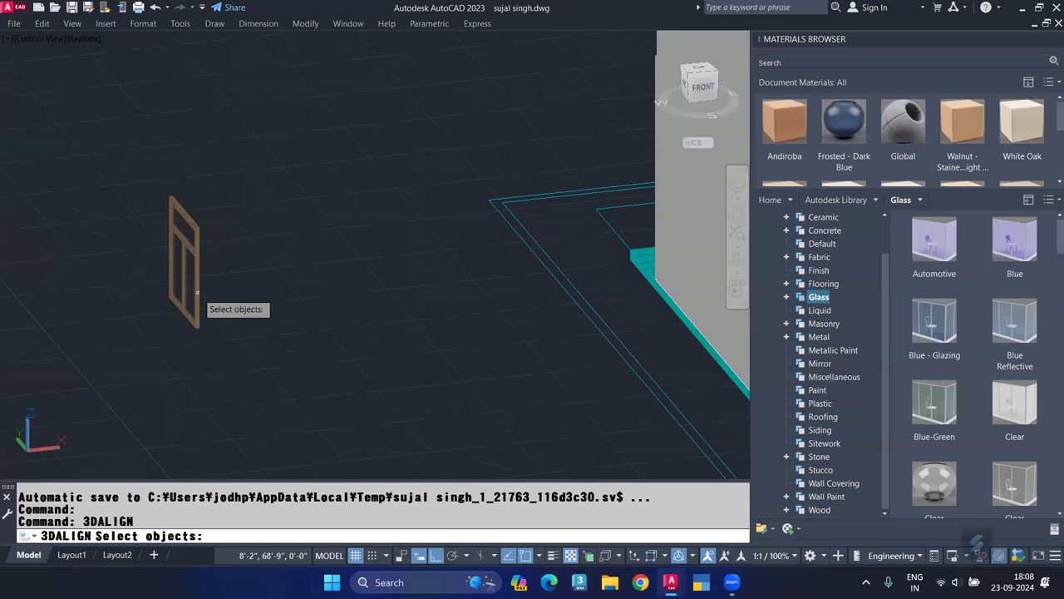
{"action": "left_click", "coordinate": [195, 291]}
{"action": "key", "text": "Return"}
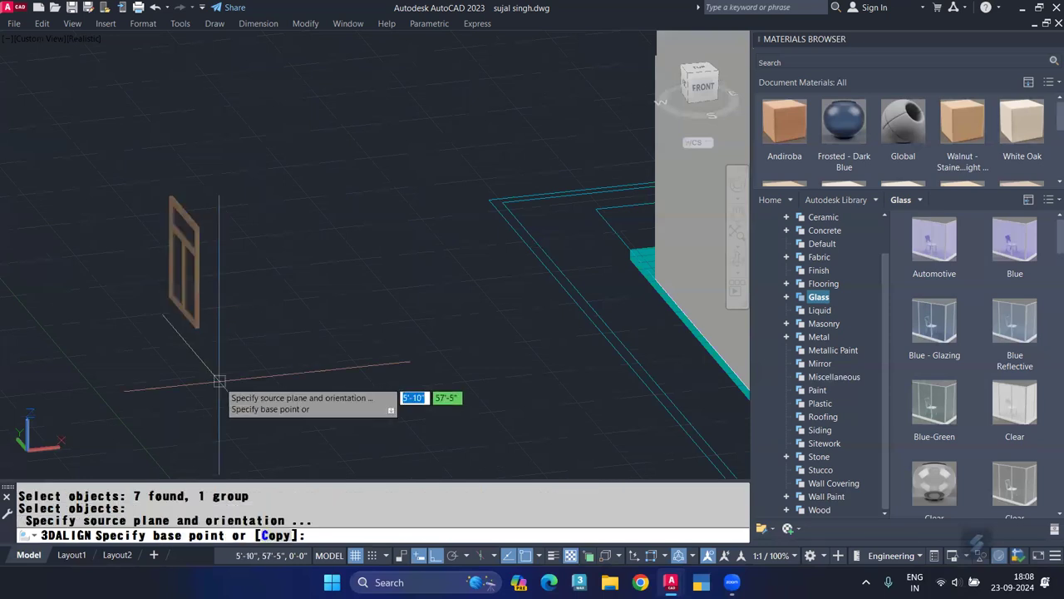
{"action": "scroll", "coordinate": [196, 316], "scroll_direction": "up", "scroll_amount": 3}
{"action": "scroll", "coordinate": [194, 307], "scroll_direction": "up", "scroll_amount": 2}
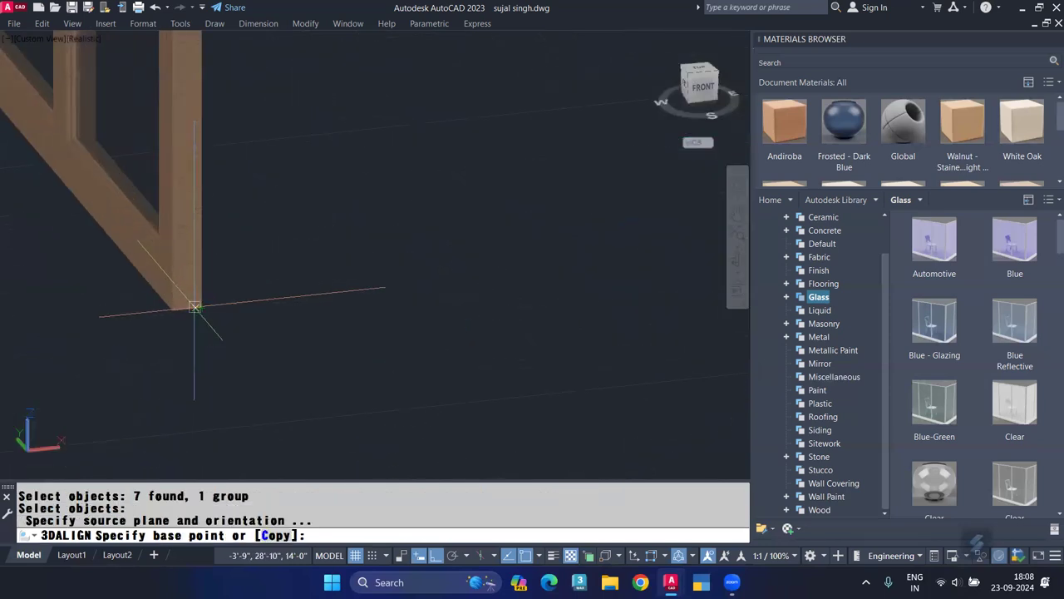
{"action": "left_click", "coordinate": [187, 309]}
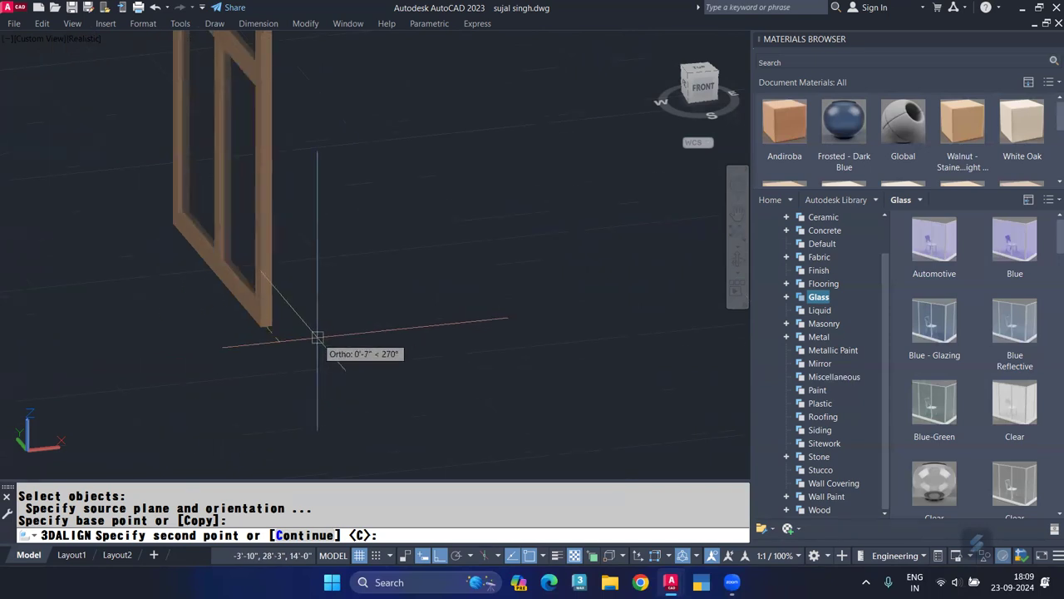
{"action": "mouse_move", "coordinate": [387, 349]}
{"action": "middle_mouse_down", "text": "shift"}
{"action": "mouse_move", "coordinate": [253, 368]}
{"action": "mouse_move", "coordinate": [438, 387]}
{"action": "middle_mouse_up", "text": "shift"}
{"action": "scroll", "coordinate": [307, 279], "scroll_direction": "down", "scroll_amount": 3}
{"action": "middle_click_drag", "start_coordinate": [307, 278], "coordinate": [446, 439]}
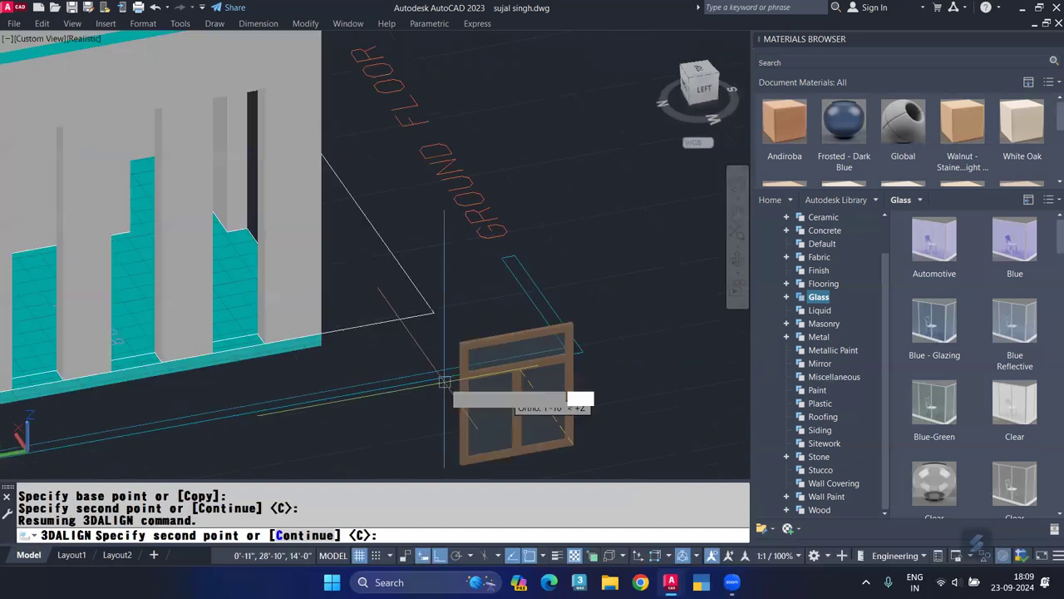
{"action": "scroll", "coordinate": [446, 439], "scroll_direction": "up", "scroll_amount": 5}
{"action": "scroll", "coordinate": [264, 139], "scroll_direction": "up", "scroll_amount": 3}
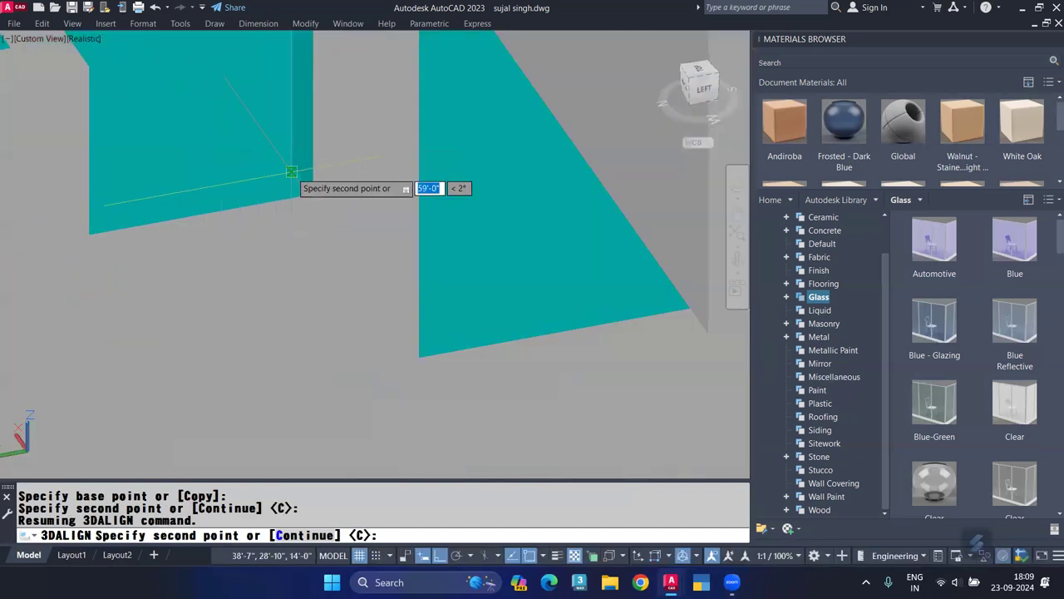
{"action": "left_click", "coordinate": [300, 180]}
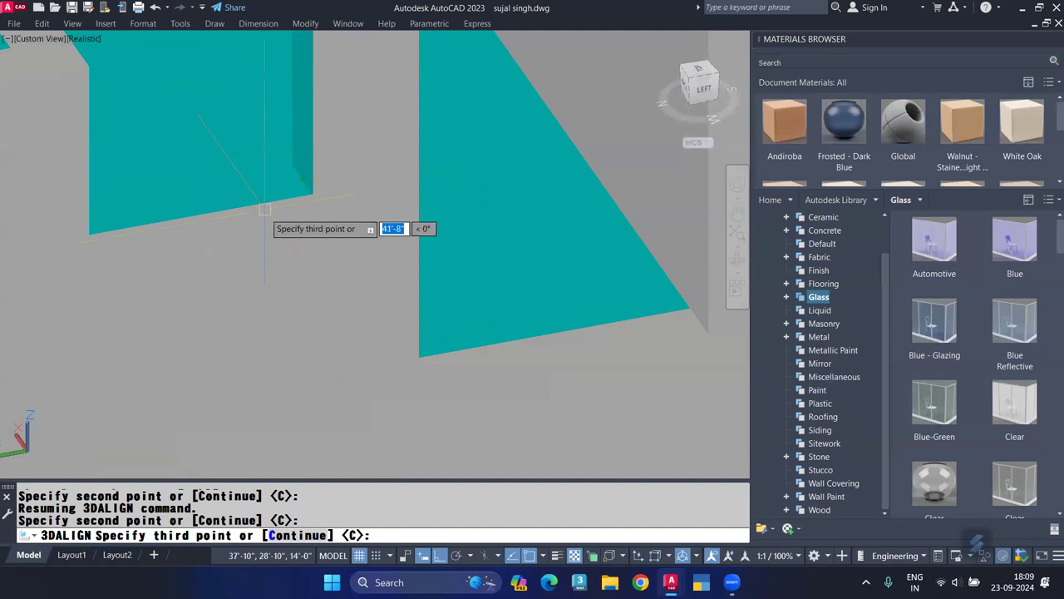
{"action": "scroll", "coordinate": [271, 245], "scroll_direction": "down", "scroll_amount": 2}
{"action": "scroll", "coordinate": [280, 264], "scroll_direction": "down", "scroll_amount": 2}
{"action": "scroll", "coordinate": [274, 316], "scroll_direction": "down", "scroll_amount": 2}
{"action": "scroll", "coordinate": [399, 350], "scroll_direction": "down", "scroll_amount": 1}
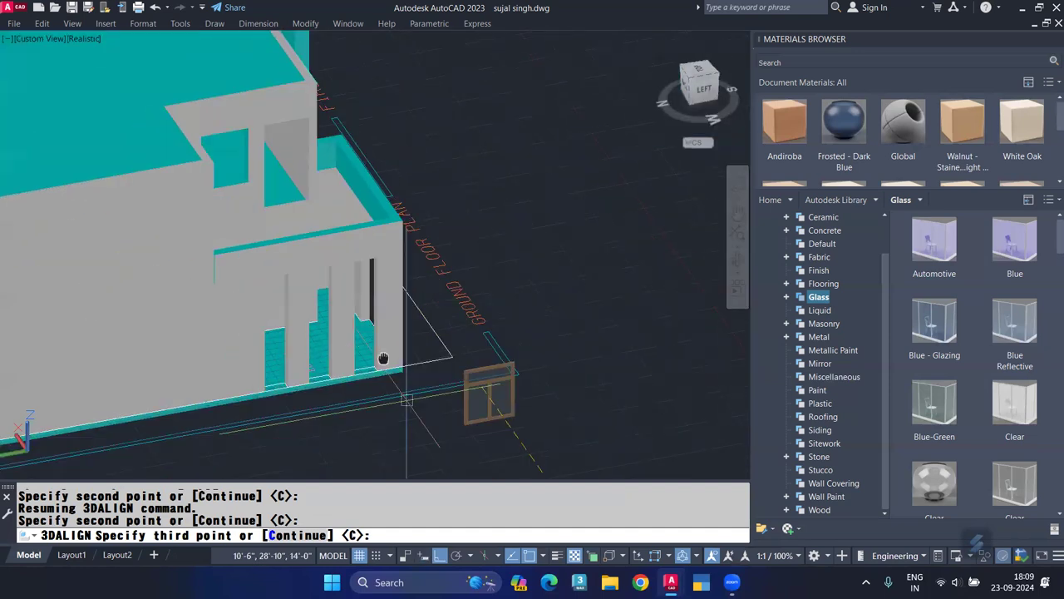
{"action": "scroll", "coordinate": [410, 342], "scroll_direction": "down", "scroll_amount": 1}
{"action": "scroll", "coordinate": [449, 344], "scroll_direction": "up", "scroll_amount": 2}
{"action": "scroll", "coordinate": [456, 343], "scroll_direction": "up", "scroll_amount": 2}
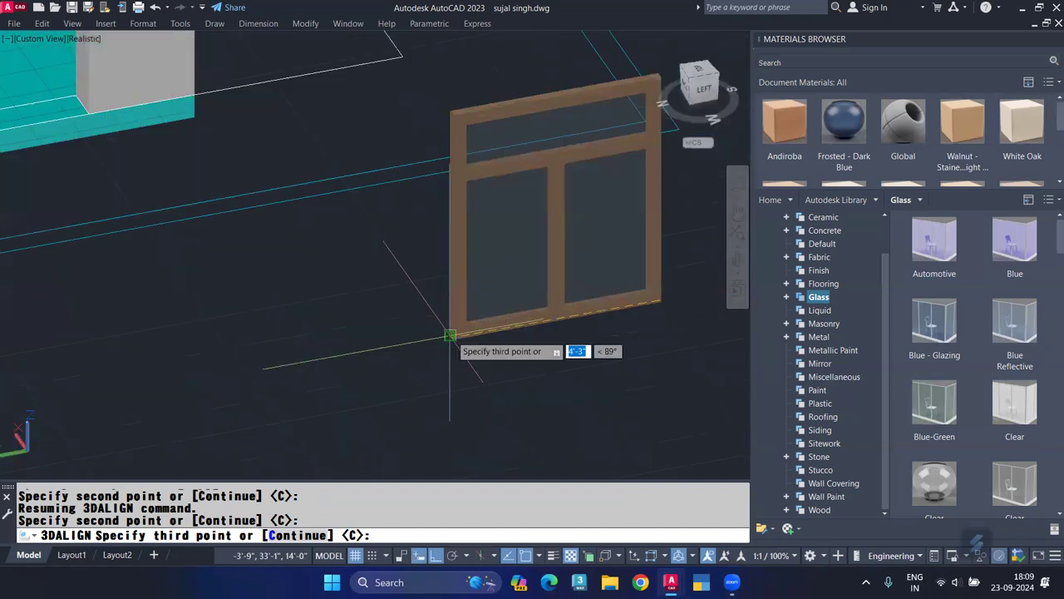
{"action": "scroll", "coordinate": [456, 344], "scroll_direction": "up", "scroll_amount": 2}
{"action": "left_click", "coordinate": [456, 344]}
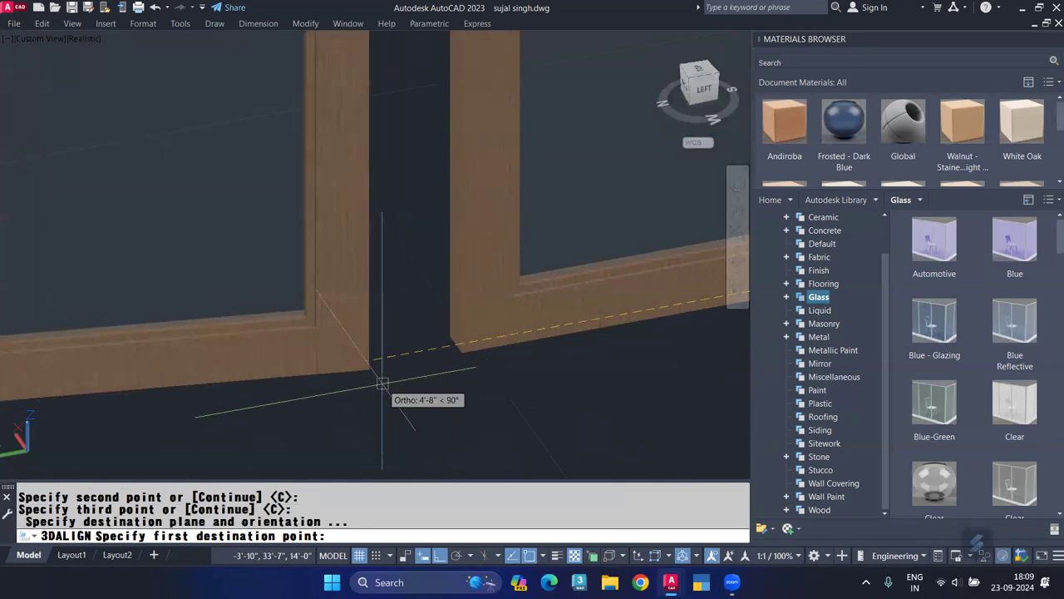
{"action": "key", "text": "Escape"}
{"action": "scroll", "coordinate": [381, 383], "scroll_direction": "down", "scroll_amount": 2}
{"action": "scroll", "coordinate": [495, 309], "scroll_direction": "down", "scroll_amount": 2}
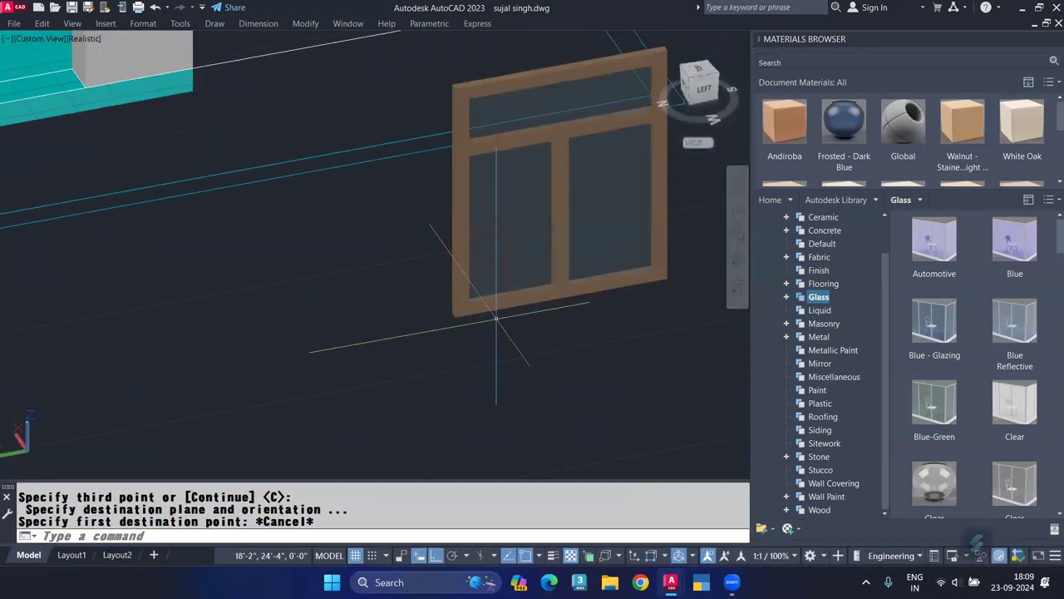
Restart 3D Align on the wide window frame, with source points at its lower-left corner and bottom.
{"action": "key", "text": "Return"}
{"action": "left_click", "coordinate": [457, 301]}
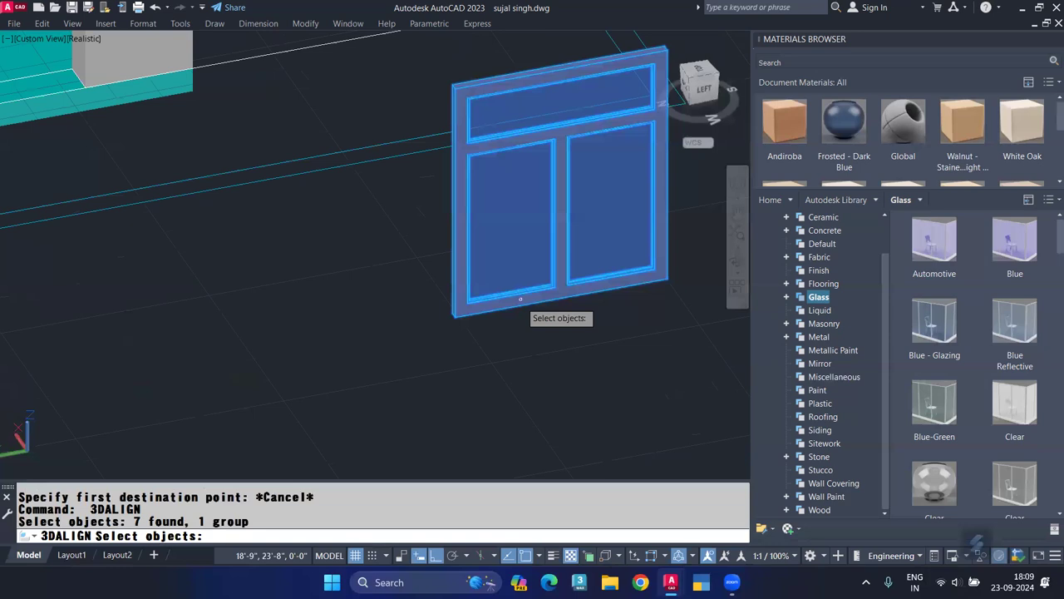
{"action": "key", "text": "Return"}
{"action": "scroll", "coordinate": [436, 323], "scroll_direction": "up", "scroll_amount": 3}
{"action": "scroll", "coordinate": [499, 304], "scroll_direction": "up", "scroll_amount": 2}
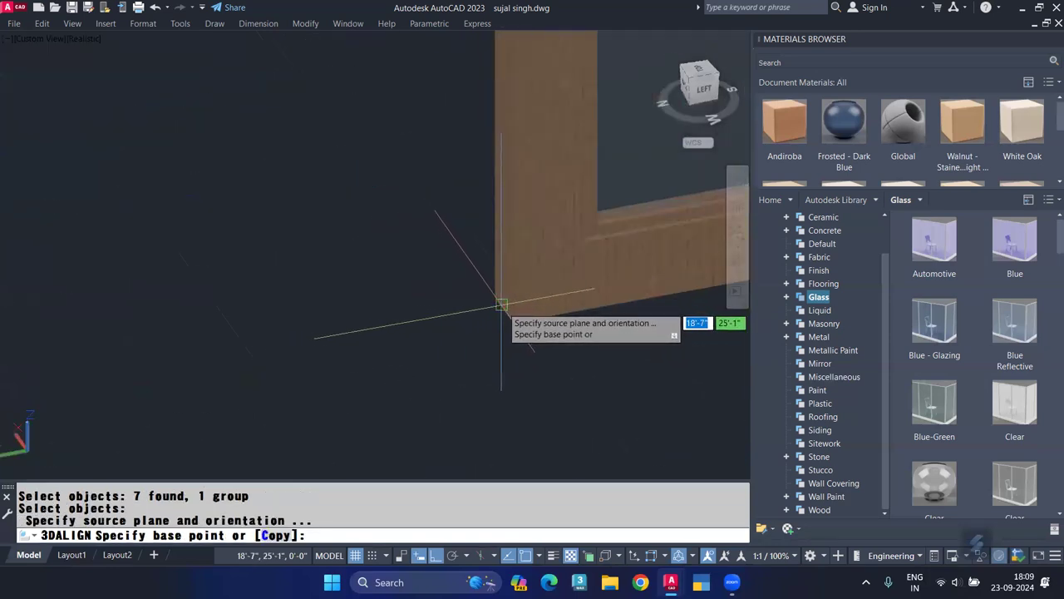
{"action": "left_click", "coordinate": [503, 310]}
{"action": "scroll", "coordinate": [408, 335], "scroll_direction": "down", "scroll_amount": 2}
{"action": "scroll", "coordinate": [404, 347], "scroll_direction": "down", "scroll_amount": 3}
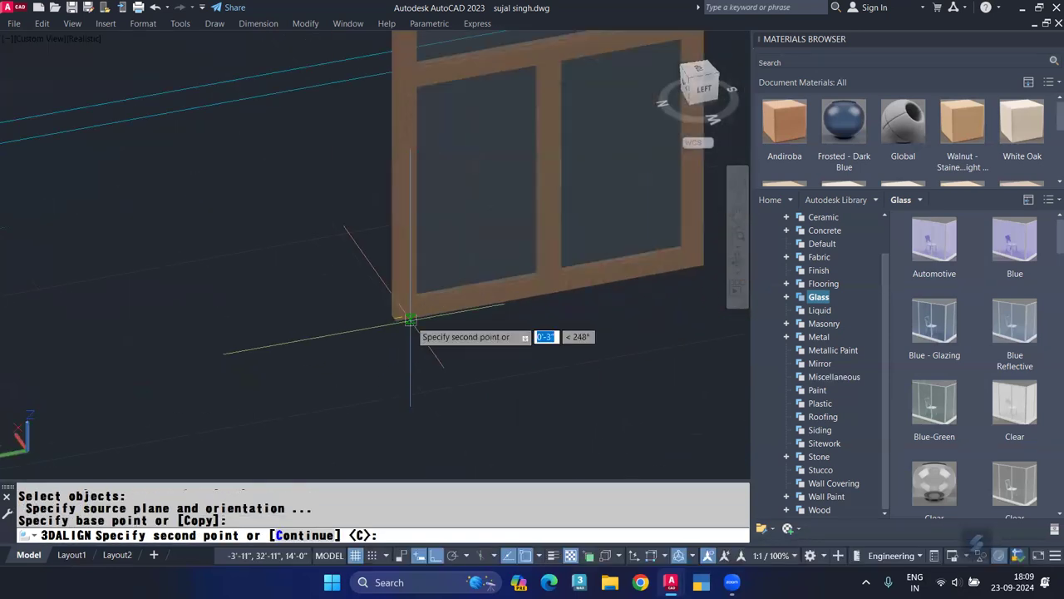
{"action": "middle_click_drag", "start_coordinate": [404, 347], "coordinate": [230, 295], "text": "shift"}
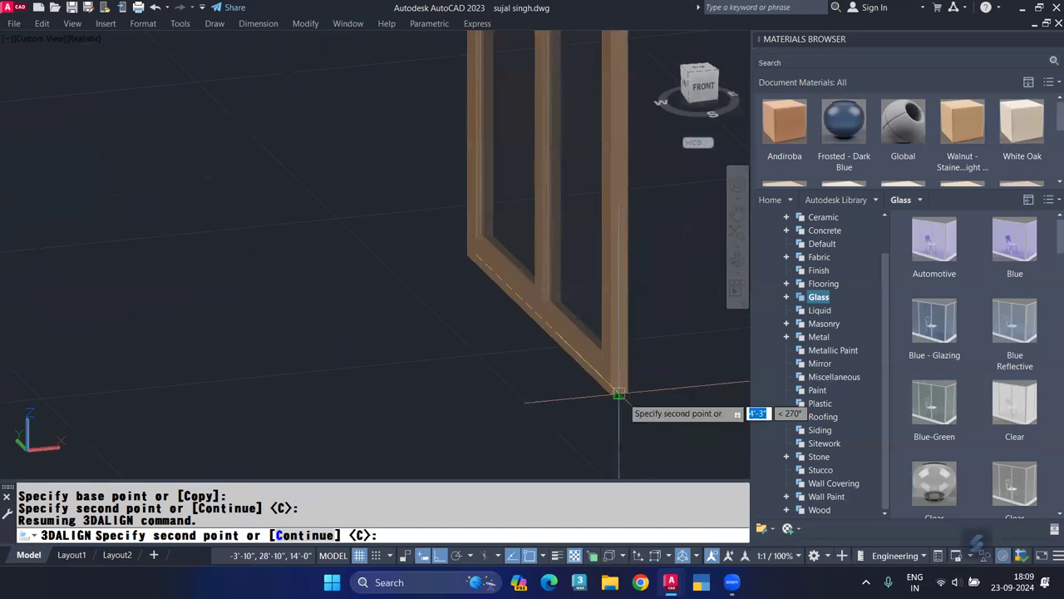
{"action": "left_click", "coordinate": [618, 392]}
{"action": "scroll", "coordinate": [624, 379], "scroll_direction": "down", "scroll_amount": 3}
{"action": "scroll", "coordinate": [632, 366], "scroll_direction": "down", "scroll_amount": 2}
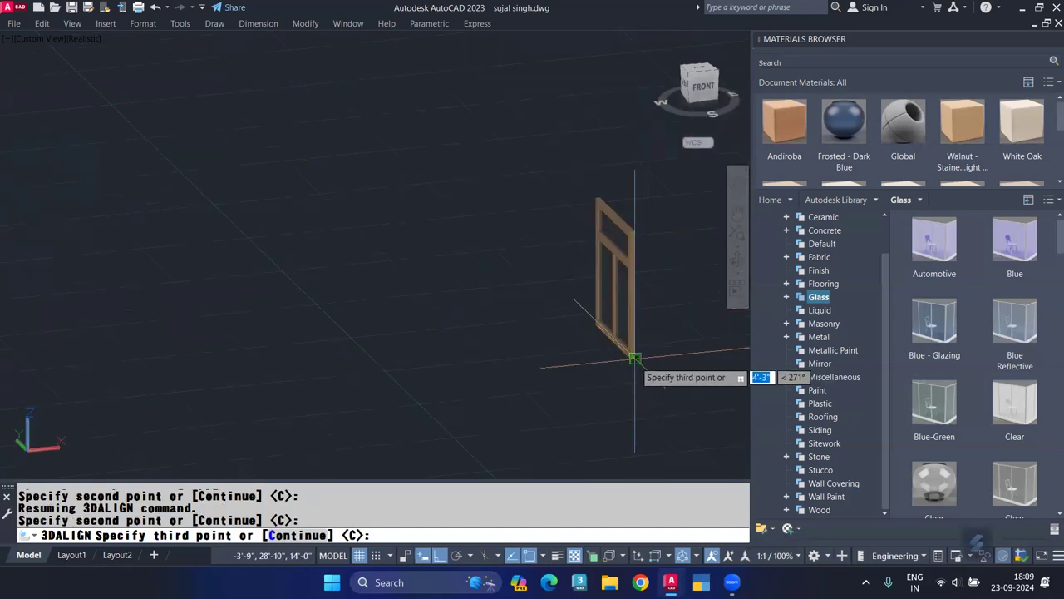
{"action": "scroll", "coordinate": [635, 360], "scroll_direction": "up", "scroll_amount": 2}
{"action": "scroll", "coordinate": [636, 364], "scroll_direction": "up", "scroll_amount": 3}
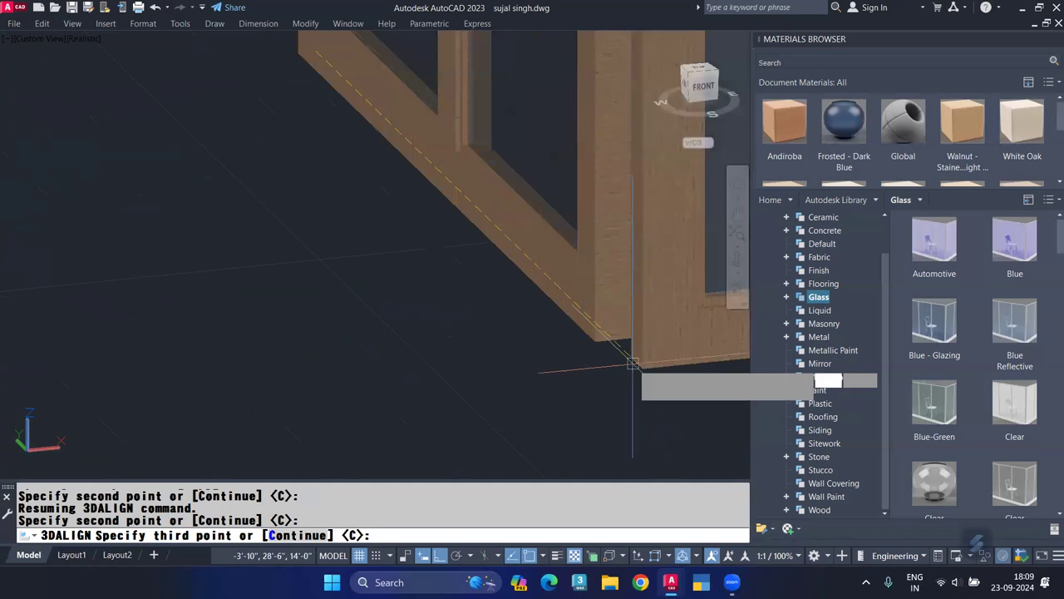
{"action": "key", "text": "Return"}
Set the destination points at the wall opening's corner and edge to seat the window.
{"action": "scroll", "coordinate": [631, 350], "scroll_direction": "down", "scroll_amount": 2}
{"action": "scroll", "coordinate": [532, 333], "scroll_direction": "down", "scroll_amount": 2}
{"action": "scroll", "coordinate": [540, 291], "scroll_direction": "down", "scroll_amount": 2}
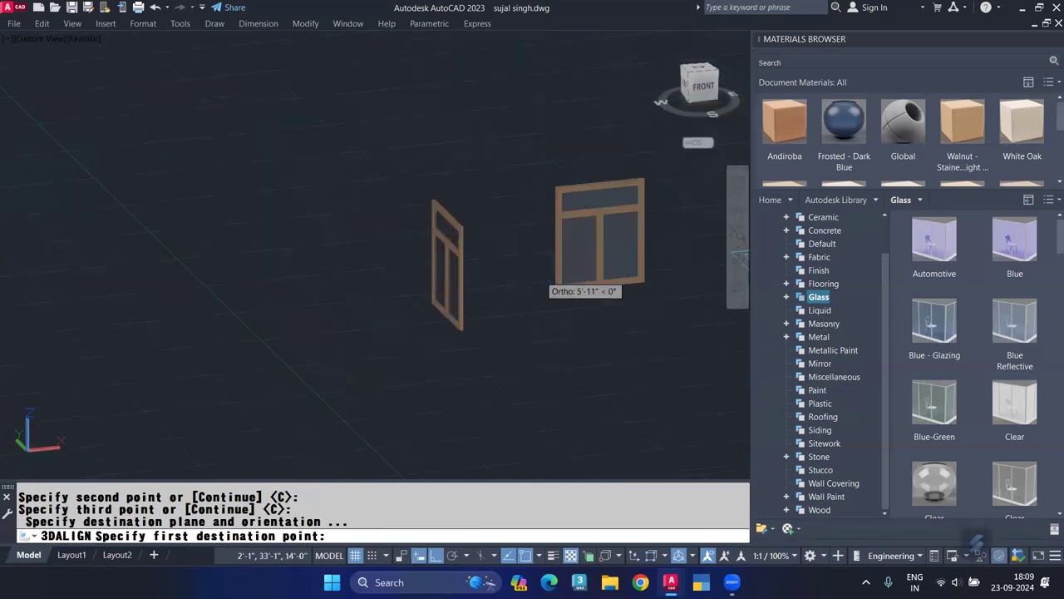
{"action": "scroll", "coordinate": [478, 320], "scroll_direction": "up", "scroll_amount": 3}
{"action": "middle_click_drag", "start_coordinate": [476, 332], "coordinate": [170, 365]}
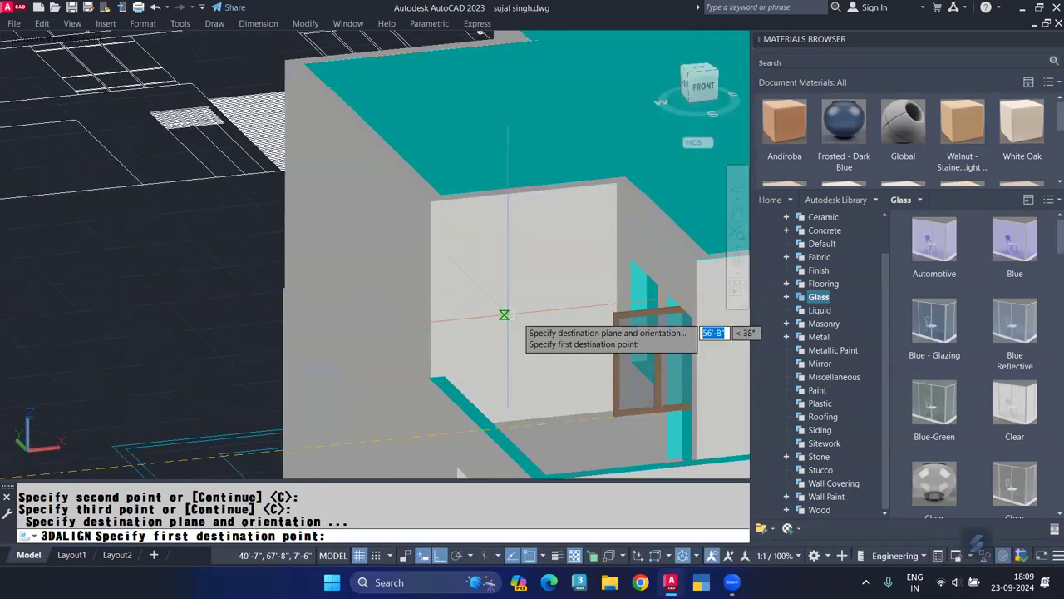
{"action": "scroll", "coordinate": [582, 341], "scroll_direction": "up", "scroll_amount": 4}
{"action": "scroll", "coordinate": [551, 369], "scroll_direction": "up", "scroll_amount": 2}
{"action": "left_click", "coordinate": [546, 354]}
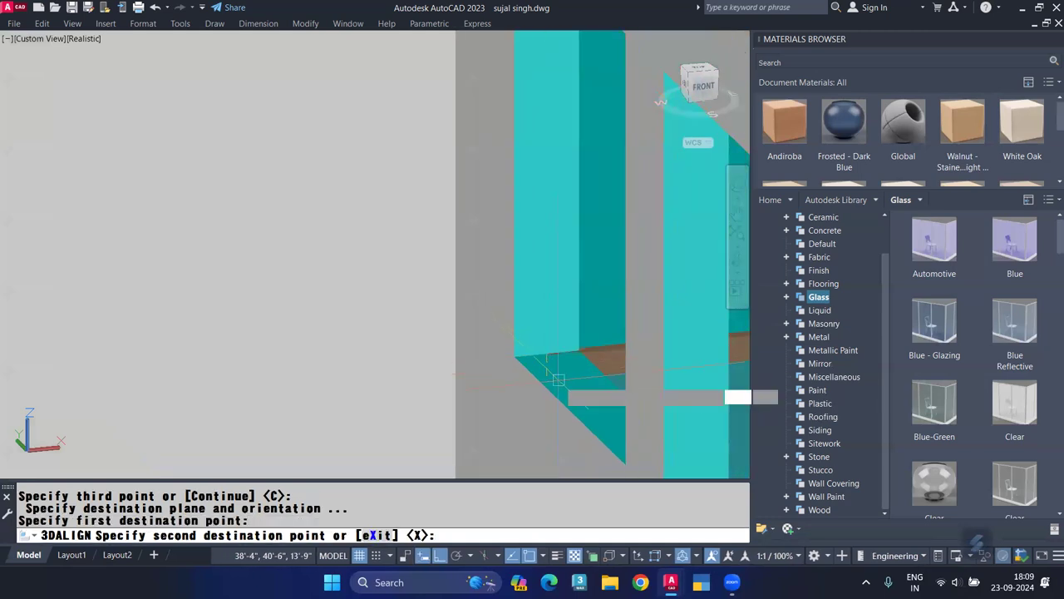
{"action": "scroll", "coordinate": [586, 404], "scroll_direction": "down", "scroll_amount": 3}
{"action": "scroll", "coordinate": [587, 404], "scroll_direction": "up", "scroll_amount": 2}
{"action": "scroll", "coordinate": [587, 403], "scroll_direction": "down", "scroll_amount": 2}
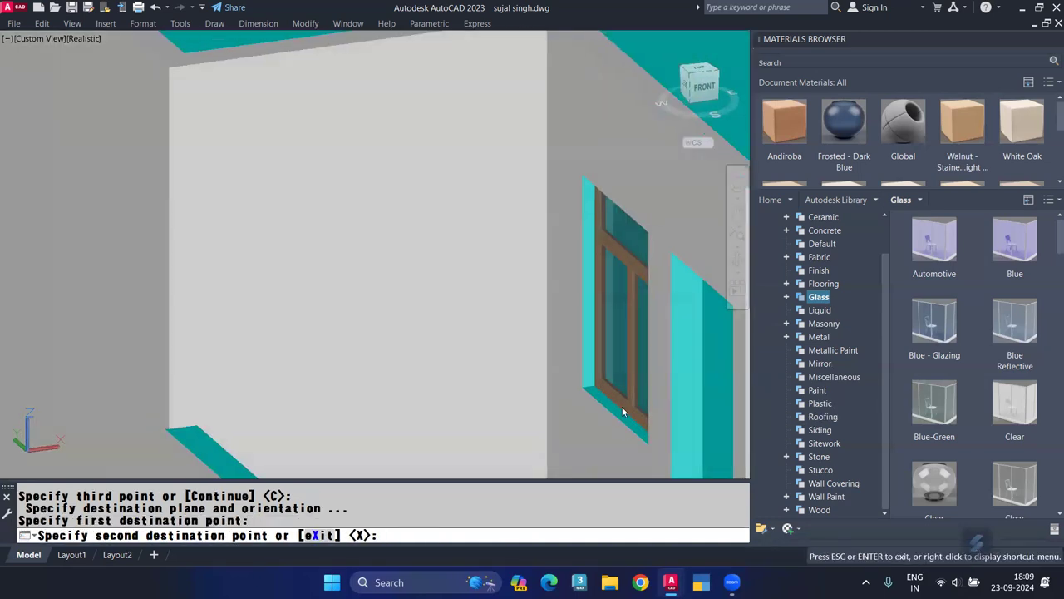
{"action": "scroll", "coordinate": [632, 395], "scroll_direction": "up", "scroll_amount": 3}
{"action": "scroll", "coordinate": [328, 335], "scroll_direction": "down", "scroll_amount": 3}
{"action": "scroll", "coordinate": [337, 333], "scroll_direction": "up", "scroll_amount": 2}
{"action": "scroll", "coordinate": [342, 331], "scroll_direction": "up", "scroll_amount": 3}
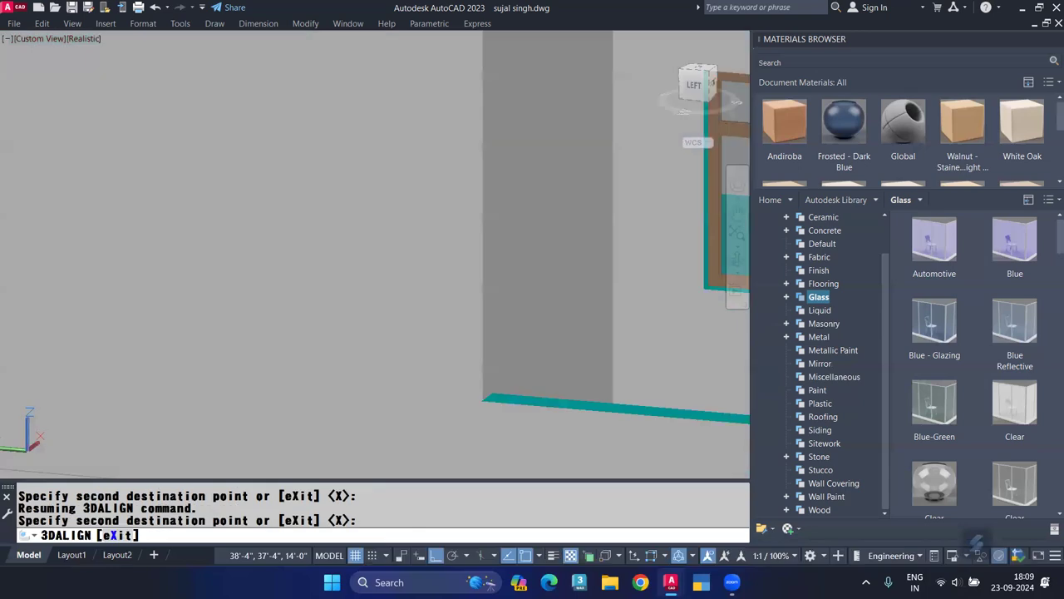
{"action": "scroll", "coordinate": [441, 325], "scroll_direction": "down", "scroll_amount": 3}
{"action": "scroll", "coordinate": [391, 333], "scroll_direction": "up", "scroll_amount": 1}
{"action": "scroll", "coordinate": [391, 333], "scroll_direction": "up", "scroll_amount": 2}
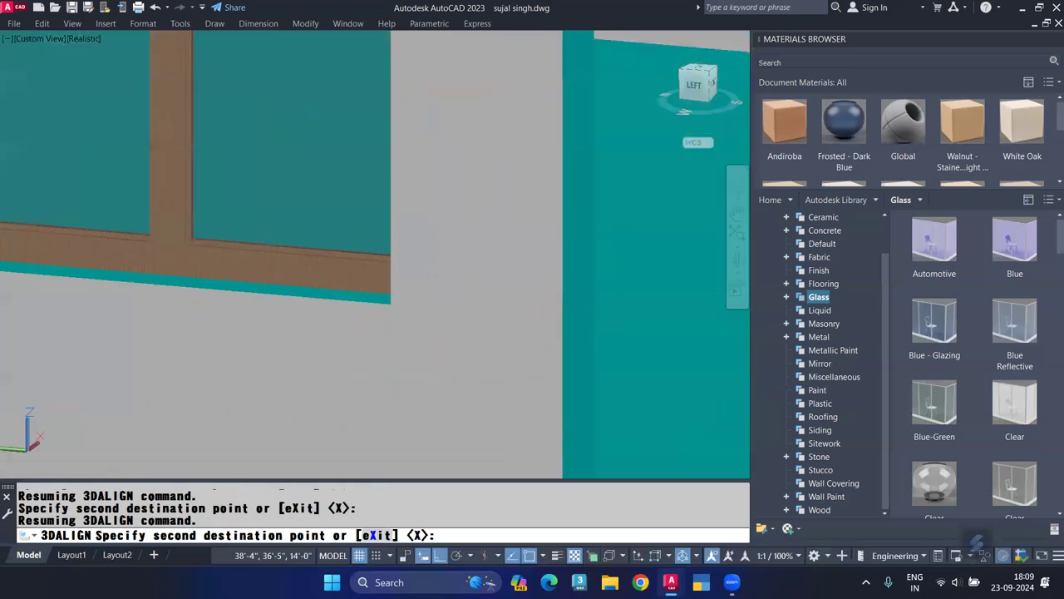
{"action": "left_click", "coordinate": [392, 293]}
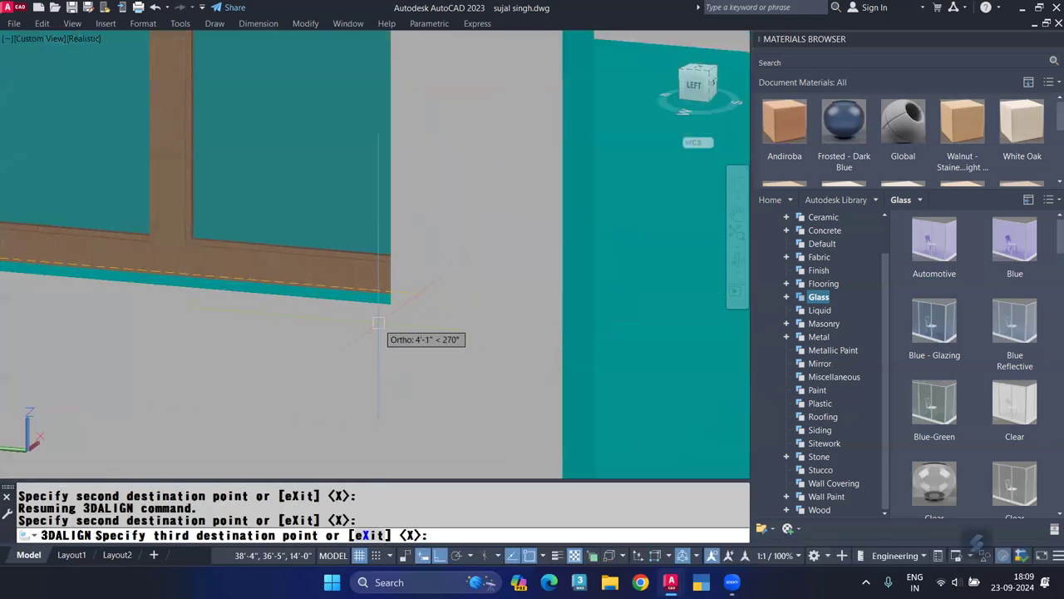
{"action": "key", "text": "Return"}
{"action": "scroll", "coordinate": [378, 333], "scroll_direction": "down", "scroll_amount": 5}
{"action": "scroll", "coordinate": [374, 349], "scroll_direction": "up", "scroll_amount": 3}
{"action": "scroll", "coordinate": [378, 366], "scroll_direction": "up", "scroll_amount": 1}
{"action": "mouse_move", "coordinate": [378, 366]}
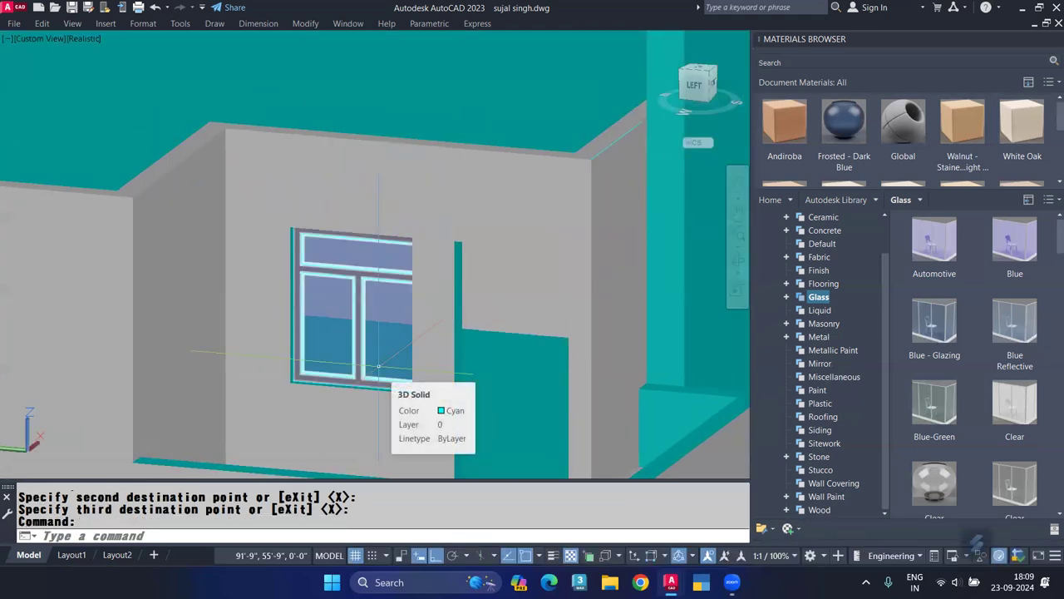
Press-pull the face beside the window frame out by 1 unit.
{"action": "middle_click_drag", "start_coordinate": [379, 366], "coordinate": [344, 304], "text": "shift"}
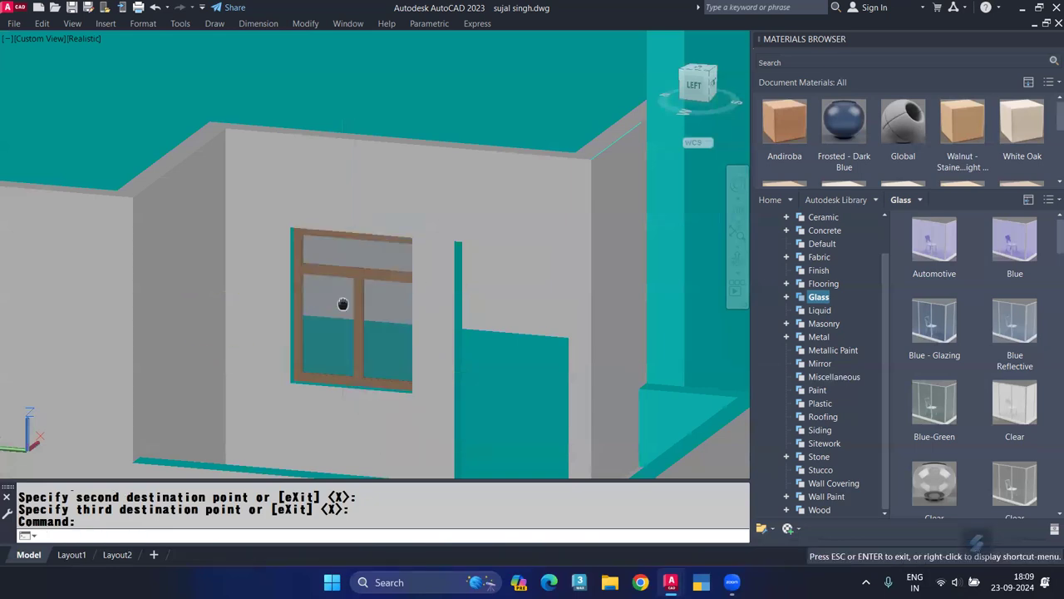
{"action": "scroll", "coordinate": [298, 264], "scroll_direction": "up", "scroll_amount": 5}
{"action": "scroll", "coordinate": [298, 264], "scroll_direction": "down", "scroll_amount": 5}
{"action": "mouse_move", "coordinate": [298, 264]}
{"action": "middle_mouse_down", "text": "shift"}
{"action": "mouse_move", "coordinate": [358, 291]}
{"action": "mouse_move", "coordinate": [475, 275]}
{"action": "middle_mouse_up", "text": "shift"}
{"action": "scroll", "coordinate": [530, 273], "scroll_direction": "up", "scroll_amount": 3}
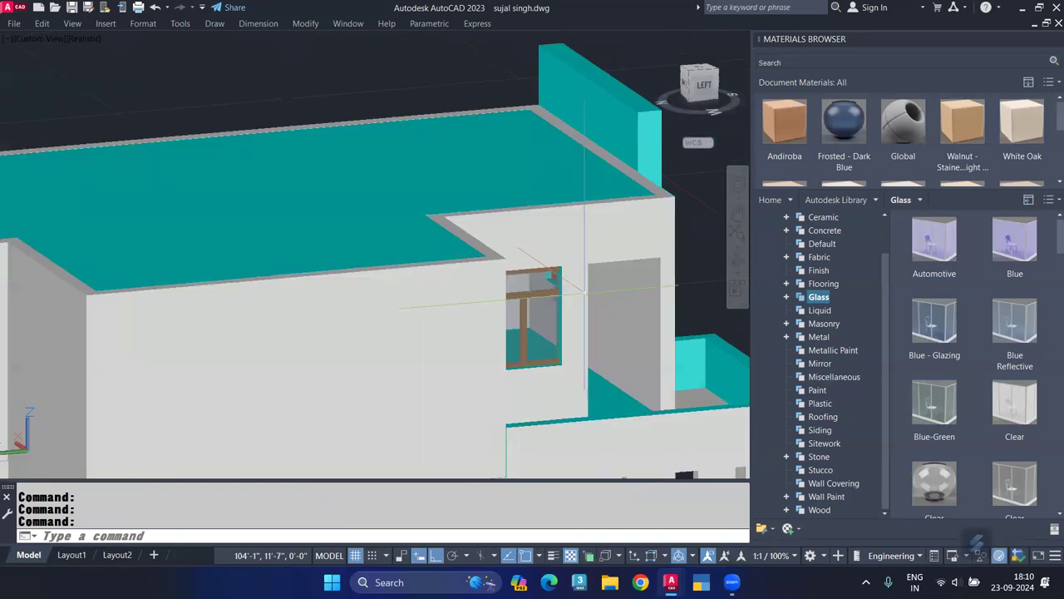
{"action": "scroll", "coordinate": [530, 273], "scroll_direction": "up", "scroll_amount": 3}
{"action": "scroll", "coordinate": [529, 273], "scroll_direction": "up", "scroll_amount": 2}
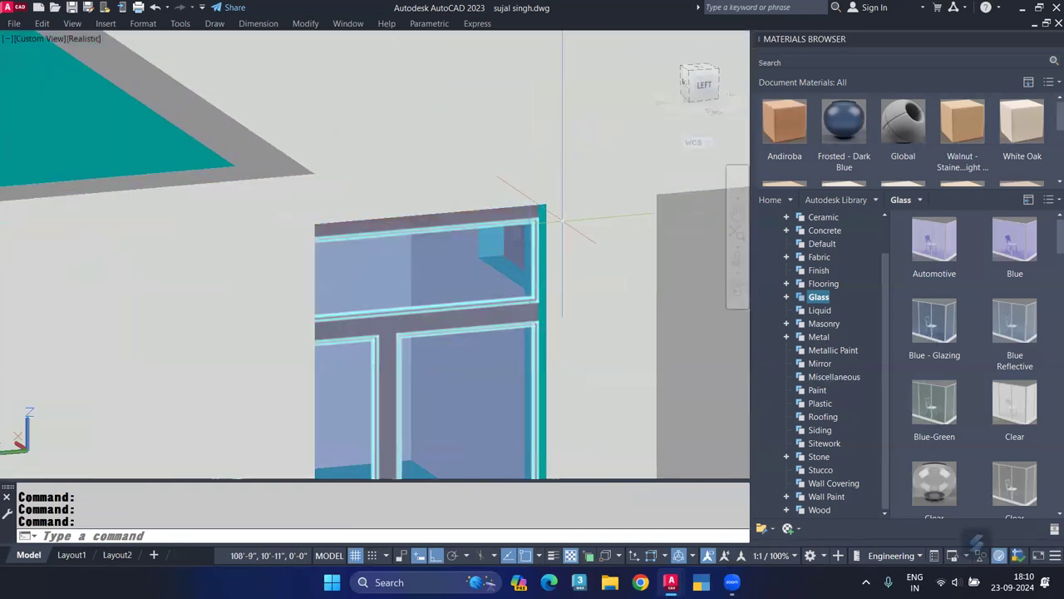
{"action": "scroll", "coordinate": [530, 273], "scroll_direction": "up", "scroll_amount": 3}
{"action": "scroll", "coordinate": [534, 268], "scroll_direction": "up", "scroll_amount": 1}
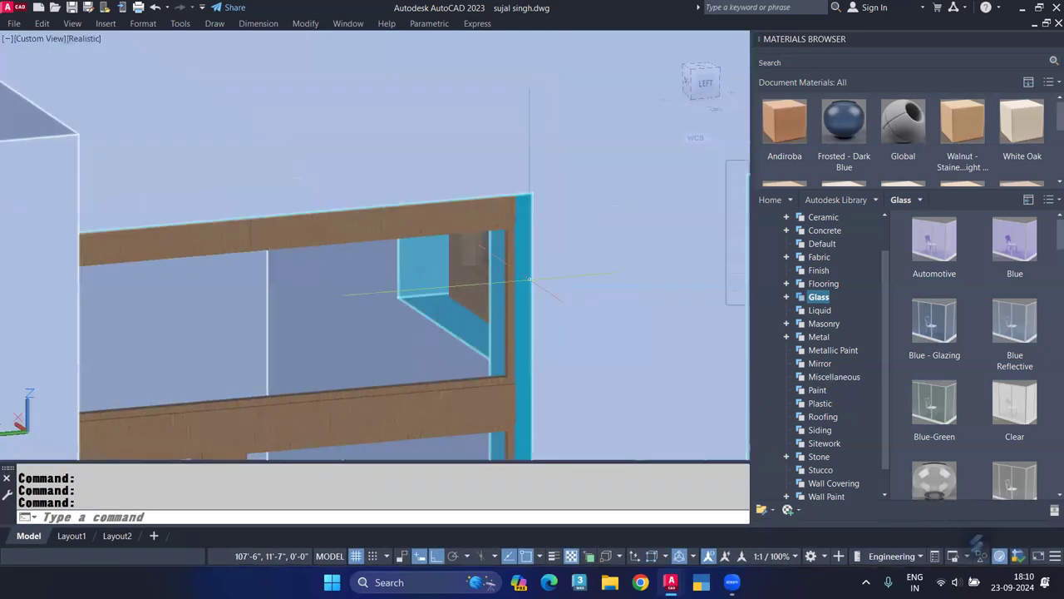
{"action": "type", "text": "pPRES"}
{"action": "key", "text": "Return"}
{"action": "left_click", "coordinate": [540, 278]}
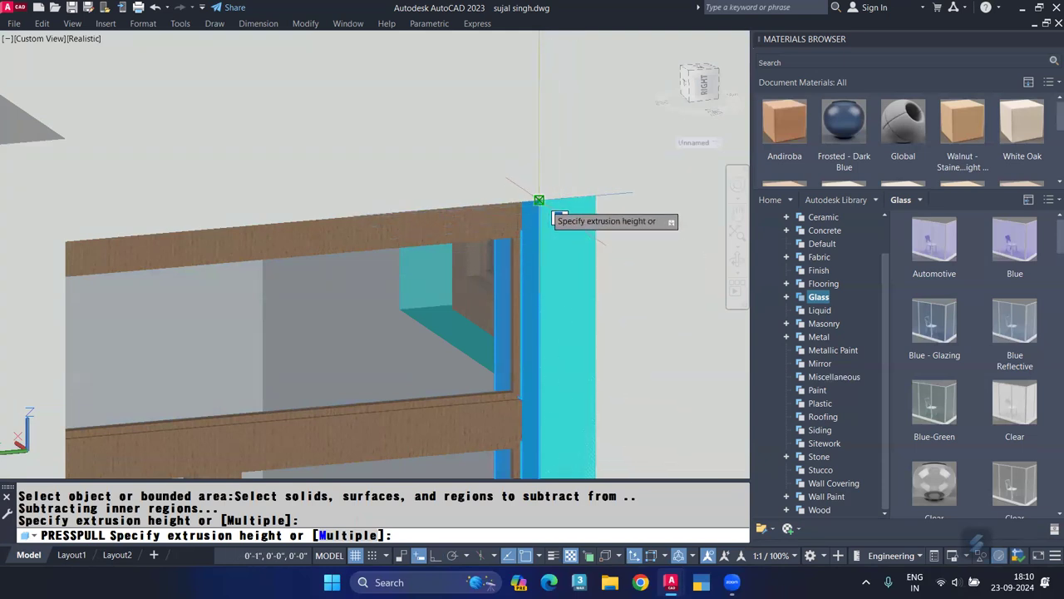
{"action": "scroll", "coordinate": [557, 218], "scroll_direction": "down", "scroll_amount": 2}
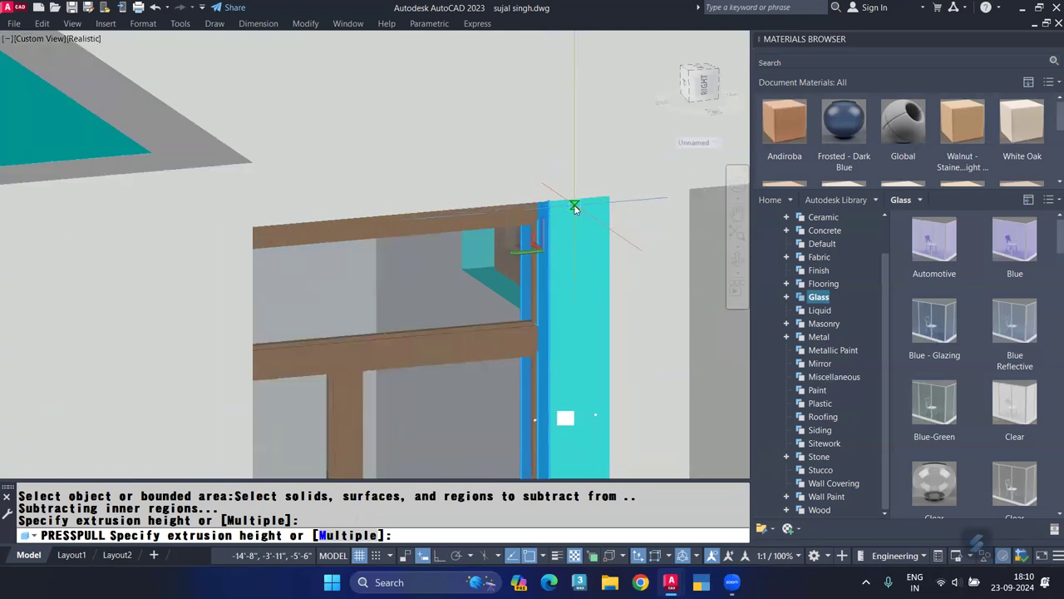
{"action": "type", "text": "1"}
{"action": "key", "text": "Return"}
Press-pull the cyan face next to the frame by 1, plus one more face.
{"action": "scroll", "coordinate": [552, 239], "scroll_direction": "up", "scroll_amount": 3}
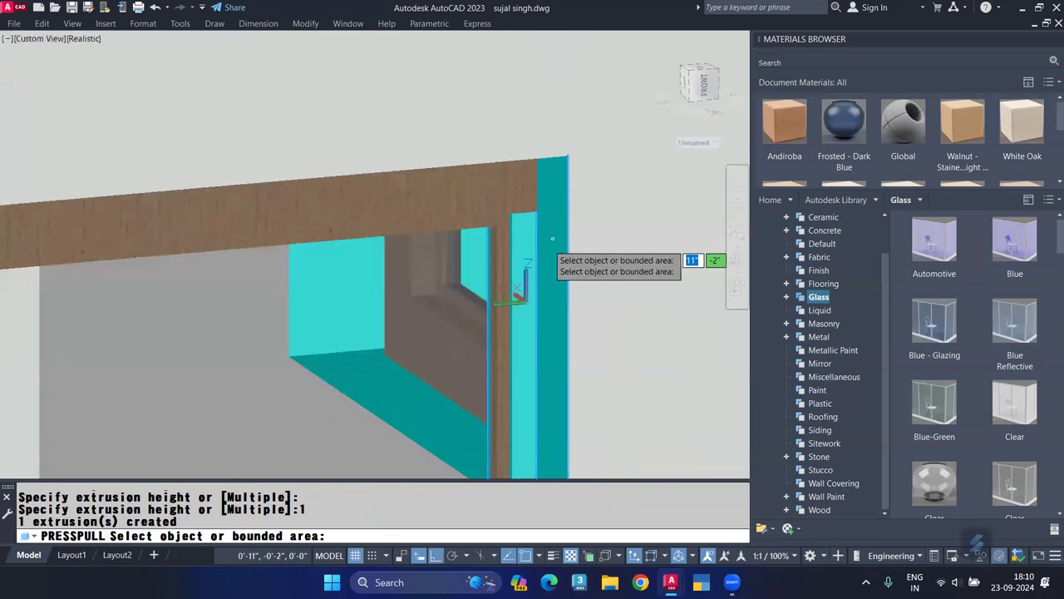
{"action": "scroll", "coordinate": [552, 239], "scroll_direction": "up", "scroll_amount": 2}
{"action": "scroll", "coordinate": [515, 214], "scroll_direction": "up", "scroll_amount": 2}
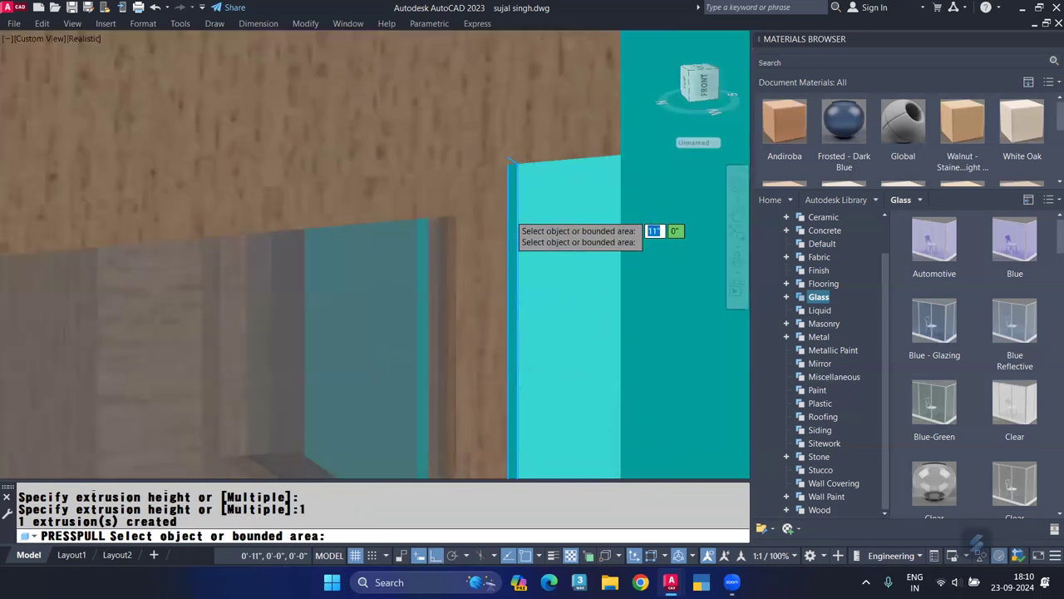
{"action": "left_click", "coordinate": [513, 223]}
{"action": "type", "text": "1"}
{"action": "key", "text": "Return"}
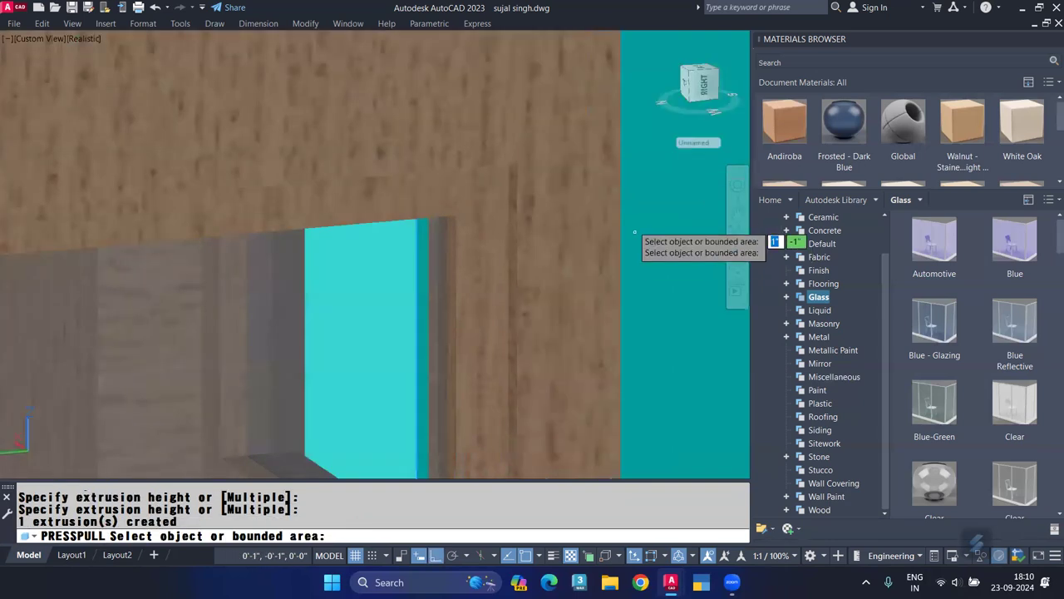
{"action": "scroll", "coordinate": [634, 232], "scroll_direction": "down", "scroll_amount": 3}
{"action": "mouse_move", "coordinate": [634, 233]}
{"action": "middle_mouse_down", "text": "shift"}
{"action": "mouse_move", "coordinate": [653, 309]}
{"action": "mouse_move", "coordinate": [690, 250]}
{"action": "mouse_move", "coordinate": [642, 352]}
{"action": "middle_mouse_up", "text": "shift"}
{"action": "scroll", "coordinate": [625, 403], "scroll_direction": "up", "scroll_amount": 3}
{"action": "scroll", "coordinate": [634, 333], "scroll_direction": "up", "scroll_amount": 2}
{"action": "left_click", "coordinate": [696, 248]}
{"action": "left_click", "coordinate": [695, 245]}
{"action": "scroll", "coordinate": [697, 266], "scroll_direction": "down", "scroll_amount": 2}
{"action": "scroll", "coordinate": [648, 435], "scroll_direction": "up", "scroll_amount": 3}
{"action": "scroll", "coordinate": [648, 434], "scroll_direction": "down", "scroll_amount": 2}
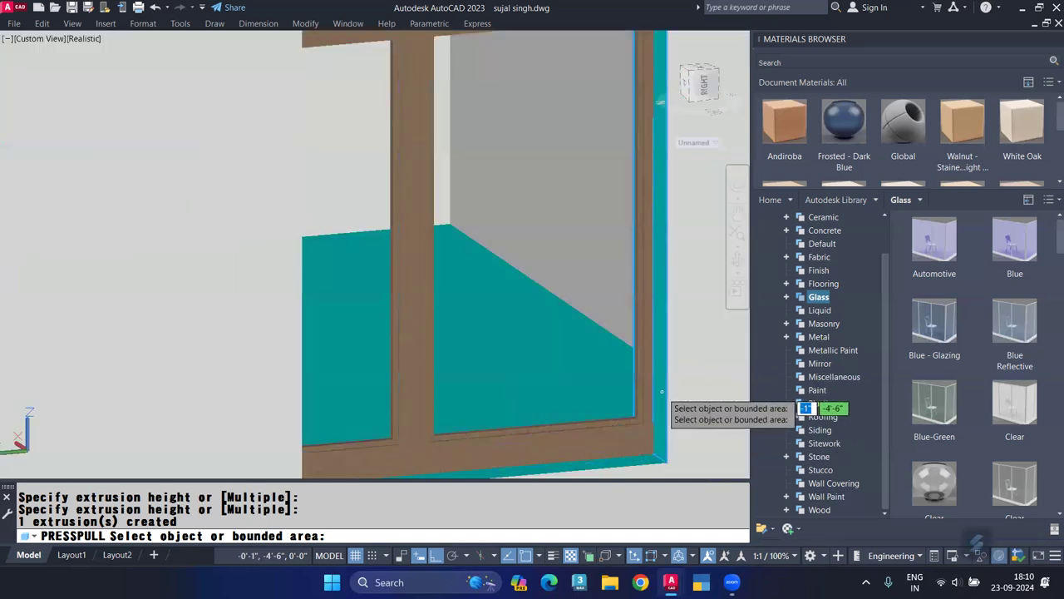
{"action": "key", "text": "Return"}
{"action": "middle_click_drag", "start_coordinate": [648, 435], "coordinate": [583, 332], "text": "shift"}
{"action": "scroll", "coordinate": [582, 332], "scroll_direction": "up", "scroll_amount": 2}
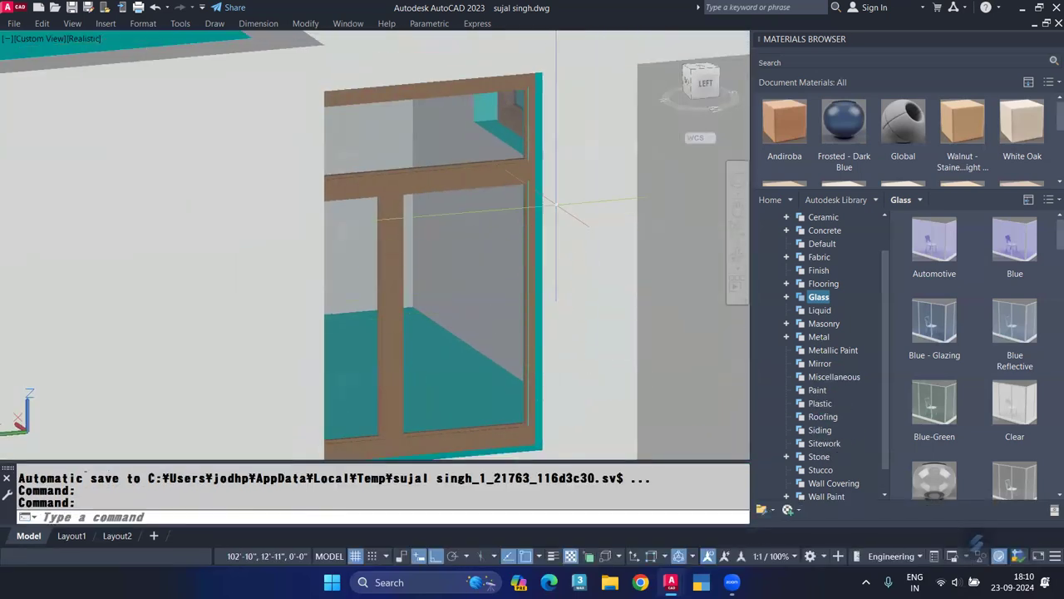
{"action": "scroll", "coordinate": [559, 190], "scroll_direction": "up", "scroll_amount": 4}
Cancel the running command and undo the press-pull extrusions.
{"action": "right_click", "coordinate": [559, 188]}
{"action": "key", "text": "Escape"}
{"action": "scroll", "coordinate": [554, 187], "scroll_direction": "down", "scroll_amount": 3}
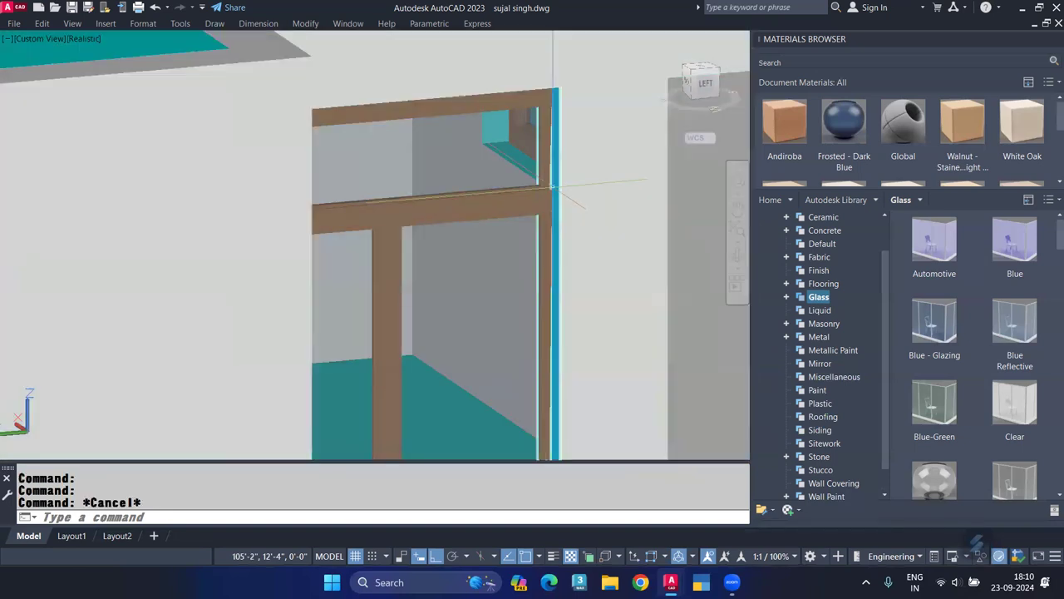
{"action": "key", "text": "ctrl+z"}
{"action": "key", "text": "ctrl+z"}
{"action": "key", "text": "ctrl+z"}
{"action": "key", "text": "ctrl+z"}
{"action": "key", "text": "ctrl+z"}
{"action": "key", "text": "ctrl+z"}
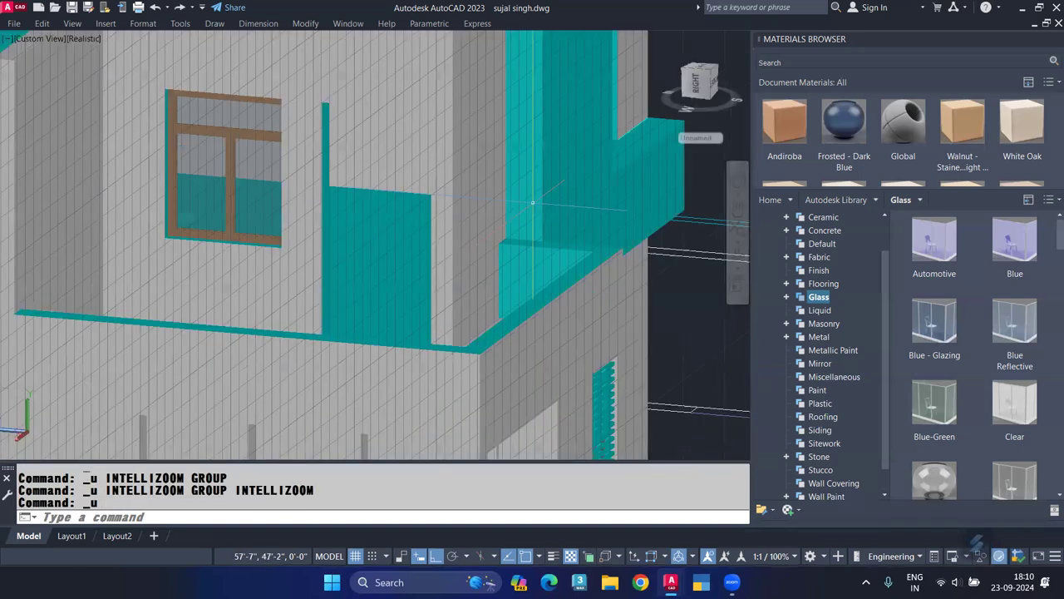
{"action": "key", "text": "ctrl+z"}
{"action": "key", "text": "ctrl+z"}
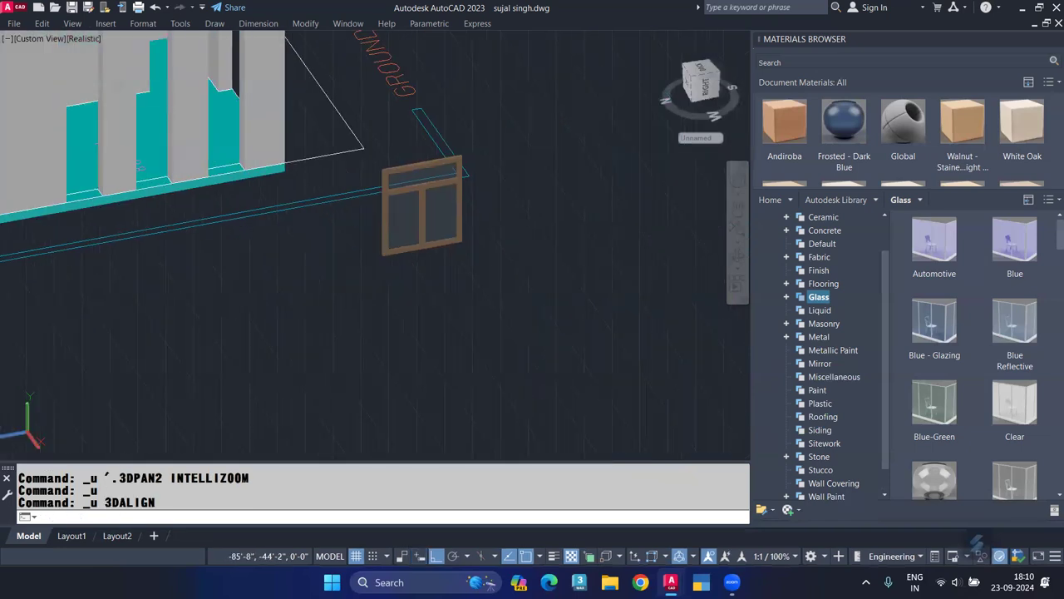
Move the window group from its corner to the wall opening's corner.
{"action": "type", "text": "ucs"}
{"action": "key", "text": "Return"}
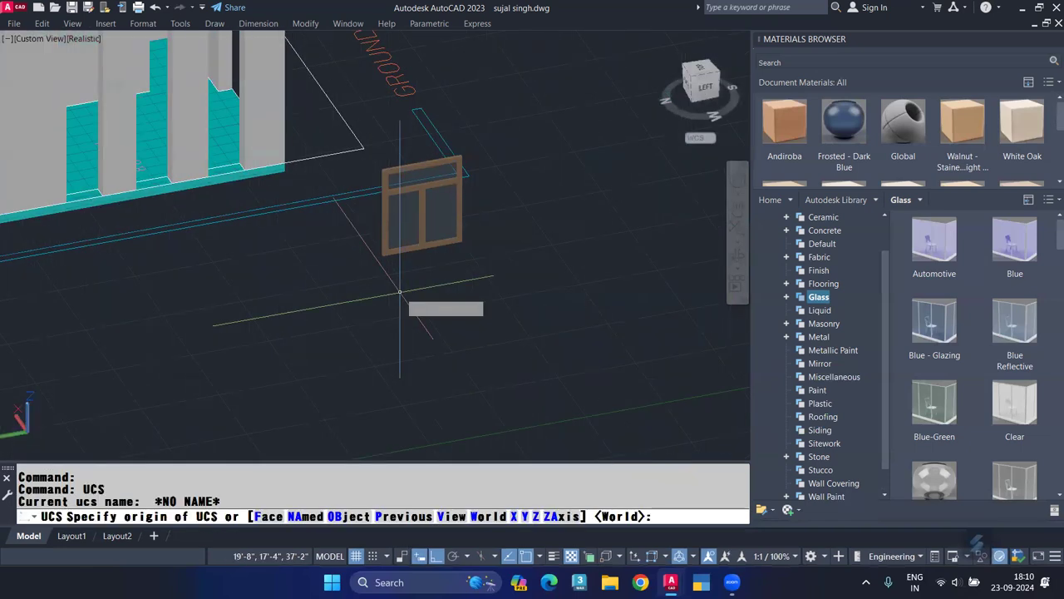
{"action": "type", "text": "m"}
{"action": "key", "text": "Return"}
{"action": "scroll", "coordinate": [399, 258], "scroll_direction": "up", "scroll_amount": 2}
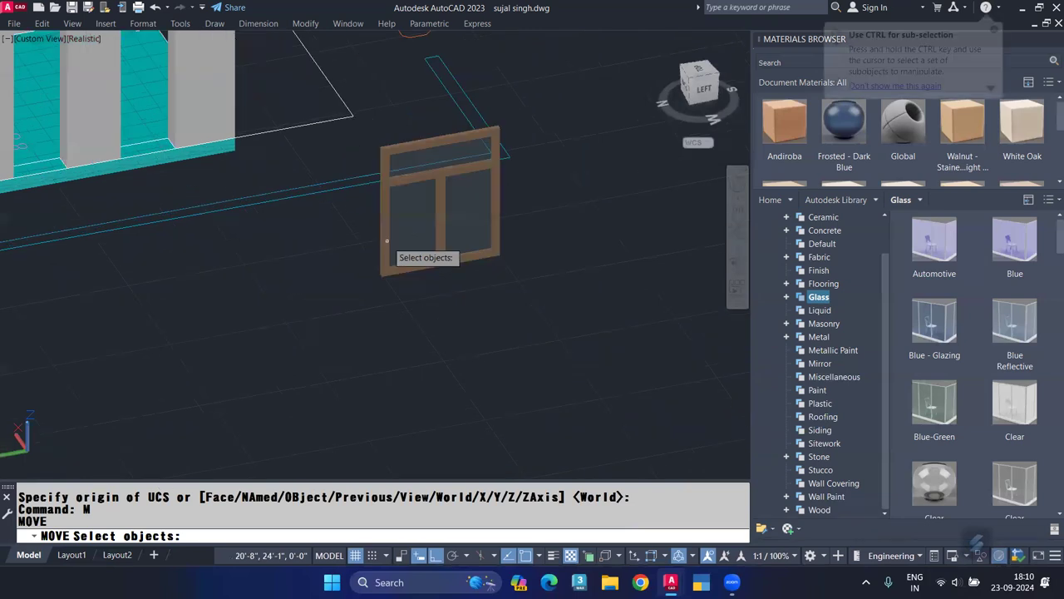
{"action": "left_click", "coordinate": [393, 261]}
{"action": "key", "text": "Return"}
{"action": "scroll", "coordinate": [388, 259], "scroll_direction": "up", "scroll_amount": 3}
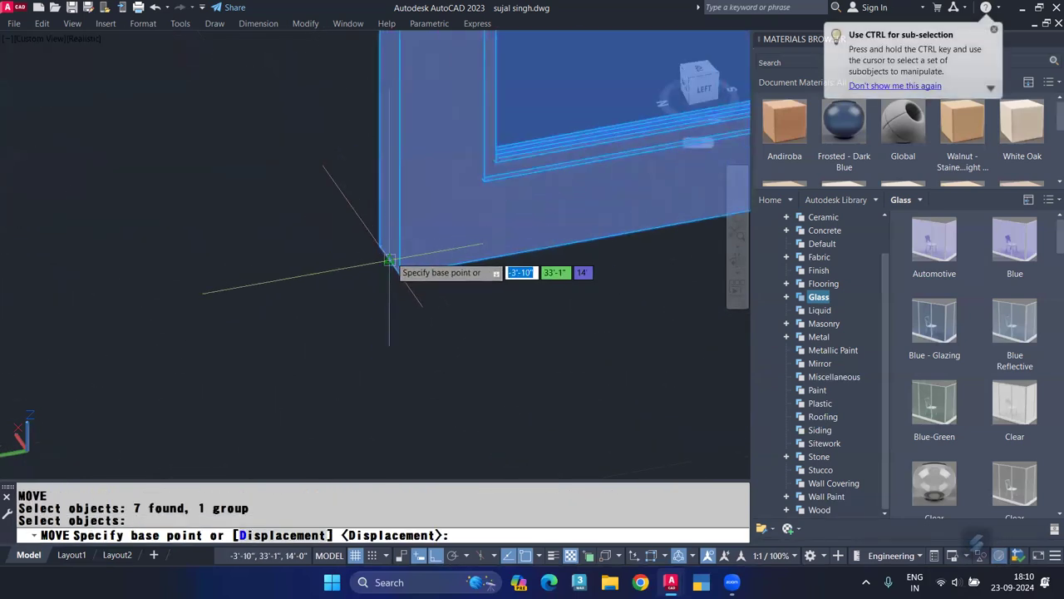
{"action": "left_click", "coordinate": [388, 259]}
{"action": "scroll", "coordinate": [360, 211], "scroll_direction": "down", "scroll_amount": 3}
{"action": "scroll", "coordinate": [360, 211], "scroll_direction": "down", "scroll_amount": 3}
{"action": "middle_click_drag", "start_coordinate": [344, 190], "coordinate": [200, 75], "text": "shift"}
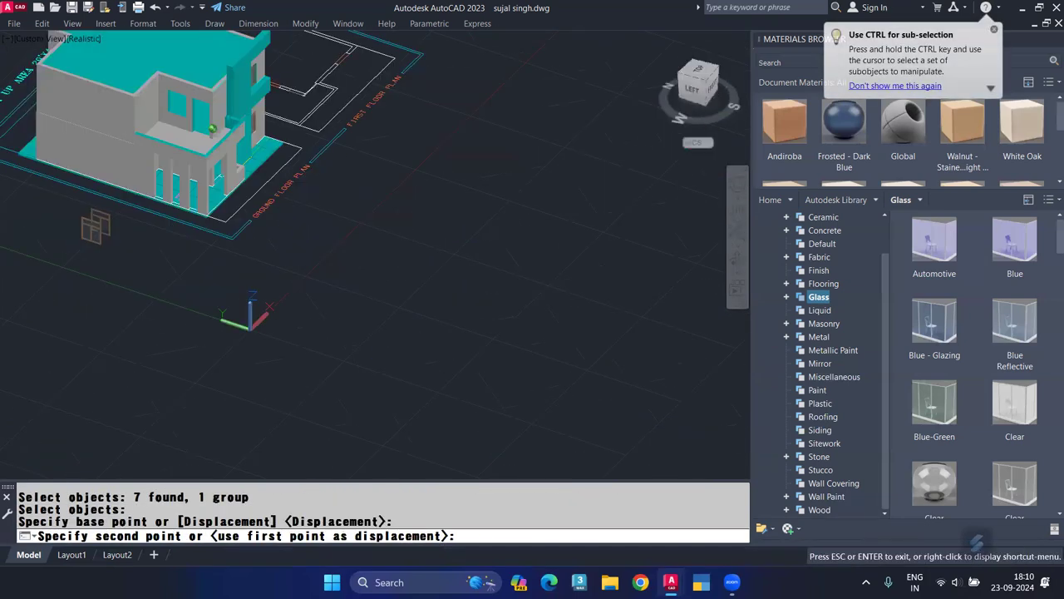
{"action": "scroll", "coordinate": [200, 75], "scroll_direction": "up", "scroll_amount": 5}
{"action": "scroll", "coordinate": [136, 166], "scroll_direction": "up", "scroll_amount": 3}
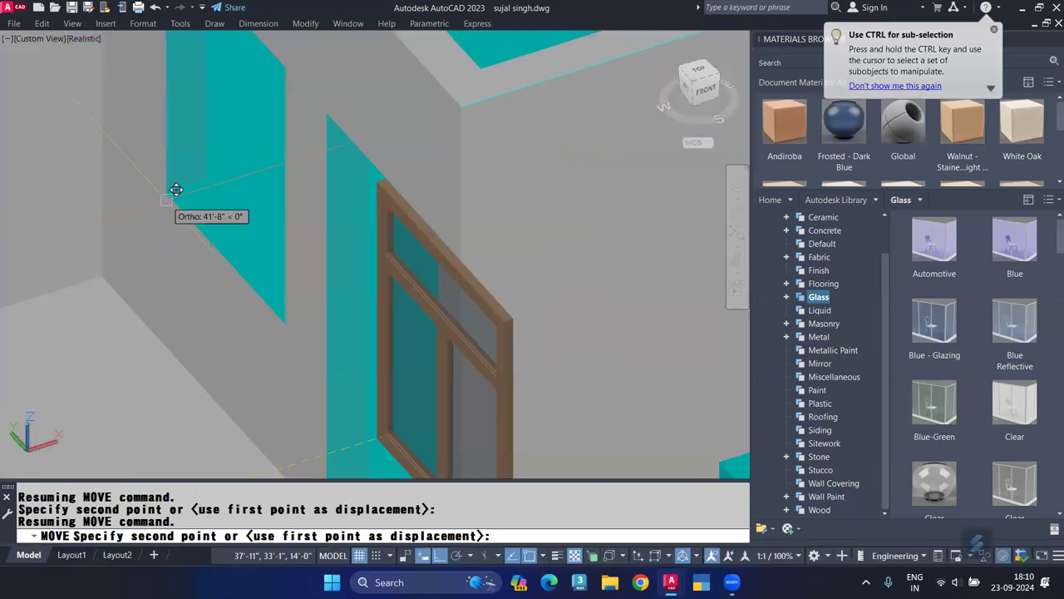
{"action": "left_click", "coordinate": [193, 241]}
{"action": "key", "text": "Escape"}
{"action": "scroll", "coordinate": [193, 241], "scroll_direction": "down", "scroll_amount": 3}
{"action": "mouse_move", "coordinate": [193, 241]}
{"action": "middle_mouse_down", "text": "shift"}
{"action": "mouse_move", "coordinate": [332, 250]}
{"action": "mouse_move", "coordinate": [272, 175]}
{"action": "middle_mouse_up", "text": "shift"}
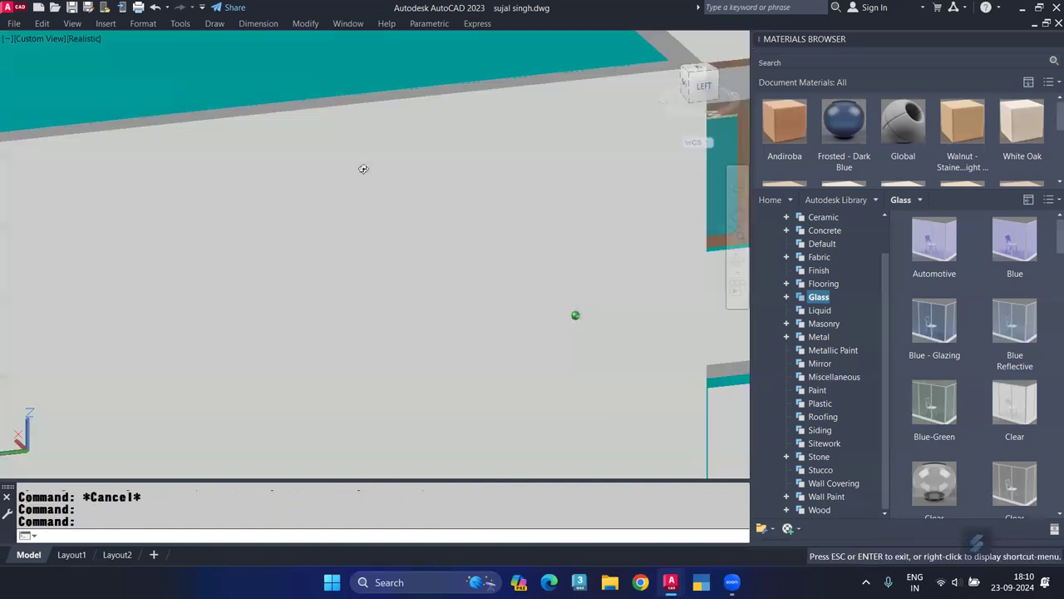
{"action": "scroll", "coordinate": [272, 175], "scroll_direction": "up", "scroll_amount": 3}
{"action": "scroll", "coordinate": [333, 158], "scroll_direction": "up", "scroll_amount": 2}
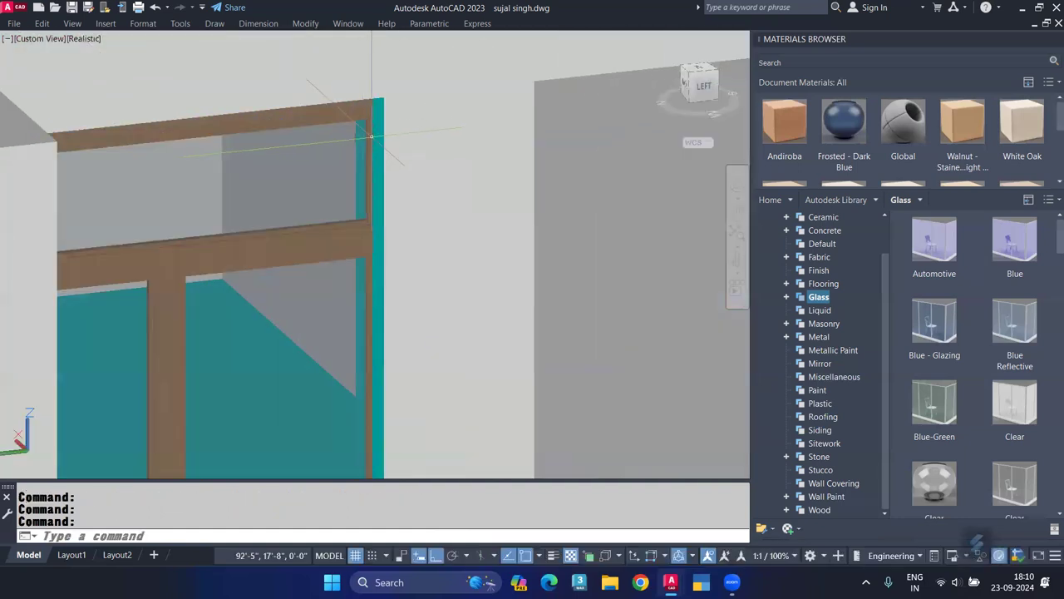
{"action": "scroll", "coordinate": [400, 137], "scroll_direction": "up", "scroll_amount": 3}
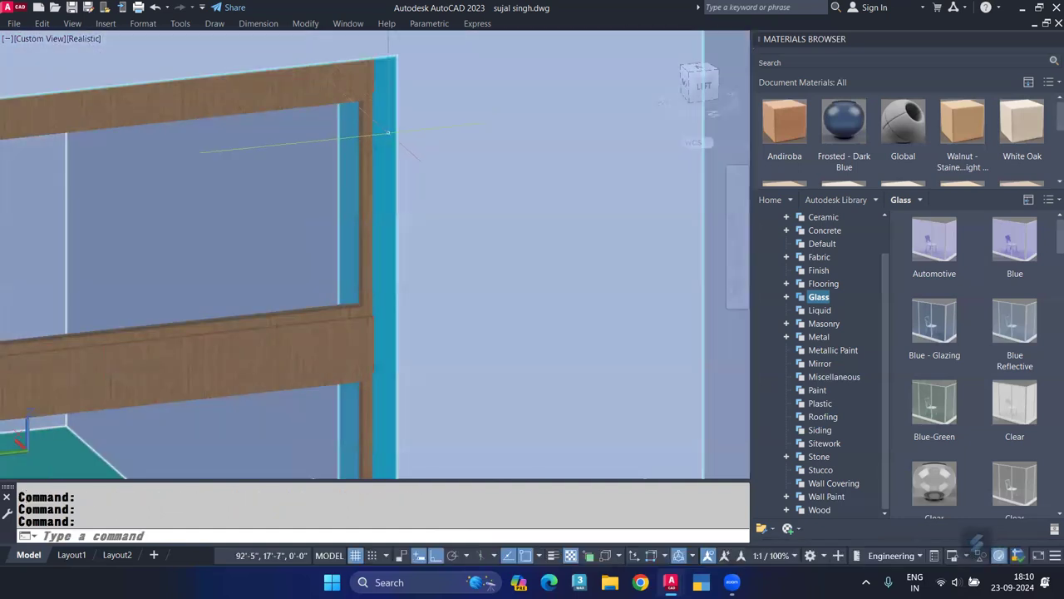
Try a 3-unit press-pull on the wall face, then undo it and earlier view changes.
{"action": "type", "text": "PREss"}
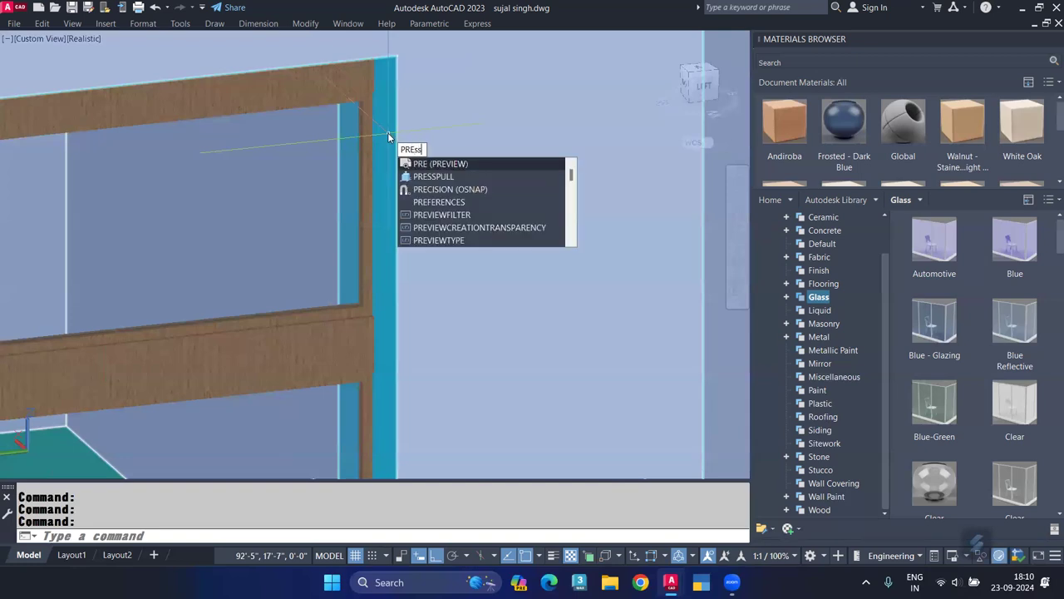
{"action": "key", "text": "Return"}
{"action": "left_click", "coordinate": [384, 158]}
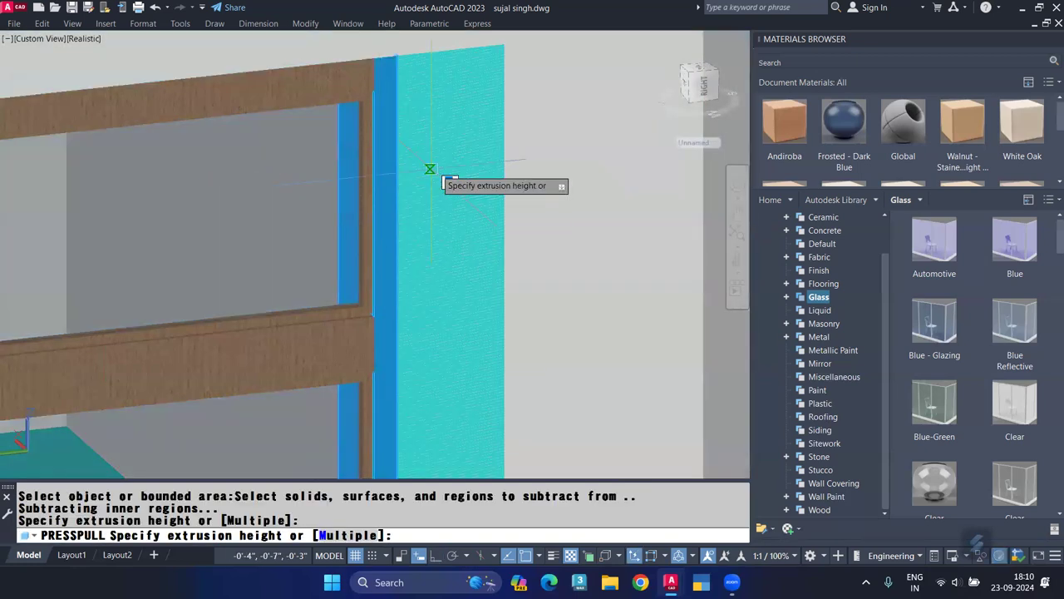
{"action": "type", "text": "3"}
{"action": "key", "text": "Return"}
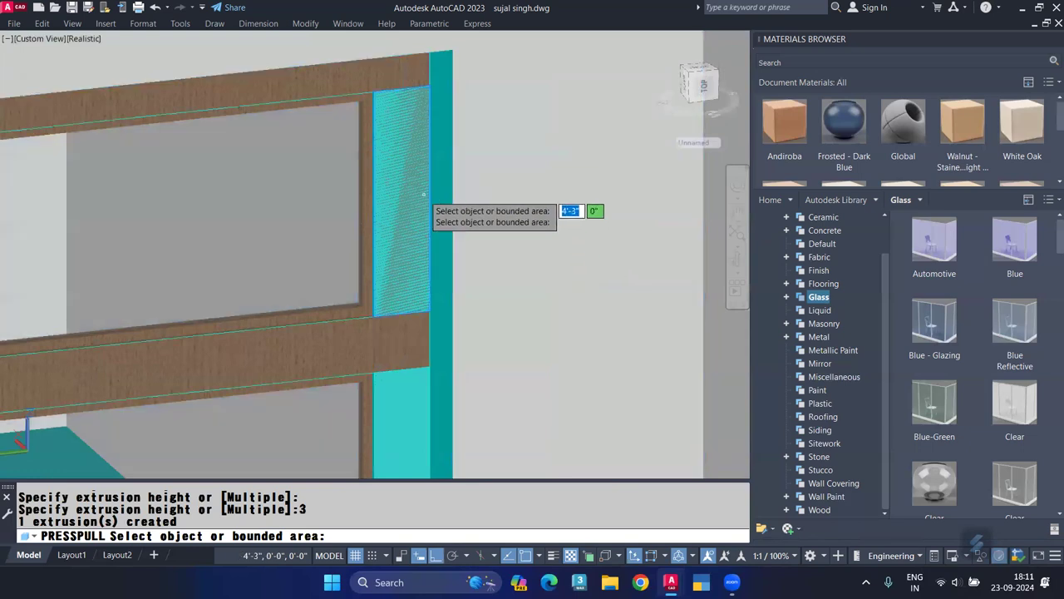
{"action": "key", "text": "Escape"}
{"action": "key", "text": "ctrl+z"}
{"action": "key", "text": "ctrl+z"}
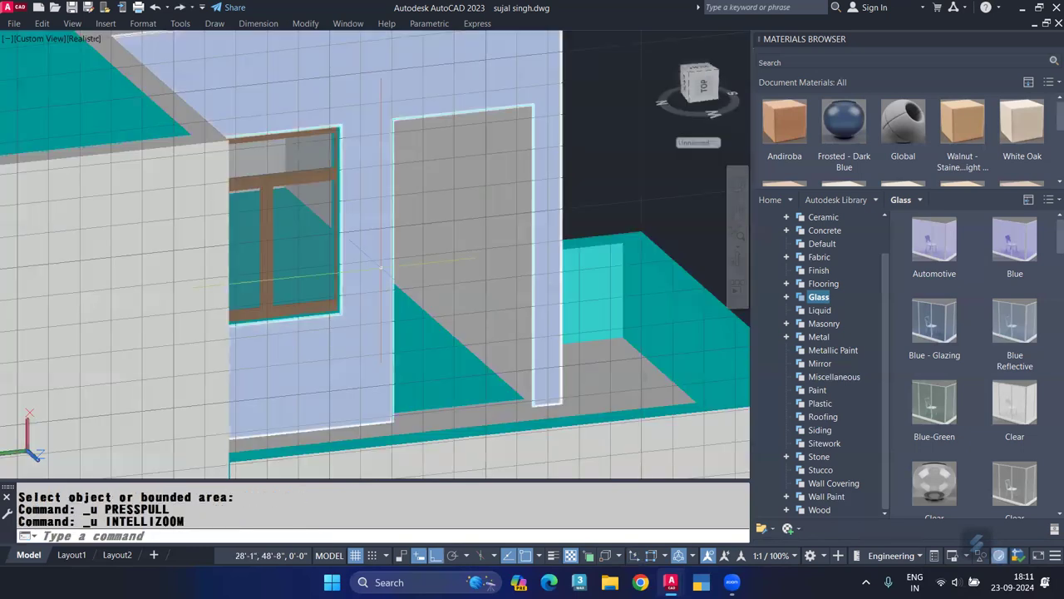
{"action": "key", "text": "ctrl+z"}
{"action": "key", "text": "ctrl+z"}
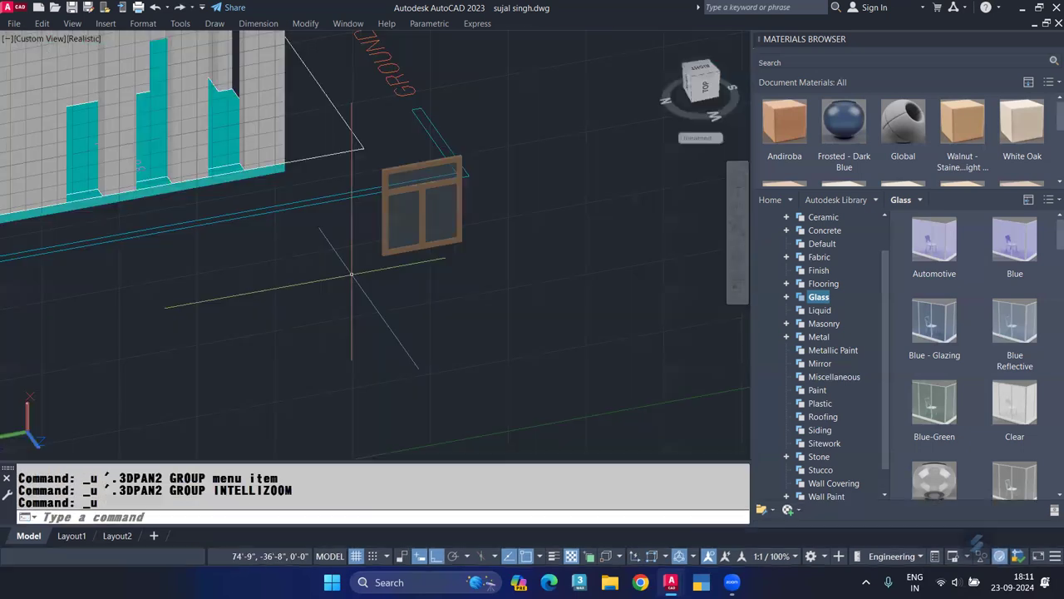
{"action": "key", "text": "ctrl+z"}
{"action": "key", "text": "ctrl+z"}
Start a DIST measurement from the window's lower-left corner, then cancel it.
{"action": "middle_click_drag", "start_coordinate": [283, 233], "coordinate": [165, 169], "text": "shift"}
{"action": "scroll", "coordinate": [293, 359], "scroll_direction": "up", "scroll_amount": 5}
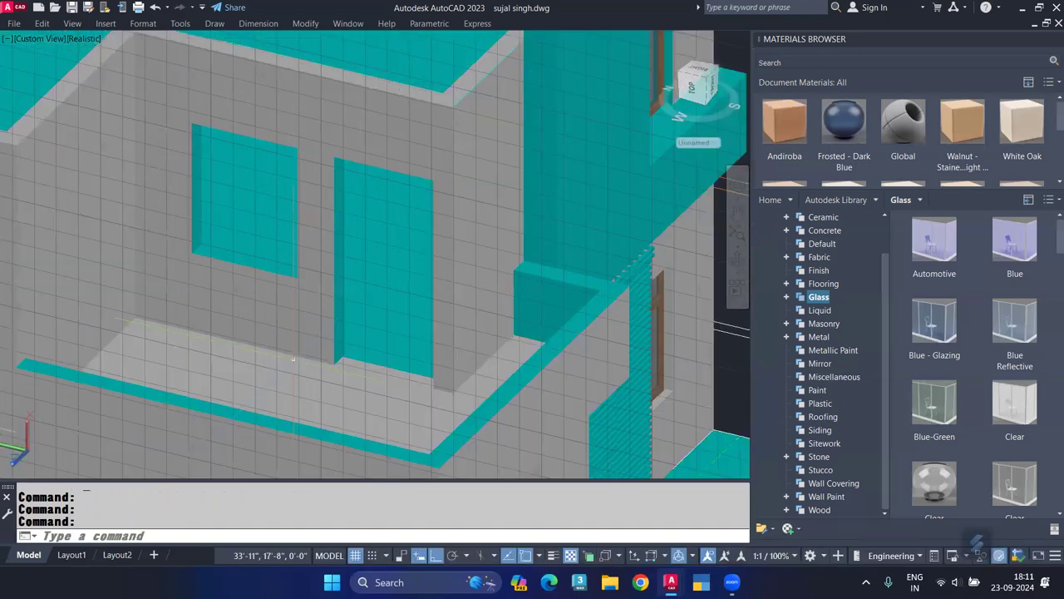
{"action": "scroll", "coordinate": [292, 359], "scroll_direction": "up", "scroll_amount": 2}
{"action": "type", "text": "DI"}
{"action": "key", "text": "Return"}
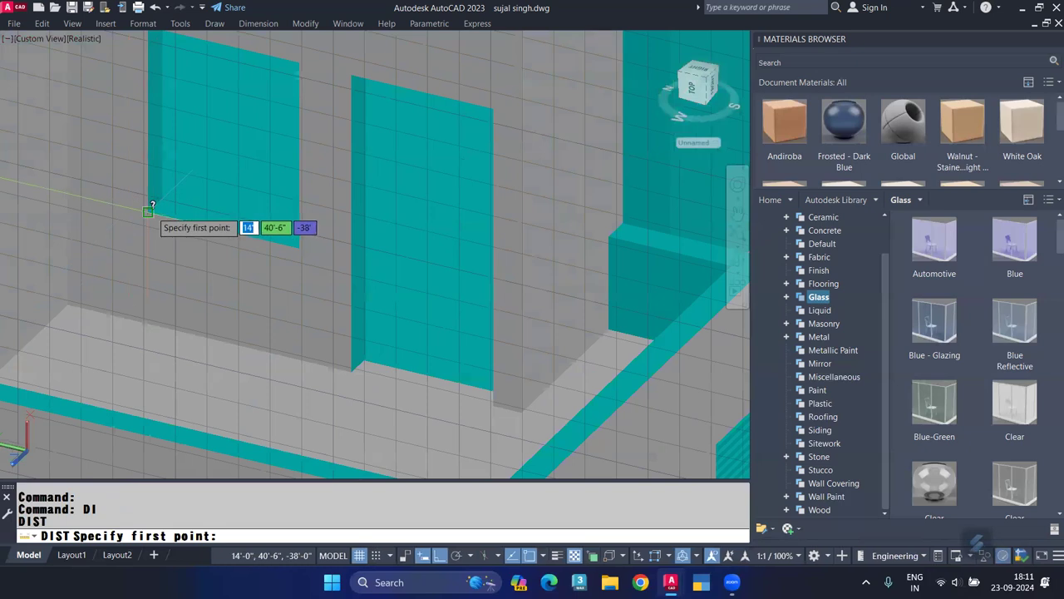
{"action": "left_click", "coordinate": [150, 212]}
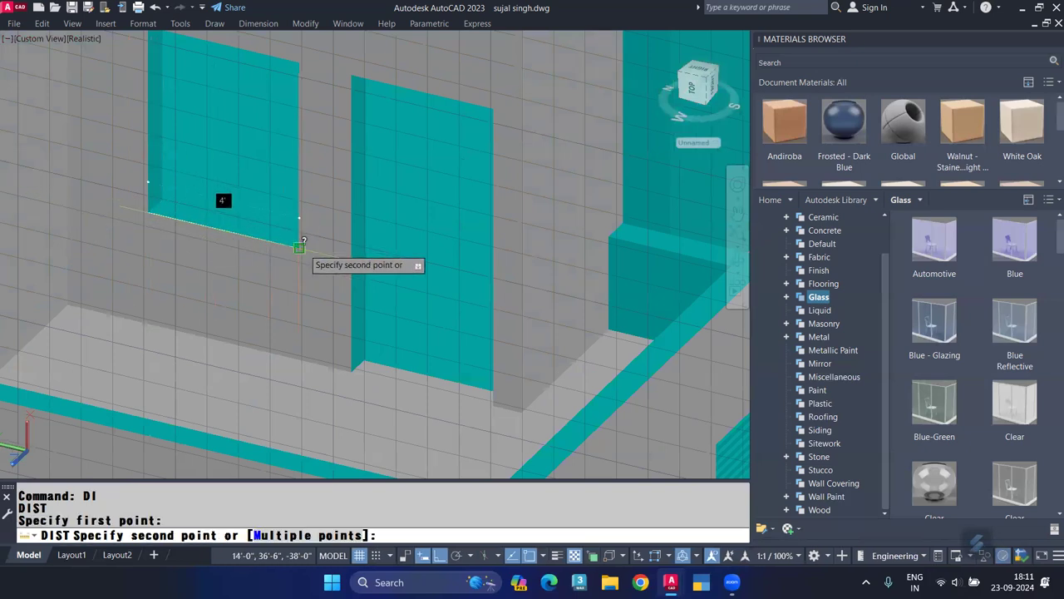
{"action": "key", "text": "Escape"}
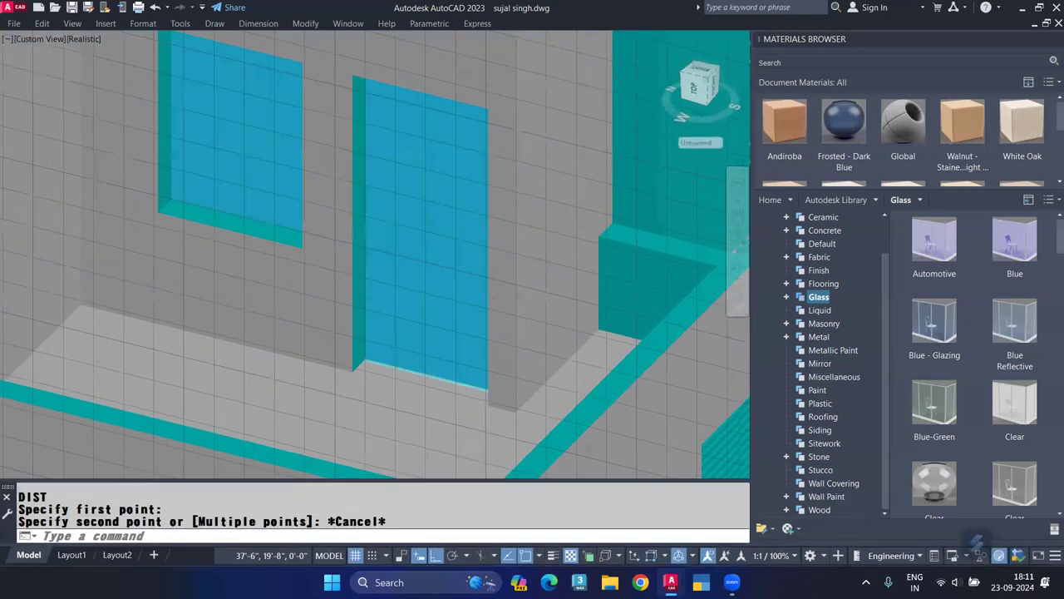
Press-pull the narrow face beside the wall opening by 3 units.
{"action": "mouse_move", "coordinate": [250, 223]}
{"action": "middle_mouse_down"}
{"action": "mouse_move", "coordinate": [206, 250]}
{"action": "mouse_move", "coordinate": [613, 221]}
{"action": "mouse_move", "coordinate": [325, 224]}
{"action": "mouse_move", "coordinate": [200, 238]}
{"action": "mouse_move", "coordinate": [596, 276]}
{"action": "mouse_move", "coordinate": [487, 257]}
{"action": "middle_mouse_up"}
{"action": "scroll", "coordinate": [487, 257], "scroll_direction": "up", "scroll_amount": 2}
{"action": "scroll", "coordinate": [501, 218], "scroll_direction": "up", "scroll_amount": 2}
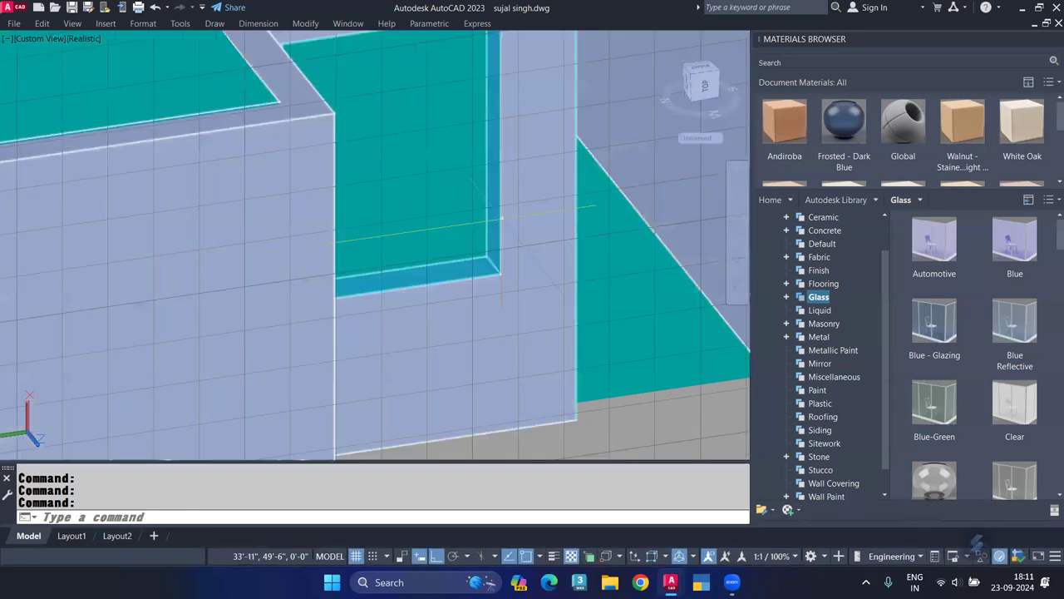
{"action": "scroll", "coordinate": [501, 218], "scroll_direction": "up", "scroll_amount": 1}
{"action": "type", "text": "pre"}
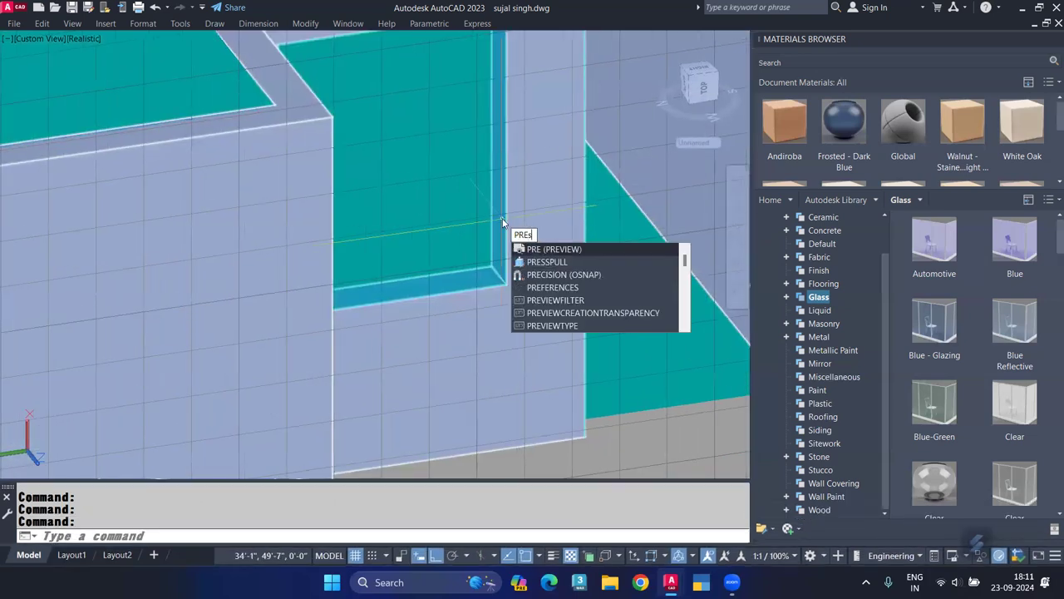
{"action": "type", "text": "ss"}
{"action": "key", "text": "Return"}
{"action": "left_click", "coordinate": [499, 225]}
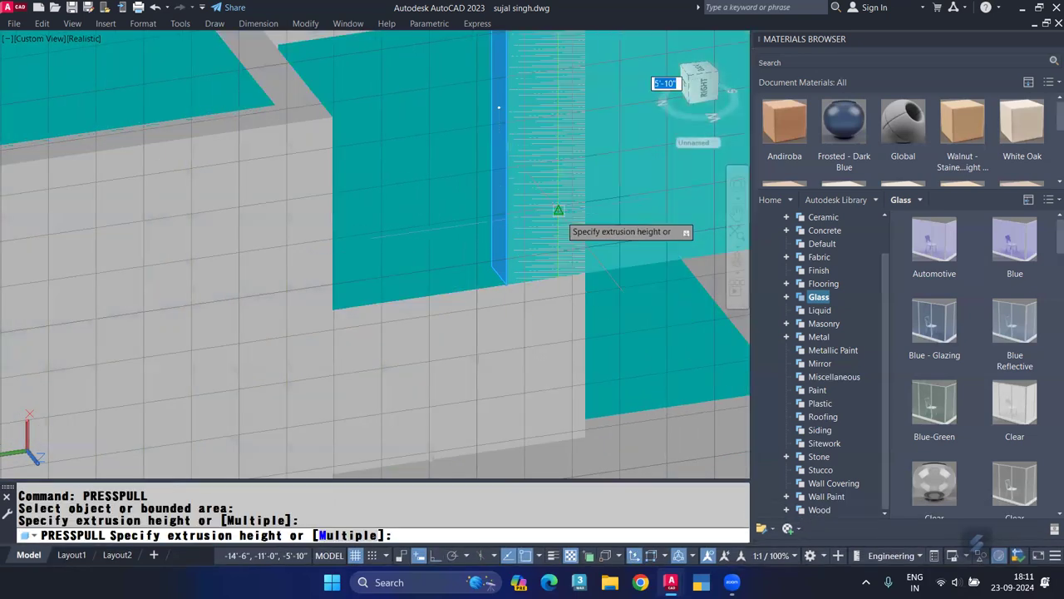
{"action": "type", "text": "3"}
{"action": "key", "text": "Return"}
{"action": "scroll", "coordinate": [548, 250], "scroll_direction": "down", "scroll_amount": 5}
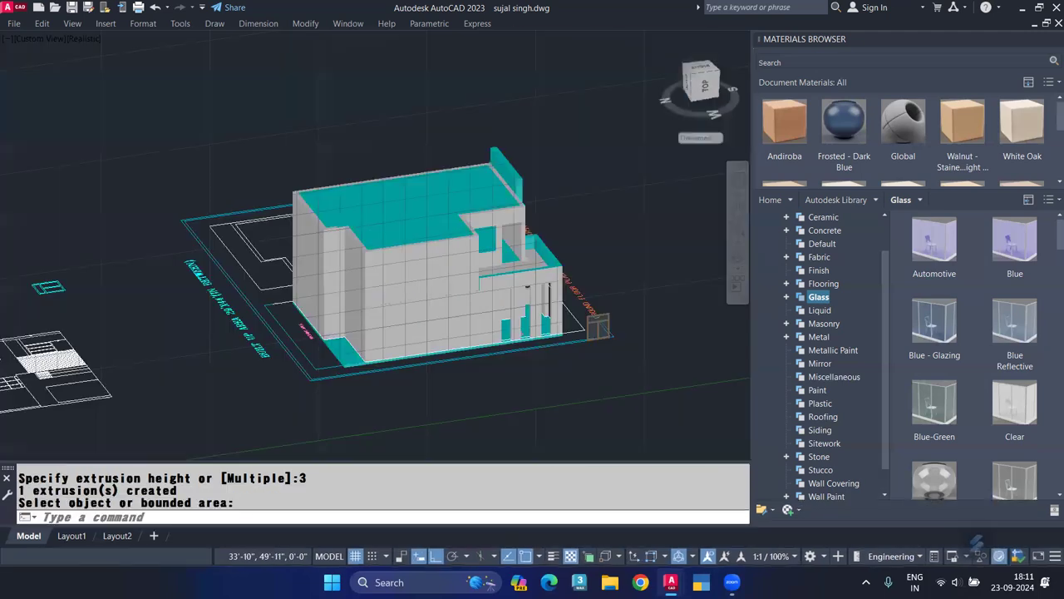
{"action": "scroll", "coordinate": [549, 332], "scroll_direction": "up", "scroll_amount": 2}
Move the framed glass window from its corner into the upper-floor opening beside the door.
{"action": "key", "text": "Escape"}
{"action": "left_click", "coordinate": [616, 314]}
{"action": "scroll", "coordinate": [615, 314], "scroll_direction": "up", "scroll_amount": 2}
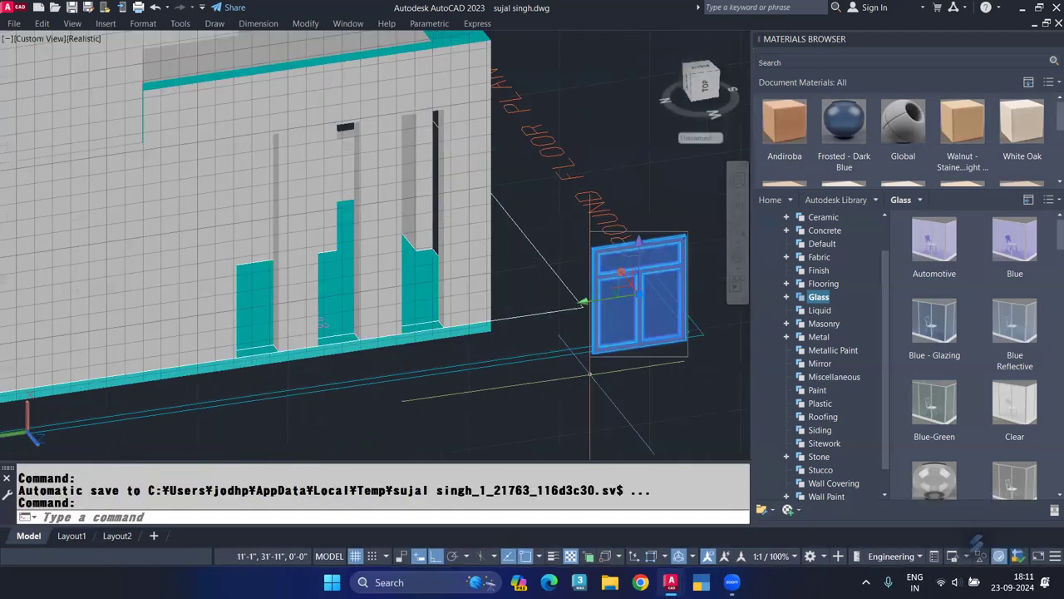
{"action": "type", "text": "m"}
{"action": "key", "text": "Return"}
{"action": "scroll", "coordinate": [593, 356], "scroll_direction": "up", "scroll_amount": 4}
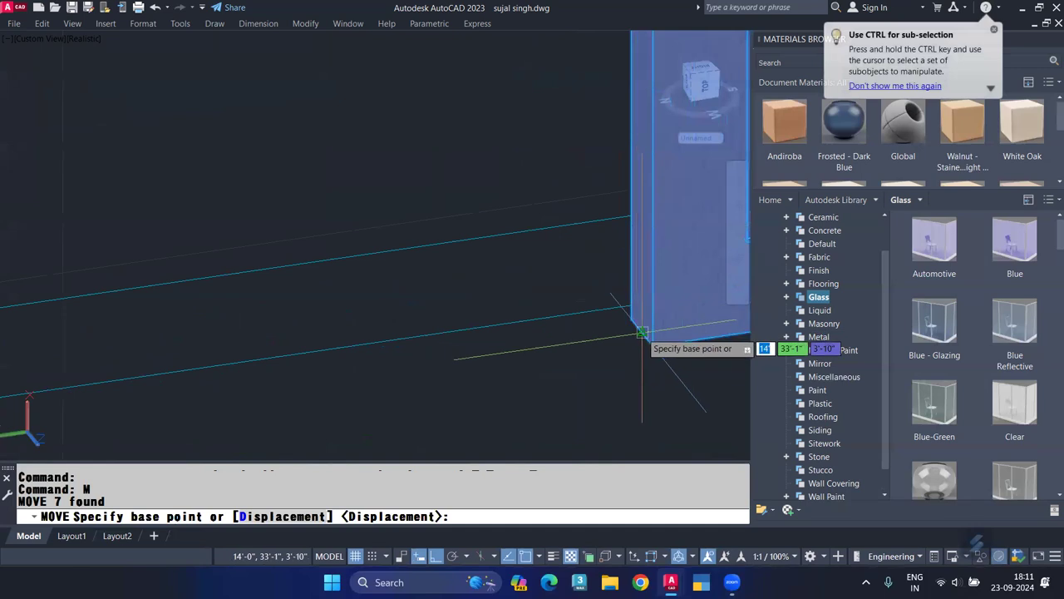
{"action": "left_click", "coordinate": [632, 318]}
{"action": "scroll", "coordinate": [601, 302], "scroll_direction": "down", "scroll_amount": 3}
{"action": "scroll", "coordinate": [386, 258], "scroll_direction": "down", "scroll_amount": 3}
{"action": "middle_click_drag", "start_coordinate": [387, 258], "coordinate": [8, 247], "text": "shift"}
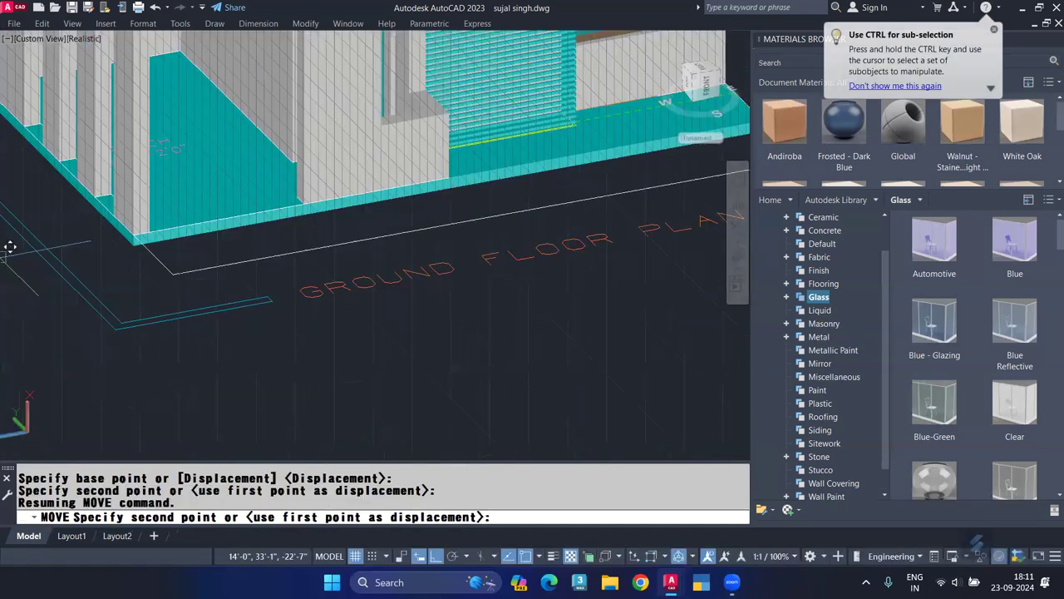
{"action": "scroll", "coordinate": [463, 257], "scroll_direction": "up", "scroll_amount": 5}
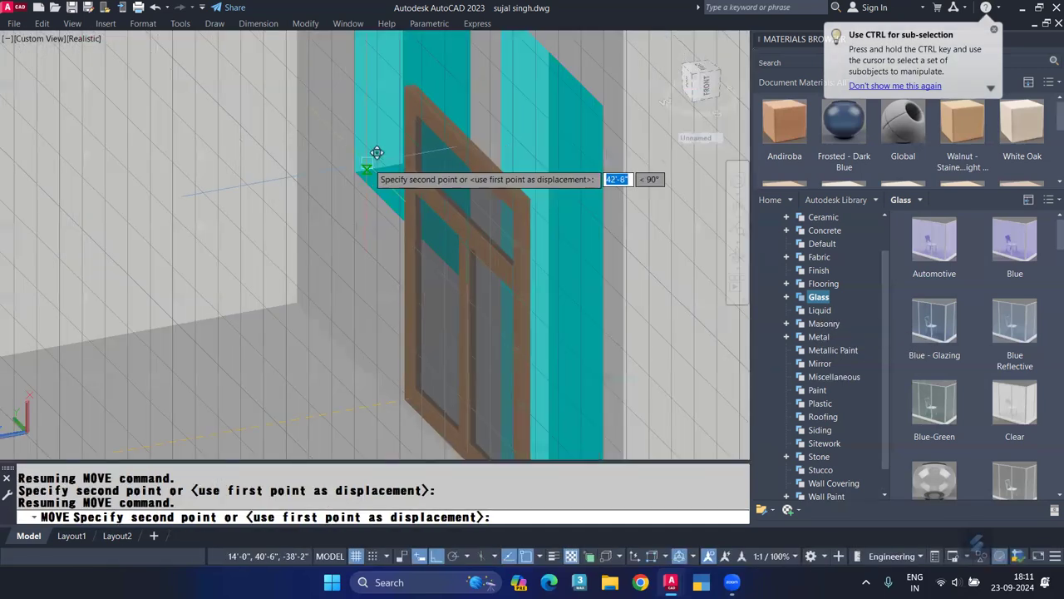
{"action": "left_click", "coordinate": [374, 164]}
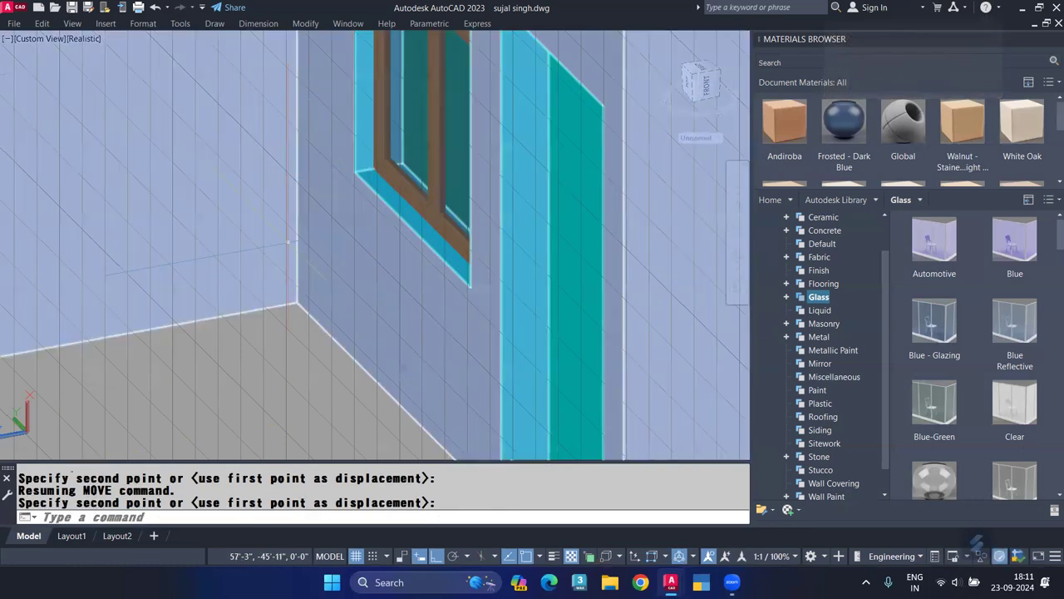
{"action": "key", "text": "Escape"}
Reset the coordinate system with its default option, then orbit around the house to inspect it.
{"action": "type", "text": "s"}
{"action": "key", "text": "Return"}
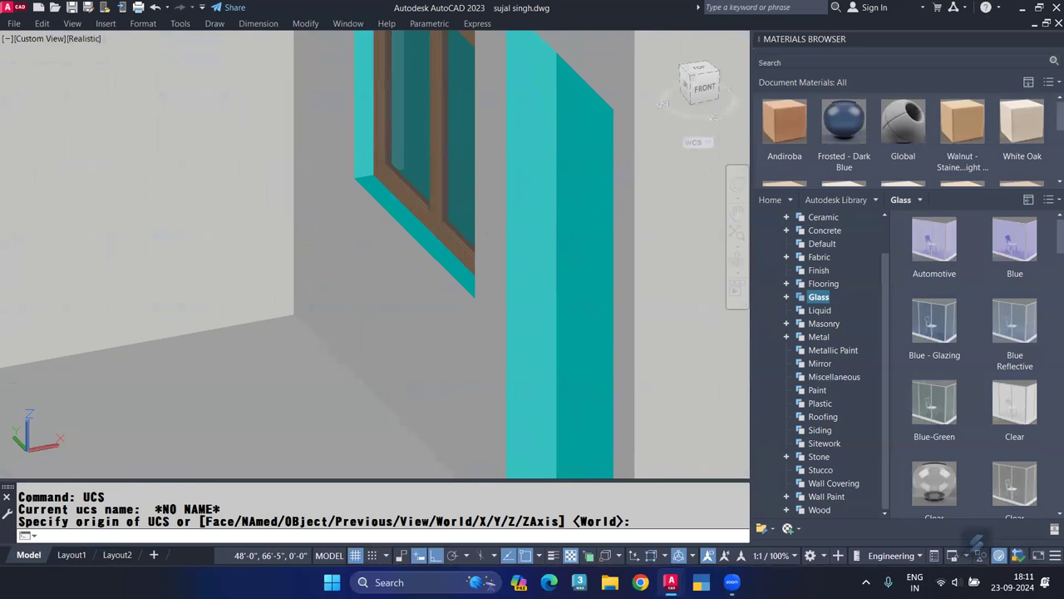
{"action": "scroll", "coordinate": [296, 239], "scroll_direction": "down", "scroll_amount": 3}
{"action": "scroll", "coordinate": [308, 224], "scroll_direction": "down", "scroll_amount": 1}
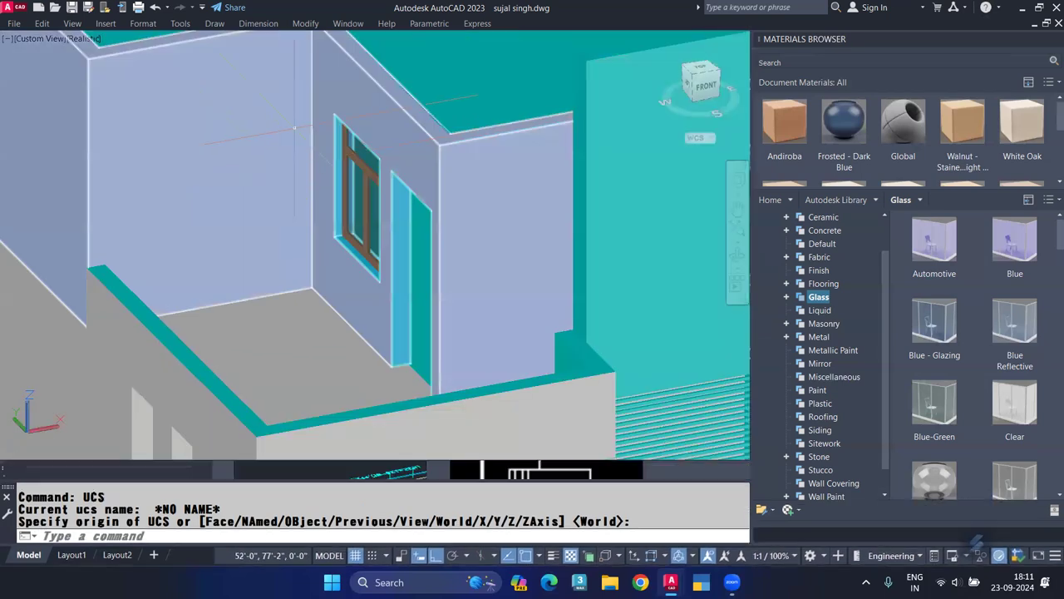
{"action": "scroll", "coordinate": [316, 212], "scroll_direction": "down", "scroll_amount": 2}
{"action": "scroll", "coordinate": [323, 202], "scroll_direction": "down", "scroll_amount": 2}
{"action": "key", "text": "Return"}
{"action": "scroll", "coordinate": [434, 170], "scroll_direction": "up", "scroll_amount": 2}
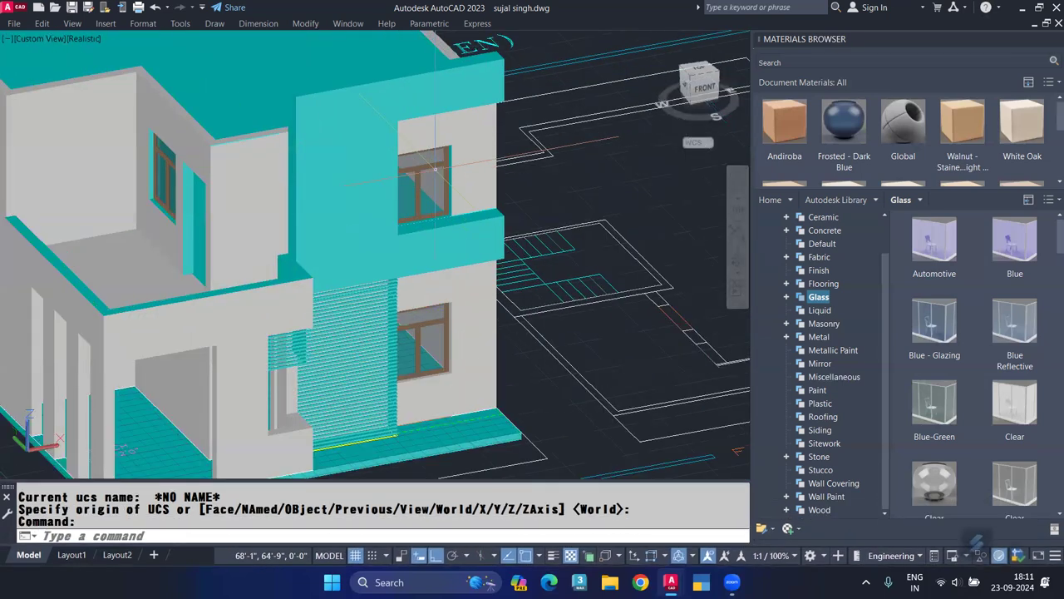
{"action": "scroll", "coordinate": [441, 170], "scroll_direction": "up", "scroll_amount": 4}
{"action": "scroll", "coordinate": [478, 172], "scroll_direction": "up", "scroll_amount": 2}
{"action": "scroll", "coordinate": [474, 178], "scroll_direction": "down", "scroll_amount": 3}
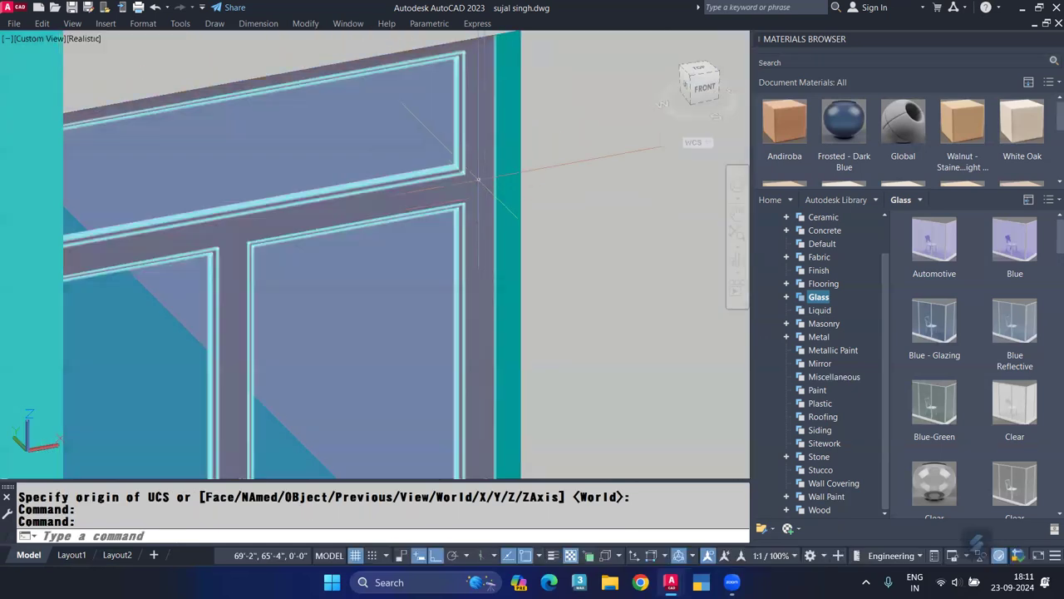
{"action": "scroll", "coordinate": [469, 190], "scroll_direction": "down", "scroll_amount": 2}
{"action": "scroll", "coordinate": [469, 190], "scroll_direction": "down", "scroll_amount": 5}
{"action": "mouse_move", "coordinate": [469, 190]}
{"action": "middle_mouse_down", "text": "shift"}
{"action": "mouse_move", "coordinate": [365, 262]}
{"action": "mouse_move", "coordinate": [395, 262]}
{"action": "mouse_move", "coordinate": [405, 303]}
{"action": "middle_mouse_up", "text": "shift"}
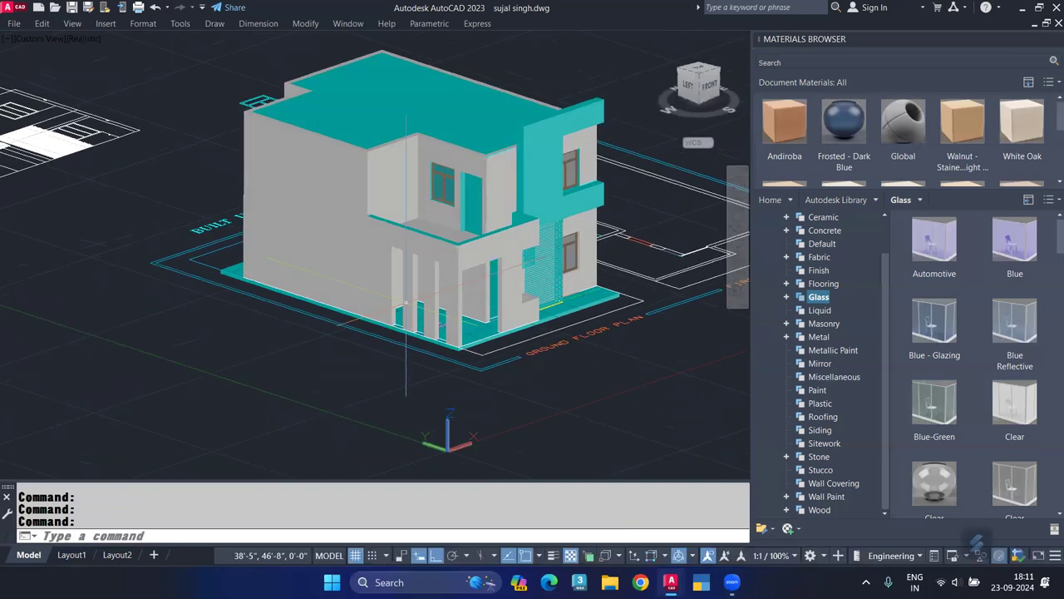
{"action": "scroll", "coordinate": [406, 304], "scroll_direction": "up", "scroll_amount": 5}
{"action": "mouse_move", "coordinate": [432, 191]}
{"action": "middle_mouse_down", "text": "shift"}
{"action": "mouse_move", "coordinate": [444, 165]}
{"action": "mouse_move", "coordinate": [432, 199]}
{"action": "middle_mouse_up", "text": "shift"}
{"action": "scroll", "coordinate": [375, 250], "scroll_direction": "up", "scroll_amount": 5}
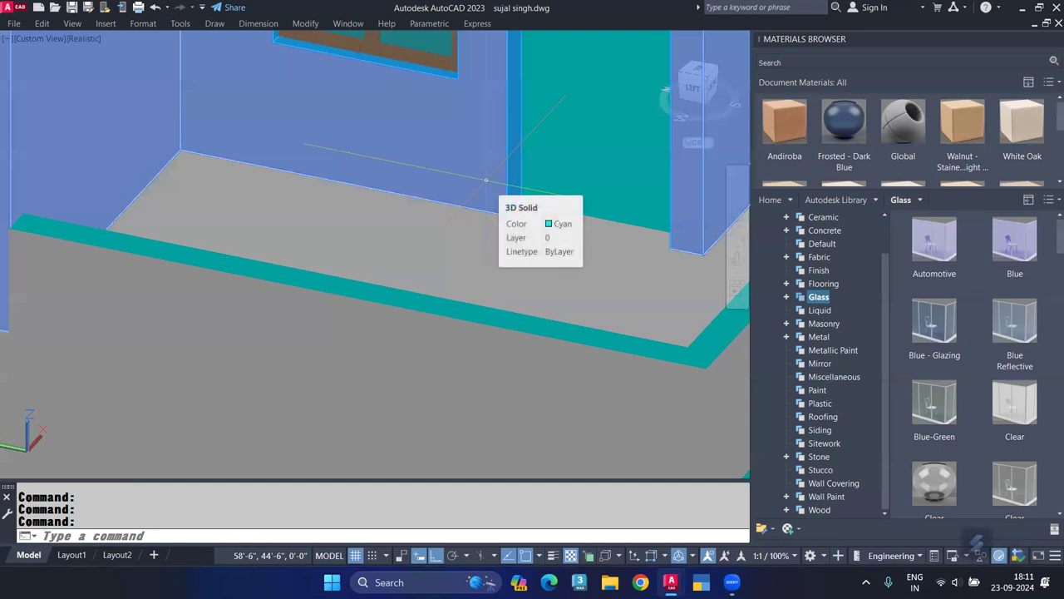
{"action": "scroll", "coordinate": [485, 179], "scroll_direction": "down", "scroll_amount": 5}
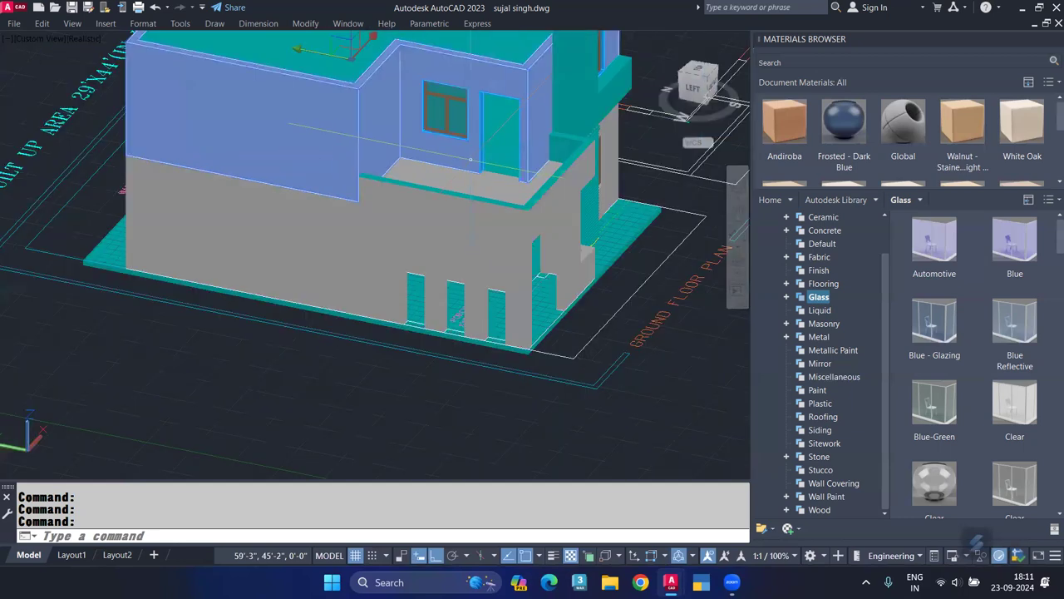
{"action": "scroll", "coordinate": [469, 159], "scroll_direction": "down", "scroll_amount": 2}
{"action": "type", "text": "isolate"}
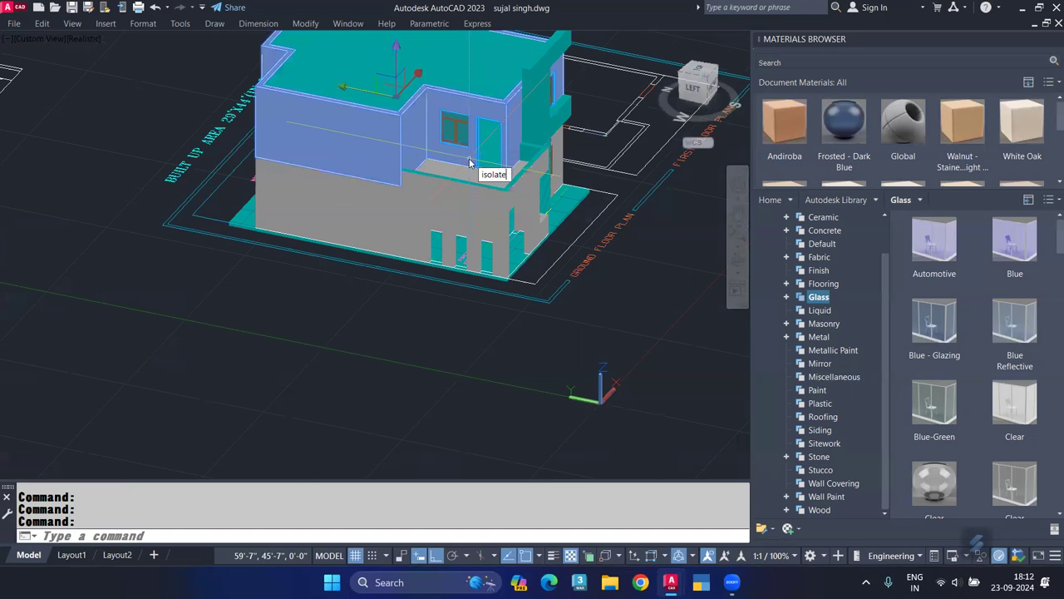
Isolate the upper-storey wall solid so only it is displayed.
{"action": "key", "text": "Return"}
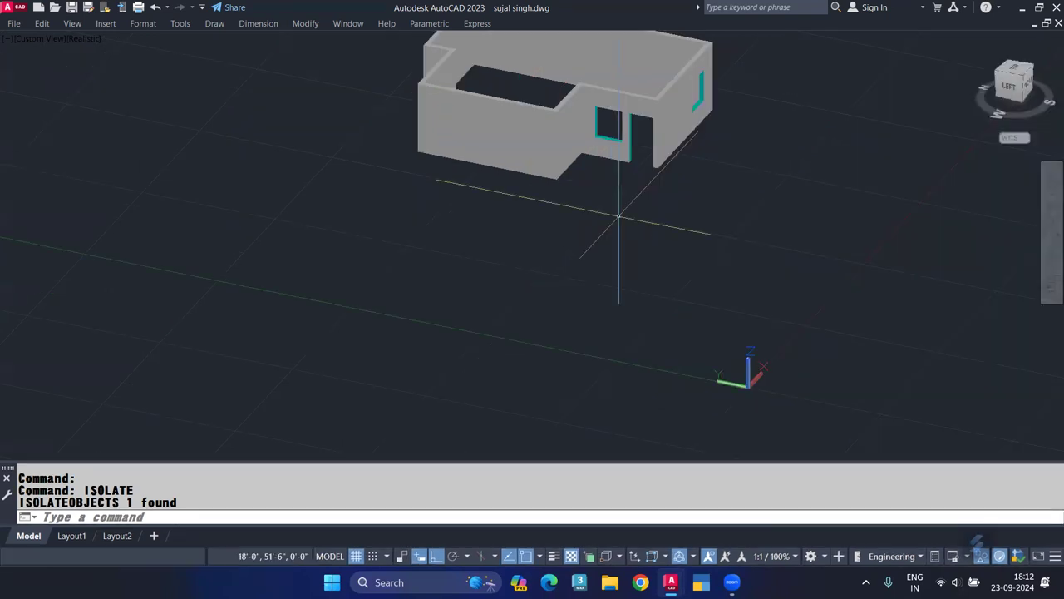
{"action": "scroll", "coordinate": [632, 199], "scroll_direction": "up", "scroll_amount": 4}
{"action": "scroll", "coordinate": [651, 179], "scroll_direction": "up", "scroll_amount": 3}
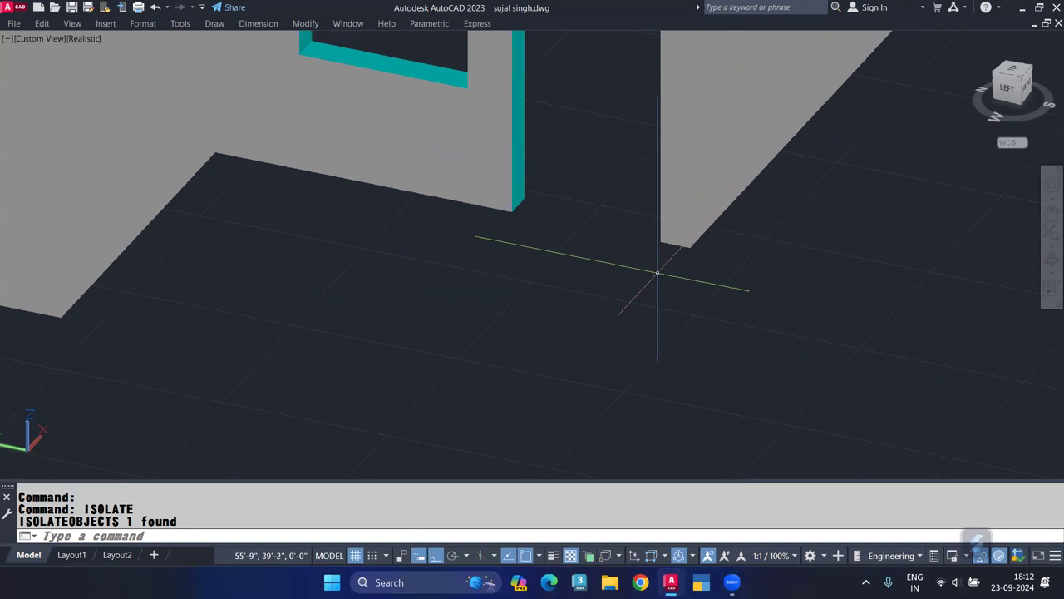
Realign the UCS to the Left view.
{"action": "type", "text": "UCS"}
{"action": "key", "text": "Return"}
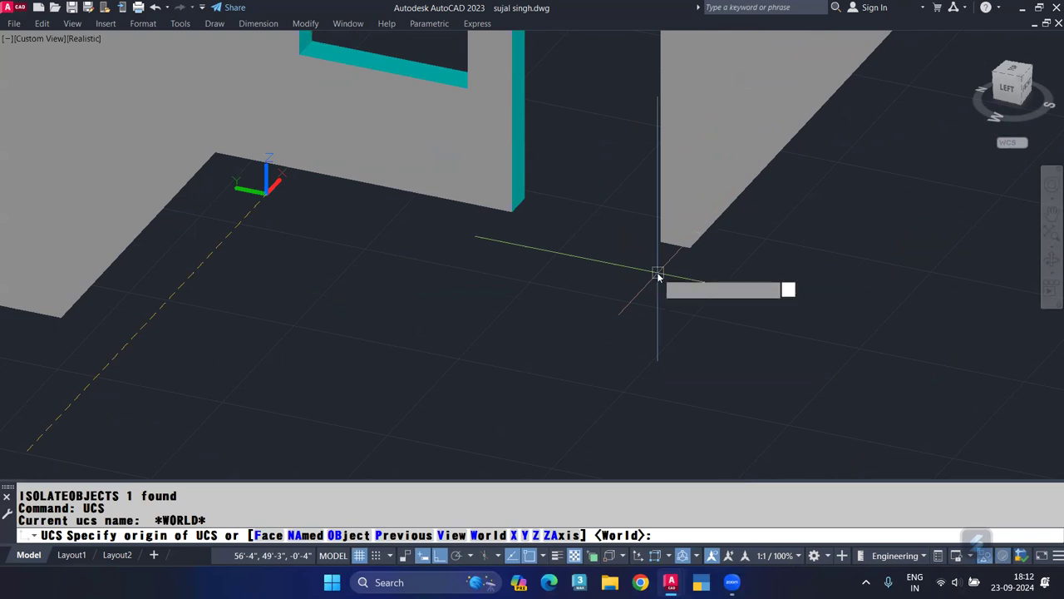
{"action": "type", "text": "left"}
{"action": "key", "text": "Return"}
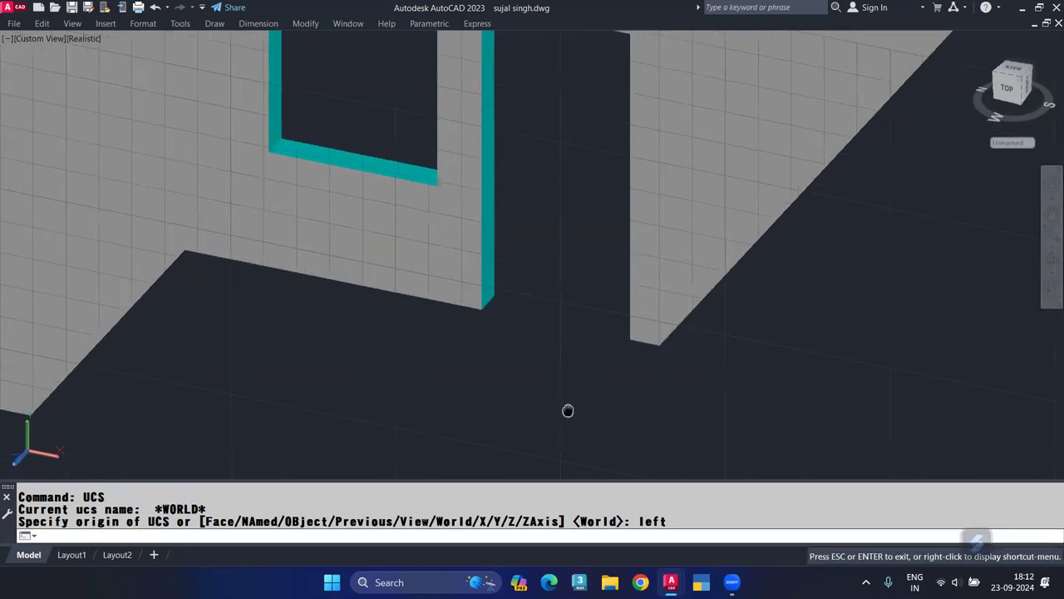
Draw a rectangle from the door opening's top edge to its bottom-right corner.
{"action": "scroll", "coordinate": [568, 409], "scroll_direction": "up", "scroll_amount": 3}
{"action": "key", "text": "Return"}
{"action": "type", "text": "REC"}
{"action": "key", "text": "Return"}
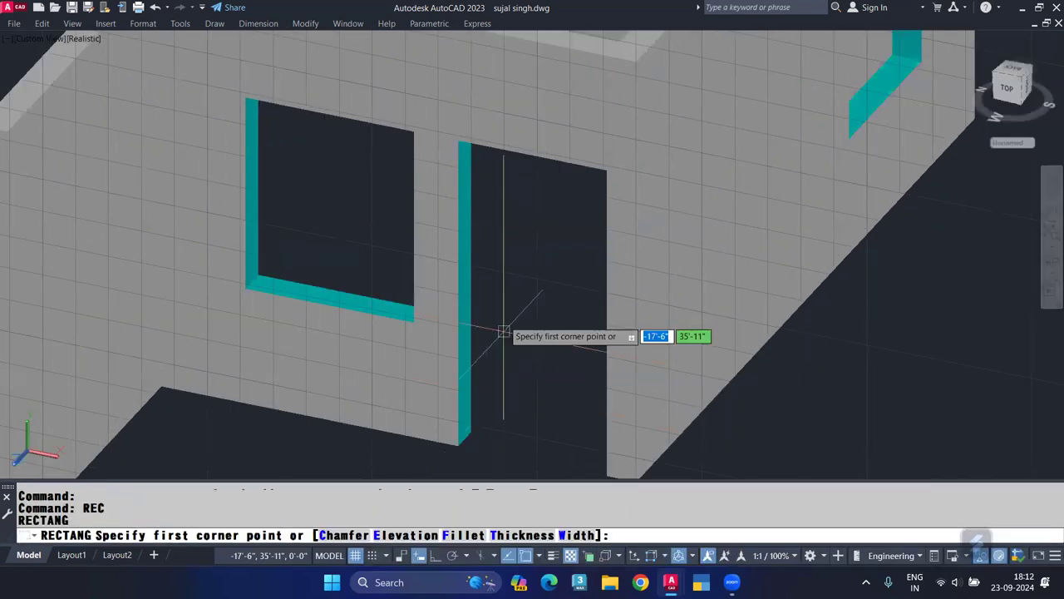
{"action": "left_click", "coordinate": [458, 140]}
{"action": "middle_click_drag", "start_coordinate": [559, 385], "coordinate": [554, 302]}
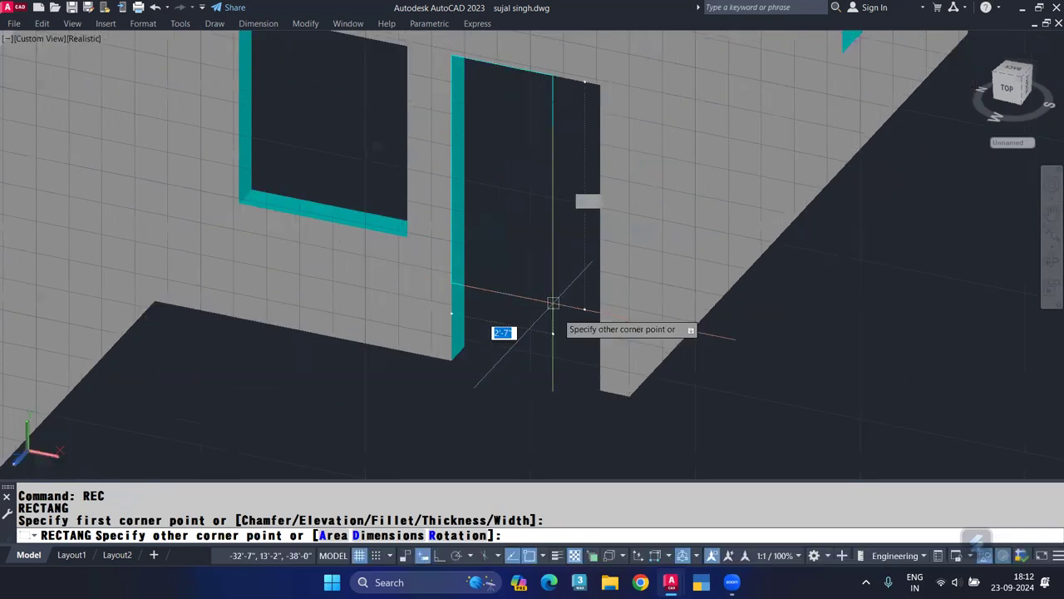
{"action": "left_click", "coordinate": [596, 388]}
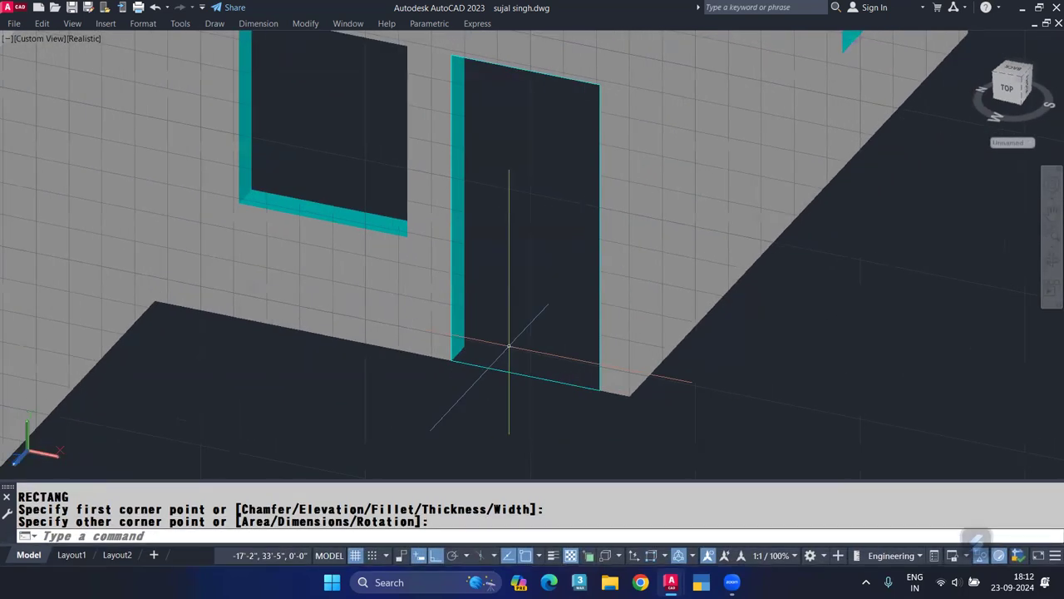
Move the selected jamb corner objects, then undo that move.
{"action": "scroll", "coordinate": [507, 361], "scroll_direction": "down", "scroll_amount": 1}
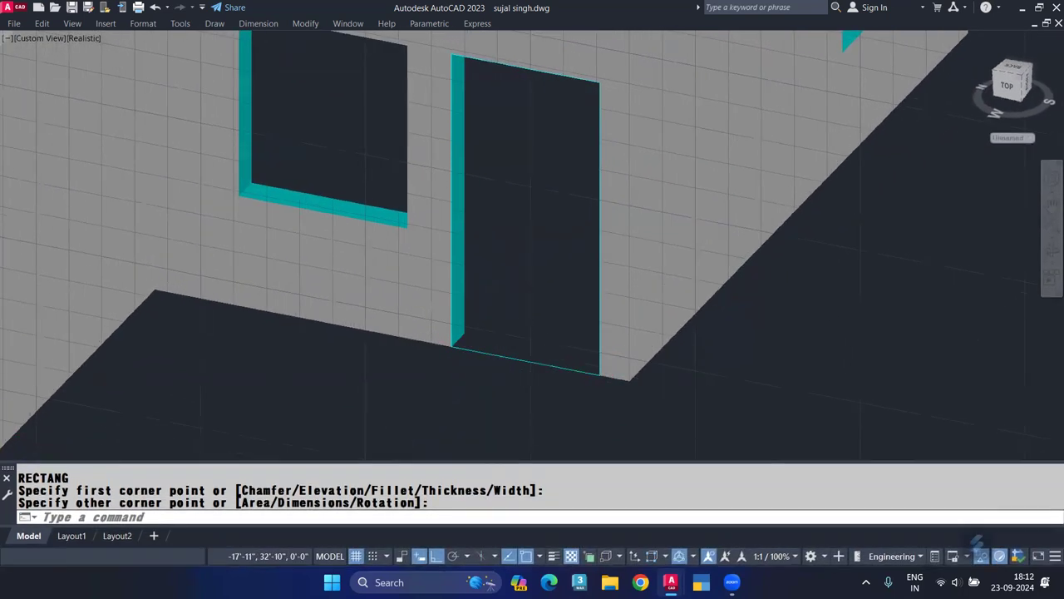
{"action": "scroll", "coordinate": [499, 357], "scroll_direction": "up", "scroll_amount": 3}
{"action": "scroll", "coordinate": [462, 333], "scroll_direction": "up", "scroll_amount": 3}
{"action": "left_click", "coordinate": [455, 349]}
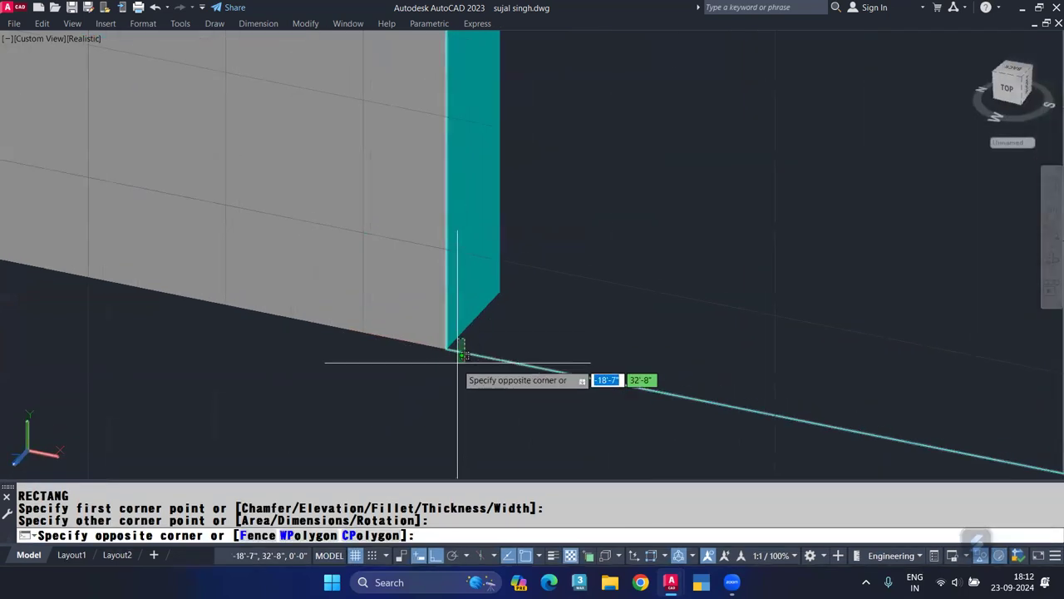
{"action": "left_click", "coordinate": [464, 380]}
{"action": "type", "text": "M"}
{"action": "key", "text": "Return"}
{"action": "left_click", "coordinate": [449, 348]}
{"action": "left_click", "coordinate": [473, 319]}
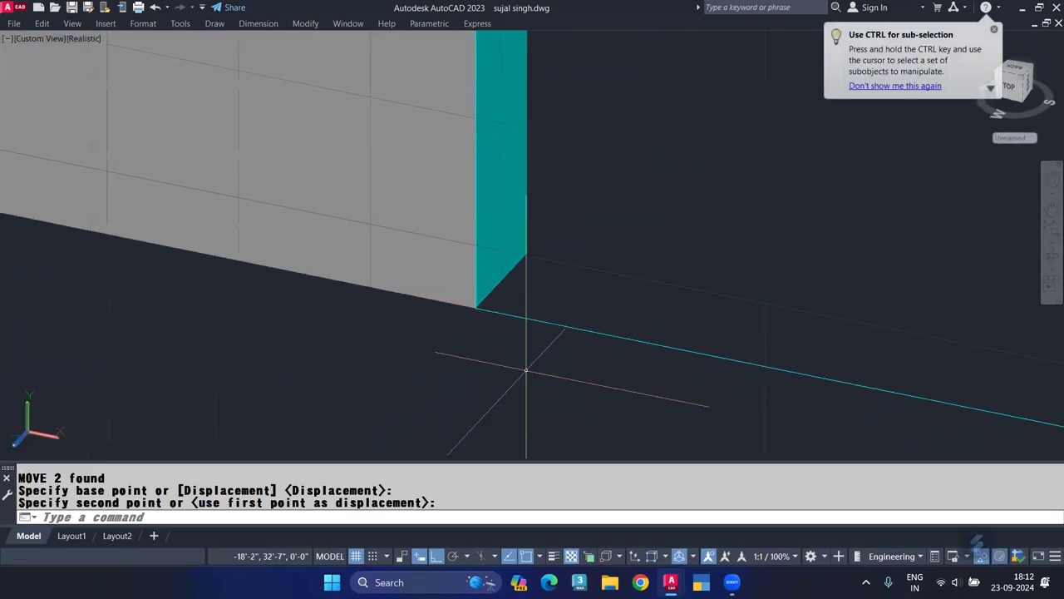
{"action": "key", "text": "Escape"}
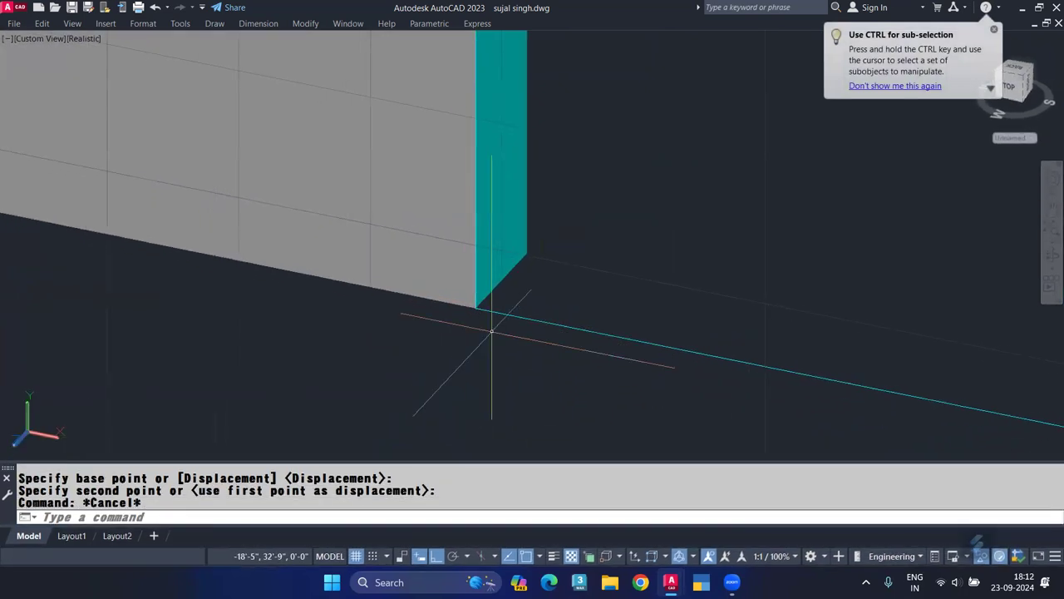
{"action": "key", "text": "ctrl+z"}
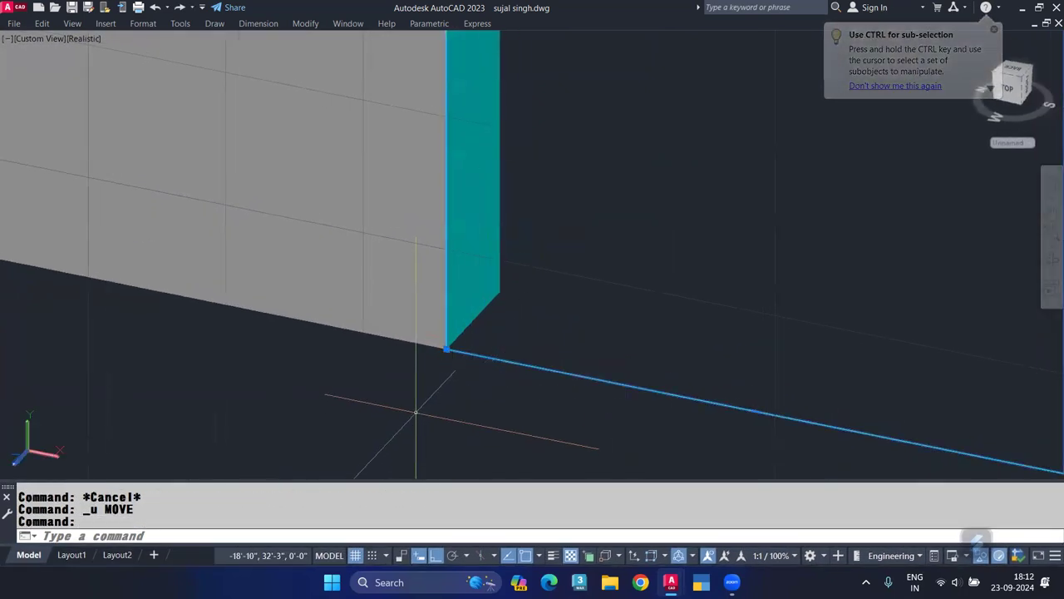
Move the line from the jamb's bottom corner to its new position.
{"action": "type", "text": "M"}
{"action": "key", "text": "Return"}
{"action": "scroll", "coordinate": [457, 332], "scroll_direction": "up", "scroll_amount": 3}
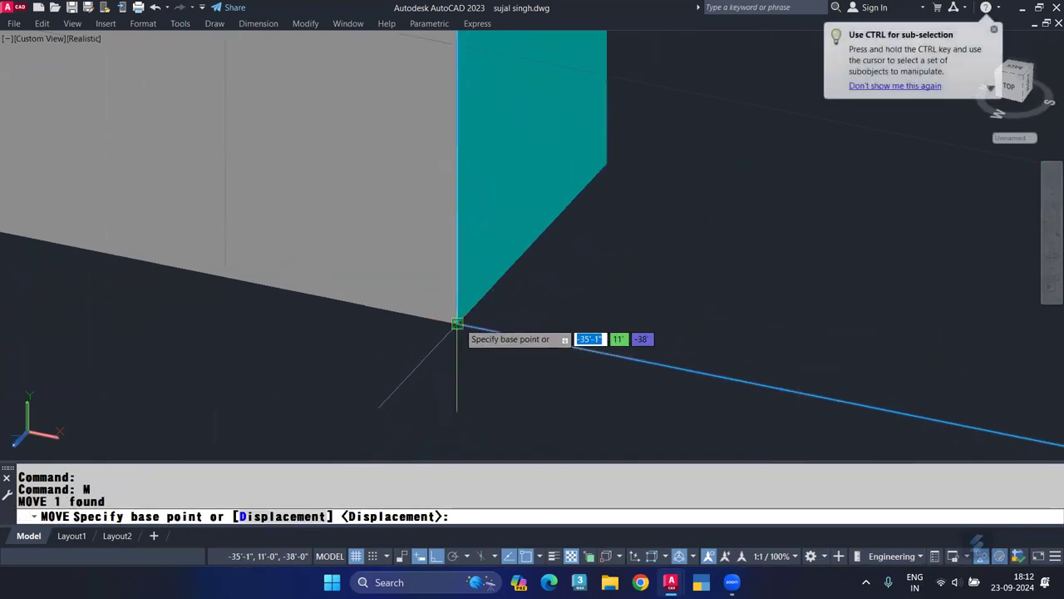
{"action": "left_click", "coordinate": [462, 326]}
{"action": "left_click", "coordinate": [541, 233]}
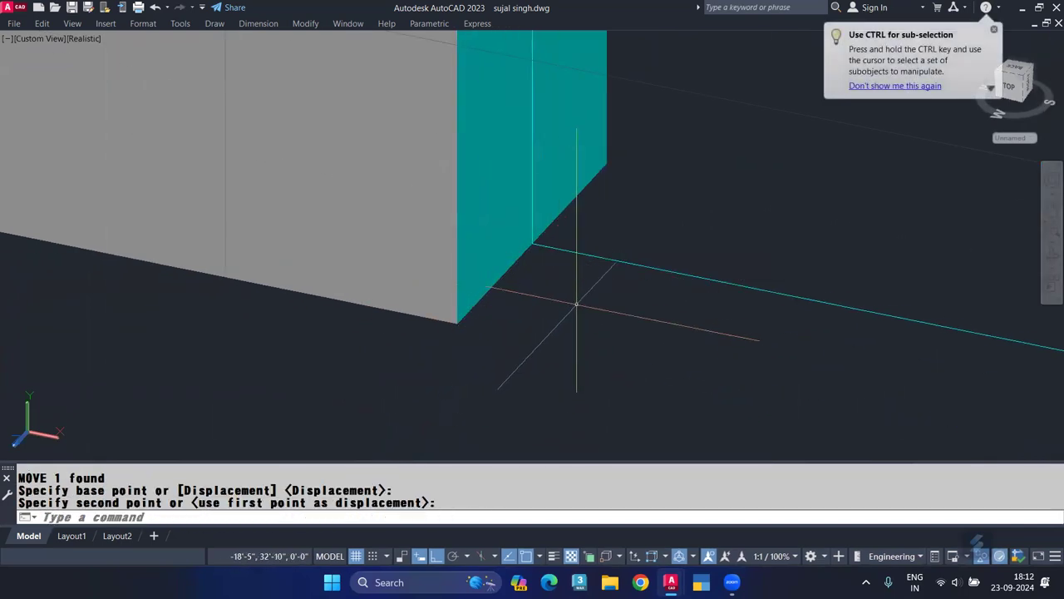
{"action": "scroll", "coordinate": [499, 316], "scroll_direction": "down", "scroll_amount": 2}
{"action": "scroll", "coordinate": [475, 332], "scroll_direction": "down", "scroll_amount": 2}
{"action": "scroll", "coordinate": [475, 332], "scroll_direction": "down", "scroll_amount": 3}
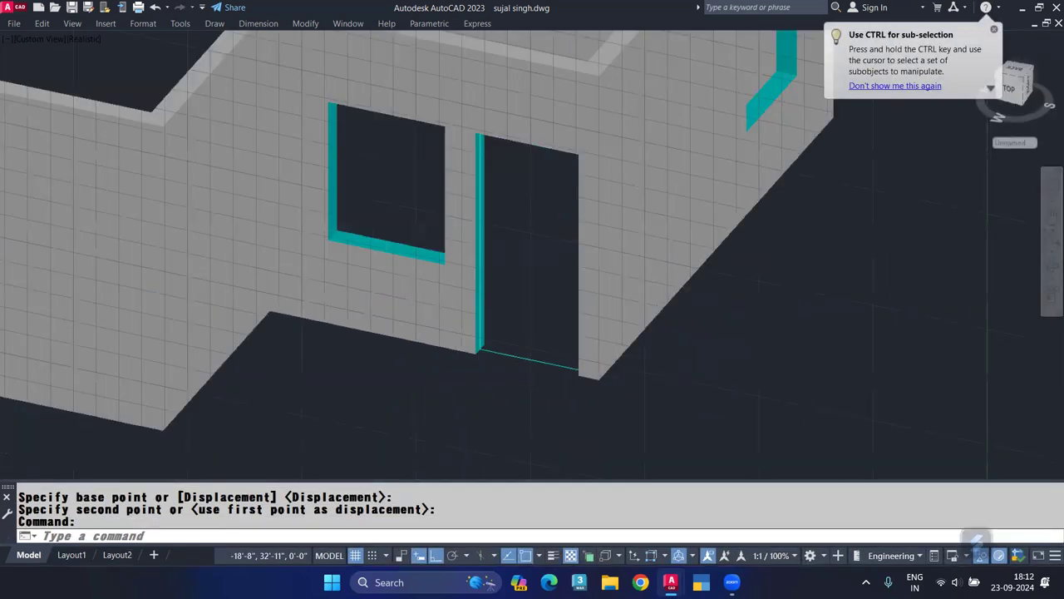
{"action": "scroll", "coordinate": [431, 357], "scroll_direction": "down", "scroll_amount": 2}
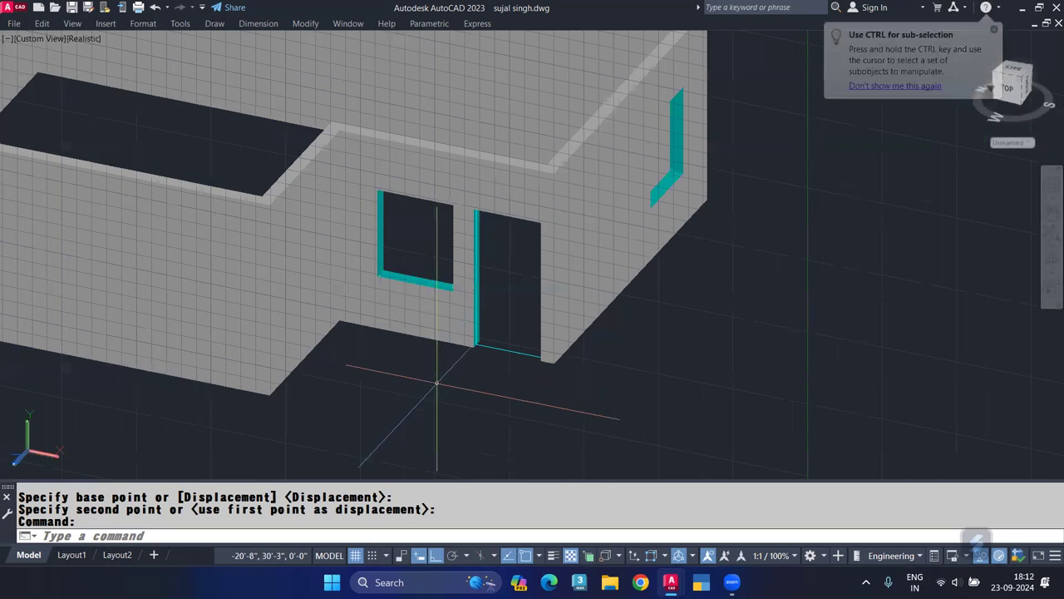
{"action": "scroll", "coordinate": [511, 328], "scroll_direction": "up", "scroll_amount": 3}
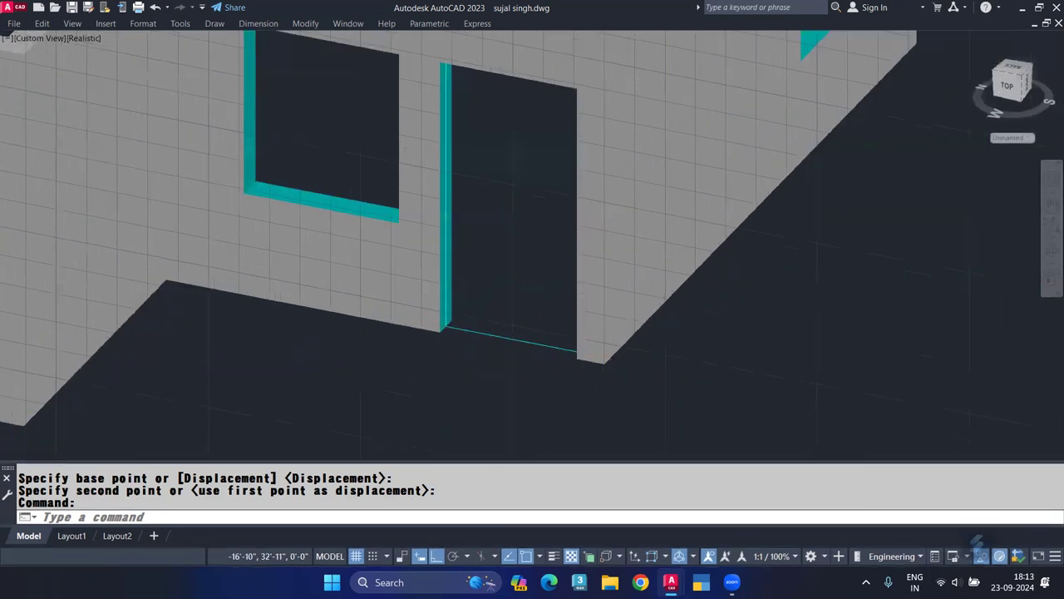
Trim away the rectangle's bottom edge along the door's base.
{"action": "type", "text": "tr"}
{"action": "key", "text": "Return"}
{"action": "left_click", "coordinate": [496, 337]}
{"action": "key", "text": "Escape"}
{"action": "scroll", "coordinate": [487, 354], "scroll_direction": "up", "scroll_amount": 1}
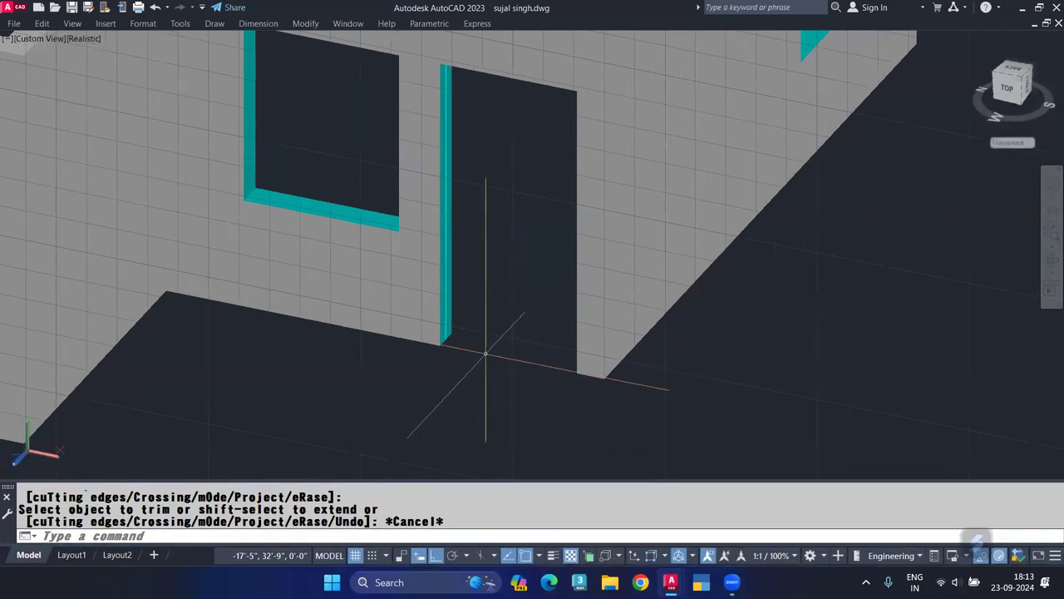
{"action": "scroll", "coordinate": [616, 269], "scroll_direction": "down", "scroll_amount": 1}
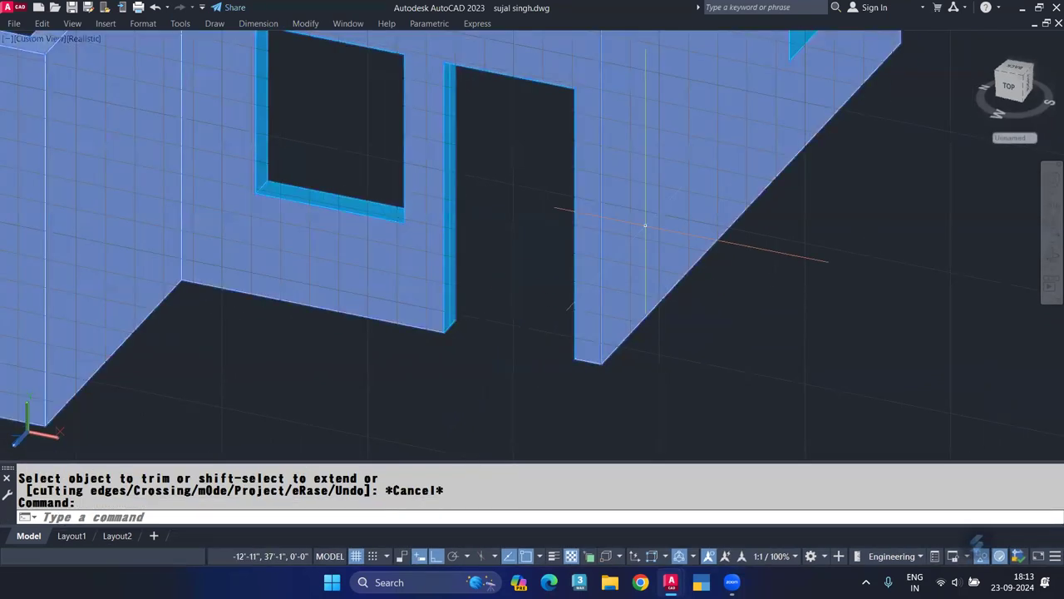
Hide the wall with HIDEOBJECTS and return the UCS to World.
{"action": "type", "text": "hideobjects"}
{"action": "key", "text": "Return"}
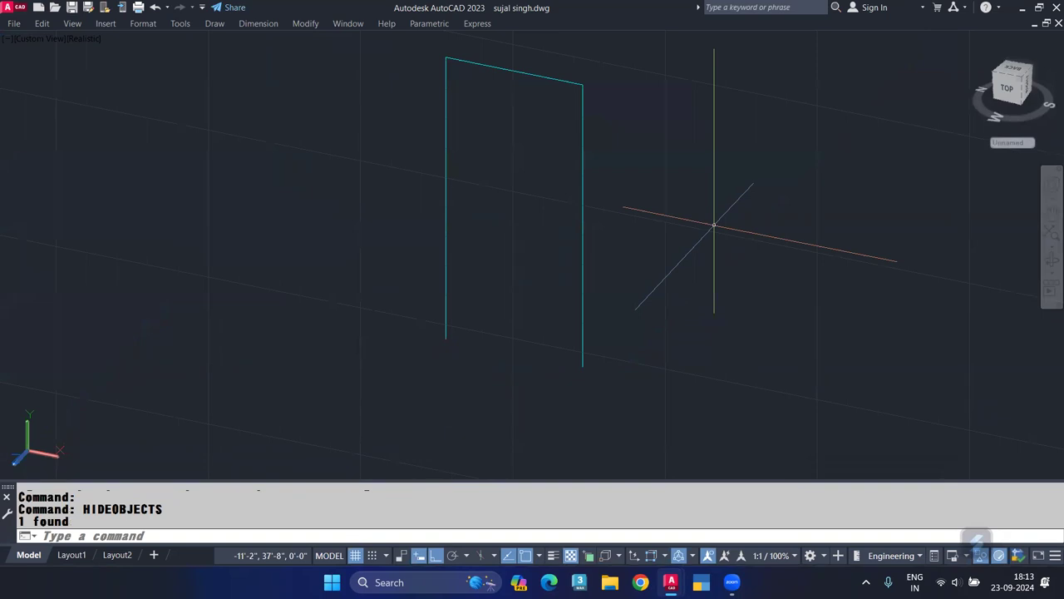
{"action": "type", "text": "ucs"}
{"action": "key", "text": "Return"}
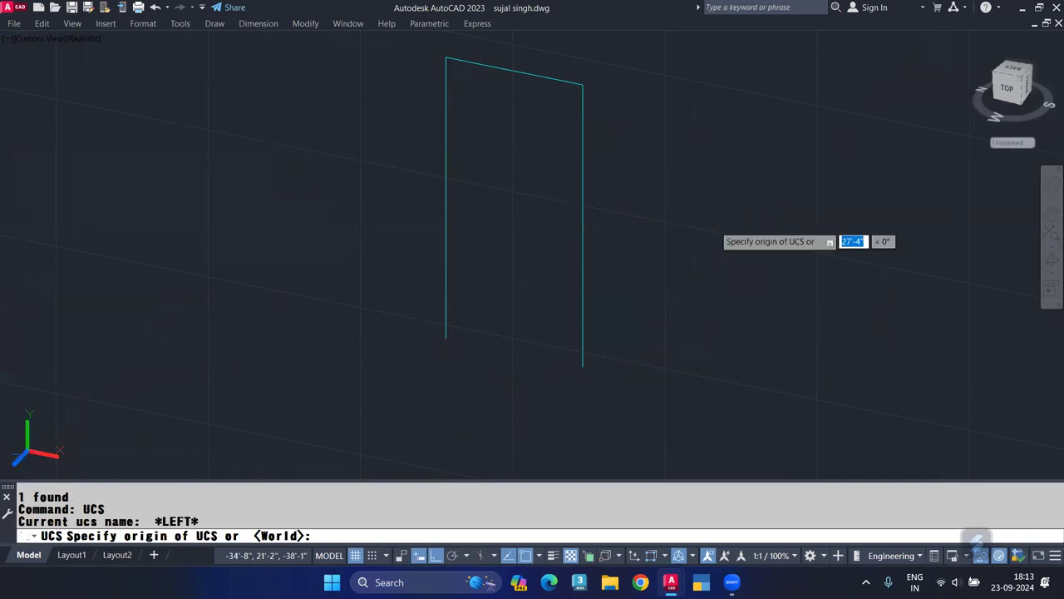
{"action": "key", "text": "Return"}
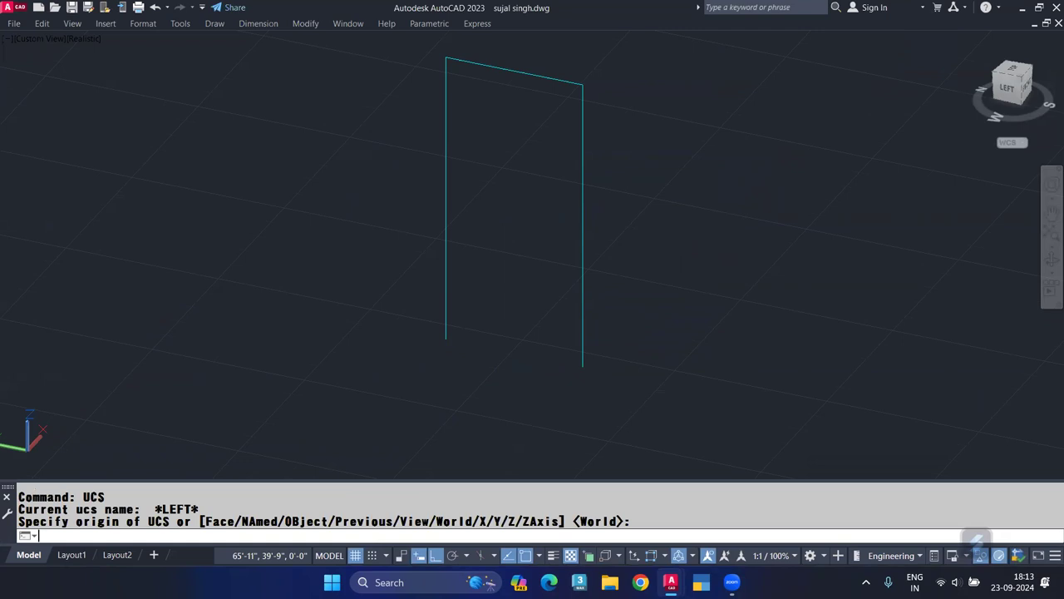
{"action": "type", "text": "PL"}
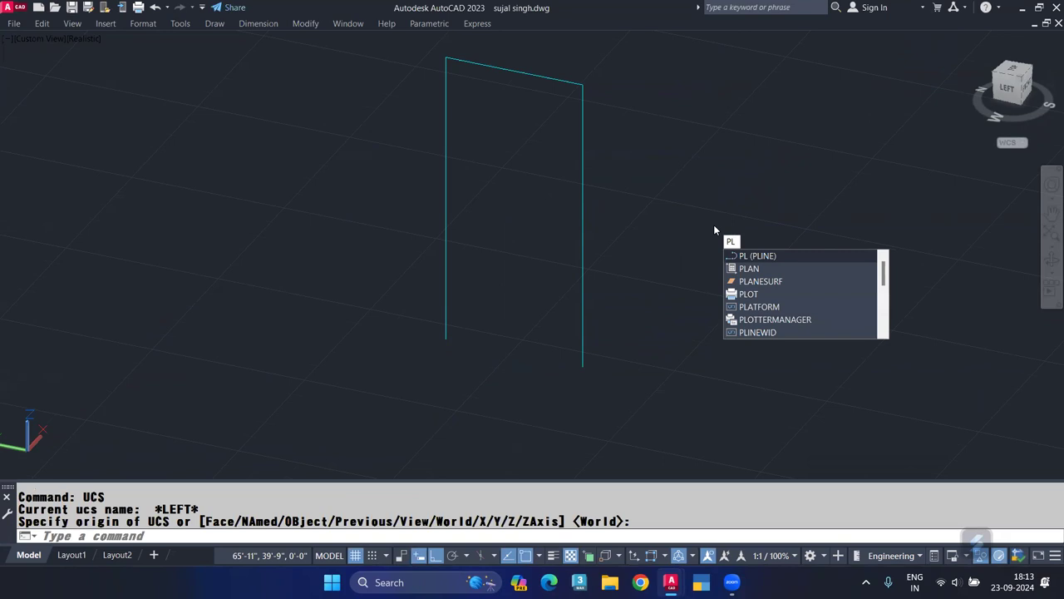
Start the jamb profile polyline at the outline's base with segments 1.5, 3.5, 0.5 and 0.5.
{"action": "key", "text": "Return"}
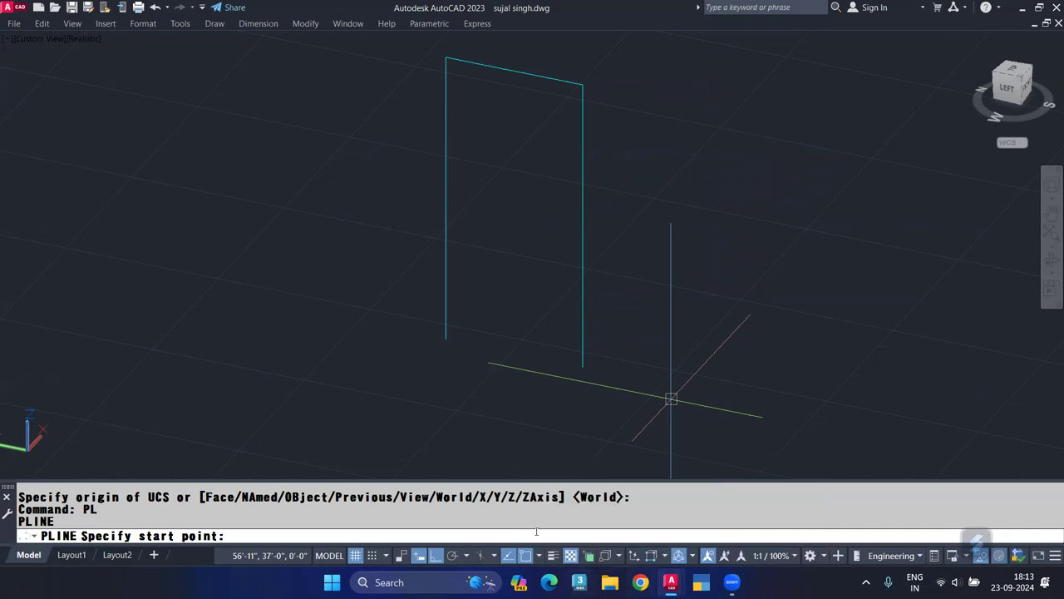
{"action": "scroll", "coordinate": [587, 366], "scroll_direction": "up", "scroll_amount": 3}
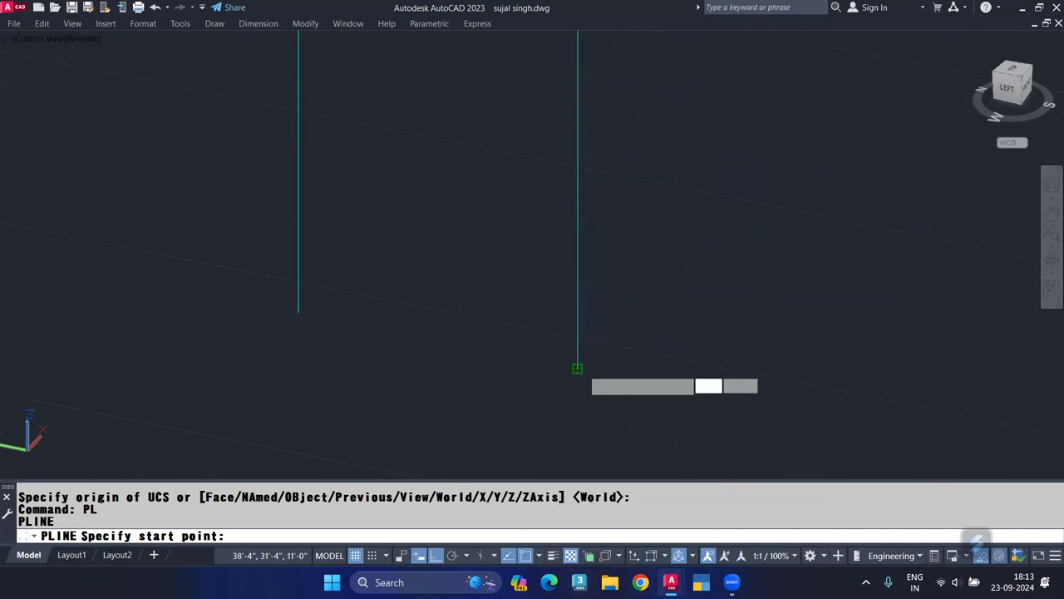
{"action": "left_click", "coordinate": [577, 368]}
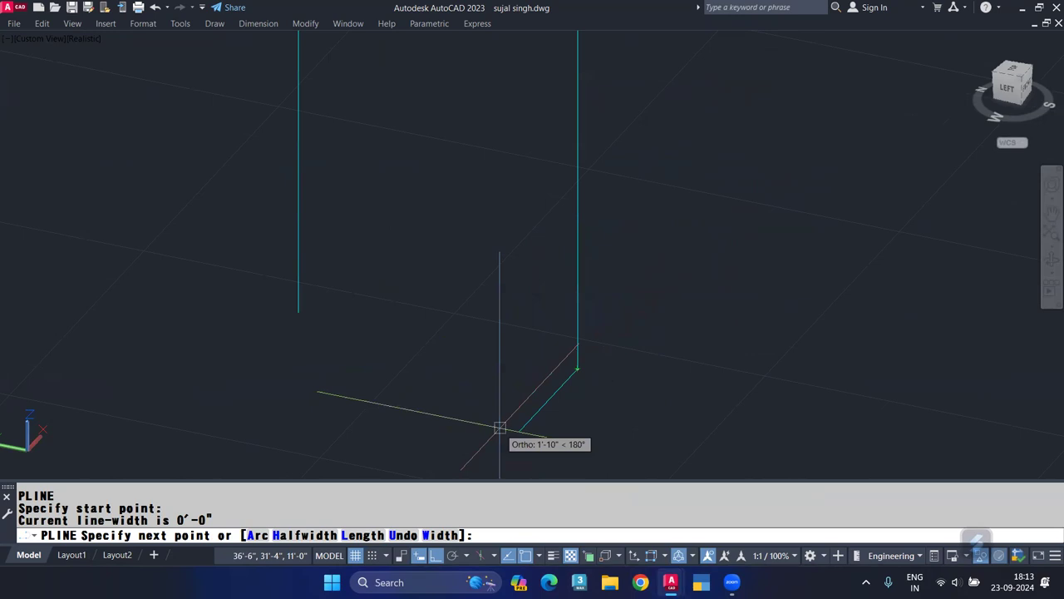
{"action": "type", "text": "1.5"}
{"action": "key", "text": "Return"}
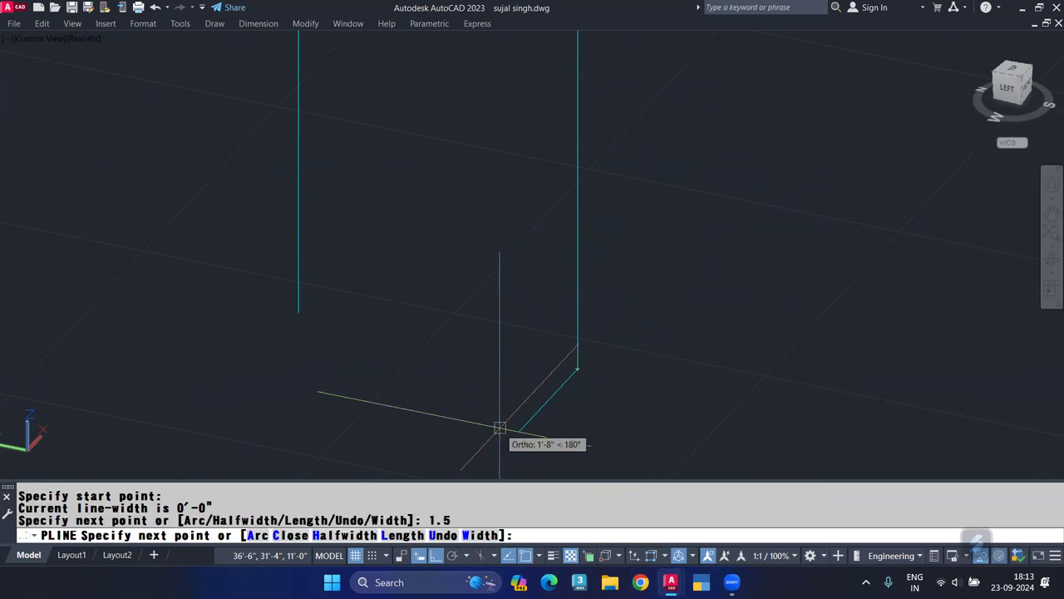
{"action": "scroll", "coordinate": [394, 361], "scroll_direction": "up", "scroll_amount": 1}
{"action": "scroll", "coordinate": [423, 352], "scroll_direction": "up", "scroll_amount": 1}
{"action": "scroll", "coordinate": [487, 365], "scroll_direction": "up", "scroll_amount": 2}
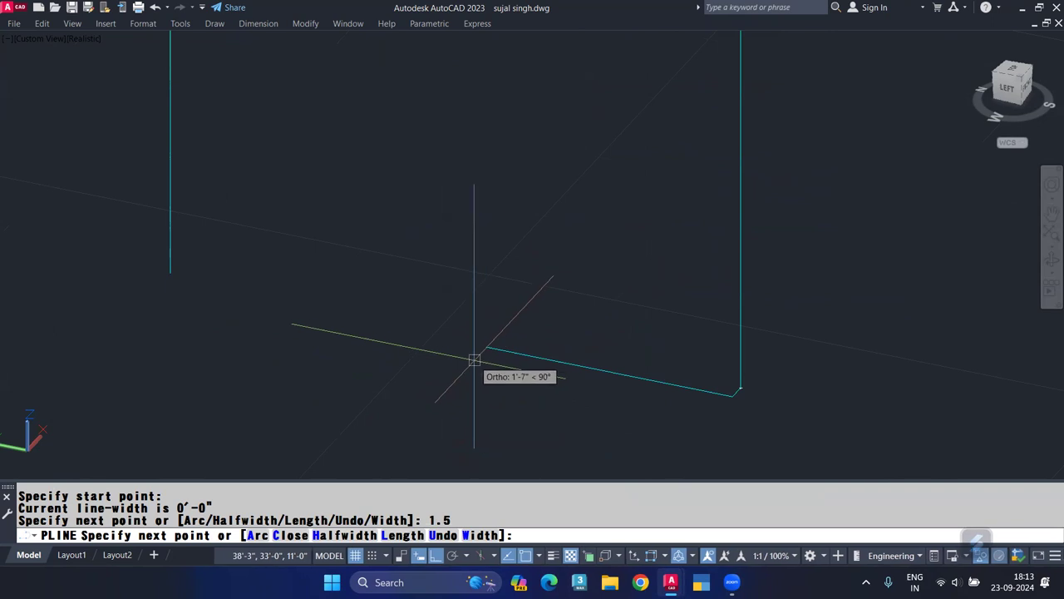
{"action": "type", "text": "3."}
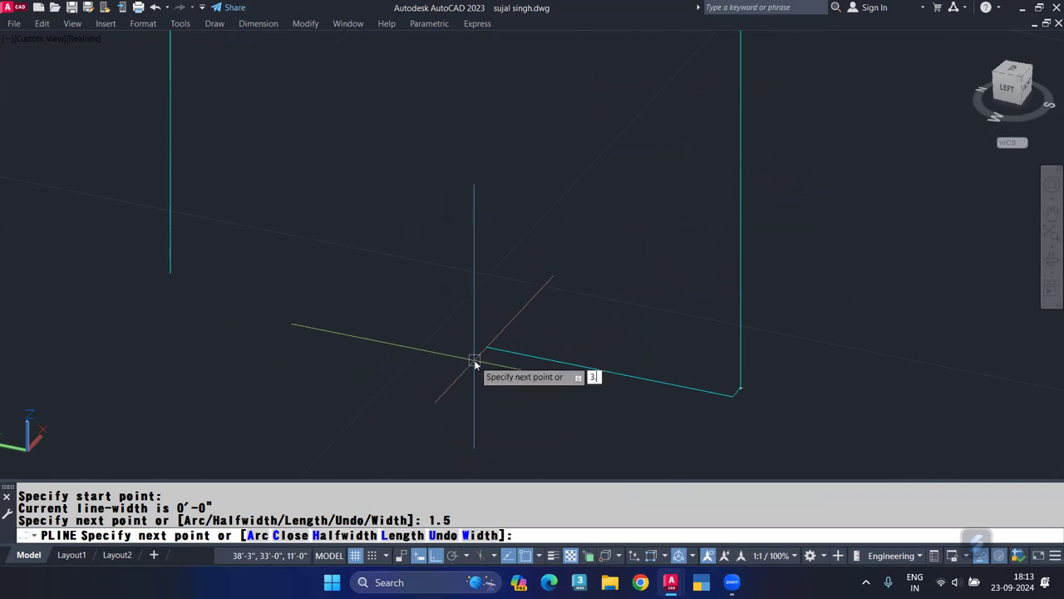
{"action": "type", "text": "5"}
{"action": "key", "text": "Return"}
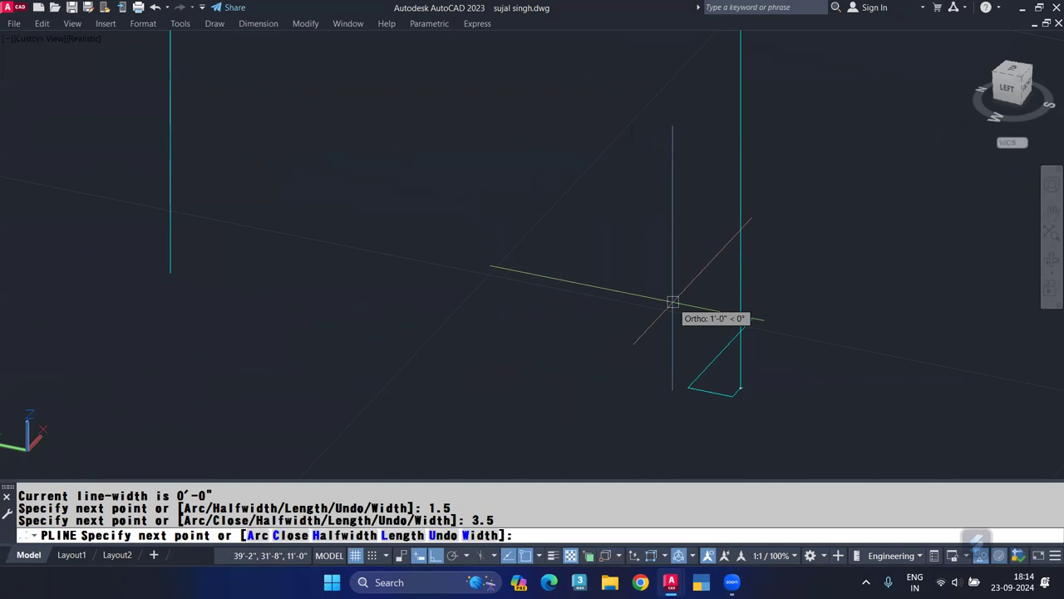
{"action": "type", "text": ".5"}
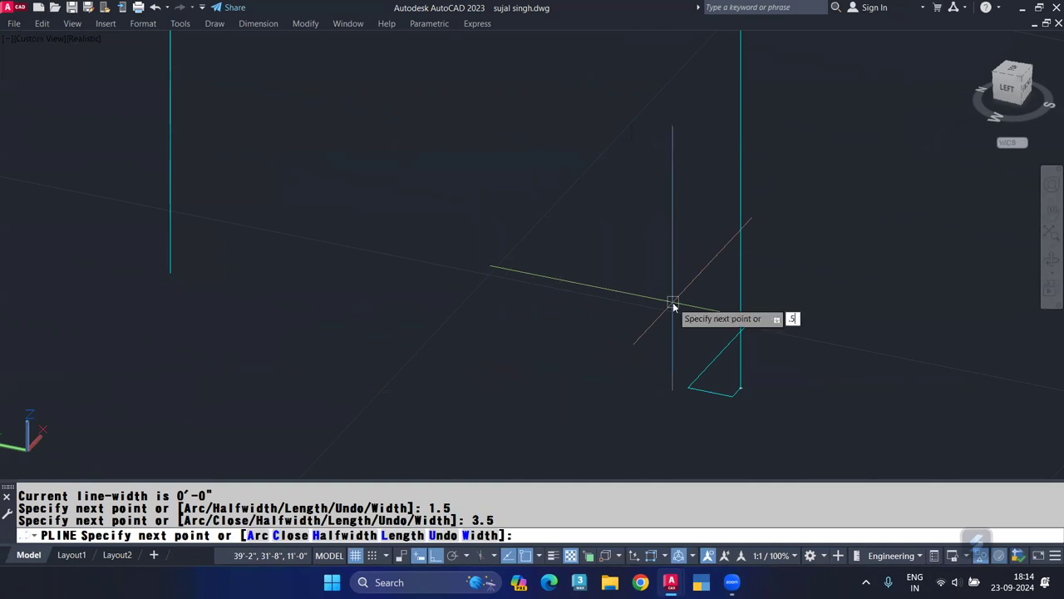
{"action": "key", "text": "Return"}
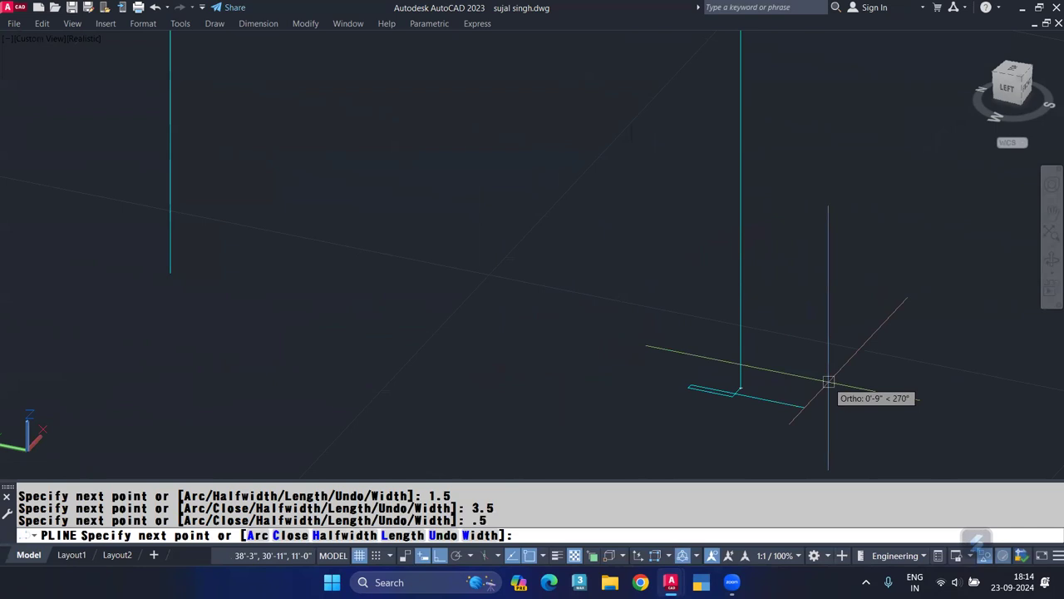
{"action": "type", "text": ".5"}
{"action": "key", "text": "Return"}
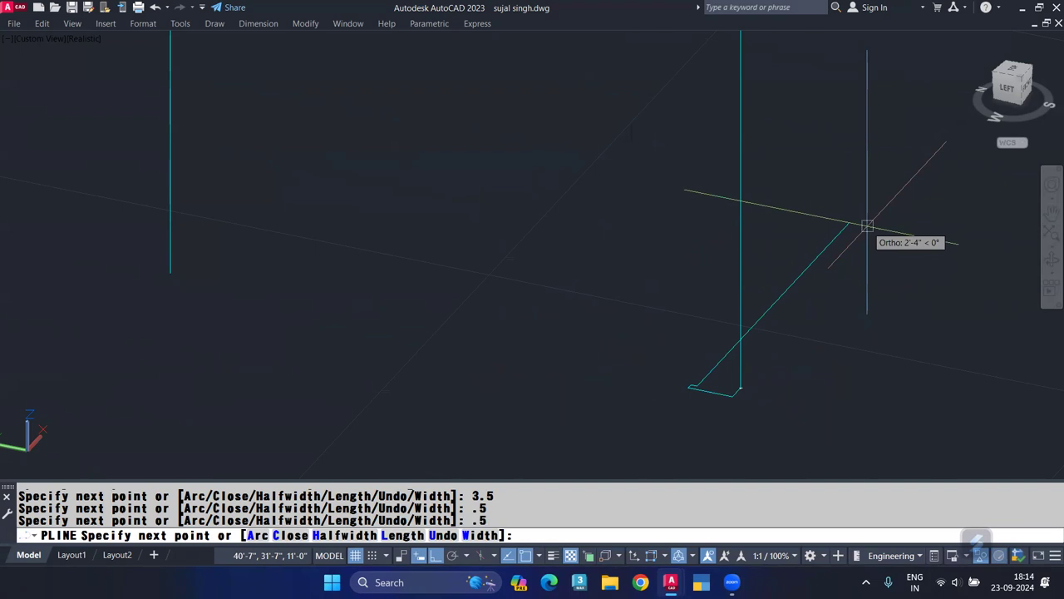
Finish the profile with 2.5 and 3 segments, close it, and orbit to inspect.
{"action": "type", "text": "2"}
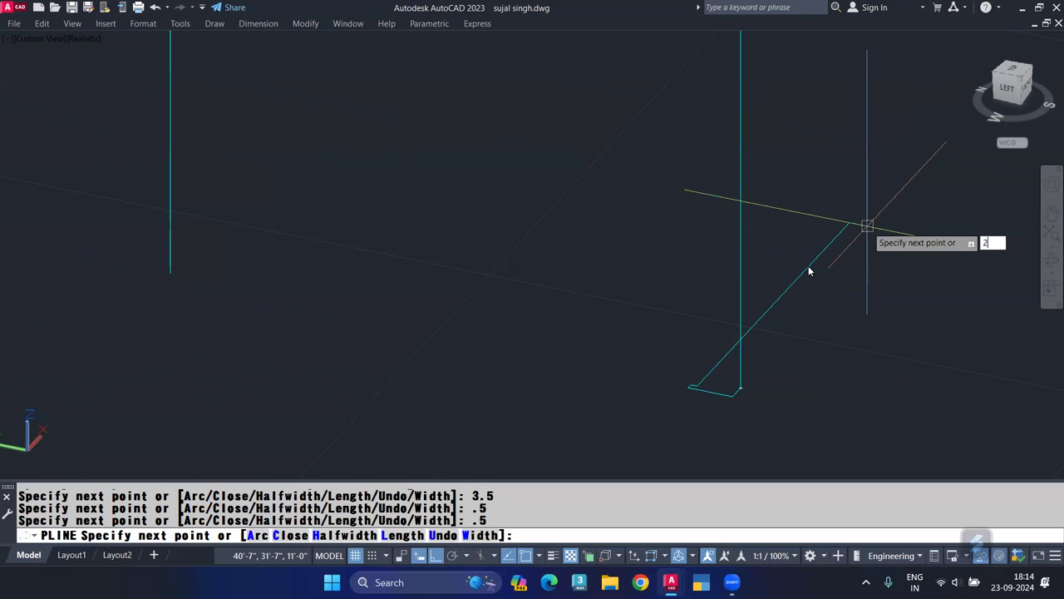
{"action": "type", "text": ".5"}
{"action": "key", "text": "Return"}
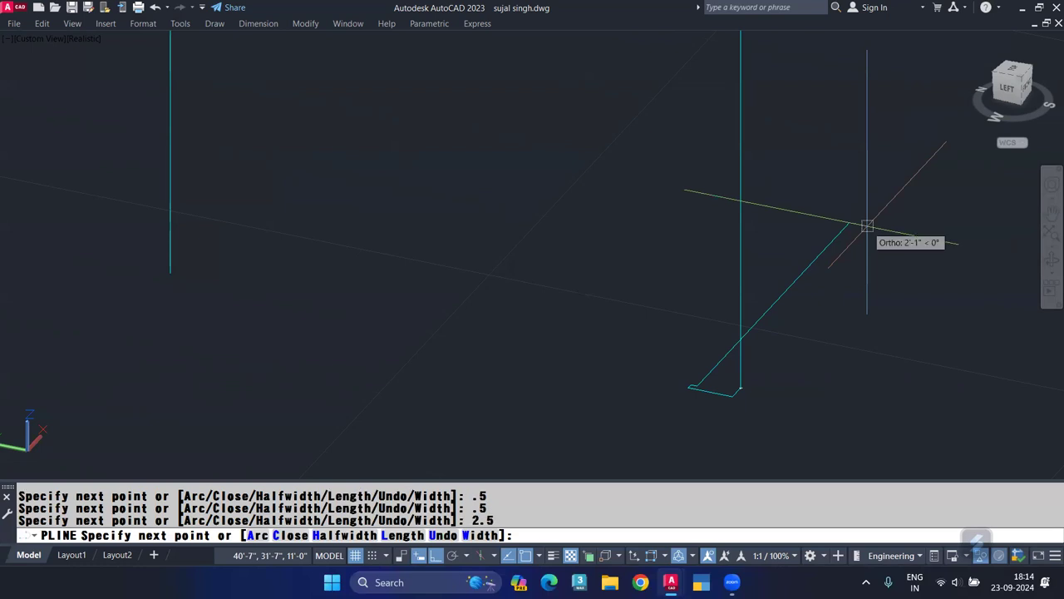
{"action": "middle_click_drag", "start_coordinate": [937, 384], "coordinate": [879, 384]}
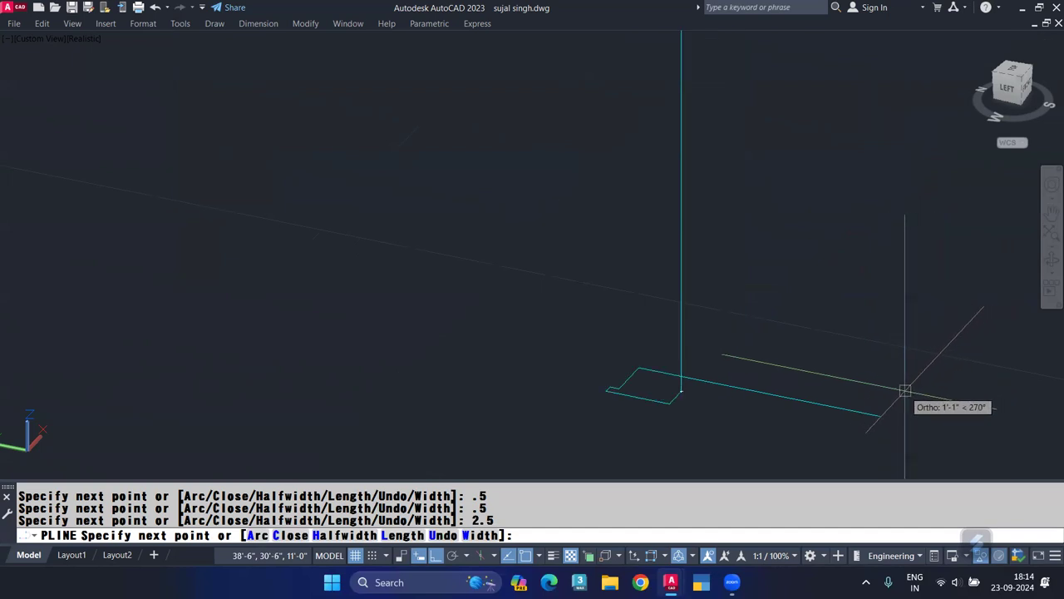
{"action": "middle_click_drag", "start_coordinate": [904, 390], "coordinate": [721, 408], "text": "shift"}
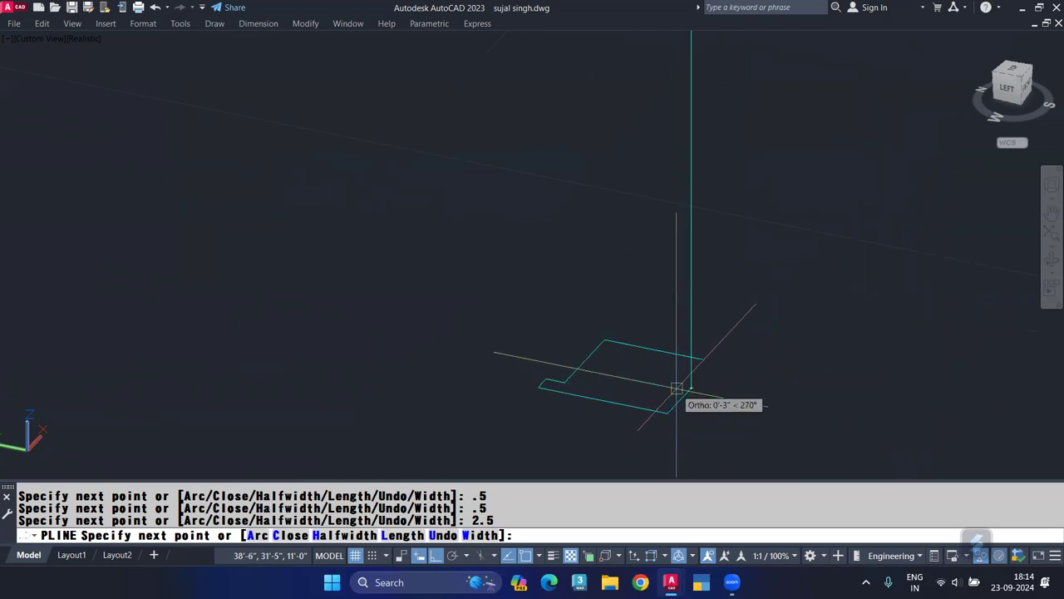
{"action": "type", "text": "3"}
{"action": "key", "text": "Return"}
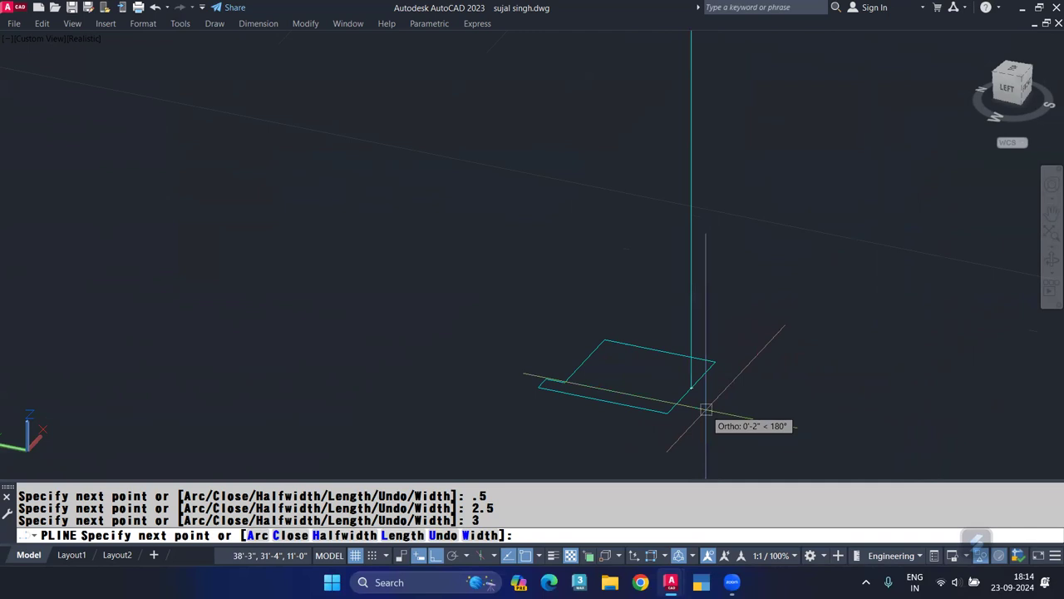
{"action": "type", "text": "c"}
{"action": "key", "text": "Return"}
{"action": "mouse_move", "coordinate": [625, 385]}
{"action": "middle_mouse_down", "text": "shift"}
{"action": "mouse_move", "coordinate": [626, 374]}
{"action": "mouse_move", "coordinate": [505, 352]}
{"action": "mouse_move", "coordinate": [879, 427]}
{"action": "mouse_move", "coordinate": [690, 400]}
{"action": "middle_mouse_up", "text": "shift"}
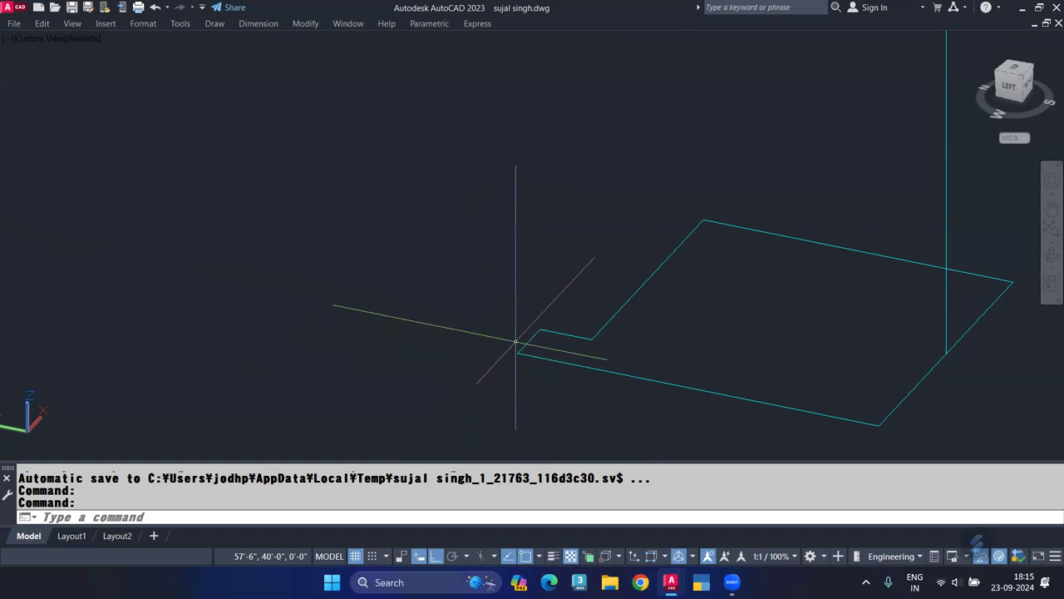
{"action": "scroll", "coordinate": [508, 364], "scroll_direction": "up", "scroll_amount": 2}
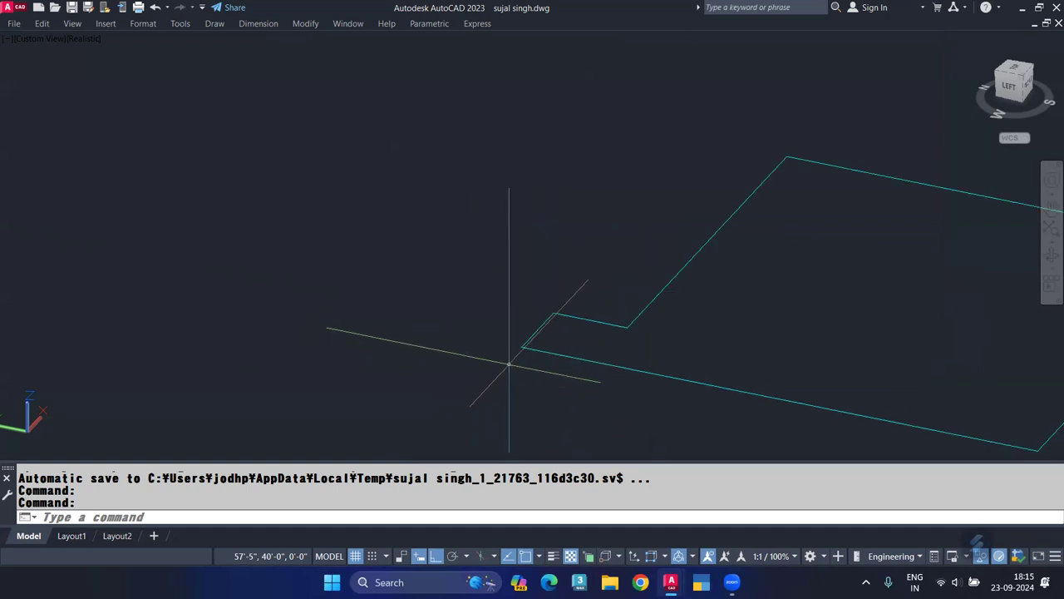
Start a DI distance measurement at the profile corner, then cancel it.
{"action": "type", "text": "DI"}
{"action": "key", "text": "Return"}
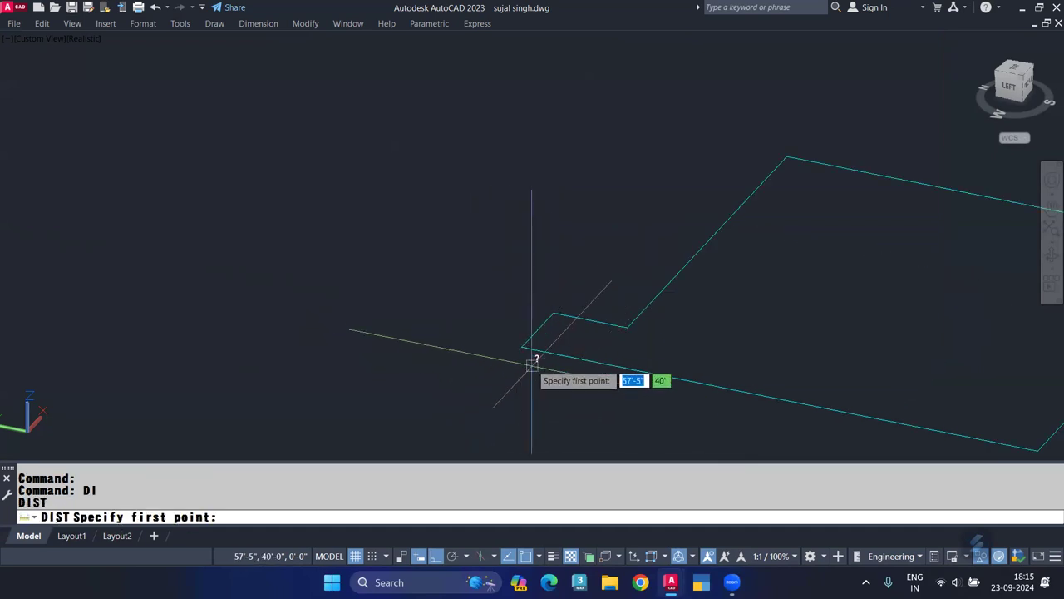
{"action": "left_click", "coordinate": [532, 364]}
{"action": "middle_click_drag", "start_coordinate": [756, 404], "coordinate": [641, 319]}
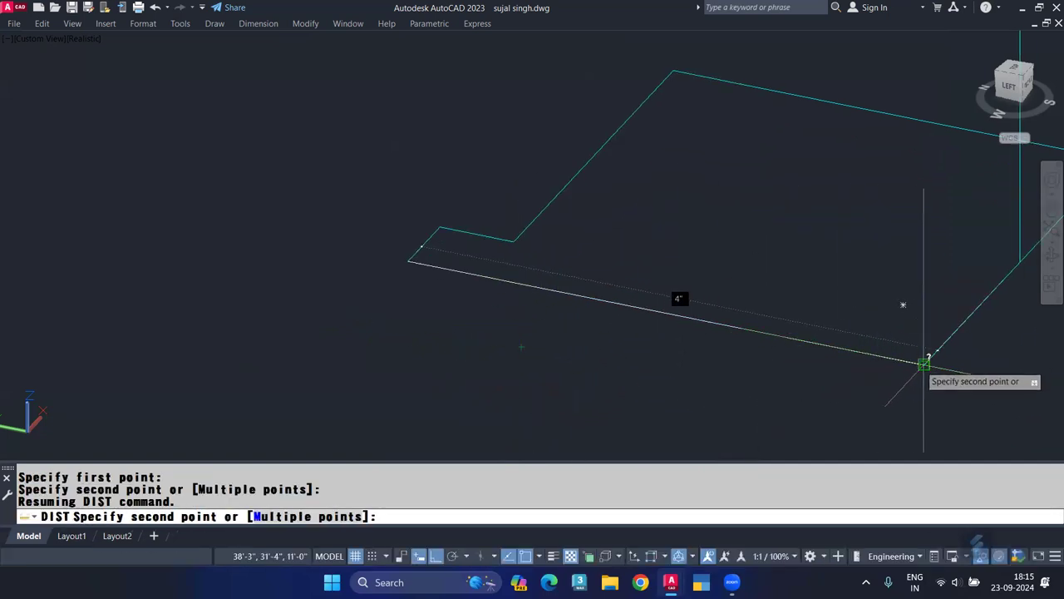
{"action": "key", "text": "Escape"}
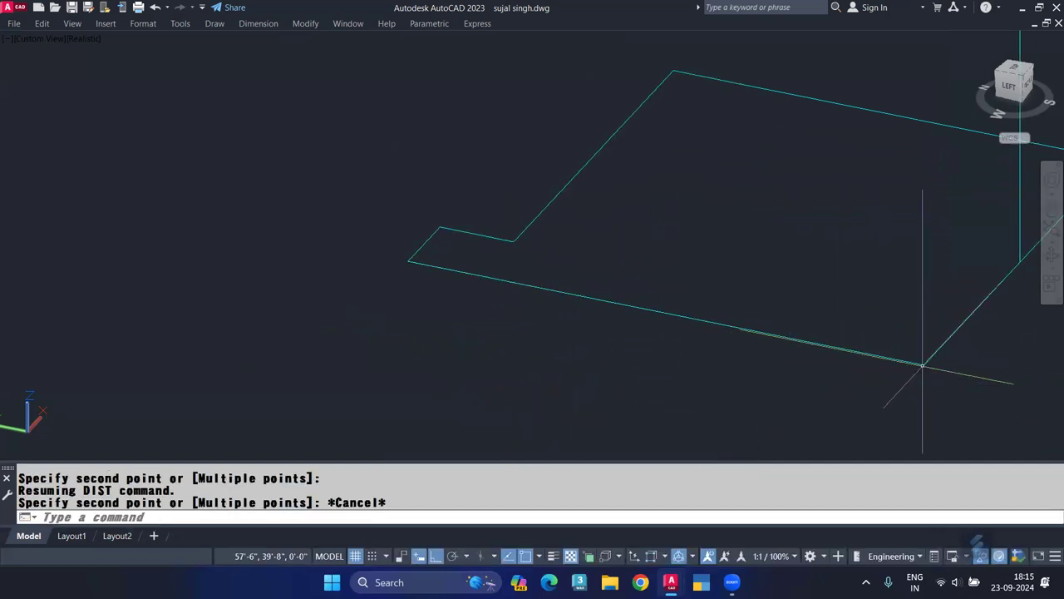
Set the drawing's length precision to 0'-0.0" in the Units dialog.
{"action": "type", "text": "UN"}
{"action": "key", "text": "Return"}
{"action": "left_click", "coordinate": [475, 221]}
{"action": "left_click", "coordinate": [439, 239]}
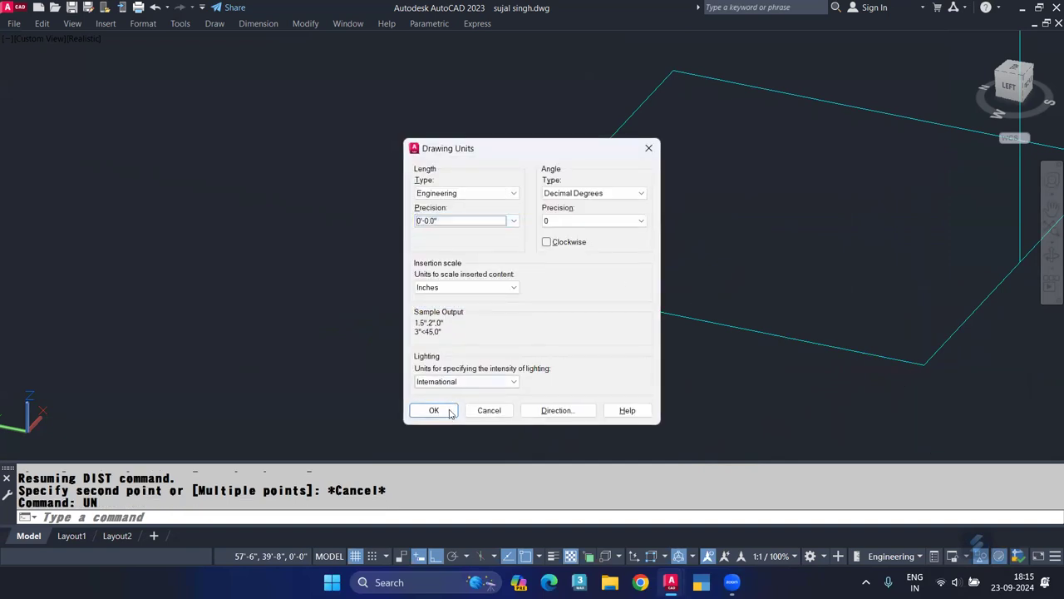
{"action": "left_click", "coordinate": [449, 410]}
Re-measure the profile edges with DI to confirm the 0.5" and 2.5" lengths.
{"action": "type", "text": "DI"}
{"action": "key", "text": "Return"}
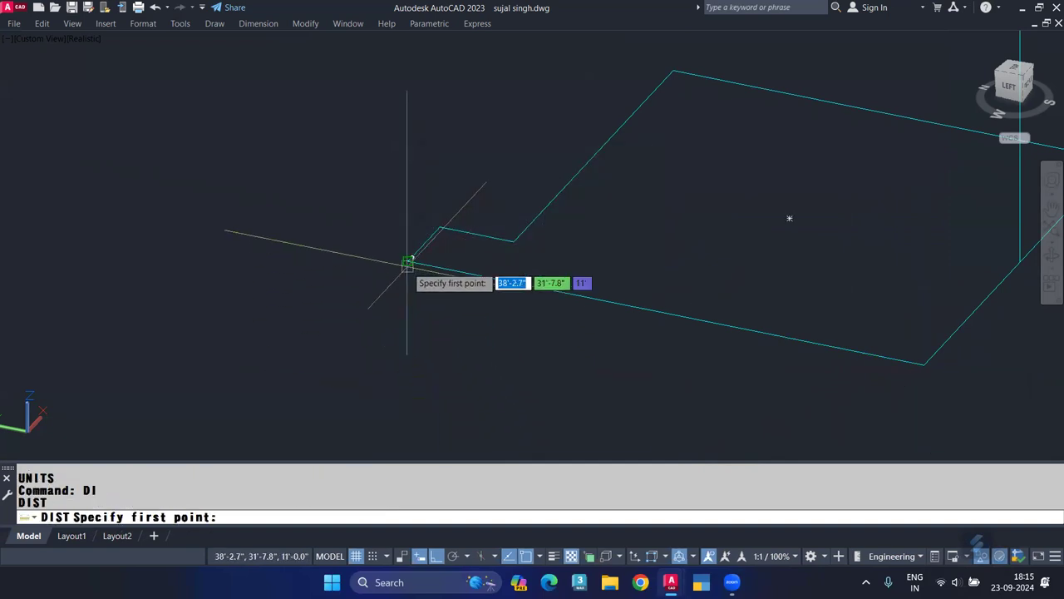
{"action": "left_click", "coordinate": [408, 261]}
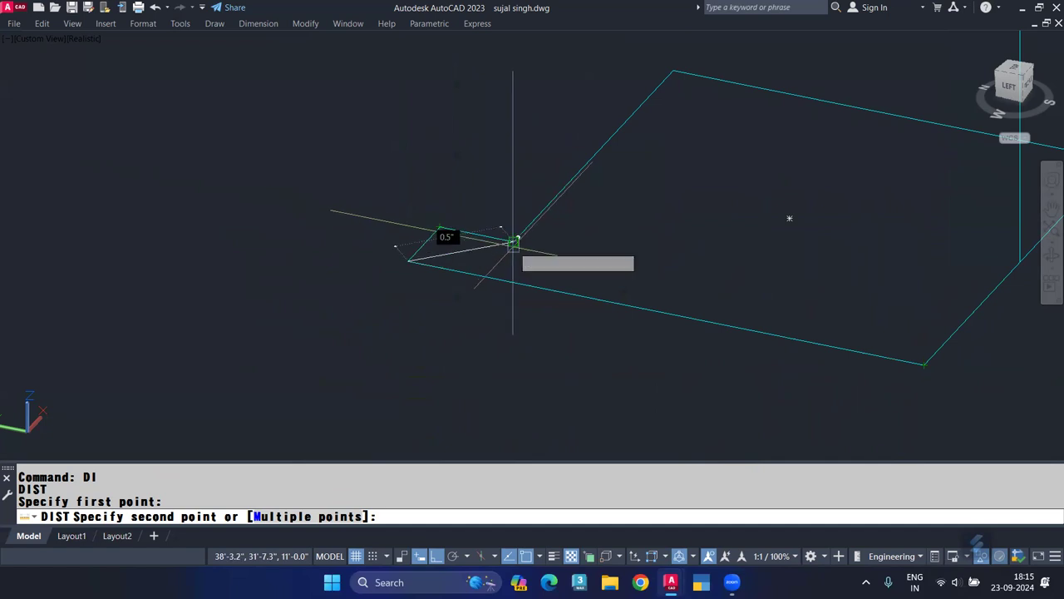
{"action": "key", "text": "Escape"}
{"action": "key", "text": "Return"}
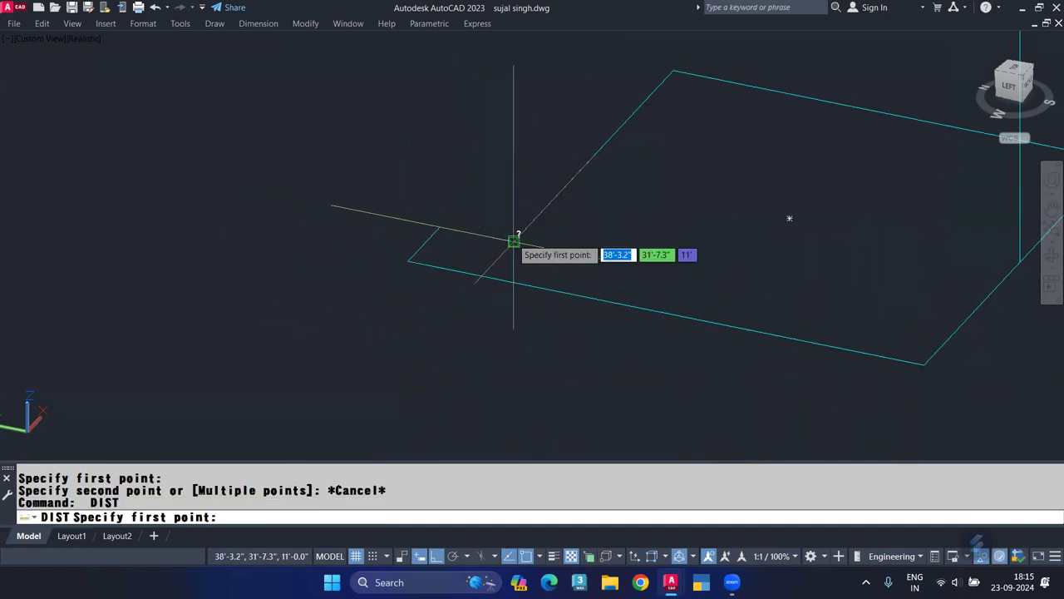
{"action": "left_click", "coordinate": [513, 241]}
{"action": "middle_click_drag", "start_coordinate": [631, 113], "coordinate": [584, 192]}
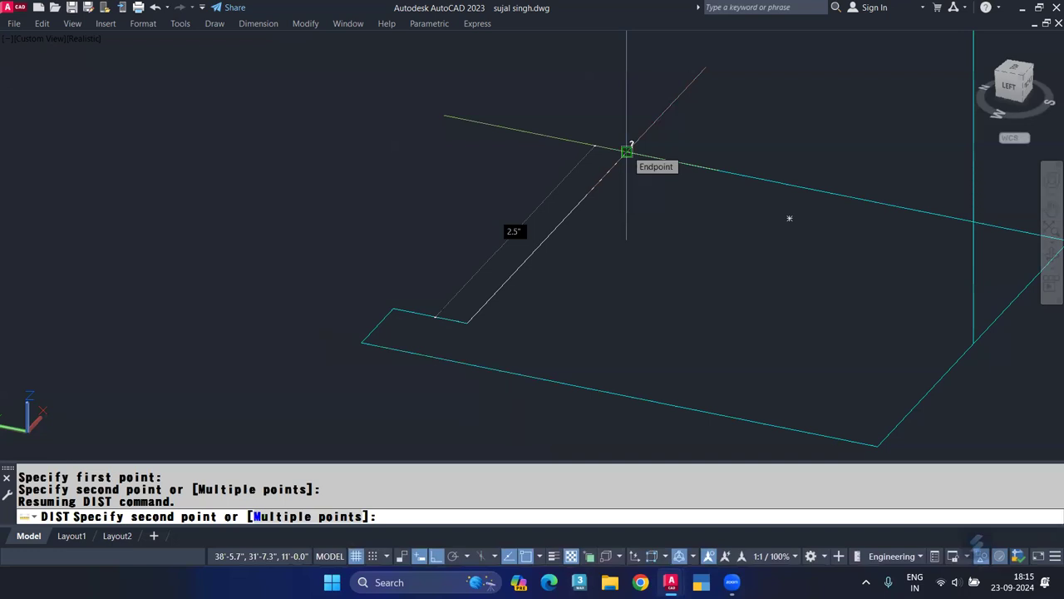
{"action": "key", "text": "Escape"}
{"action": "scroll", "coordinate": [914, 329], "scroll_direction": "down", "scroll_amount": 5}
{"action": "scroll", "coordinate": [819, 318], "scroll_direction": "down", "scroll_amount": 3}
{"action": "scroll", "coordinate": [655, 325], "scroll_direction": "down", "scroll_amount": 3}
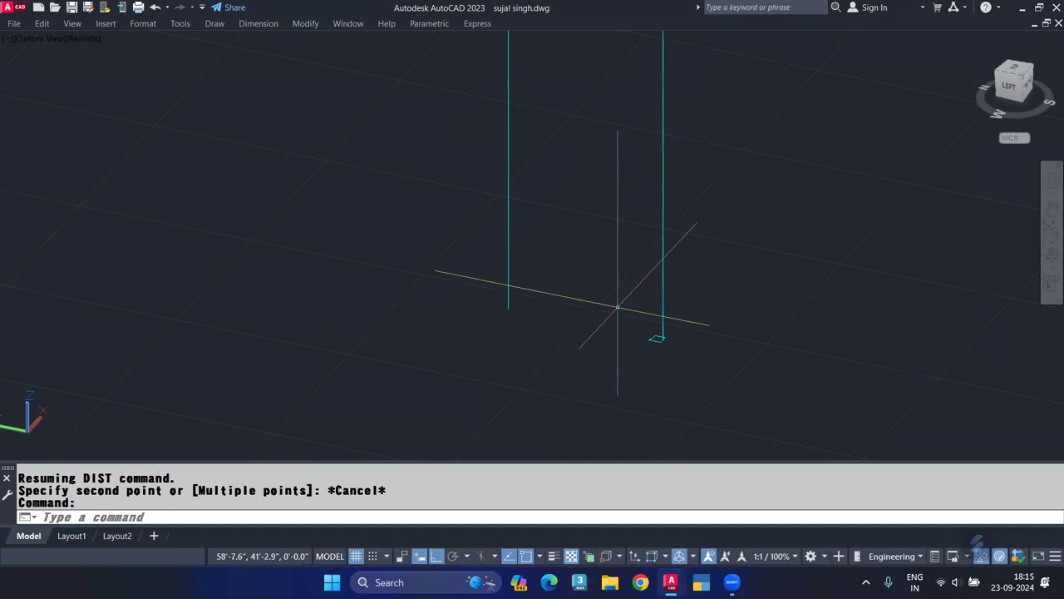
Sweep the notched profile along the vertical door-opening line, then orbit to view the jambs.
{"action": "type", "text": "sw"}
{"action": "key", "text": "Return"}
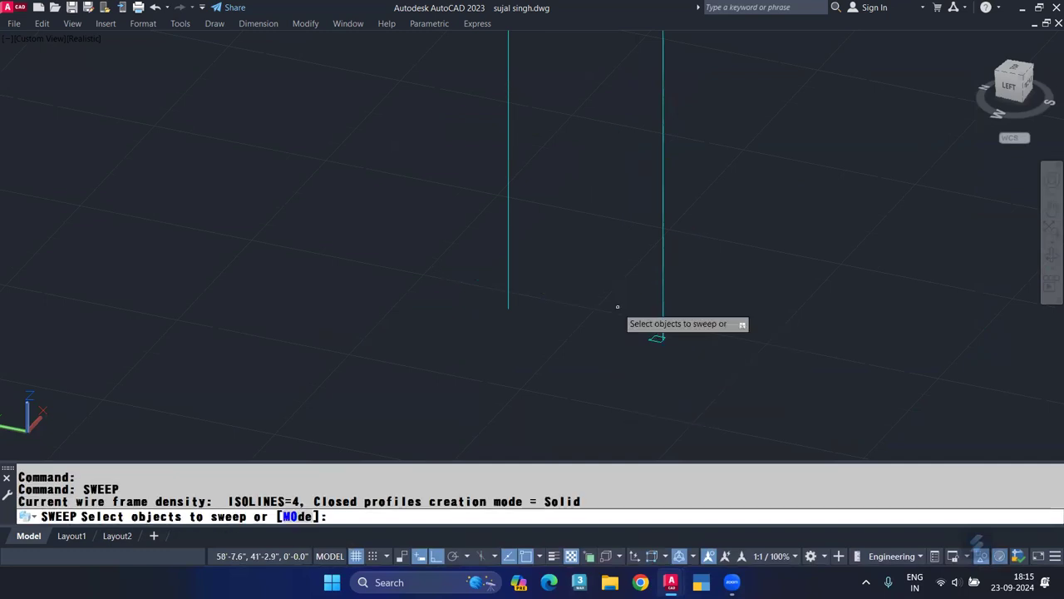
{"action": "scroll", "coordinate": [659, 341], "scroll_direction": "up", "scroll_amount": 2}
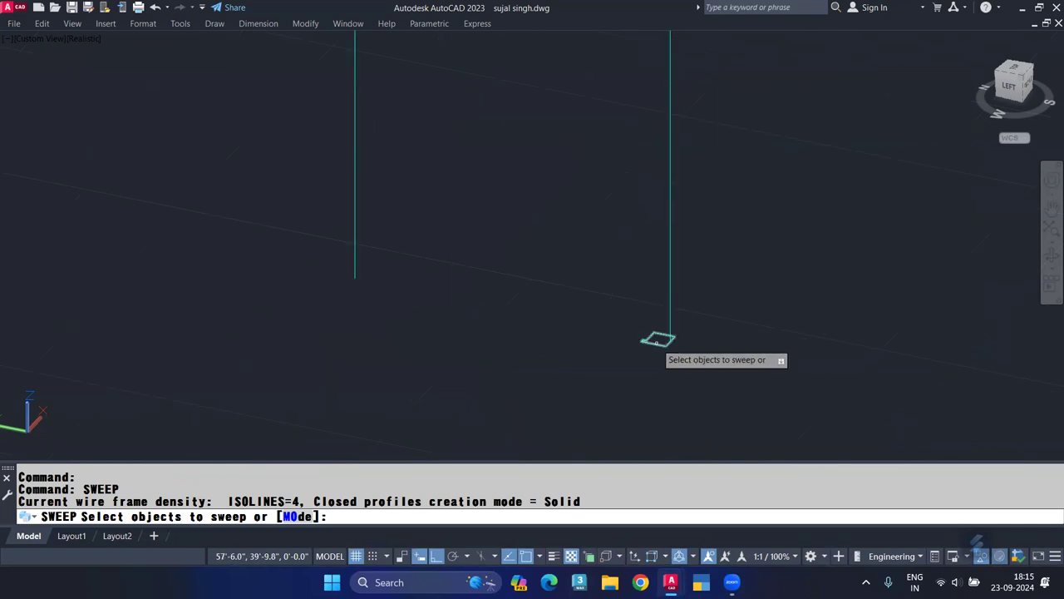
{"action": "left_click", "coordinate": [658, 340]}
{"action": "key", "text": "Return"}
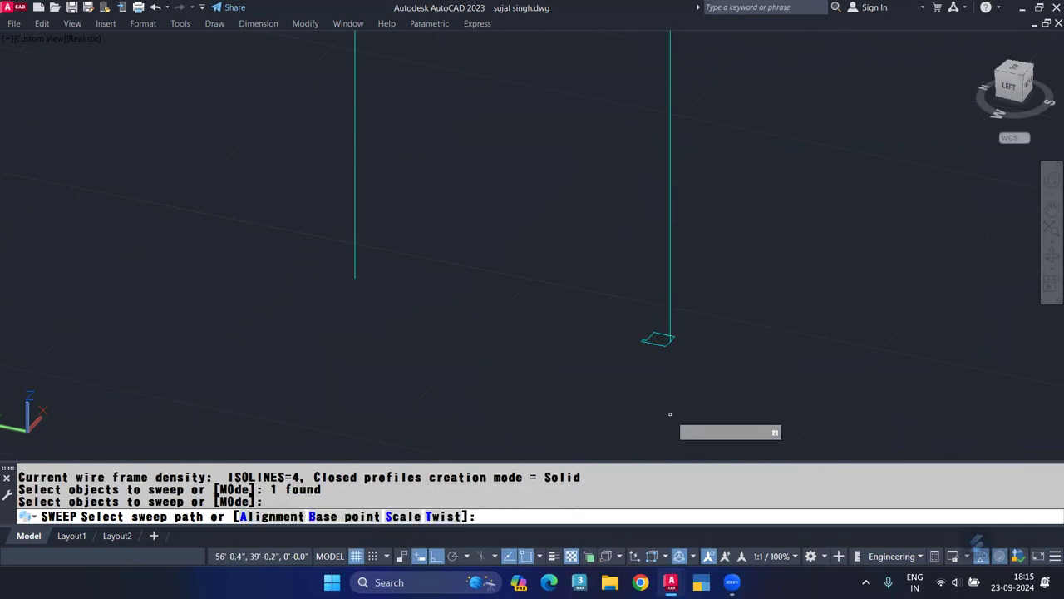
{"action": "left_click", "coordinate": [672, 248]}
{"action": "middle_click_drag", "start_coordinate": [670, 237], "coordinate": [528, 226], "text": "shift"}
{"action": "mouse_move", "coordinate": [472, 192]}
{"action": "middle_mouse_down", "text": "shift"}
{"action": "mouse_move", "coordinate": [437, 199]}
{"action": "mouse_move", "coordinate": [275, 178]}
{"action": "mouse_move", "coordinate": [98, 202]}
{"action": "mouse_move", "coordinate": [202, 241]}
{"action": "middle_mouse_up", "text": "shift"}
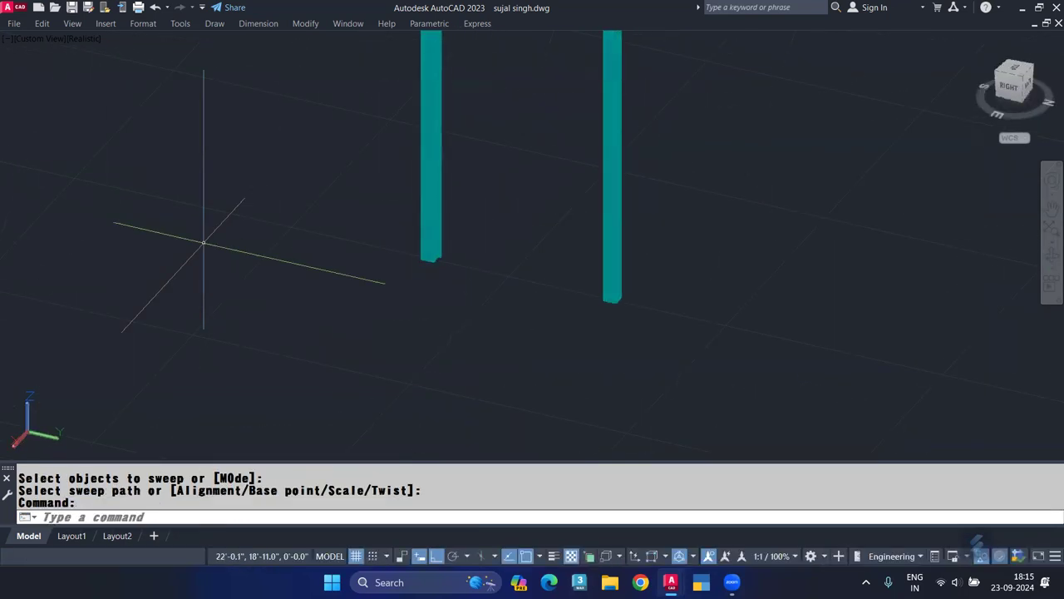
{"action": "scroll", "coordinate": [391, 257], "scroll_direction": "up", "scroll_amount": 2}
{"action": "scroll", "coordinate": [456, 238], "scroll_direction": "up", "scroll_amount": 3}
{"action": "scroll", "coordinate": [476, 260], "scroll_direction": "up", "scroll_amount": 3}
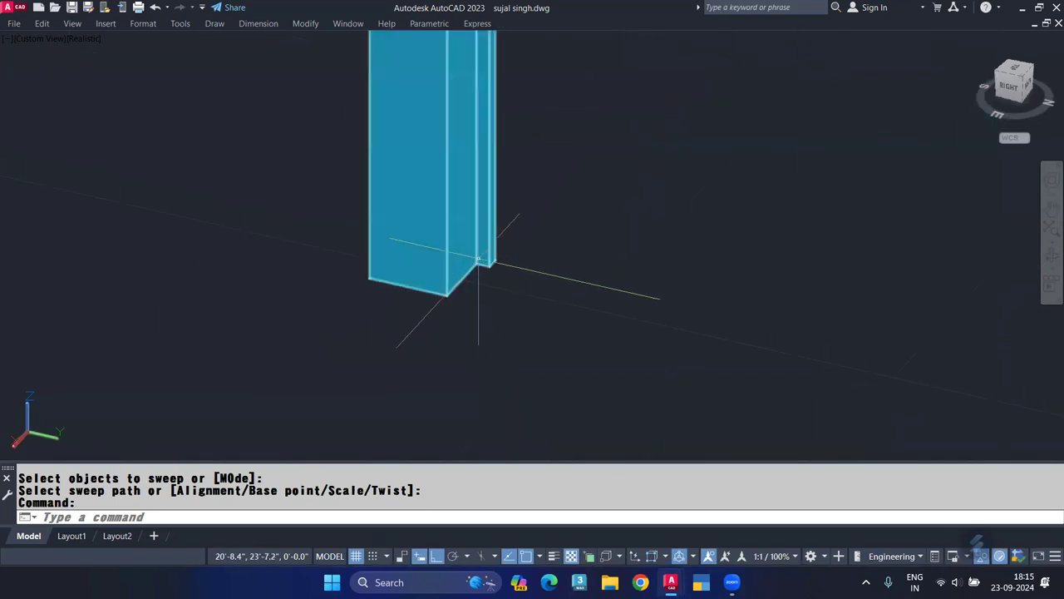
Switch the viewport's visual style to Shaded with Edges.
{"action": "left_click", "coordinate": [96, 42]}
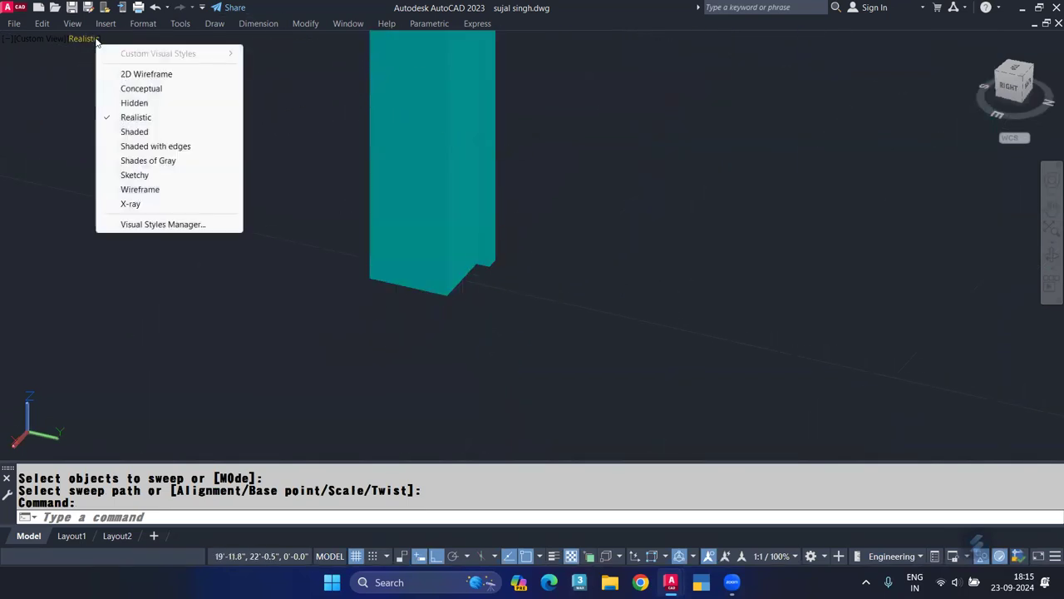
{"action": "left_click", "coordinate": [177, 146]}
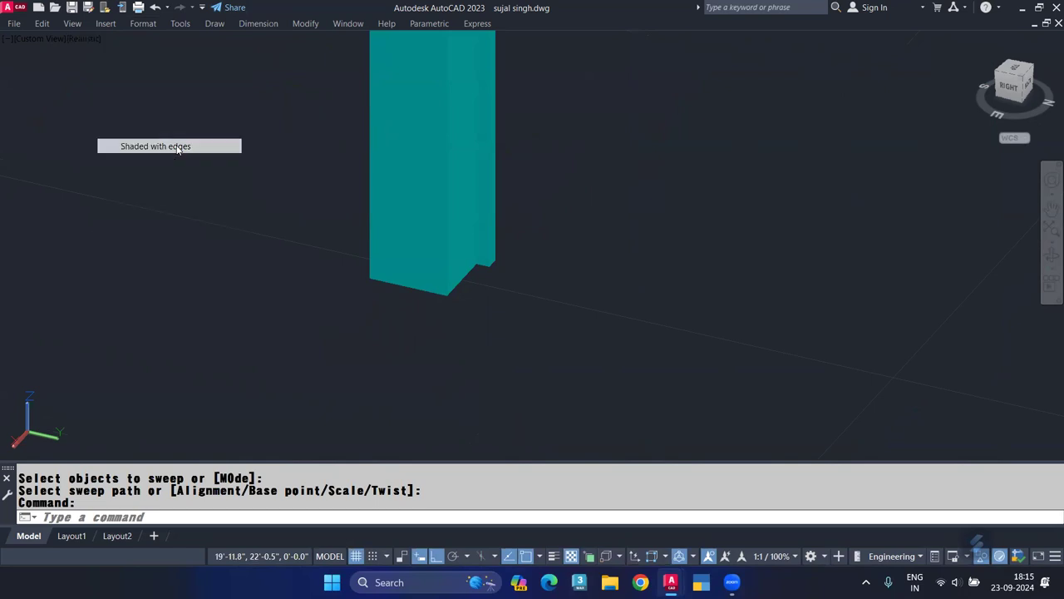
{"action": "scroll", "coordinate": [438, 222], "scroll_direction": "down", "scroll_amount": 3}
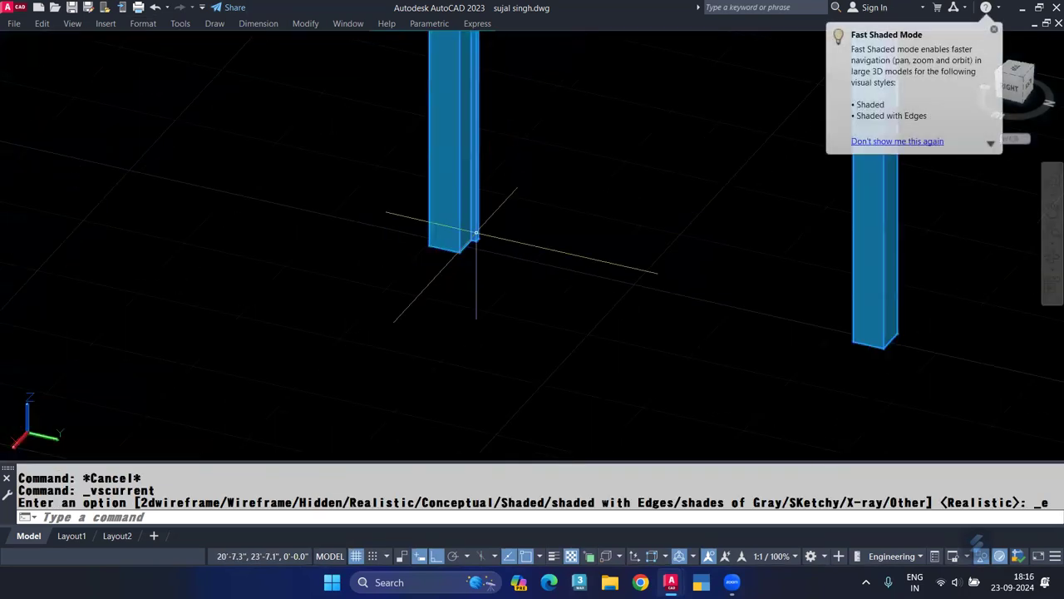
{"action": "scroll", "coordinate": [360, 375], "scroll_direction": "up", "scroll_amount": 2}
{"action": "scroll", "coordinate": [360, 374], "scroll_direction": "up", "scroll_amount": 4}
{"action": "scroll", "coordinate": [383, 305], "scroll_direction": "down", "scroll_amount": 2}
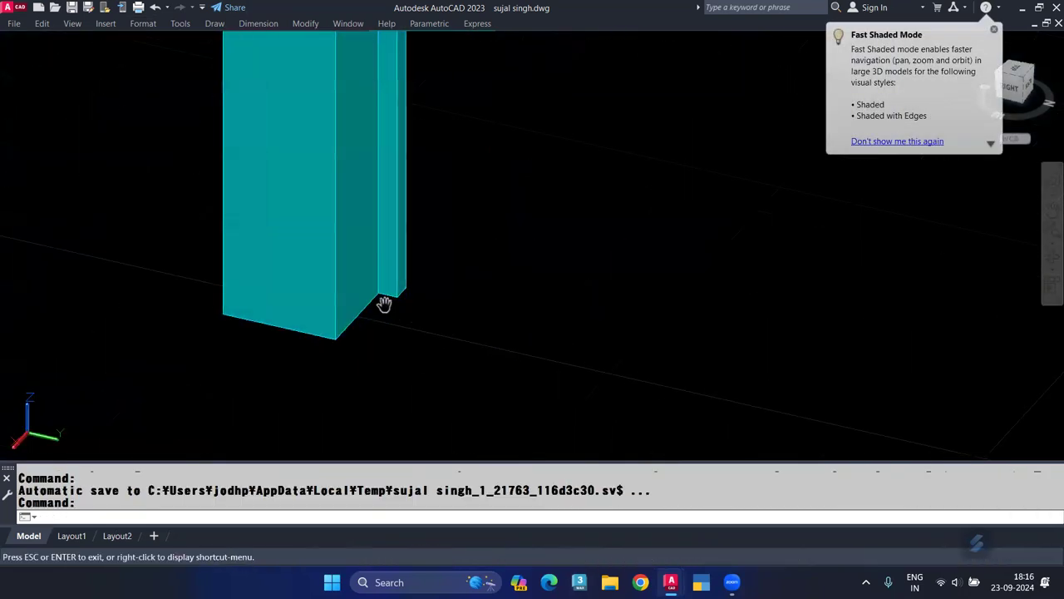
{"action": "scroll", "coordinate": [396, 344], "scroll_direction": "down", "scroll_amount": 2}
Use DI to check the roughly 3'-3" gap between the two jamb bases, then cancel.
{"action": "type", "text": "DI"}
{"action": "key", "text": "Return"}
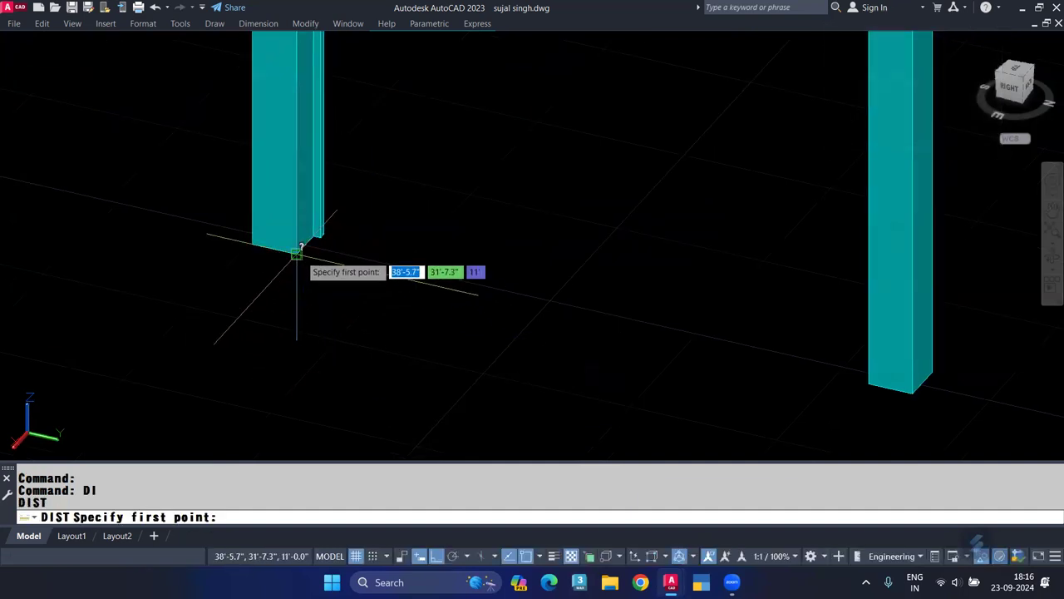
{"action": "left_click", "coordinate": [299, 252]}
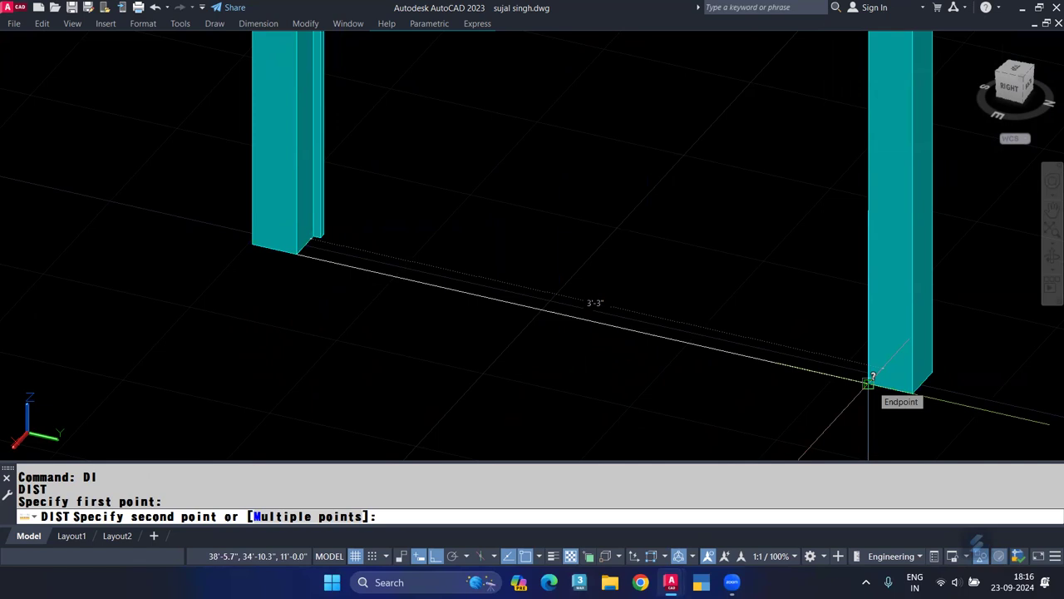
{"action": "key", "text": "Escape"}
{"action": "scroll", "coordinate": [674, 309], "scroll_direction": "down", "scroll_amount": 5}
{"action": "middle_click_drag", "start_coordinate": [674, 308], "coordinate": [656, 393]}
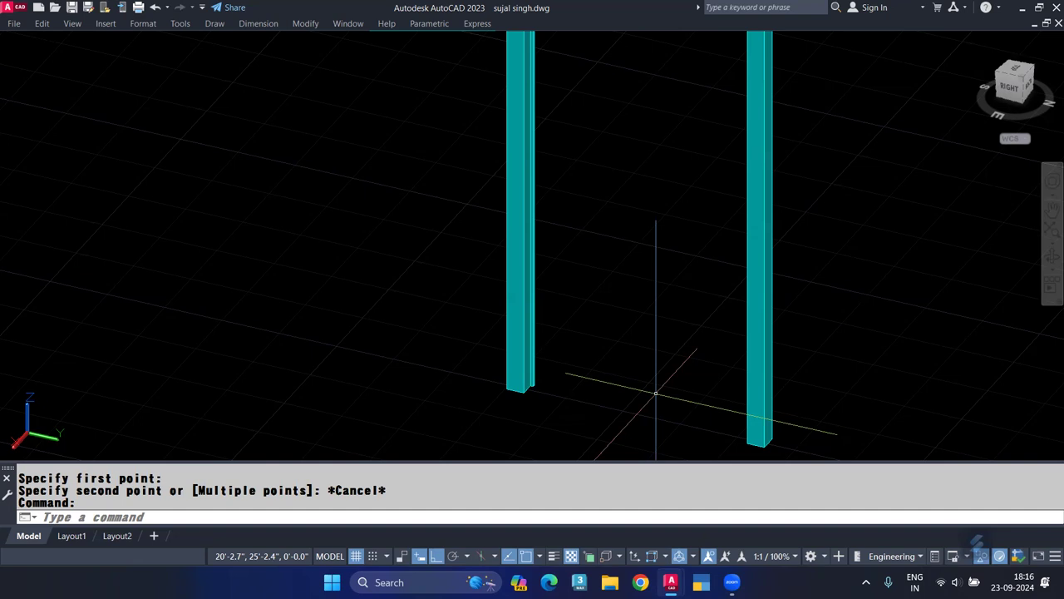
Switch the house model to the current plan view from above.
{"action": "scroll", "coordinate": [642, 354], "scroll_direction": "down", "scroll_amount": 2}
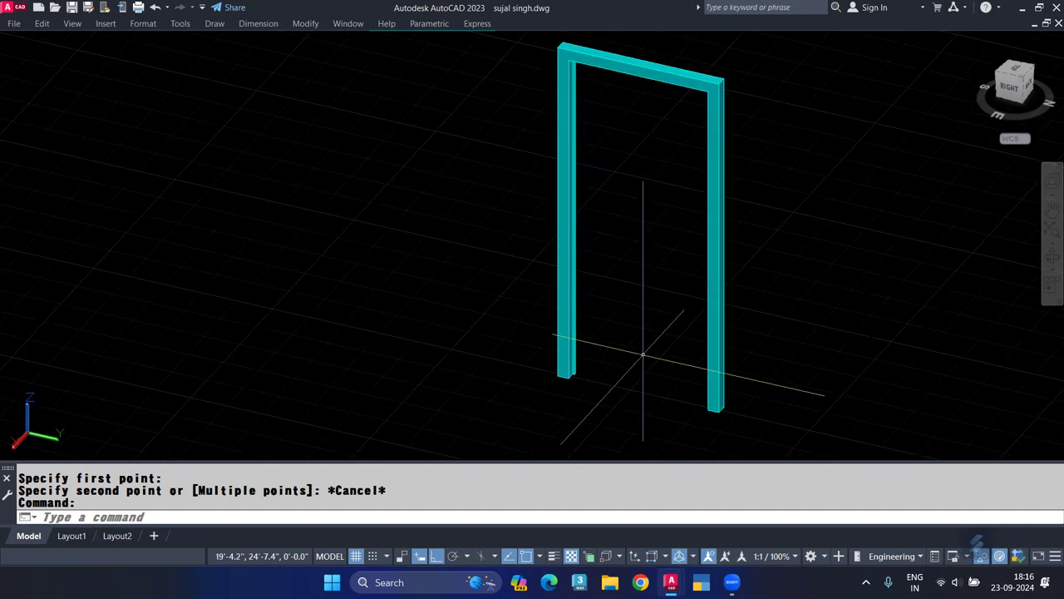
{"action": "scroll", "coordinate": [643, 355], "scroll_direction": "down", "scroll_amount": 2}
{"action": "middle_click_drag", "start_coordinate": [643, 354], "coordinate": [658, 336]}
{"action": "key", "text": "Escape"}
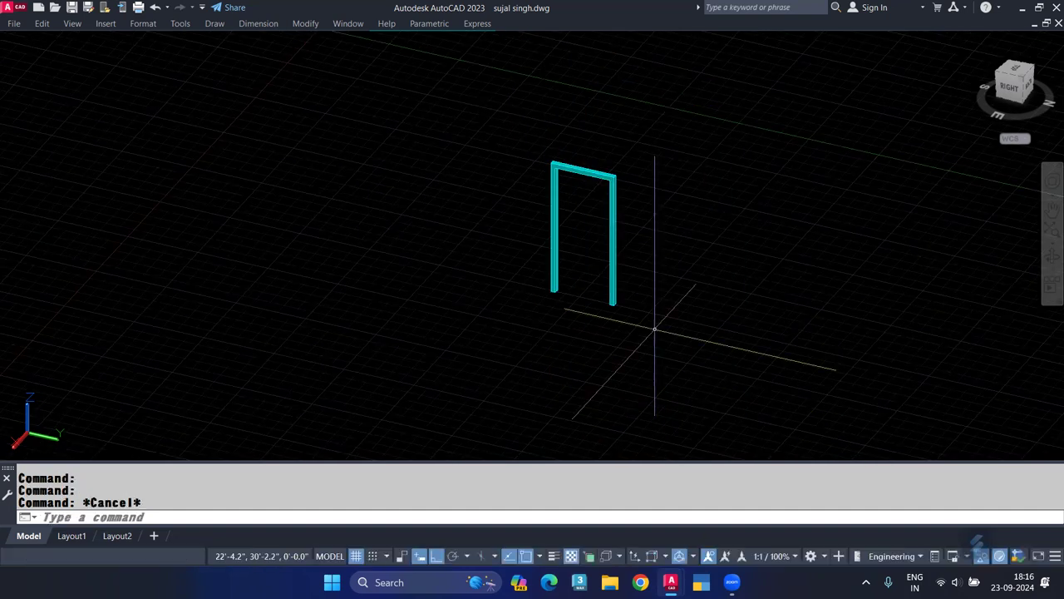
{"action": "type", "text": "plan"}
{"action": "key", "text": "Return"}
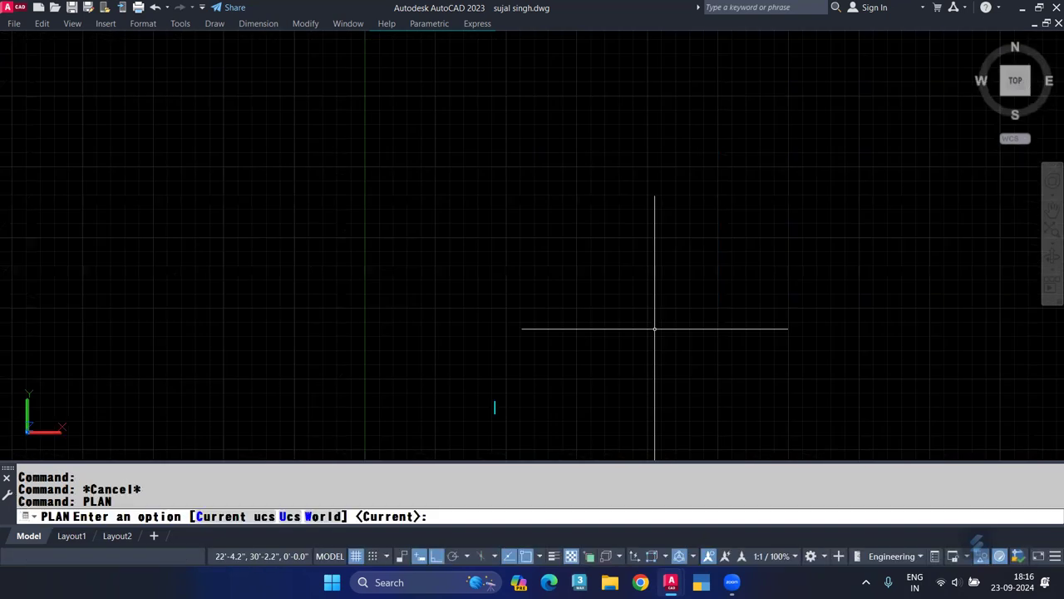
{"action": "key", "text": "Return"}
Set the visual style to 2D Wireframe with the VS command.
{"action": "type", "text": "vs"}
{"action": "key", "text": "Return"}
{"action": "type", "text": "2"}
{"action": "key", "text": "Return"}
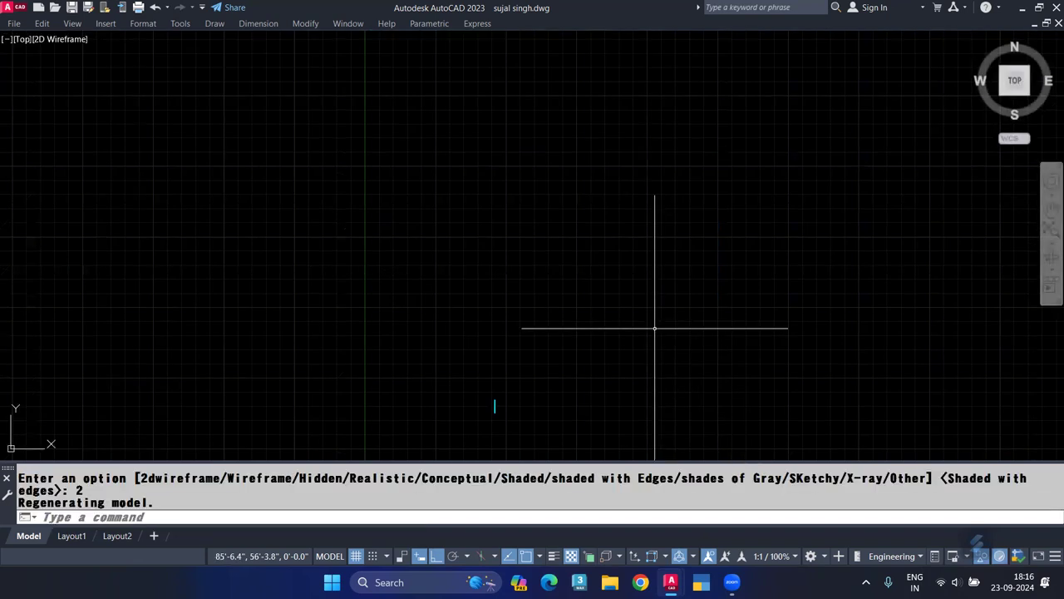
{"action": "scroll", "coordinate": [522, 400], "scroll_direction": "up", "scroll_amount": 2}
{"action": "type", "text": "REC"}
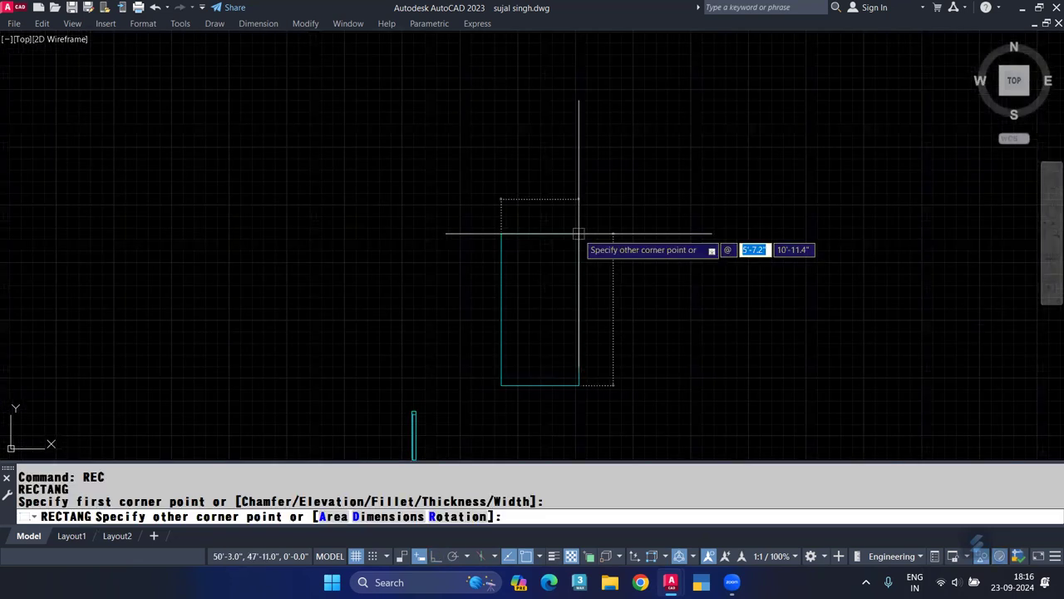
Draw the 3'3" by 7'8.75" door rectangle, then zoom in and select it.
{"action": "type", "text": "3'3"}
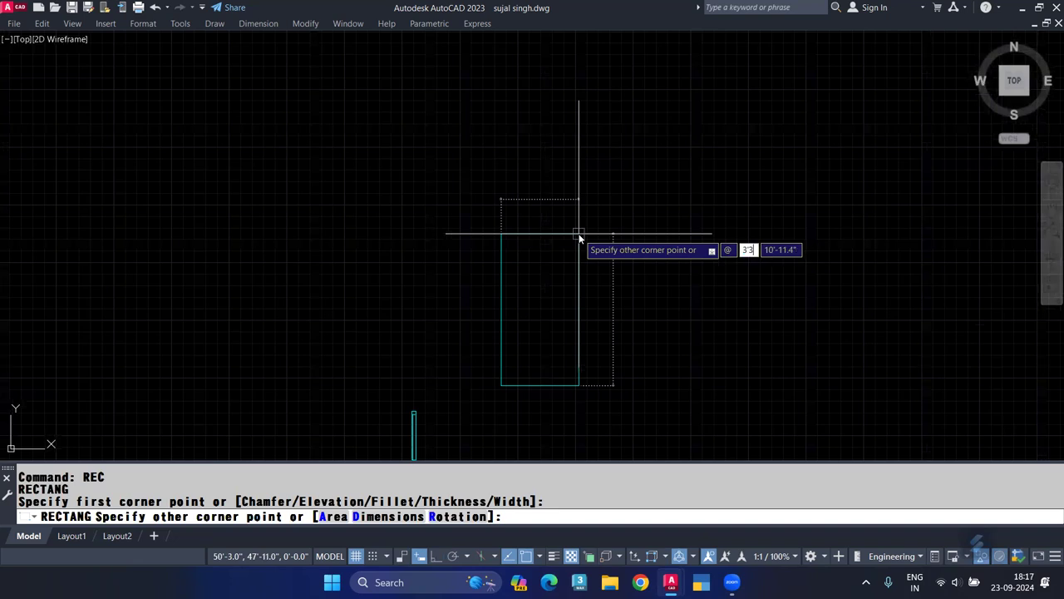
{"action": "key", "text": "Tab"}
{"action": "type", "text": "7"}
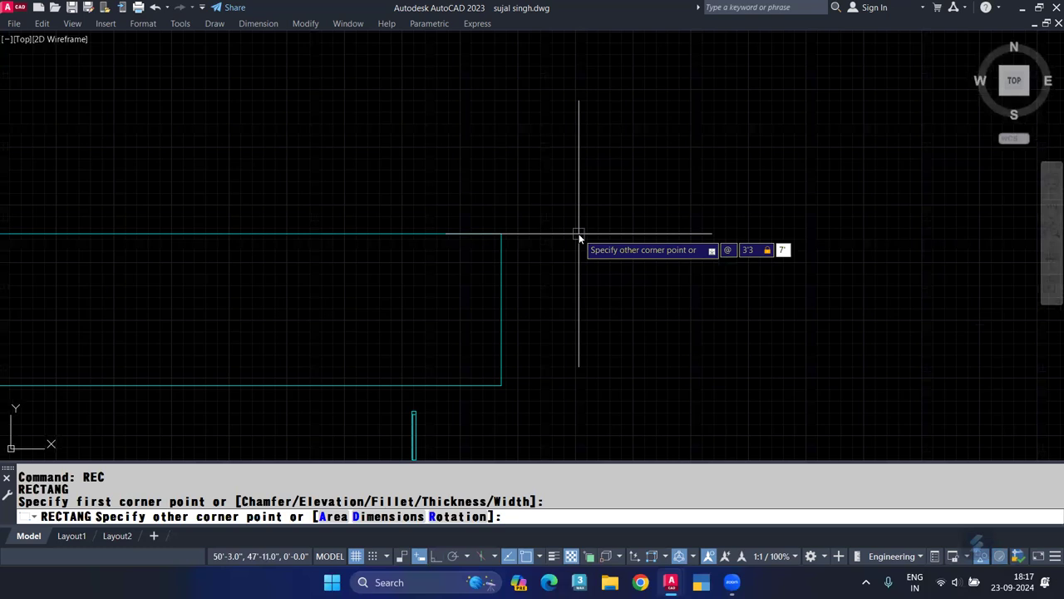
{"action": "type", "text": "8.75"}
{"action": "key", "text": "Return"}
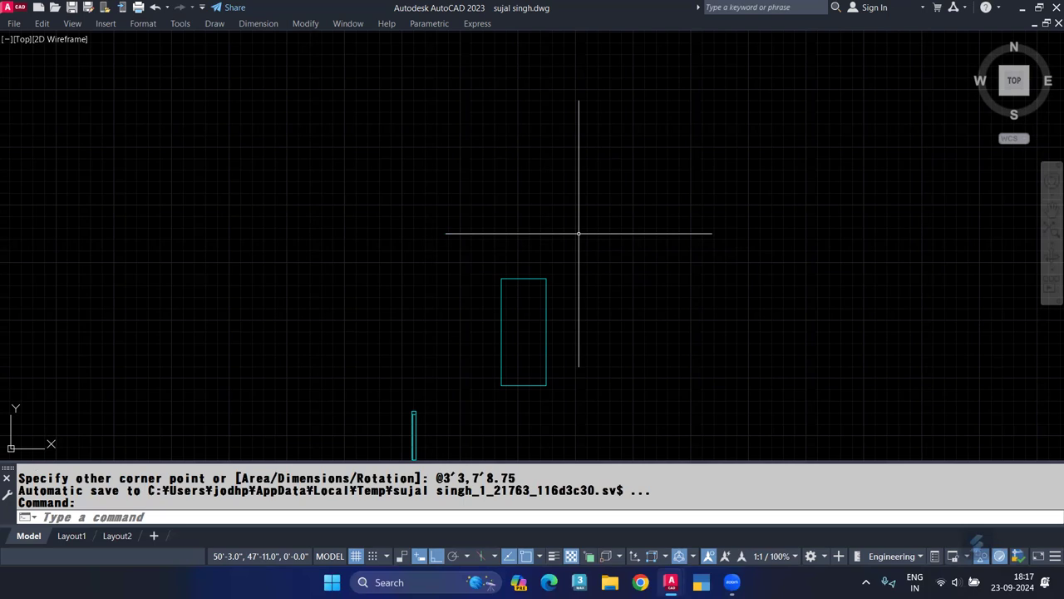
{"action": "scroll", "coordinate": [547, 309], "scroll_direction": "up", "scroll_amount": 2}
{"action": "scroll", "coordinate": [527, 241], "scroll_direction": "up", "scroll_amount": 2}
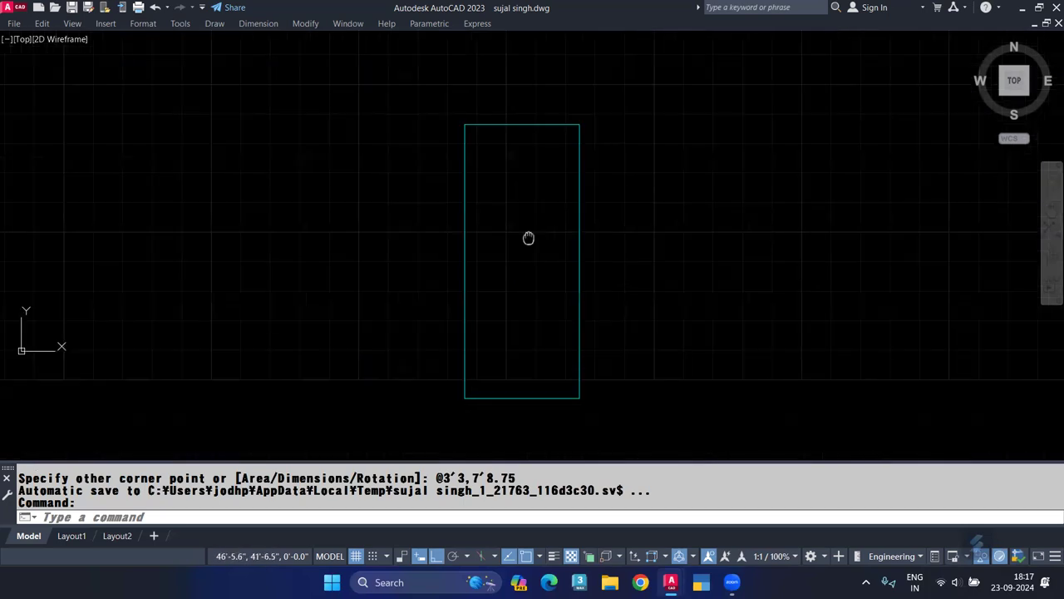
{"action": "left_click", "coordinate": [504, 128]}
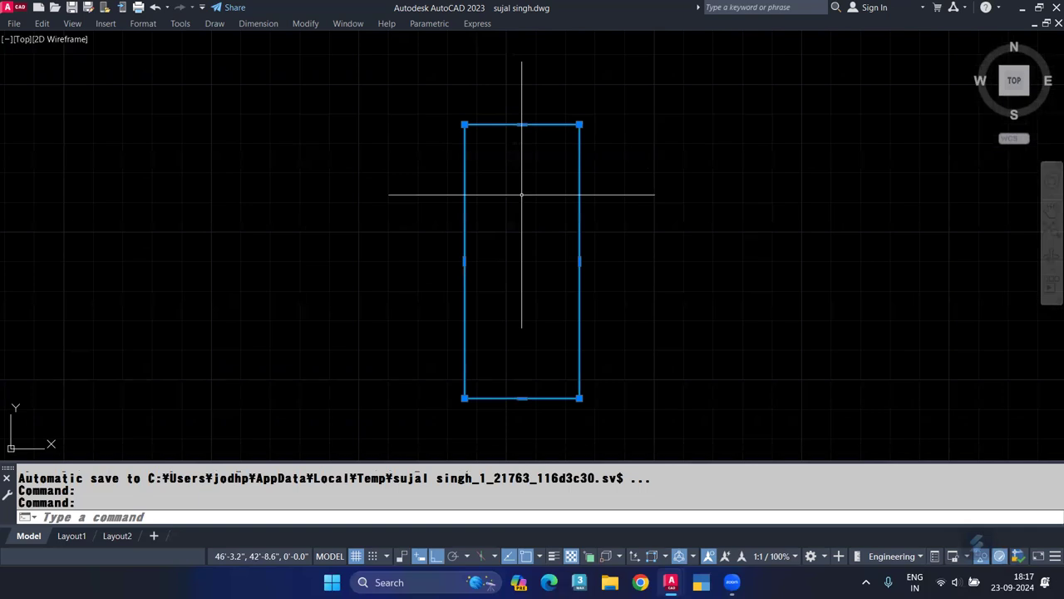
Offset the door rectangle 3 inward to make the inner border.
{"action": "type", "text": "o"}
{"action": "key", "text": "Return"}
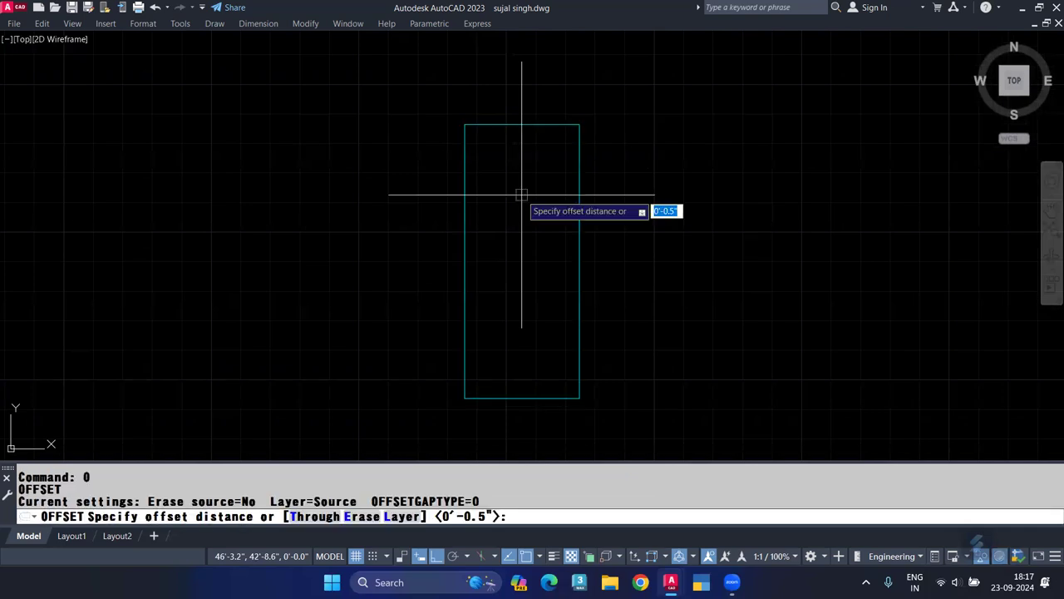
{"action": "type", "text": "3"}
{"action": "key", "text": "Return"}
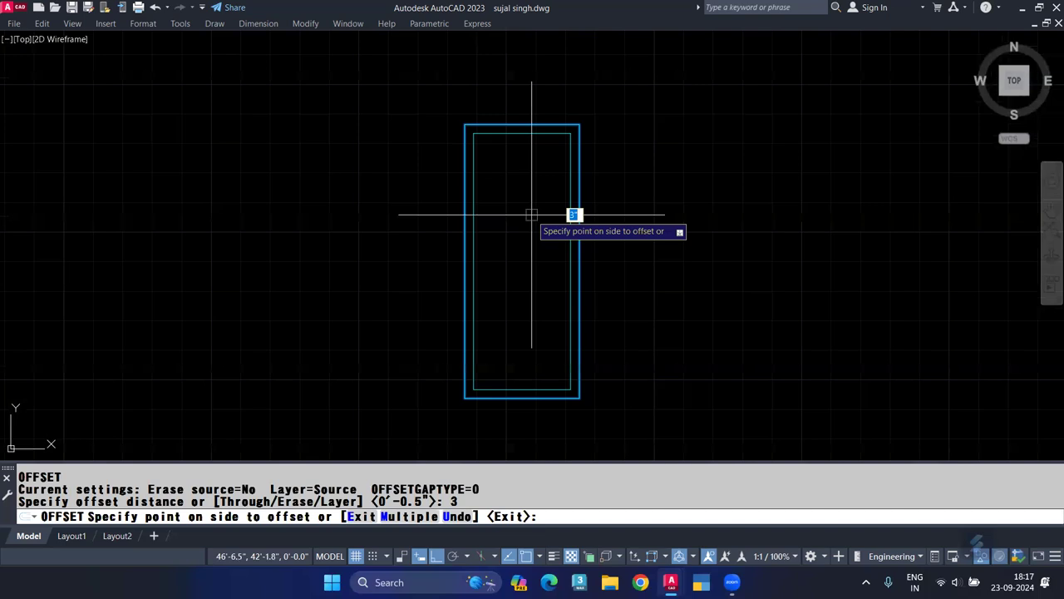
{"action": "left_click", "coordinate": [531, 215]}
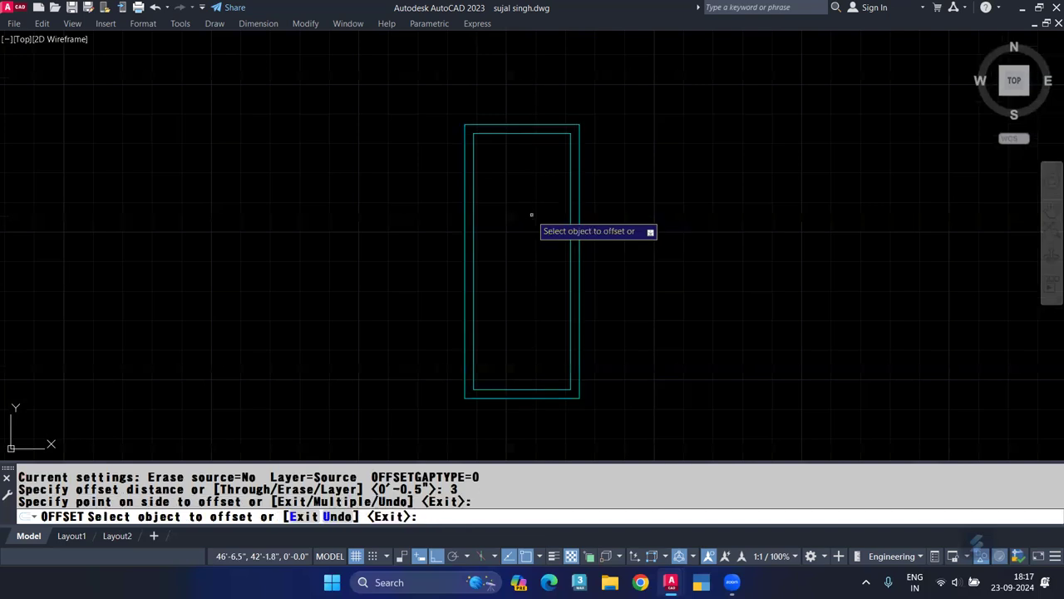
{"action": "key", "text": "Return"}
Explode the inner rectangle into separate lines.
{"action": "left_click", "coordinate": [515, 388]}
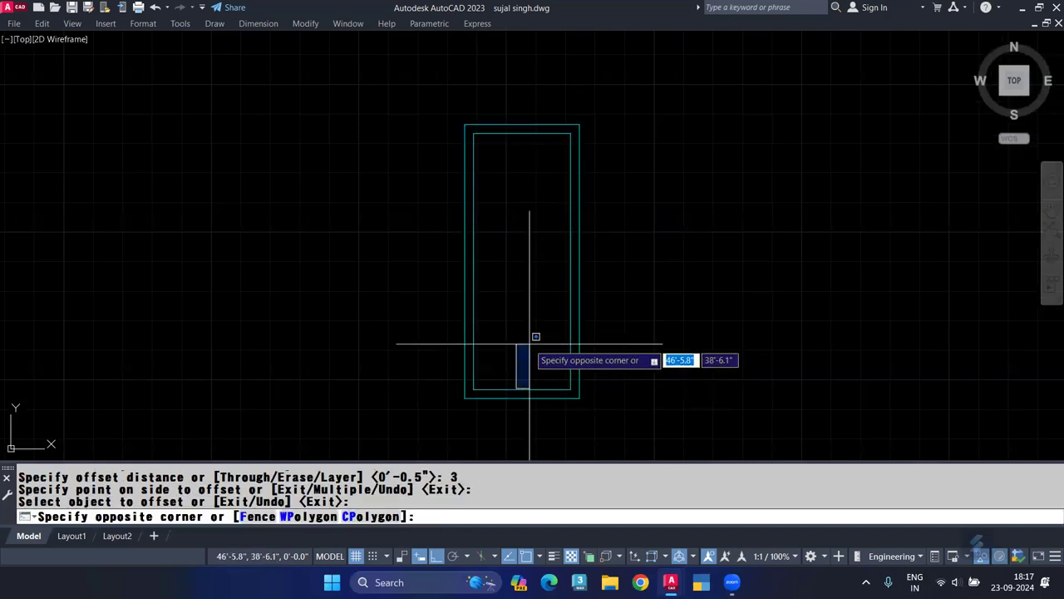
{"action": "left_click", "coordinate": [497, 387]}
{"action": "scroll", "coordinate": [496, 387], "scroll_direction": "up", "scroll_amount": 4}
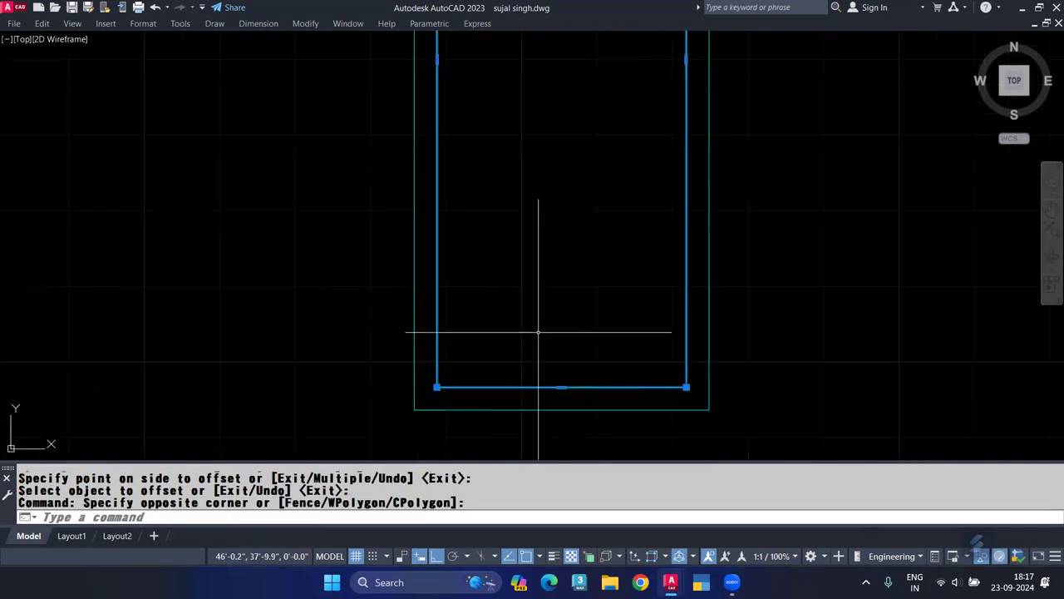
{"action": "type", "text": "x"}
{"action": "key", "text": "Return"}
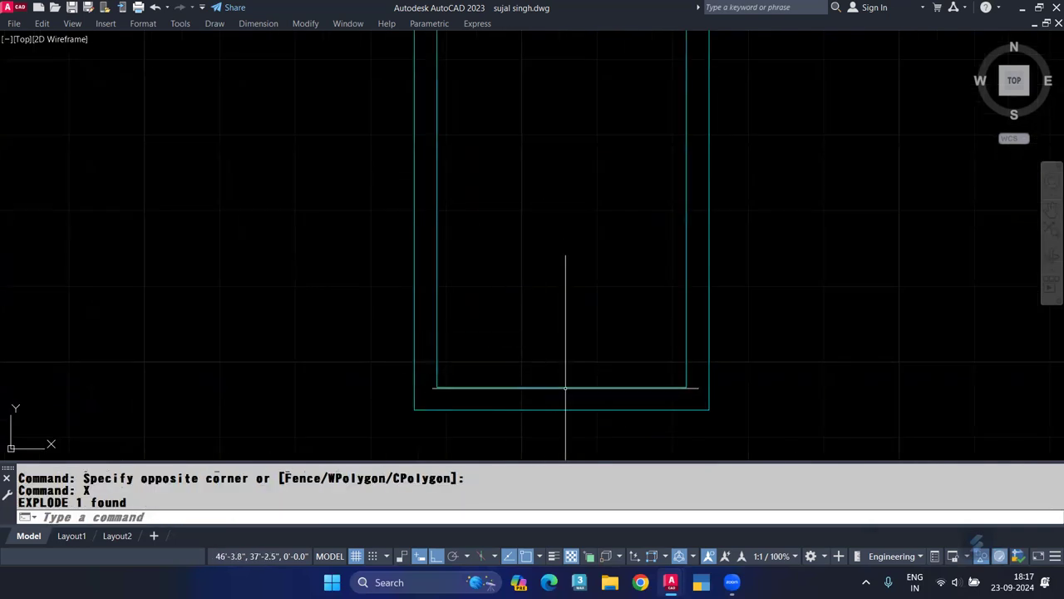
Offset the inner bottom edge 5 upward to form the bottom rail.
{"action": "left_click", "coordinate": [565, 387]}
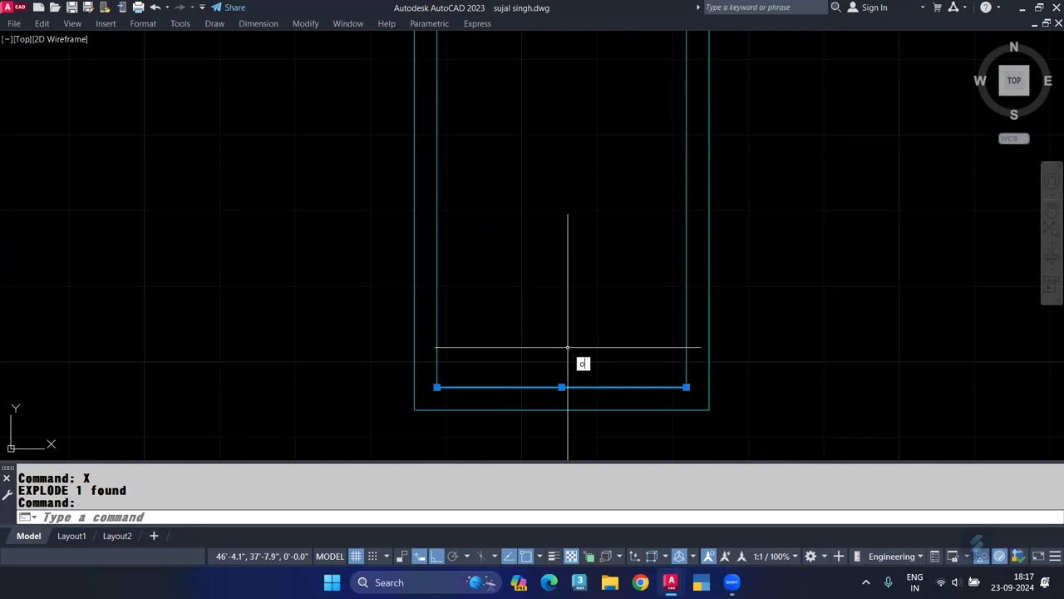
{"action": "type", "text": "o"}
{"action": "key", "text": "Return"}
{"action": "type", "text": "5"}
{"action": "key", "text": "Return"}
{"action": "left_click", "coordinate": [565, 387]}
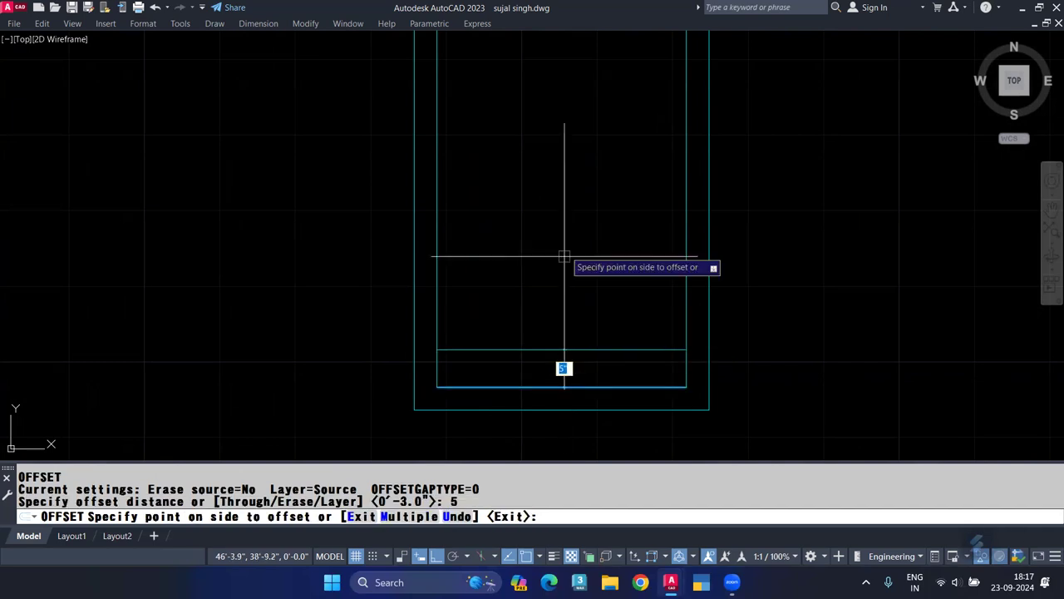
{"action": "left_click", "coordinate": [568, 267]}
{"action": "key", "text": "Escape"}
Offset the new rail line 2'6 upward for the middle rail.
{"action": "scroll", "coordinate": [664, 379], "scroll_direction": "up", "scroll_amount": 2}
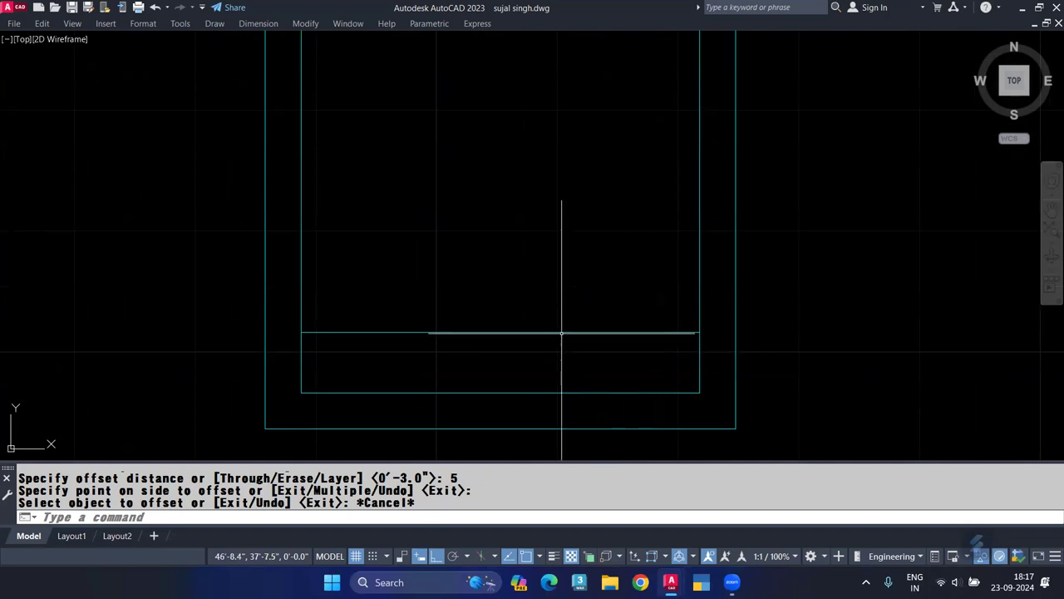
{"action": "scroll", "coordinate": [561, 333], "scroll_direction": "down", "scroll_amount": 1}
{"action": "middle_click_drag", "start_coordinate": [558, 321], "coordinate": [546, 309]}
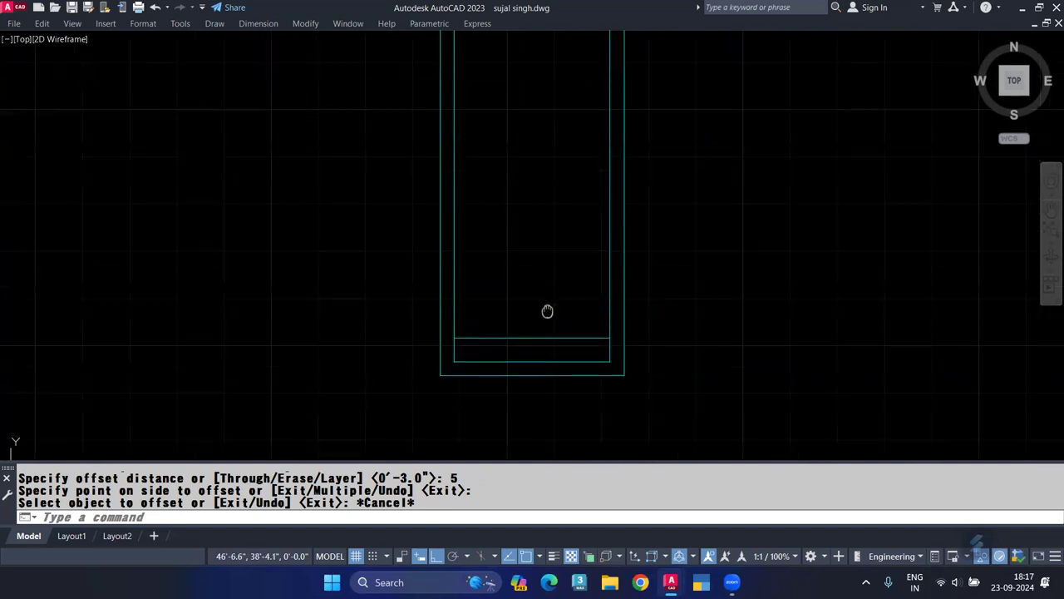
{"action": "mouse_move", "coordinate": [523, 266]}
{"action": "middle_mouse_down"}
{"action": "mouse_move", "coordinate": [524, 312]}
{"action": "mouse_move", "coordinate": [524, 267]}
{"action": "middle_mouse_up"}
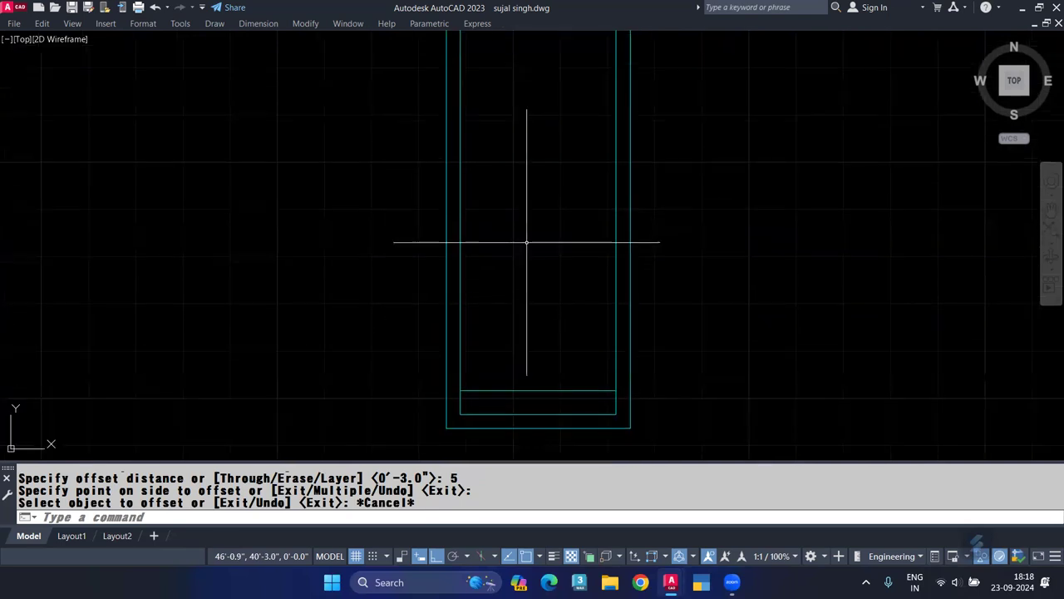
{"action": "left_click", "coordinate": [535, 390]}
{"action": "type", "text": "o"}
{"action": "key", "text": "Return"}
{"action": "type", "text": "2"}
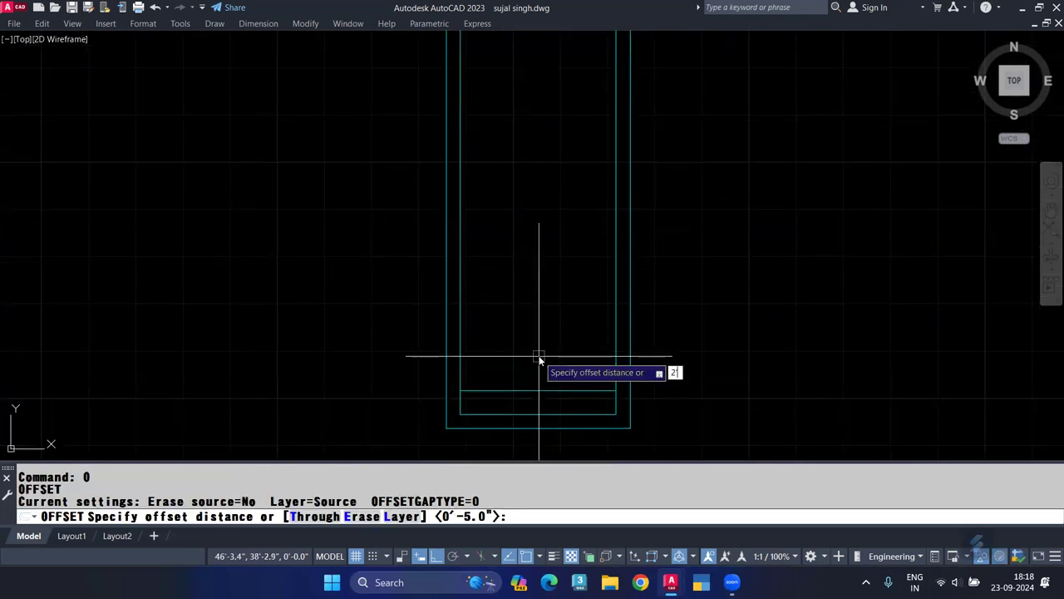
{"action": "type", "text": "'6"}
{"action": "key", "text": "Return"}
{"action": "left_click", "coordinate": [537, 316]}
{"action": "key", "text": "Escape"}
Offset the middle rail 3 upward to give it thickness.
{"action": "middle_click_drag", "start_coordinate": [529, 206], "coordinate": [528, 299]}
{"action": "type", "text": "o"}
{"action": "key", "text": "Return"}
{"action": "type", "text": "3"}
{"action": "key", "text": "Return"}
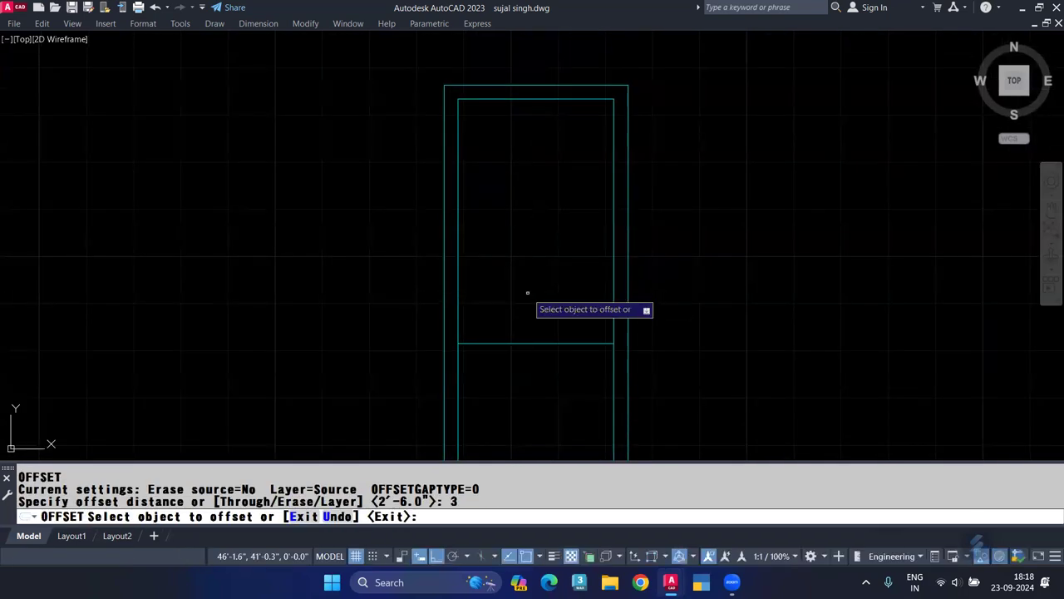
{"action": "left_click", "coordinate": [545, 343]}
{"action": "left_click", "coordinate": [544, 282]}
{"action": "key", "text": "Escape"}
{"action": "mouse_move", "coordinate": [544, 271]}
{"action": "middle_mouse_down"}
{"action": "mouse_move", "coordinate": [544, 323]}
{"action": "mouse_move", "coordinate": [544, 297]}
{"action": "middle_mouse_up"}
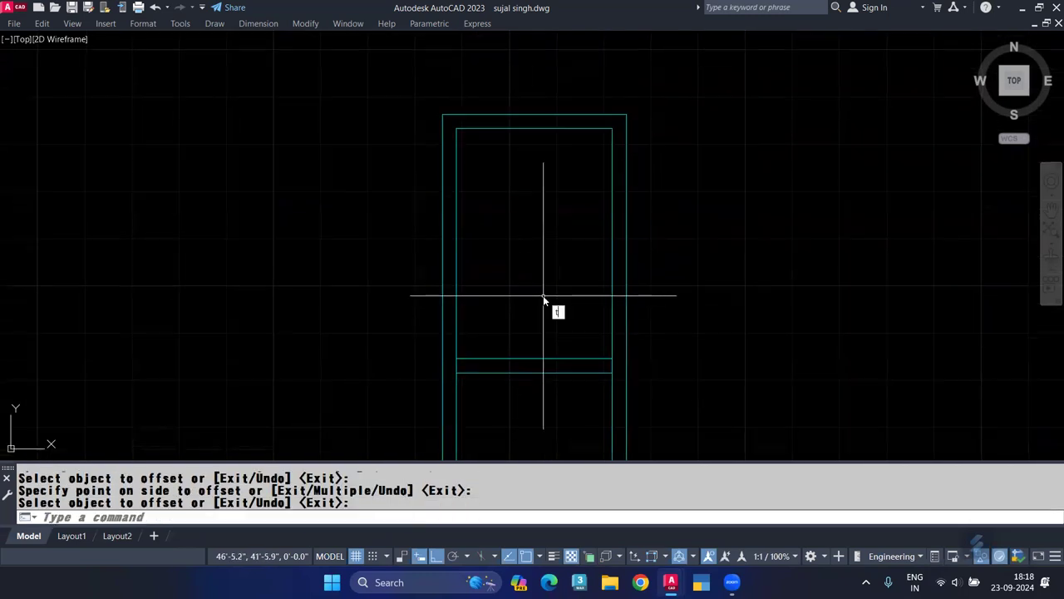
Trim the extra rail segments so the door splits into upper and lower panels.
{"action": "type", "text": "tr"}
{"action": "key", "text": "Return"}
{"action": "scroll", "coordinate": [492, 358], "scroll_direction": "up", "scroll_amount": 2}
{"action": "middle_click_drag", "start_coordinate": [611, 387], "coordinate": [426, 308]}
{"action": "scroll", "coordinate": [657, 302], "scroll_direction": "down", "scroll_amount": 4}
{"action": "middle_click_drag", "start_coordinate": [591, 361], "coordinate": [620, 195]}
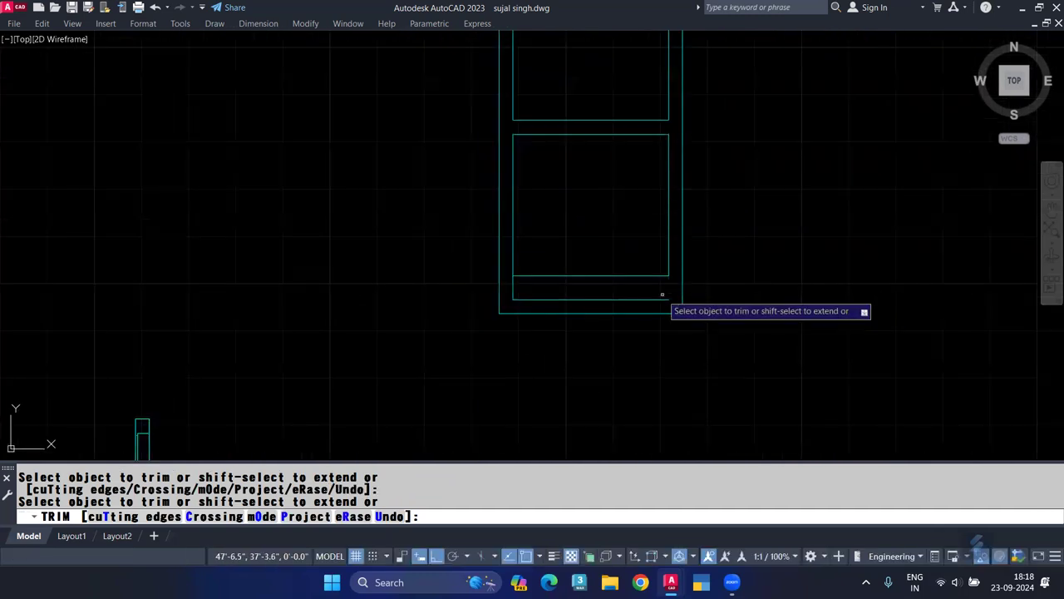
{"action": "left_click_drag", "start_coordinate": [662, 295], "coordinate": [661, 428]}
{"action": "left_click", "coordinate": [512, 297]}
{"action": "key", "text": "Return"}
{"action": "mouse_move", "coordinate": [582, 225]}
{"action": "middle_mouse_down"}
{"action": "mouse_move", "coordinate": [582, 249]}
{"action": "mouse_move", "coordinate": [573, 143]}
{"action": "middle_mouse_up"}
{"action": "key", "text": "Return"}
{"action": "scroll", "coordinate": [582, 202], "scroll_direction": "down", "scroll_amount": 5}
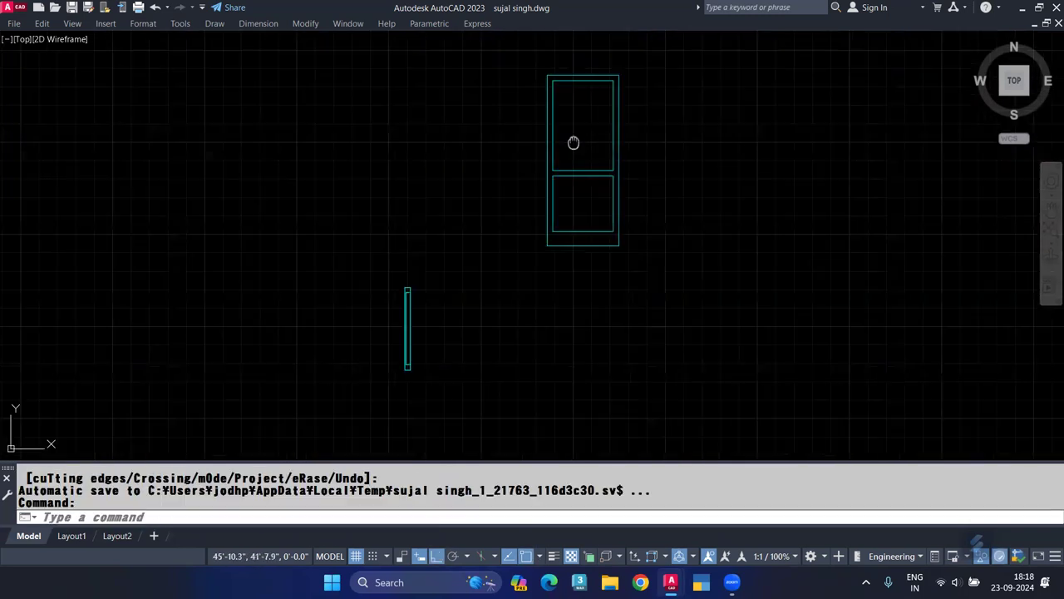
{"action": "scroll", "coordinate": [581, 83], "scroll_direction": "up", "scroll_amount": 4}
Divide the top inner edge into 4 parts and the left inner edge into 5.
{"action": "type", "text": "DI"}
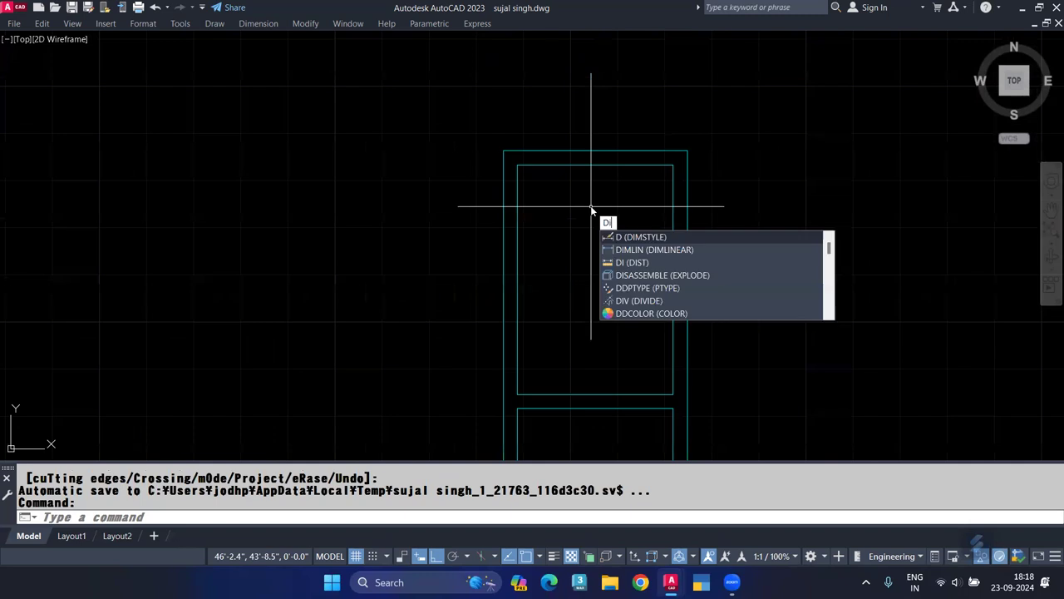
{"action": "type", "text": "V"}
{"action": "key", "text": "Return"}
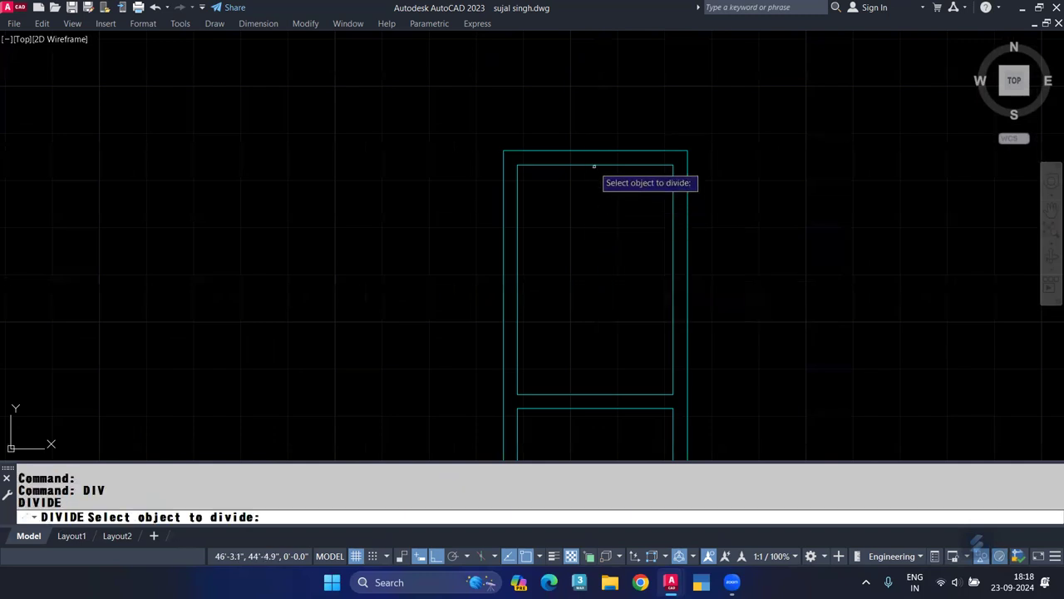
{"action": "left_click", "coordinate": [594, 166]}
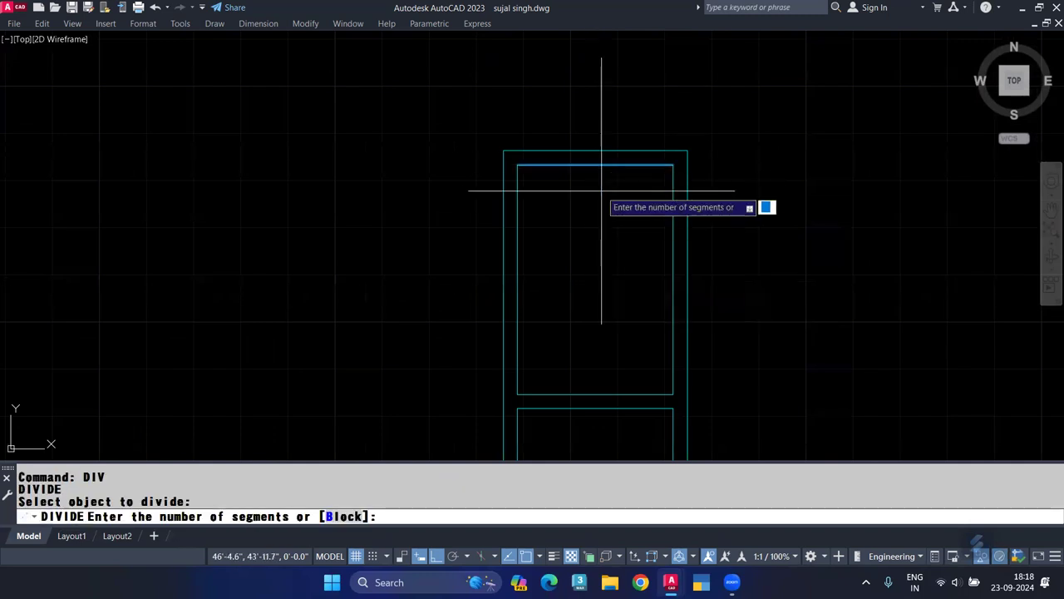
{"action": "type", "text": "4"}
{"action": "key", "text": "Return"}
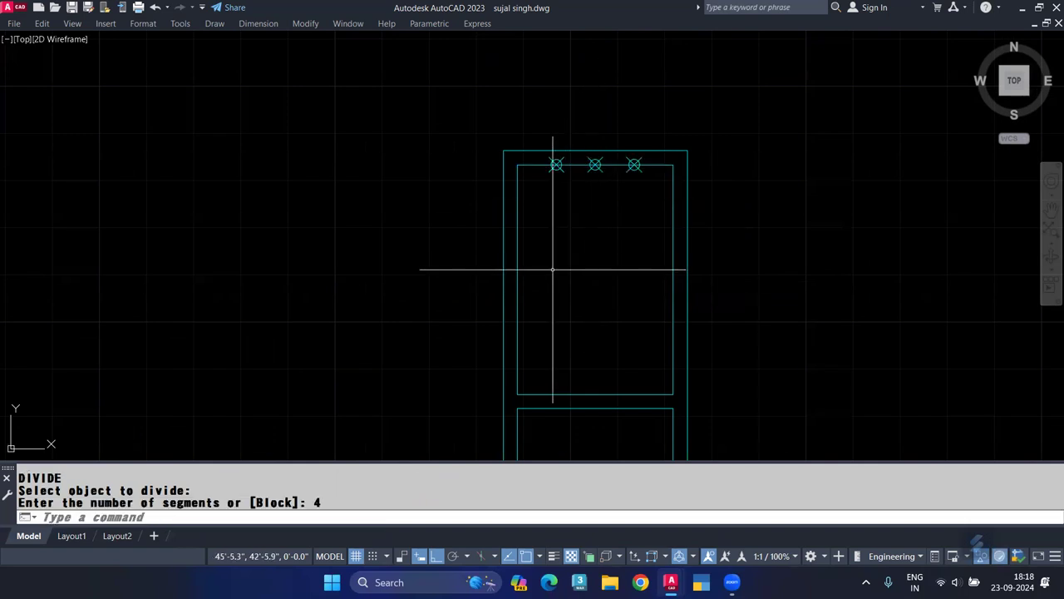
{"action": "key", "text": "Return"}
{"action": "left_click", "coordinate": [517, 287]}
{"action": "type", "text": "5"}
{"action": "key", "text": "Return"}
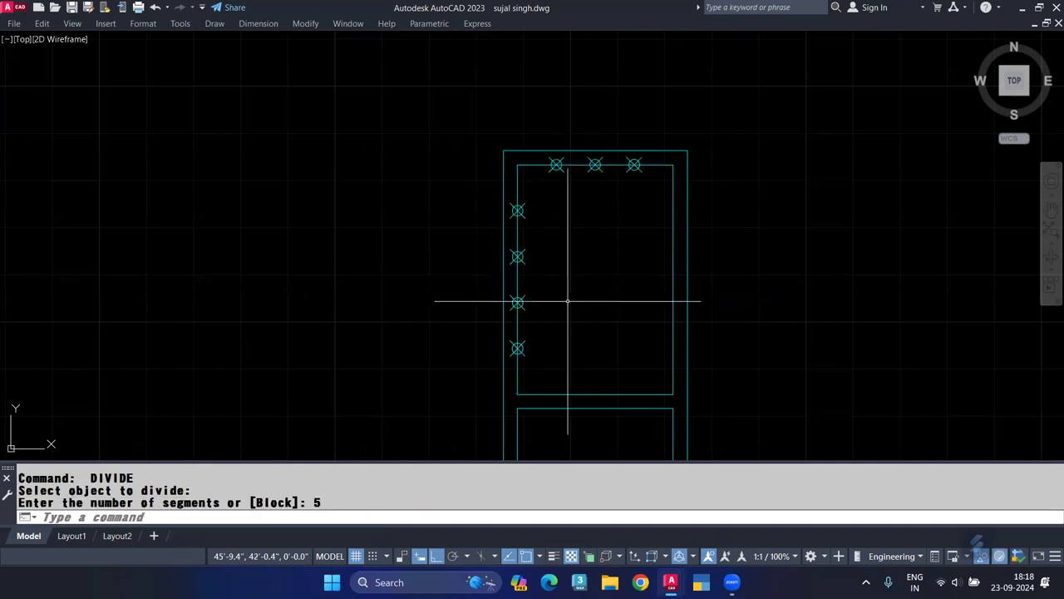
Draw a trial rectangle between the first top and left division points, then delete it.
{"action": "type", "text": "L"}
{"action": "key", "text": "Return"}
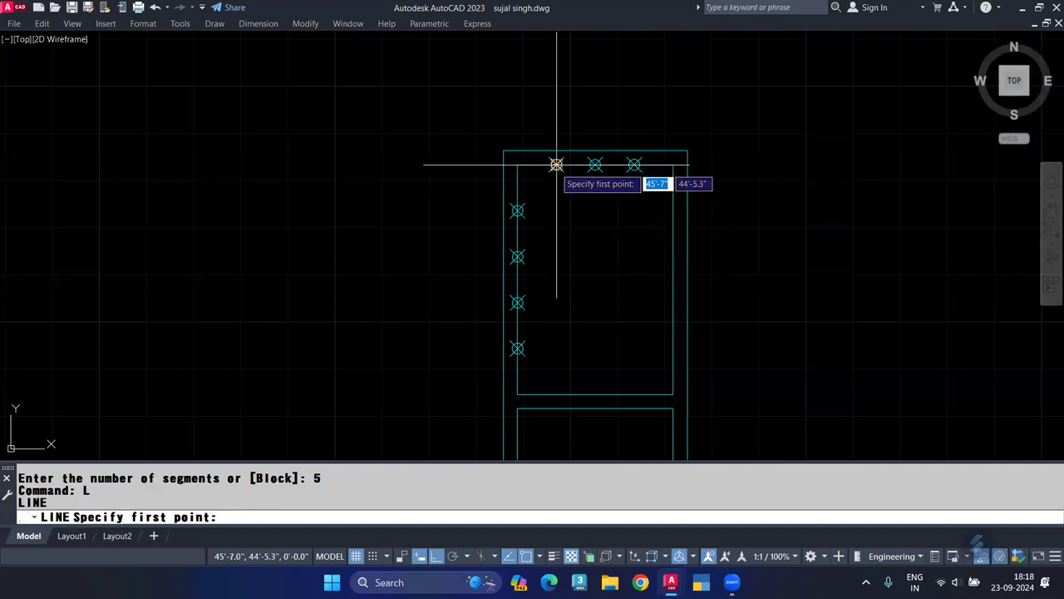
{"action": "left_click", "coordinate": [555, 164]}
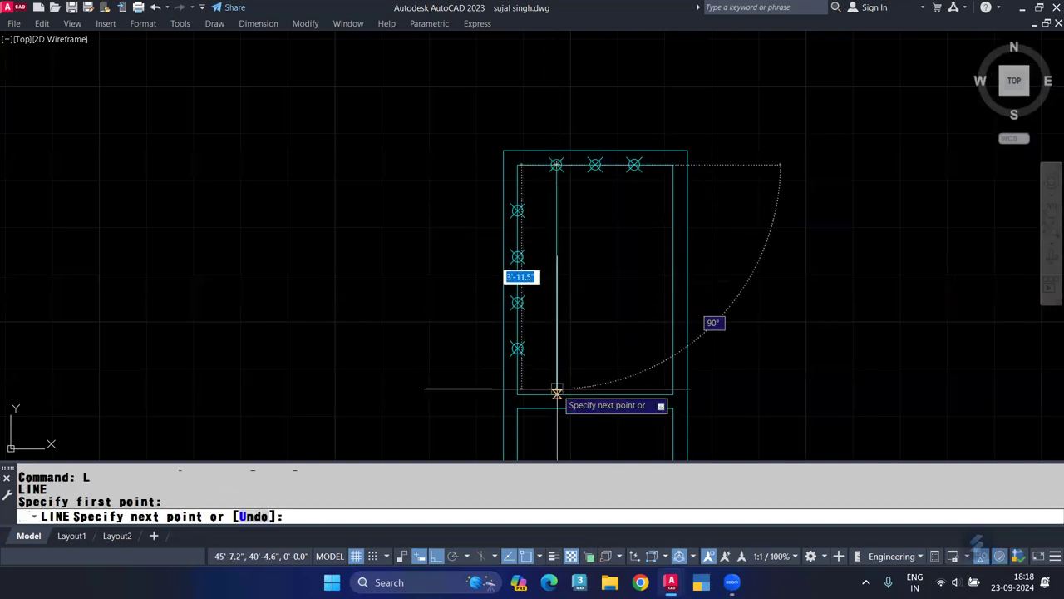
{"action": "key", "text": "Escape"}
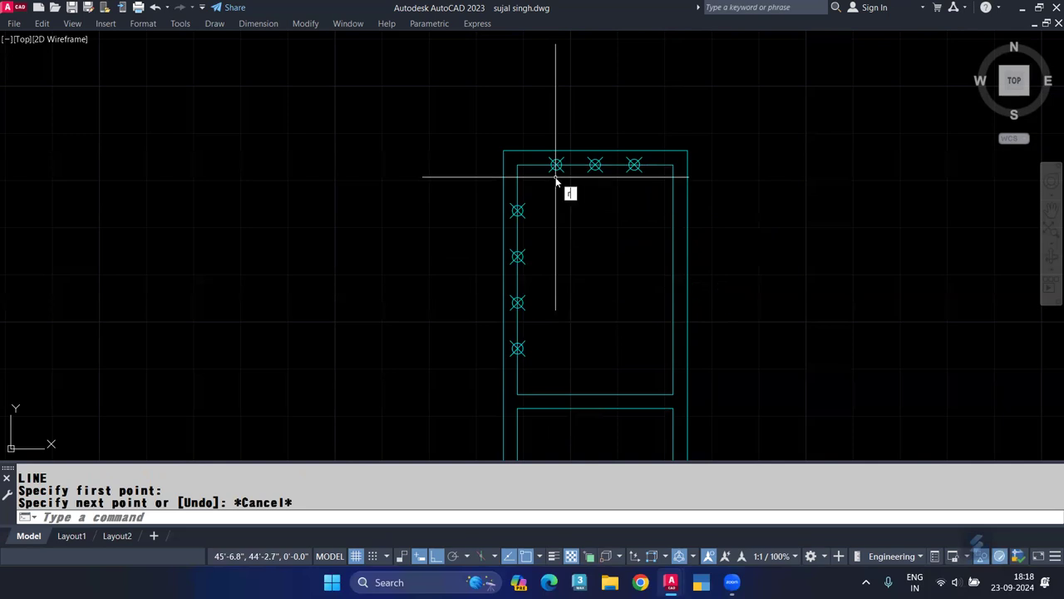
{"action": "type", "text": "REC"}
{"action": "key", "text": "Return"}
{"action": "scroll", "coordinate": [556, 166], "scroll_direction": "up", "scroll_amount": 2}
{"action": "left_click", "coordinate": [556, 162]}
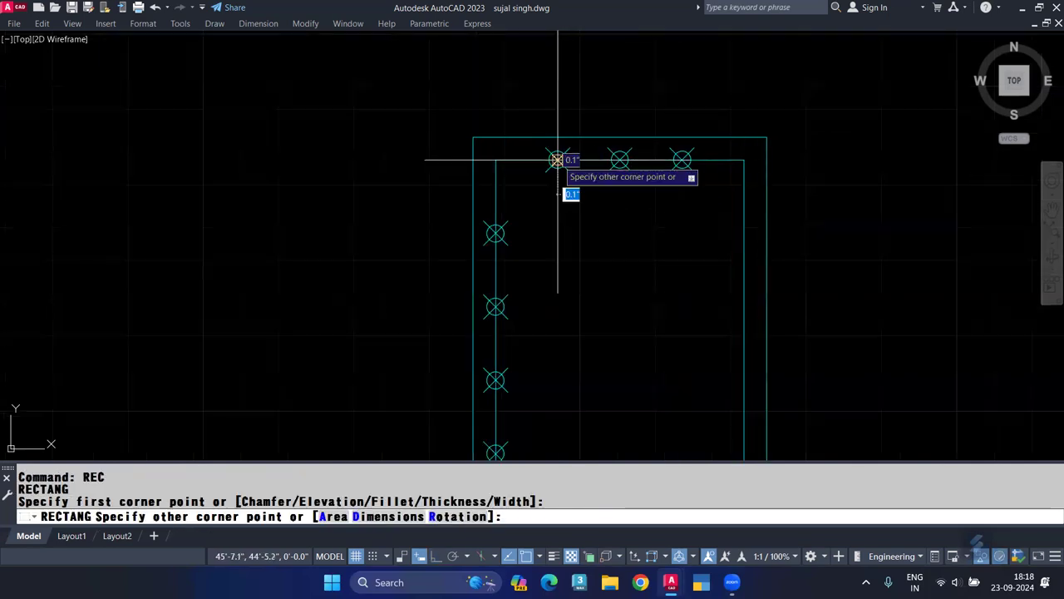
{"action": "left_click", "coordinate": [496, 232]}
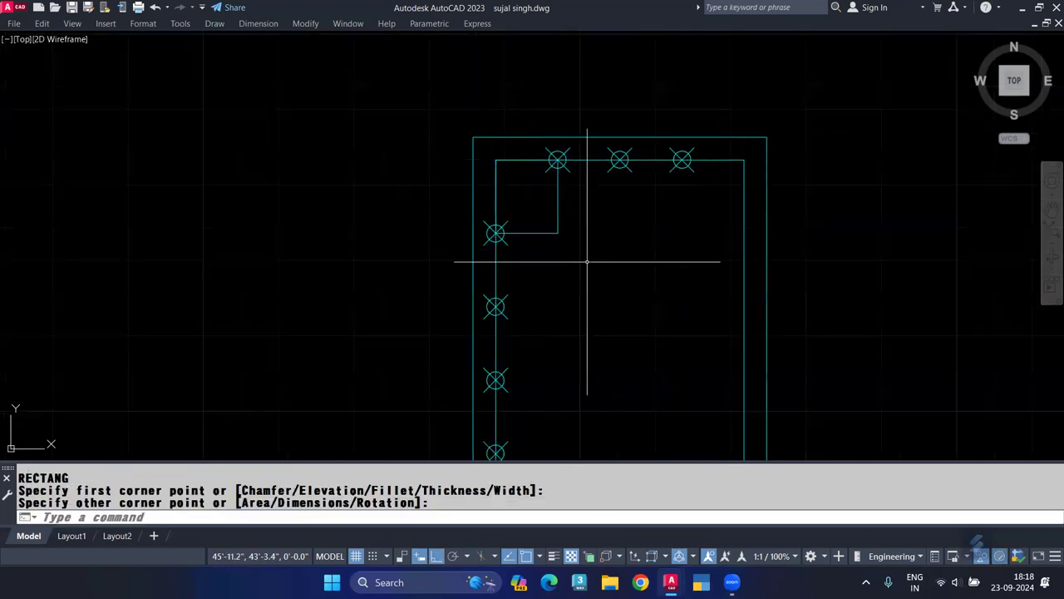
{"action": "left_click", "coordinate": [556, 232]}
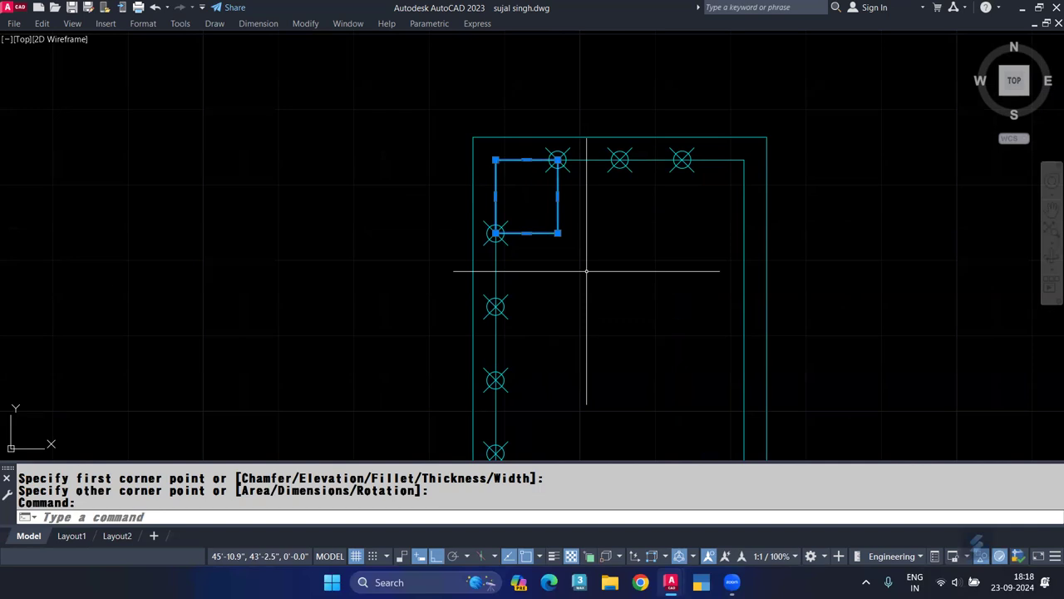
{"action": "key", "text": "Delete"}
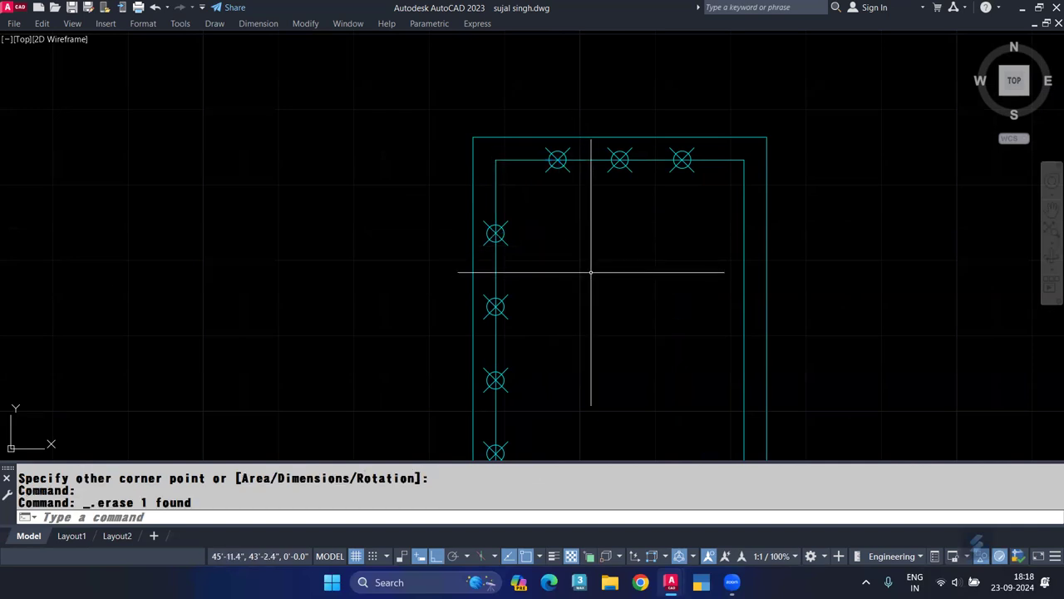
Draw a vertical guide line from the first top point and a horizontal one from the first left point.
{"action": "type", "text": "L"}
{"action": "key", "text": "Return"}
{"action": "left_click", "coordinate": [558, 160]}
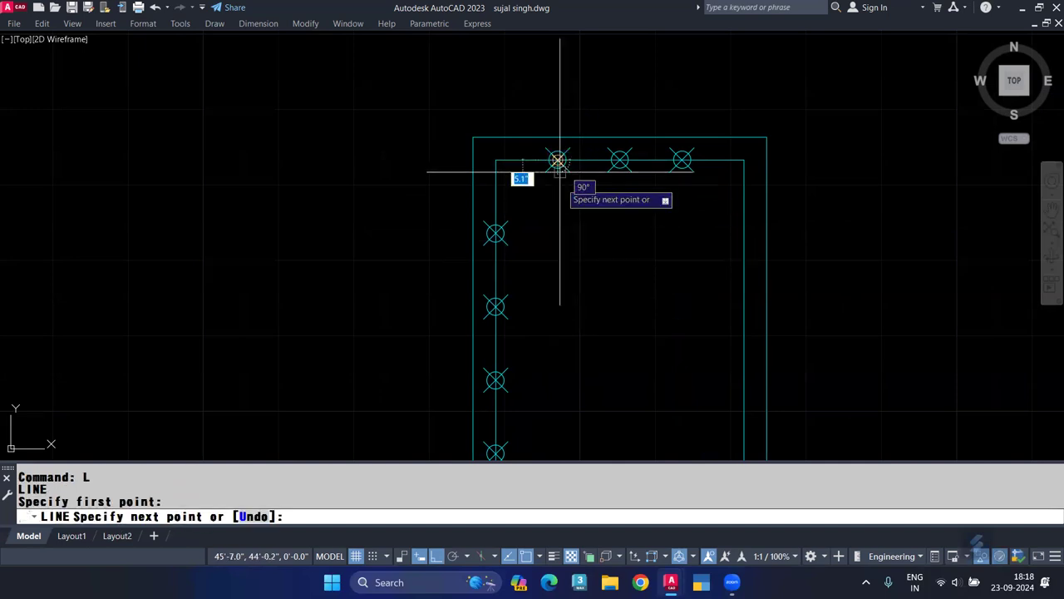
{"action": "middle_click_drag", "start_coordinate": [549, 355], "coordinate": [532, 248]}
{"action": "left_click", "coordinate": [541, 415]}
{"action": "key", "text": "Return"}
{"action": "middle_click_drag", "start_coordinate": [566, 204], "coordinate": [572, 298]}
{"action": "key", "text": "Return"}
{"action": "left_click", "coordinate": [486, 220]}
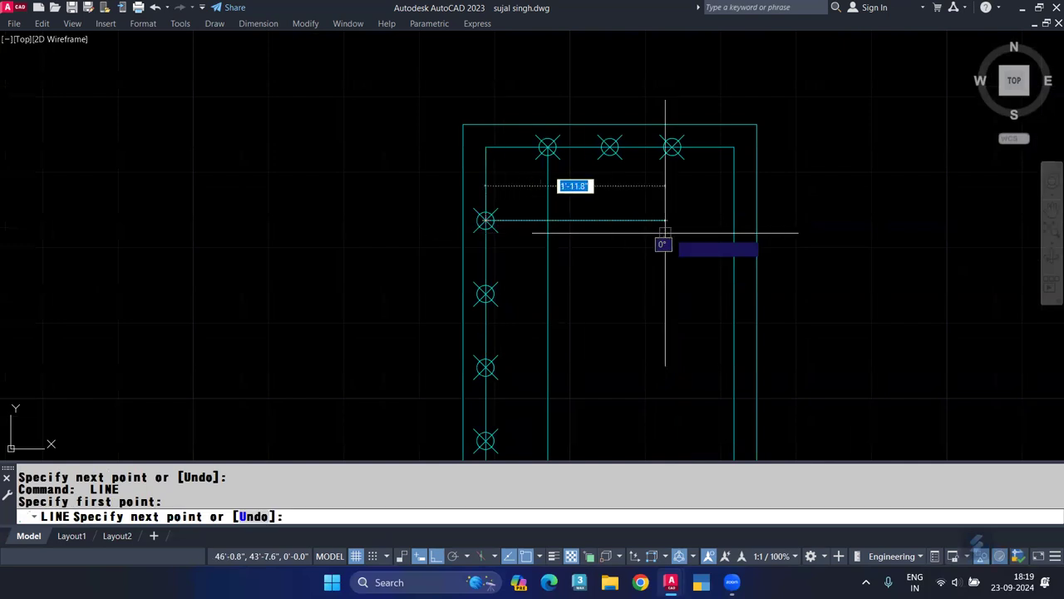
{"action": "left_click", "coordinate": [732, 221]}
{"action": "key", "text": "Return"}
{"action": "type", "text": "o"}
{"action": "key", "text": "Return"}
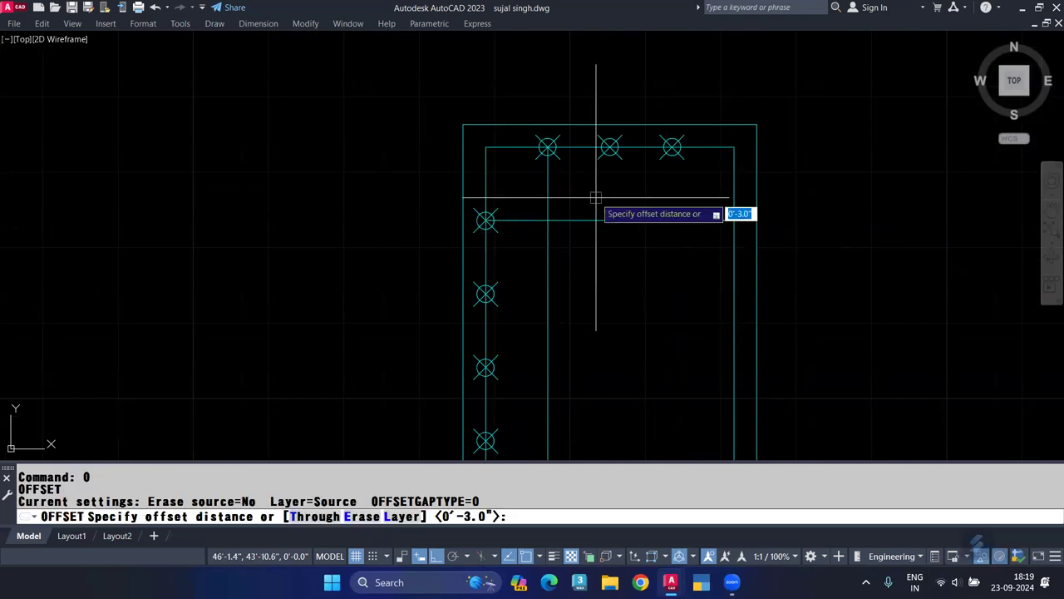
Offset the vertical and horizontal guide lines .5 to both sides.
{"action": "type", "text": ".5"}
{"action": "key", "text": "Return"}
{"action": "scroll", "coordinate": [549, 179], "scroll_direction": "up", "scroll_amount": 2}
{"action": "left_click", "coordinate": [544, 176]}
{"action": "left_click", "coordinate": [510, 178]}
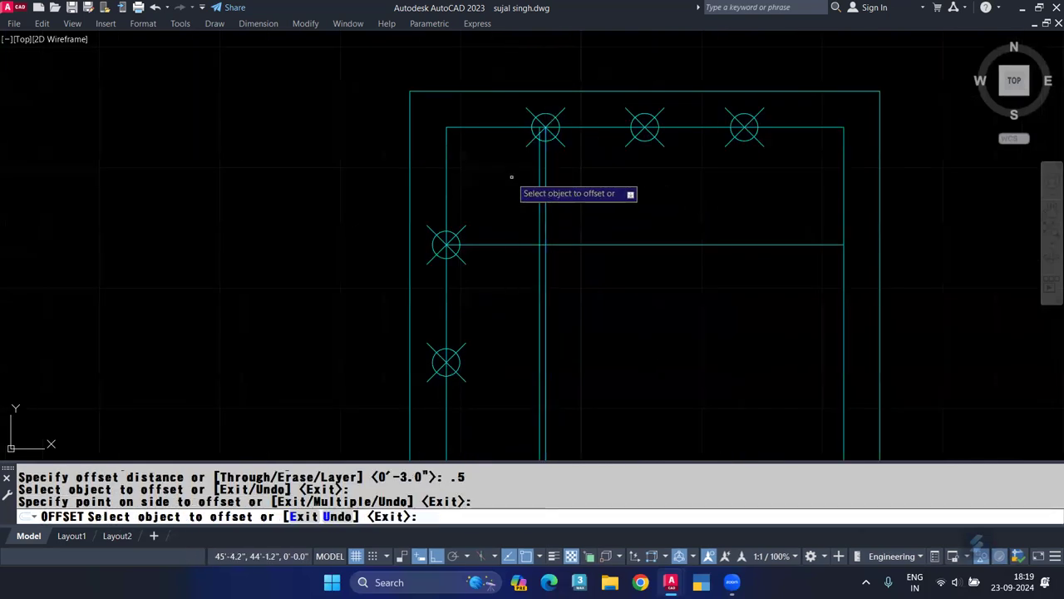
{"action": "scroll", "coordinate": [545, 191], "scroll_direction": "up", "scroll_amount": 2}
{"action": "left_click", "coordinate": [543, 185]}
{"action": "left_click", "coordinate": [608, 283]}
{"action": "left_click", "coordinate": [607, 280]}
{"action": "left_click", "coordinate": [617, 327]}
{"action": "left_click", "coordinate": [620, 274]}
{"action": "left_click", "coordinate": [629, 280]}
{"action": "left_click", "coordinate": [635, 278]}
{"action": "left_click", "coordinate": [627, 255]}
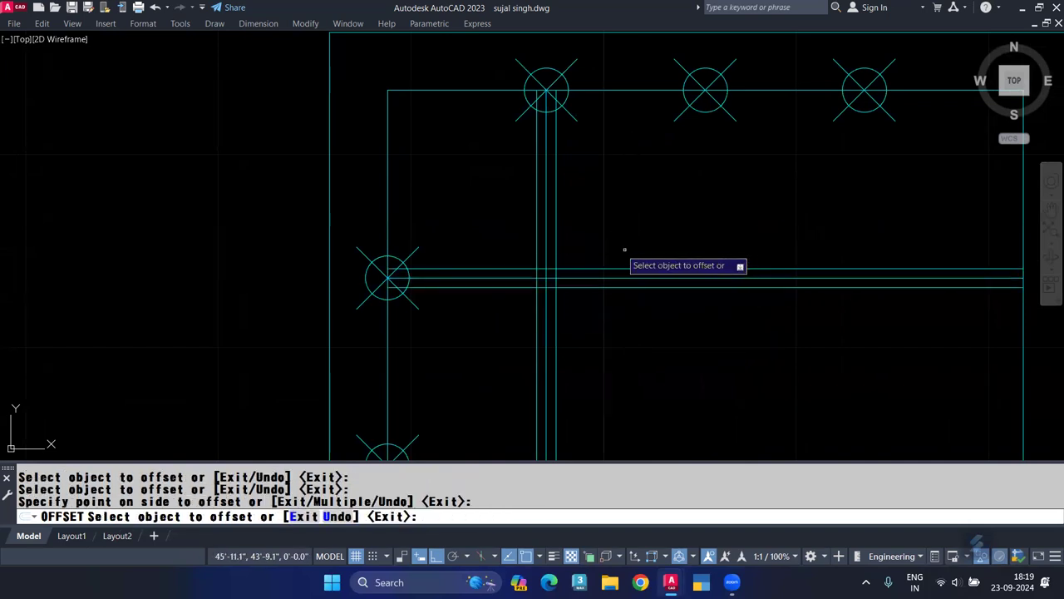
{"action": "key", "text": "Return"}
Erase the two original guide lines, leaving the paired bars.
{"action": "scroll", "coordinate": [547, 266], "scroll_direction": "up", "scroll_amount": 3}
{"action": "left_click", "coordinate": [555, 267]}
{"action": "left_click", "coordinate": [589, 247]}
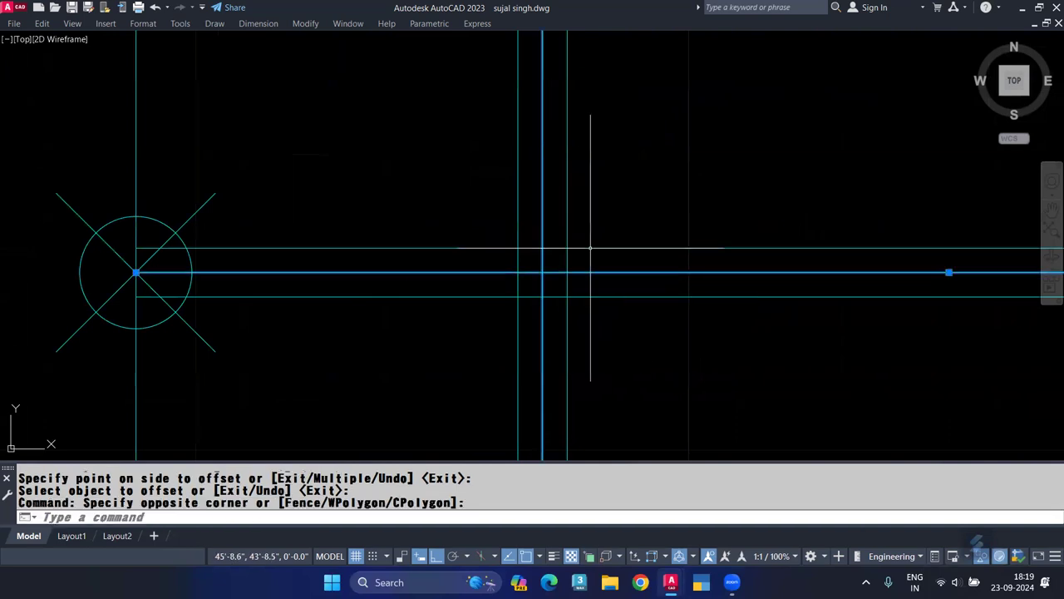
{"action": "key", "text": "Delete"}
{"action": "scroll", "coordinate": [611, 180], "scroll_direction": "down", "scroll_amount": 2}
{"action": "scroll", "coordinate": [566, 244], "scroll_direction": "down", "scroll_amount": 1}
{"action": "scroll", "coordinate": [567, 243], "scroll_direction": "down", "scroll_amount": 4}
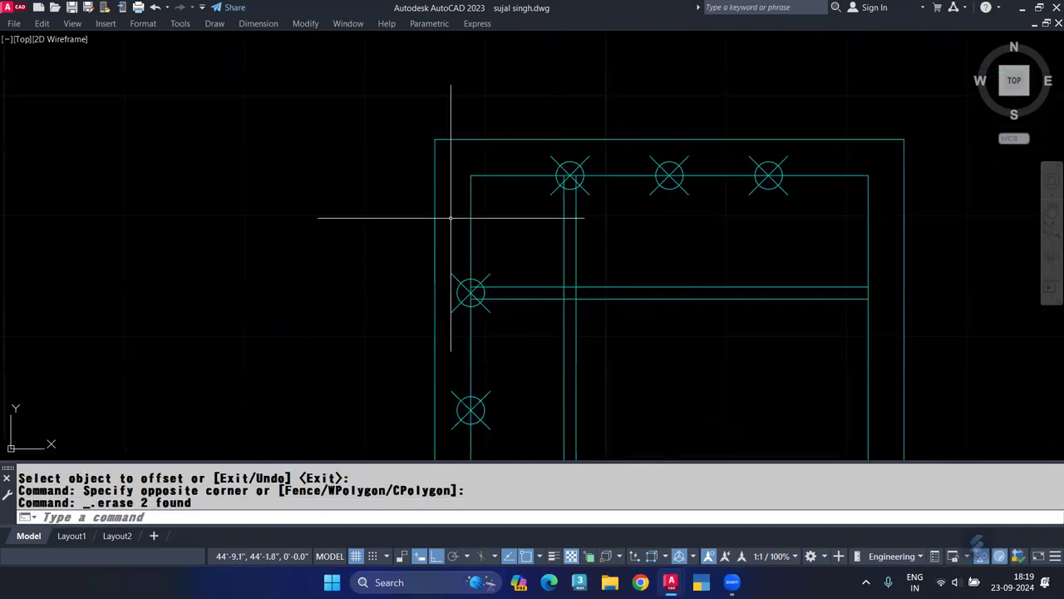
{"action": "scroll", "coordinate": [479, 178], "scroll_direction": "up", "scroll_amount": 2}
Draw a rectangle in the top-left panel from the inner frame corner to the bar intersection.
{"action": "type", "text": "rec"}
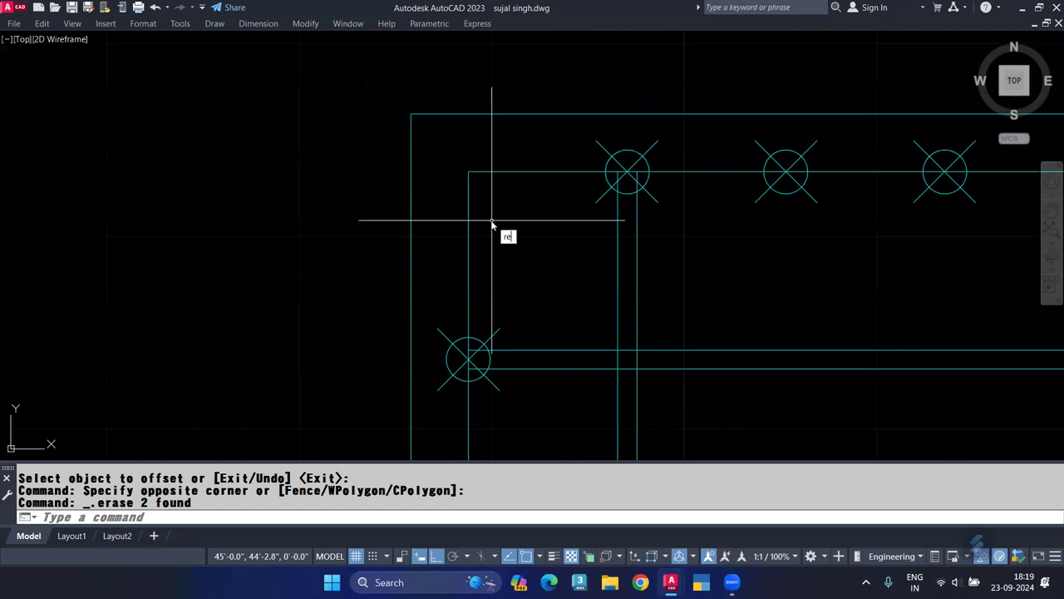
{"action": "key", "text": "Return"}
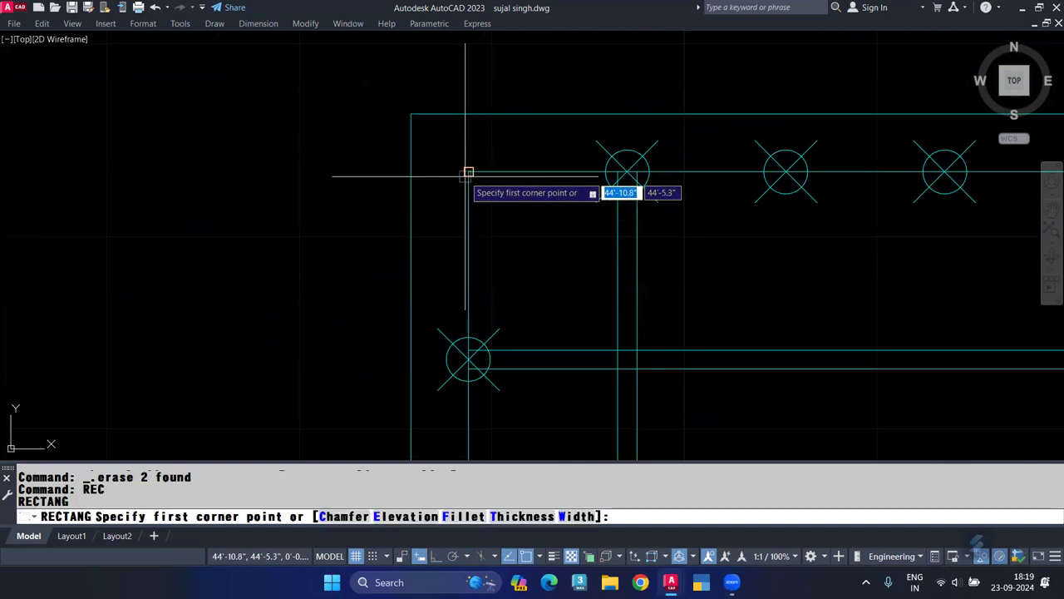
{"action": "left_click", "coordinate": [468, 172]}
{"action": "left_click", "coordinate": [618, 350]}
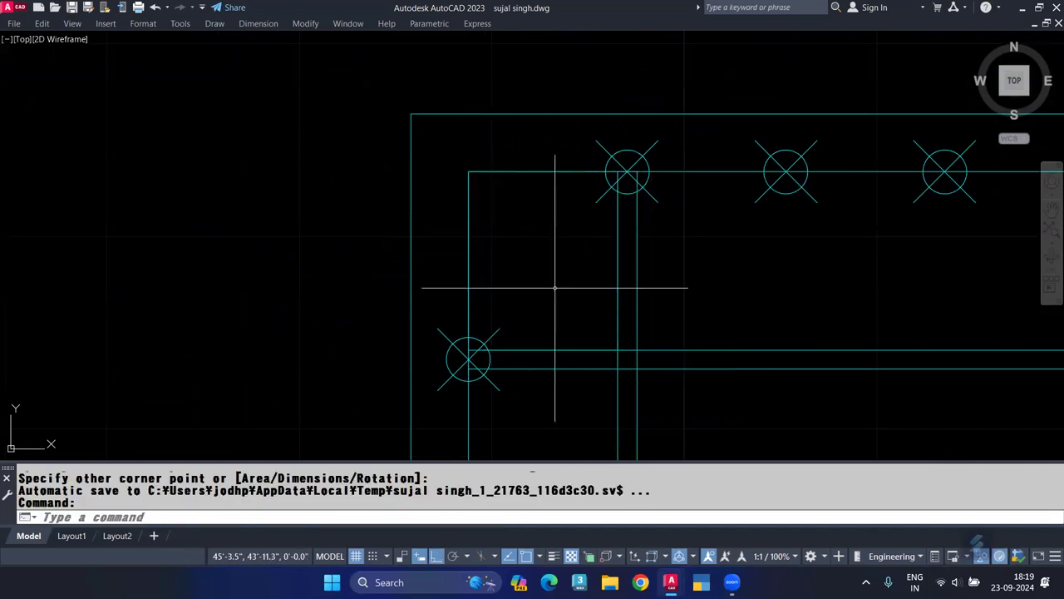
Copy the top-left rectangle to the second and third top division points.
{"action": "left_click", "coordinate": [557, 172]}
{"action": "type", "text": "co"}
{"action": "key", "text": "Return"}
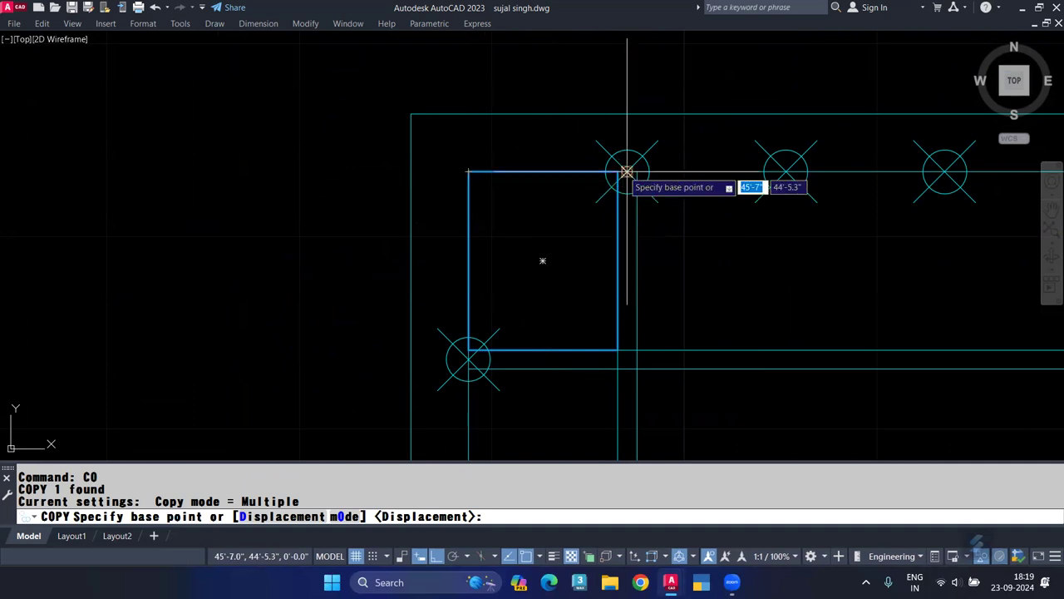
{"action": "left_click", "coordinate": [627, 172]}
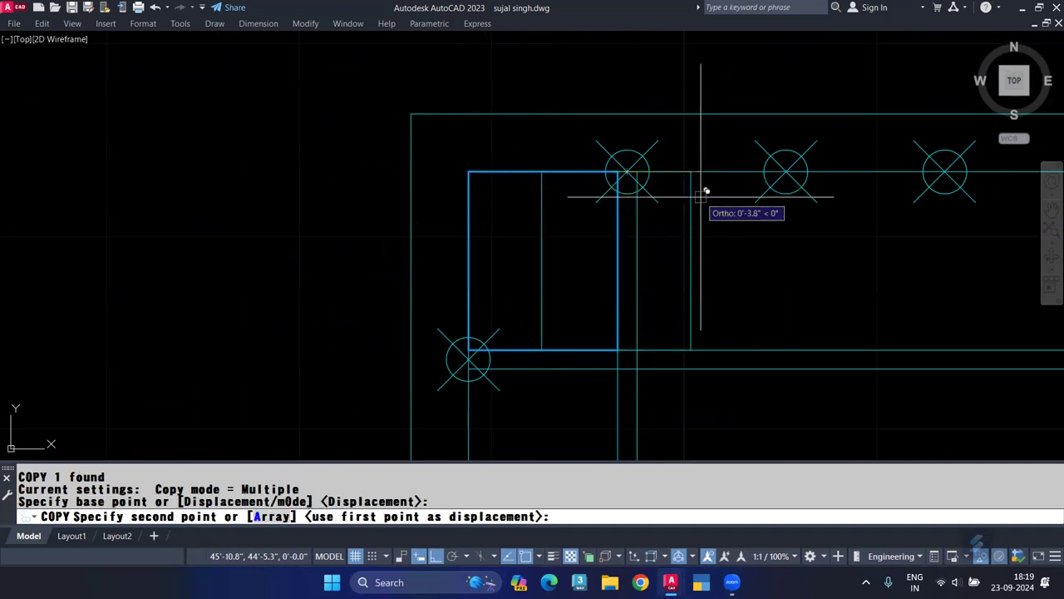
{"action": "left_click", "coordinate": [786, 172]}
{"action": "middle_click_drag", "start_coordinate": [922, 186], "coordinate": [713, 158]}
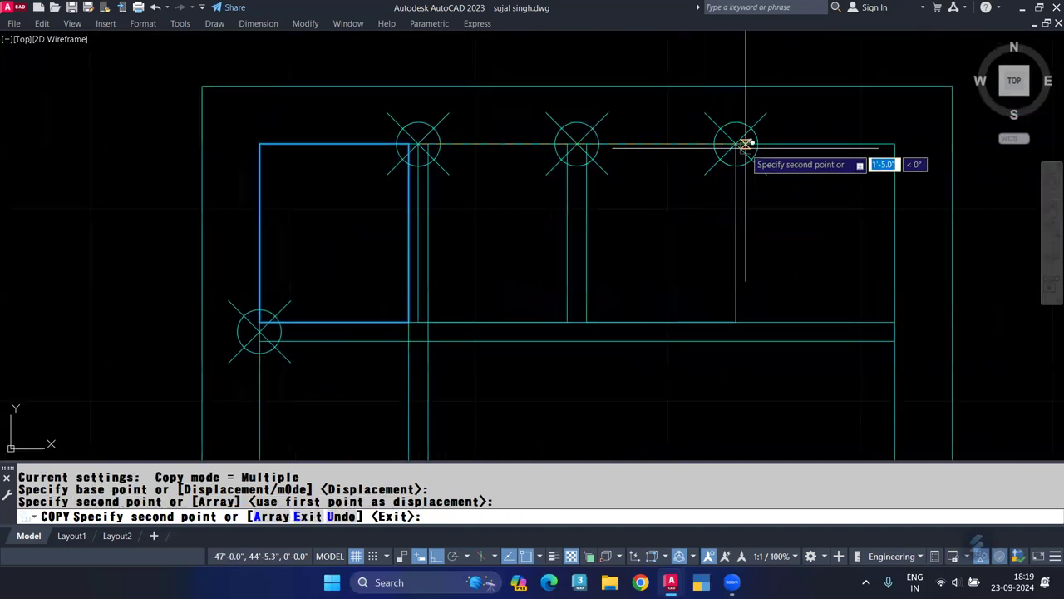
{"action": "left_click", "coordinate": [736, 144]}
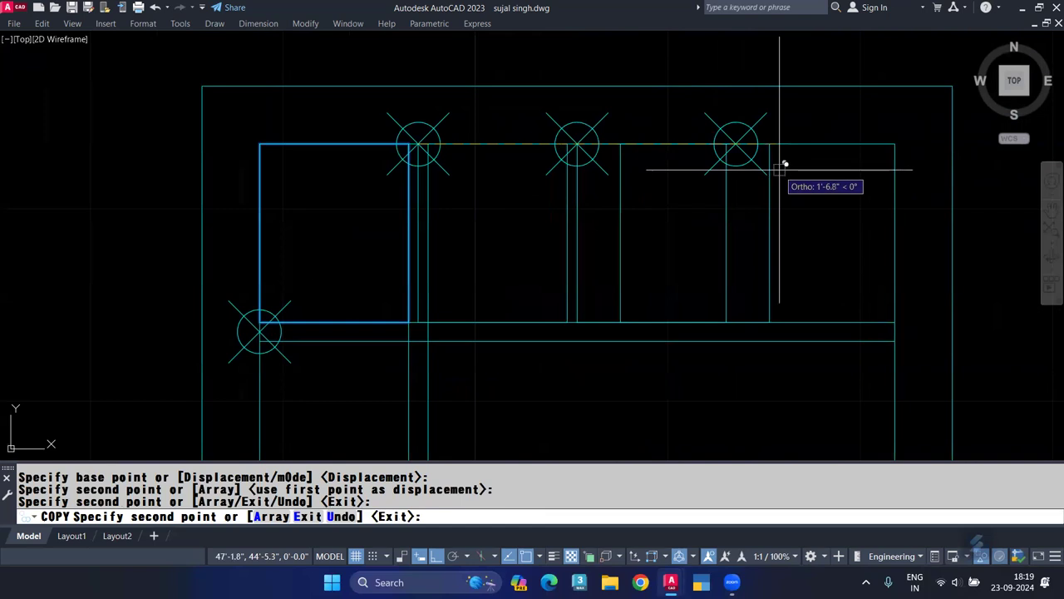
{"action": "key", "text": "Return"}
Copy the middle rectangle over to the third division point, then check a pane rectangle.
{"action": "left_click", "coordinate": [728, 219]}
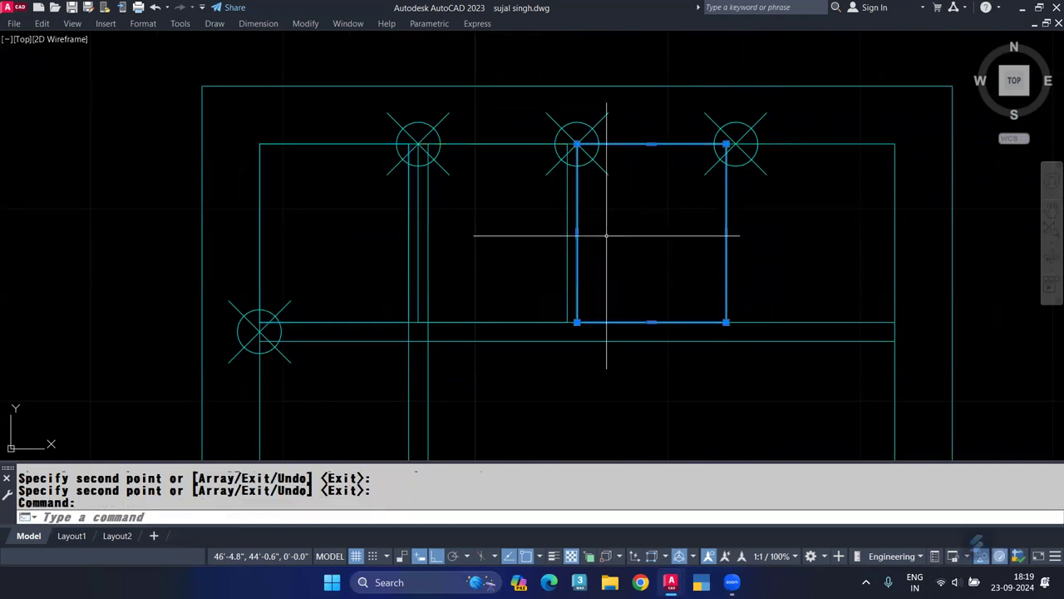
{"action": "type", "text": "co"}
{"action": "key", "text": "Return"}
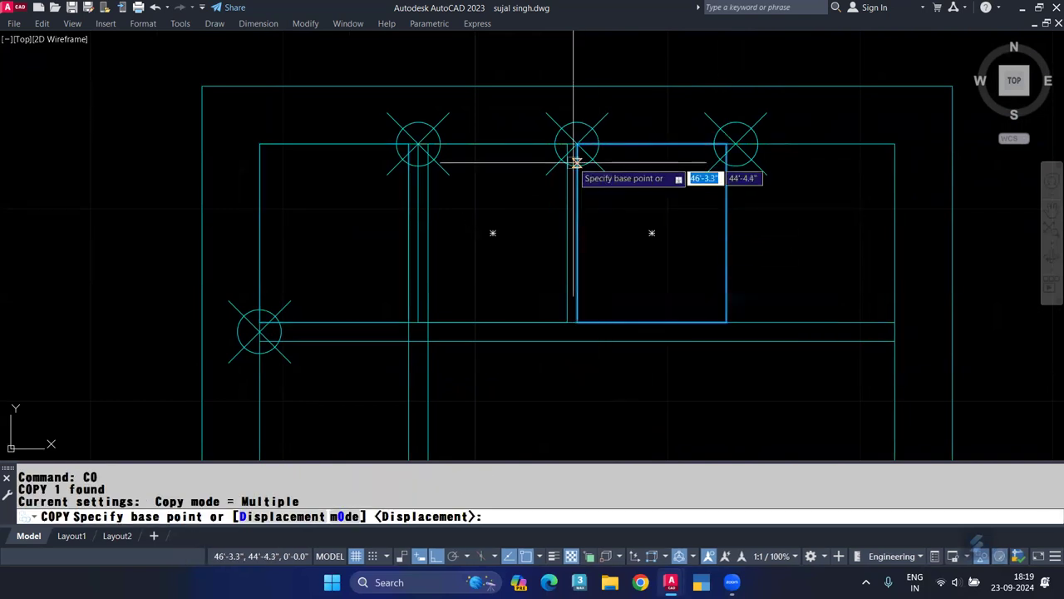
{"action": "scroll", "coordinate": [575, 143], "scroll_direction": "up", "scroll_amount": 2}
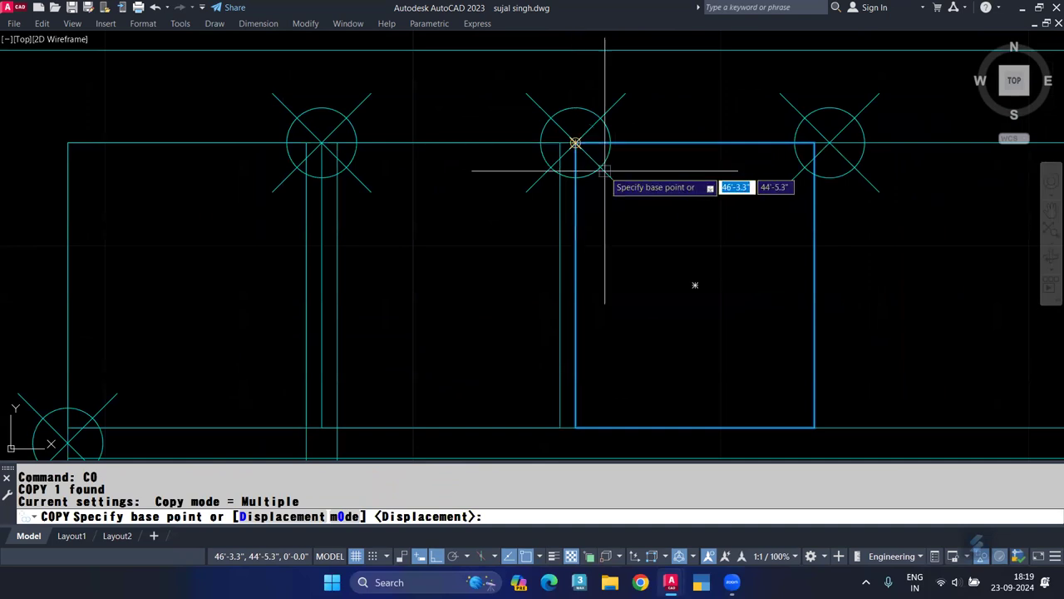
{"action": "left_click", "coordinate": [575, 143]}
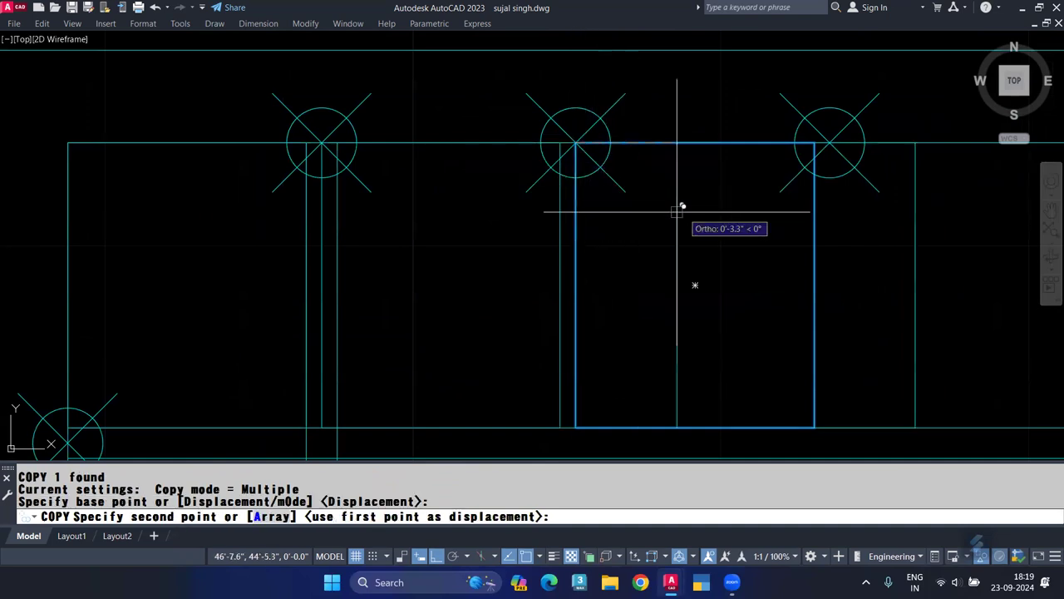
{"action": "left_click", "coordinate": [830, 143]}
{"action": "key", "text": "Return"}
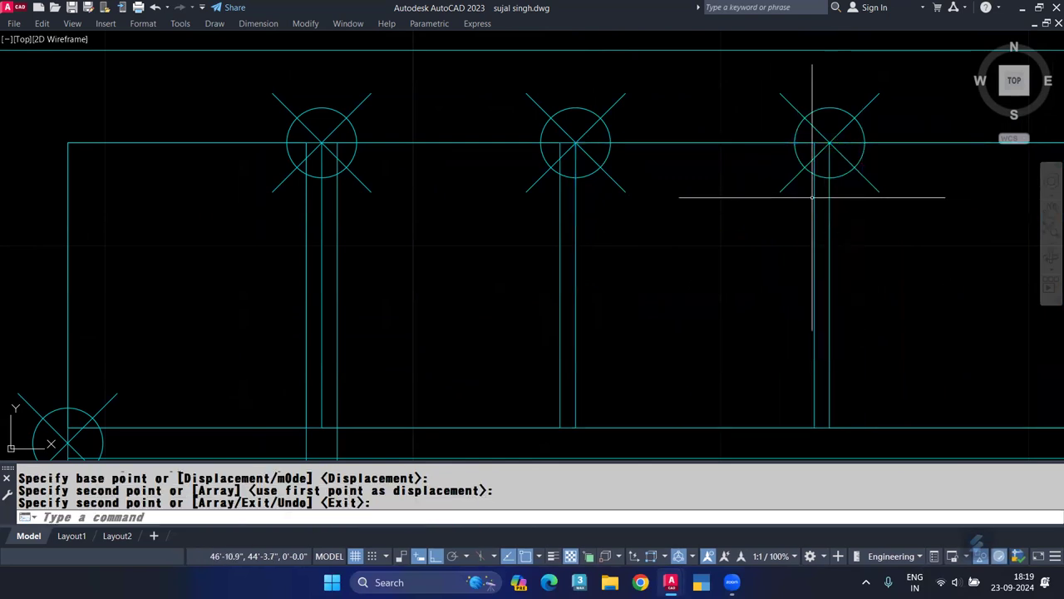
{"action": "scroll", "coordinate": [808, 191], "scroll_direction": "down", "scroll_amount": 2}
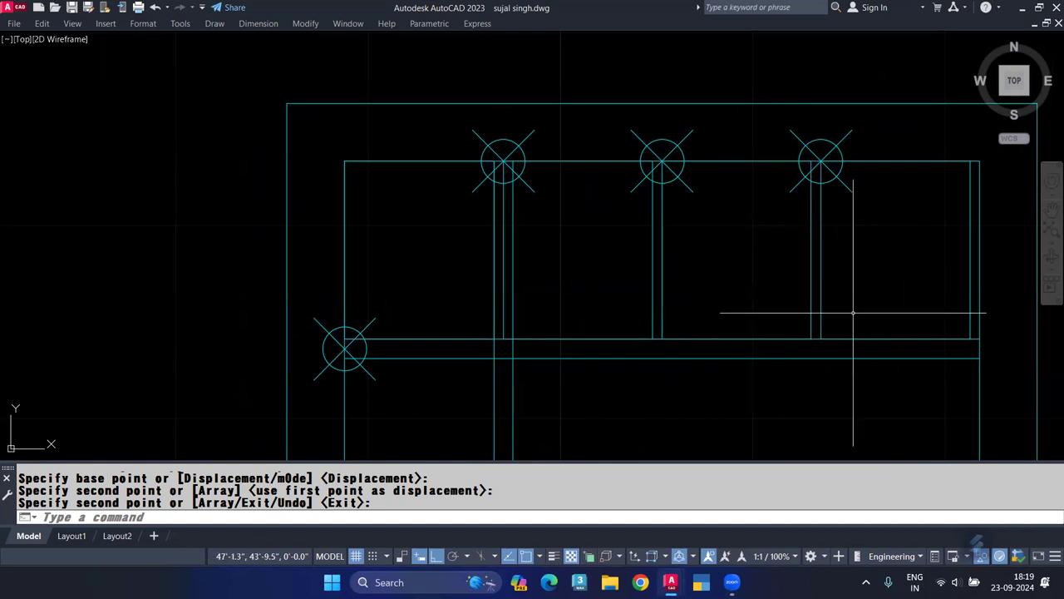
{"action": "left_click", "coordinate": [504, 220]}
{"action": "key", "text": "Escape"}
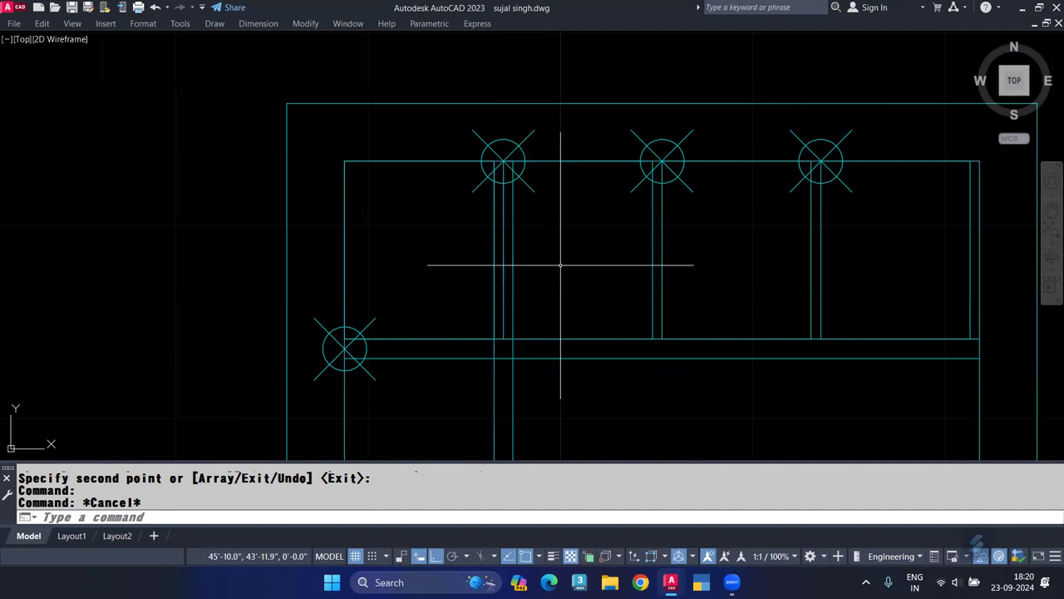
Undo the last two copies of the column lines.
{"action": "key", "text": "ctrl+z"}
{"action": "key", "text": "ctrl+z"}
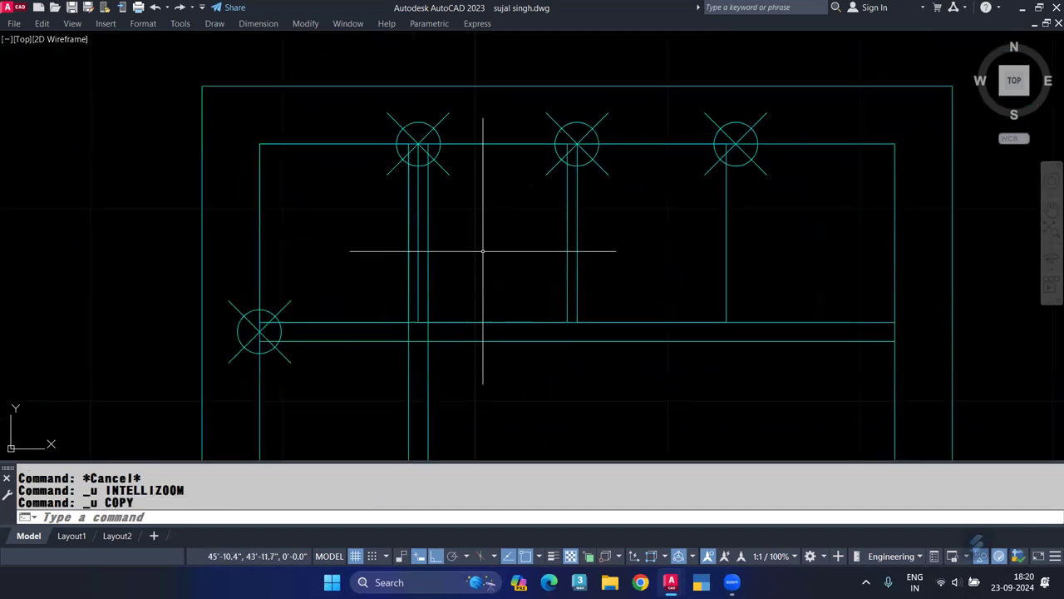
{"action": "key", "text": "ctrl+z"}
{"action": "middle_click_drag", "start_coordinate": [614, 261], "coordinate": [542, 191]}
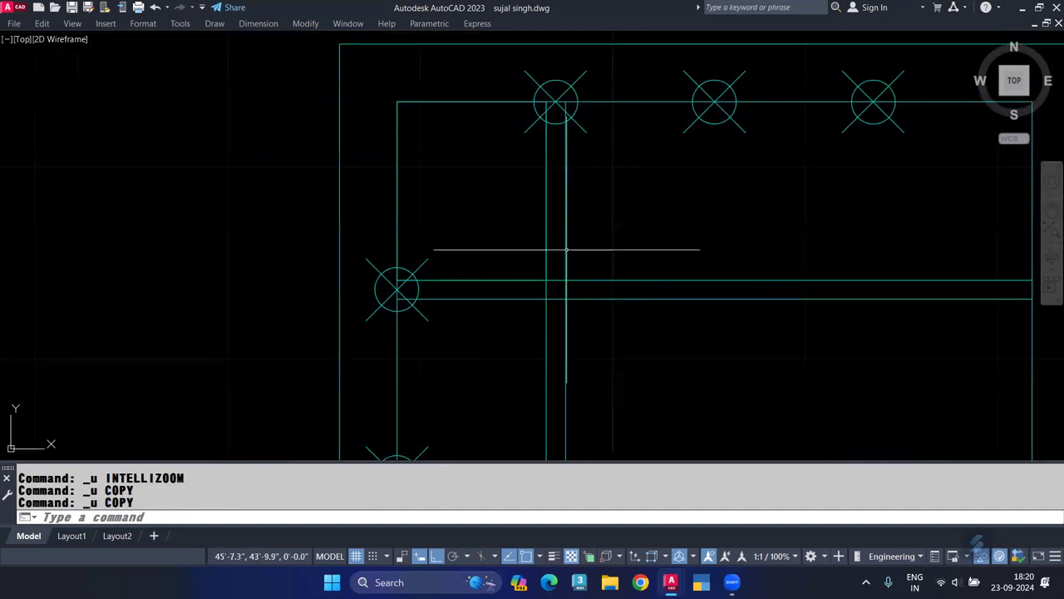
Copy the rectangle from its corner to the next column.
{"action": "type", "text": "co"}
{"action": "key", "text": "Return"}
{"action": "middle_click_drag", "start_coordinate": [610, 191], "coordinate": [596, 264]}
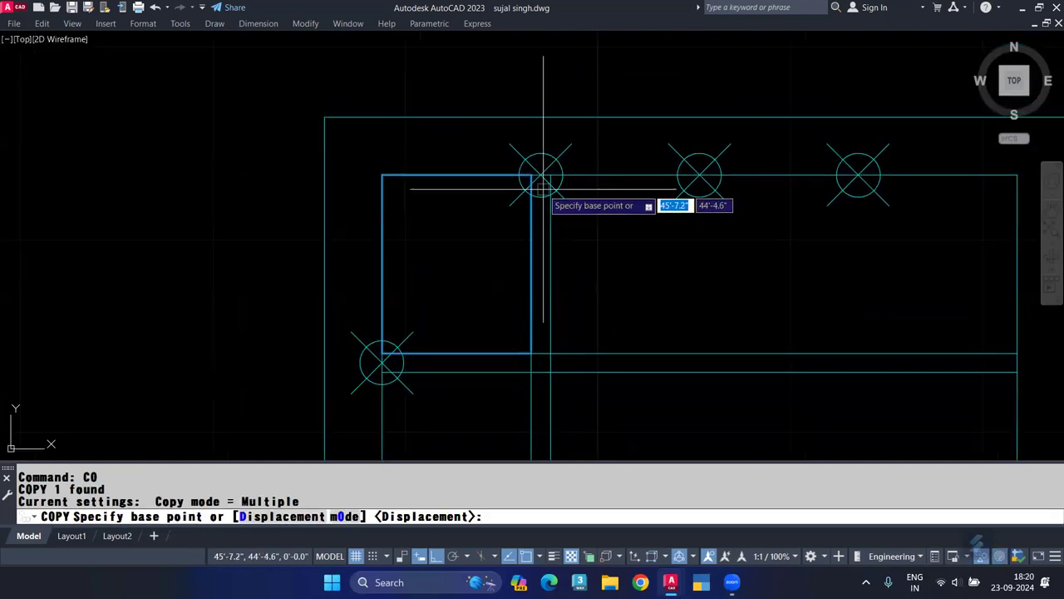
{"action": "scroll", "coordinate": [544, 190], "scroll_direction": "up", "scroll_amount": 2}
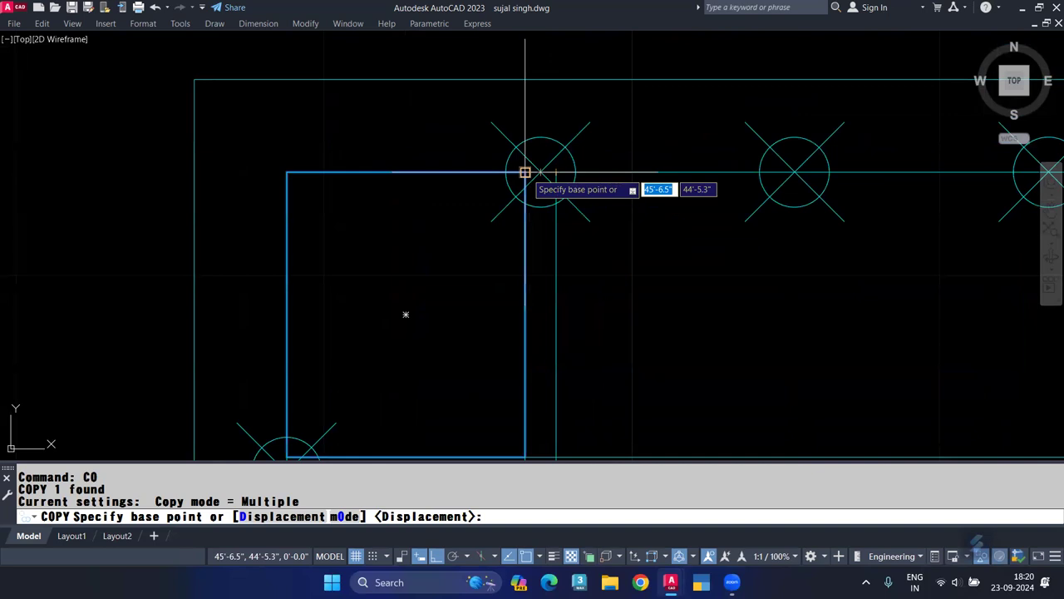
{"action": "left_click", "coordinate": [287, 172]}
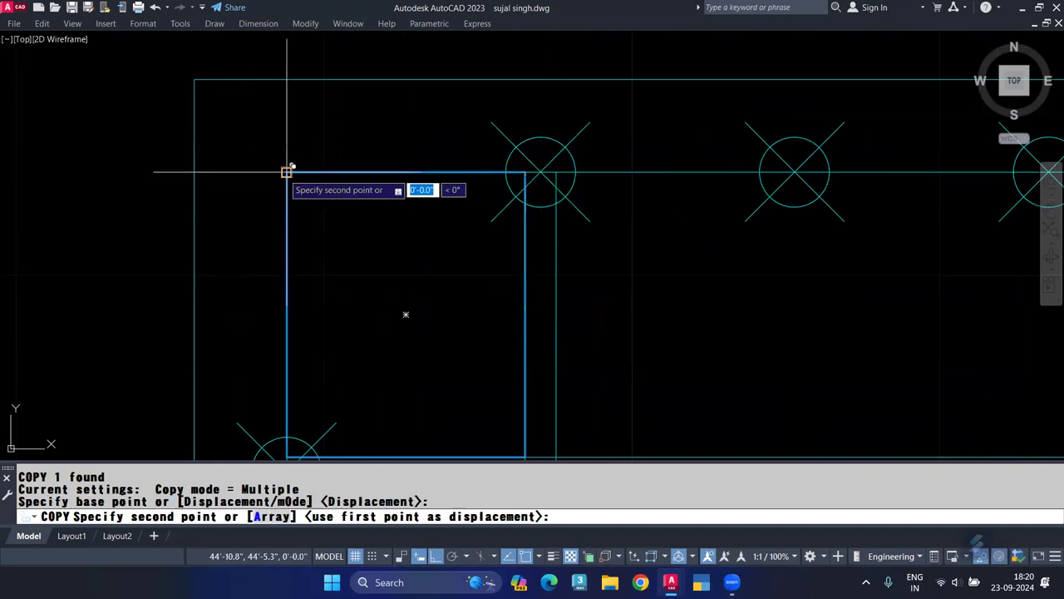
{"action": "left_click", "coordinate": [555, 172]}
{"action": "middle_click_drag", "start_coordinate": [821, 246], "coordinate": [675, 226]}
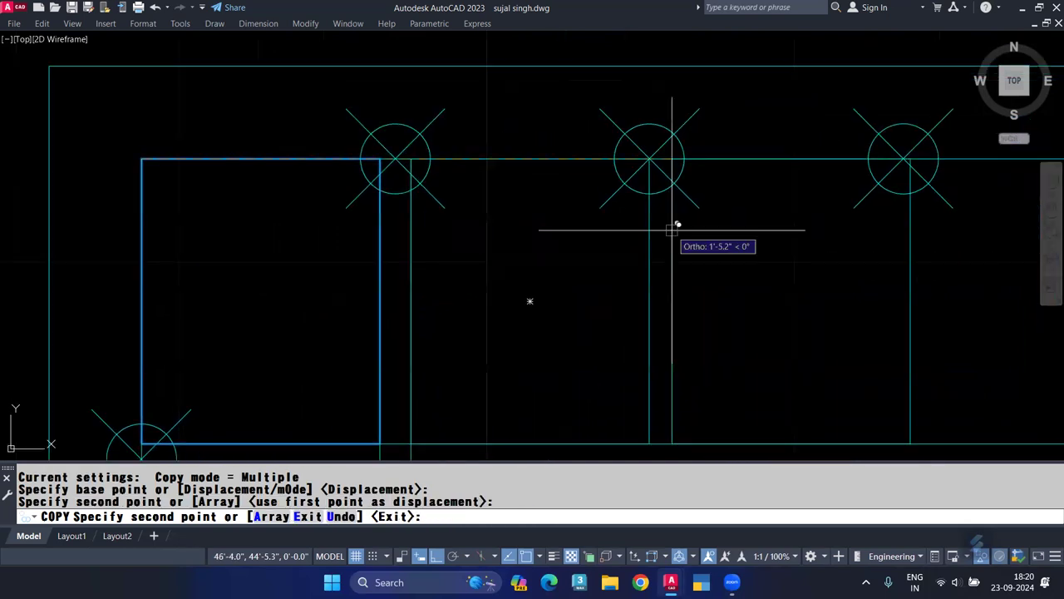
{"action": "key", "text": "Return"}
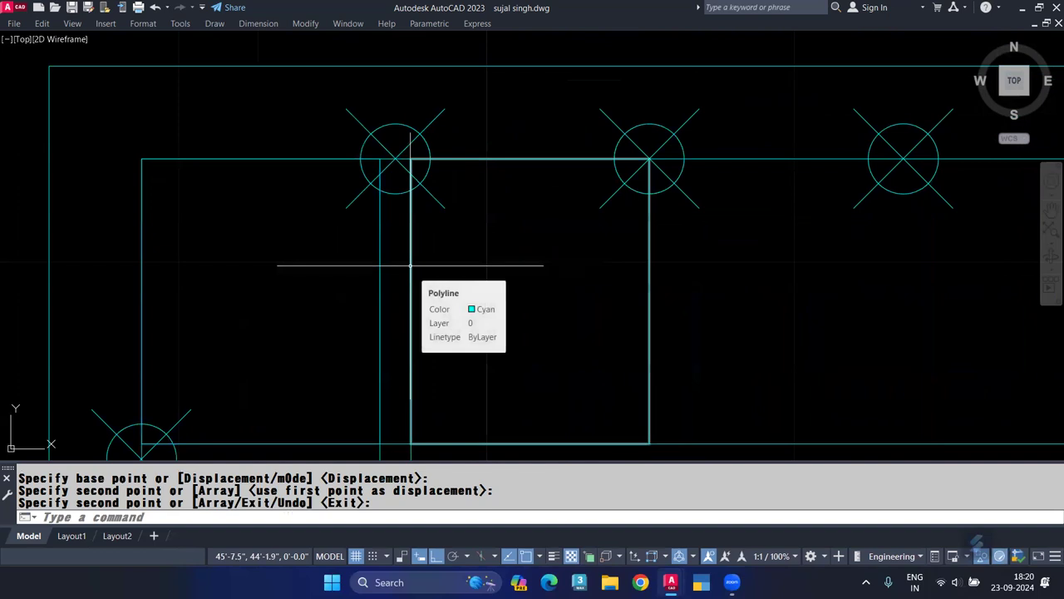
Undo the rectangle copy and cancel the empty selection window.
{"action": "key", "text": "ctrl+z"}
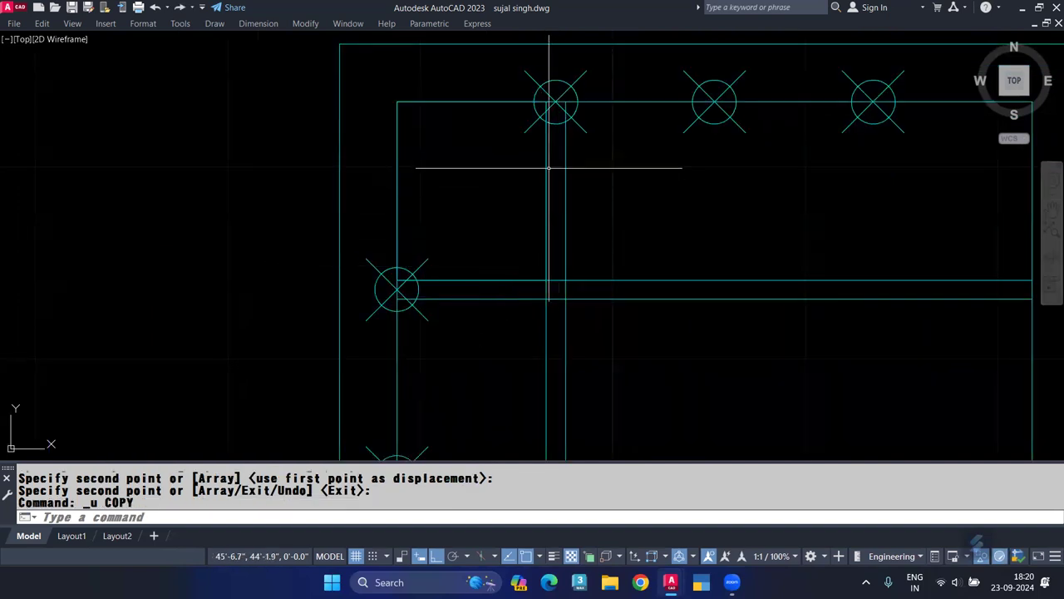
{"action": "left_click", "coordinate": [548, 168]}
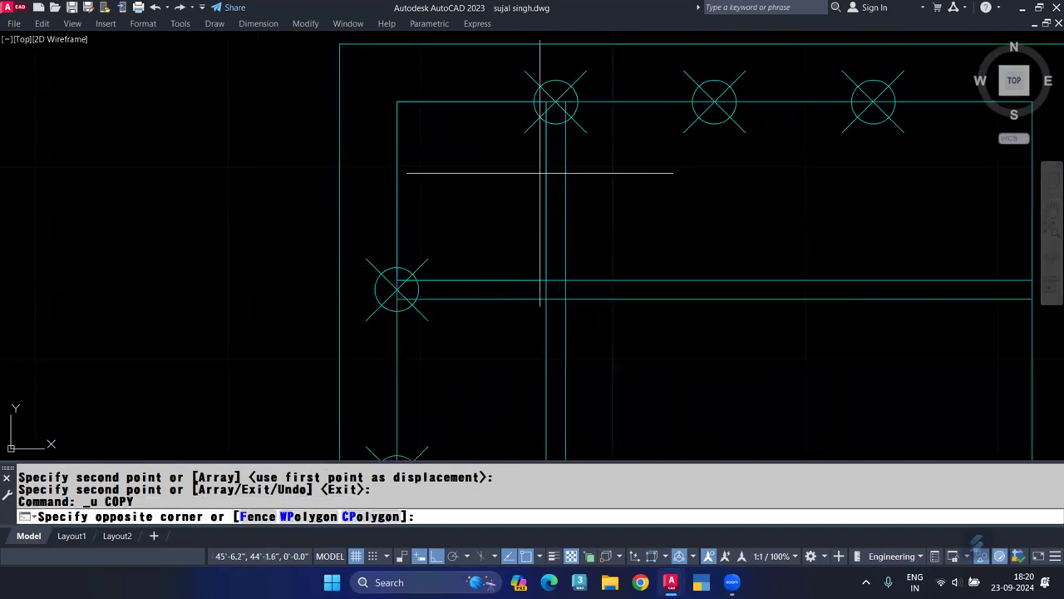
{"action": "left_click", "coordinate": [521, 214]}
{"action": "key", "text": "Escape"}
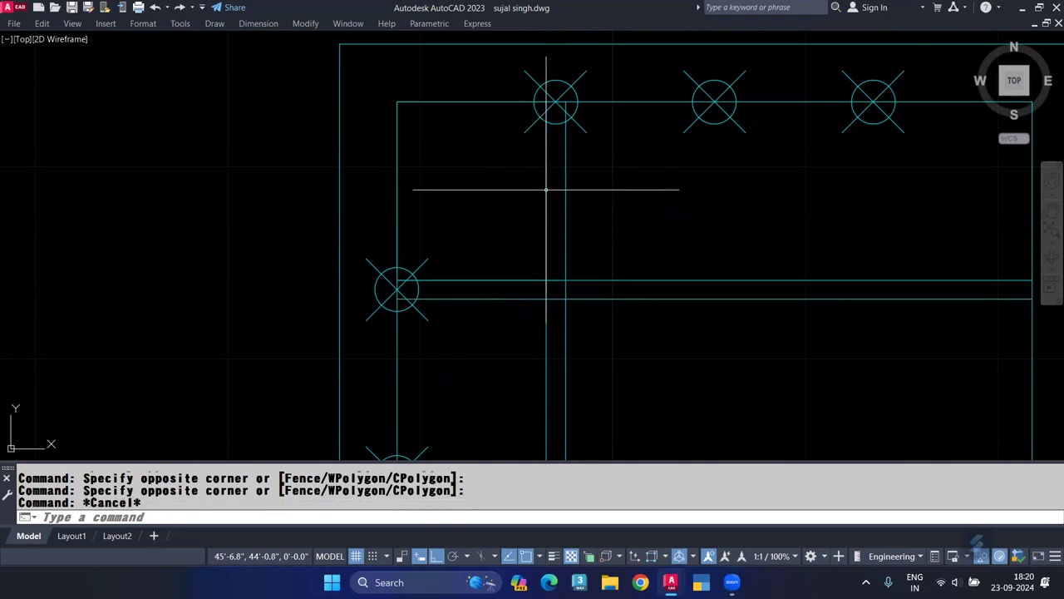
Erase the loose horizontal and vertical line pairs.
{"action": "left_click", "coordinate": [668, 262]}
{"action": "left_click", "coordinate": [629, 347]}
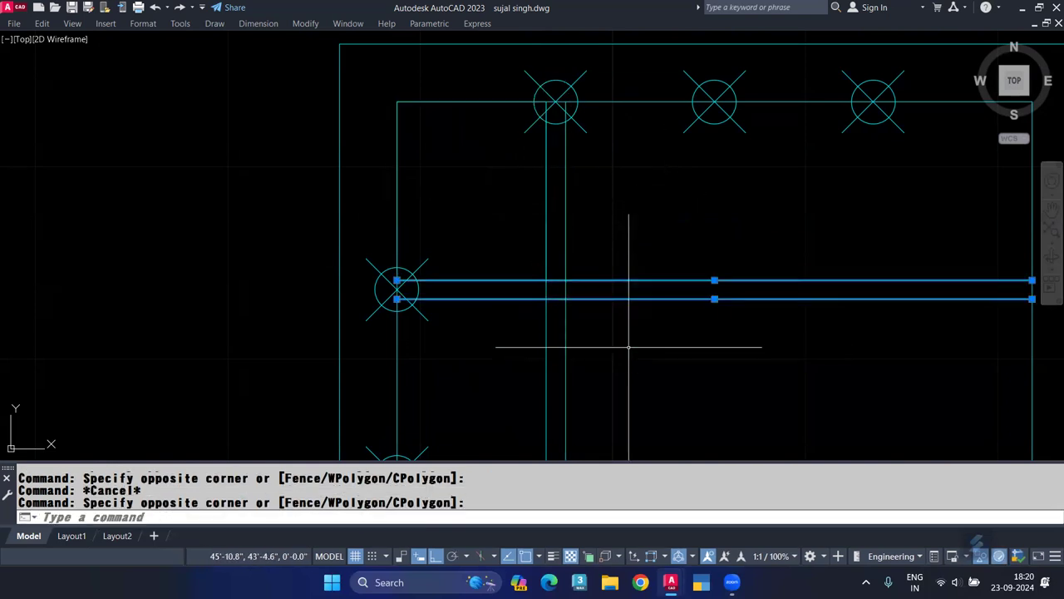
{"action": "key", "text": "Delete"}
{"action": "left_click", "coordinate": [594, 333]}
{"action": "left_click", "coordinate": [492, 397]}
{"action": "key", "text": "Delete"}
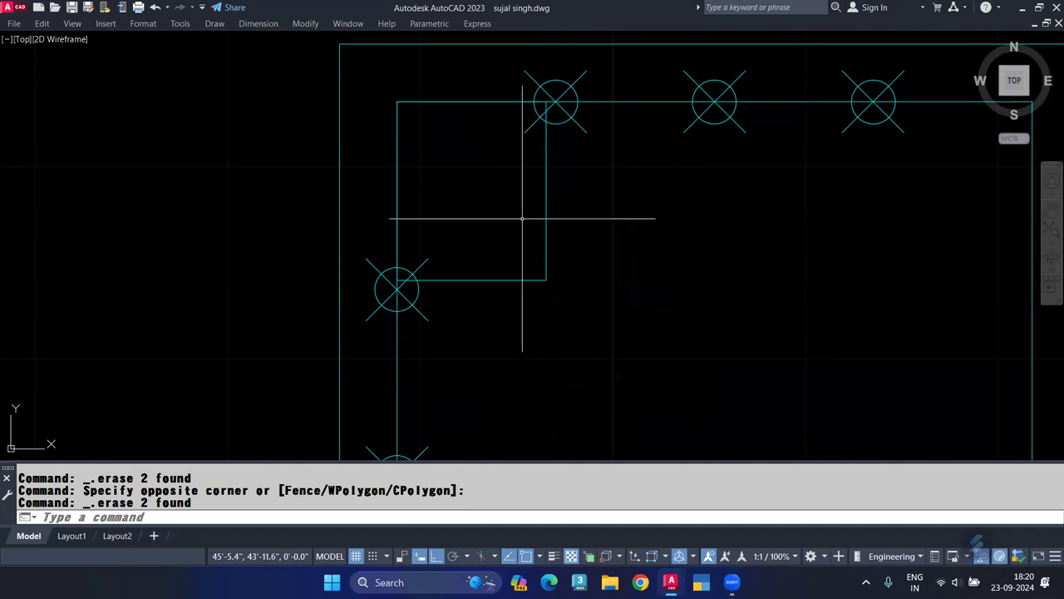
{"action": "middle_click_drag", "start_coordinate": [522, 218], "coordinate": [524, 240]}
Mirror the rectangular outline about its right edge, keeping the original, then cancel the repeat mirror.
{"action": "left_click", "coordinate": [607, 218]}
{"action": "left_click", "coordinate": [508, 251]}
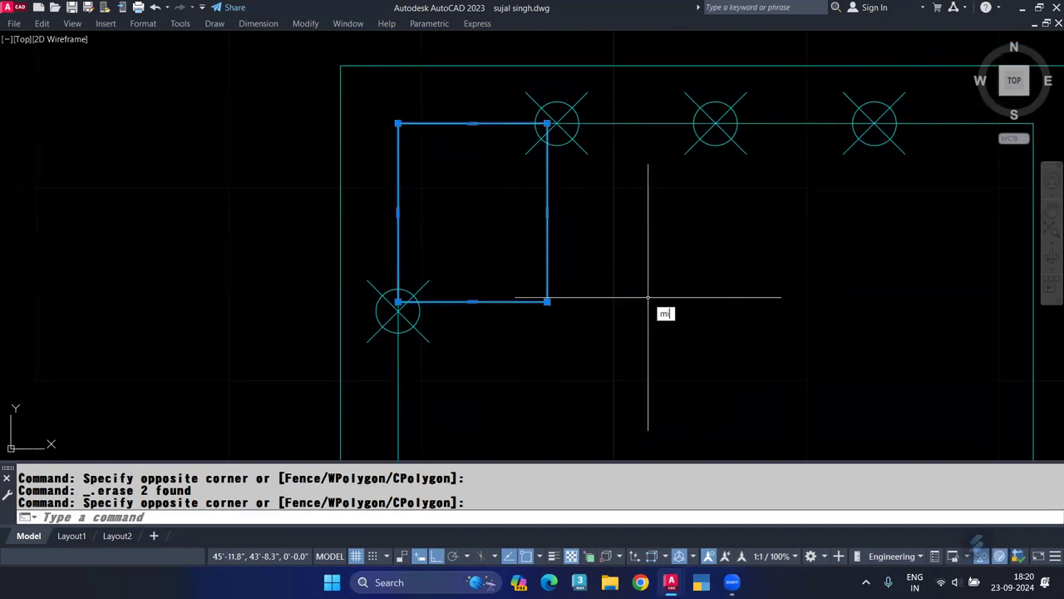
{"action": "key", "text": "Return"}
{"action": "left_click", "coordinate": [556, 226]}
{"action": "key", "text": "Return"}
{"action": "left_click", "coordinate": [594, 199]}
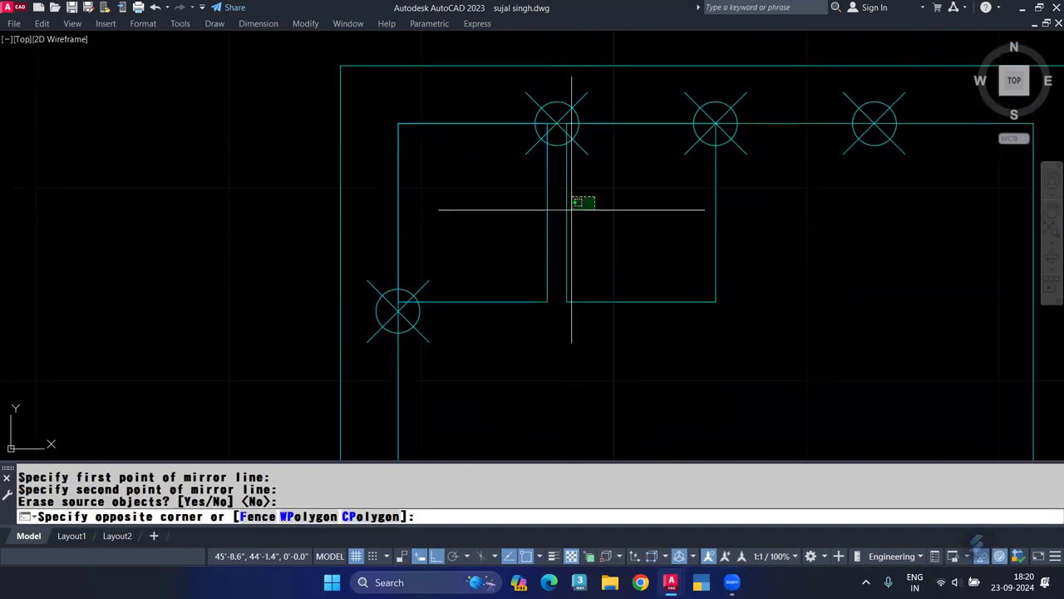
{"action": "left_click", "coordinate": [541, 212]}
{"action": "key", "text": "Return"}
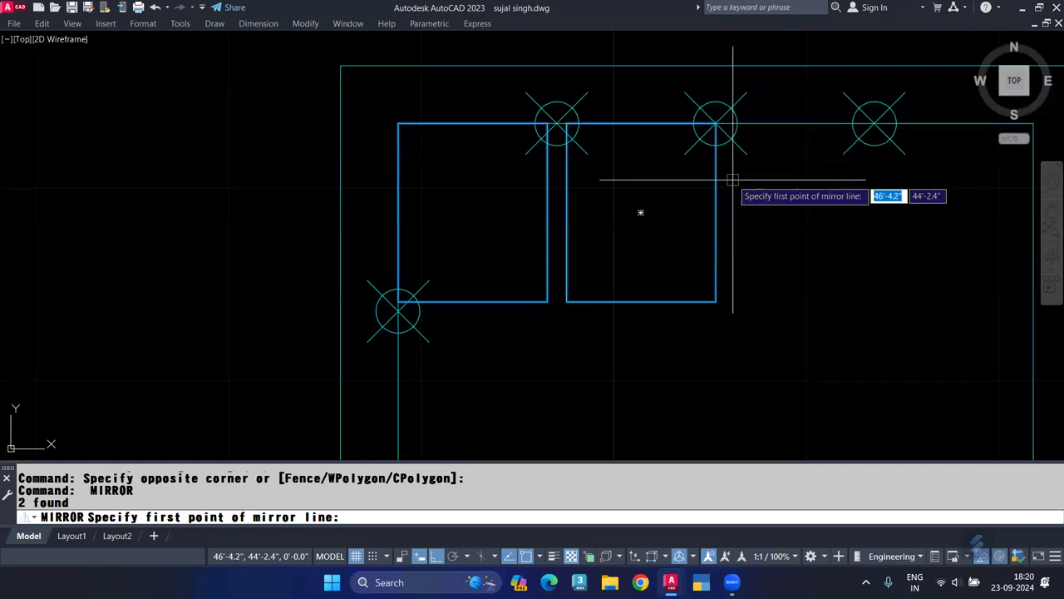
{"action": "key", "text": "F1"}
{"action": "key", "text": "Escape"}
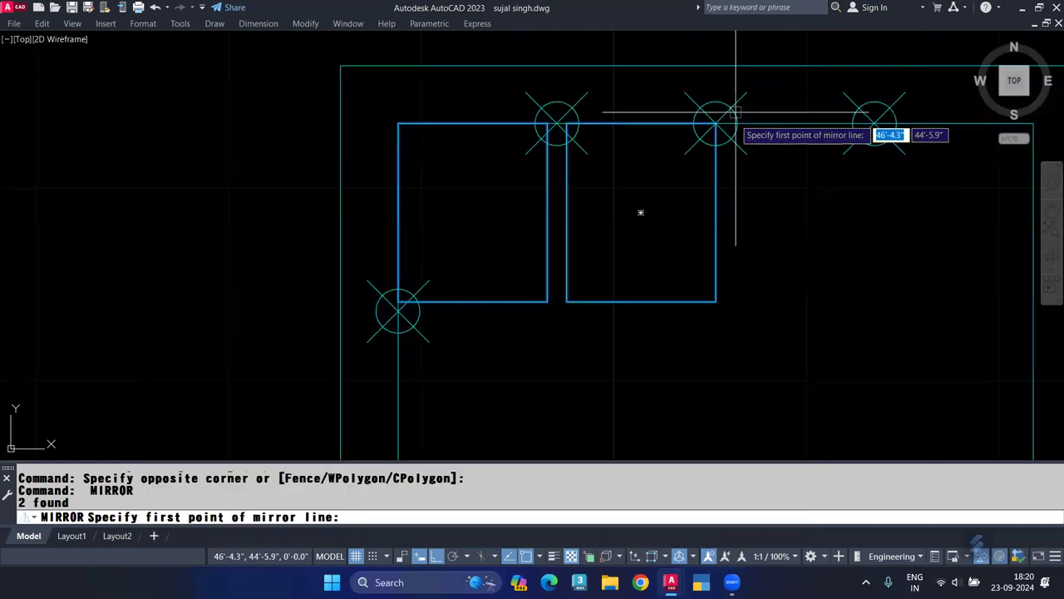
{"action": "key", "text": "Escape"}
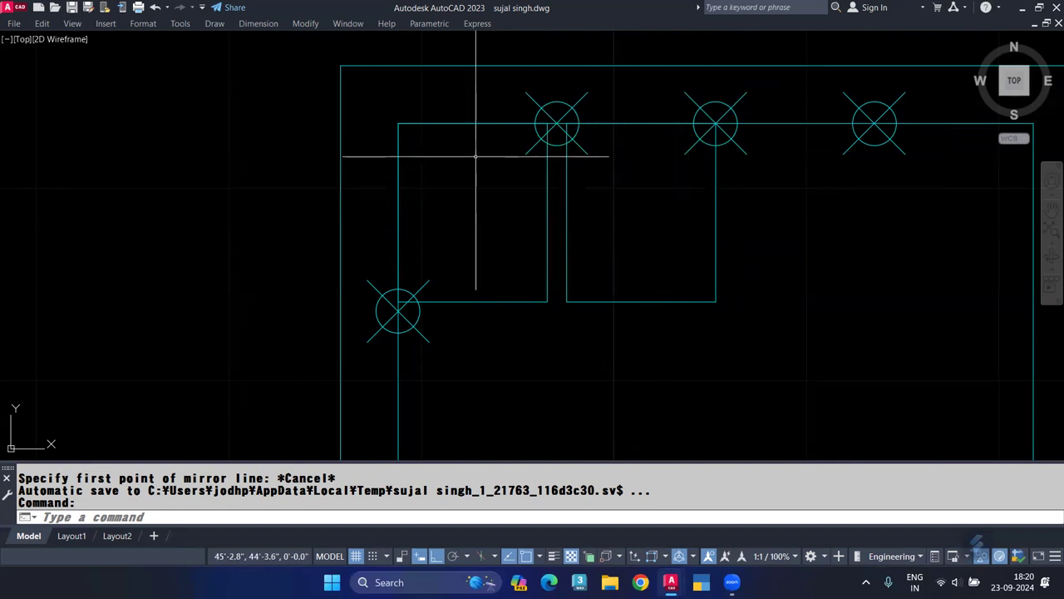
Measure the distance from the rectangle corner to the next column with DIST.
{"action": "type", "text": "di"}
{"action": "key", "text": "Return"}
{"action": "left_click", "coordinate": [398, 123]}
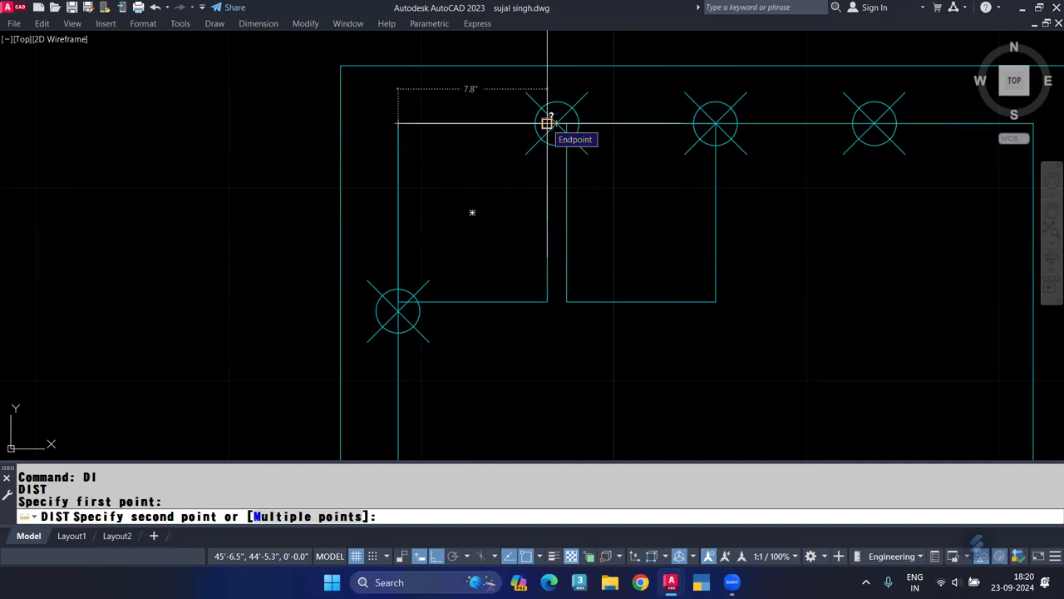
{"action": "left_click", "coordinate": [547, 123]}
{"action": "key", "text": "Return"}
{"action": "left_click", "coordinate": [567, 123]}
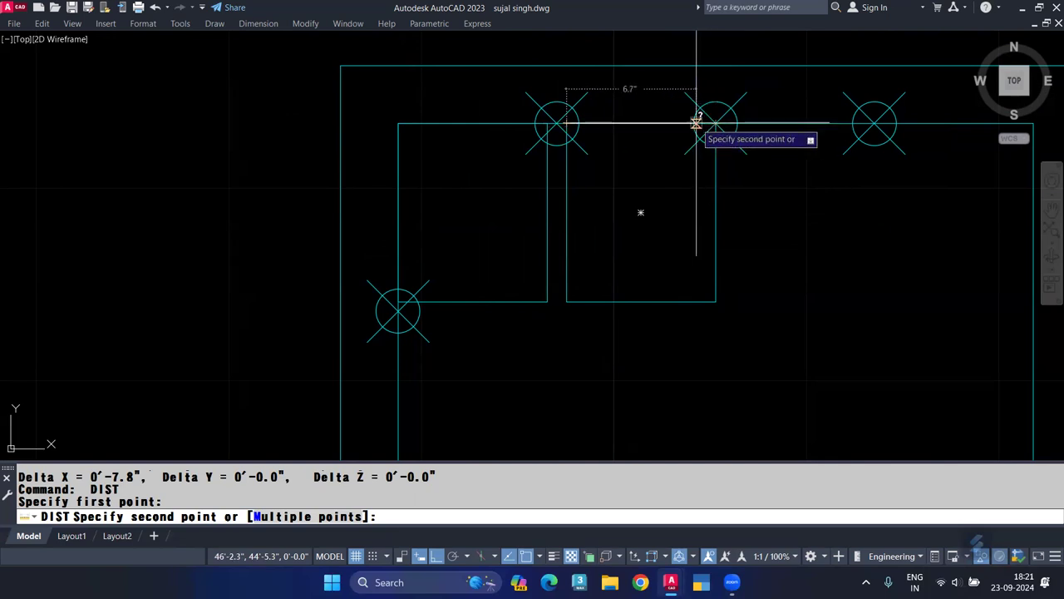
{"action": "scroll", "coordinate": [697, 123], "scroll_direction": "up", "scroll_amount": 2}
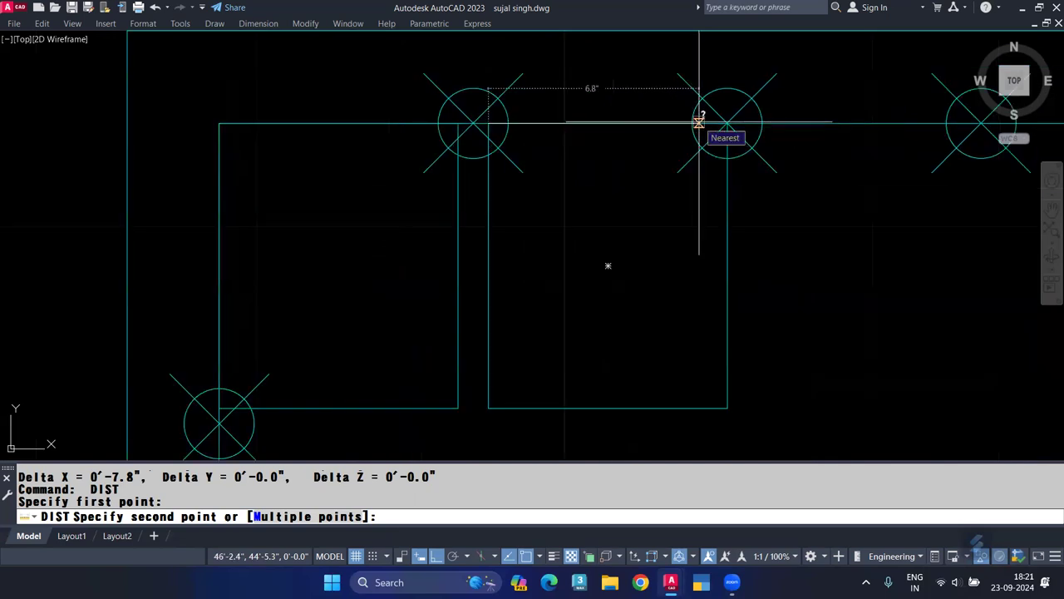
{"action": "key", "text": "Escape"}
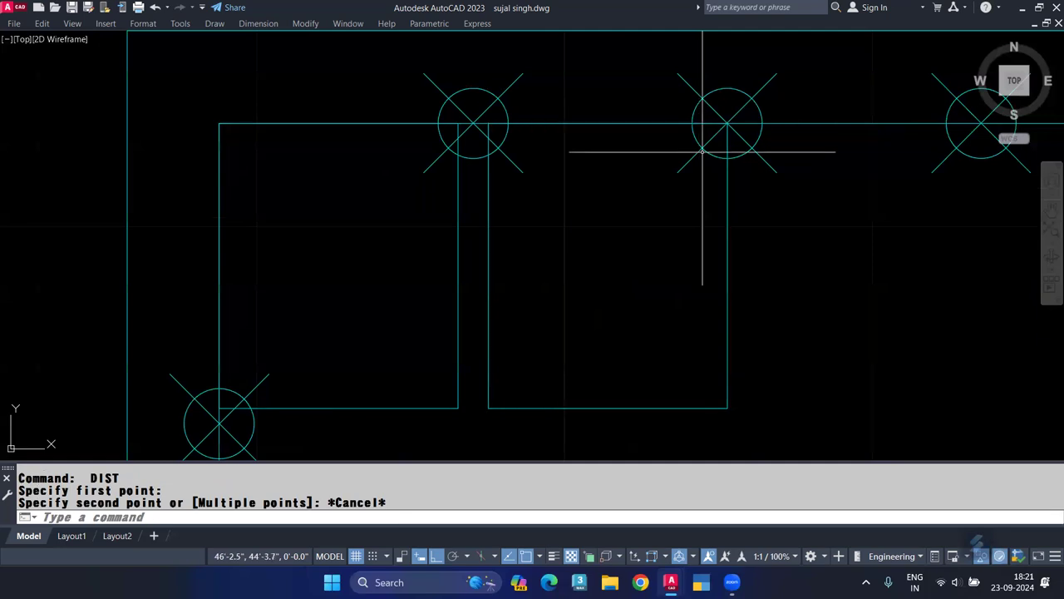
Undo the mirror and line erasures, restoring the line pairs, and delete a stray object.
{"action": "middle_click_drag", "start_coordinate": [697, 287], "coordinate": [697, 239]}
{"action": "key", "text": "Escape"}
{"action": "left_click", "coordinate": [781, 218]}
{"action": "key", "text": "Escape"}
{"action": "key", "text": "ctrl+z"}
{"action": "key", "text": "ctrl+z"}
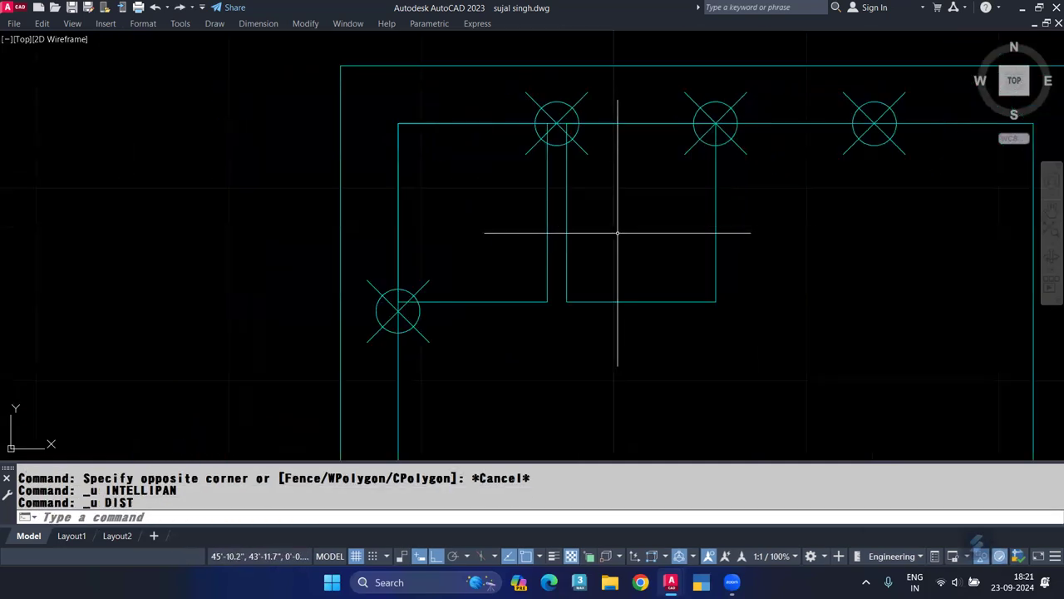
{"action": "key", "text": "ctrl+z"}
{"action": "key", "text": "ctrl+z"}
{"action": "key", "text": "ctrl+z"}
{"action": "key", "text": "ctrl+z"}
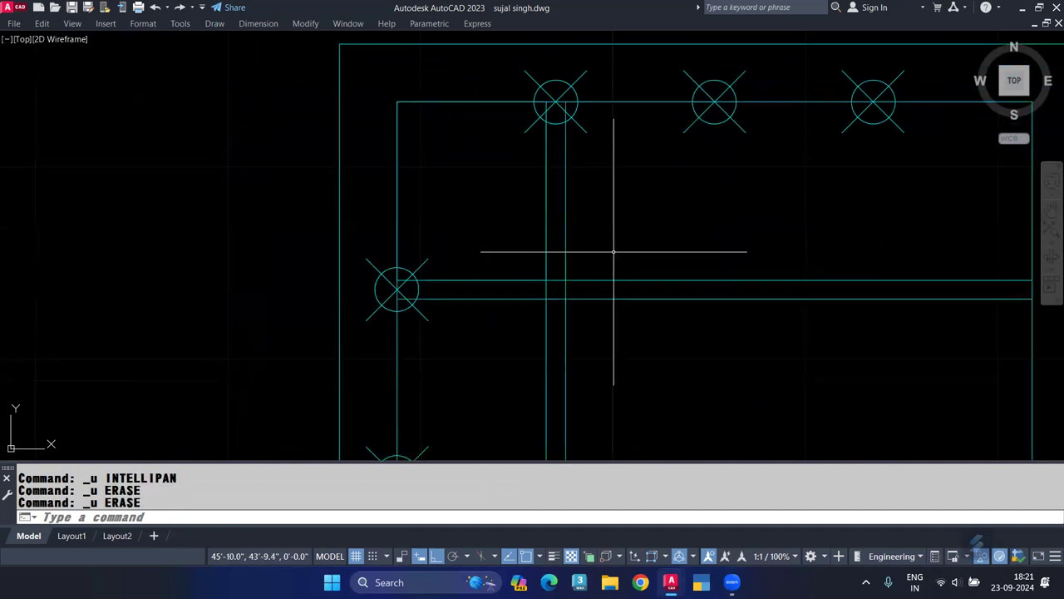
{"action": "left_click", "coordinate": [546, 249]}
{"action": "key", "text": "Delete"}
Select the vertical column line pair and start copying it from the first top column.
{"action": "left_click", "coordinate": [610, 200]}
{"action": "left_click", "coordinate": [512, 214]}
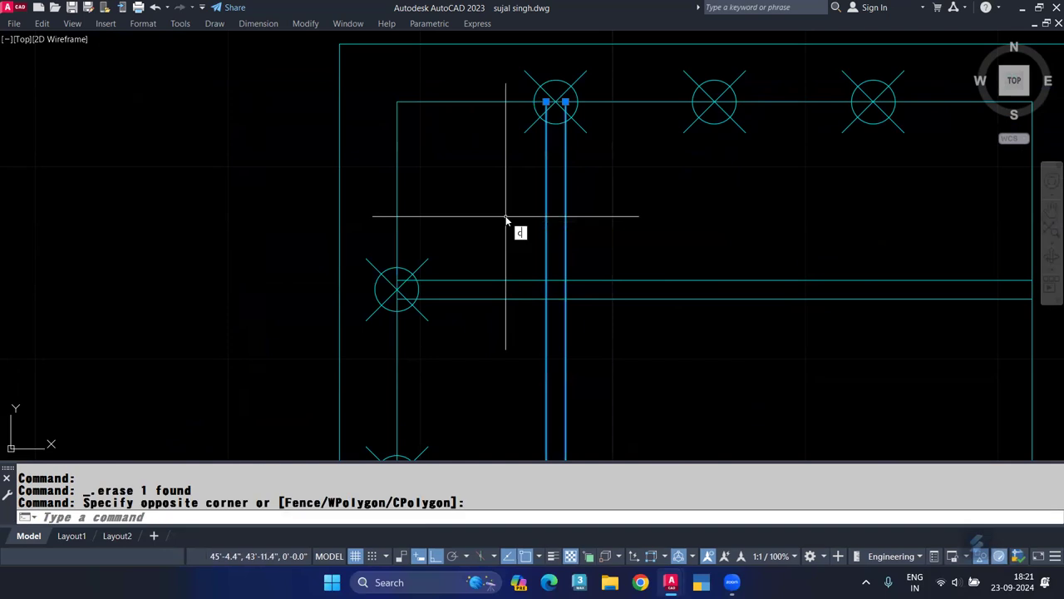
{"action": "type", "text": "o"}
{"action": "key", "text": "Return"}
{"action": "left_click", "coordinate": [556, 102]}
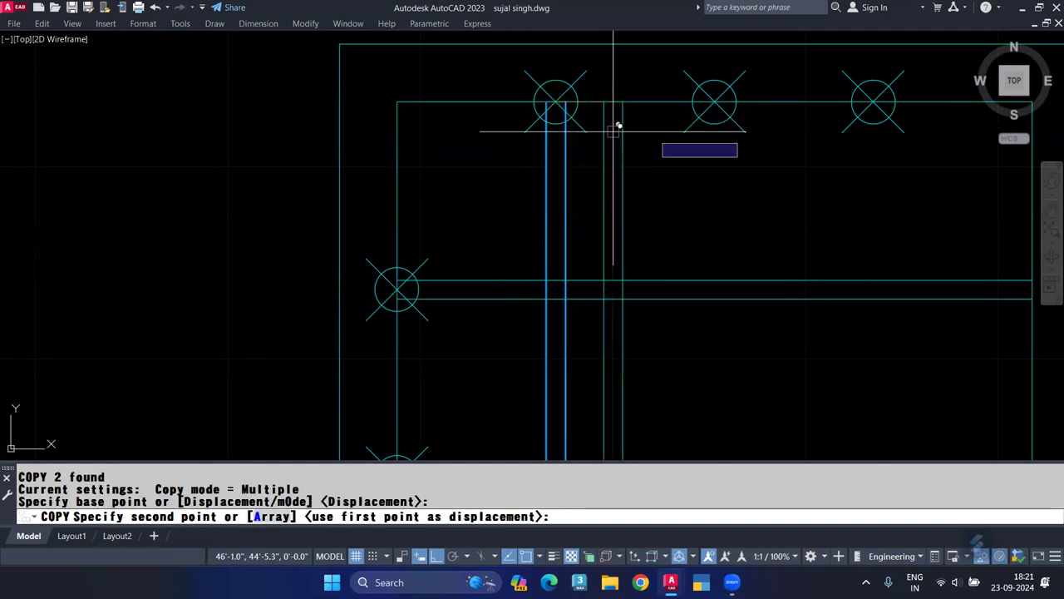
Place vertical line pair copies at the middle and right top columns.
{"action": "left_click", "coordinate": [715, 101]}
{"action": "left_click", "coordinate": [874, 102]}
{"action": "key", "text": "Return"}
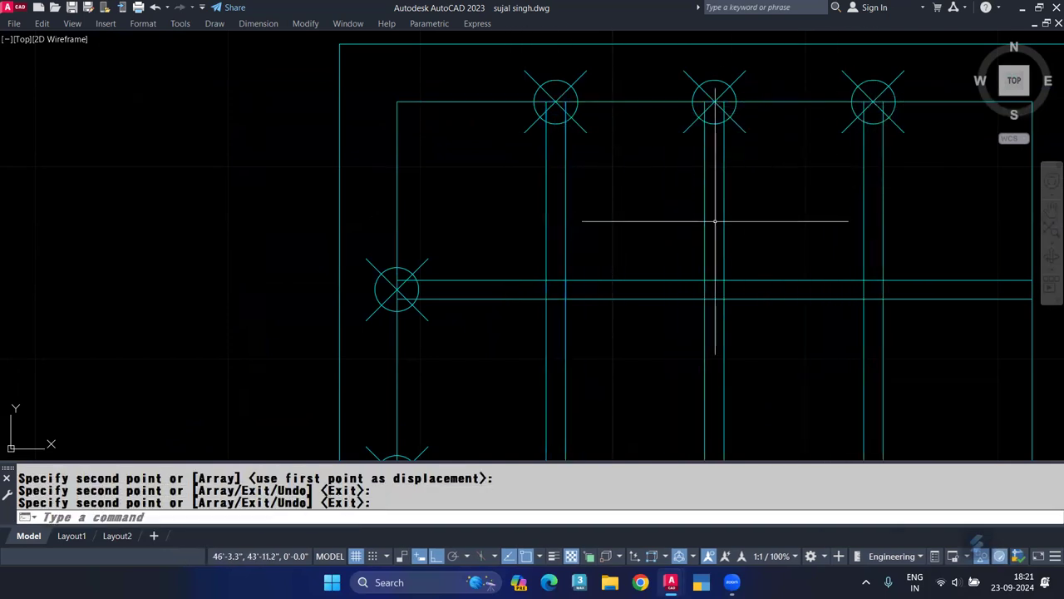
Select the horizontal bar pair and copy it from the left column centre, undoing a misplaced copy.
{"action": "middle_click_drag", "start_coordinate": [715, 221], "coordinate": [729, 141]}
{"action": "left_click", "coordinate": [657, 166]}
{"action": "left_click", "coordinate": [570, 241]}
{"action": "type", "text": "co"}
{"action": "key", "text": "Return"}
{"action": "left_click", "coordinate": [409, 208]}
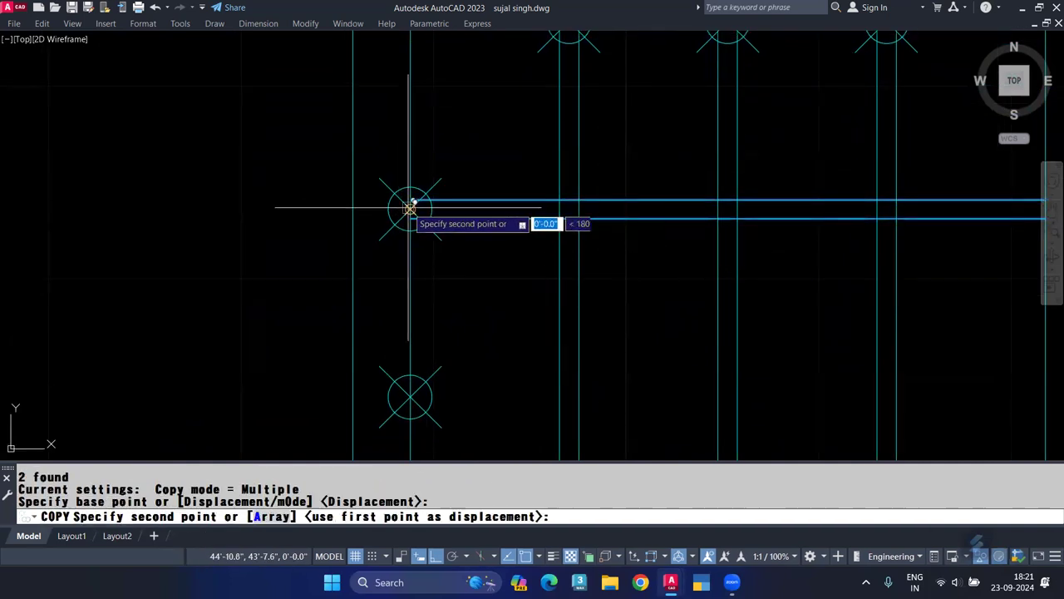
{"action": "middle_click_drag", "start_coordinate": [427, 357], "coordinate": [421, 231]}
{"action": "left_click", "coordinate": [406, 264]}
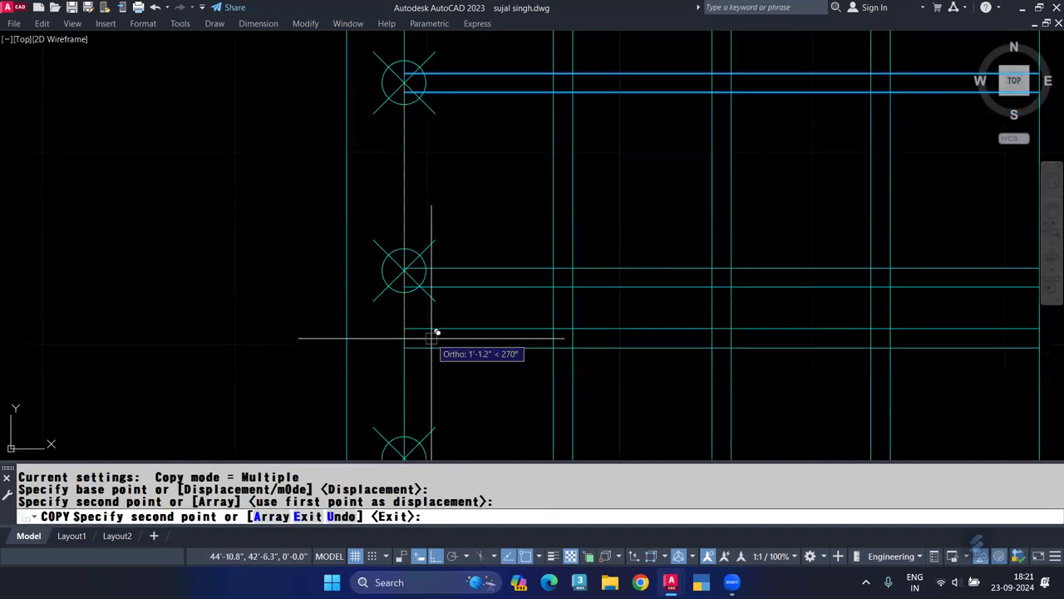
{"action": "key", "text": "ctrl+z"}
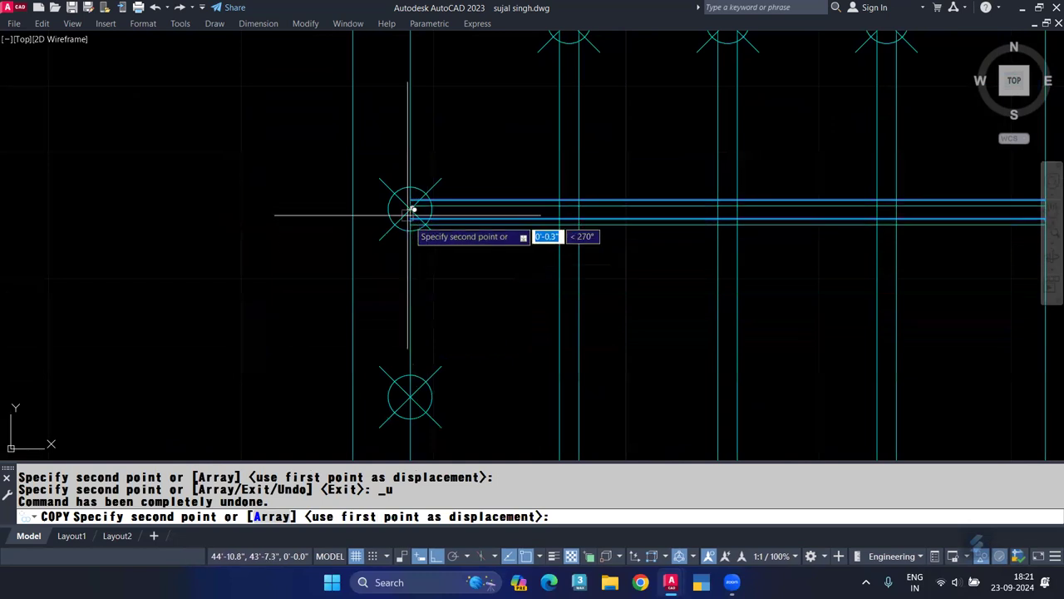
Place horizontal bar pair copies at each remaining division mark down the left side.
{"action": "scroll", "coordinate": [416, 297], "scroll_direction": "down", "scroll_amount": 2}
{"action": "scroll", "coordinate": [428, 255], "scroll_direction": "up", "scroll_amount": 2}
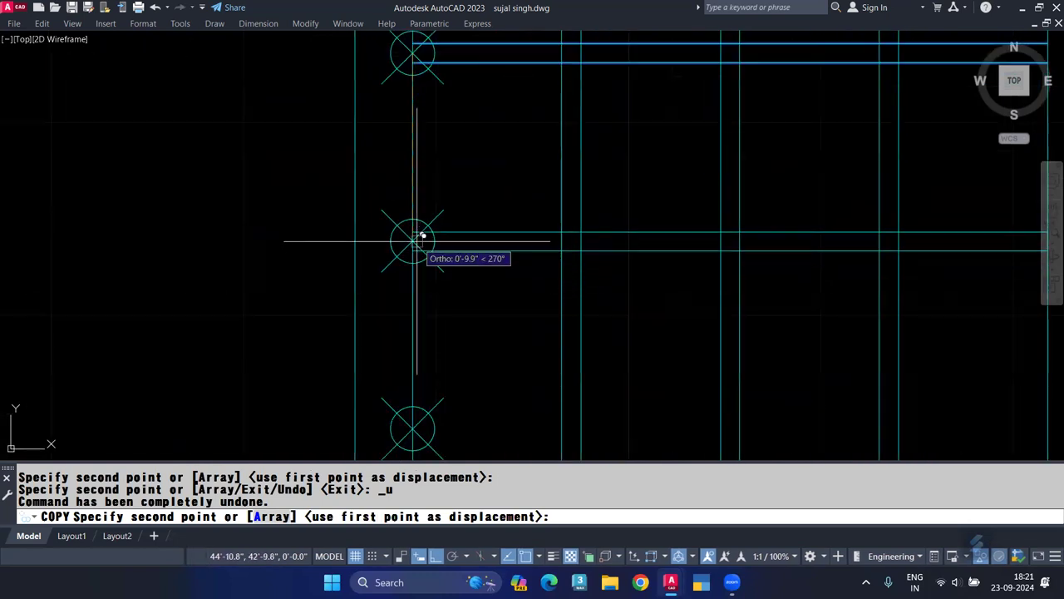
{"action": "left_click", "coordinate": [422, 237]}
{"action": "middle_click_drag", "start_coordinate": [432, 147], "coordinate": [442, 188]}
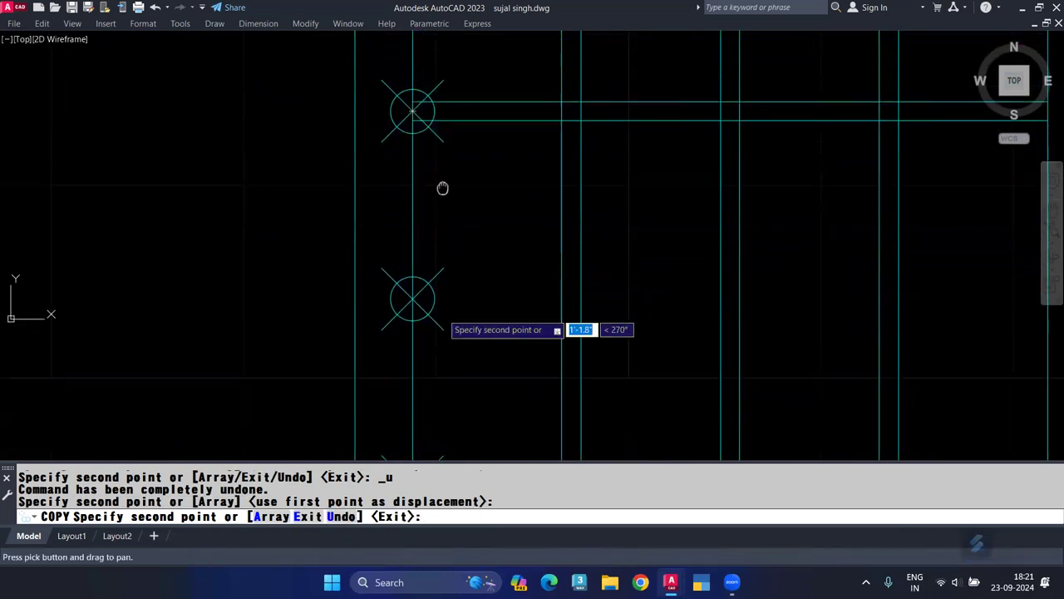
{"action": "left_click", "coordinate": [413, 283]}
{"action": "scroll", "coordinate": [405, 385], "scroll_direction": "up", "scroll_amount": 2}
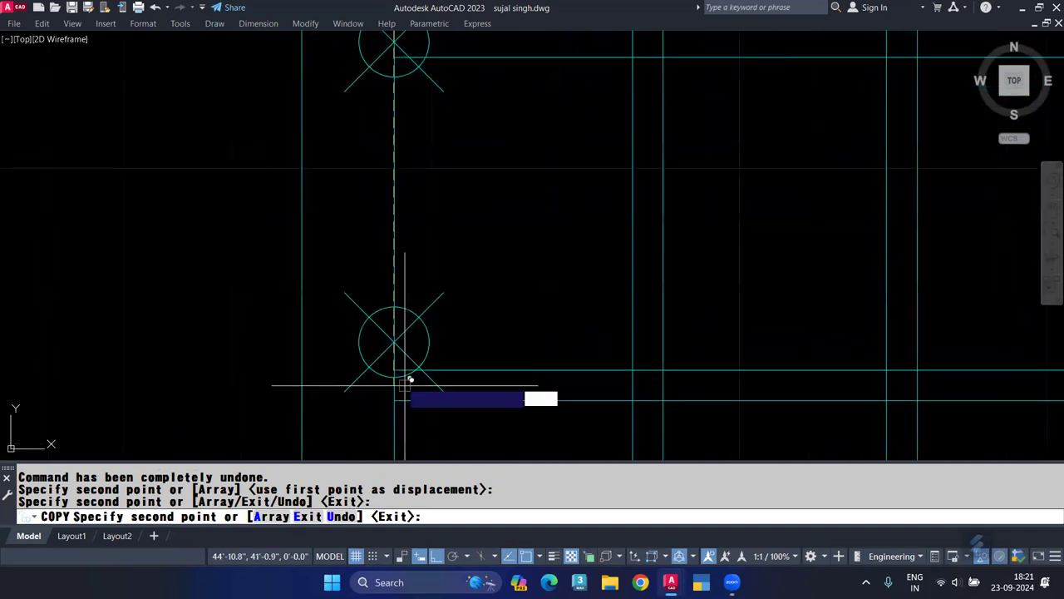
{"action": "left_click", "coordinate": [394, 340]}
{"action": "scroll", "coordinate": [401, 282], "scroll_direction": "down", "scroll_amount": 2}
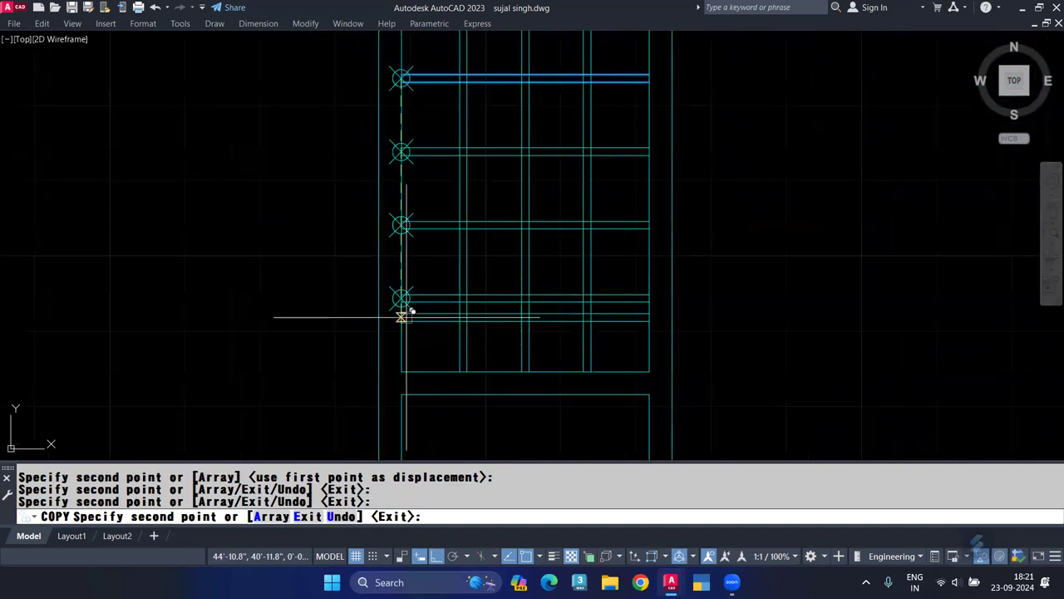
{"action": "key", "text": "Return"}
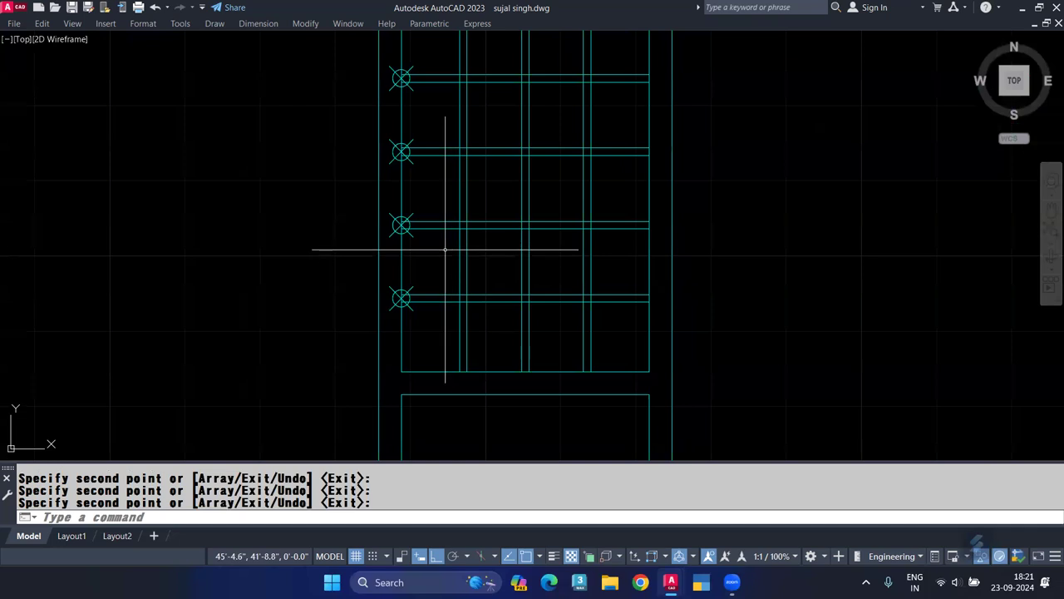
{"action": "type", "text": "tr"}
{"action": "key", "text": "Return"}
Fence-trim the overlapping bar lines at the first panel crossings and two horizontal bar segments.
{"action": "scroll", "coordinate": [466, 299], "scroll_direction": "up", "scroll_amount": 3}
{"action": "mouse_move", "coordinate": [444, 255]}
{"action": "left_mouse_down"}
{"action": "mouse_move", "coordinate": [402, 286]}
{"action": "mouse_move", "coordinate": [524, 274]}
{"action": "left_mouse_up"}
{"action": "middle_click_drag", "start_coordinate": [532, 282], "coordinate": [375, 282]}
{"action": "mouse_move", "coordinate": [403, 280]}
{"action": "left_mouse_down"}
{"action": "mouse_move", "coordinate": [539, 271]}
{"action": "mouse_move", "coordinate": [570, 289]}
{"action": "left_mouse_up"}
{"action": "middle_click_drag", "start_coordinate": [571, 288], "coordinate": [474, 239]}
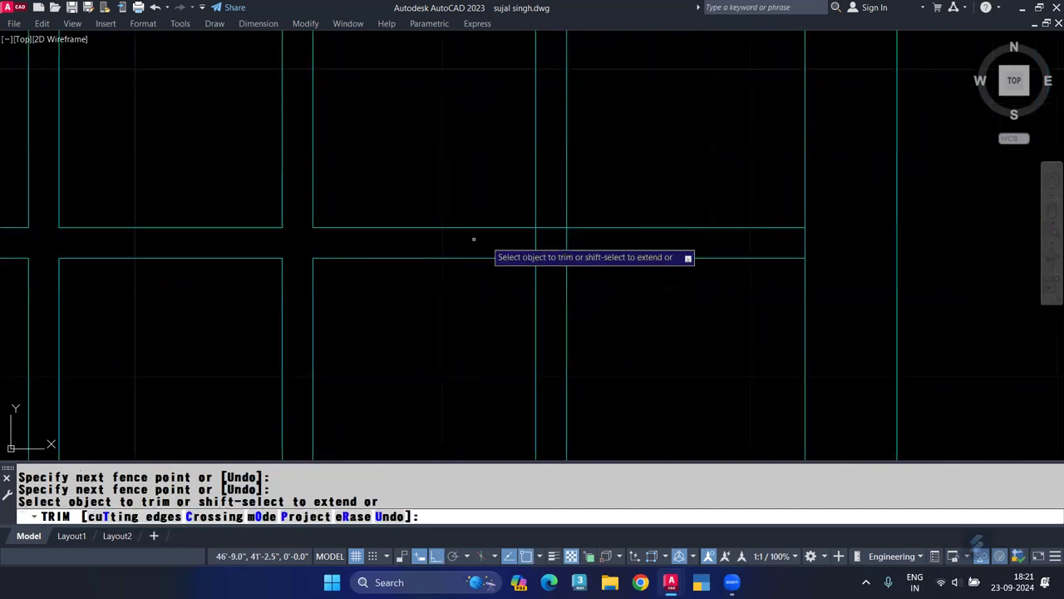
{"action": "middle_click_drag", "start_coordinate": [606, 327], "coordinate": [493, 324]}
{"action": "middle_click_drag", "start_coordinate": [568, 68], "coordinate": [568, 172]}
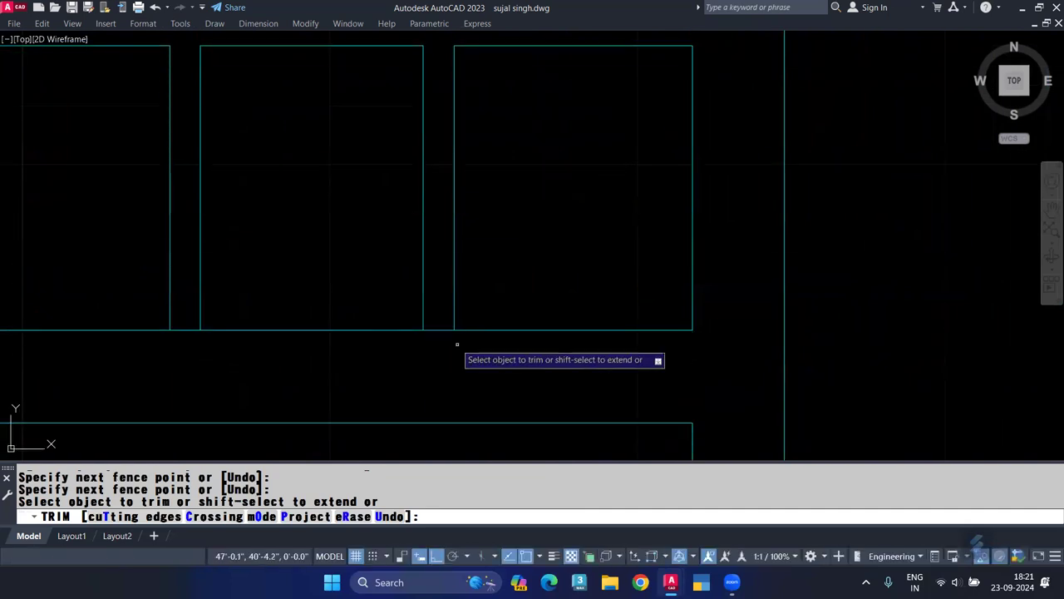
{"action": "left_click_drag", "start_coordinate": [457, 343], "coordinate": [444, 352]}
{"action": "middle_click_drag", "start_coordinate": [675, 372], "coordinate": [668, 335]}
{"action": "left_click", "coordinate": [424, 283]}
{"action": "key", "text": "Return"}
{"action": "middle_click_drag", "start_coordinate": [427, 337], "coordinate": [713, 339]}
{"action": "left_click", "coordinate": [466, 279]}
{"action": "key", "text": "Return"}
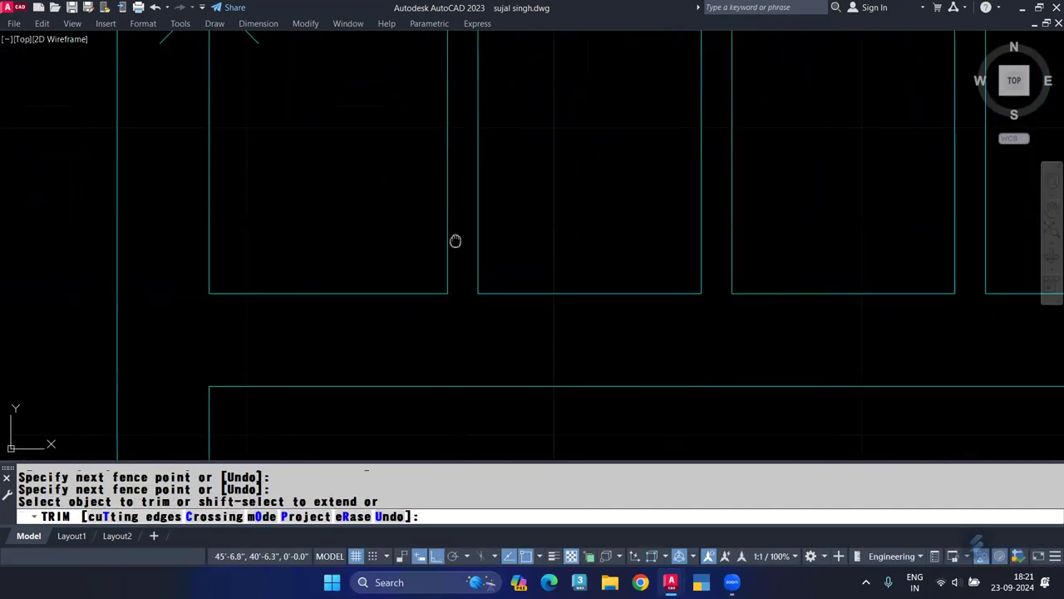
Fence-trim the bar lines beside the circled marker, then undo that trim.
{"action": "middle_click_drag", "start_coordinate": [456, 241], "coordinate": [462, 415]}
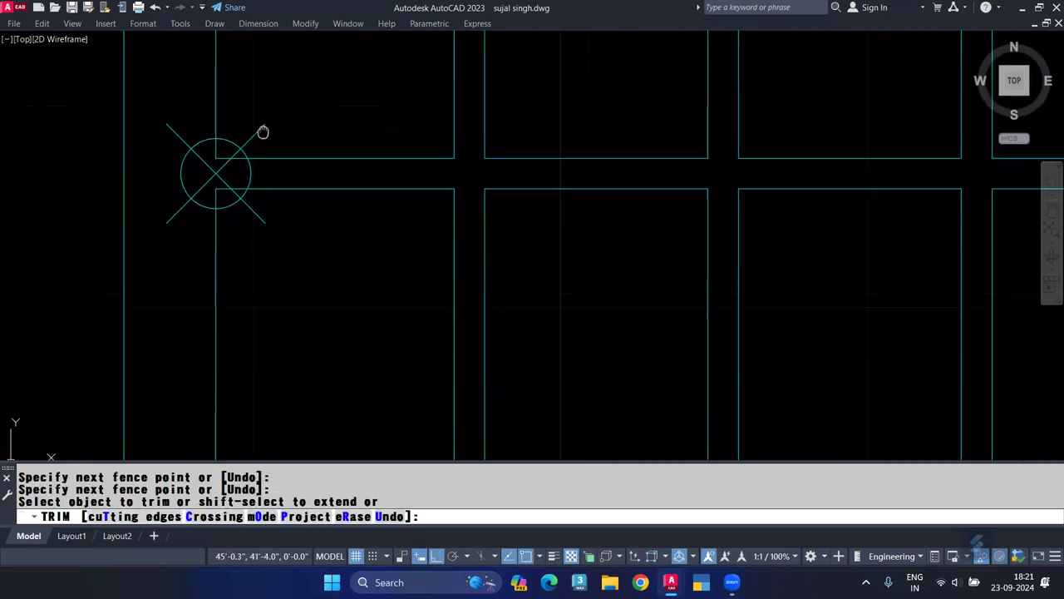
{"action": "middle_click_drag", "start_coordinate": [263, 132], "coordinate": [320, 174]}
{"action": "left_click", "coordinate": [254, 219]}
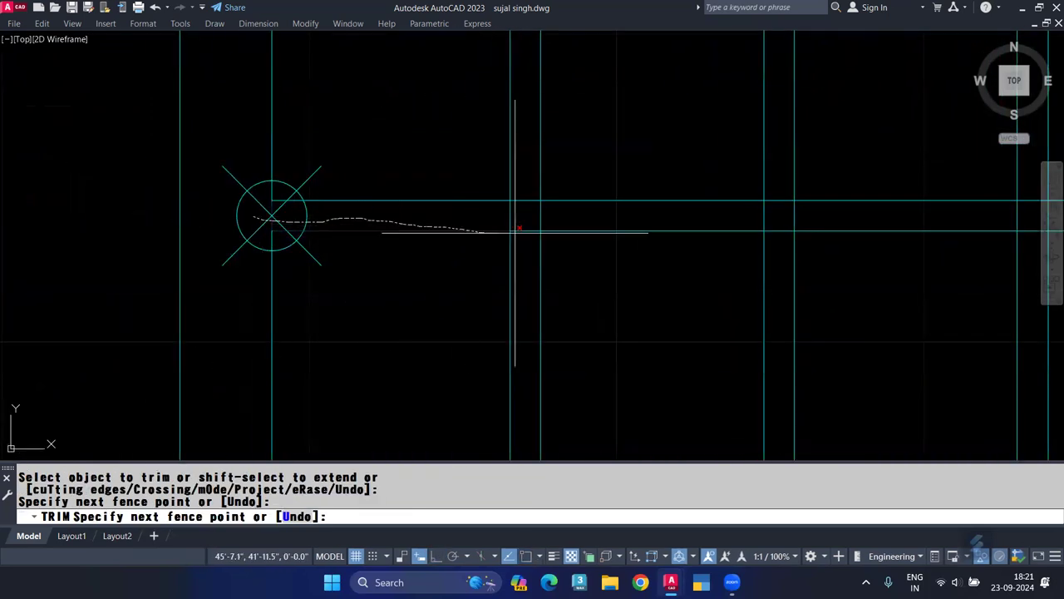
{"action": "left_click", "coordinate": [589, 229]}
{"action": "key", "text": "Return"}
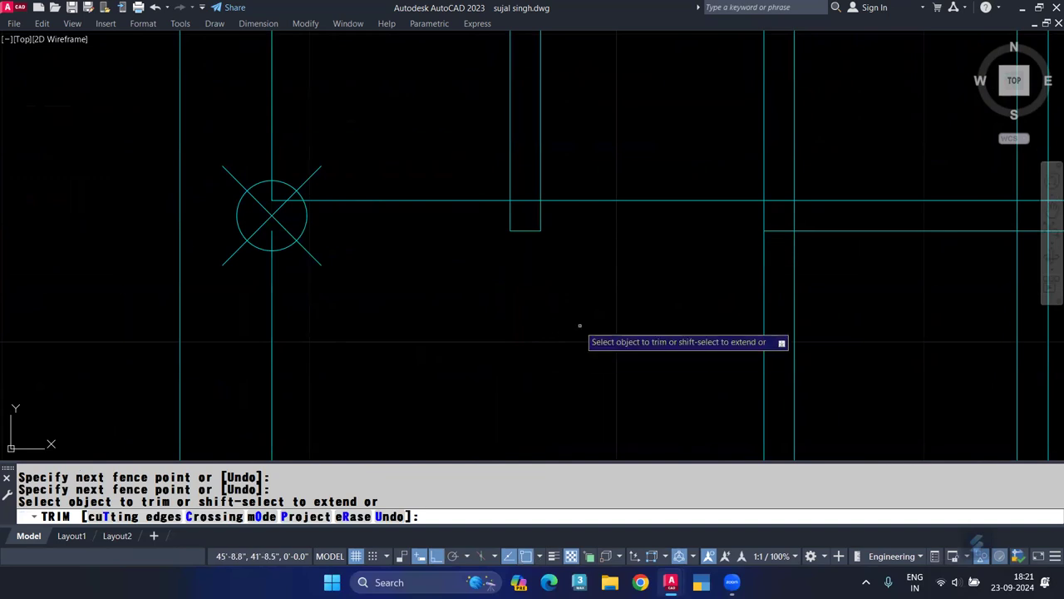
{"action": "key", "text": "ctrl+z"}
Trim the bar crossings at the left marker and the neighbouring crossings.
{"action": "middle_click_drag", "start_coordinate": [508, 266], "coordinate": [466, 241]}
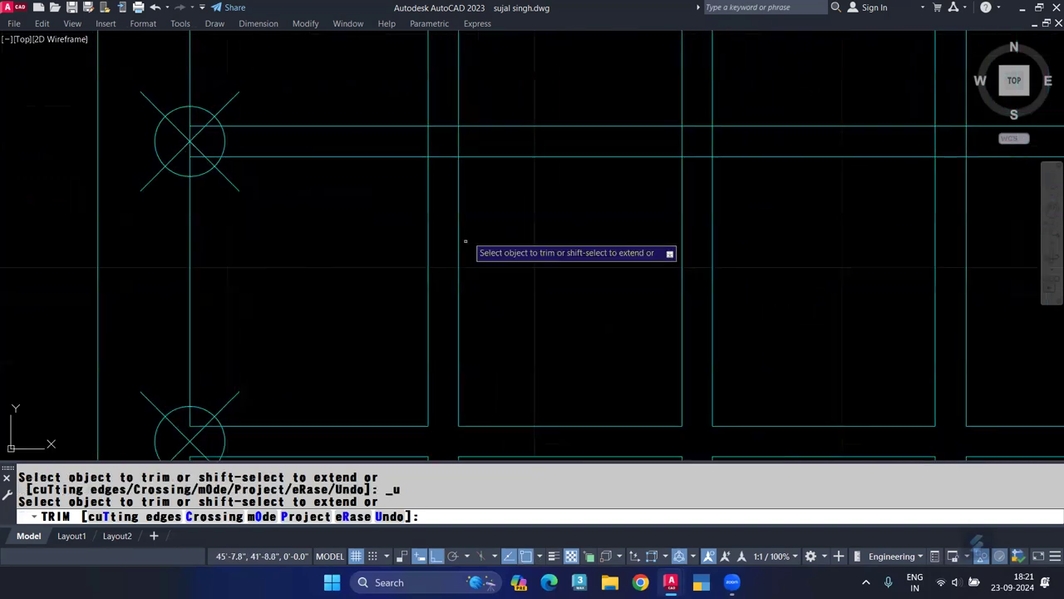
{"action": "middle_click_drag", "start_coordinate": [119, 134], "coordinate": [172, 227]}
{"action": "left_click", "coordinate": [175, 223]}
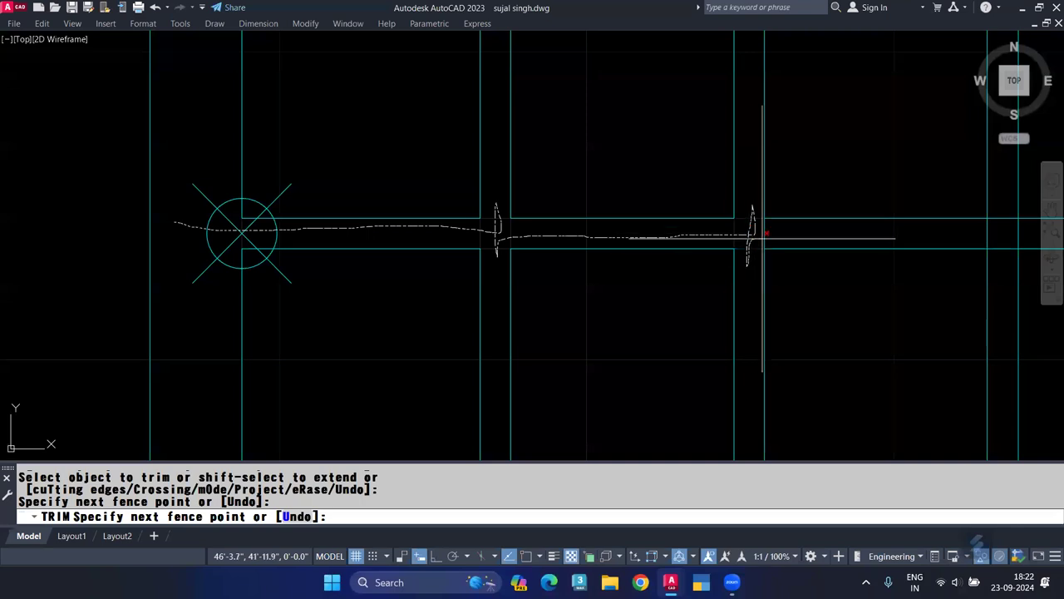
{"action": "left_click_drag", "start_coordinate": [765, 235], "coordinate": [789, 237]}
{"action": "middle_click_drag", "start_coordinate": [789, 238], "coordinate": [394, 241]}
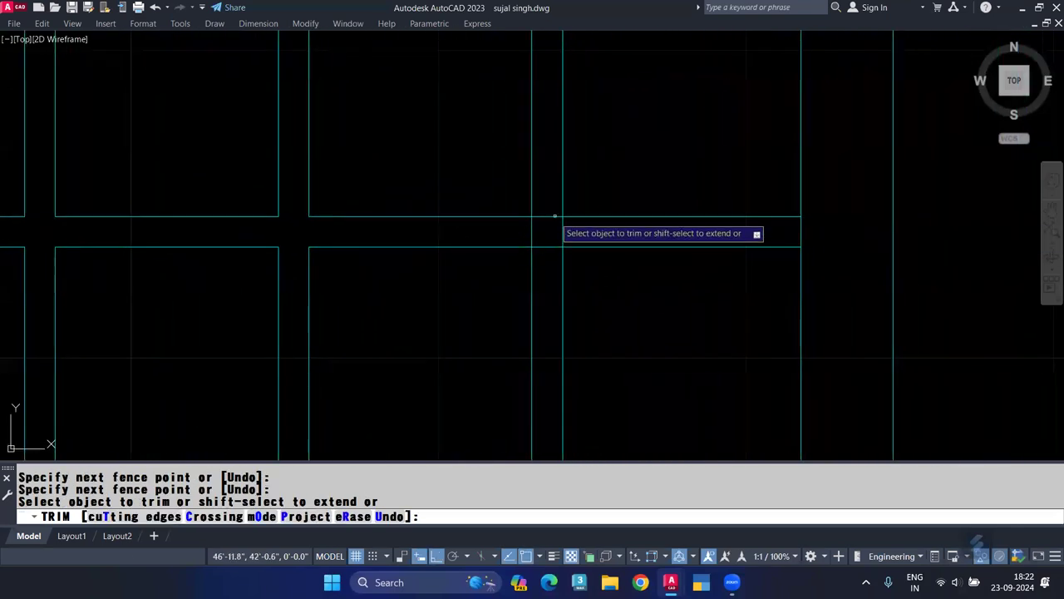
{"action": "left_click", "coordinate": [553, 235]}
{"action": "left_click", "coordinate": [571, 233]}
{"action": "key", "text": "Return"}
{"action": "mouse_move", "coordinate": [760, 237]}
{"action": "middle_mouse_down"}
{"action": "mouse_move", "coordinate": [544, 243]}
{"action": "mouse_move", "coordinate": [682, 240]}
{"action": "middle_mouse_up"}
{"action": "left_click", "coordinate": [582, 238]}
{"action": "left_click", "coordinate": [548, 191]}
{"action": "key", "text": "Return"}
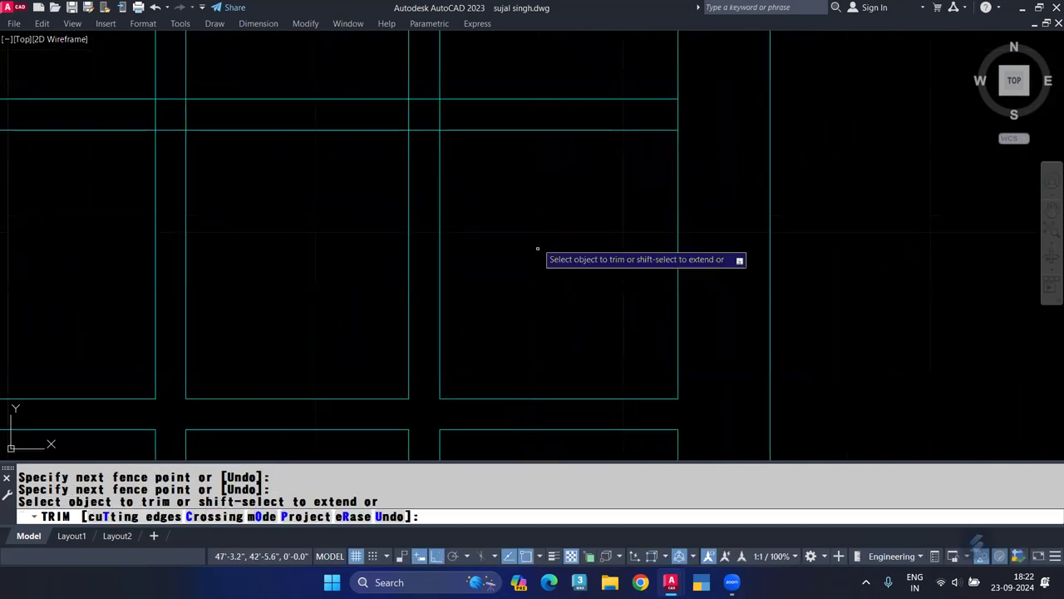
{"action": "left_click", "coordinate": [755, 208]}
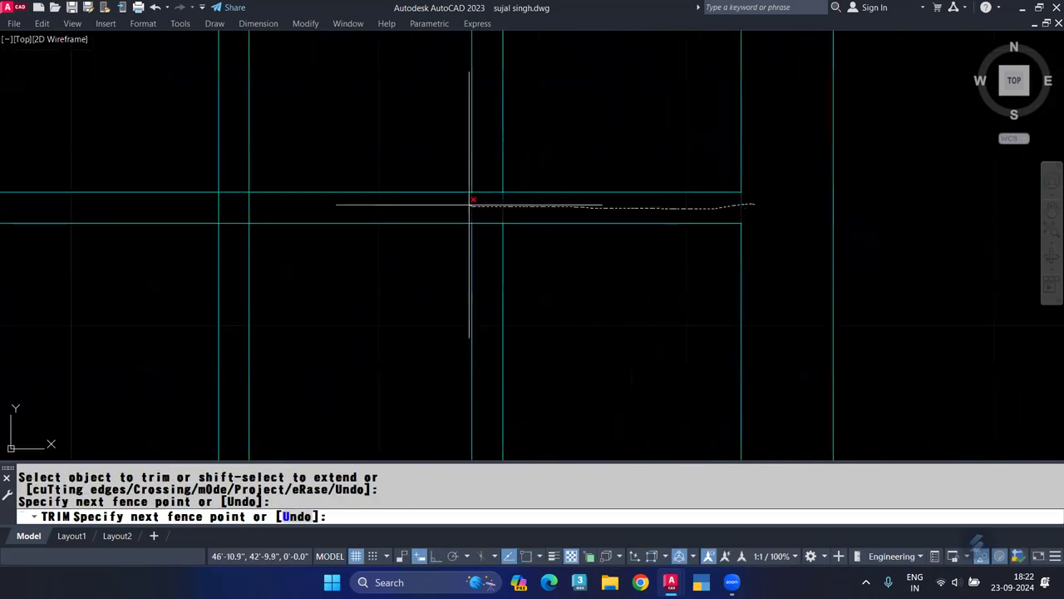
{"action": "left_click", "coordinate": [488, 178]}
{"action": "key", "text": "Return"}
Trim the overlaps at the nearby crossings and the marker crossing.
{"action": "middle_click_drag", "start_coordinate": [459, 185], "coordinate": [455, 196]}
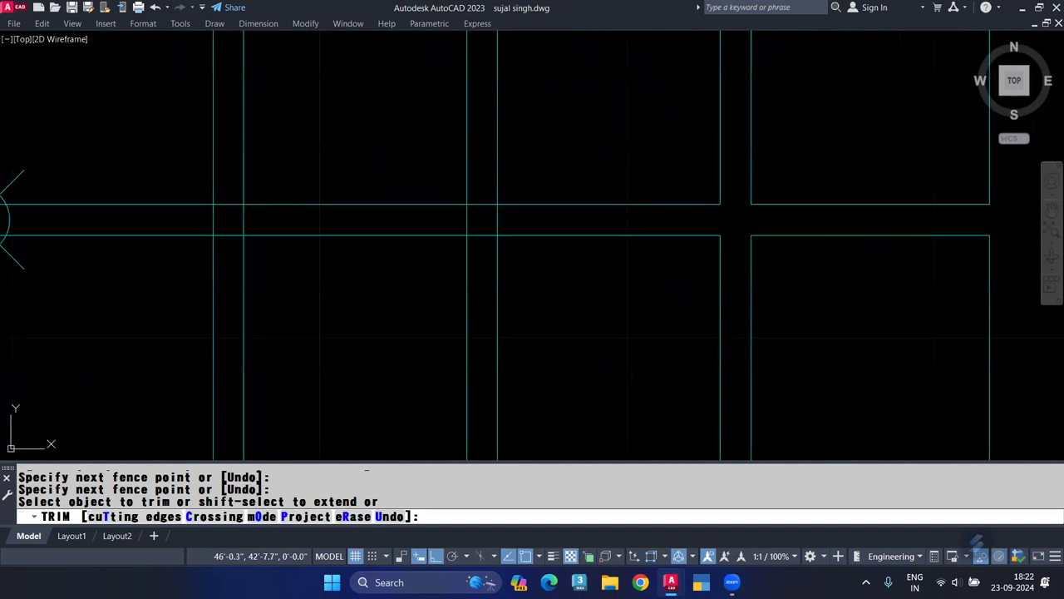
{"action": "left_click", "coordinate": [484, 196]}
{"action": "key", "text": "Return"}
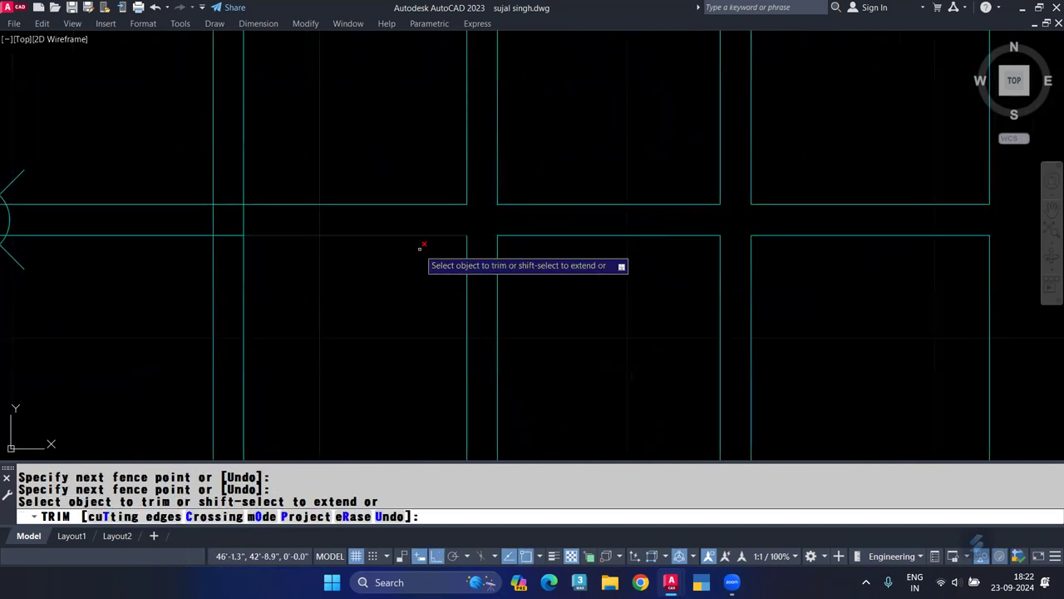
{"action": "middle_click_drag", "start_coordinate": [482, 250], "coordinate": [391, 260]}
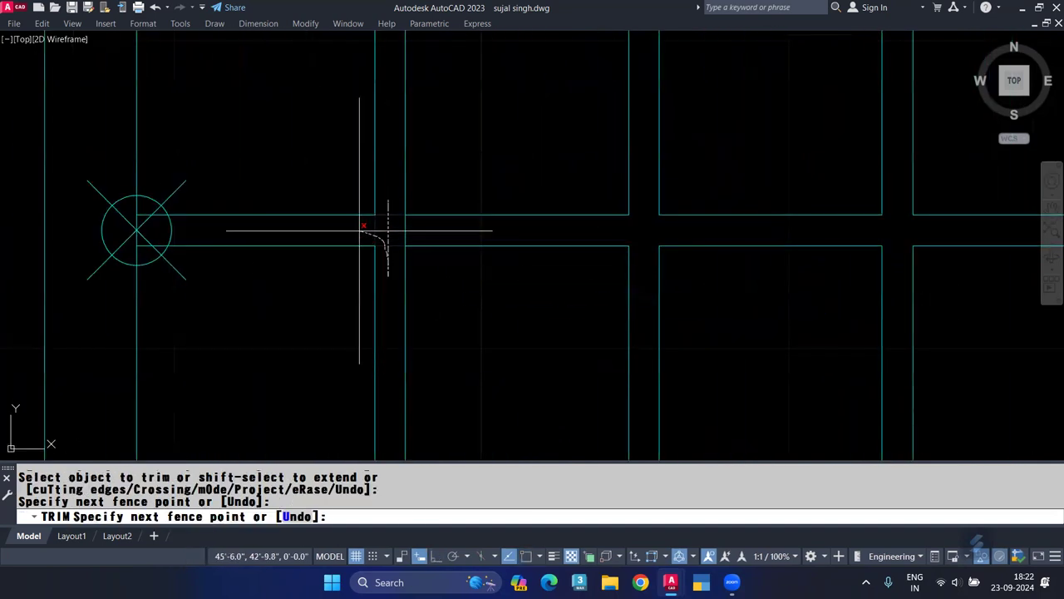
{"action": "key", "text": "Return"}
{"action": "middle_click_drag", "start_coordinate": [418, 291], "coordinate": [560, 328]}
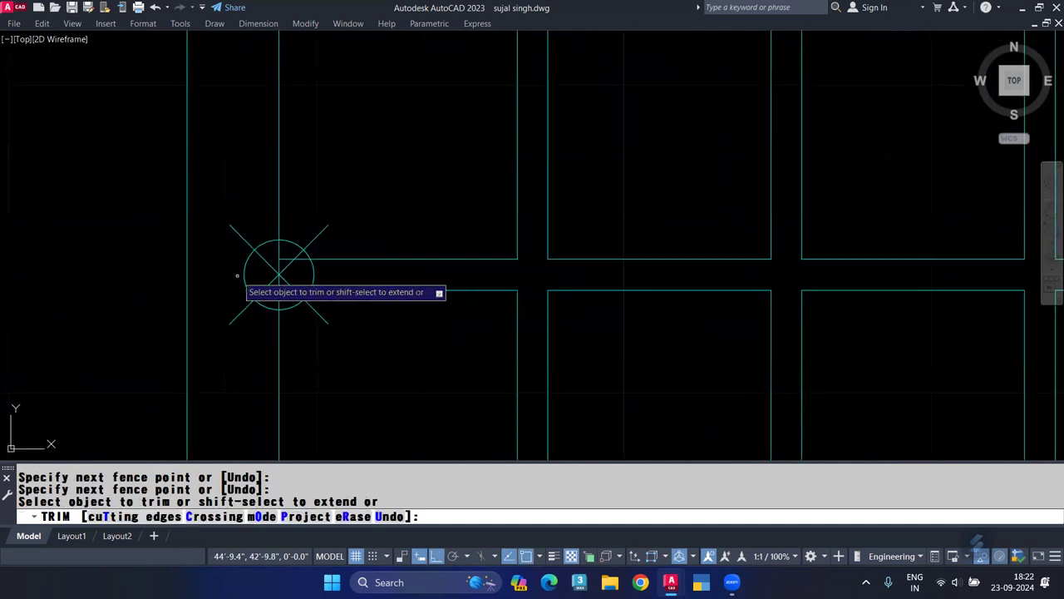
{"action": "key", "text": "Return"}
{"action": "middle_click_drag", "start_coordinate": [340, 324], "coordinate": [332, 407]}
{"action": "left_click", "coordinate": [238, 184]}
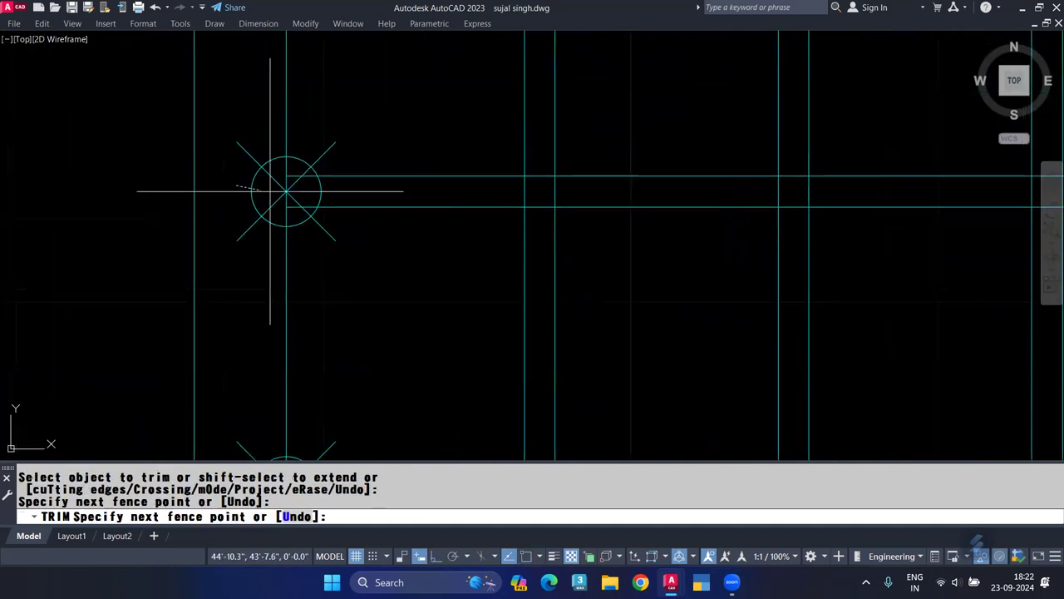
{"action": "left_click", "coordinate": [575, 197]}
{"action": "key", "text": "Return"}
Trim the bar overlaps at the next set of crossings.
{"action": "left_click", "coordinate": [546, 274]}
{"action": "key", "text": "Return"}
{"action": "middle_click_drag", "start_coordinate": [546, 275], "coordinate": [396, 314]}
{"action": "left_click", "coordinate": [554, 249]}
{"action": "key", "text": "Return"}
{"action": "left_click", "coordinate": [572, 227]}
{"action": "left_click", "coordinate": [570, 291]}
{"action": "key", "text": "Return"}
{"action": "middle_click_drag", "start_coordinate": [801, 254], "coordinate": [623, 281]}
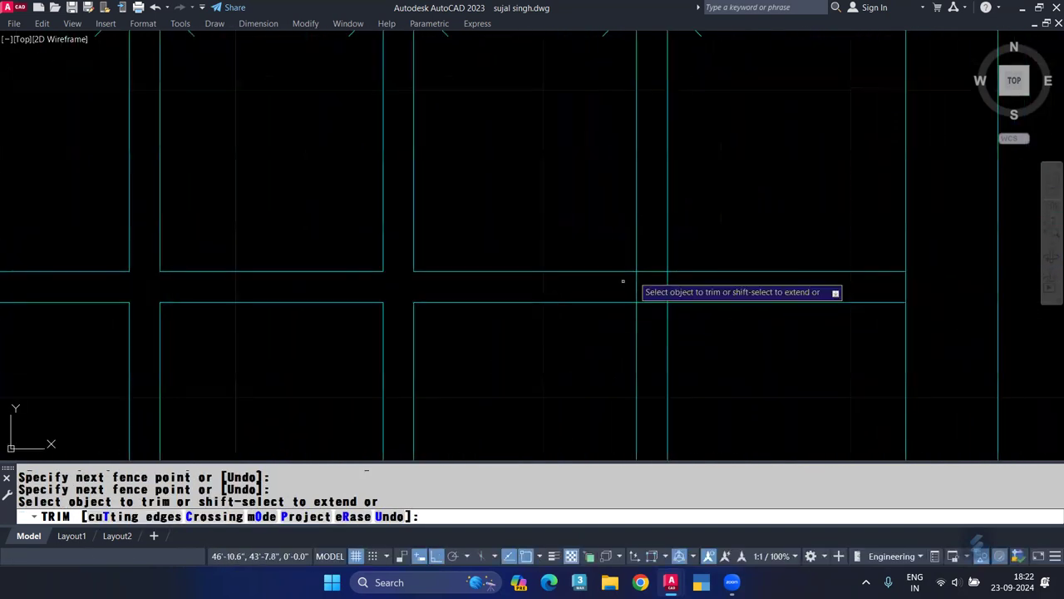
{"action": "left_click", "coordinate": [620, 286]}
{"action": "left_click", "coordinate": [687, 288]}
{"action": "key", "text": "Return"}
Trim the top-row and remaining crossings, then end the Trim command.
{"action": "middle_click_drag", "start_coordinate": [554, 310], "coordinate": [663, 314]}
{"action": "left_click", "coordinate": [750, 283]}
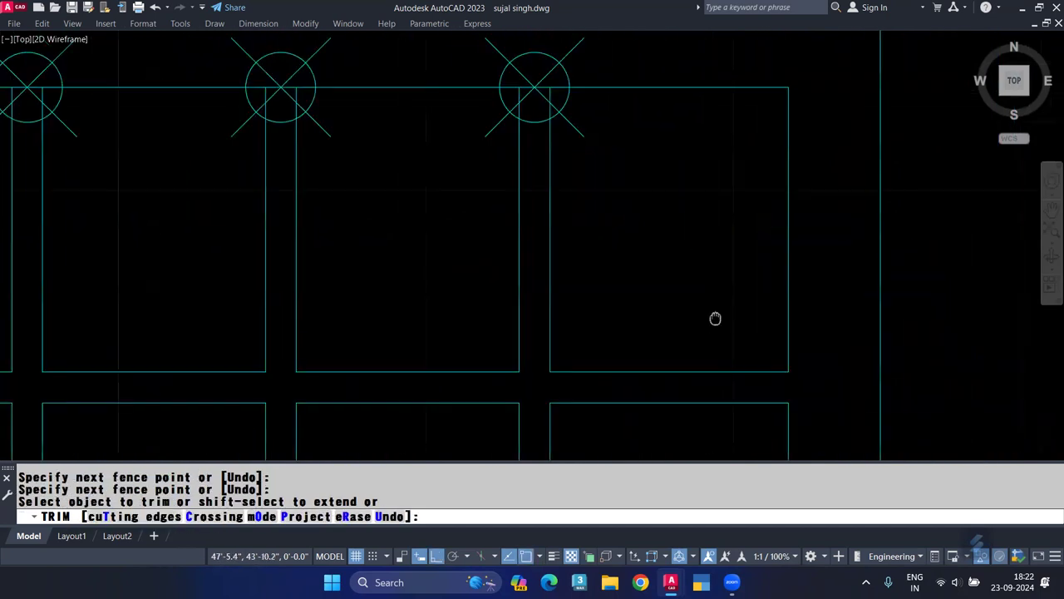
{"action": "middle_click_drag", "start_coordinate": [715, 166], "coordinate": [778, 403]}
{"action": "left_click", "coordinate": [385, 233]}
{"action": "key", "text": "Return"}
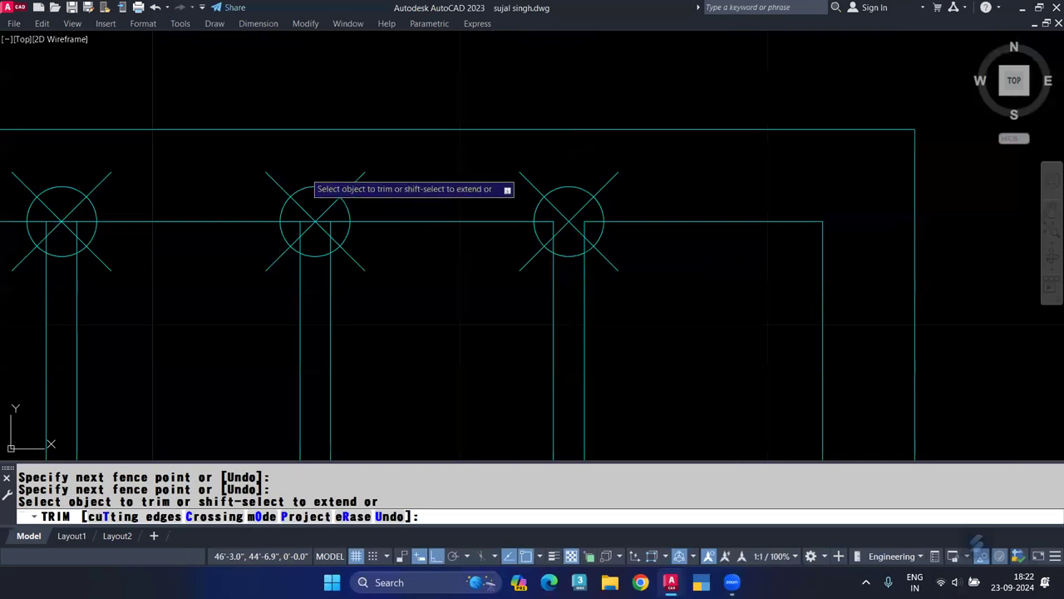
{"action": "middle_click_drag", "start_coordinate": [238, 306], "coordinate": [465, 314]}
{"action": "left_click", "coordinate": [292, 249]}
{"action": "left_click", "coordinate": [344, 232]}
{"action": "key", "text": "Return"}
{"action": "key", "text": "Escape"}
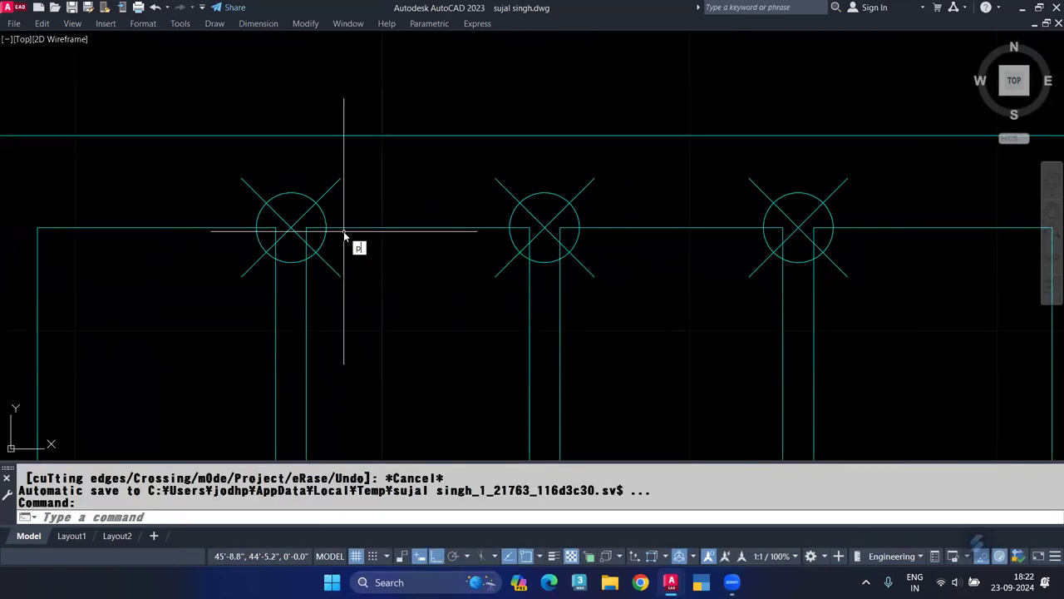
Change the point style with PTYPE, hiding the circled markers, and frame the whole door.
{"action": "type", "text": "PTYPE"}
{"action": "key", "text": "Return"}
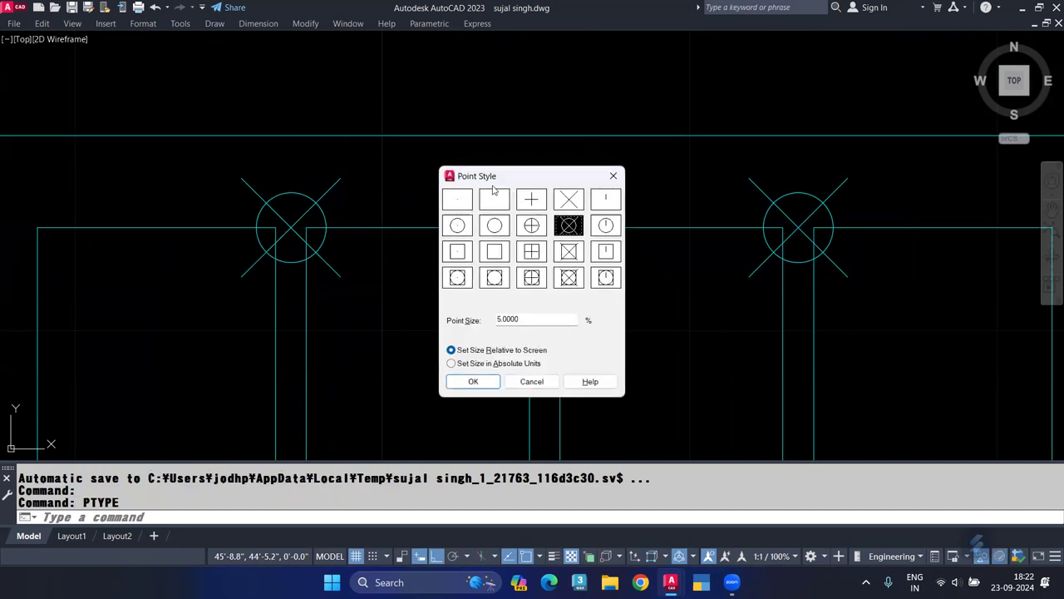
{"action": "left_click", "coordinate": [474, 381]}
{"action": "scroll", "coordinate": [453, 366], "scroll_direction": "down", "scroll_amount": 3}
{"action": "scroll", "coordinate": [449, 361], "scroll_direction": "down", "scroll_amount": 2}
{"action": "middle_click_drag", "start_coordinate": [449, 314], "coordinate": [442, 218]}
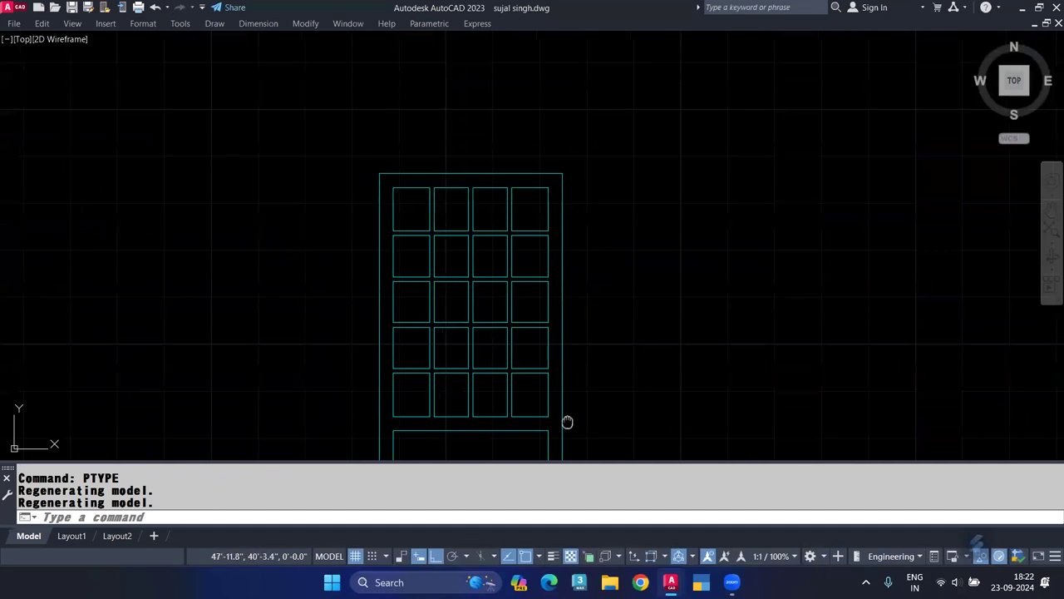
{"action": "scroll", "coordinate": [566, 420], "scroll_direction": "down", "scroll_amount": 2}
{"action": "middle_click_drag", "start_coordinate": [566, 421], "coordinate": [547, 244]}
{"action": "type", "text": "d"}
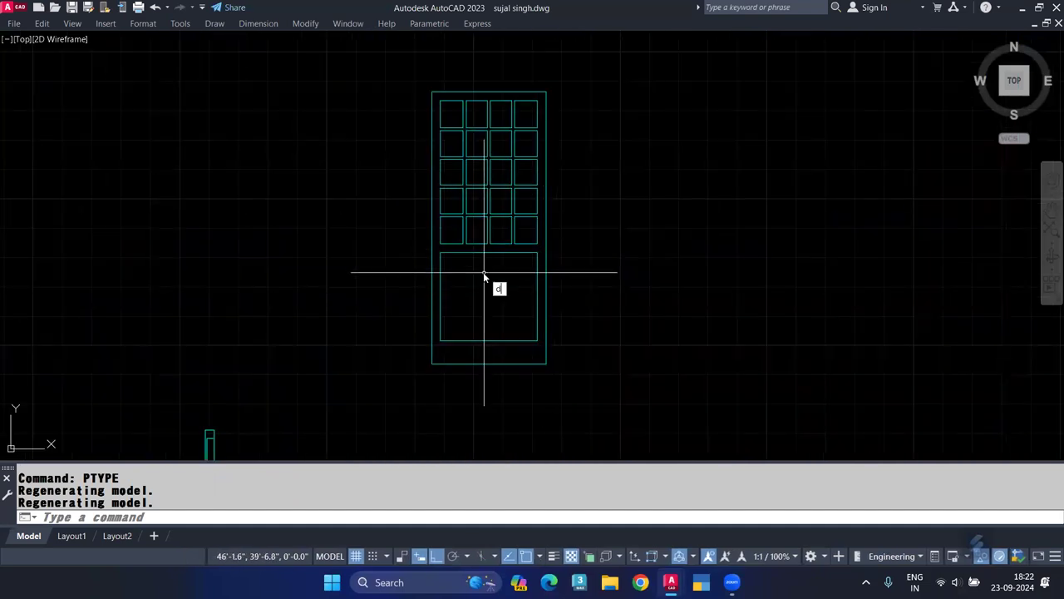
Divide the lower panel's top edge into 4 equal segments.
{"action": "type", "text": "i"}
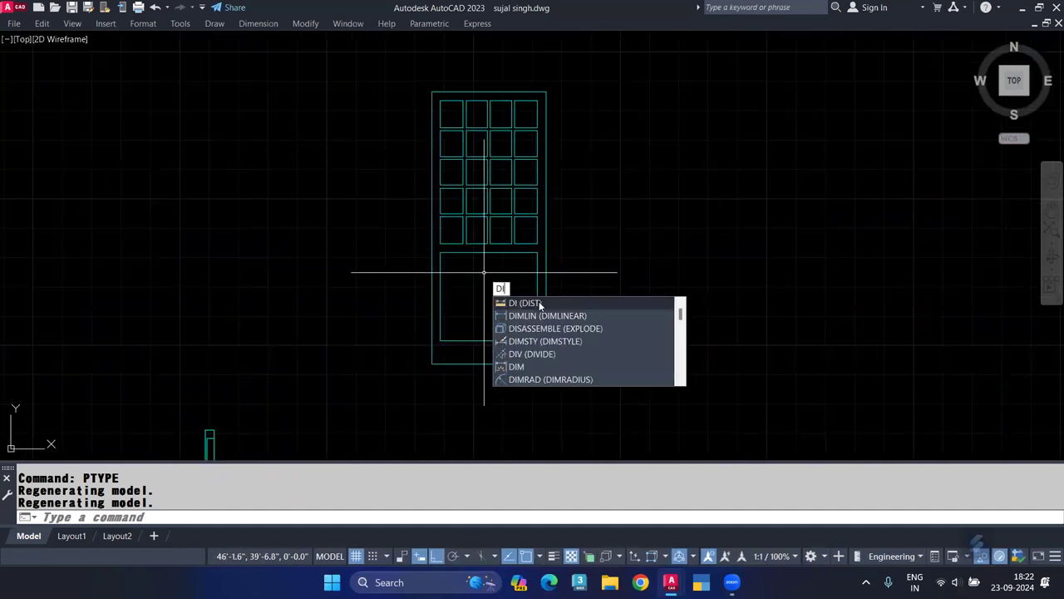
{"action": "scroll", "coordinate": [485, 242], "scroll_direction": "up", "scroll_amount": 2}
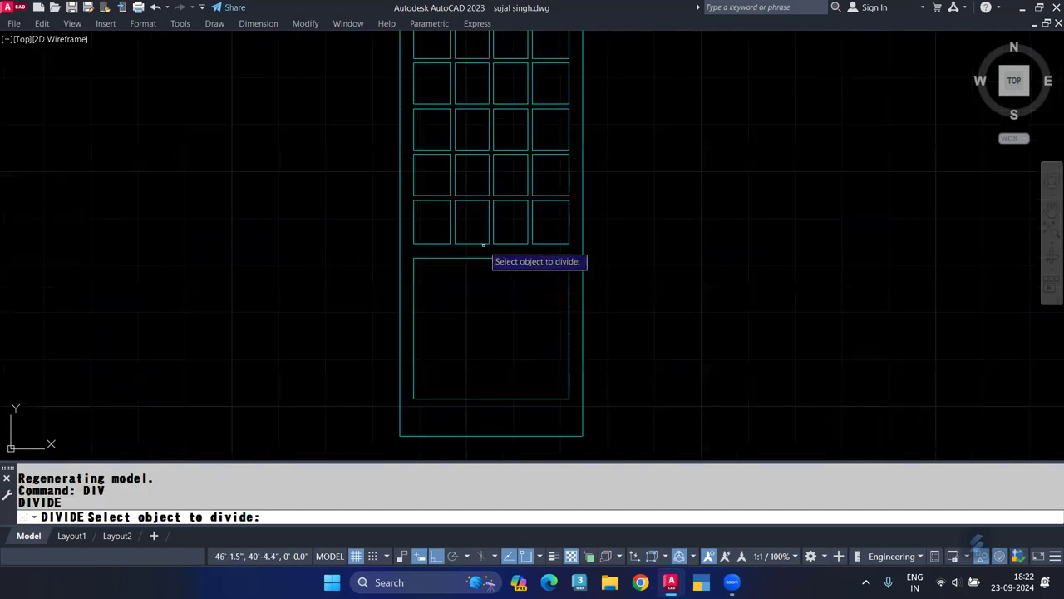
{"action": "left_click", "coordinate": [494, 257]}
{"action": "type", "text": "4"}
{"action": "key", "text": "Return"}
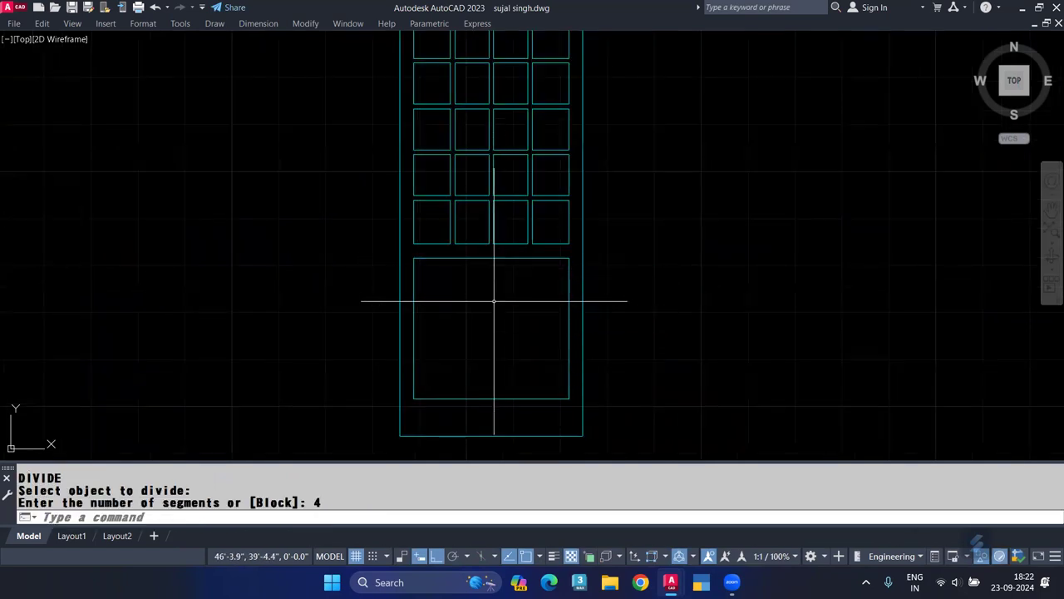
Switch the point style to large + markers and zoom to the lower panel.
{"action": "type", "text": "ptype"}
{"action": "key", "text": "Return"}
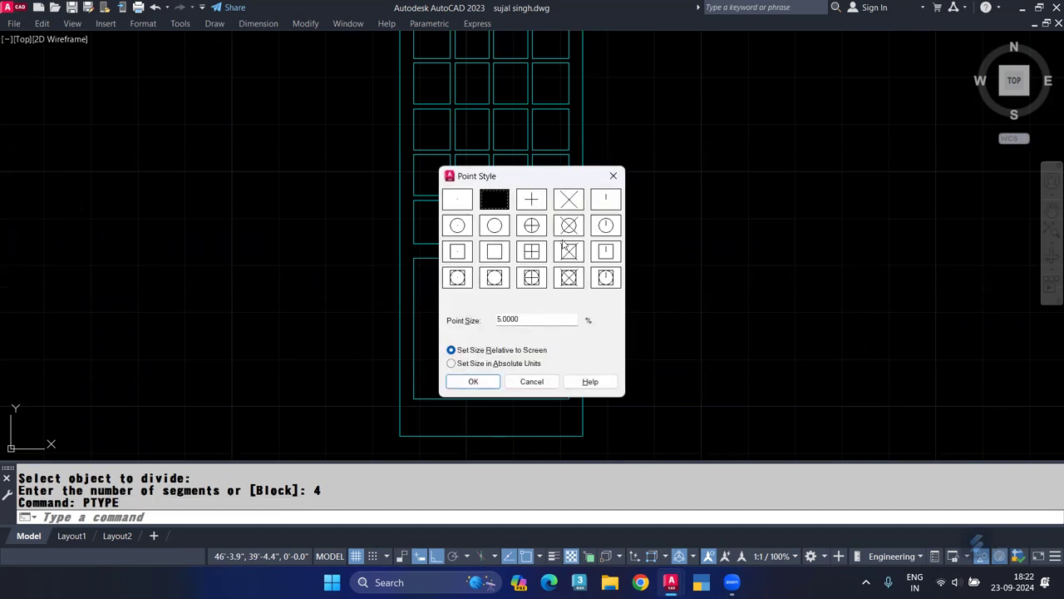
{"action": "left_click", "coordinate": [473, 381]}
{"action": "scroll", "coordinate": [399, 249], "scroll_direction": "up", "scroll_amount": 2}
{"action": "middle_click_drag", "start_coordinate": [452, 433], "coordinate": [455, 160]}
Draw a line from the first division point down across the lower panel.
{"action": "type", "text": "l"}
{"action": "key", "text": "Return"}
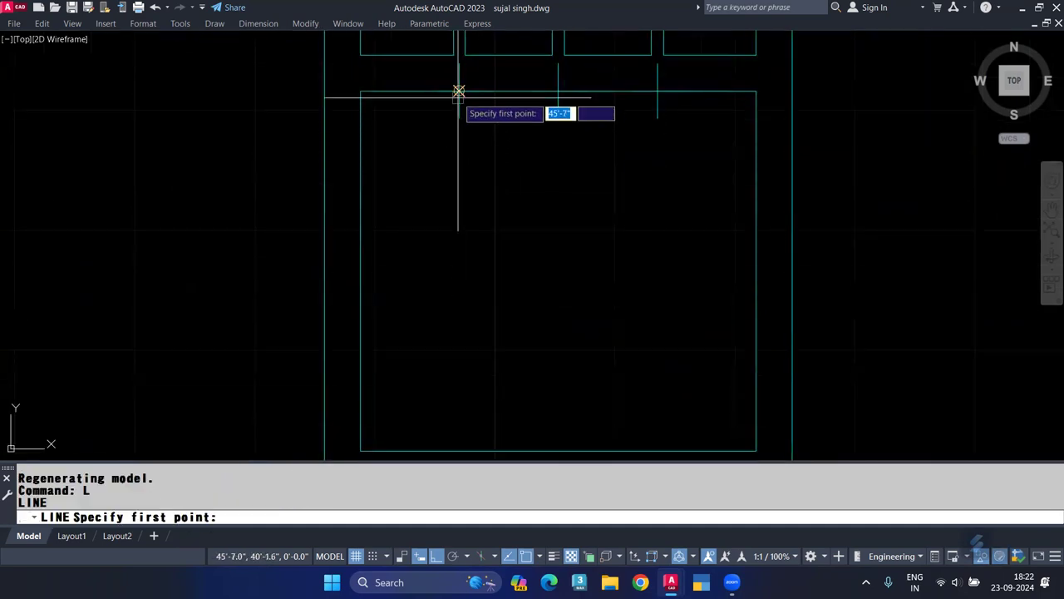
{"action": "left_click", "coordinate": [456, 91]}
{"action": "mouse_move", "coordinate": [459, 324]}
{"action": "middle_mouse_down"}
{"action": "mouse_move", "coordinate": [451, 202]}
{"action": "mouse_move", "coordinate": [447, 341]}
{"action": "middle_mouse_up"}
{"action": "left_click", "coordinate": [445, 318]}
{"action": "key", "text": "Return"}
Draw a rectangle from the panel corner to the first division point.
{"action": "type", "text": "c"}
{"action": "key", "text": "Return"}
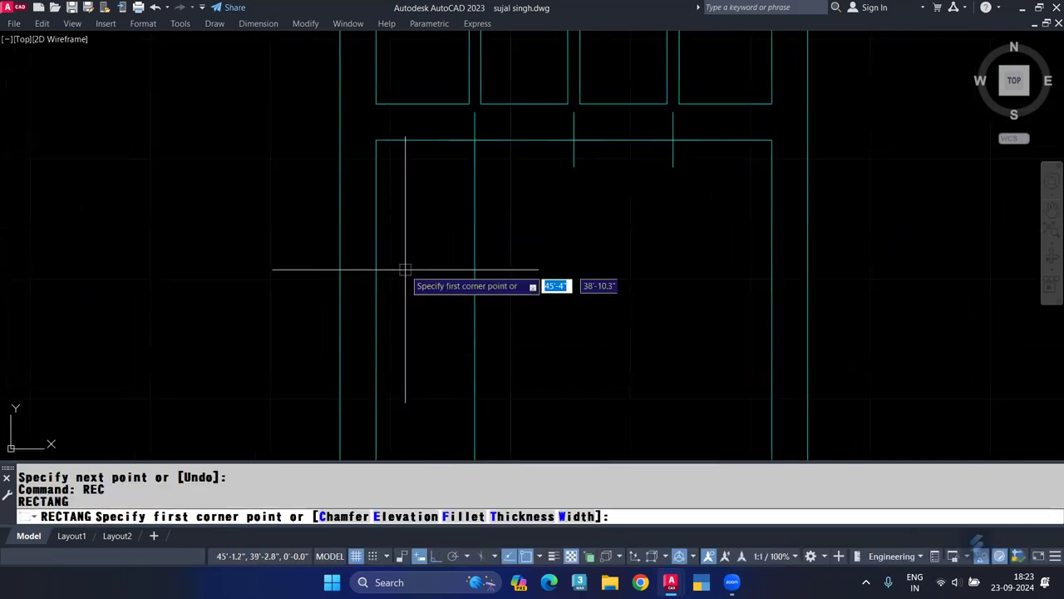
{"action": "left_click", "coordinate": [376, 139]}
{"action": "middle_click_drag", "start_coordinate": [385, 241], "coordinate": [430, 132]}
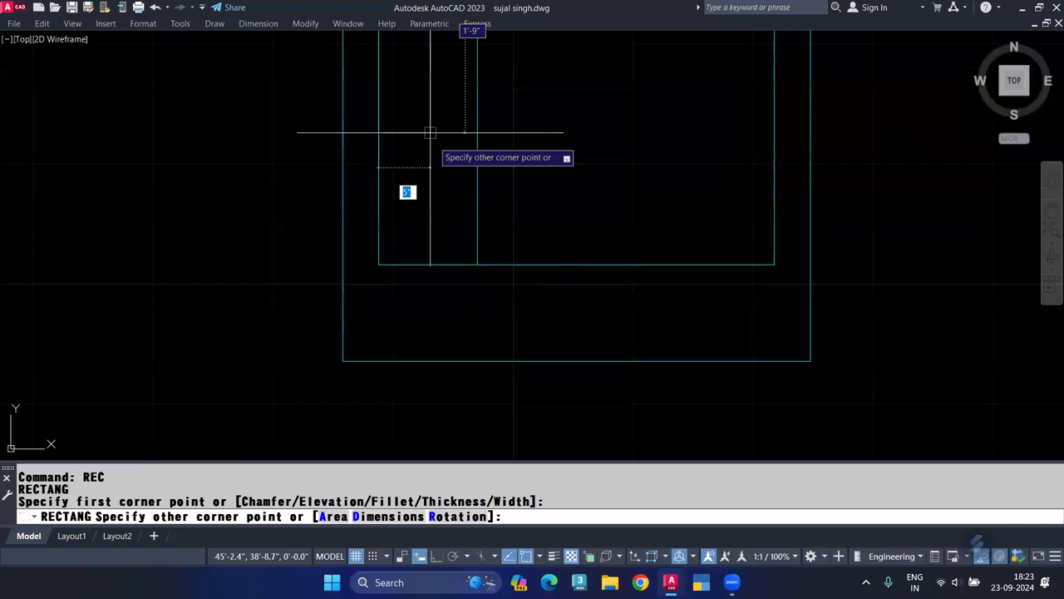
{"action": "left_click", "coordinate": [478, 265]}
{"action": "key", "text": "Return"}
{"action": "middle_click_drag", "start_coordinate": [428, 183], "coordinate": [469, 339]}
{"action": "key", "text": "Escape"}
Copy the left strip rectangle to the three remaining division points.
{"action": "left_click", "coordinate": [470, 90]}
{"action": "type", "text": "o"}
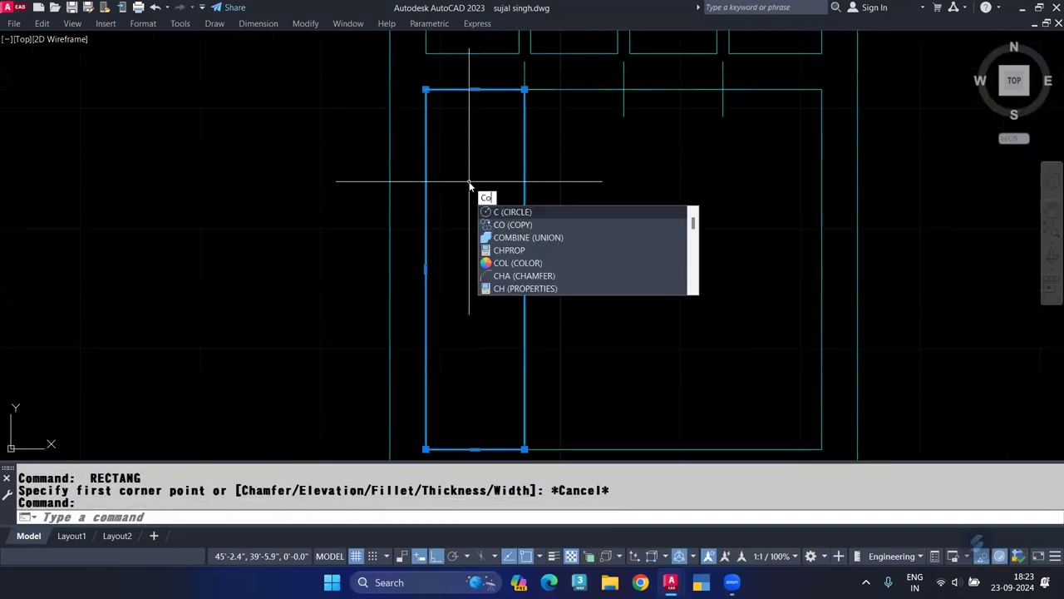
{"action": "key", "text": "Return"}
{"action": "left_click", "coordinate": [426, 89]}
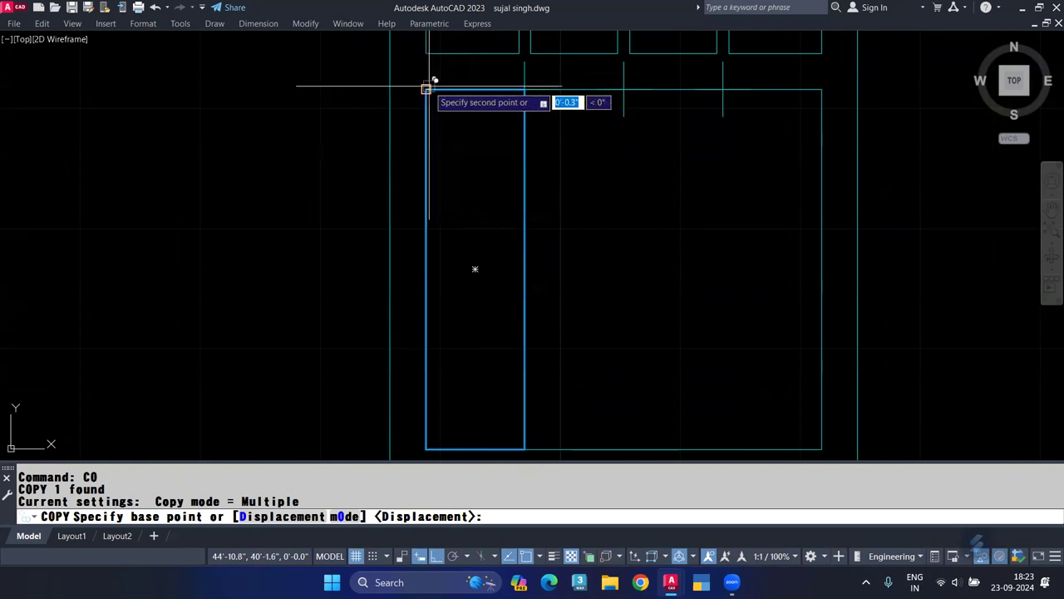
{"action": "left_click", "coordinate": [525, 89]}
{"action": "left_click", "coordinate": [623, 89]}
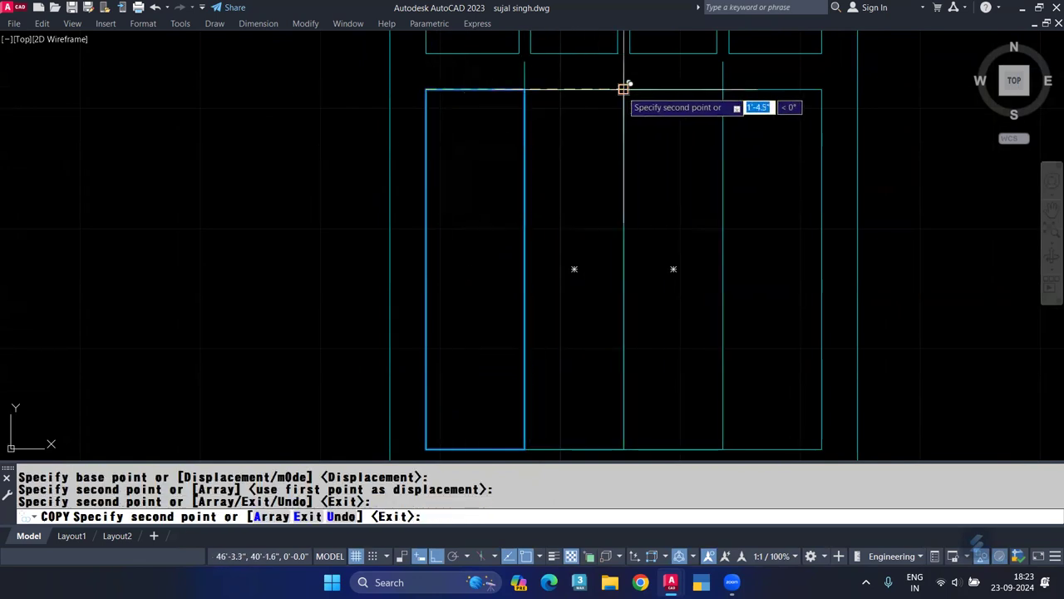
{"action": "left_click", "coordinate": [722, 89]}
{"action": "key", "text": "Return"}
{"action": "middle_click_drag", "start_coordinate": [724, 88], "coordinate": [752, 164]}
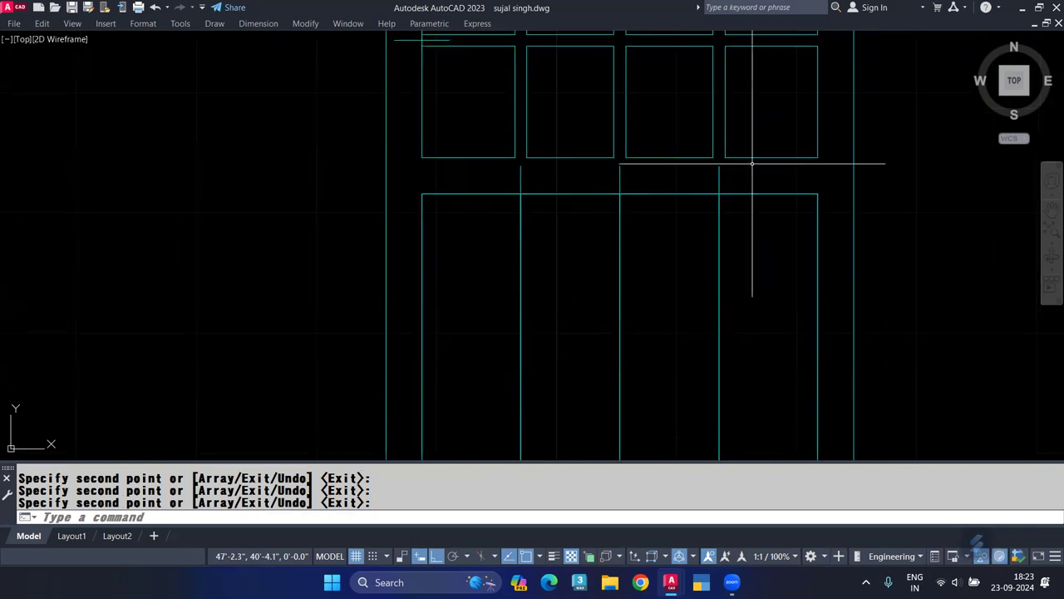
Set the point style to none so the division markers disappear.
{"action": "type", "text": "Ptype"}
{"action": "key", "text": "Return"}
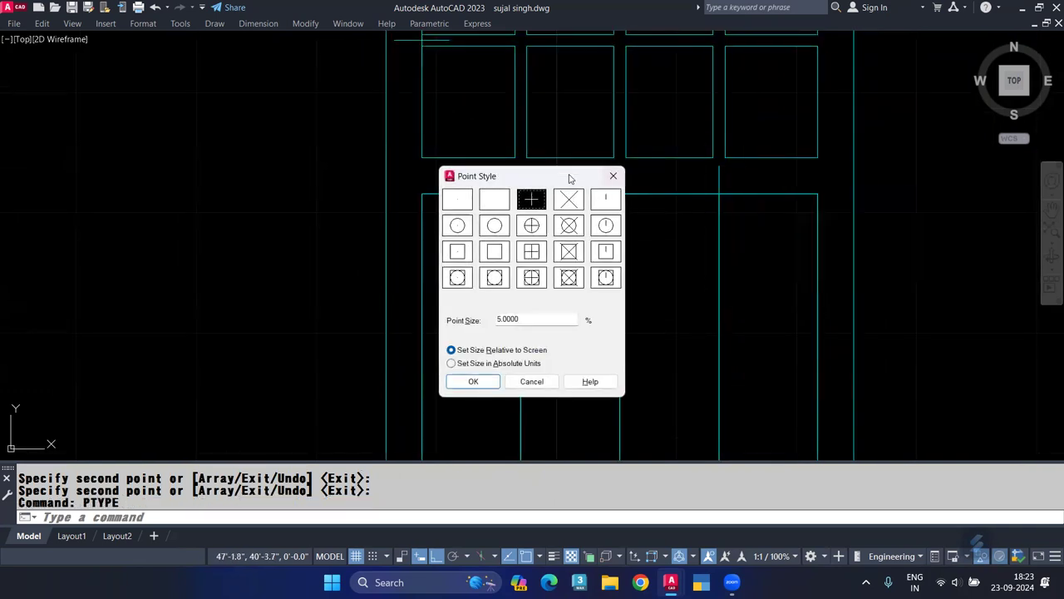
{"action": "left_click", "coordinate": [474, 382]}
{"action": "scroll", "coordinate": [541, 235], "scroll_direction": "down", "scroll_amount": 3}
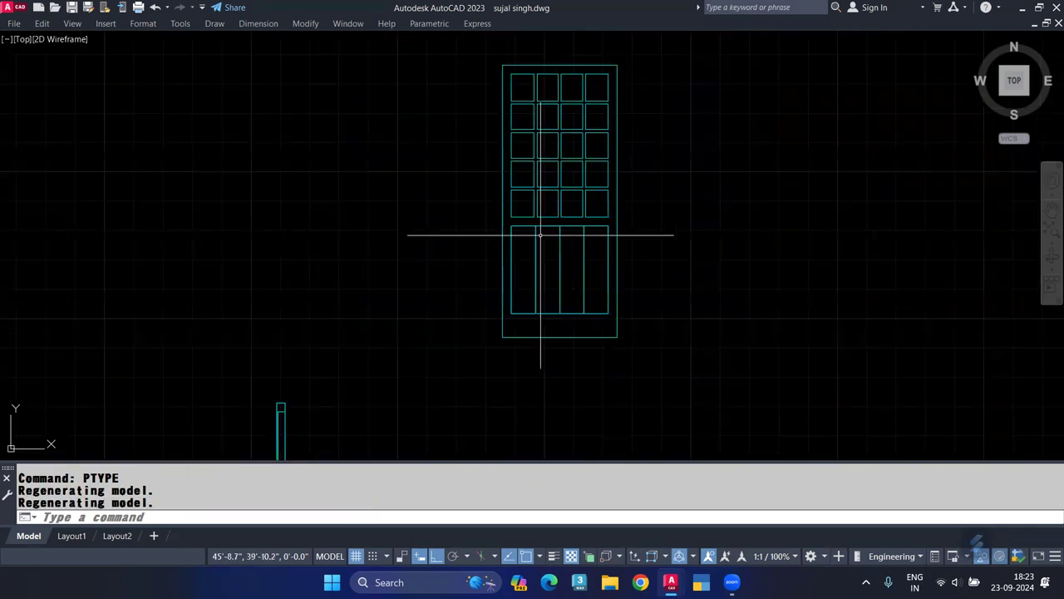
{"action": "scroll", "coordinate": [579, 257], "scroll_direction": "up", "scroll_amount": 3}
Group the four sub-panel rectangles and temporarily hide the group.
{"action": "left_click", "coordinate": [625, 228]}
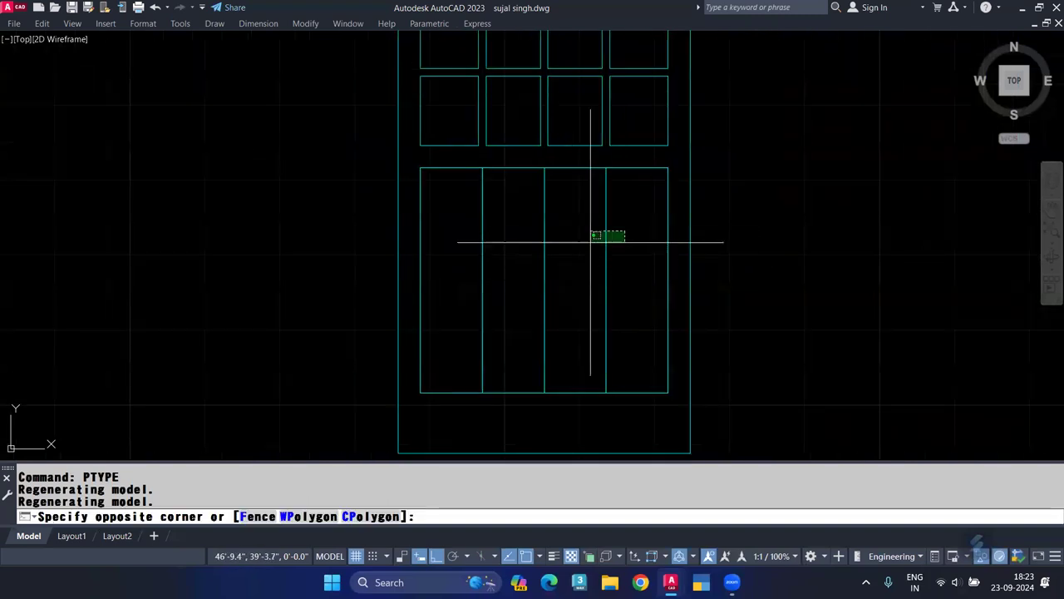
{"action": "left_click", "coordinate": [463, 292]}
{"action": "key", "text": "Return"}
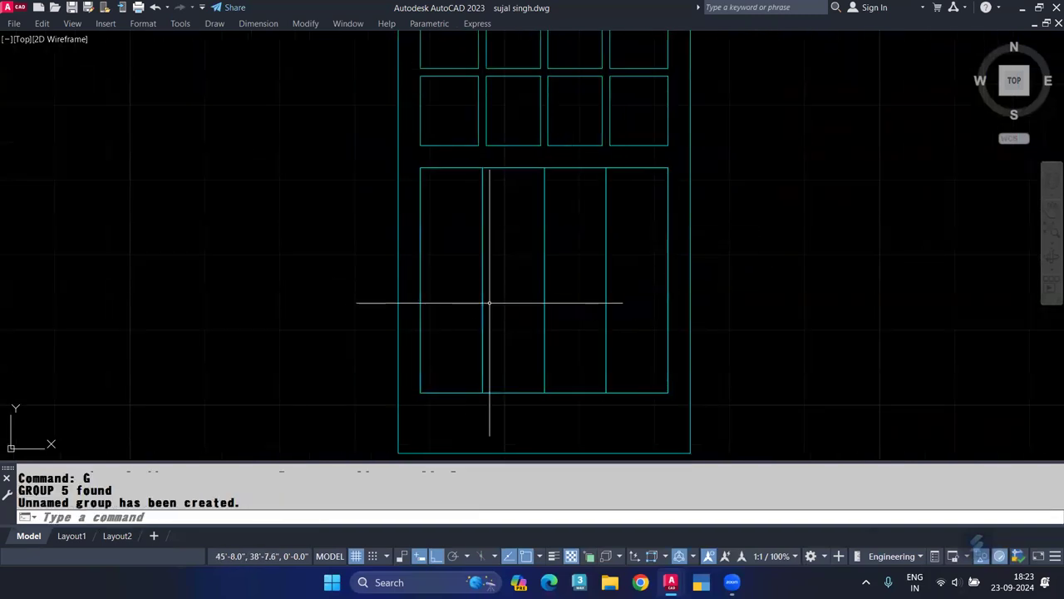
{"action": "left_click", "coordinate": [623, 233]}
{"action": "left_click", "coordinate": [461, 328]}
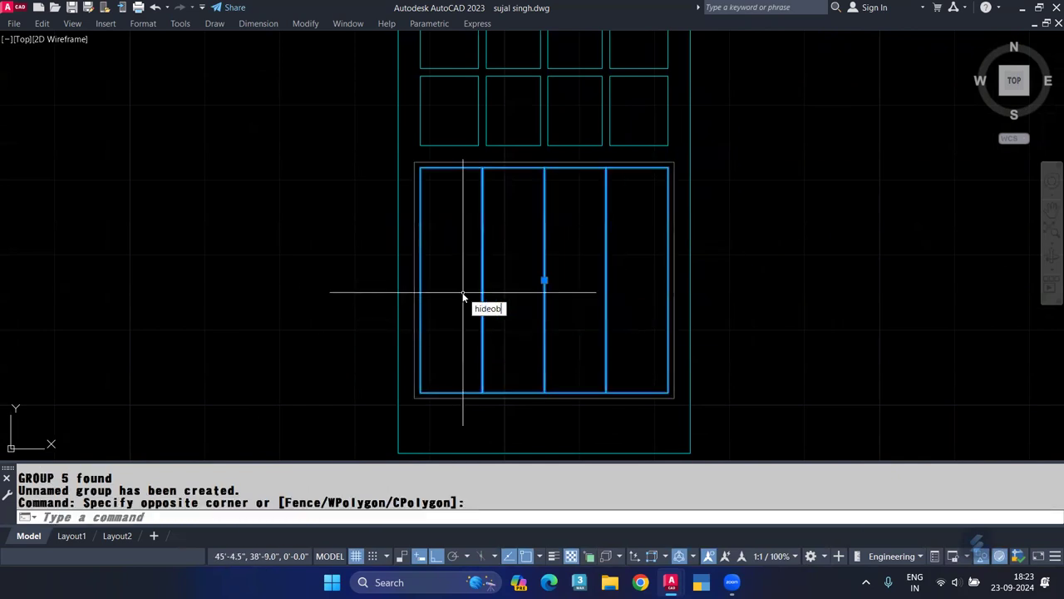
{"action": "key", "text": "Return"}
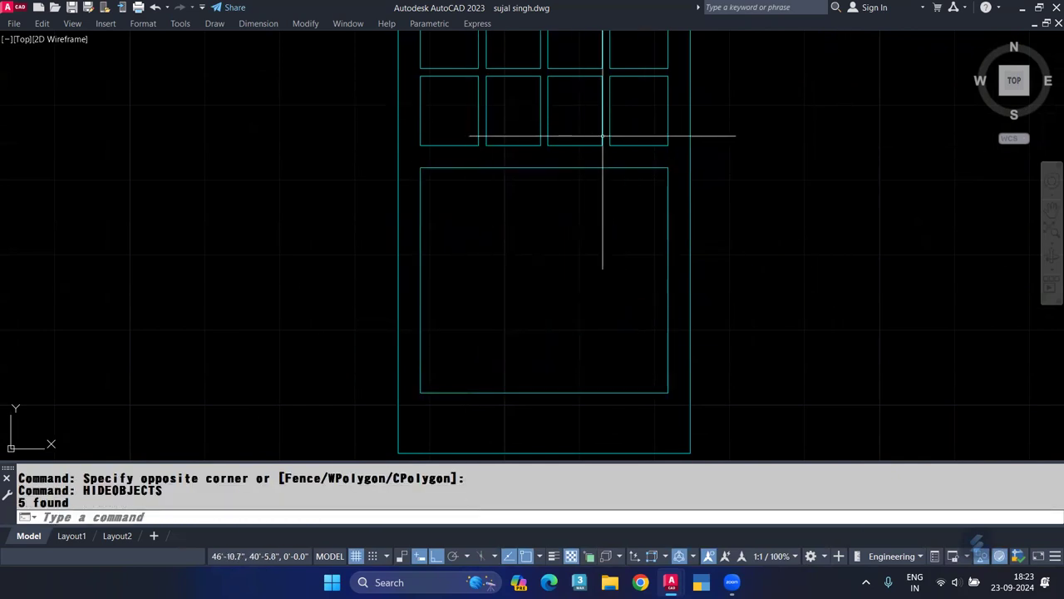
Delete the outer lower-panel rectangle and unhide the sub-panel group.
{"action": "left_click", "coordinate": [680, 161]}
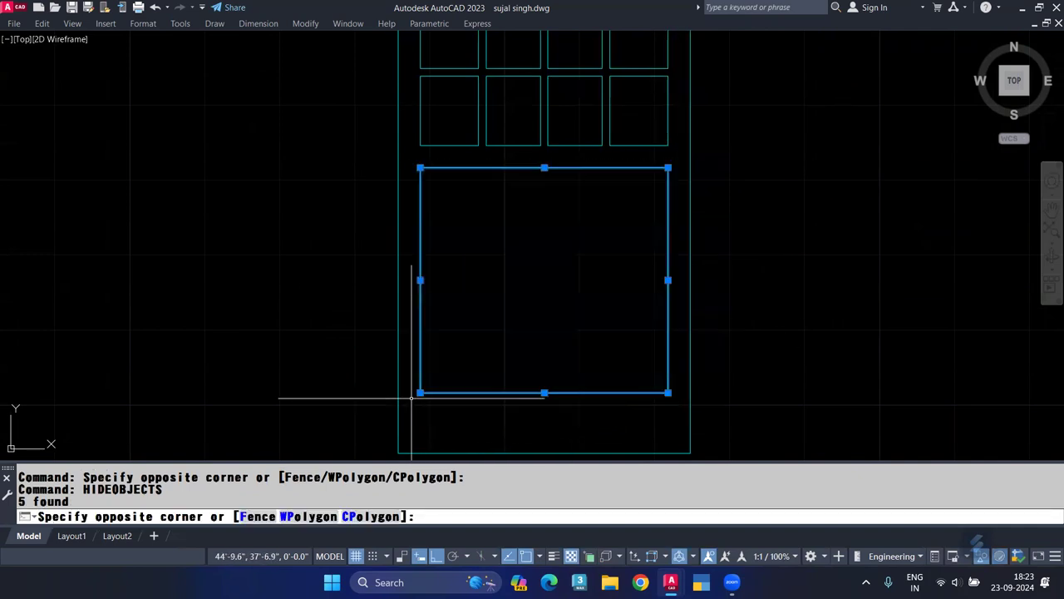
{"action": "left_click", "coordinate": [411, 397]}
{"action": "key", "text": "Delete"}
{"action": "type", "text": "uybnh"}
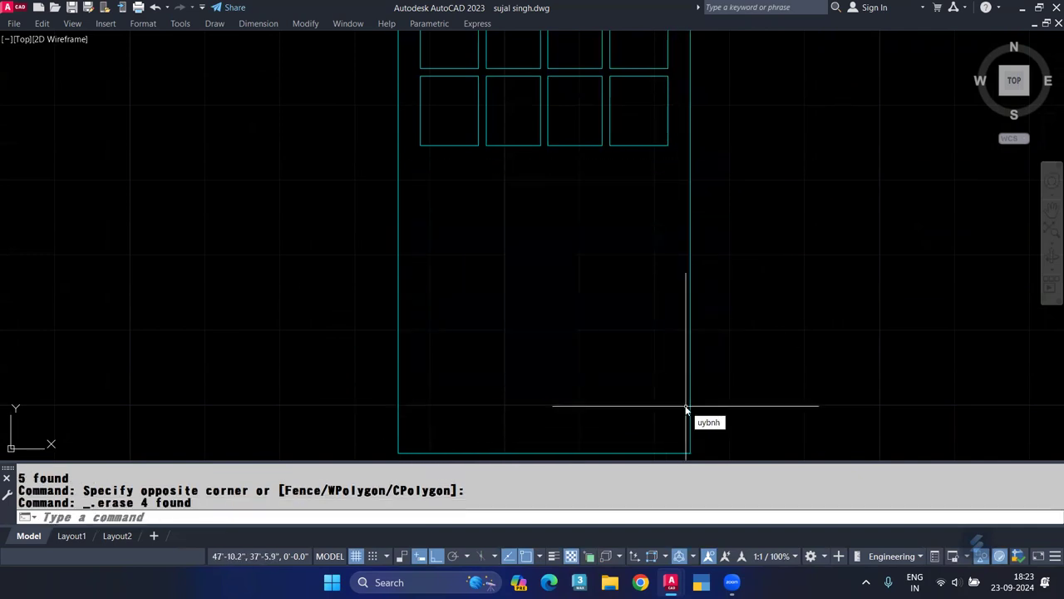
{"action": "key", "text": "Escape"}
{"action": "key", "text": "Escape"}
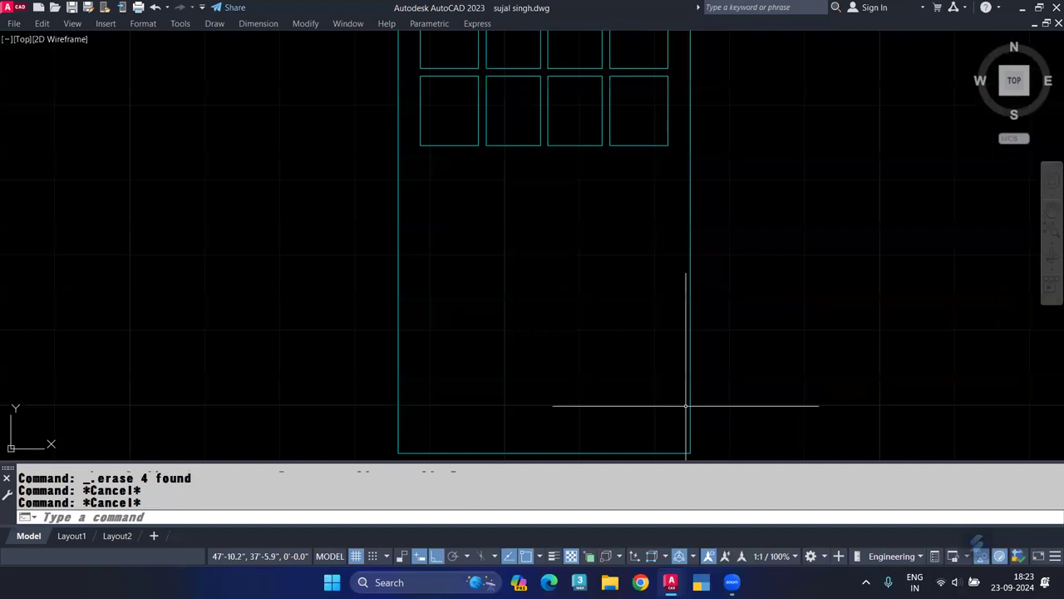
{"action": "type", "text": "unhide"}
{"action": "key", "text": "Return"}
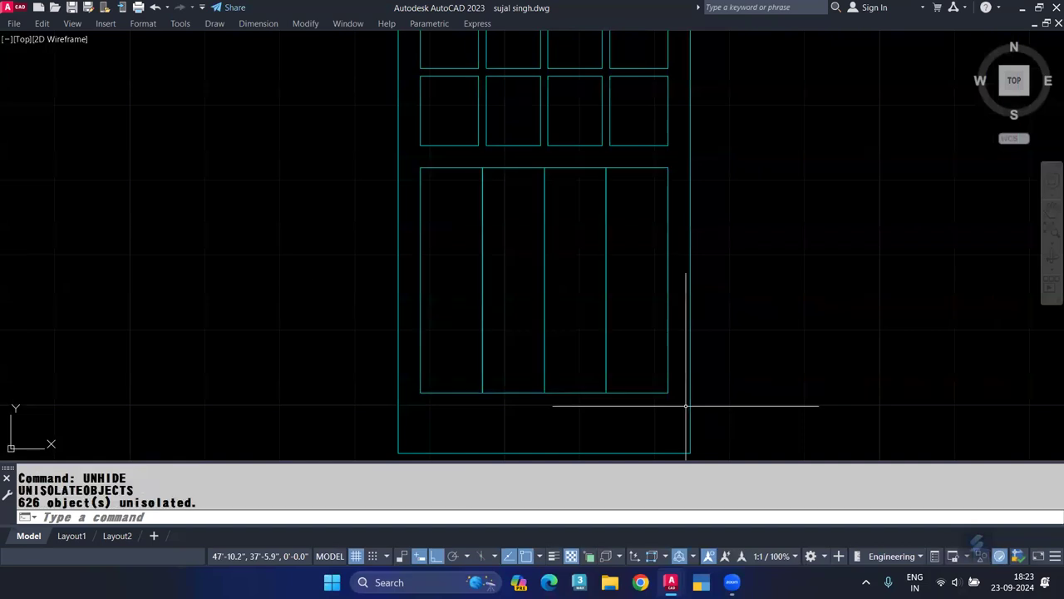
{"action": "type", "text": "-v"}
{"action": "key", "text": "Return"}
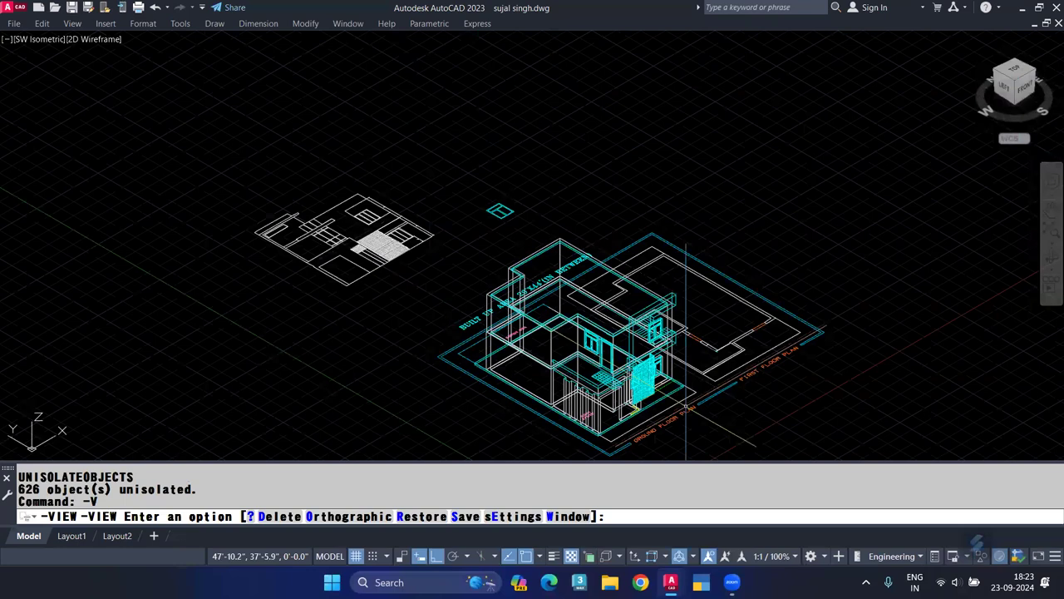
Switch to the southwest isometric view and shade the model.
{"action": "type", "text": "sw"}
{"action": "key", "text": "Return"}
{"action": "type", "text": "shade"}
{"action": "key", "text": "Return"}
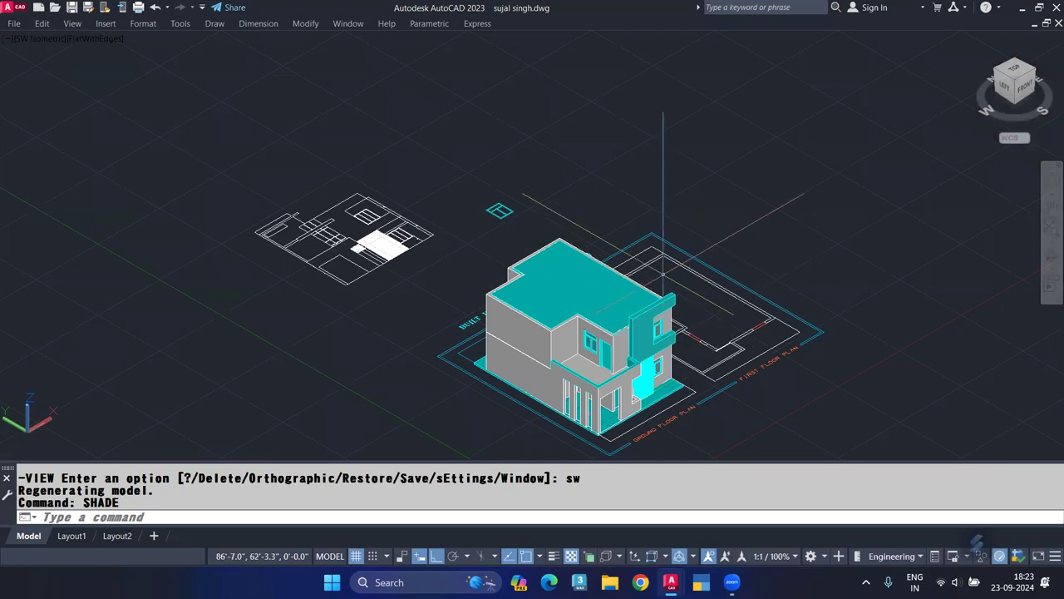
Orbit, zoom and pan to a close view of the porch corner from above.
{"action": "middle_click_drag", "start_coordinate": [663, 273], "coordinate": [563, 286], "text": "shift"}
{"action": "middle_click_drag", "start_coordinate": [465, 308], "coordinate": [464, 309], "text": "shift"}
{"action": "middle_click_drag", "start_coordinate": [435, 250], "coordinate": [446, 115], "text": "shift"}
{"action": "middle_click_drag", "start_coordinate": [485, 279], "coordinate": [499, 350], "text": "shift"}
{"action": "scroll", "coordinate": [490, 265], "scroll_direction": "down", "scroll_amount": 4}
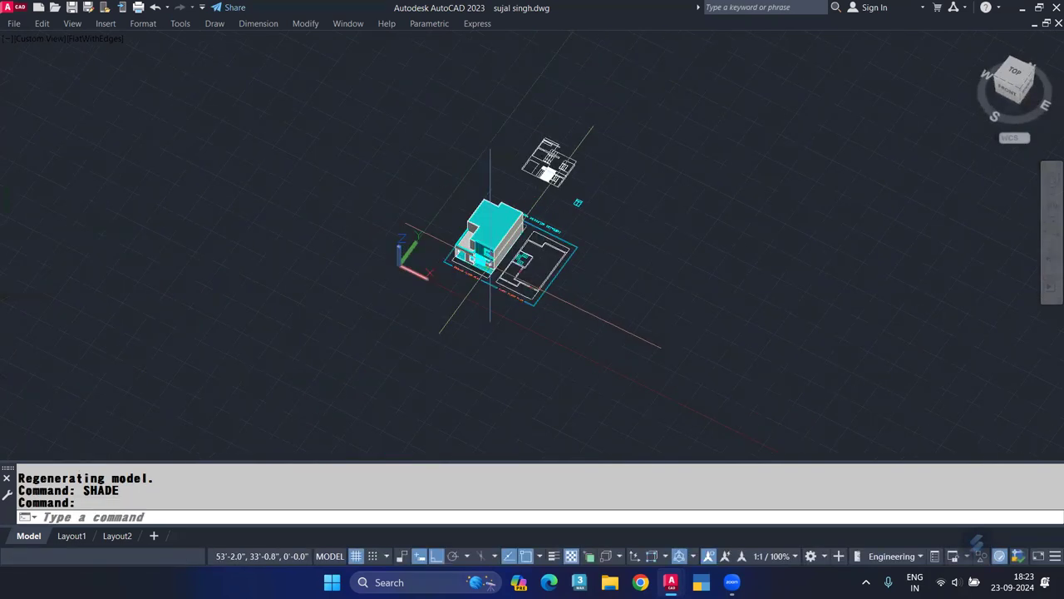
{"action": "scroll", "coordinate": [489, 266], "scroll_direction": "up", "scroll_amount": 5}
{"action": "middle_click_drag", "start_coordinate": [472, 259], "coordinate": [334, 187]}
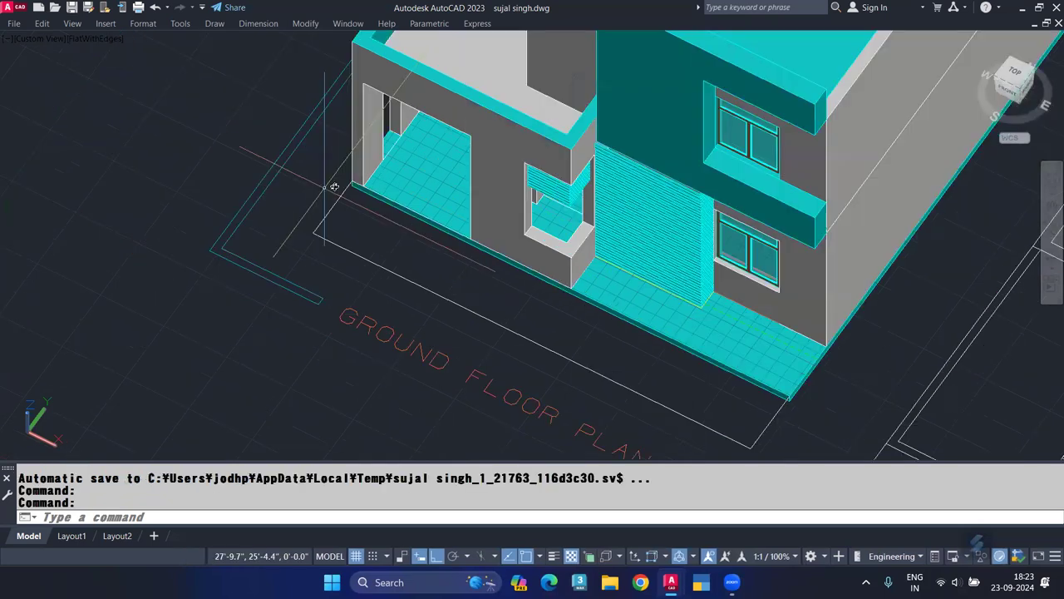
{"action": "middle_click_drag", "start_coordinate": [441, 186], "coordinate": [683, 176], "text": "shift"}
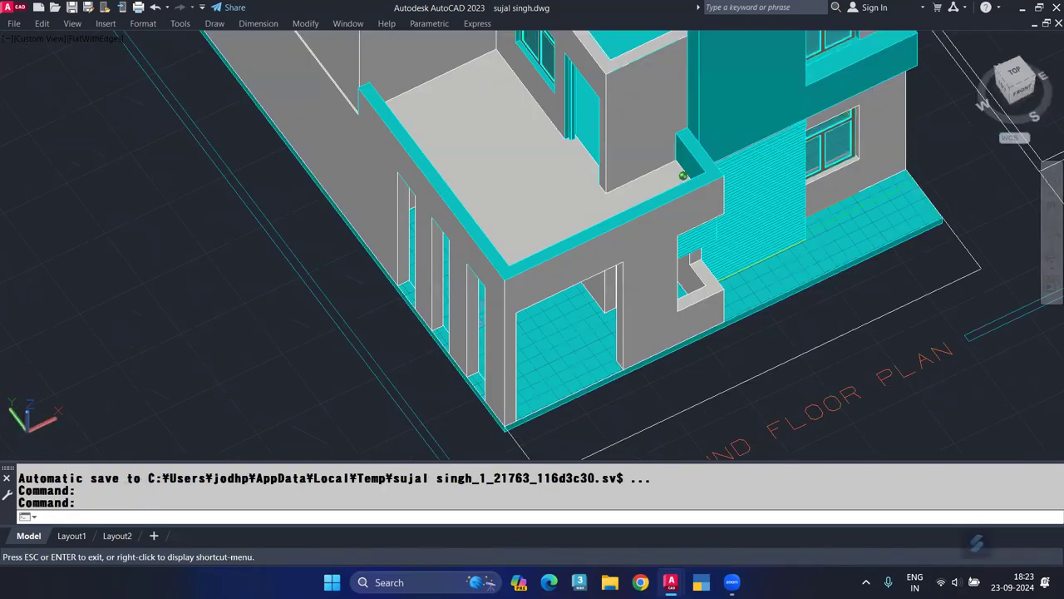
{"action": "mouse_move", "coordinate": [504, 194]}
{"action": "middle_mouse_down"}
{"action": "mouse_move", "coordinate": [446, 266]}
{"action": "mouse_move", "coordinate": [441, 167]}
{"action": "middle_mouse_up"}
Select all objects similar to the 3D building with SELECTSIMILAR and hide them.
{"action": "key", "text": "Escape"}
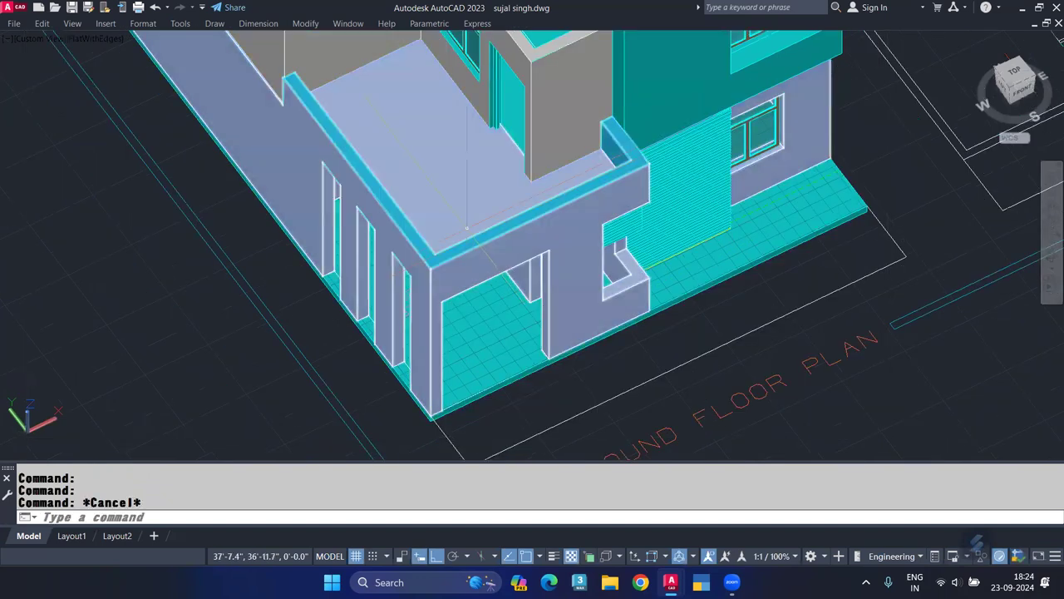
{"action": "type", "text": "s"}
{"action": "type", "text": "le"}
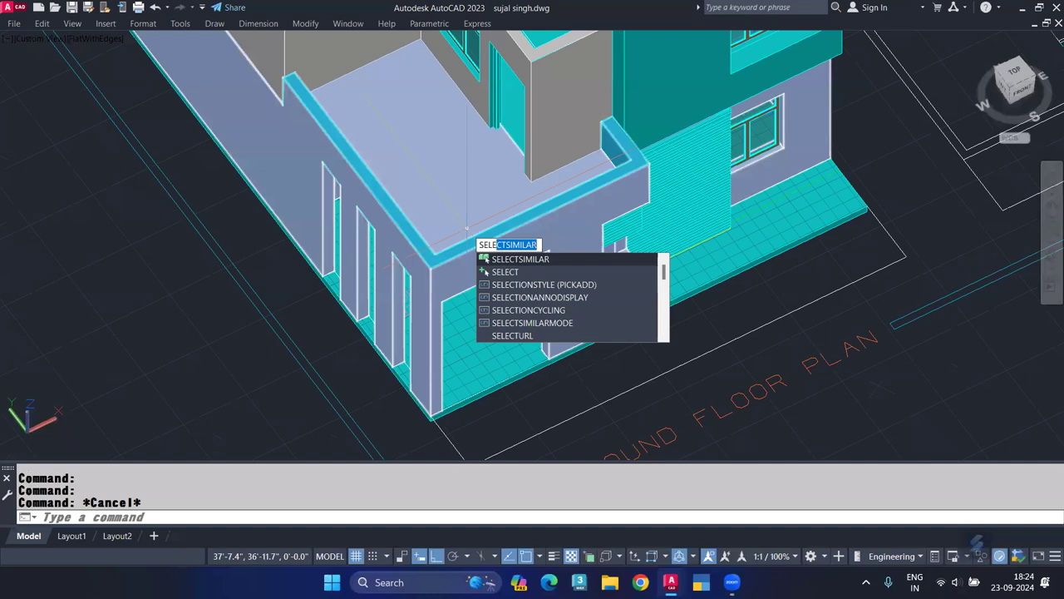
{"action": "key", "text": "Return"}
{"action": "left_click", "coordinate": [456, 191]}
{"action": "key", "text": "Return"}
{"action": "scroll", "coordinate": [455, 191], "scroll_direction": "down", "scroll_amount": 3}
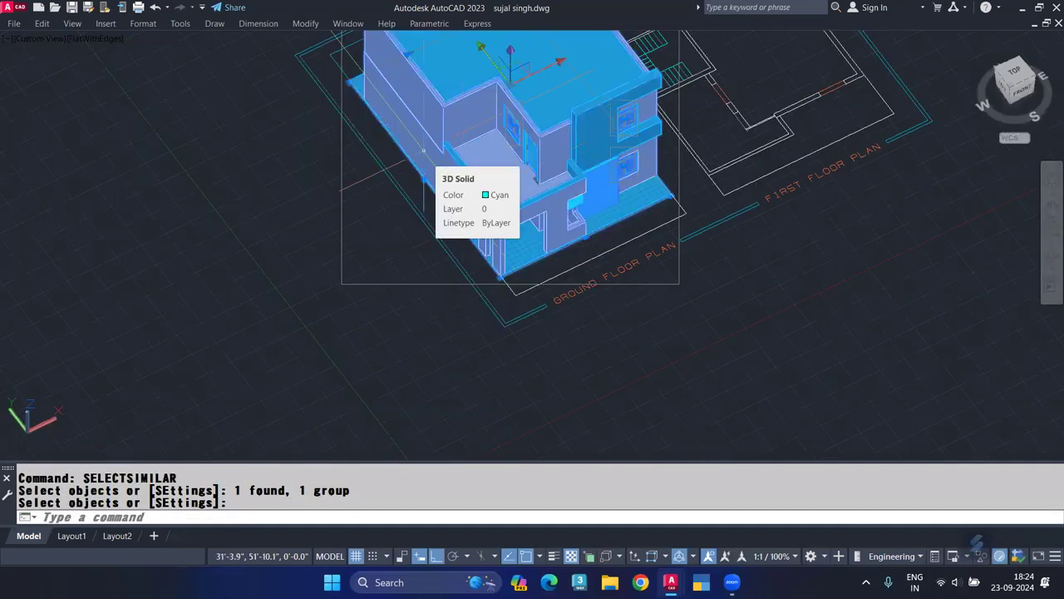
{"action": "key", "text": "ctrl+shift+h"}
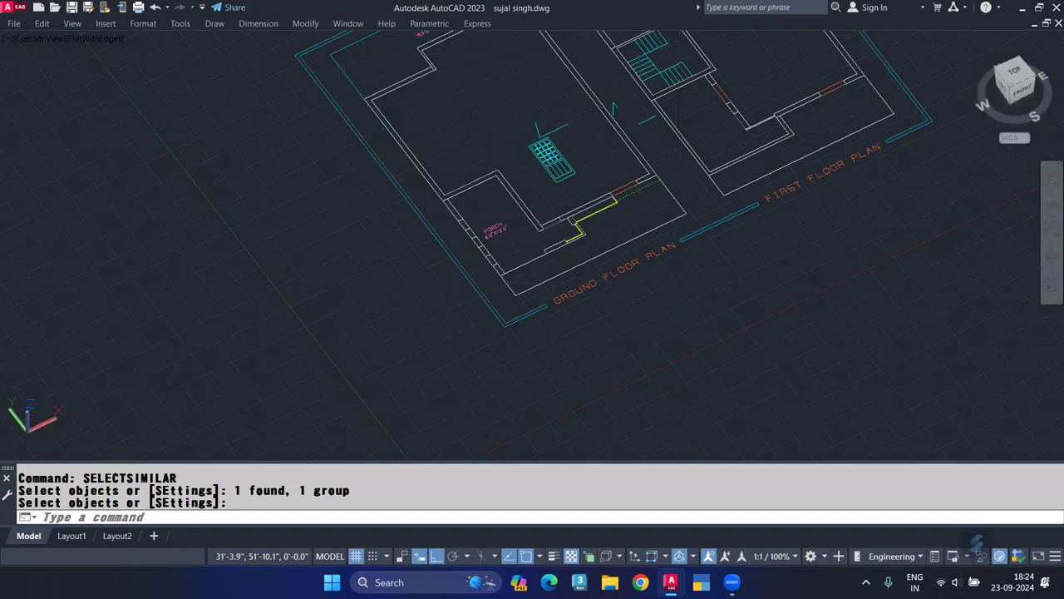
Erase the stray lines near the stair block on the floor plan.
{"action": "scroll", "coordinate": [549, 152], "scroll_direction": "up", "scroll_amount": 3}
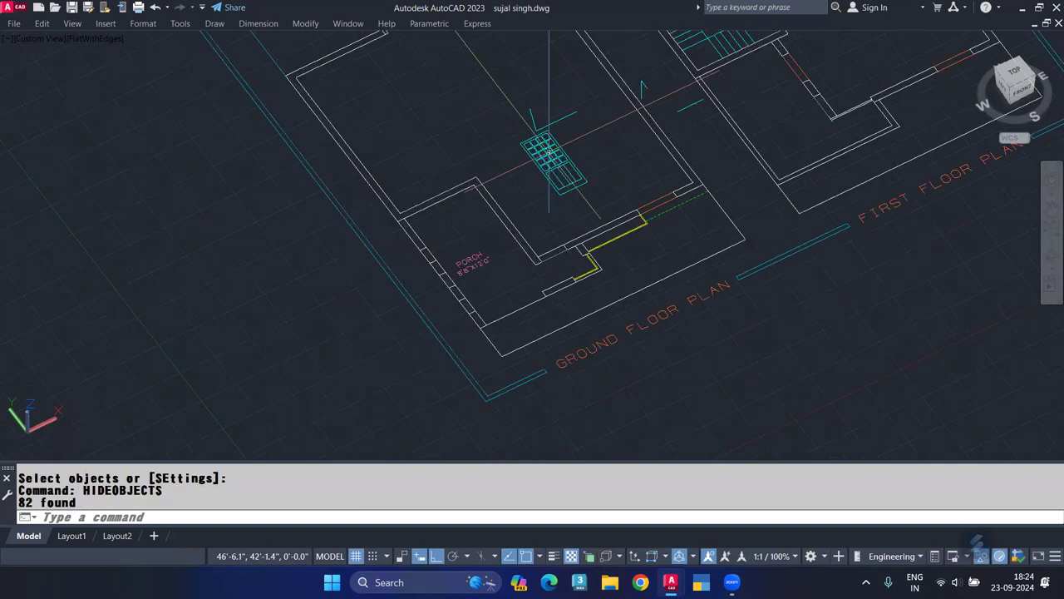
{"action": "scroll", "coordinate": [548, 153], "scroll_direction": "up", "scroll_amount": 4}
{"action": "left_click", "coordinate": [447, 91]}
{"action": "left_click", "coordinate": [499, 96]}
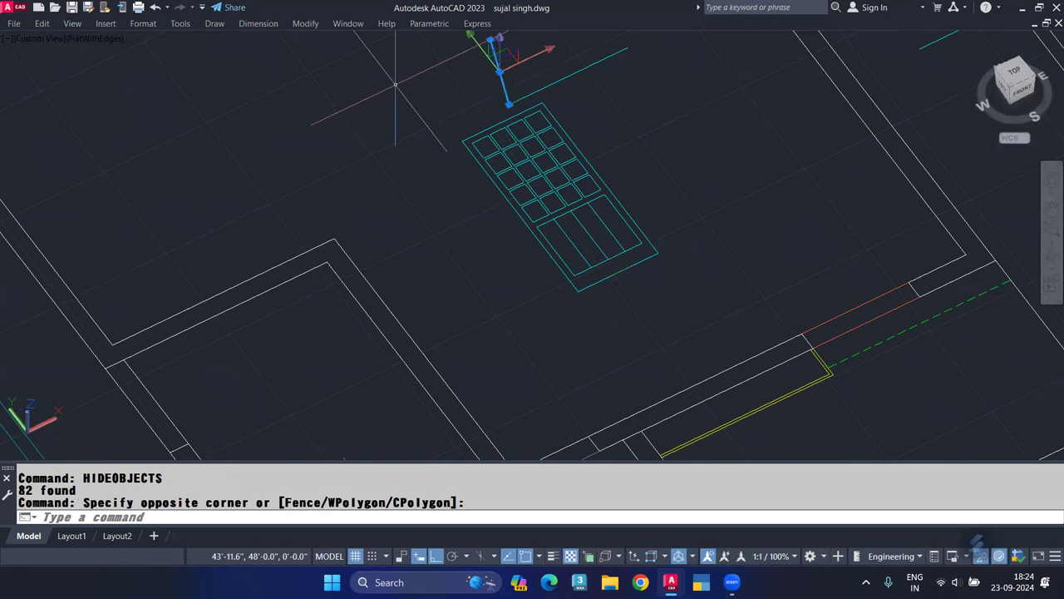
{"action": "key", "text": "Delete"}
{"action": "left_click", "coordinate": [529, 91]}
{"action": "left_click", "coordinate": [458, 78]}
{"action": "left_click", "coordinate": [623, 83]}
{"action": "left_click", "coordinate": [483, 65]}
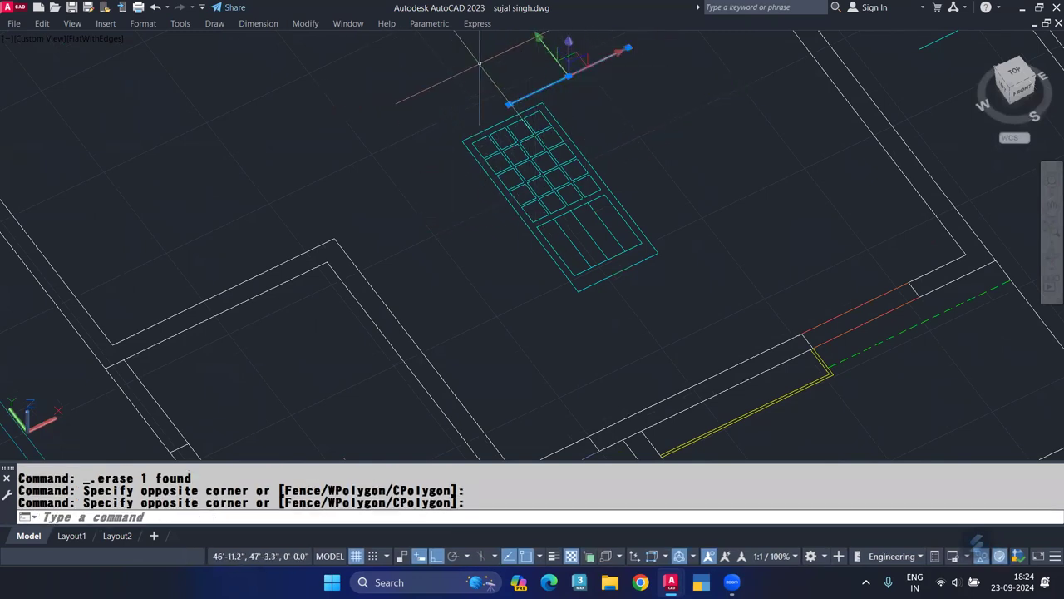
{"action": "key", "text": "Delete"}
{"action": "scroll", "coordinate": [627, 185], "scroll_direction": "up", "scroll_amount": 2}
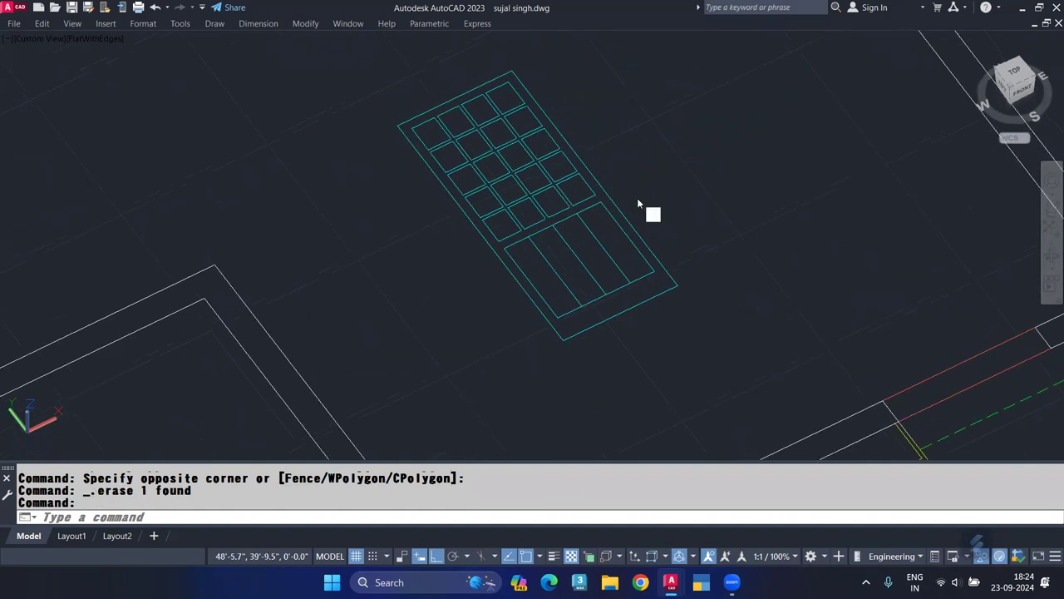
Press-pull the outer door frame region into a solid 2 thick.
{"action": "type", "text": "Prepress"}
{"action": "key", "text": "Return"}
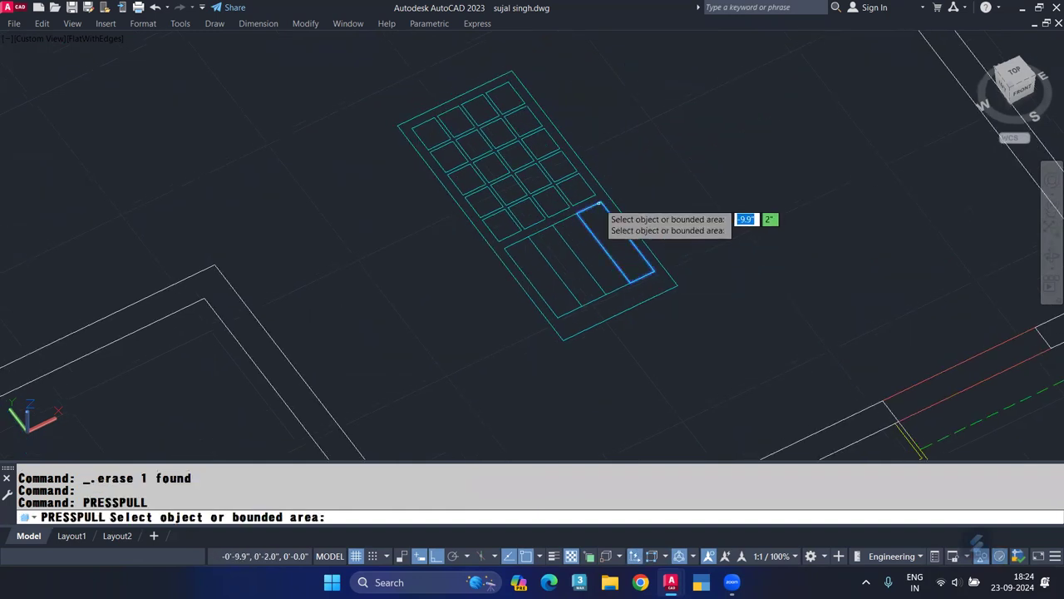
{"action": "left_click", "coordinate": [603, 189]}
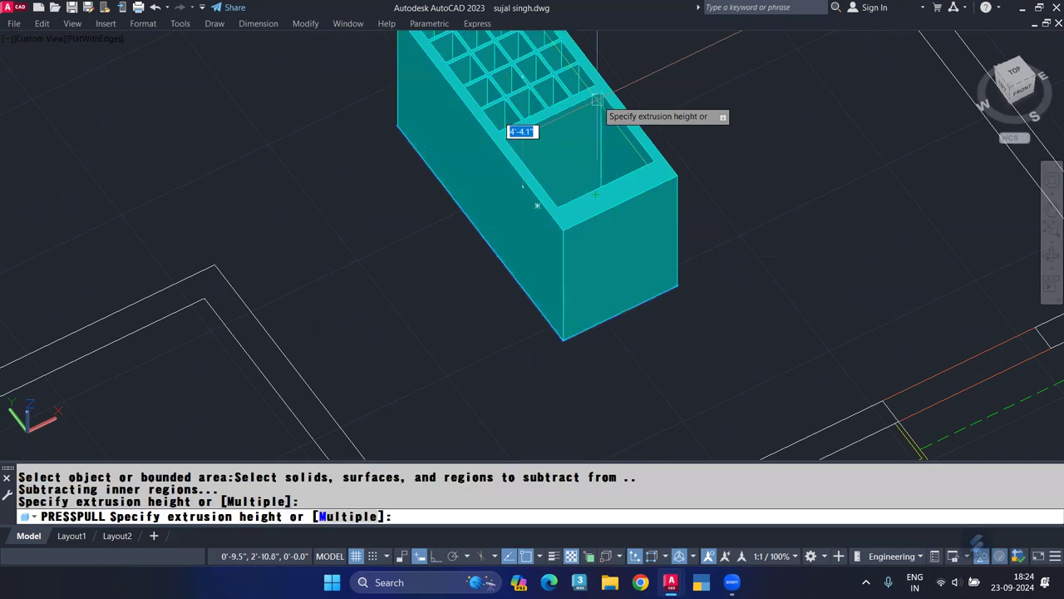
{"action": "type", "text": "2"}
{"action": "key", "text": "Return"}
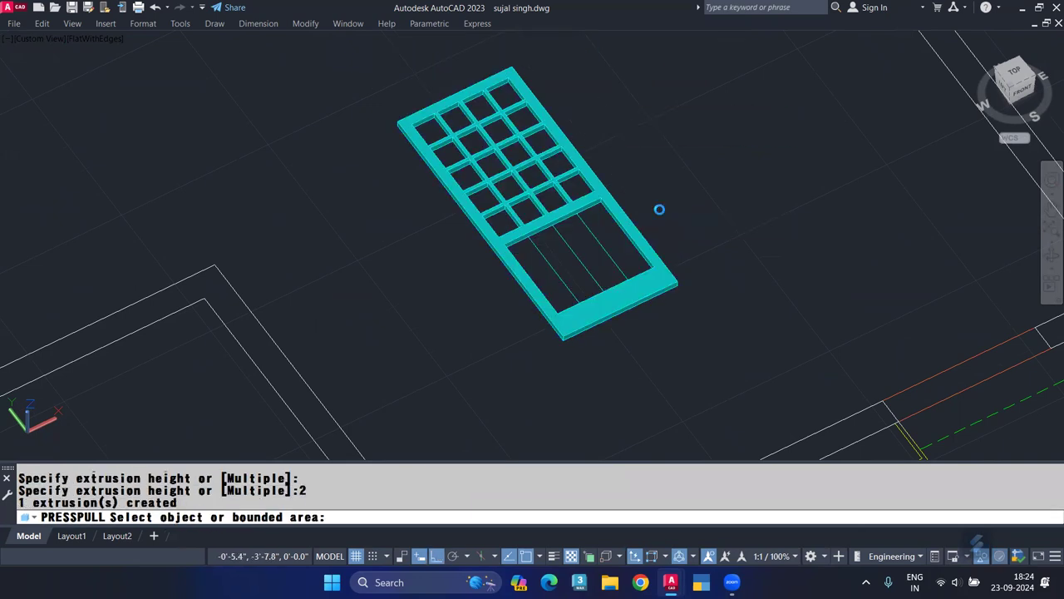
{"action": "key", "text": "Return"}
{"action": "scroll", "coordinate": [585, 251], "scroll_direction": "up", "scroll_amount": 2}
Extrude the lower panel strips 0.75 high with a 60° taper.
{"action": "left_click", "coordinate": [701, 238]}
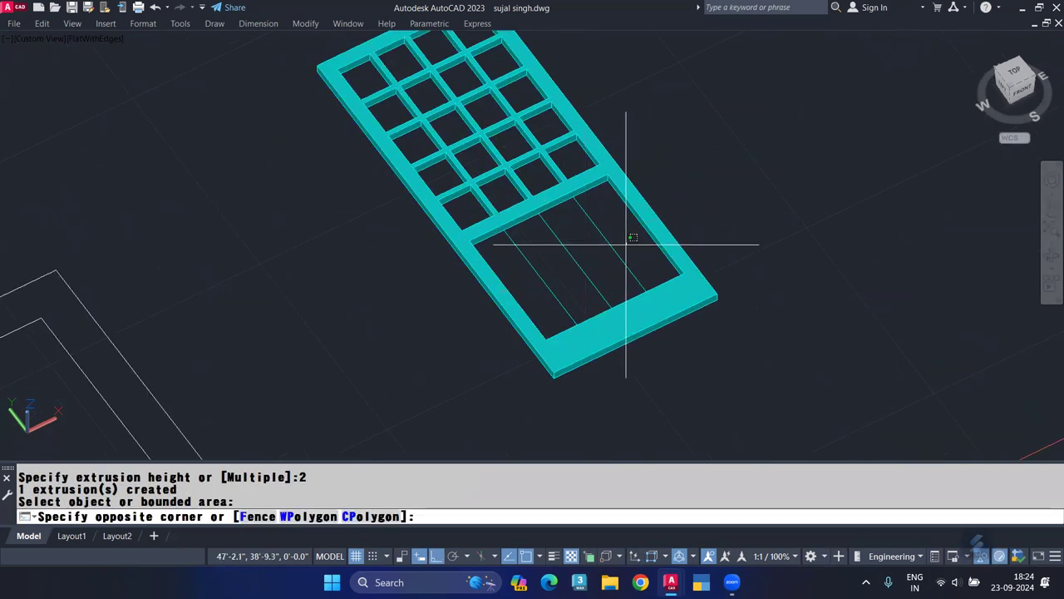
{"action": "left_click", "coordinate": [571, 271]}
{"action": "type", "text": "t"}
{"action": "key", "text": "Return"}
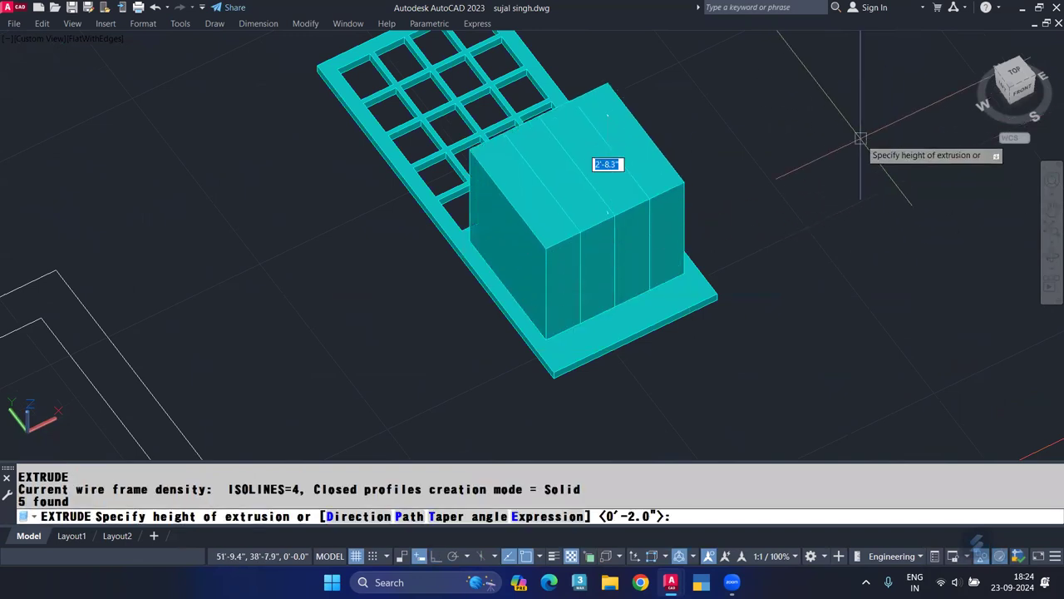
{"action": "key", "text": "Return"}
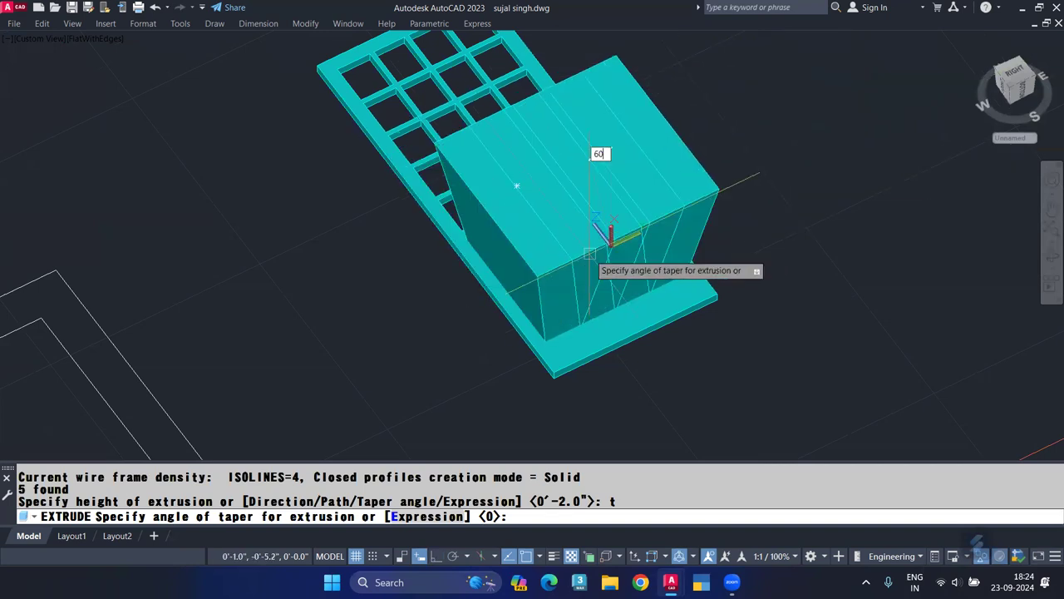
{"action": "key", "text": "Return"}
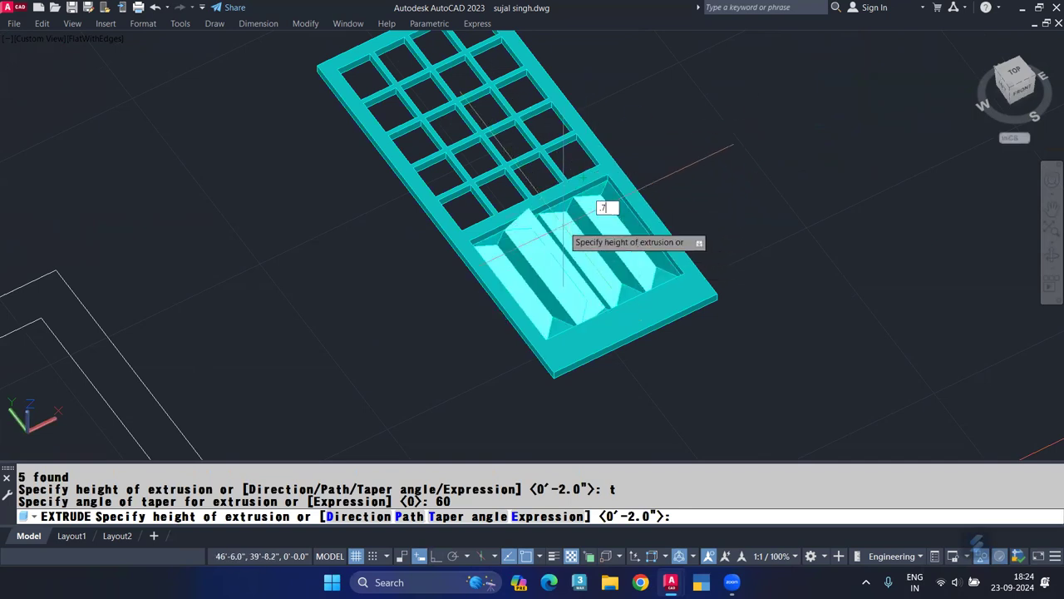
{"action": "type", "text": ".75"}
{"action": "key", "text": "Return"}
{"action": "scroll", "coordinate": [546, 247], "scroll_direction": "up", "scroll_amount": 2}
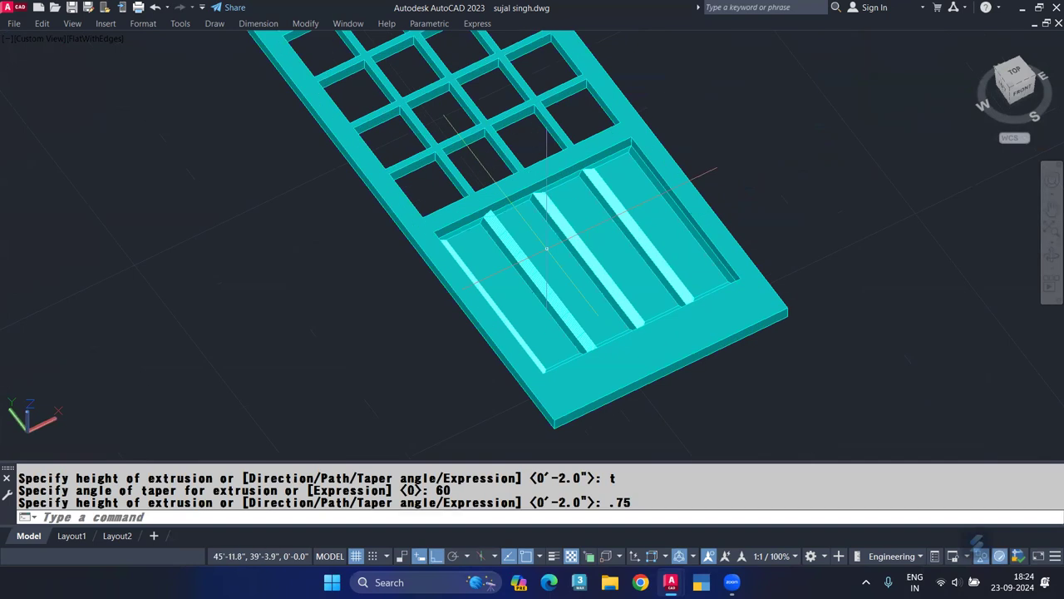
{"action": "scroll", "coordinate": [546, 248], "scroll_direction": "up", "scroll_amount": 3}
{"action": "scroll", "coordinate": [532, 241], "scroll_direction": "up", "scroll_amount": 2}
{"action": "scroll", "coordinate": [507, 232], "scroll_direction": "down", "scroll_amount": 3}
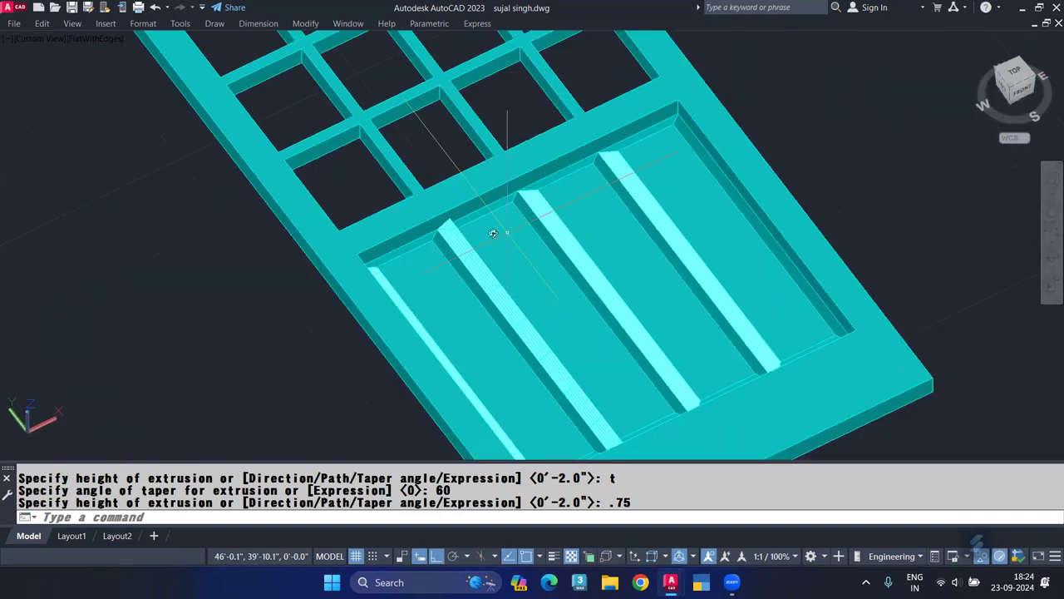
{"action": "middle_click_drag", "start_coordinate": [493, 233], "coordinate": [385, 174], "text": "shift"}
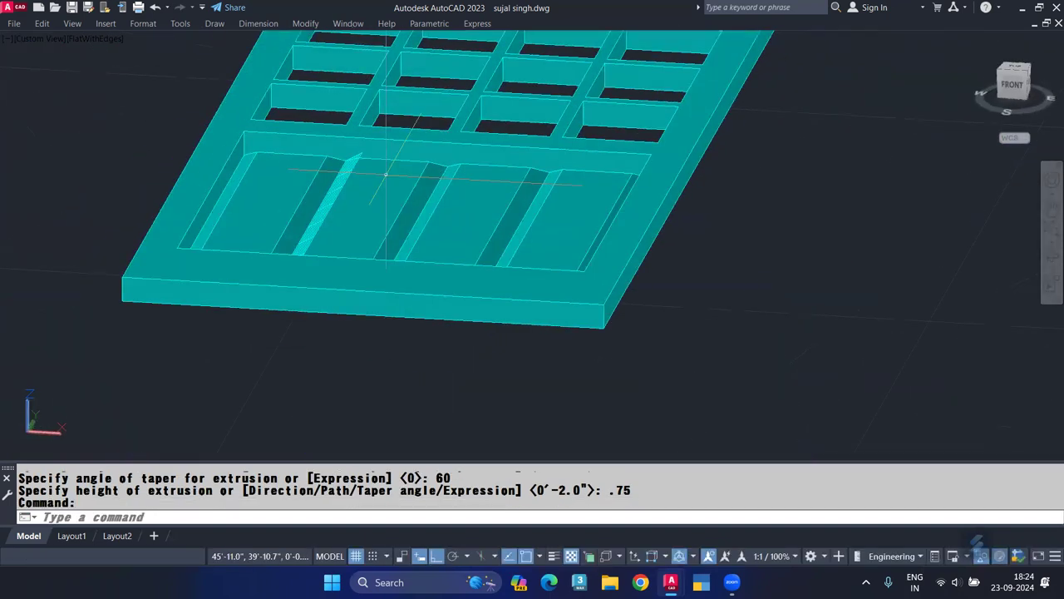
Delete the stray narrow strip solid from the lower panel.
{"action": "scroll", "coordinate": [386, 174], "scroll_direction": "up", "scroll_amount": 2}
{"action": "left_click", "coordinate": [315, 227]}
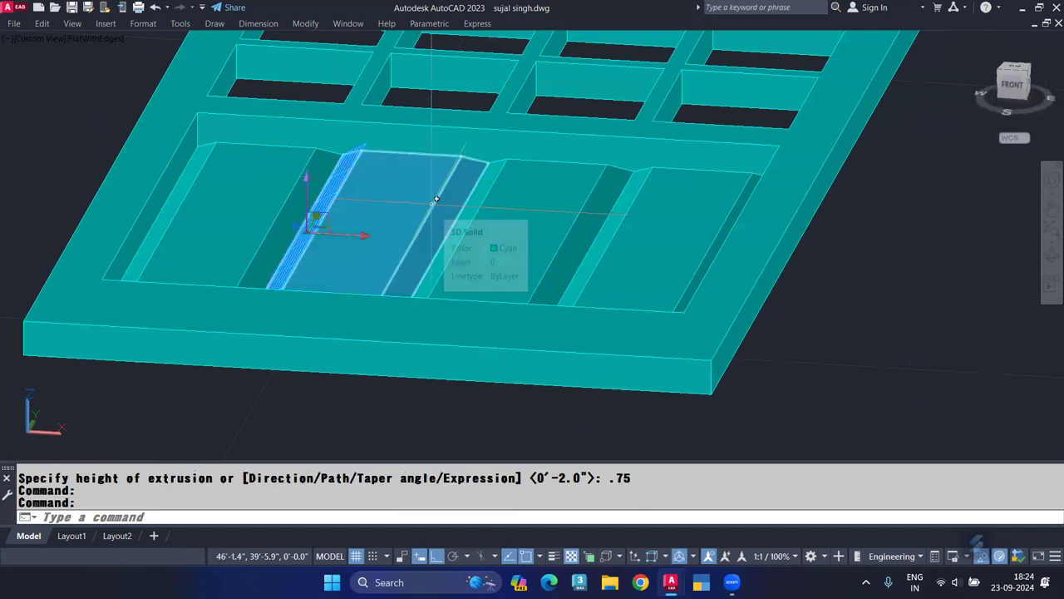
{"action": "key", "text": "Delete"}
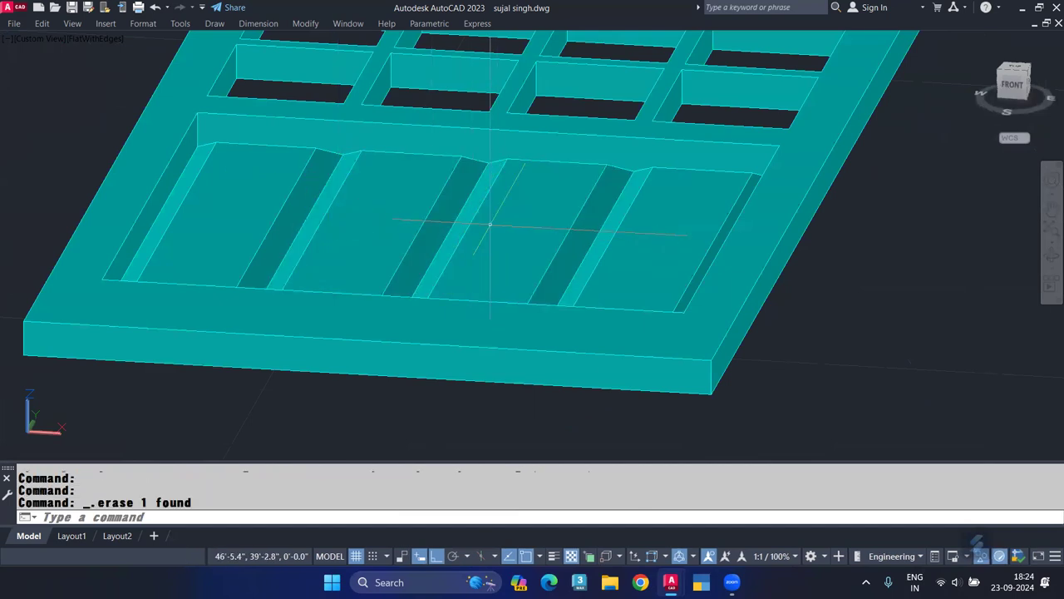
{"action": "mouse_move", "coordinate": [390, 221]}
{"action": "middle_mouse_down", "text": "shift"}
{"action": "mouse_move", "coordinate": [471, 250]}
{"action": "mouse_move", "coordinate": [575, 203]}
{"action": "middle_mouse_up", "text": "shift"}
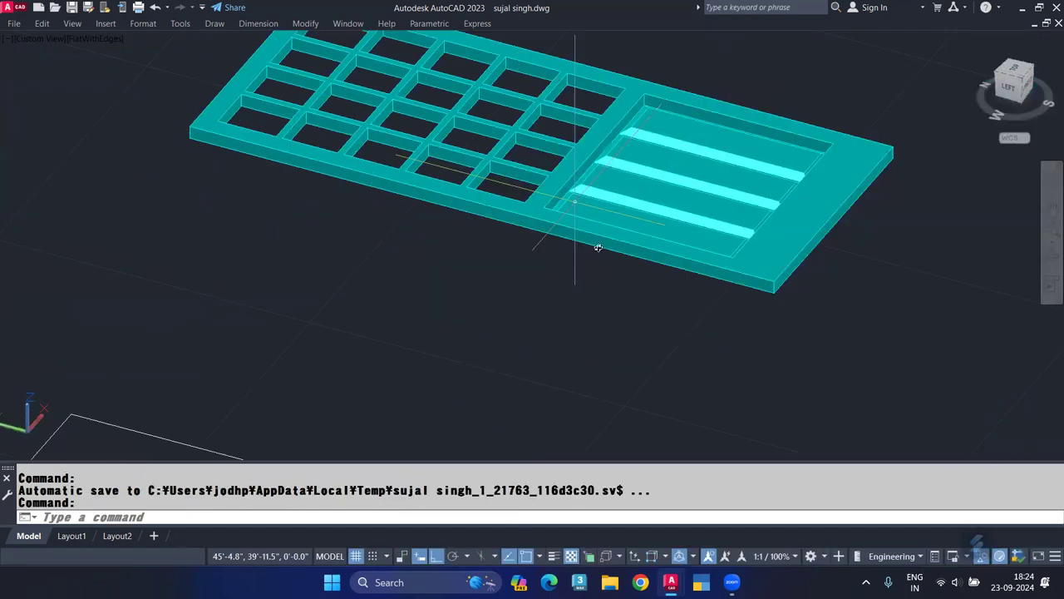
{"action": "middle_click_drag", "start_coordinate": [598, 247], "coordinate": [435, 126], "text": "shift"}
{"action": "scroll", "coordinate": [434, 126], "scroll_direction": "down", "scroll_amount": 3}
{"action": "scroll", "coordinate": [686, 167], "scroll_direction": "up", "scroll_amount": 5}
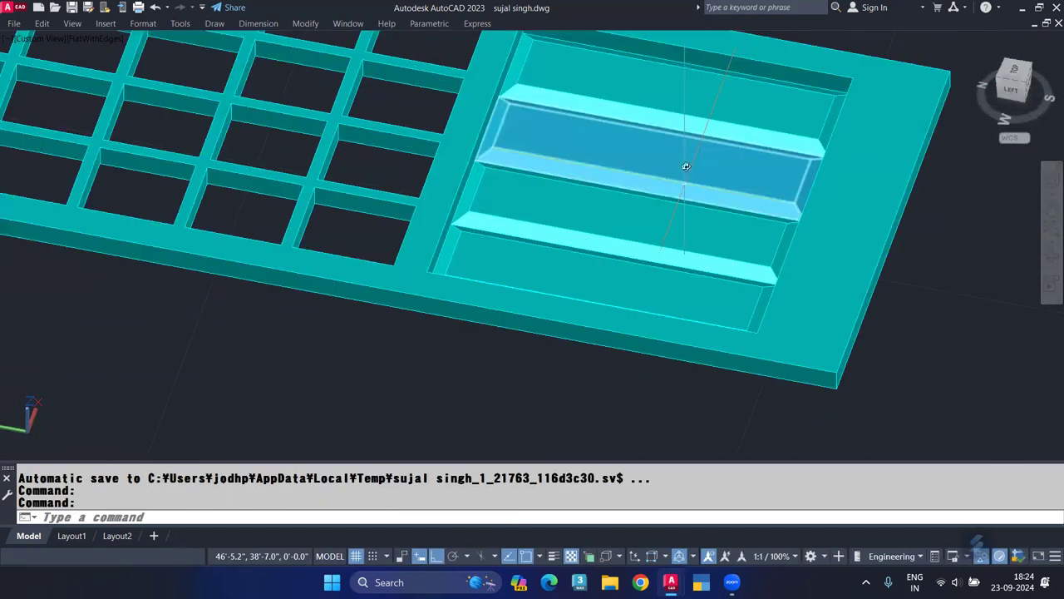
{"action": "middle_click_drag", "start_coordinate": [683, 187], "coordinate": [665, 202], "text": "shift"}
Group the lower-panel strips and raise the group 1.25 along Z.
{"action": "left_click", "coordinate": [624, 212]}
{"action": "left_click", "coordinate": [649, 158]}
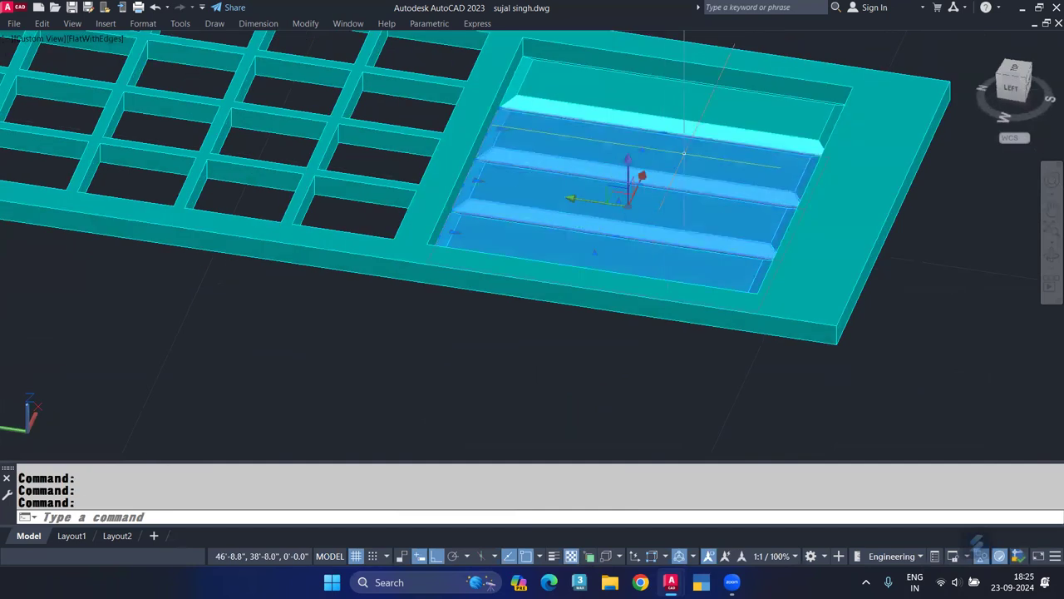
{"action": "left_click", "coordinate": [695, 96]}
{"action": "type", "text": "g"}
{"action": "key", "text": "Return"}
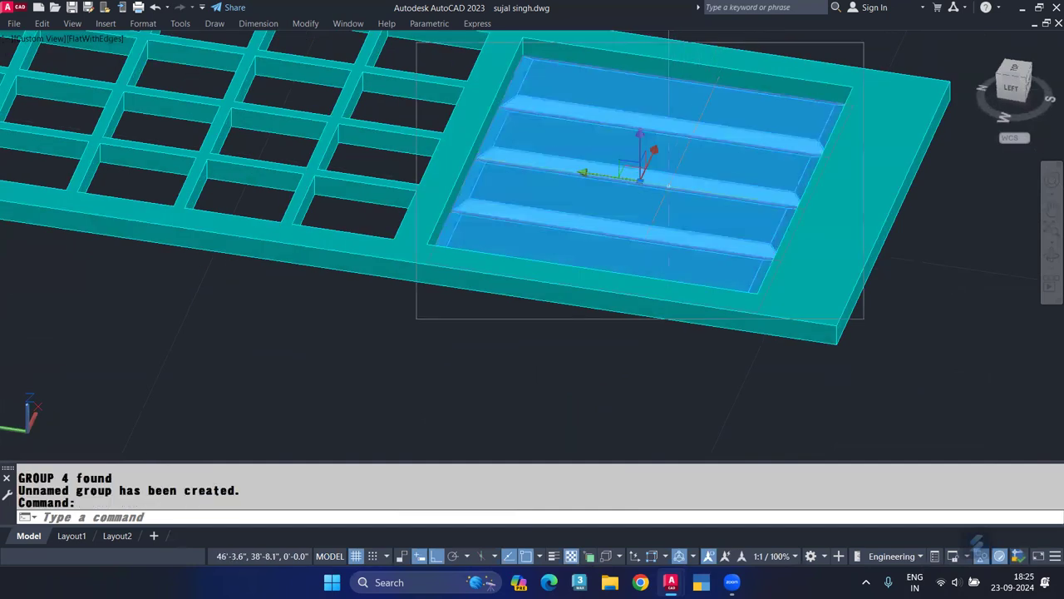
{"action": "left_click", "coordinate": [640, 145]}
{"action": "type", "text": "1.25"}
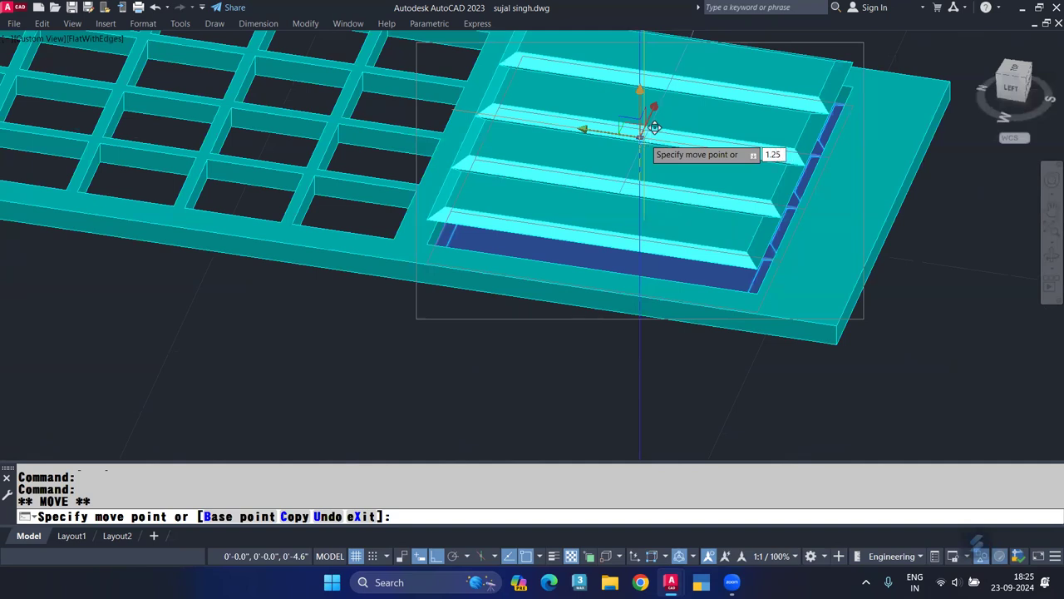
{"action": "key", "text": "Return"}
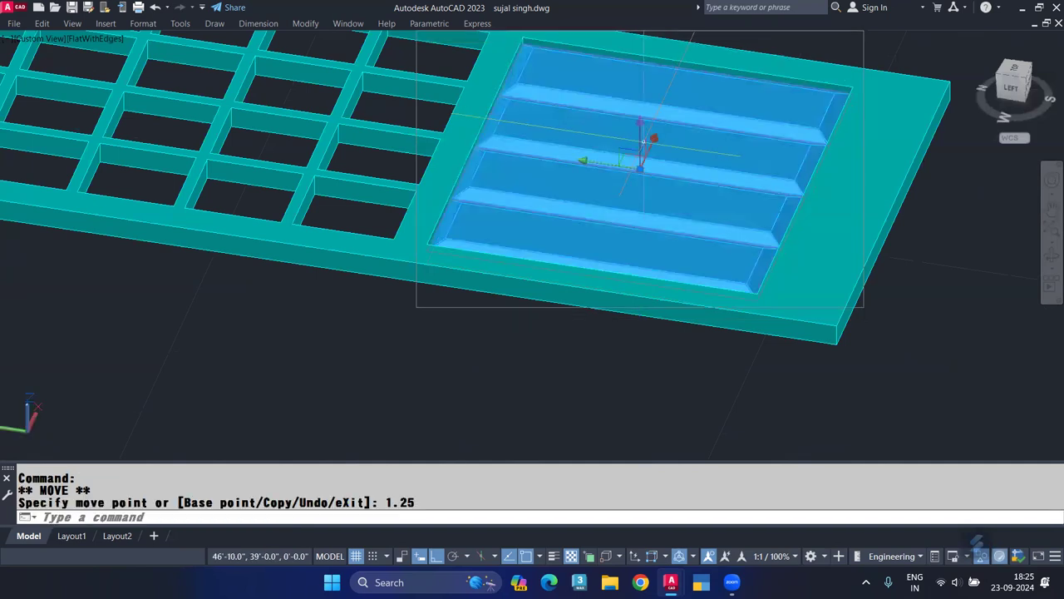
{"action": "key", "text": "Escape"}
{"action": "scroll", "coordinate": [588, 192], "scroll_direction": "down", "scroll_amount": 3}
{"action": "mouse_move", "coordinate": [588, 192]}
{"action": "middle_mouse_down", "text": "shift"}
{"action": "mouse_move", "coordinate": [432, 250]}
{"action": "mouse_move", "coordinate": [385, 169]}
{"action": "middle_mouse_up", "text": "shift"}
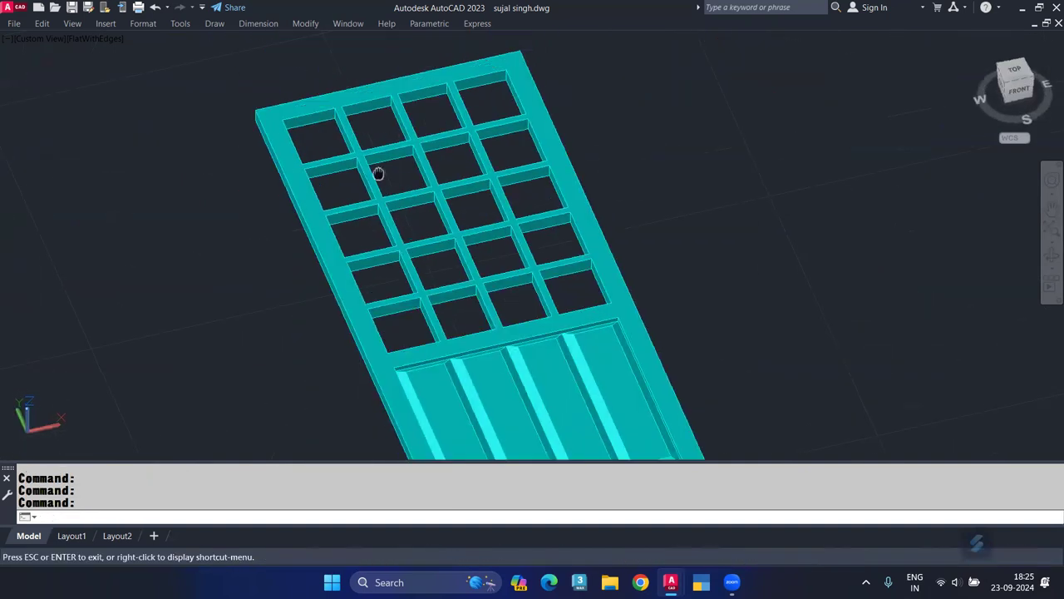
{"action": "type", "text": "PREss"}
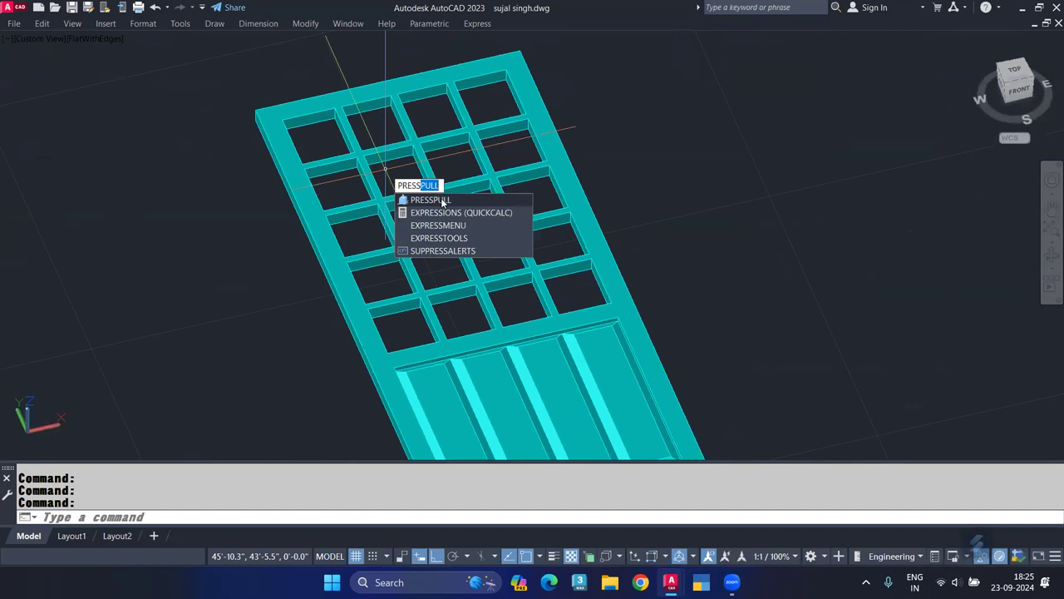
{"action": "key", "text": "Return"}
{"action": "left_click", "coordinate": [480, 83]}
{"action": "key", "text": "Return"}
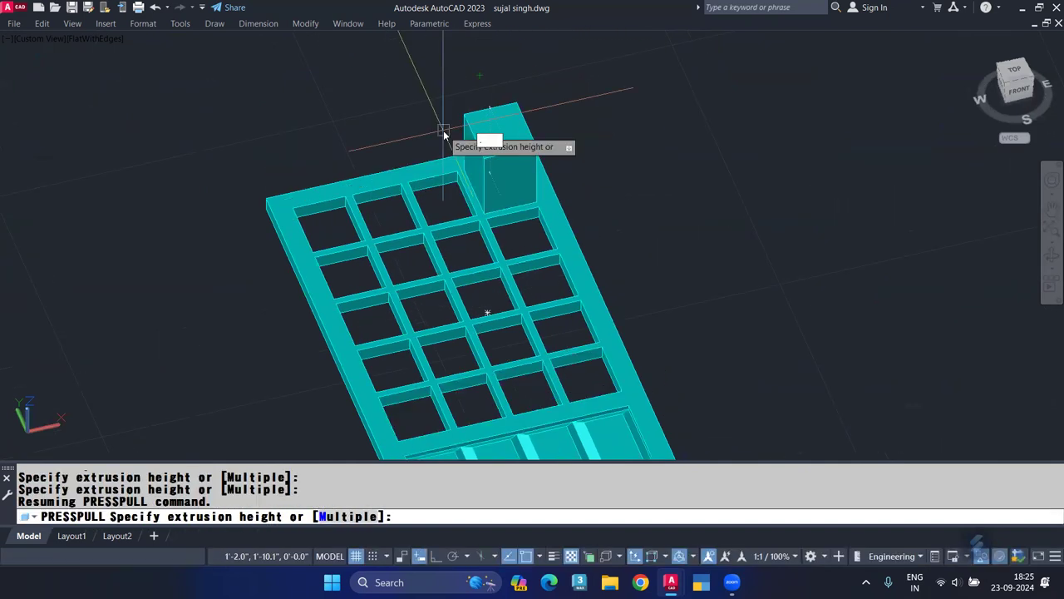
{"action": "type", "text": "25"}
{"action": "key", "text": "Return"}
{"action": "left_click", "coordinate": [438, 203]}
{"action": "left_click", "coordinate": [397, 202]}
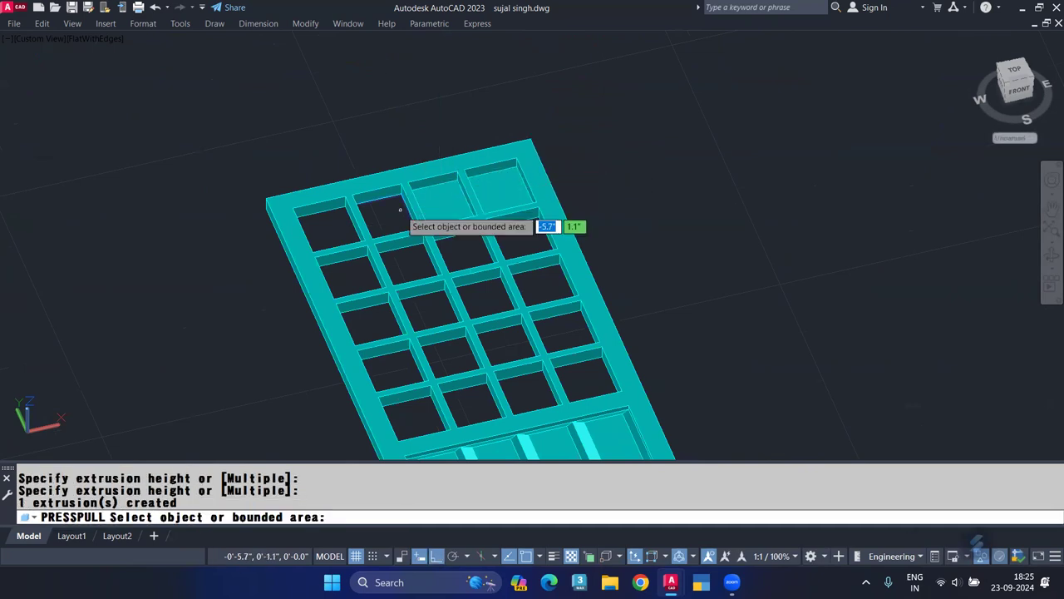
{"action": "left_click", "coordinate": [351, 268]}
{"action": "key", "text": "Return"}
{"action": "left_click", "coordinate": [424, 263]}
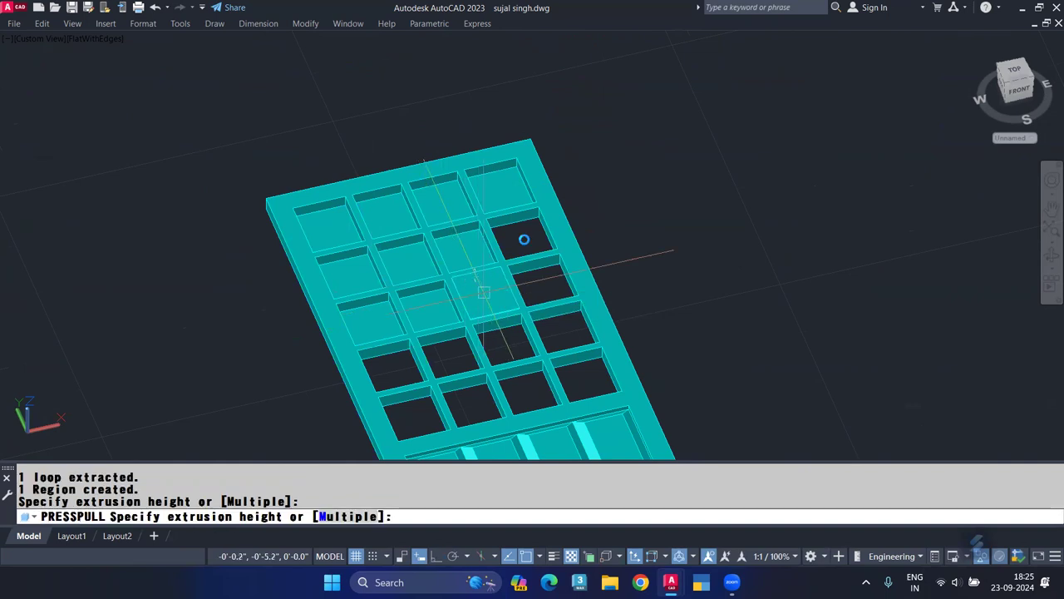
{"action": "left_click", "coordinate": [542, 277]}
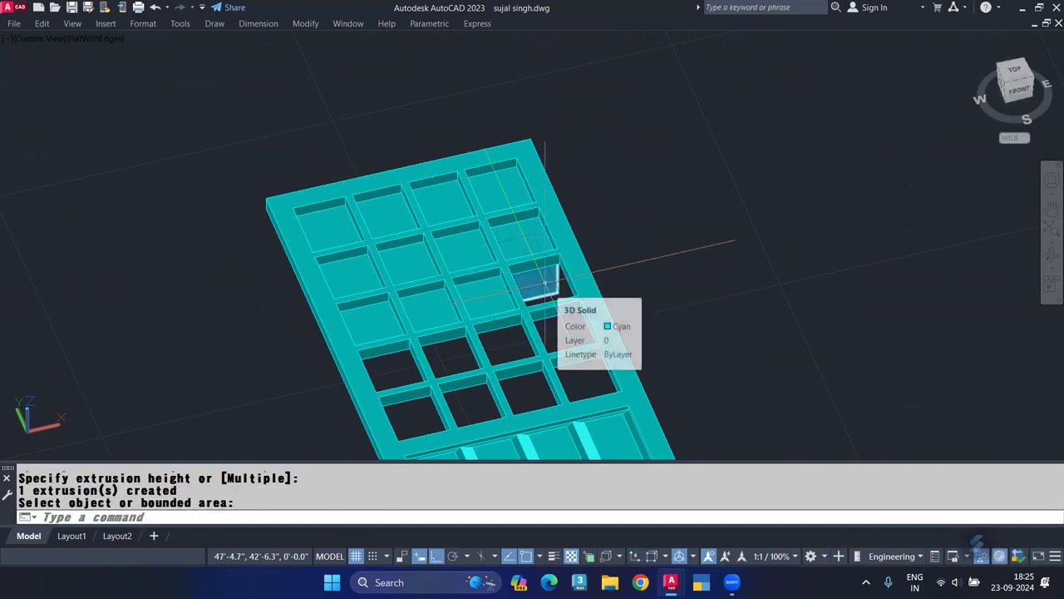
{"action": "key", "text": "ctrl+z"}
{"action": "type", "text": "P"}
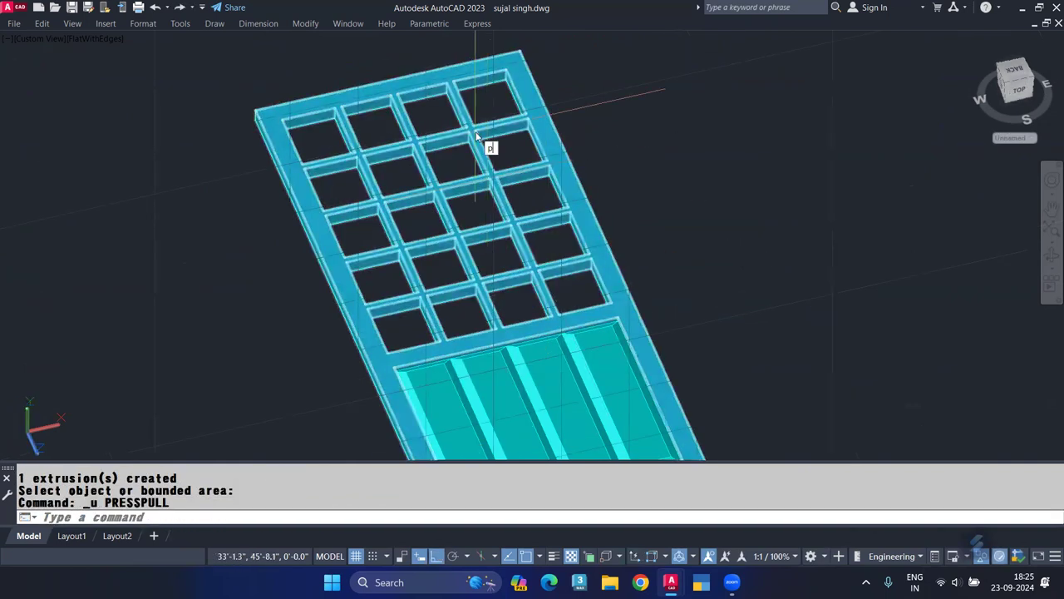
{"action": "type", "text": "ress"}
{"action": "key", "text": "Return"}
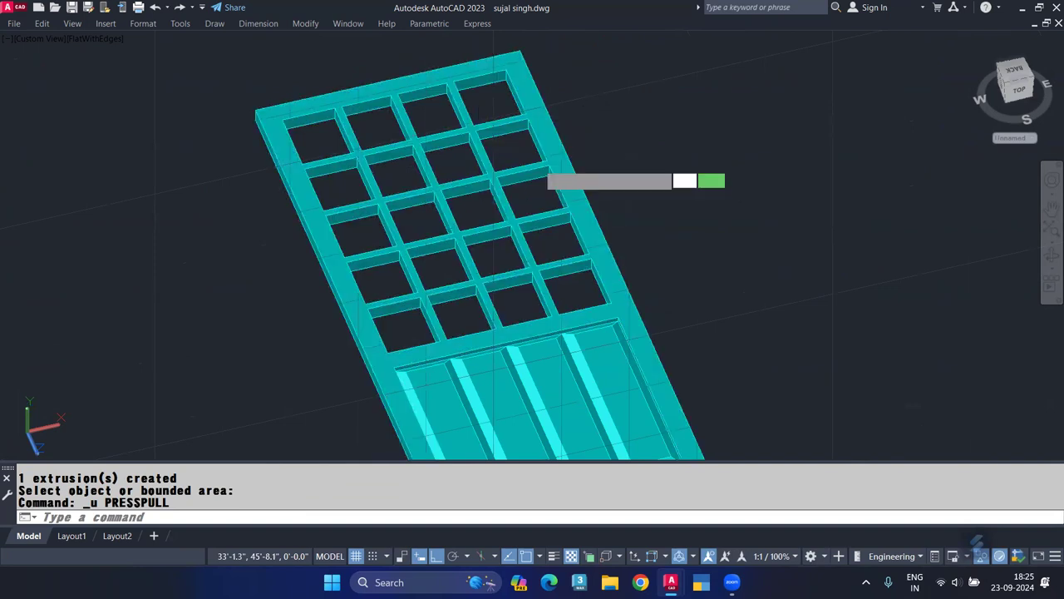
{"action": "left_click", "coordinate": [496, 116]}
{"action": "key", "text": "Return"}
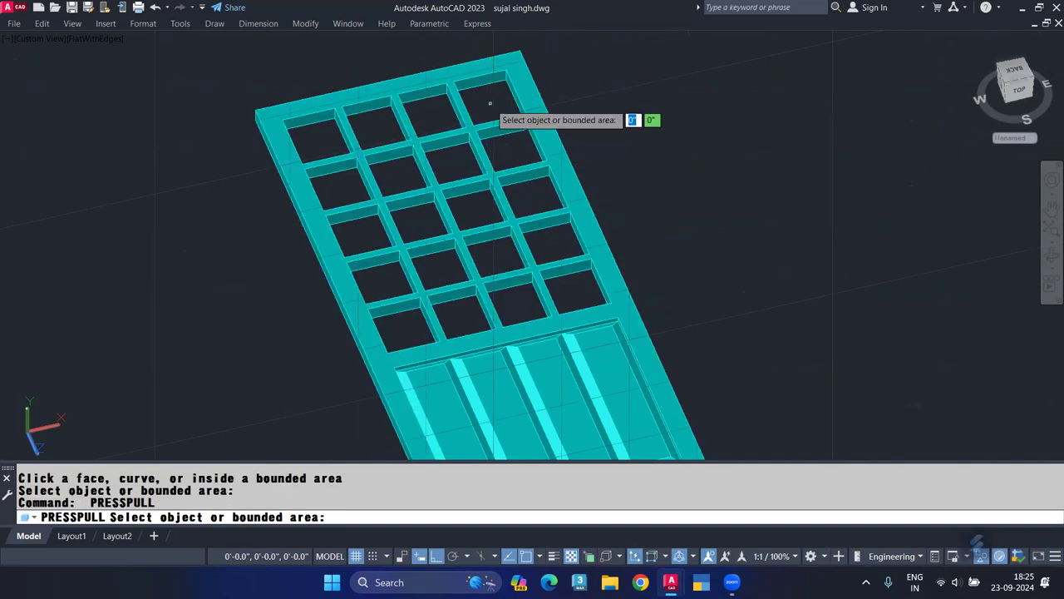
{"action": "left_click", "coordinate": [491, 103]}
{"action": "left_click", "coordinate": [490, 108]}
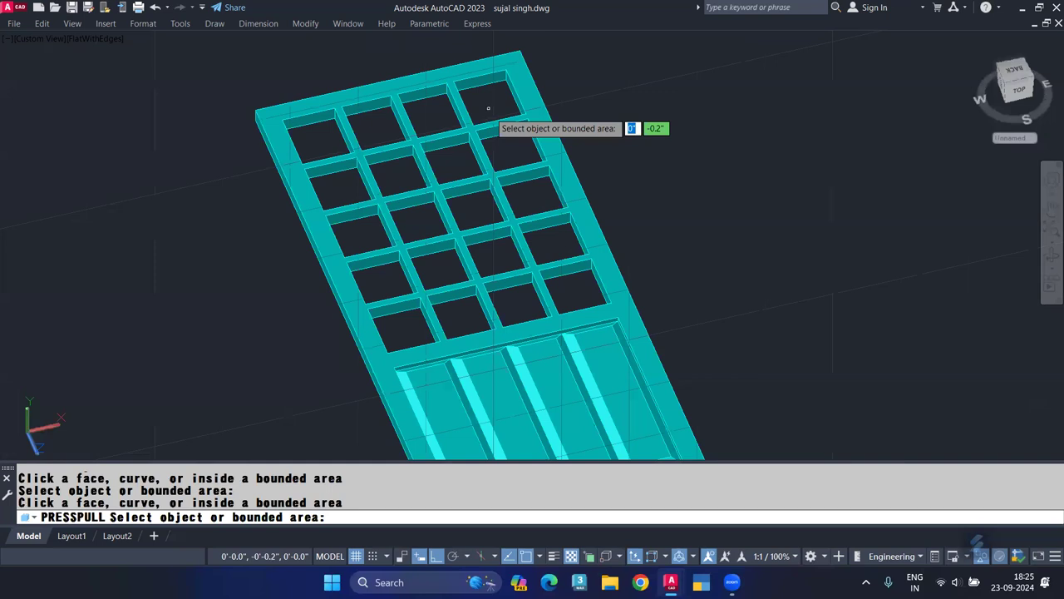
{"action": "key", "text": "Return"}
{"action": "key", "text": "Return"}
{"action": "left_click", "coordinate": [533, 188]}
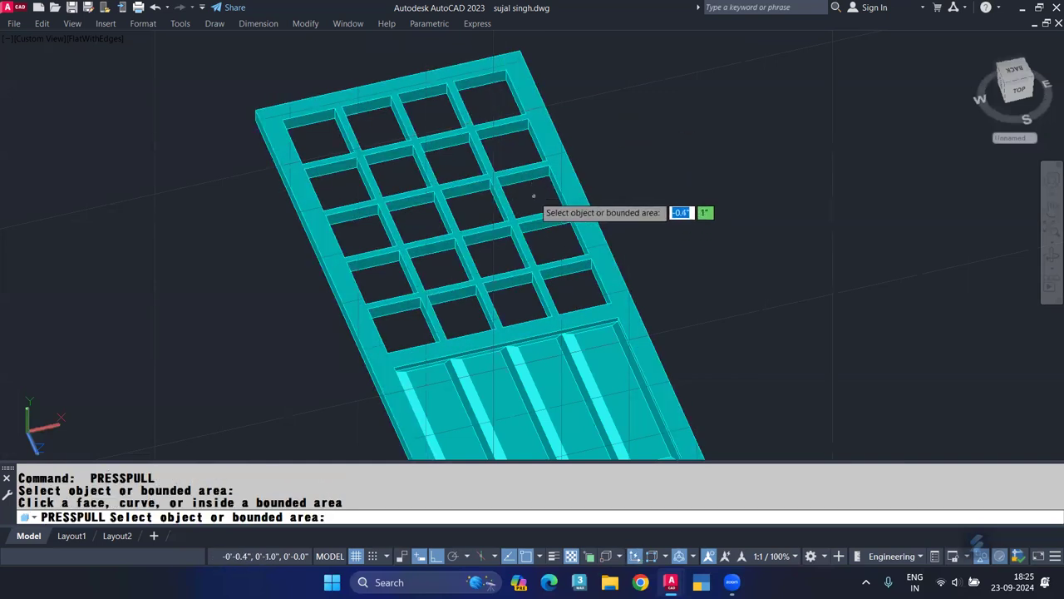
{"action": "key", "text": "Return"}
{"action": "type", "text": "u"}
Reset the UCS to World and press-pull the top grid cell 0.25.
{"action": "key", "text": "Return"}
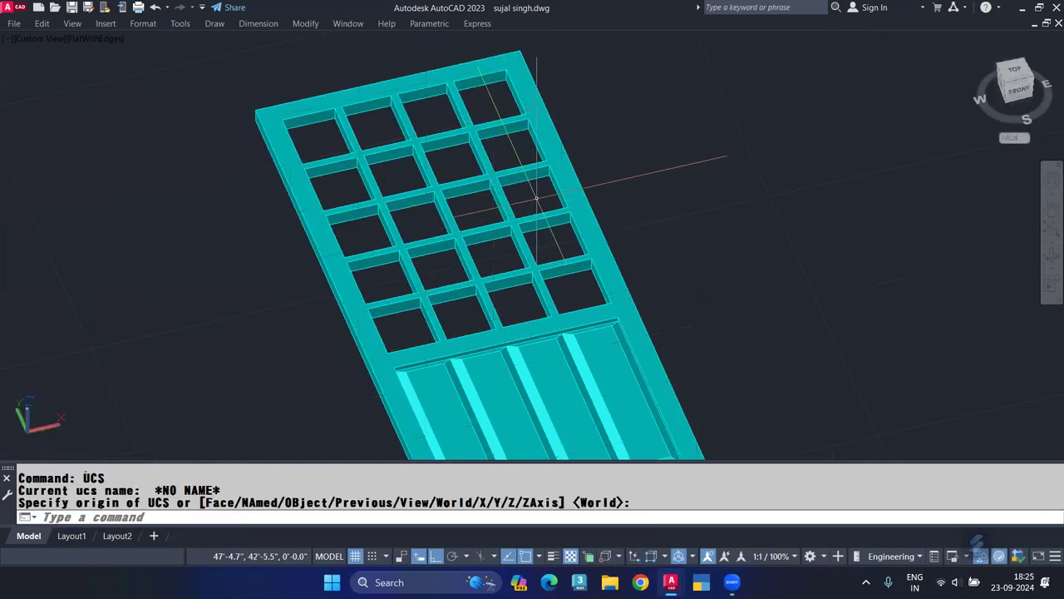
{"action": "key", "text": "Return"}
{"action": "type", "text": "pre"}
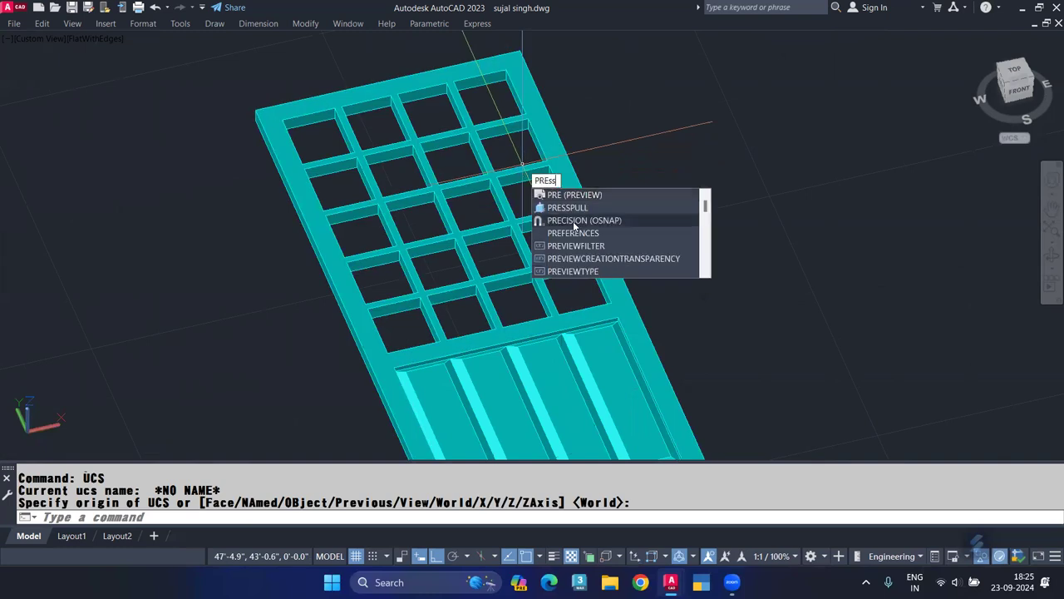
{"action": "type", "text": "ss"}
{"action": "key", "text": "Return"}
{"action": "left_click", "coordinate": [491, 96]}
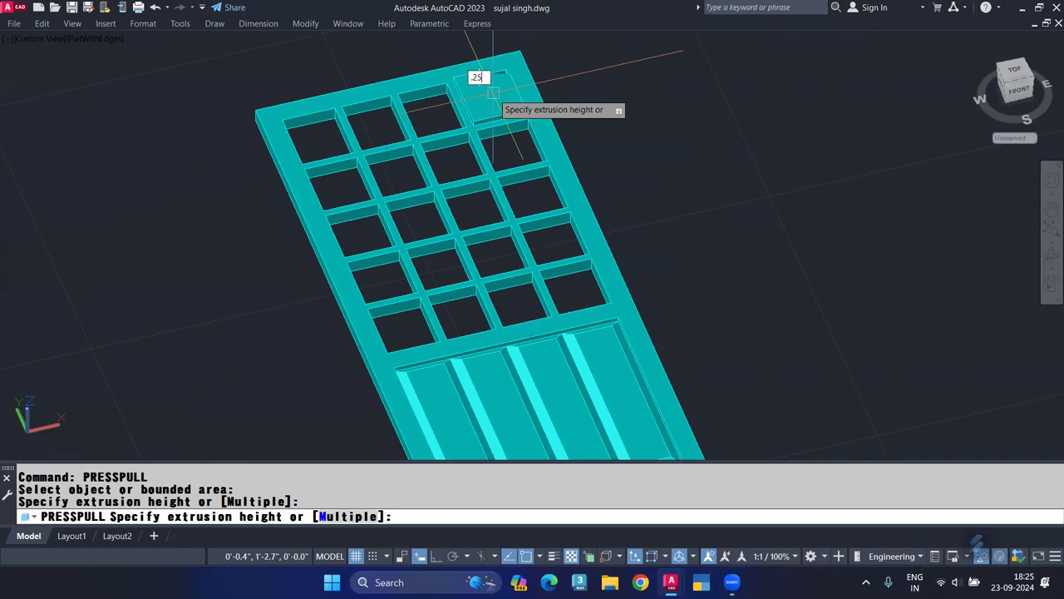
{"action": "key", "text": "Return"}
Press-pull several more open grid cells 0.25, cancelling an accidental whole-frame pick.
{"action": "left_click", "coordinate": [542, 210]}
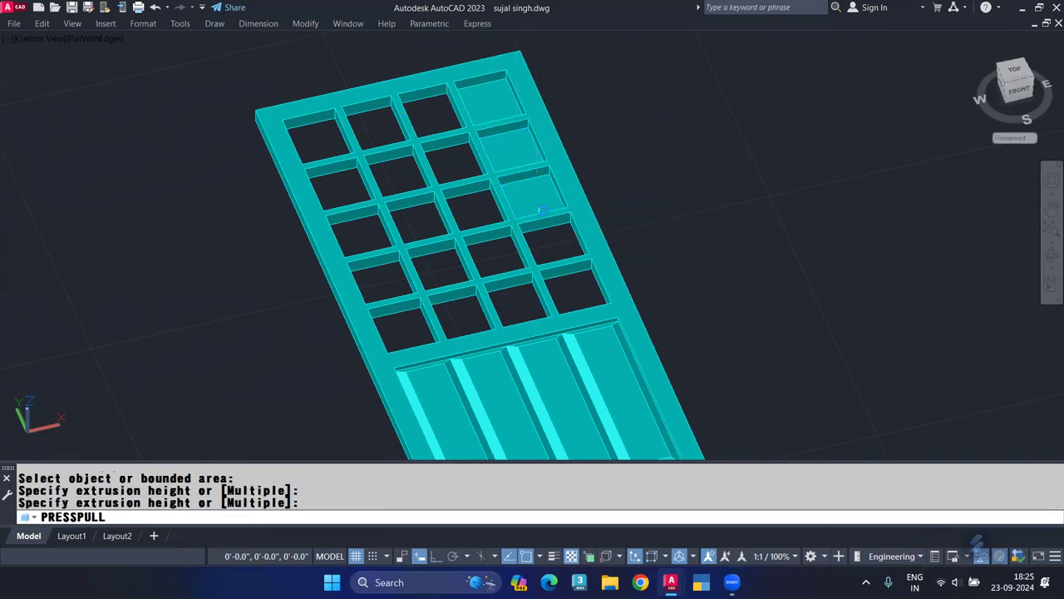
{"action": "left_click", "coordinate": [541, 217]}
{"action": "key", "text": "Return"}
{"action": "left_click", "coordinate": [582, 290]}
{"action": "key", "text": "Return"}
{"action": "left_click", "coordinate": [505, 308]}
{"action": "key", "text": "Return"}
{"action": "left_click", "coordinate": [494, 233]}
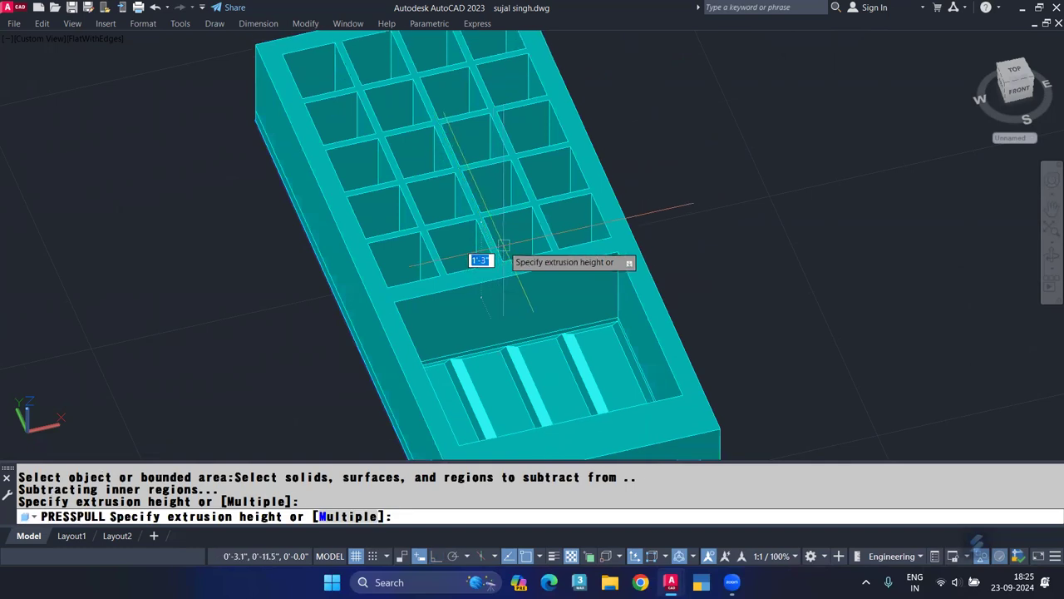
{"action": "key", "text": "Escape"}
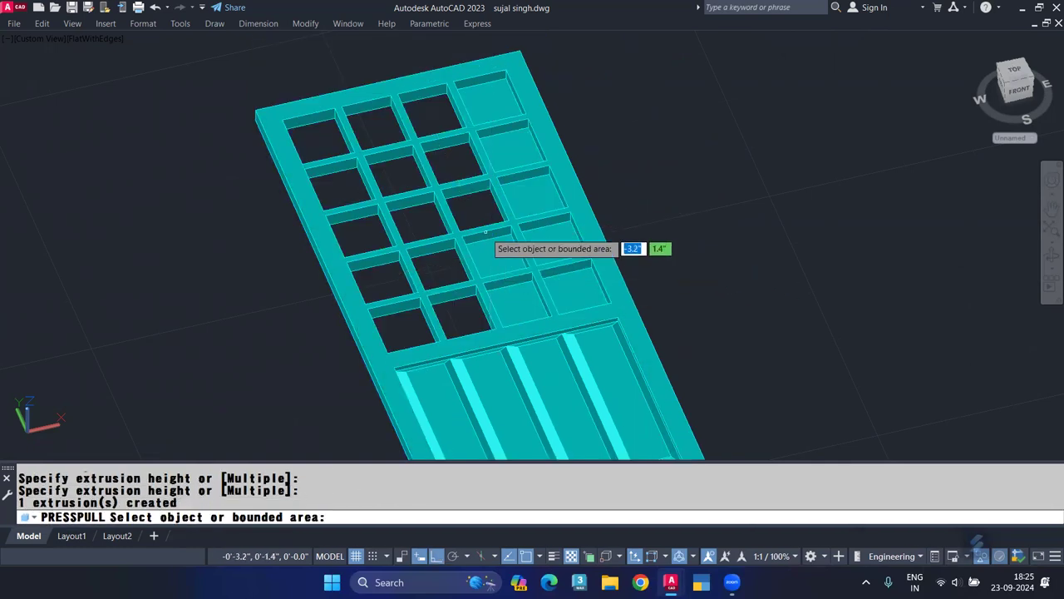
Fill the remaining open cells, including the left column and top-left hole.
{"action": "left_click", "coordinate": [428, 110]}
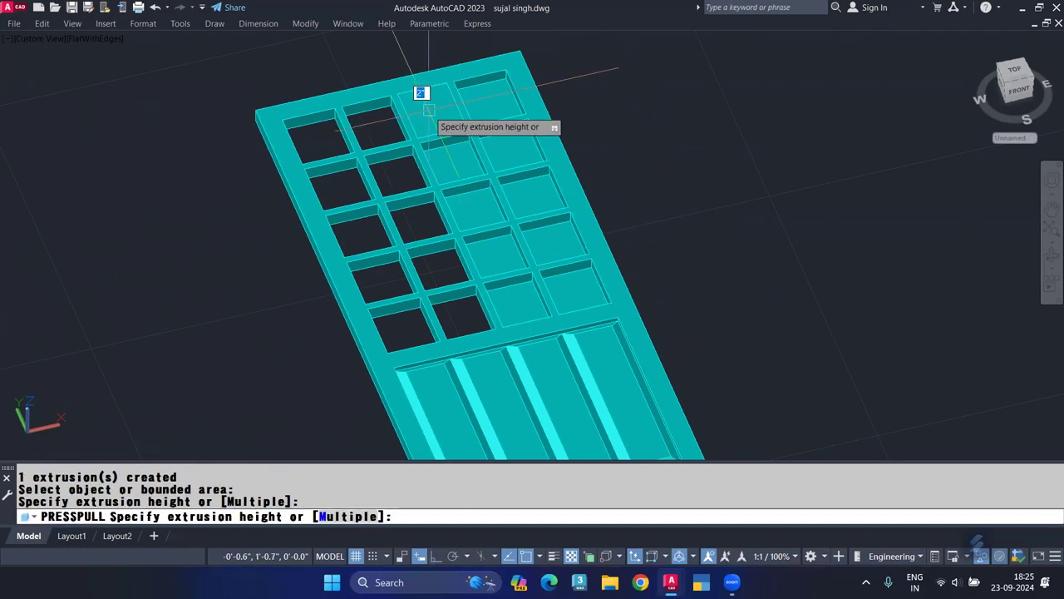
{"action": "left_click", "coordinate": [429, 110]}
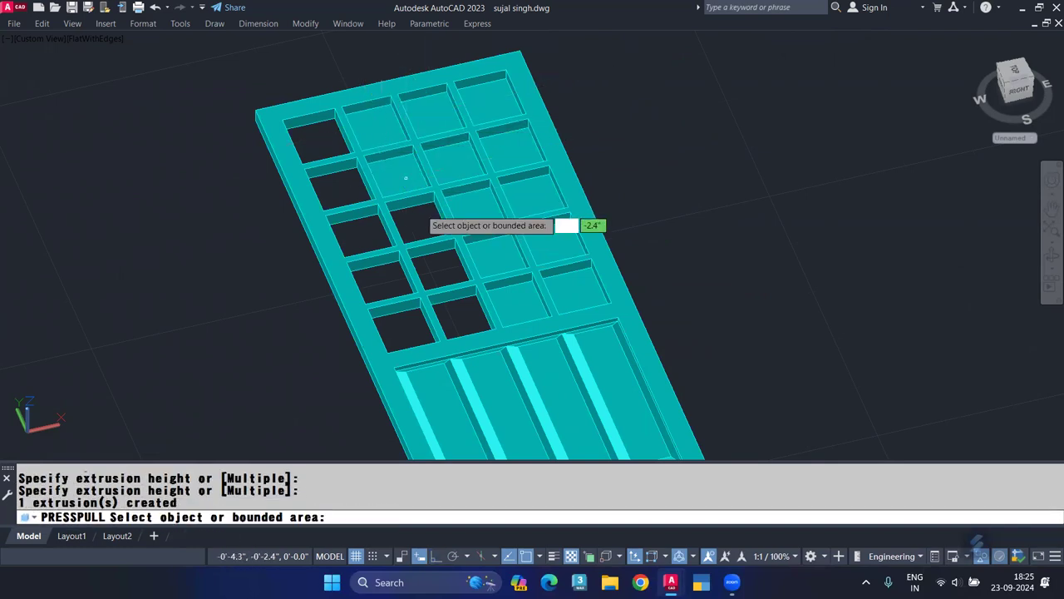
{"action": "left_click", "coordinate": [450, 289]}
{"action": "left_click", "coordinate": [450, 289]}
{"action": "left_click", "coordinate": [384, 281]}
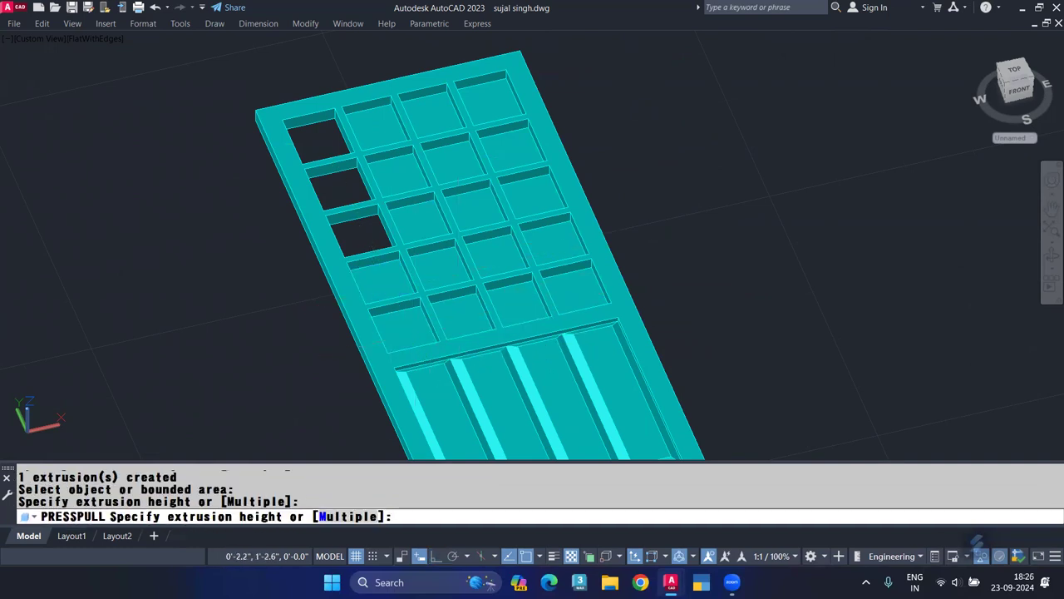
{"action": "left_click", "coordinate": [352, 218]}
{"action": "left_click", "coordinate": [349, 196]}
{"action": "left_click", "coordinate": [354, 189]}
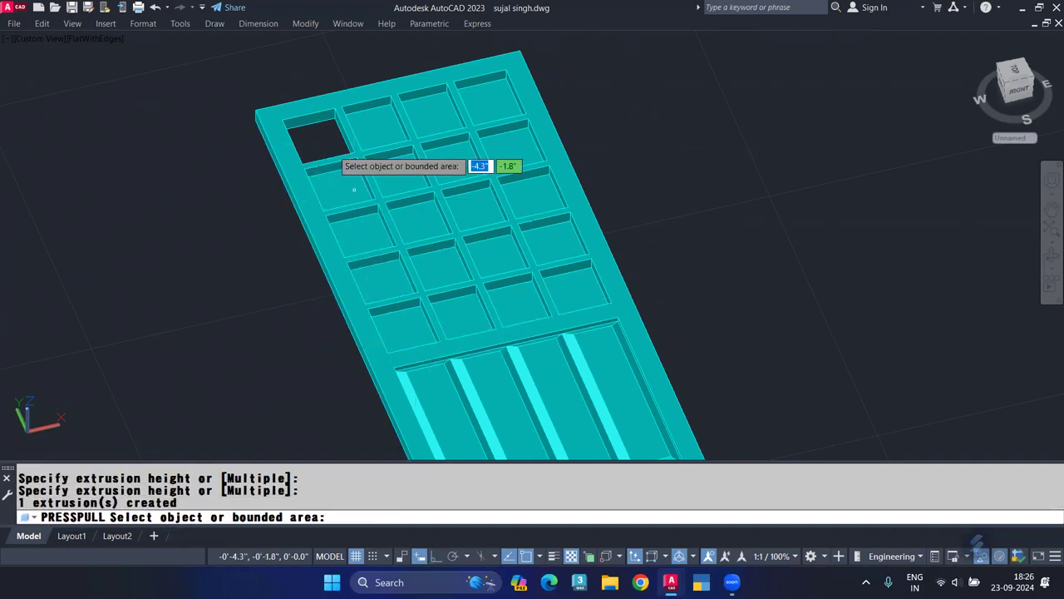
{"action": "left_click", "coordinate": [316, 141]}
{"action": "left_click", "coordinate": [361, 158]}
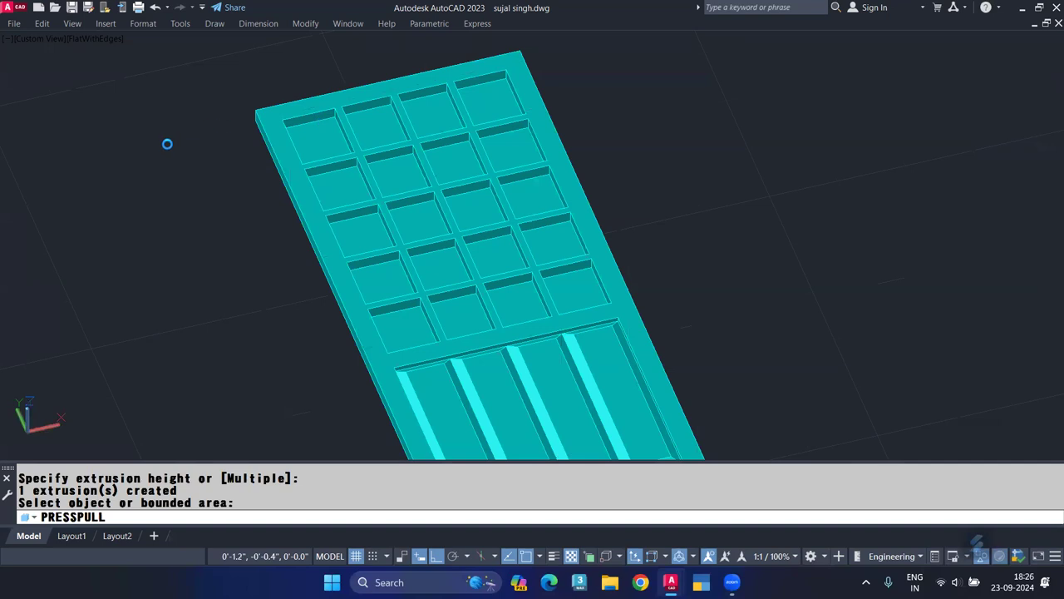
{"action": "key", "text": "Return"}
{"action": "key", "text": "Escape"}
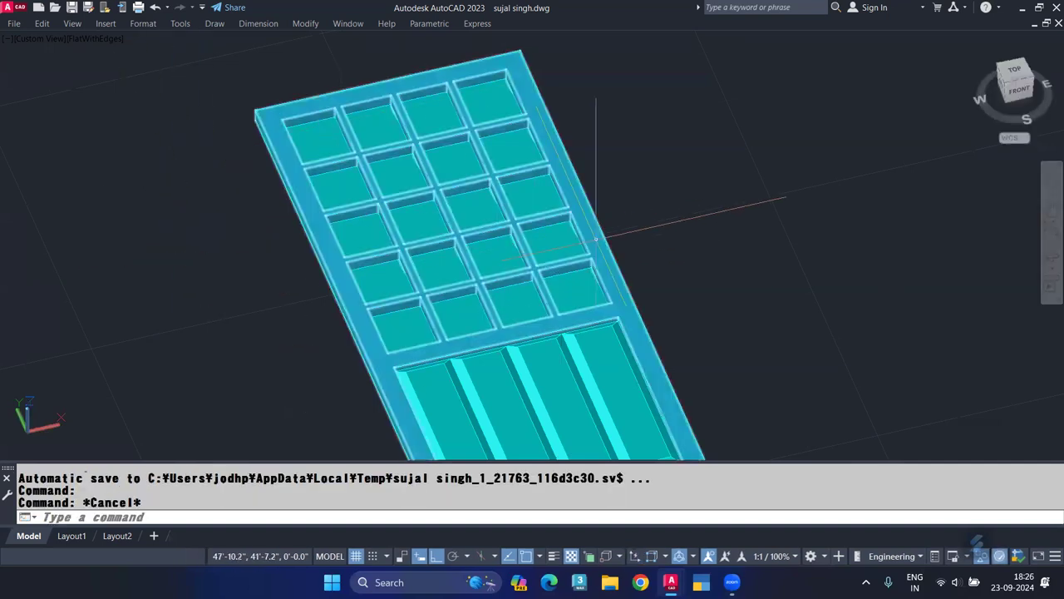
Move the door frame 0.75 along Z so the glass panes sit recessed.
{"action": "middle_click_drag", "start_coordinate": [701, 294], "coordinate": [529, 184]}
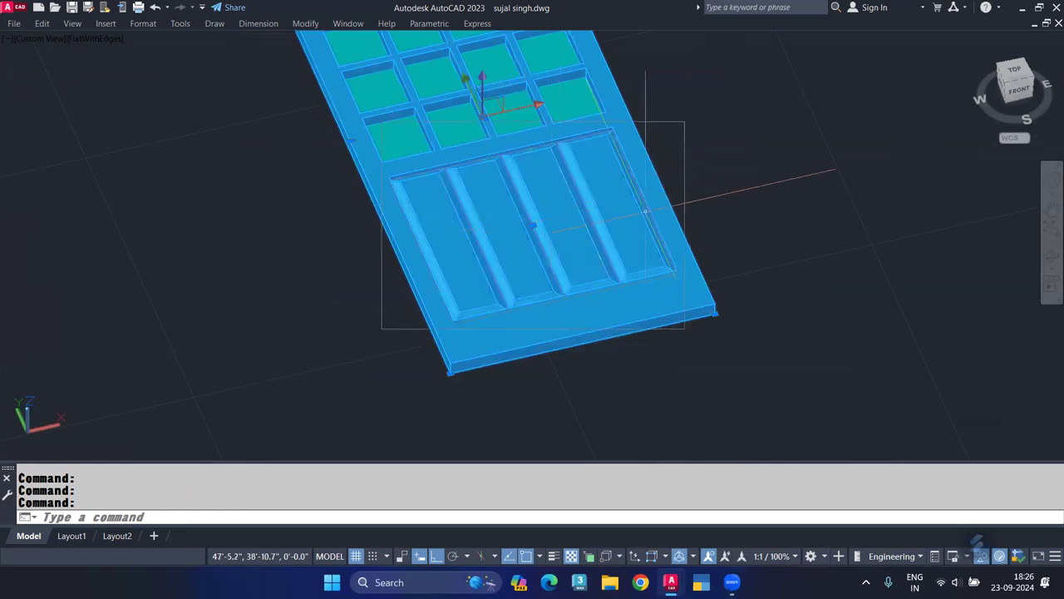
{"action": "middle_click_drag", "start_coordinate": [713, 195], "coordinate": [727, 282]}
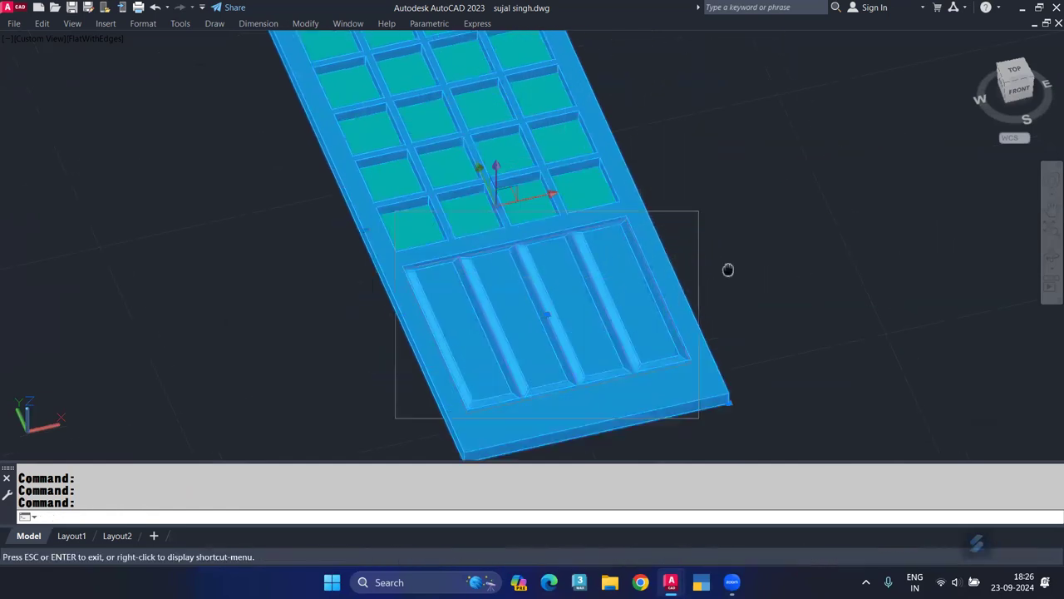
{"action": "left_click", "coordinate": [496, 177]}
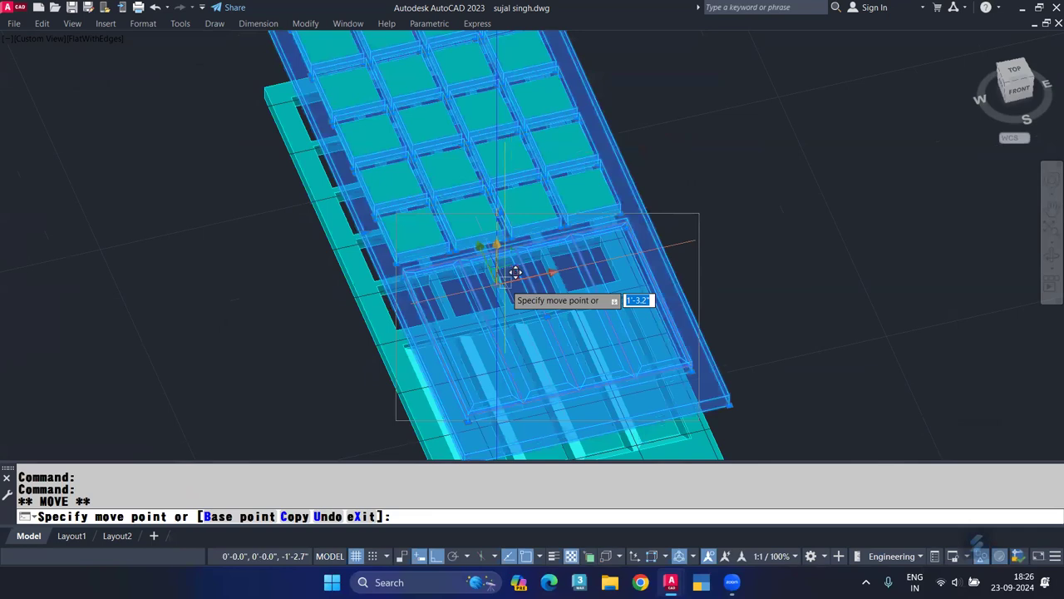
{"action": "type", "text": ".7"}
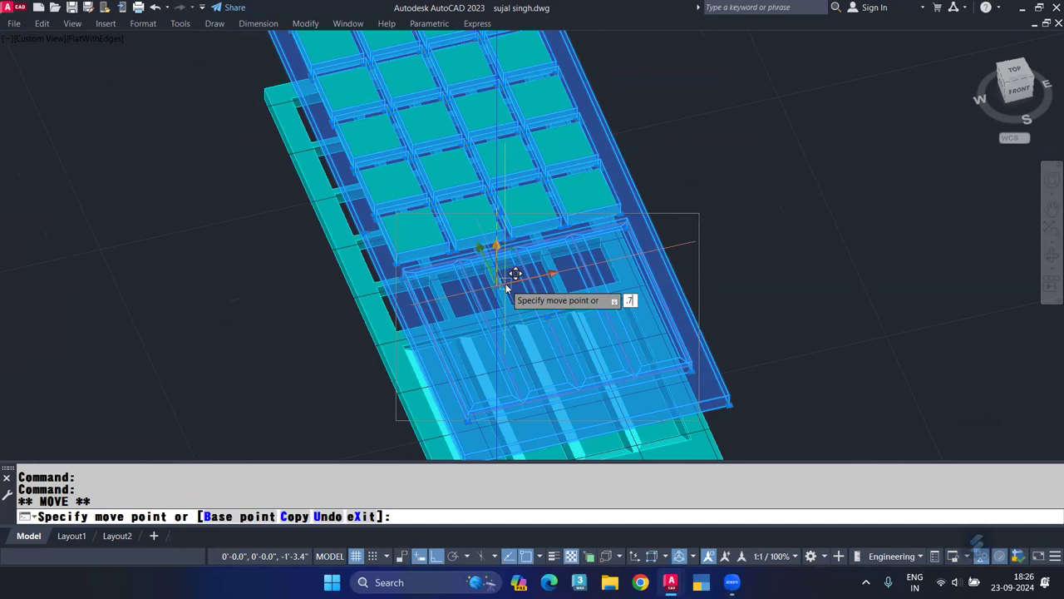
{"action": "type", "text": "5"}
{"action": "key", "text": "Return"}
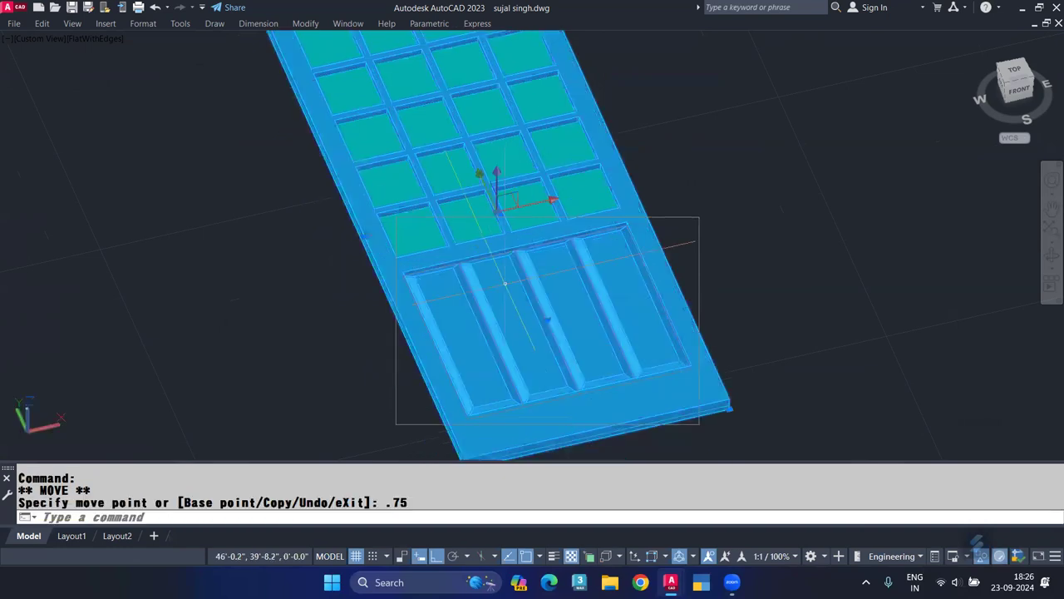
{"action": "key", "text": "Escape"}
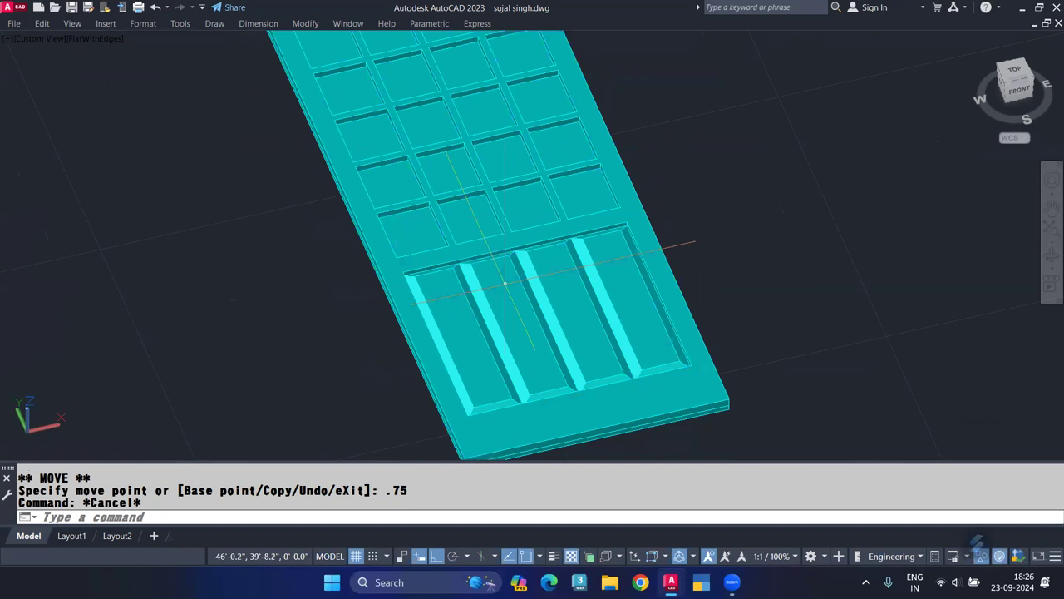
Isolate the door frame solid, hiding the glazing panes and lower strips.
{"action": "middle_click_drag", "start_coordinate": [423, 197], "coordinate": [455, 208], "text": "shift"}
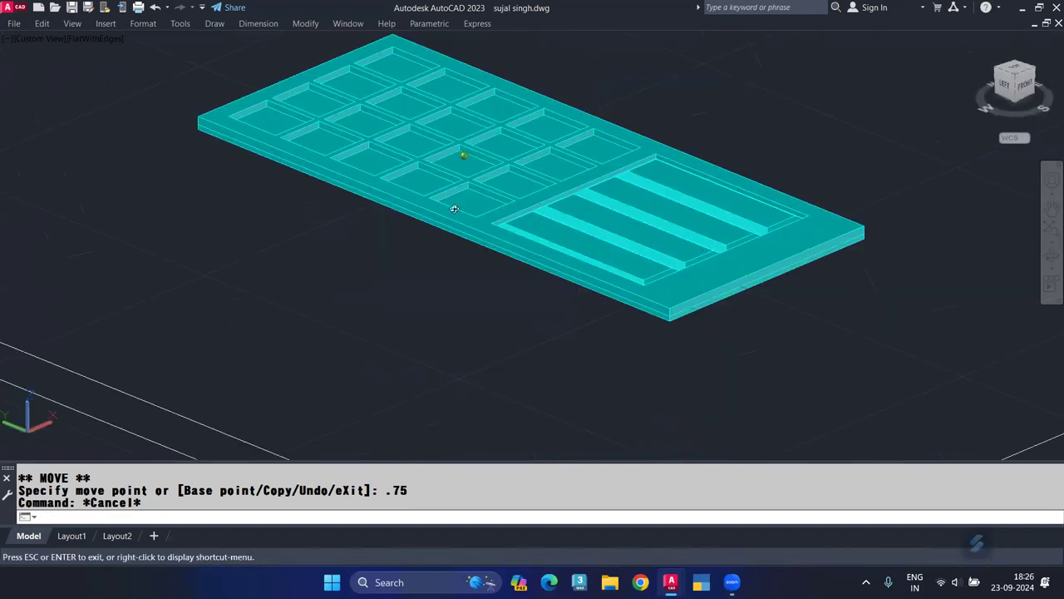
{"action": "scroll", "coordinate": [582, 190], "scroll_direction": "up", "scroll_amount": 3}
{"action": "scroll", "coordinate": [606, 197], "scroll_direction": "up", "scroll_amount": 3}
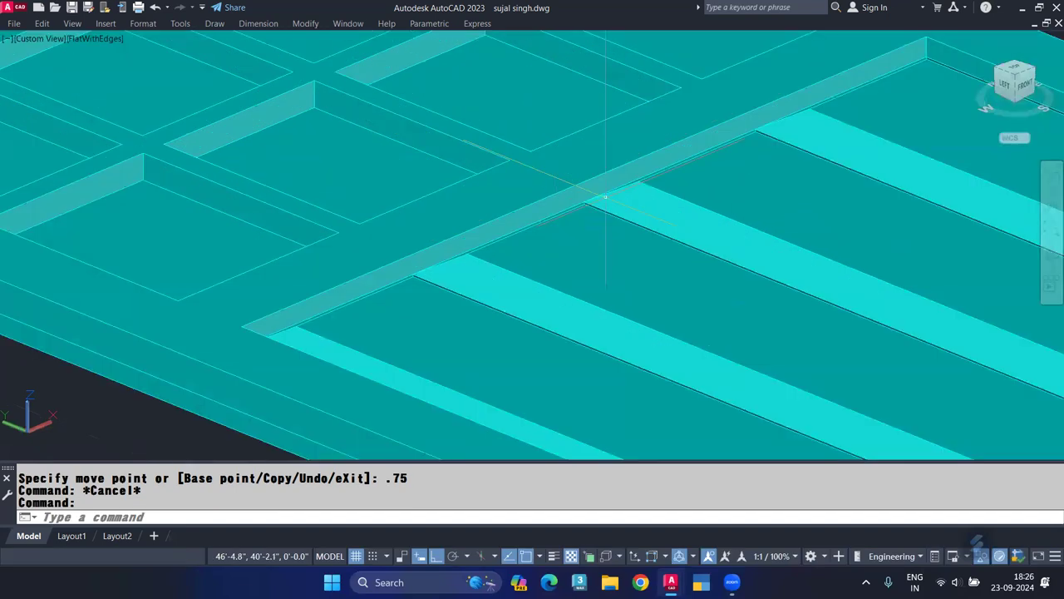
{"action": "scroll", "coordinate": [605, 197], "scroll_direction": "down", "scroll_amount": 2}
{"action": "key", "text": "Escape"}
{"action": "scroll", "coordinate": [549, 283], "scroll_direction": "down", "scroll_amount": 2}
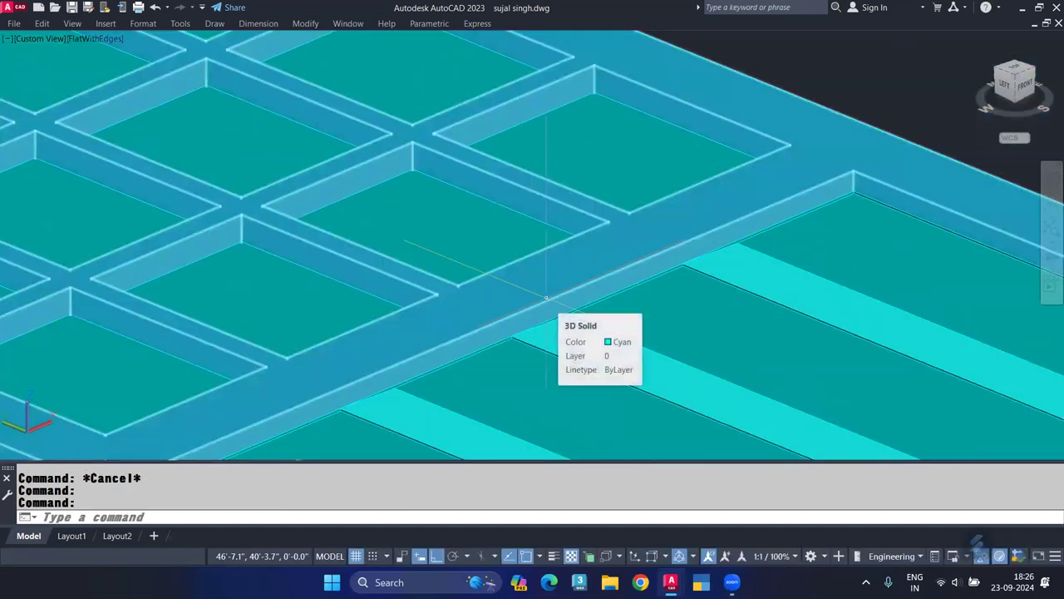
{"action": "left_click", "coordinate": [546, 297]}
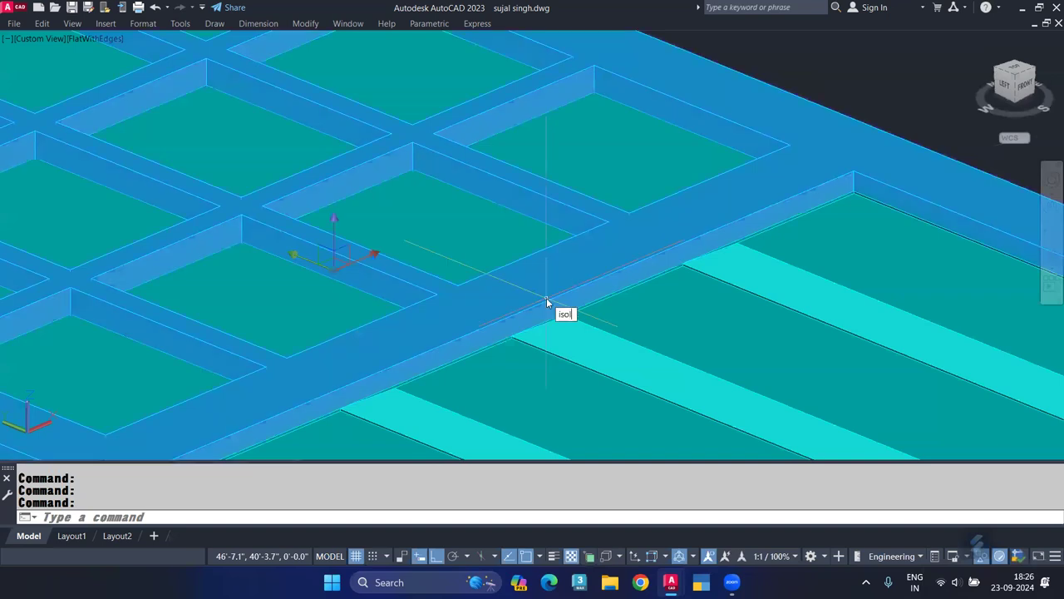
{"action": "key", "text": "Return"}
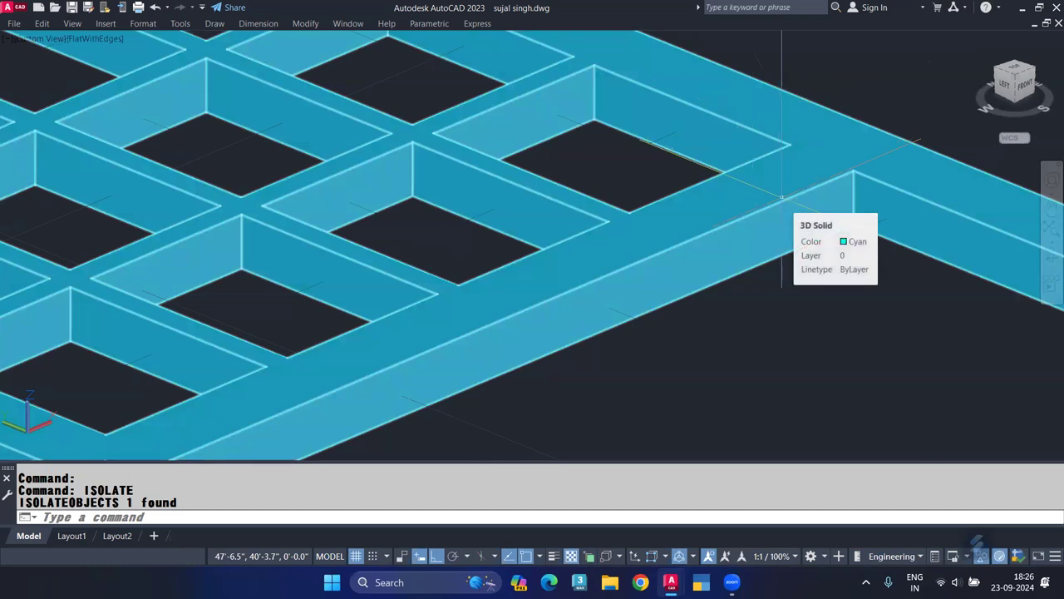
{"action": "type", "text": "f"}
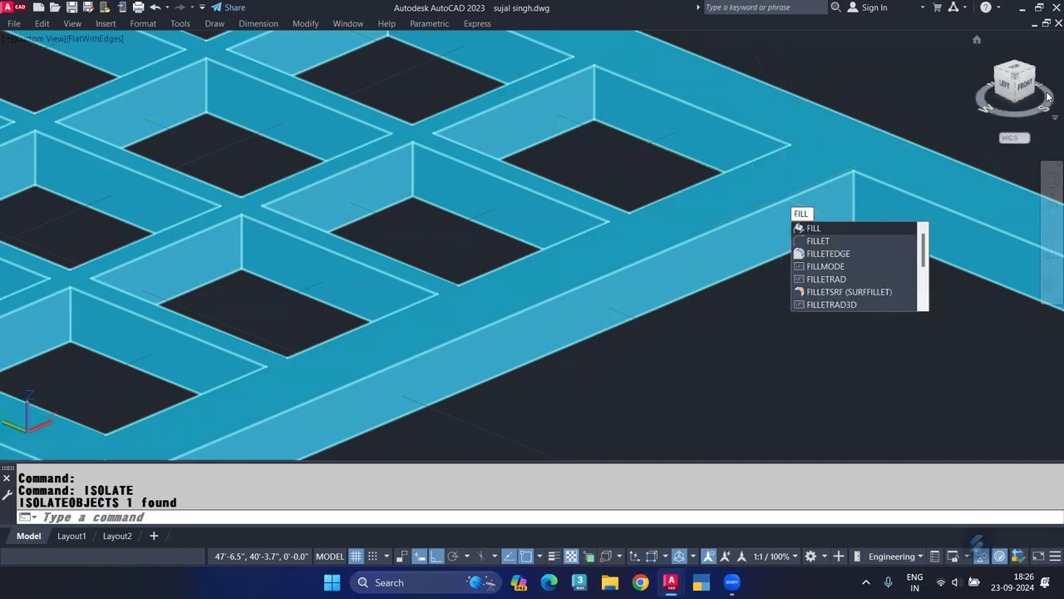
Start FILLETEDGE with a 0.25 radius and pick the first frame edge.
{"action": "left_click", "coordinate": [840, 253]}
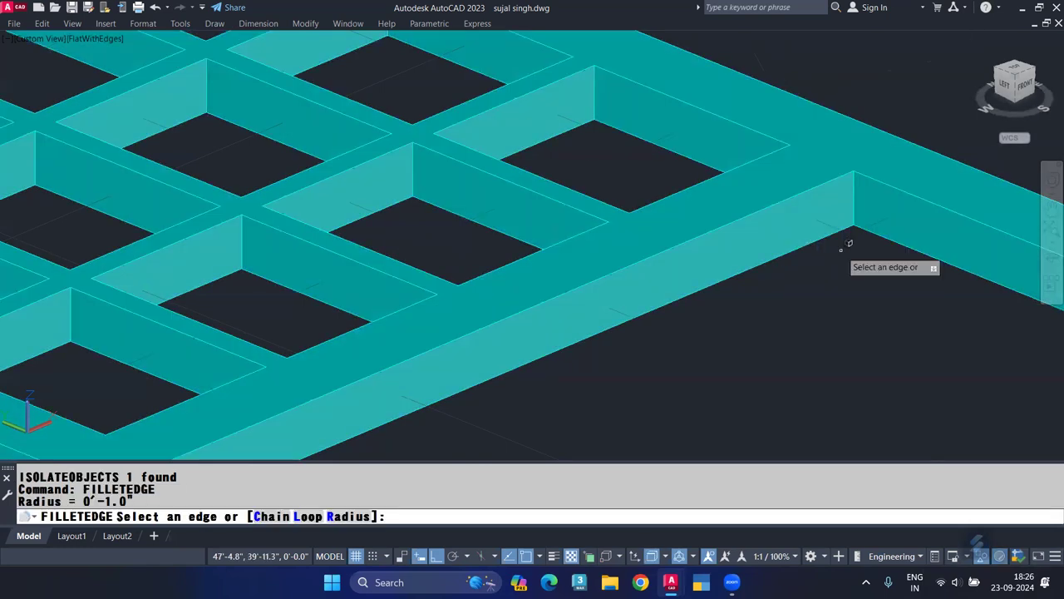
{"action": "left_click", "coordinate": [349, 516]}
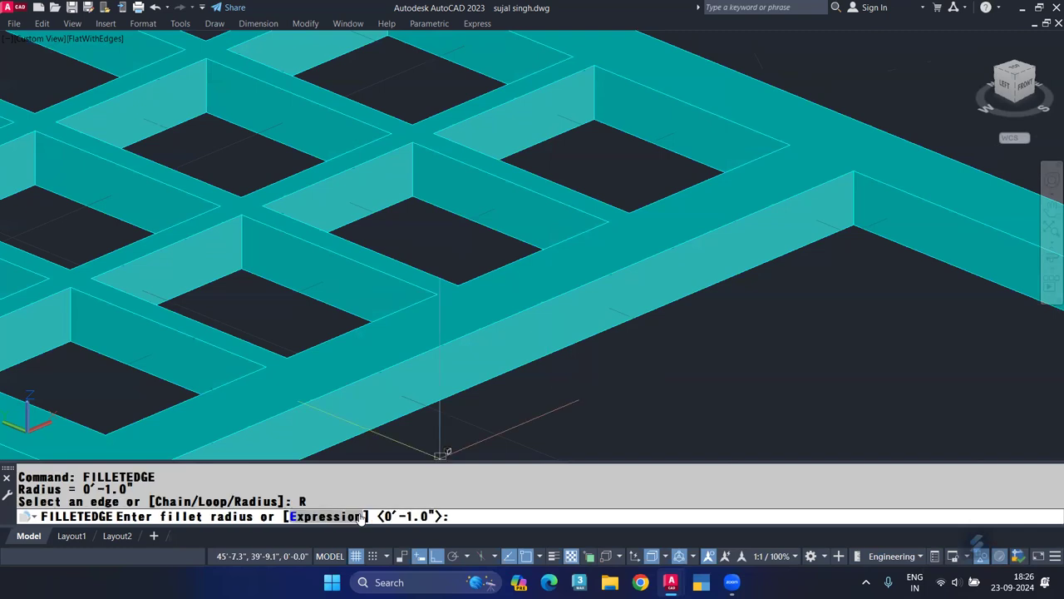
{"action": "type", "text": ".25"}
{"action": "key", "text": "Return"}
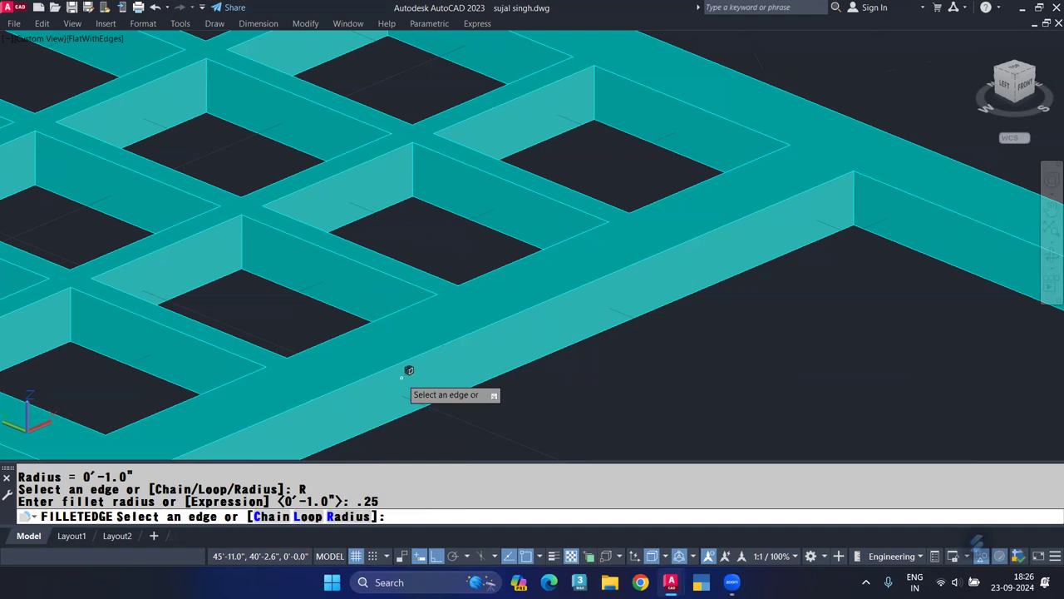
{"action": "left_click", "coordinate": [409, 372]}
Pick further edges around the large glazing opening for filleting.
{"action": "middle_click_drag", "start_coordinate": [870, 225], "coordinate": [634, 227]}
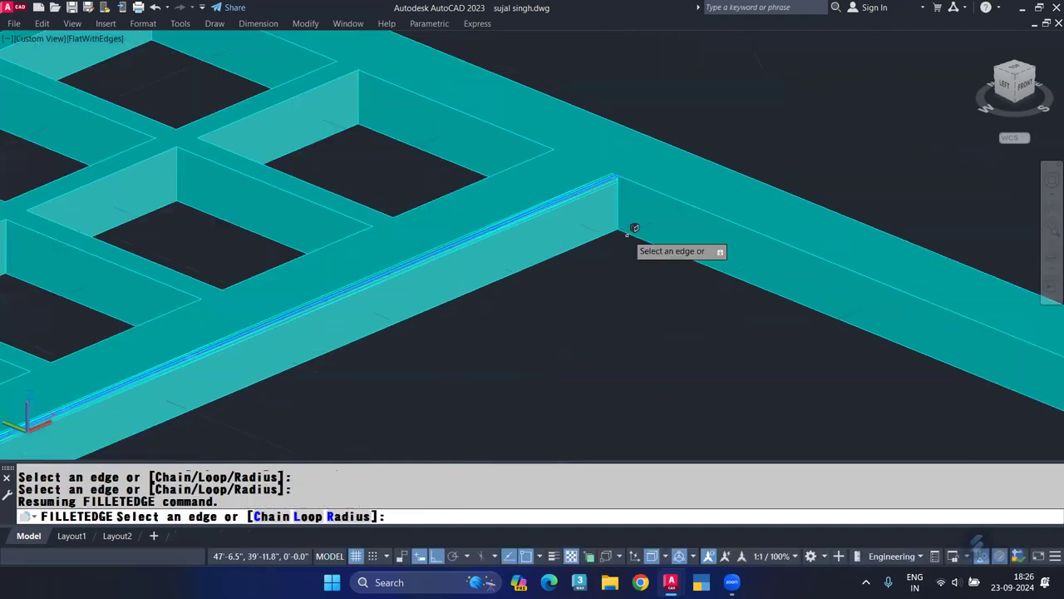
{"action": "scroll", "coordinate": [760, 249], "scroll_direction": "down", "scroll_amount": 3}
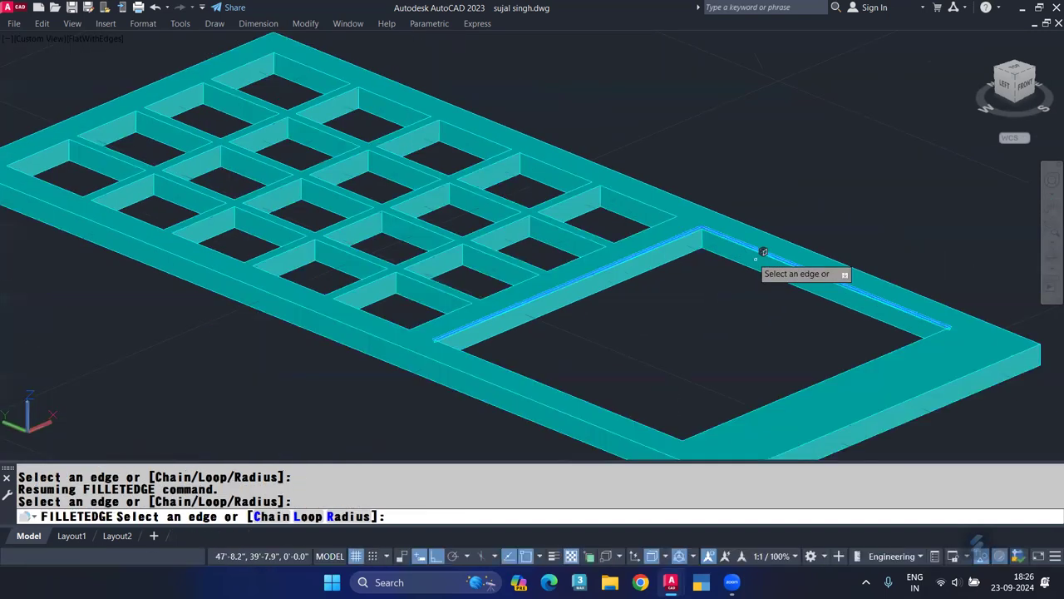
{"action": "scroll", "coordinate": [683, 239], "scroll_direction": "up", "scroll_amount": 1}
{"action": "middle_click_drag", "start_coordinate": [683, 239], "coordinate": [837, 352], "text": "shift"}
{"action": "scroll", "coordinate": [724, 339], "scroll_direction": "up", "scroll_amount": 5}
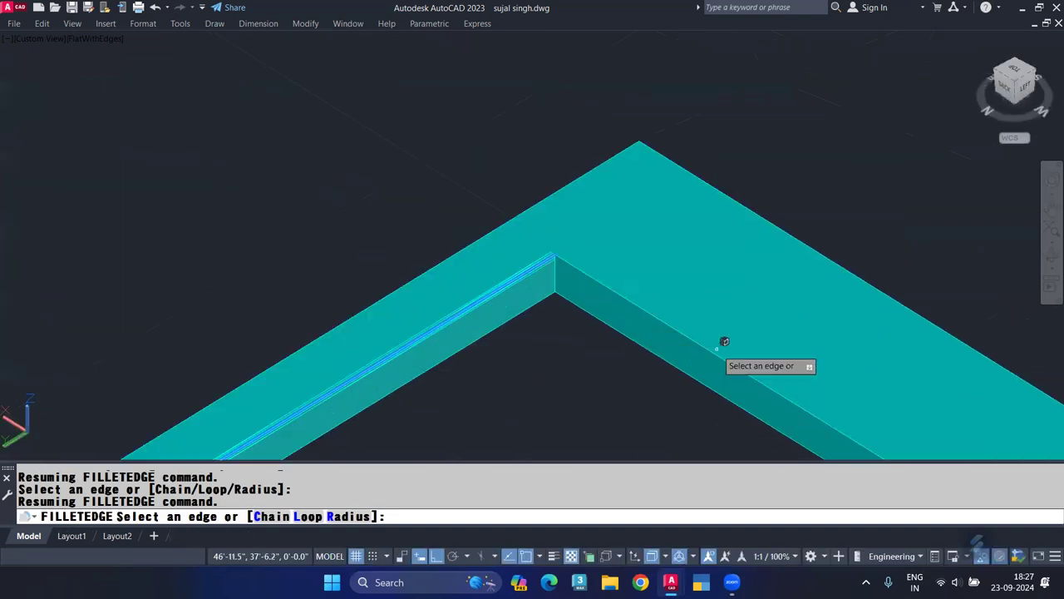
{"action": "scroll", "coordinate": [724, 339], "scroll_direction": "down", "scroll_amount": 4}
{"action": "middle_click_drag", "start_coordinate": [707, 380], "coordinate": [904, 329], "text": "shift"}
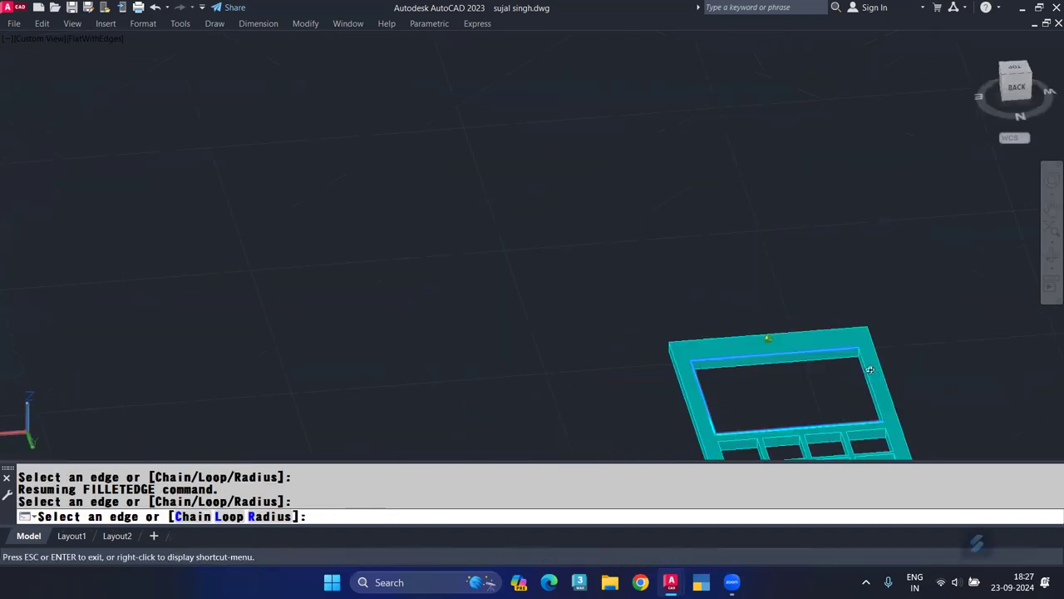
{"action": "scroll", "coordinate": [904, 329], "scroll_direction": "up", "scroll_amount": 4}
{"action": "scroll", "coordinate": [904, 329], "scroll_direction": "down", "scroll_amount": 2}
{"action": "scroll", "coordinate": [853, 421], "scroll_direction": "down", "scroll_amount": 2}
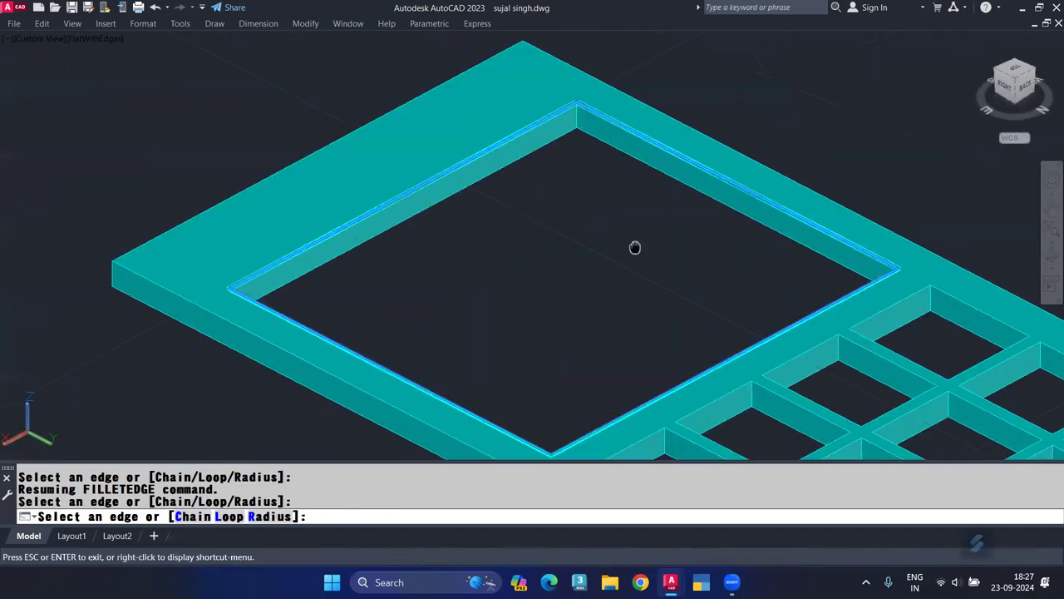
{"action": "middle_click_drag", "start_coordinate": [635, 245], "coordinate": [479, 239]}
{"action": "scroll", "coordinate": [682, 259], "scroll_direction": "up", "scroll_amount": 4}
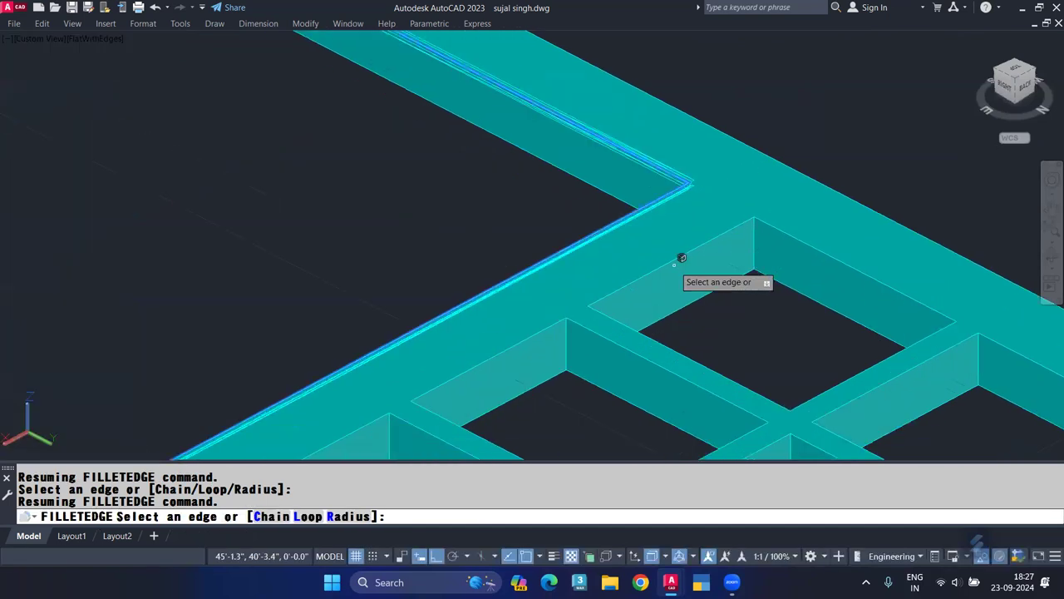
{"action": "left_click", "coordinate": [820, 241]}
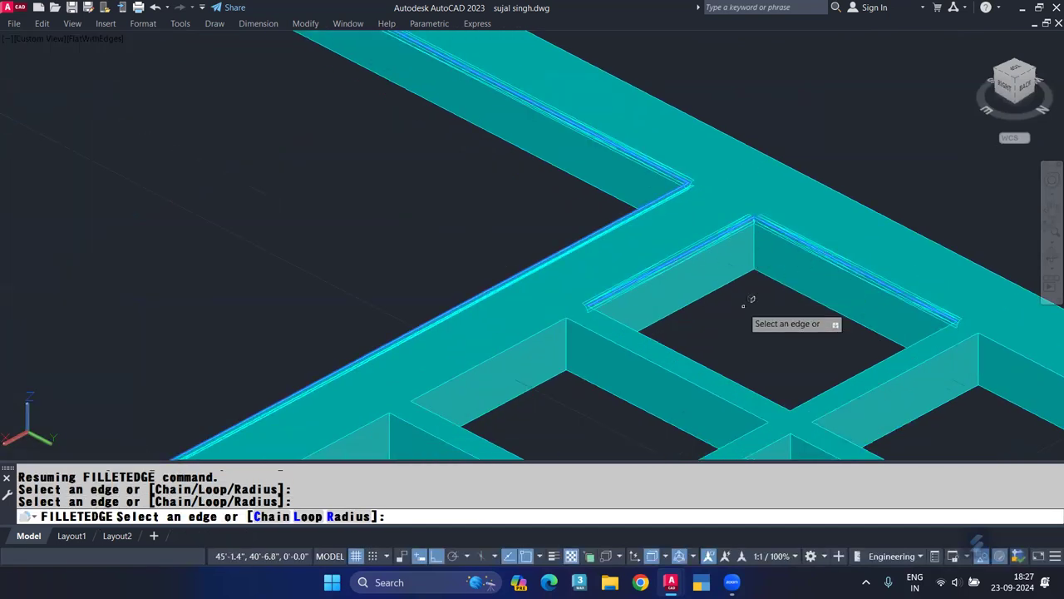
{"action": "left_click", "coordinate": [725, 366]}
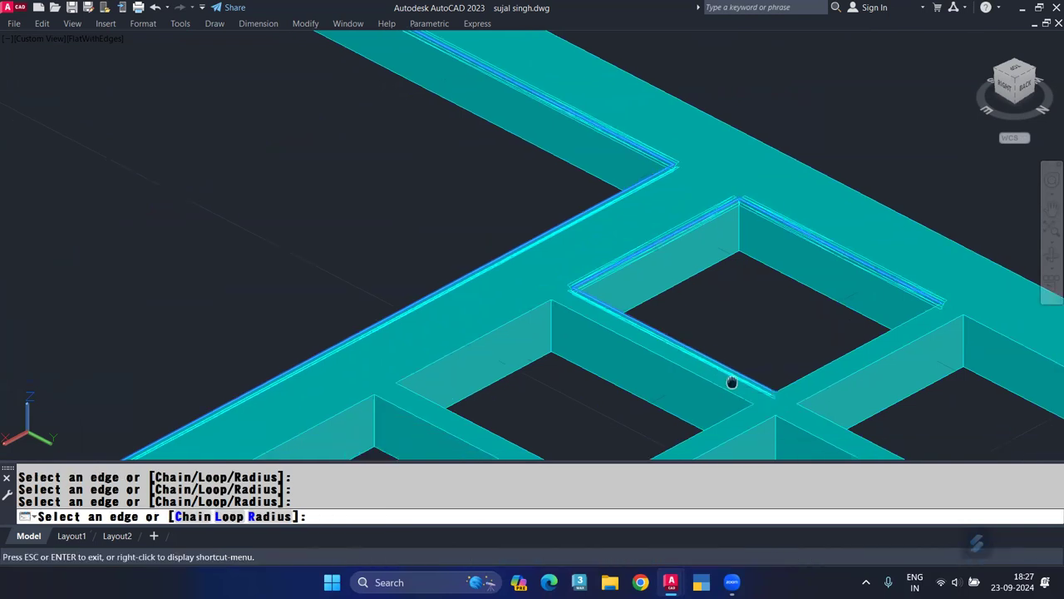
Pick the edges of the neighbouring upper, right and left grid openings and apply the fillet.
{"action": "middle_click_drag", "start_coordinate": [732, 382], "coordinate": [533, 254]}
{"action": "left_click", "coordinate": [662, 258]}
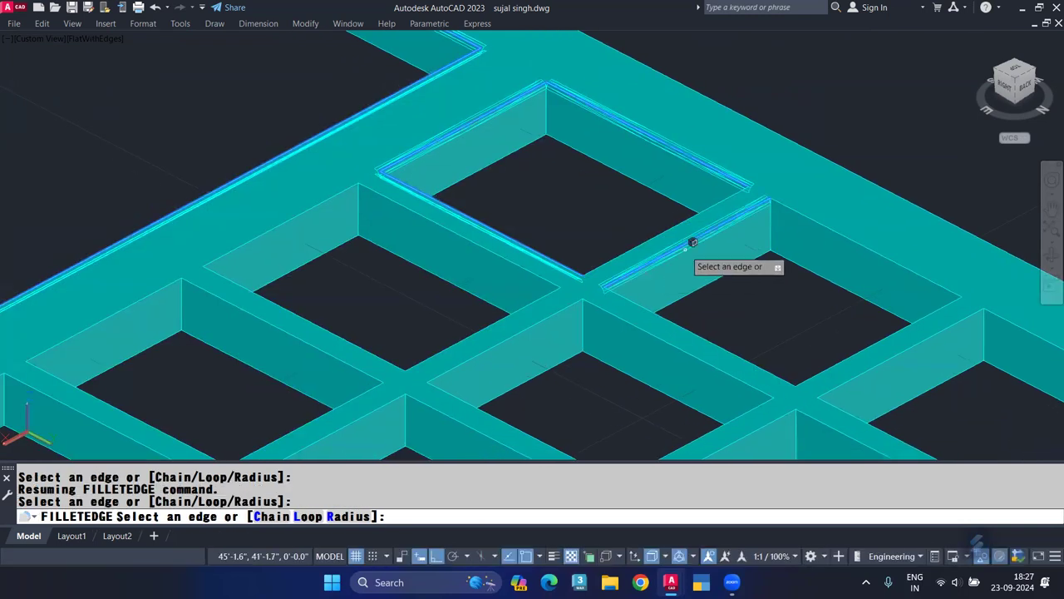
{"action": "left_click", "coordinate": [833, 222]}
{"action": "left_click", "coordinate": [888, 335]}
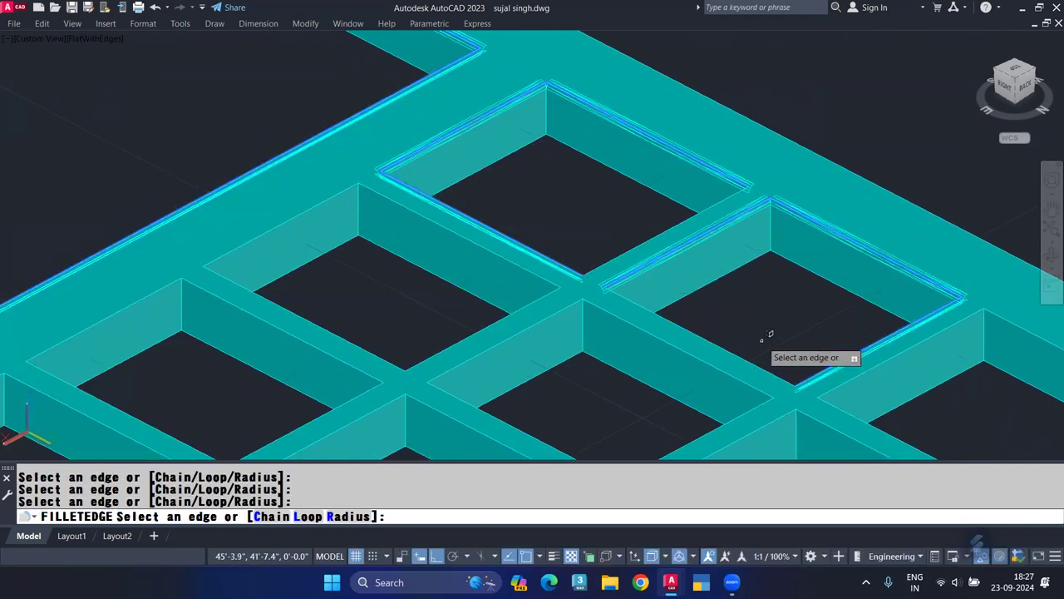
{"action": "left_click", "coordinate": [736, 356]}
{"action": "left_click", "coordinate": [637, 247]}
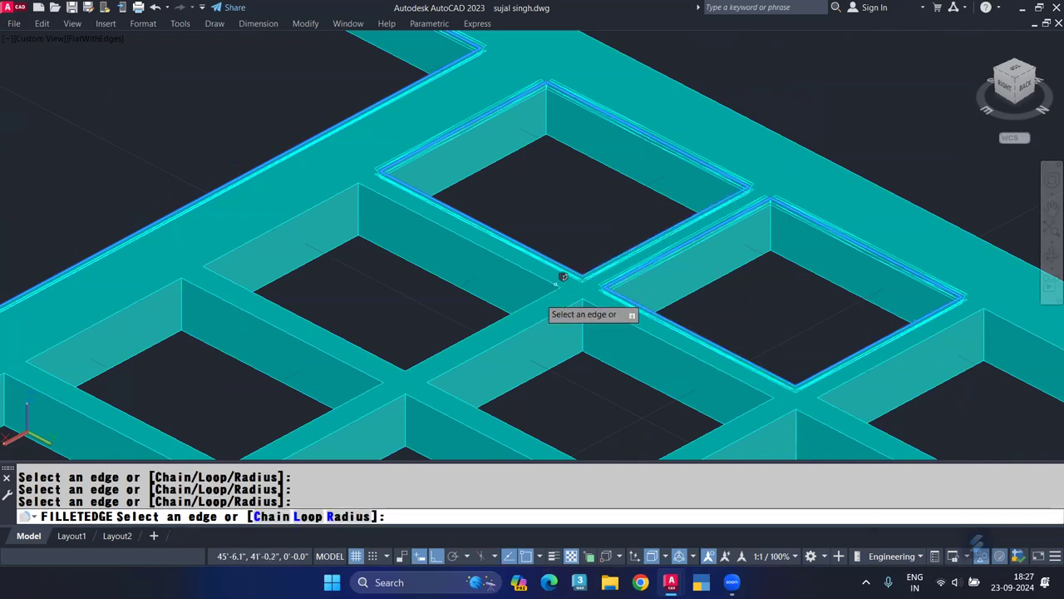
{"action": "left_click", "coordinate": [499, 254]}
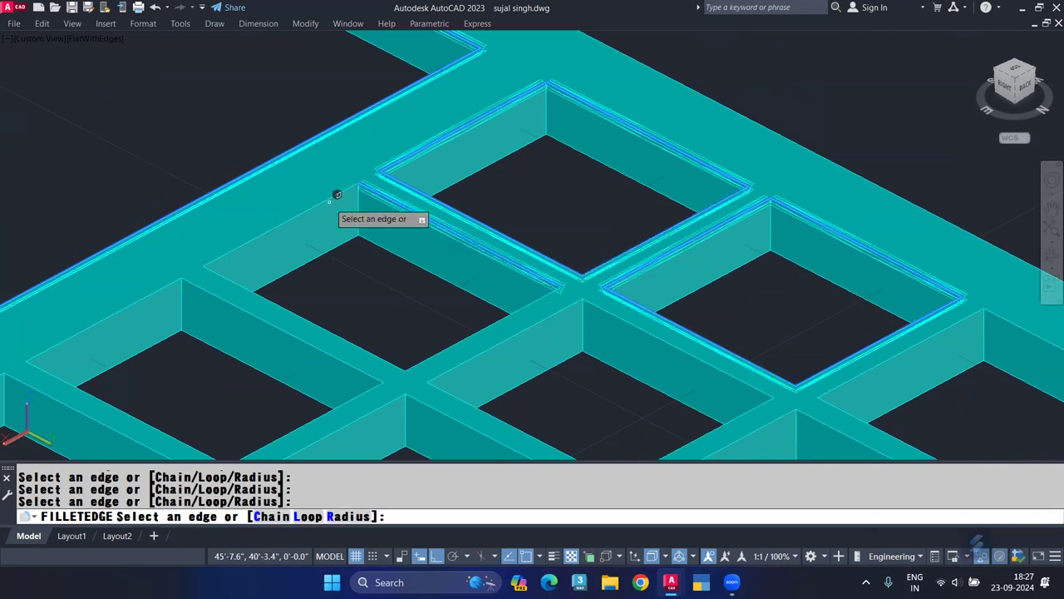
{"action": "left_click", "coordinate": [337, 195]}
{"action": "left_click", "coordinate": [293, 310]}
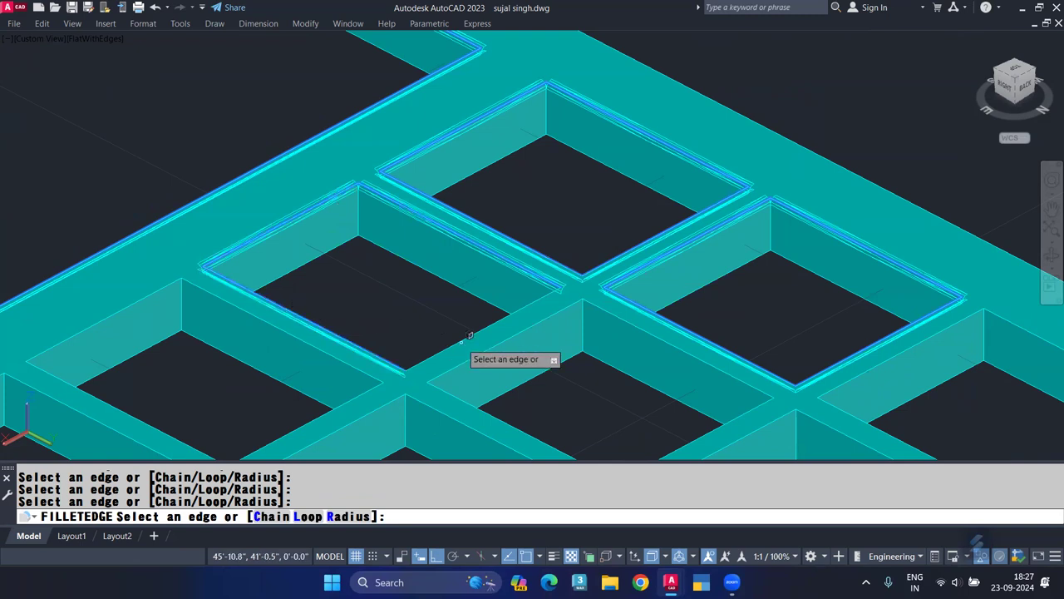
{"action": "middle_click_drag", "start_coordinate": [421, 366], "coordinate": [533, 277]}
{"action": "key", "text": "Return"}
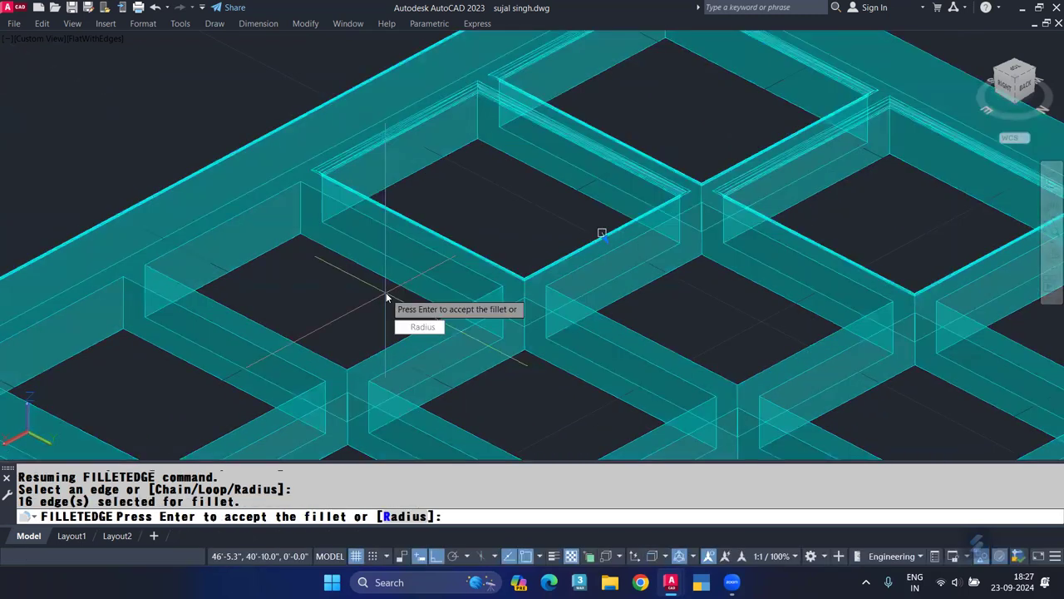
{"action": "key", "text": "Return"}
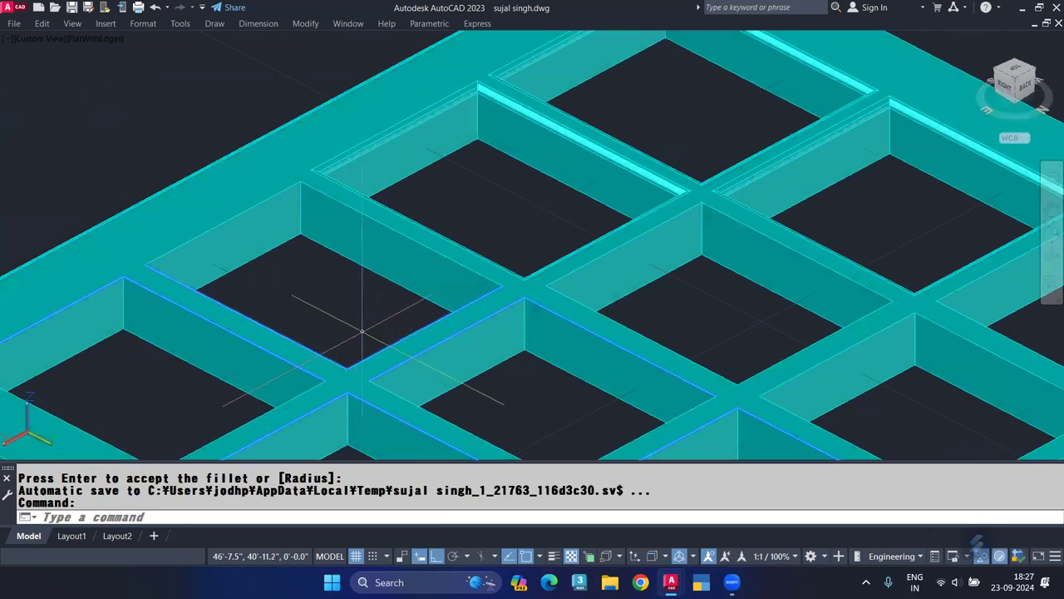
{"action": "key", "text": "Return"}
Try the Chain option on the grid-opening edges, which selects nothing.
{"action": "left_click", "coordinate": [277, 516]}
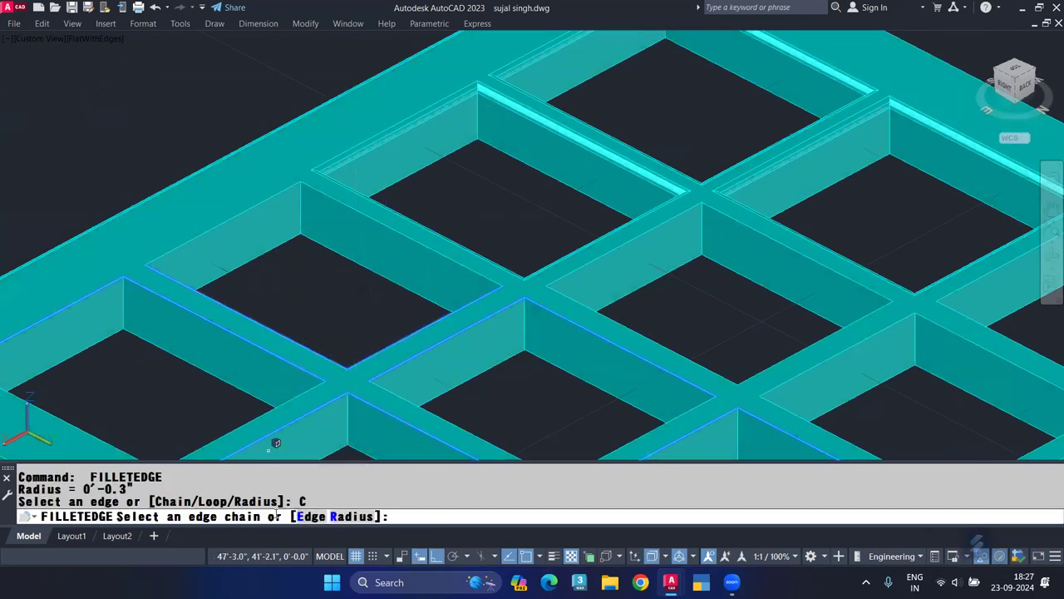
{"action": "scroll", "coordinate": [268, 388], "scroll_direction": "down", "scroll_amount": 3}
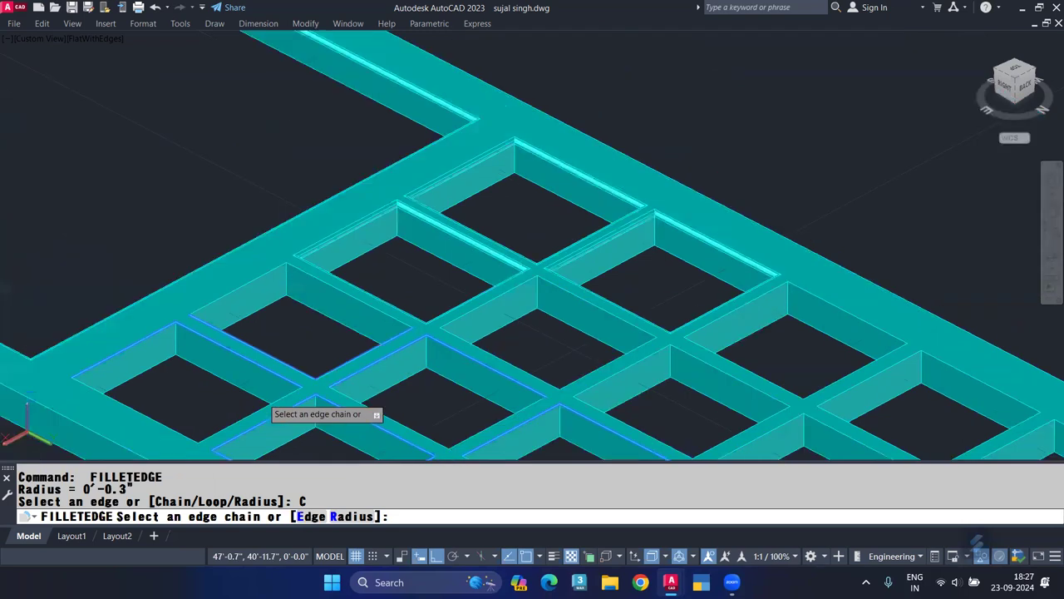
{"action": "scroll", "coordinate": [269, 384], "scroll_direction": "down", "scroll_amount": 3}
{"action": "scroll", "coordinate": [287, 391], "scroll_direction": "up", "scroll_amount": 2}
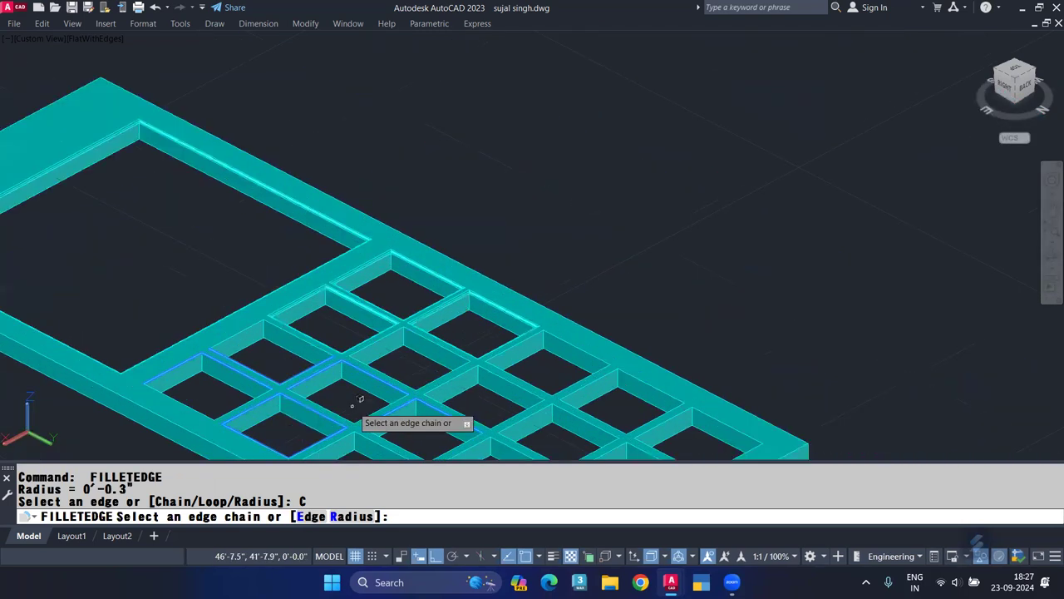
{"action": "left_click", "coordinate": [352, 402]}
{"action": "key", "text": "Return"}
{"action": "key", "text": "Return"}
Pick individual edges around the lower grid openings for the 0'-0.3" fillet.
{"action": "scroll", "coordinate": [354, 391], "scroll_direction": "up", "scroll_amount": 2}
{"action": "scroll", "coordinate": [367, 378], "scroll_direction": "up", "scroll_amount": 2}
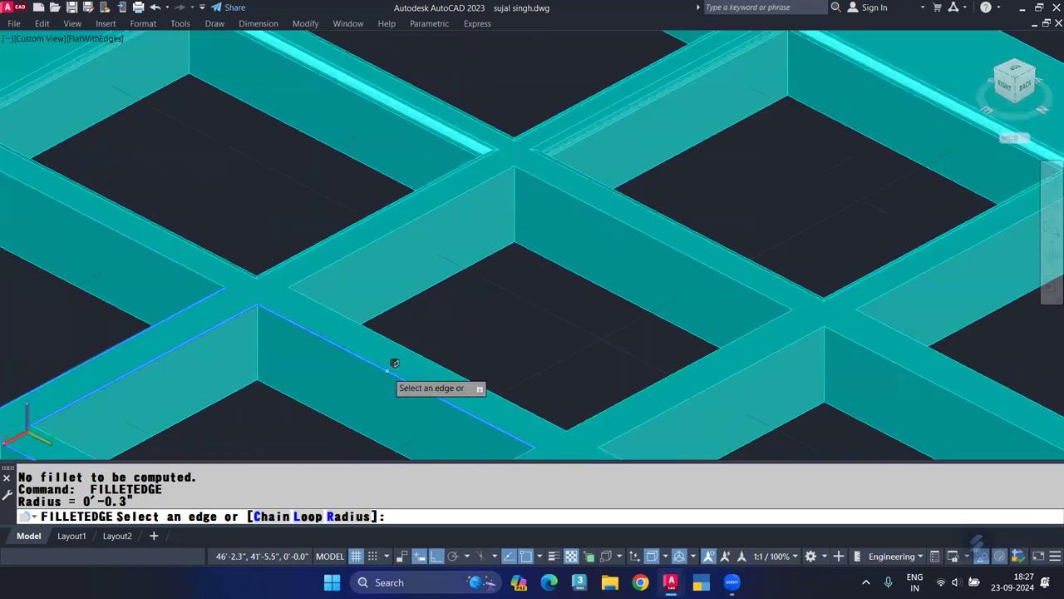
{"action": "left_click", "coordinate": [397, 366]}
{"action": "left_click", "coordinate": [240, 312]}
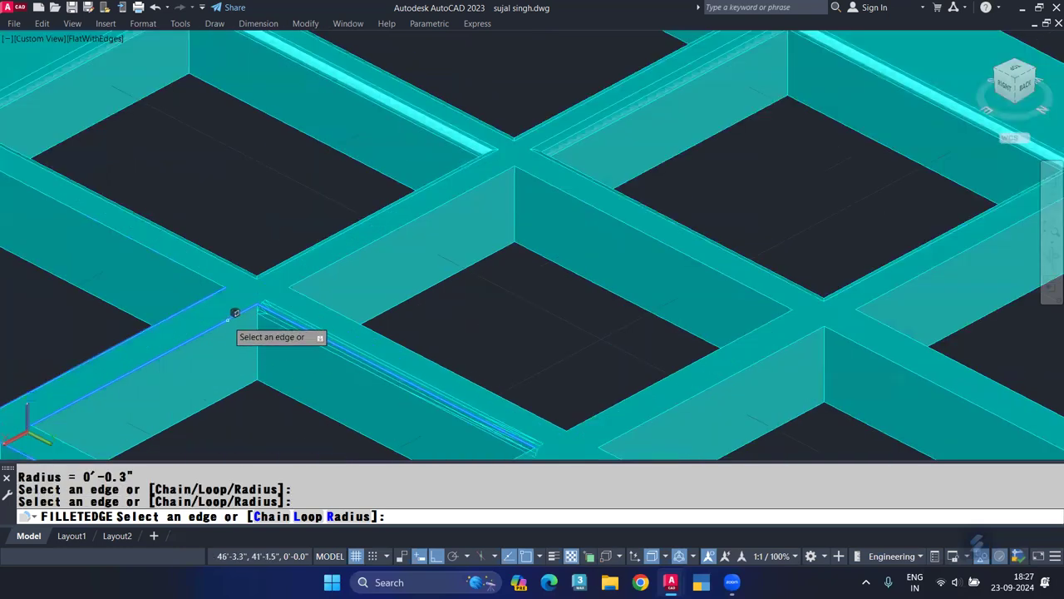
{"action": "left_click", "coordinate": [221, 327]}
{"action": "mouse_move", "coordinate": [199, 349]}
{"action": "middle_mouse_down"}
{"action": "mouse_move", "coordinate": [340, 311]}
{"action": "mouse_move", "coordinate": [269, 355]}
{"action": "mouse_move", "coordinate": [301, 234]}
{"action": "middle_mouse_up"}
{"action": "left_click", "coordinate": [435, 252]}
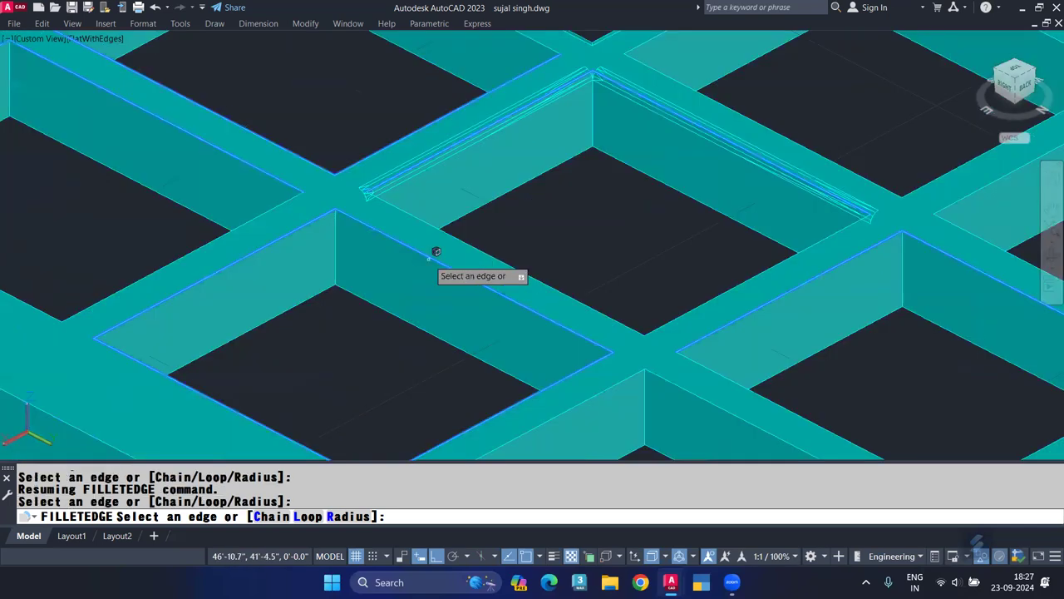
{"action": "left_click", "coordinate": [496, 287]}
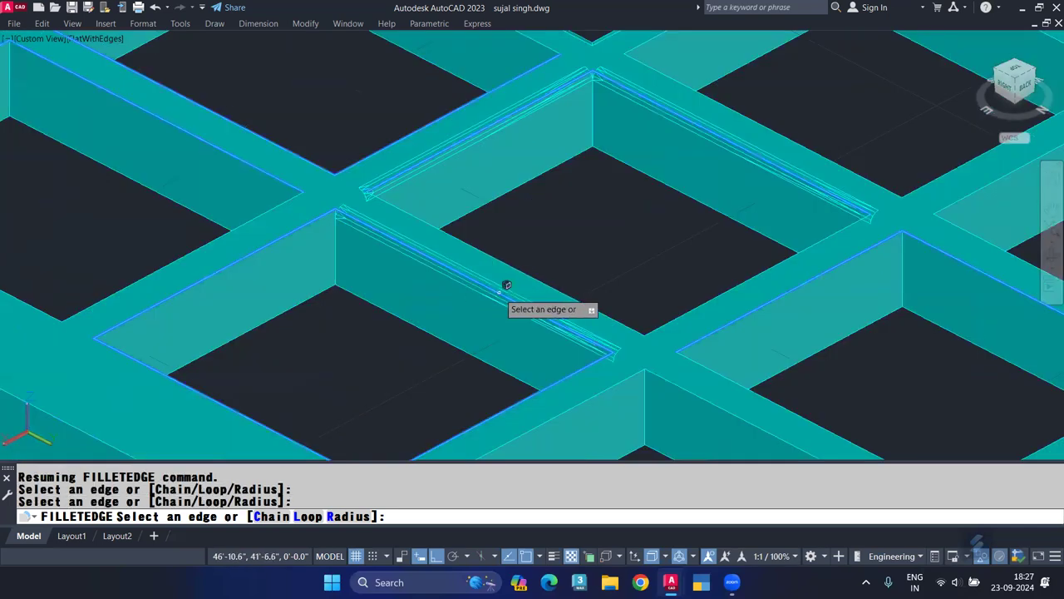
{"action": "left_click", "coordinate": [569, 371]}
Add the upper opening edges to reach seven, then accept the 0'-0.3" fillet.
{"action": "mouse_move", "coordinate": [470, 404]}
{"action": "middle_mouse_down"}
{"action": "mouse_move", "coordinate": [521, 358]}
{"action": "mouse_move", "coordinate": [484, 294]}
{"action": "middle_mouse_up"}
{"action": "scroll", "coordinate": [484, 293], "scroll_direction": "down", "scroll_amount": 3}
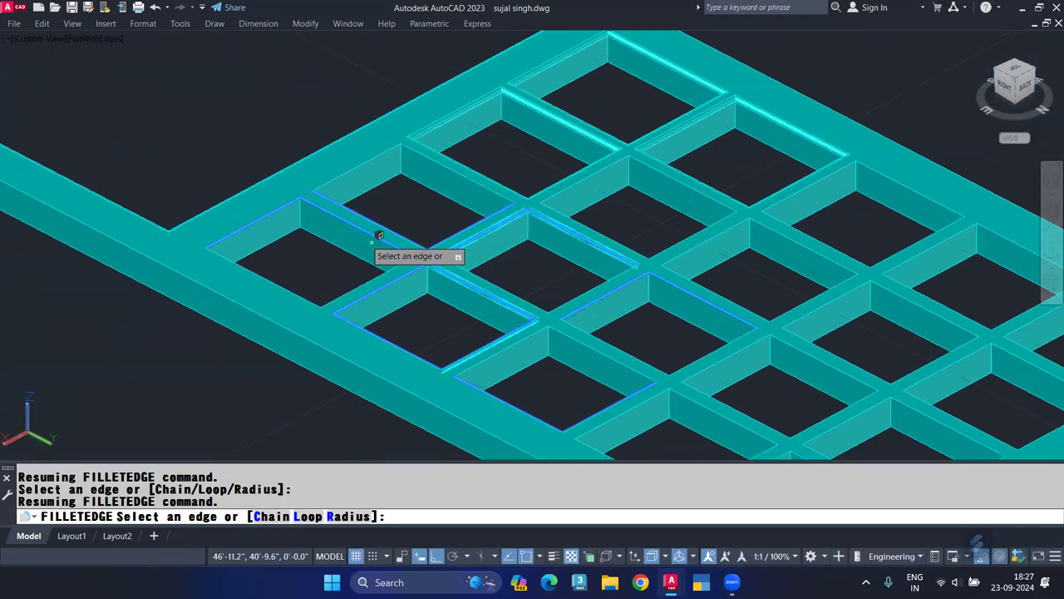
{"action": "scroll", "coordinate": [354, 210], "scroll_direction": "up", "scroll_amount": 3}
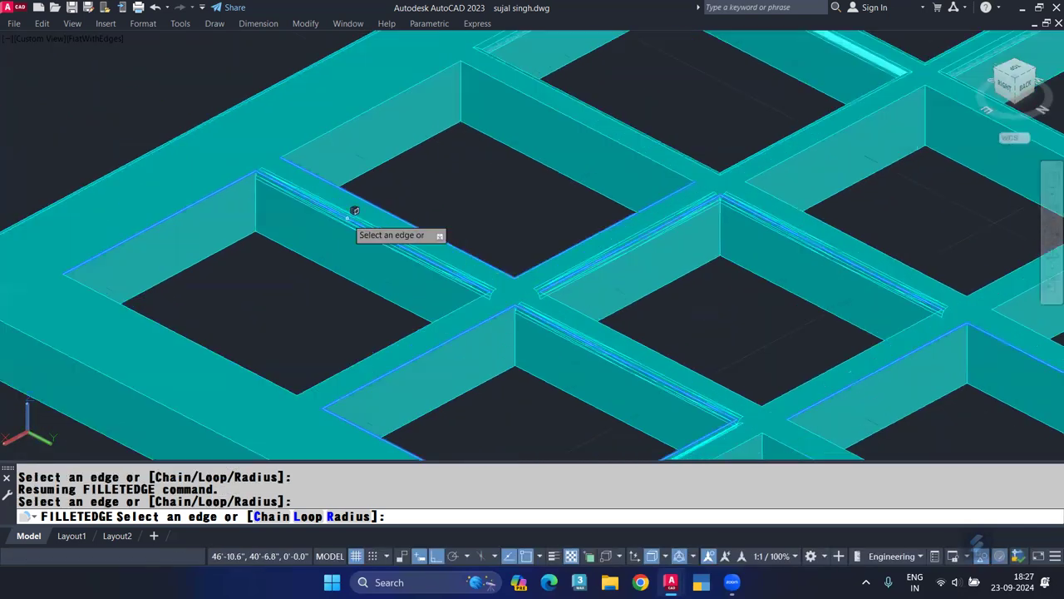
{"action": "left_click", "coordinate": [321, 134]}
{"action": "left_click", "coordinate": [595, 119]}
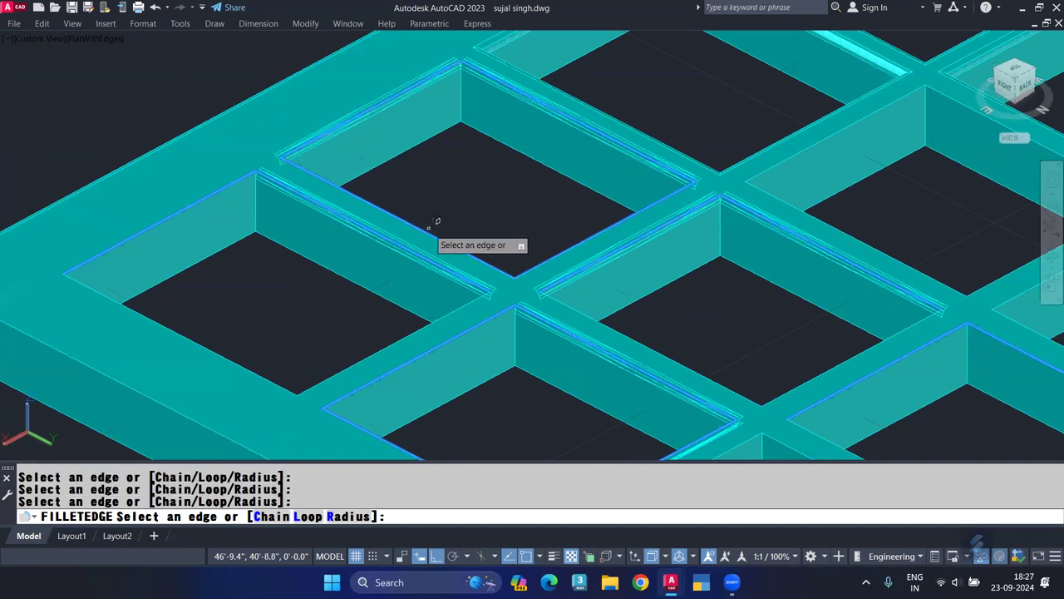
{"action": "mouse_move", "coordinate": [378, 259]}
{"action": "middle_mouse_down"}
{"action": "mouse_move", "coordinate": [461, 239]}
{"action": "mouse_move", "coordinate": [588, 250]}
{"action": "middle_mouse_up"}
{"action": "scroll", "coordinate": [439, 230], "scroll_direction": "down", "scroll_amount": 10}
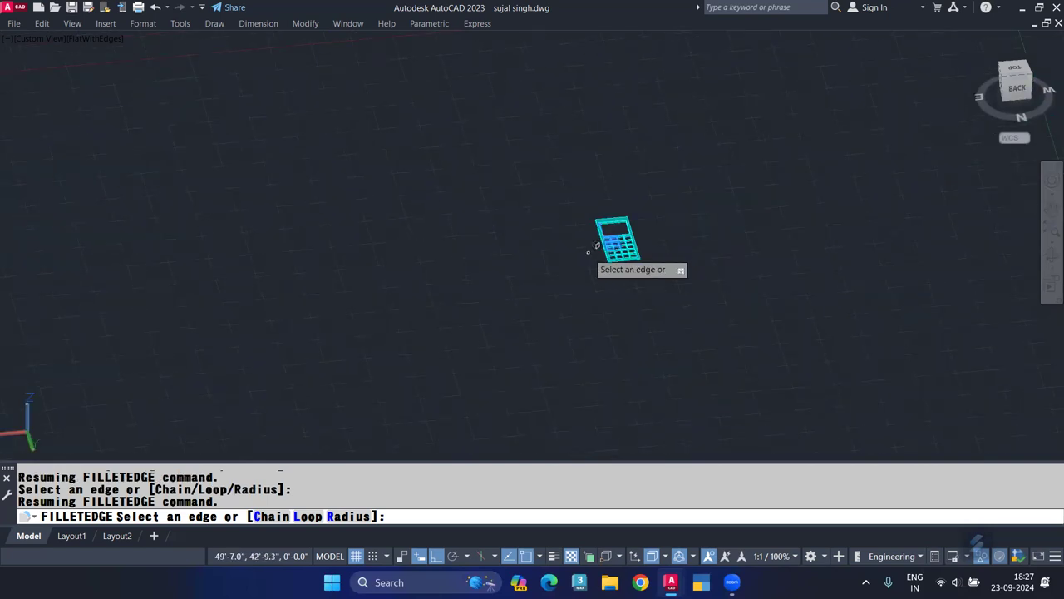
{"action": "key", "text": "Return"}
{"action": "key", "text": "Return"}
{"action": "scroll", "coordinate": [618, 238], "scroll_direction": "up", "scroll_amount": 1}
{"action": "scroll", "coordinate": [617, 237], "scroll_direction": "up", "scroll_amount": 4}
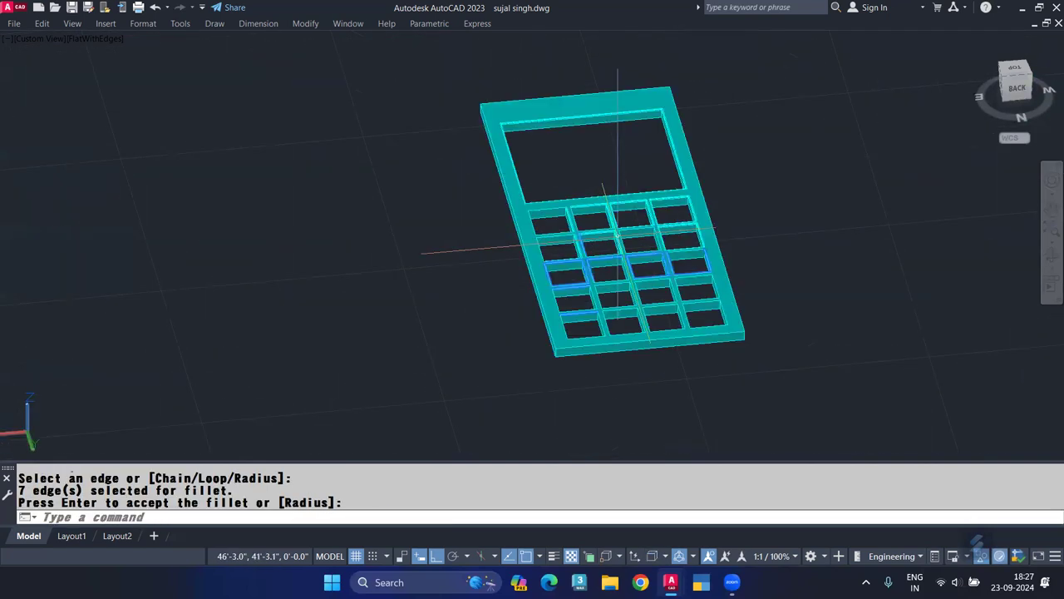
{"action": "scroll", "coordinate": [617, 235], "scroll_direction": "up", "scroll_amount": 3}
Orbit the house to a low angle and hide the selected slab face.
{"action": "type", "text": "de"}
{"action": "key", "text": "Return"}
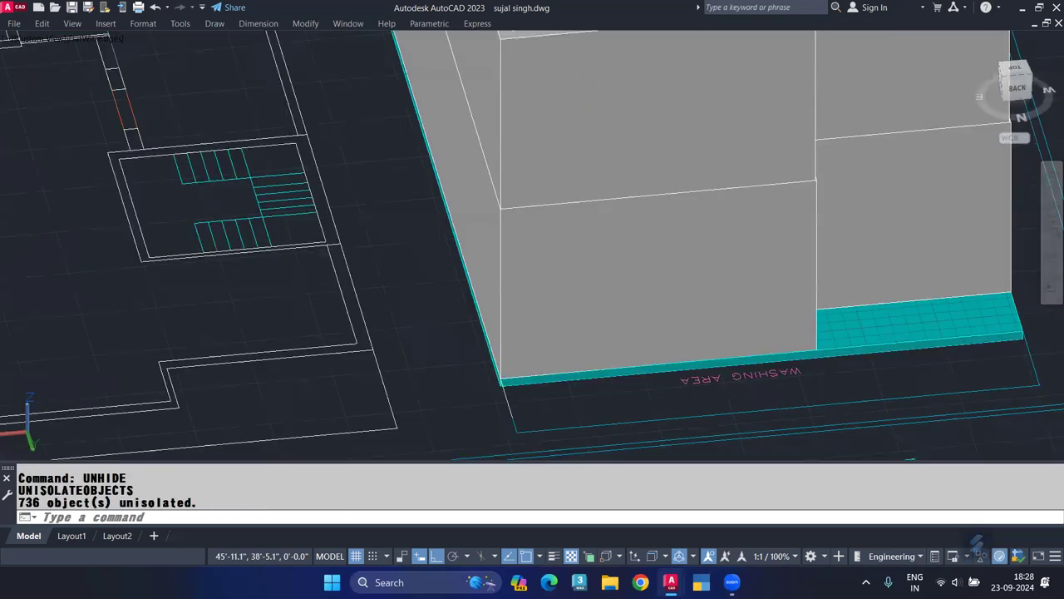
{"action": "scroll", "coordinate": [623, 82], "scroll_direction": "down", "scroll_amount": 5}
{"action": "mouse_move", "coordinate": [623, 81]}
{"action": "middle_mouse_down", "text": "shift"}
{"action": "mouse_move", "coordinate": [624, 69]}
{"action": "mouse_move", "coordinate": [575, 122]}
{"action": "mouse_move", "coordinate": [577, 98]}
{"action": "mouse_move", "coordinate": [577, 198]}
{"action": "middle_mouse_up", "text": "shift"}
{"action": "key", "text": "Escape"}
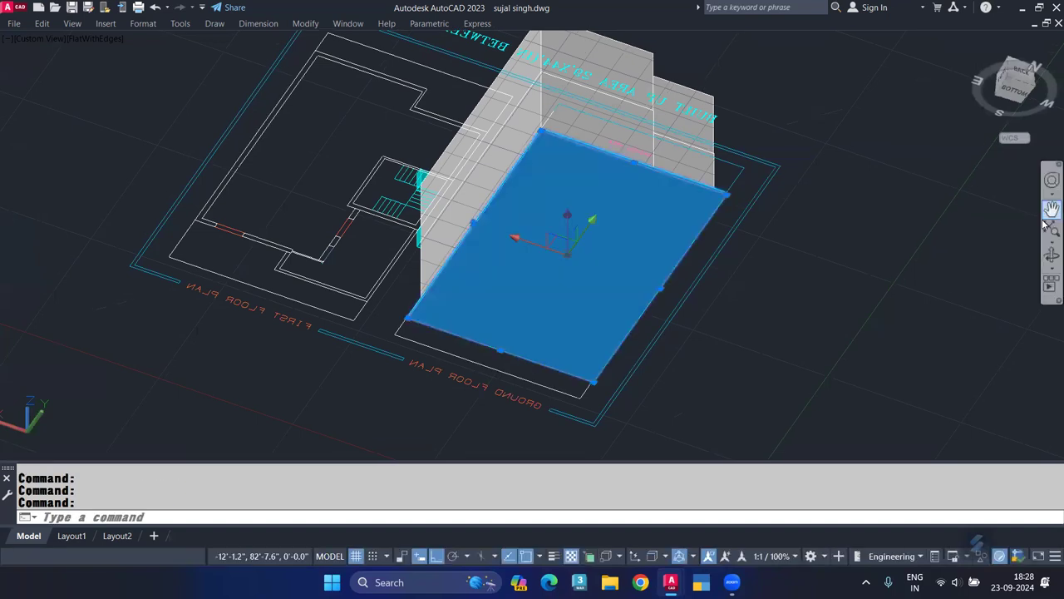
{"action": "key", "text": "ctrl+shift+h"}
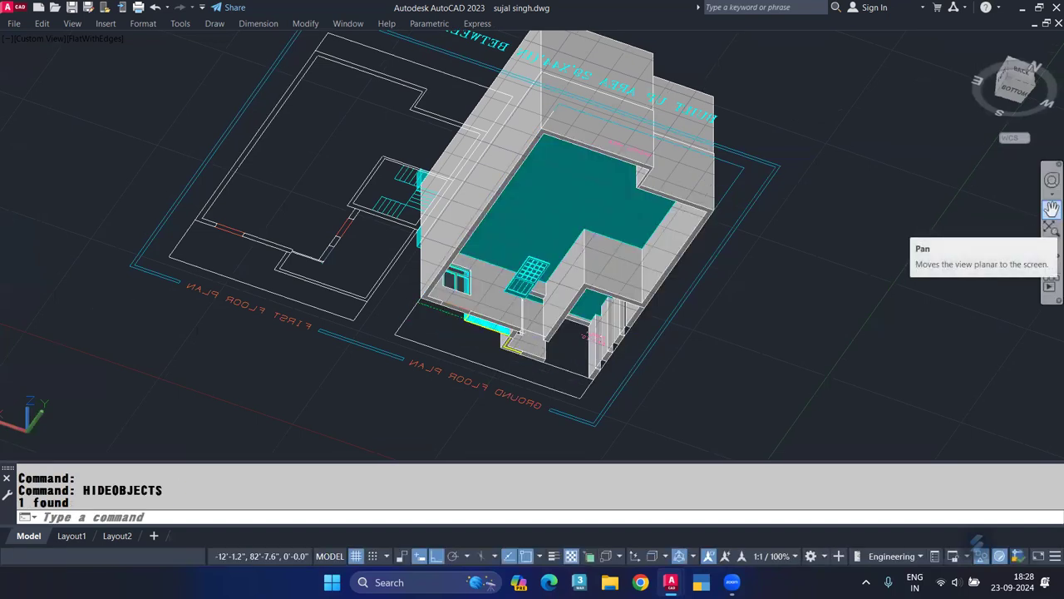
{"action": "scroll", "coordinate": [506, 262], "scroll_direction": "up", "scroll_amount": 3}
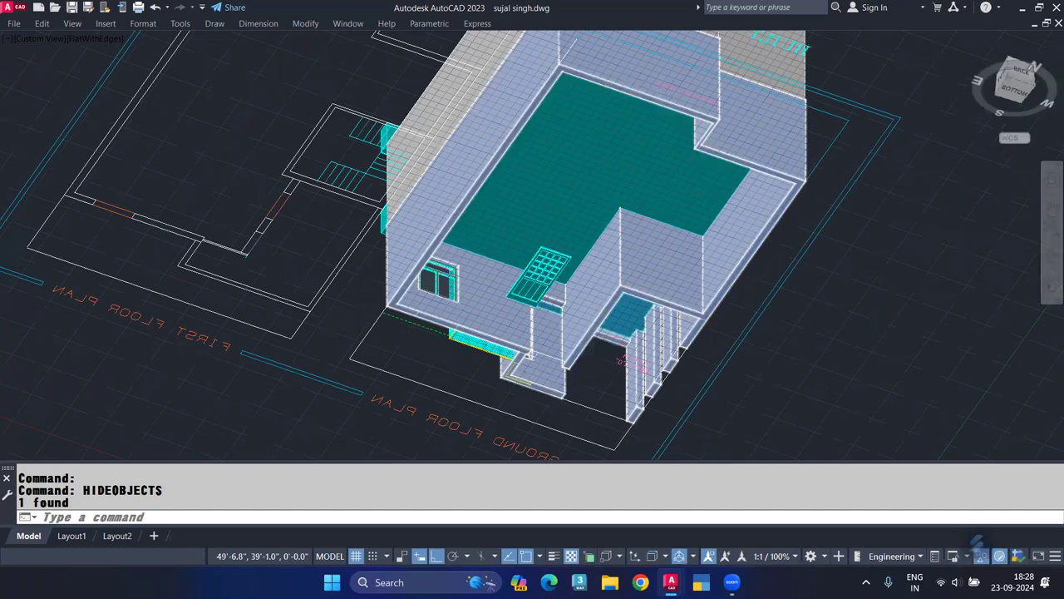
{"action": "scroll", "coordinate": [503, 253], "scroll_direction": "up", "scroll_amount": 5}
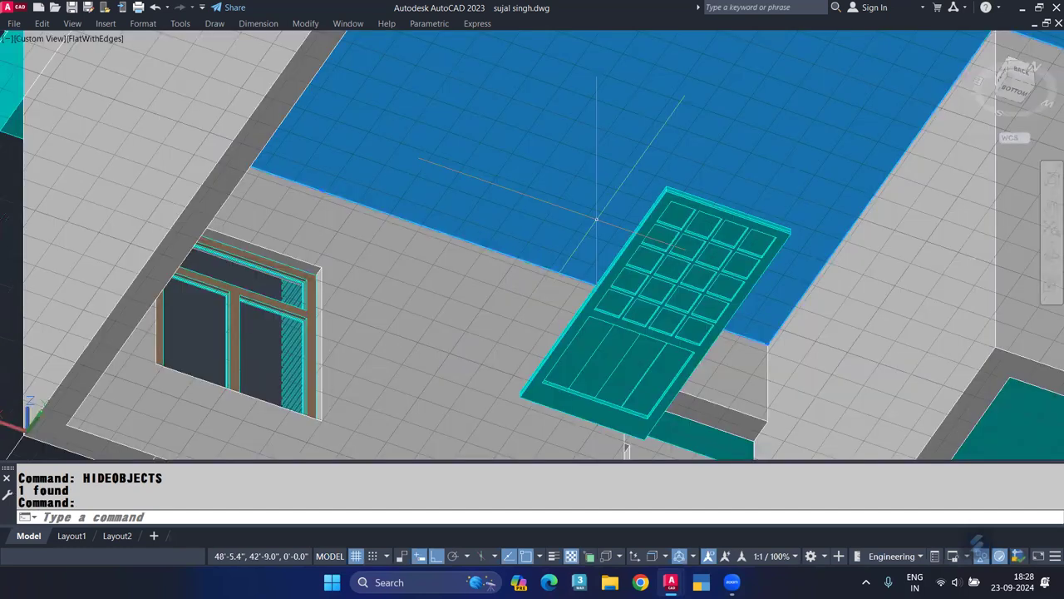
{"action": "key", "text": "Escape"}
{"action": "scroll", "coordinate": [540, 191], "scroll_direction": "down", "scroll_amount": 2}
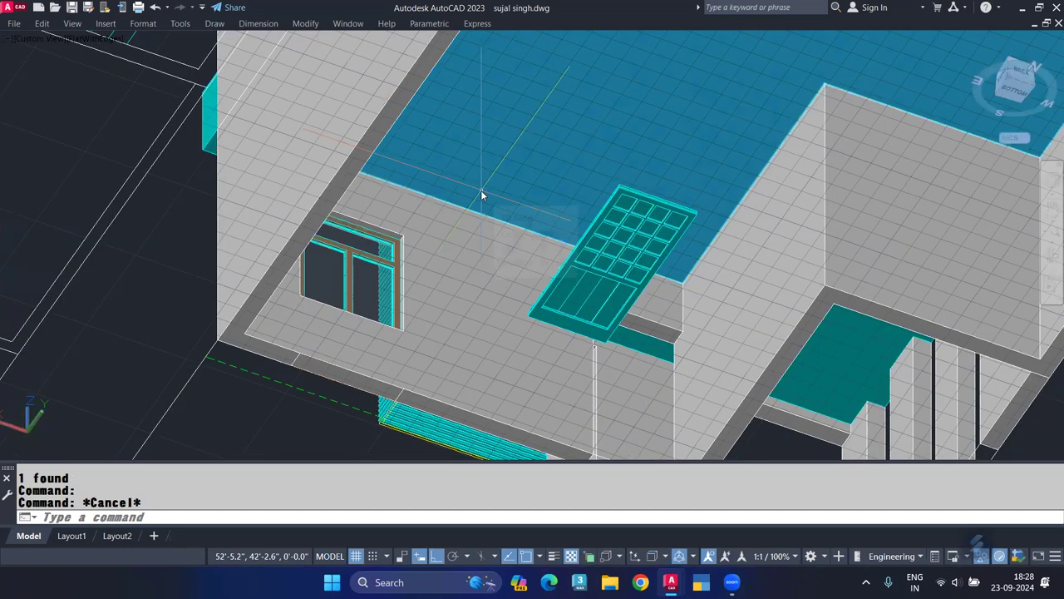
Set the PICKBOX size to 8.
{"action": "type", "text": "pickbox"}
{"action": "key", "text": "Return"}
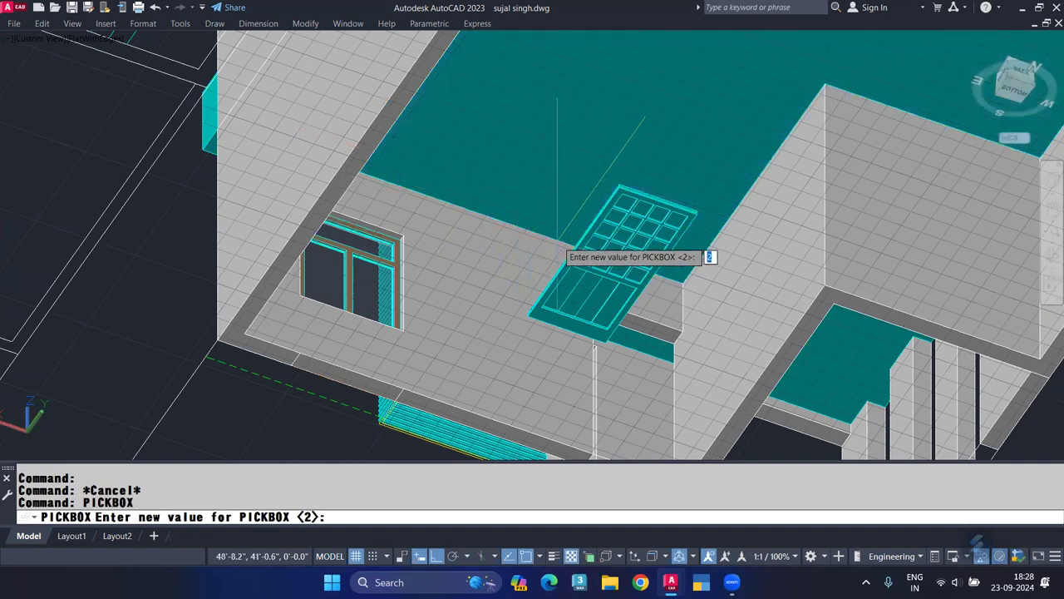
{"action": "type", "text": "8"}
{"action": "key", "text": "Return"}
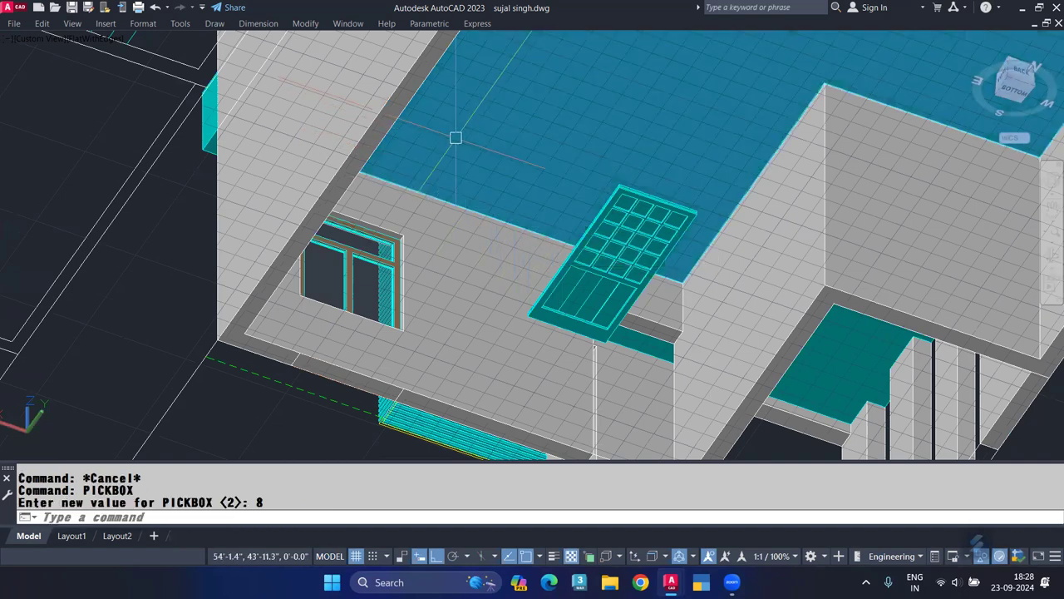
{"action": "key", "text": "Escape"}
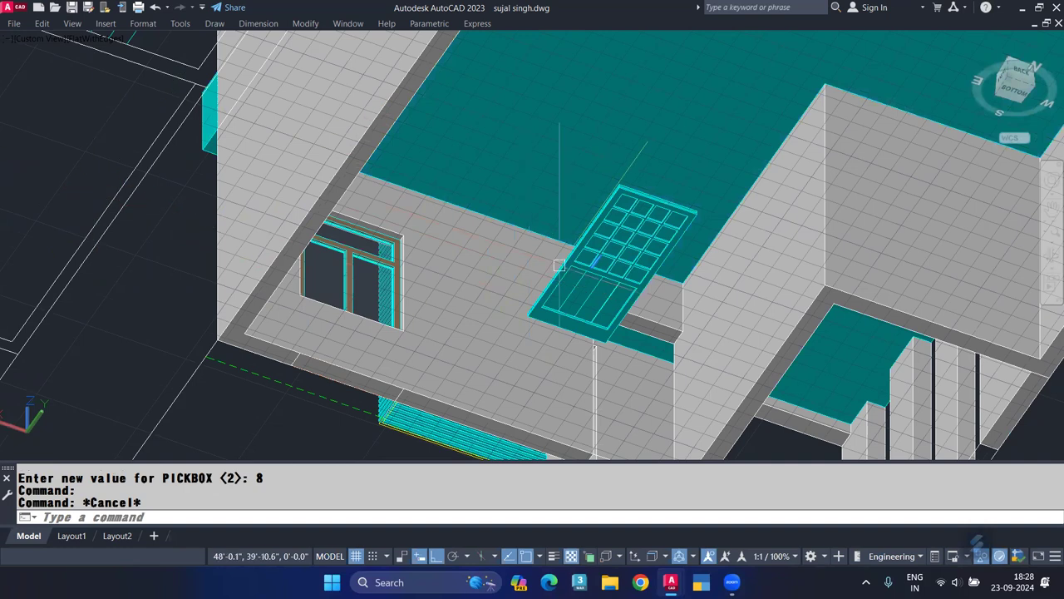
Hide the walls and floor slab so the door can be seen from below.
{"action": "scroll", "coordinate": [598, 265], "scroll_direction": "up", "scroll_amount": 2}
{"action": "scroll", "coordinate": [599, 264], "scroll_direction": "up", "scroll_amount": 3}
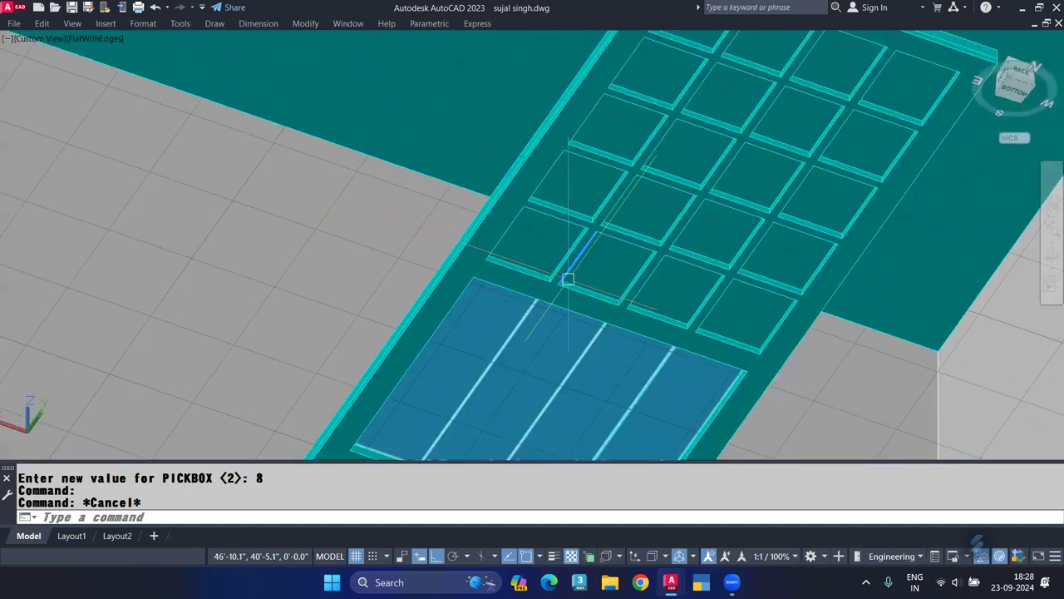
{"action": "scroll", "coordinate": [568, 279], "scroll_direction": "down", "scroll_amount": 5}
{"action": "mouse_move", "coordinate": [568, 279]}
{"action": "middle_mouse_down", "text": "shift"}
{"action": "mouse_move", "coordinate": [478, 267]}
{"action": "mouse_move", "coordinate": [496, 212]}
{"action": "middle_mouse_up", "text": "shift"}
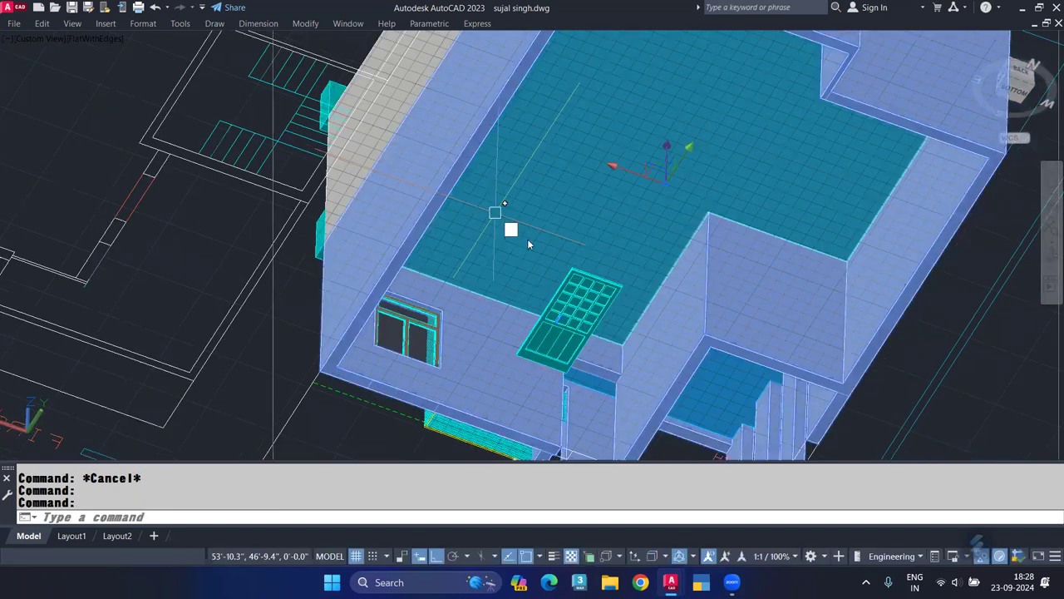
{"action": "key", "text": "ctrl+h"}
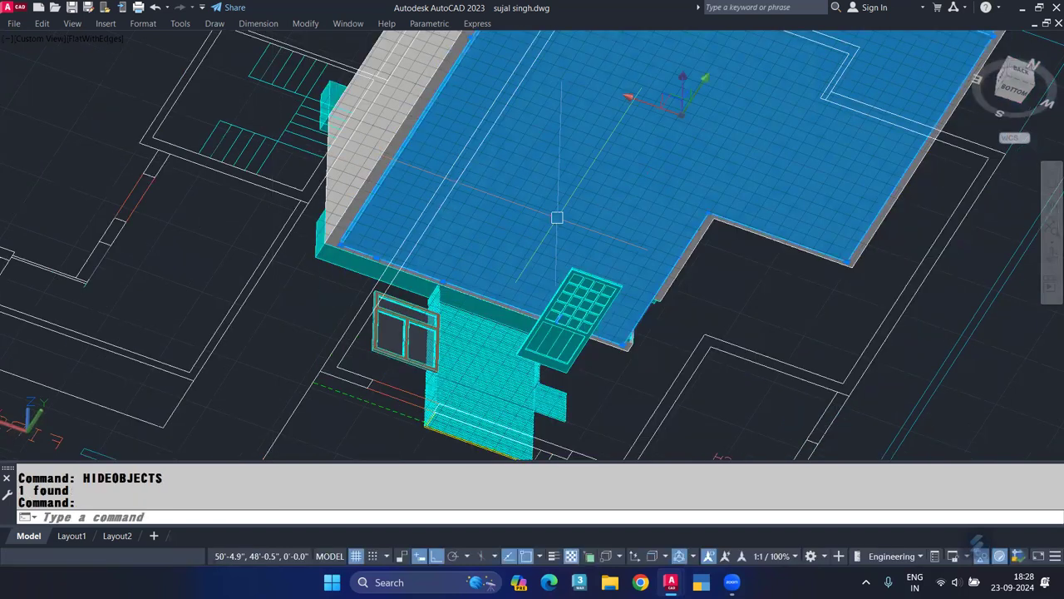
{"action": "key", "text": "space"}
{"action": "key", "text": "space"}
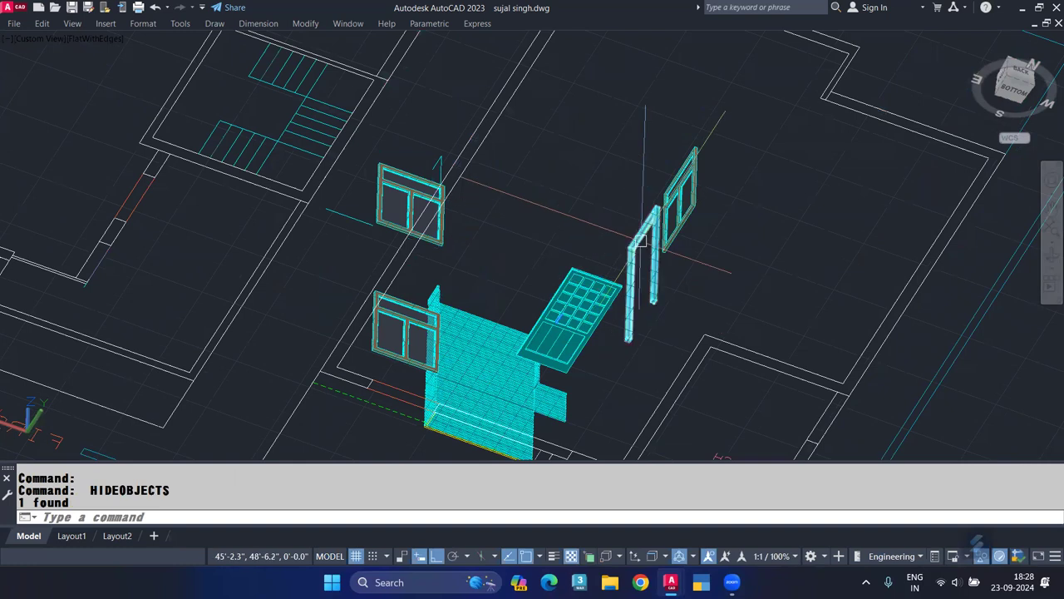
{"action": "scroll", "coordinate": [556, 320], "scroll_direction": "up", "scroll_amount": 2}
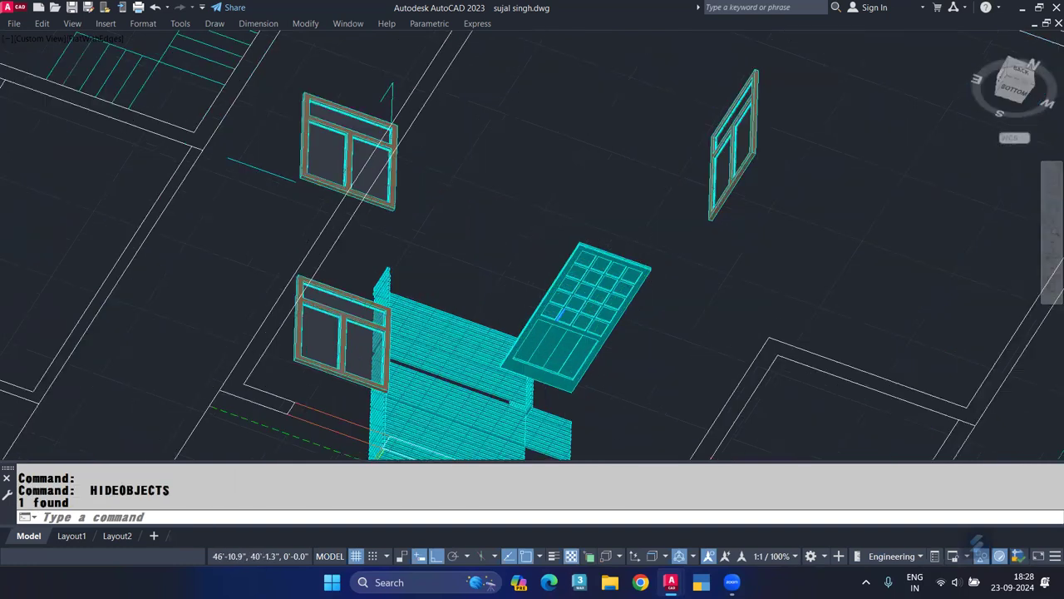
{"action": "middle_click_drag", "start_coordinate": [560, 366], "coordinate": [547, 288], "text": "shift"}
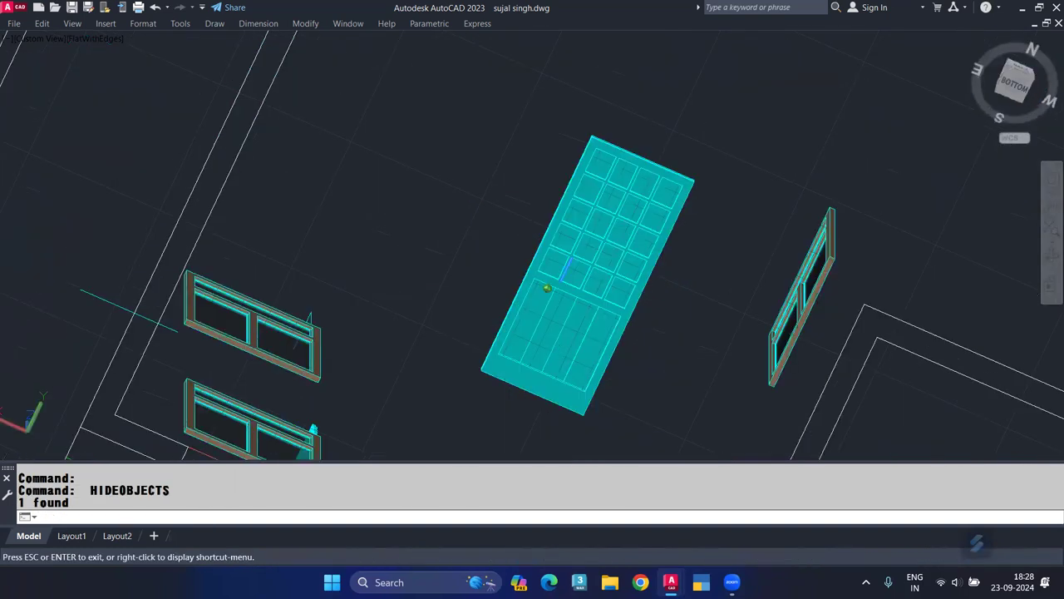
Group the door's frame, panes and panel strips into one unnamed group by window selection.
{"action": "type", "text": "g"}
{"action": "key", "text": "space"}
{"action": "left_click", "coordinate": [446, 77]}
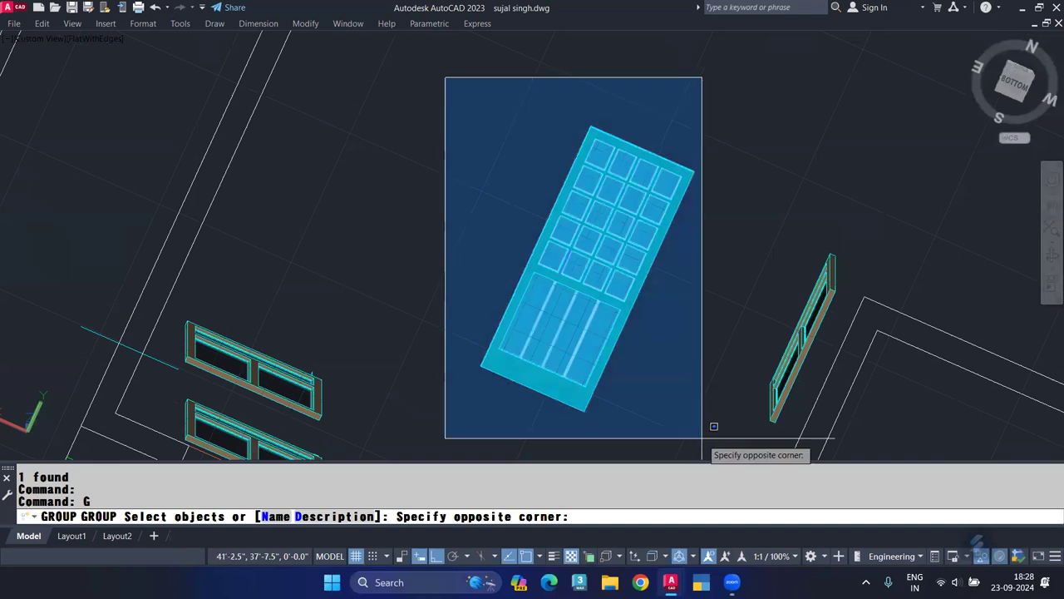
{"action": "left_click", "coordinate": [701, 446]}
{"action": "key", "text": "Return"}
Select the new door group to check it, then cancel the move.
{"action": "left_click", "coordinate": [561, 283]}
{"action": "scroll", "coordinate": [560, 279], "scroll_direction": "down", "scroll_amount": 4}
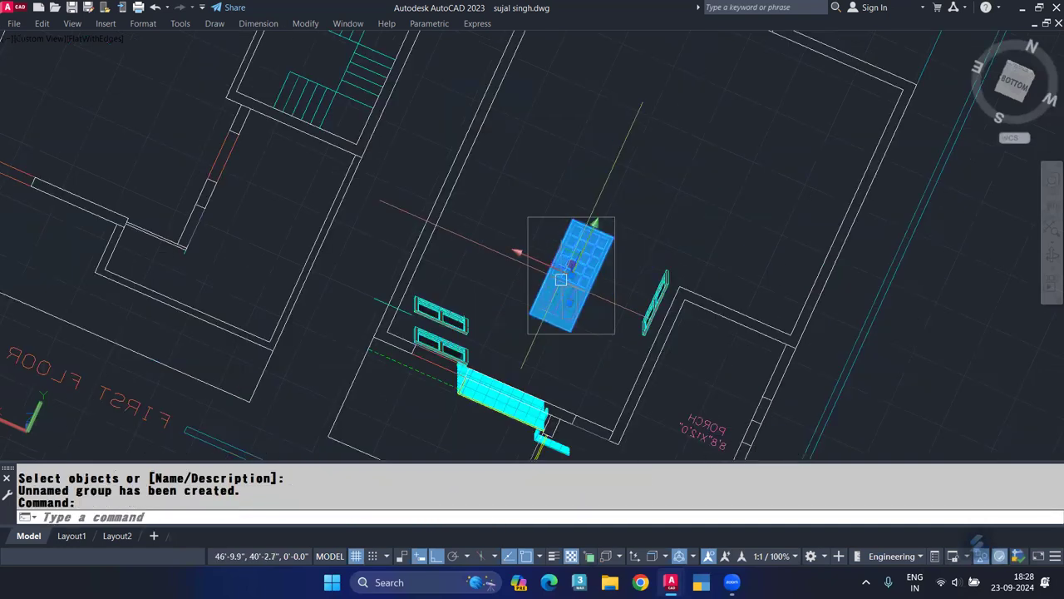
{"action": "left_click", "coordinate": [561, 279]}
{"action": "middle_click_drag", "start_coordinate": [560, 280], "coordinate": [547, 364]}
{"action": "key", "text": "Escape"}
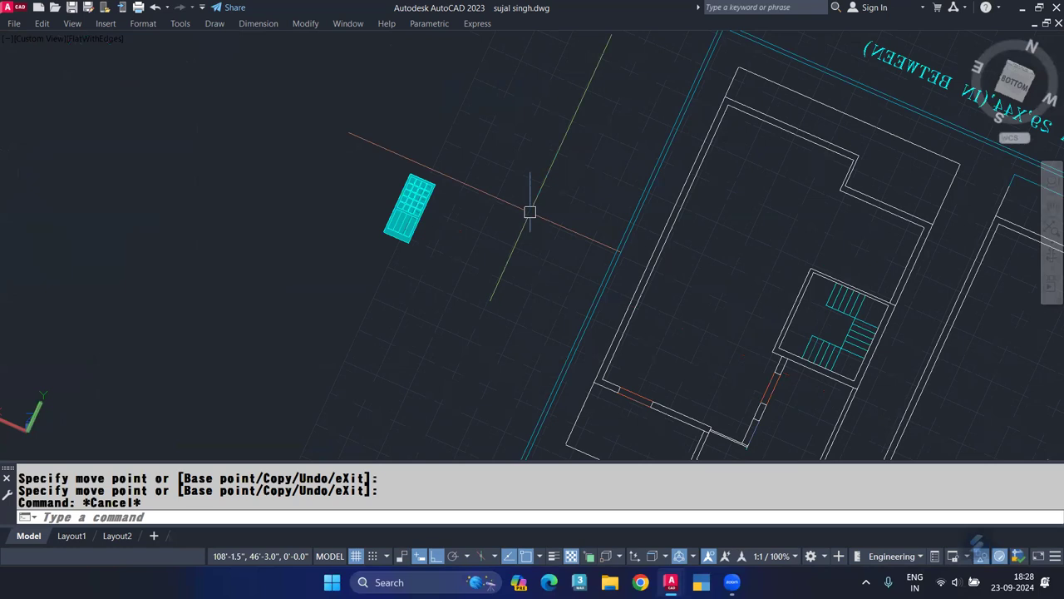
Unhide all objects and orbit to a view from above the door.
{"action": "type", "text": "unhide"}
{"action": "key", "text": "Return"}
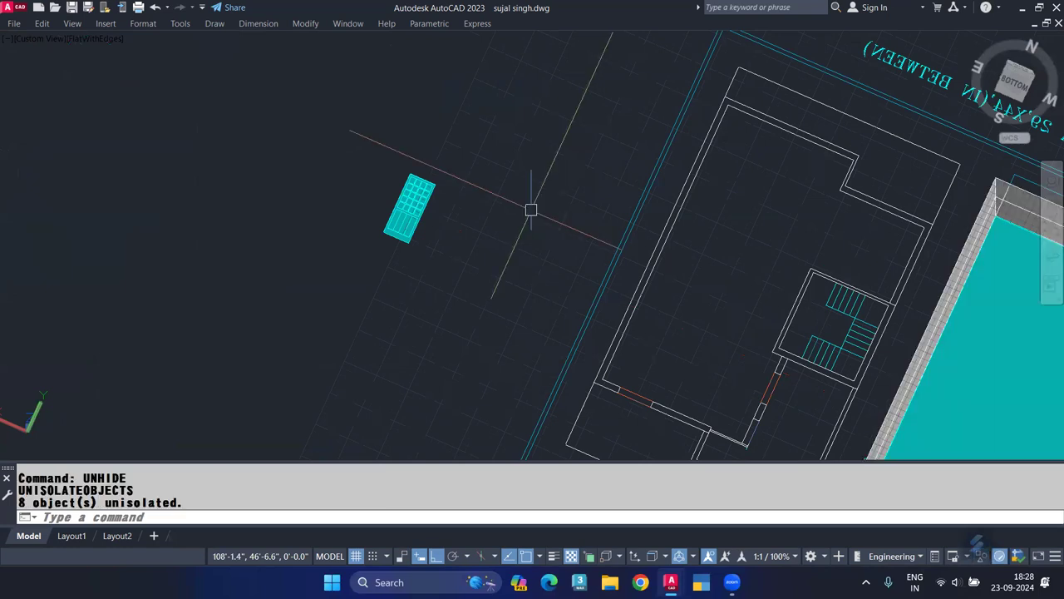
{"action": "scroll", "coordinate": [537, 225], "scroll_direction": "down", "scroll_amount": 2}
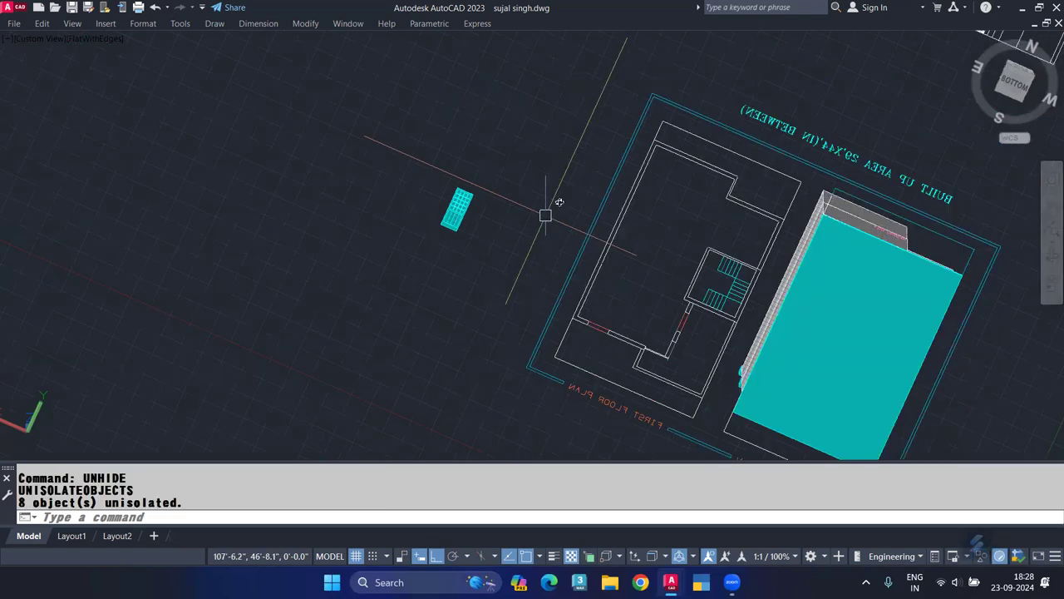
{"action": "middle_click_drag", "start_coordinate": [546, 215], "coordinate": [805, 194], "text": "shift"}
{"action": "scroll", "coordinate": [852, 259], "scroll_direction": "up", "scroll_amount": 5}
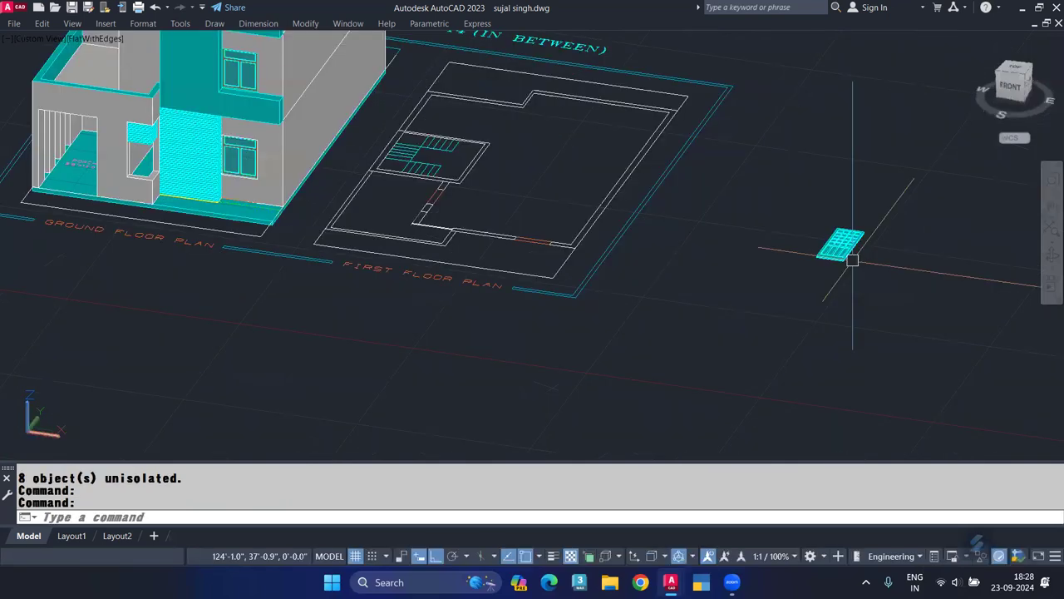
{"action": "scroll", "coordinate": [852, 260], "scroll_direction": "up", "scroll_amount": 3}
{"action": "left_click", "coordinate": [850, 297]}
{"action": "key", "text": "Escape"}
{"action": "scroll", "coordinate": [898, 281], "scroll_direction": "up", "scroll_amount": 1}
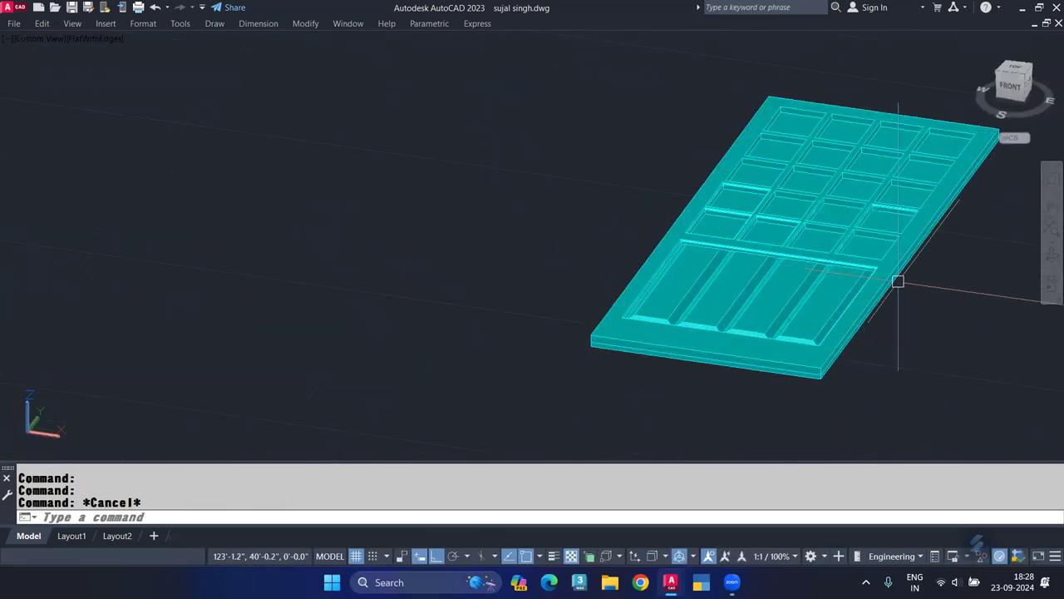
{"action": "scroll", "coordinate": [898, 282], "scroll_direction": "up", "scroll_amount": 2}
{"action": "scroll", "coordinate": [910, 309], "scroll_direction": "up", "scroll_amount": 1}
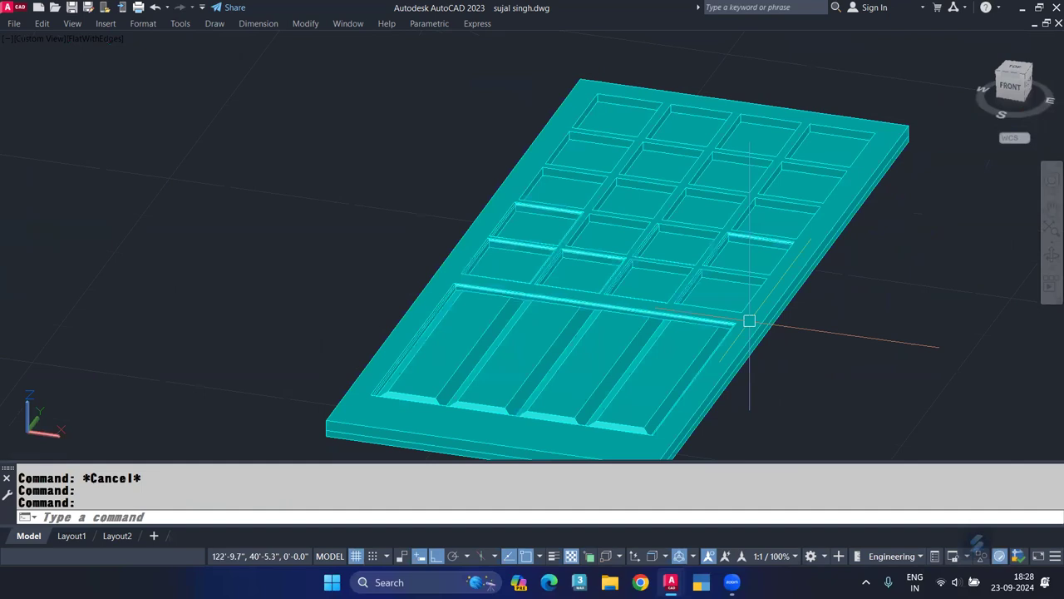
{"action": "key", "text": "Escape"}
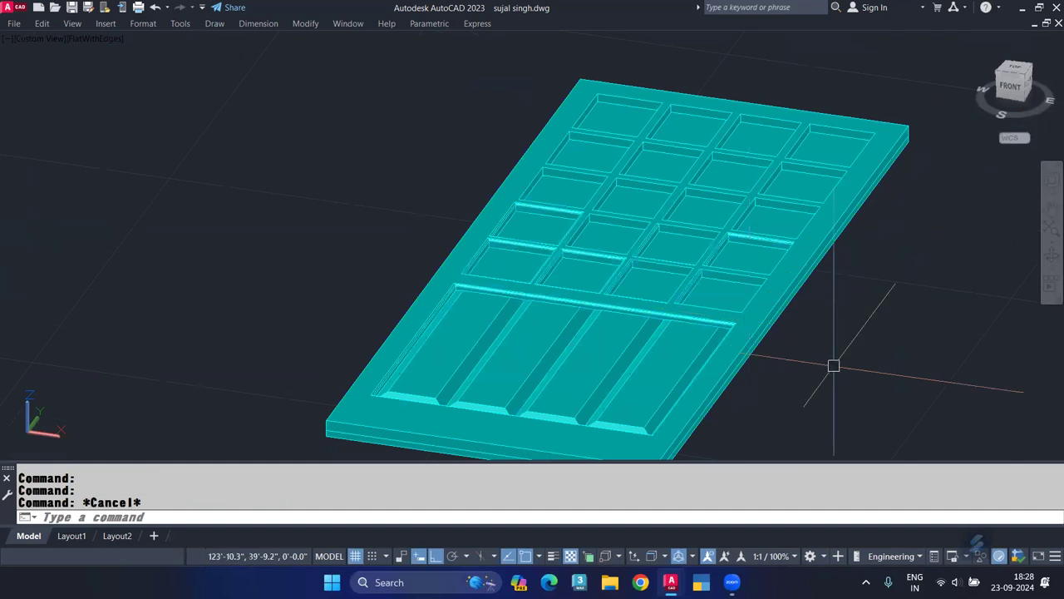
{"action": "key", "text": "Escape"}
Switch to plan view of the current UCS and set the visual style to 2D Wireframe.
{"action": "type", "text": "lan"}
{"action": "key", "text": "Return"}
{"action": "key", "text": "Return"}
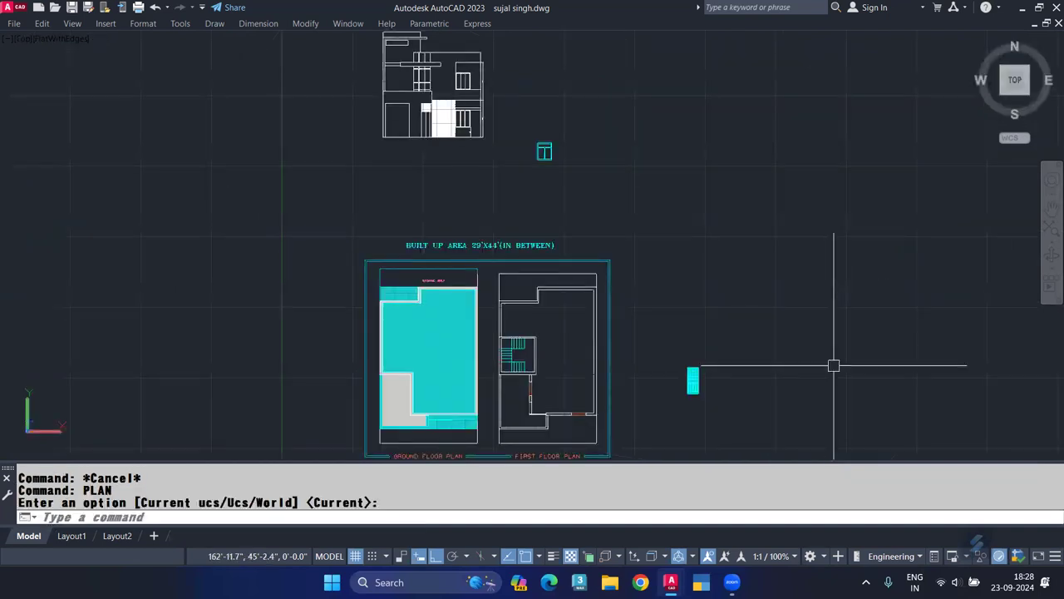
{"action": "type", "text": "vs"}
{"action": "key", "text": "Return"}
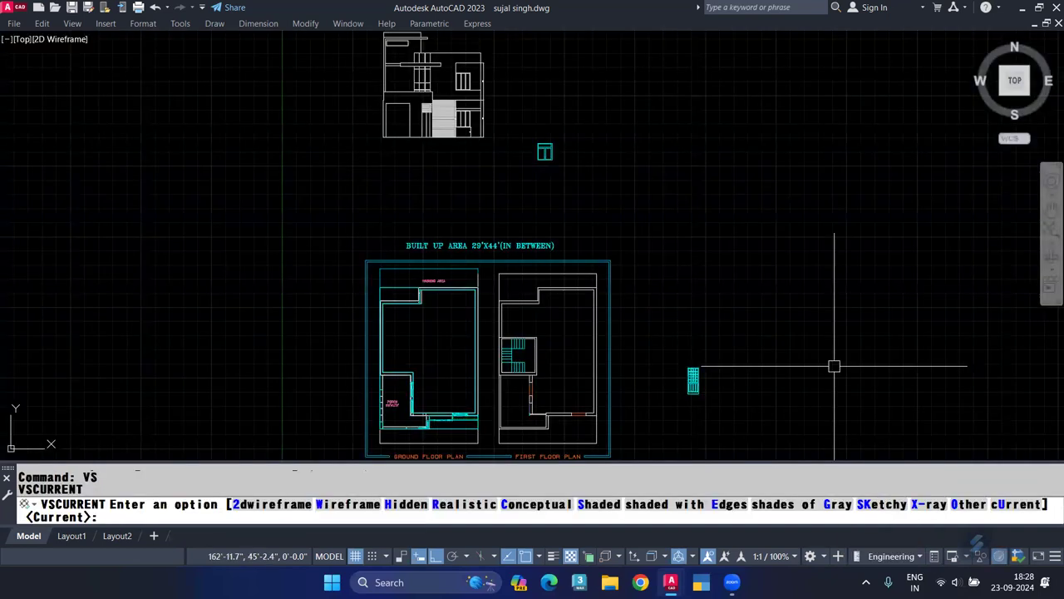
{"action": "type", "text": "2"}
{"action": "key", "text": "Return"}
{"action": "scroll", "coordinate": [717, 390], "scroll_direction": "up", "scroll_amount": 2}
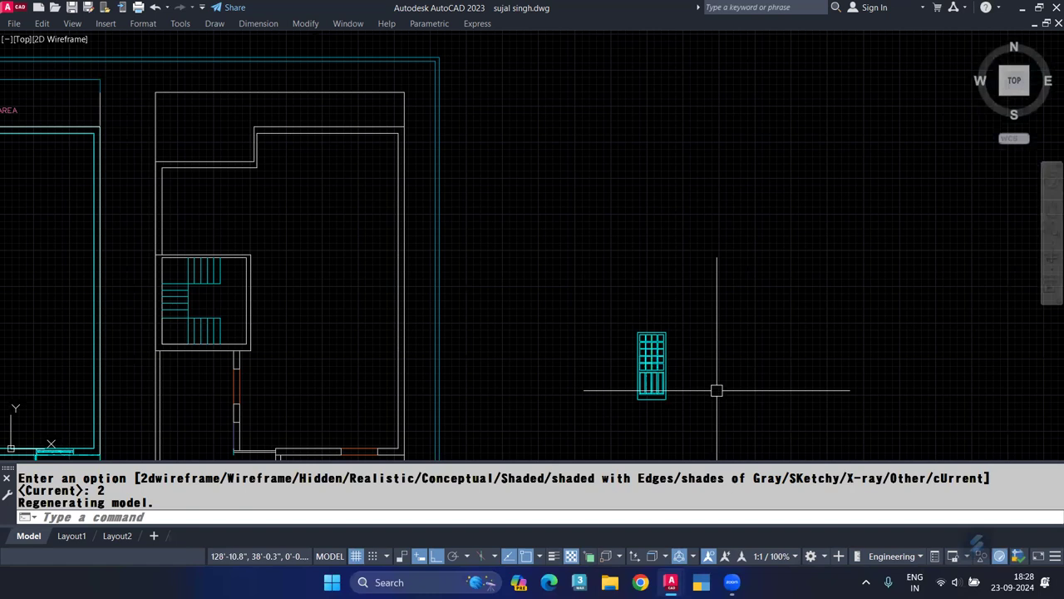
{"action": "scroll", "coordinate": [717, 390], "scroll_direction": "up", "scroll_amount": 5}
Start a rectangle beside the door, then cancel the invalid corner entry.
{"action": "type", "text": "rec"}
{"action": "key", "text": "Return"}
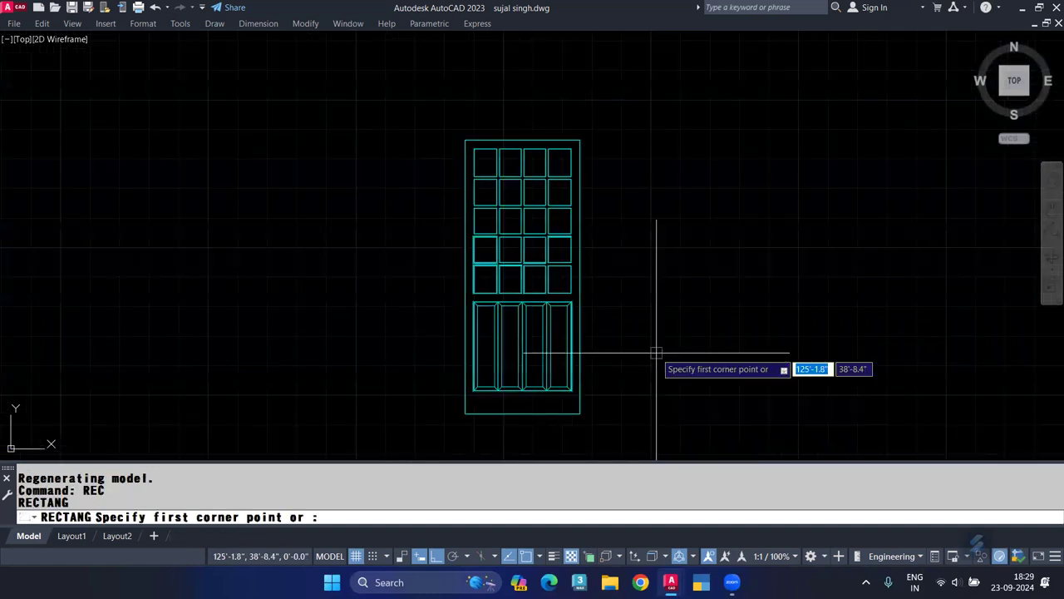
{"action": "left_click", "coordinate": [647, 353]}
{"action": "type", "text": "@"}
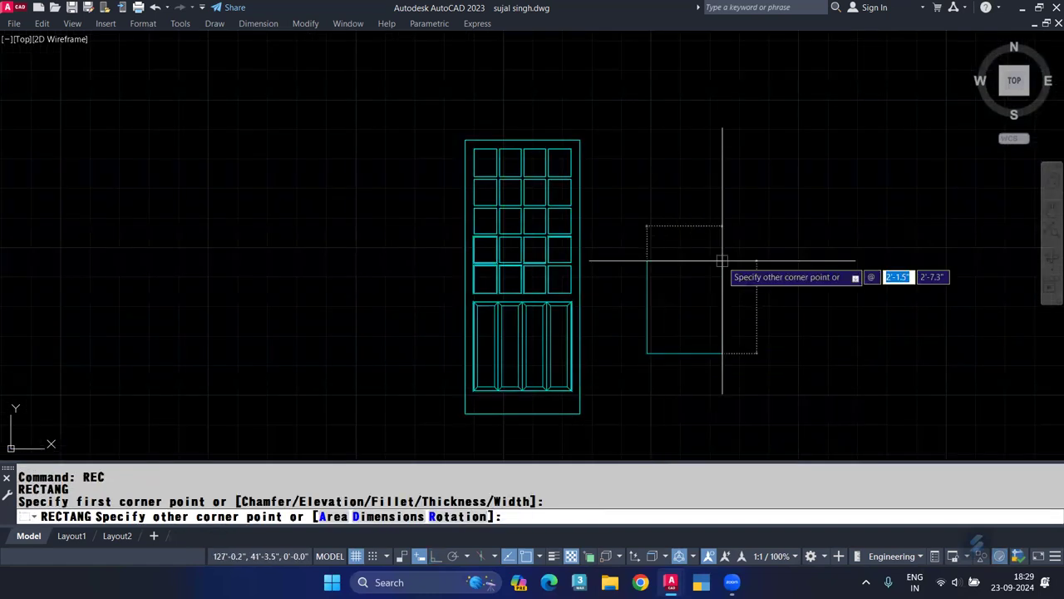
{"action": "type", "text": "2"}
{"action": "key", "text": "Return"}
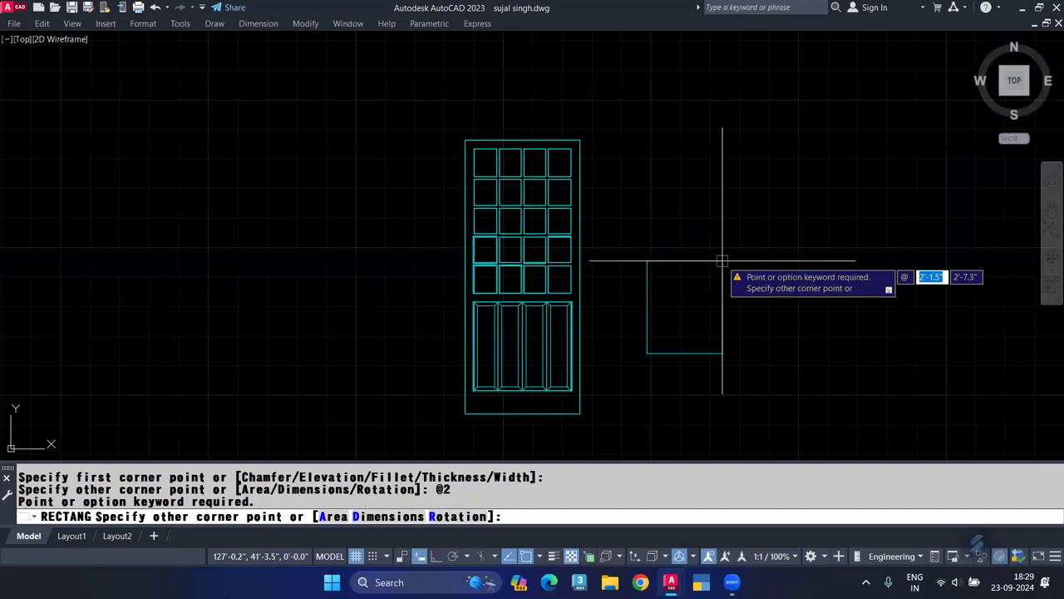
{"action": "key", "text": "Escape"}
Draw a 2 by 8 rectangle beside the door for the handle bar.
{"action": "type", "text": "rec"}
{"action": "key", "text": "Return"}
{"action": "left_click", "coordinate": [684, 311]}
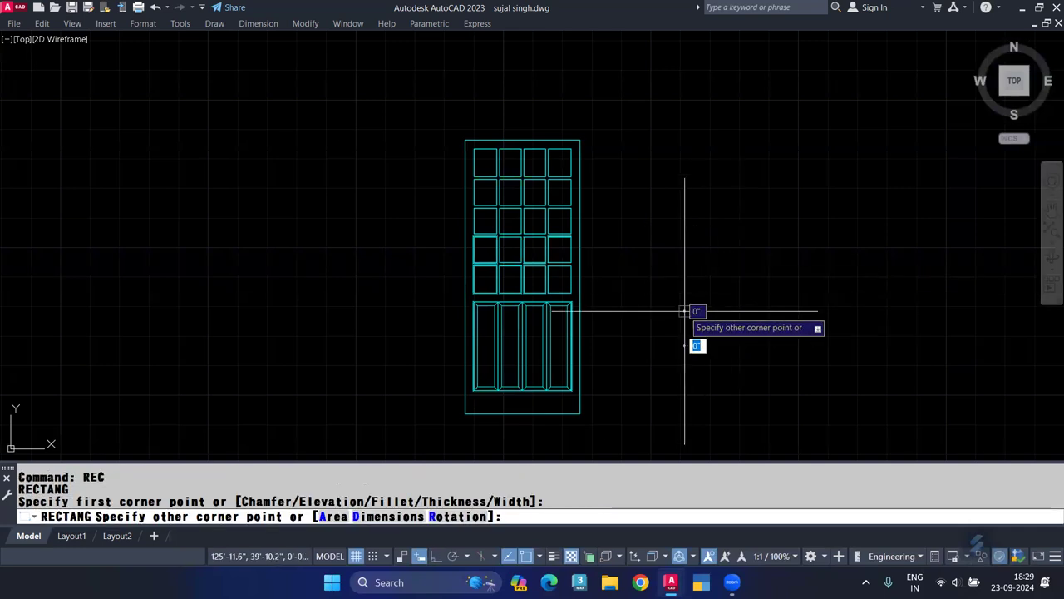
{"action": "type", "text": "d"}
{"action": "key", "text": "Return"}
{"action": "type", "text": "2"}
{"action": "key", "text": "Return"}
{"action": "type", "text": "8"}
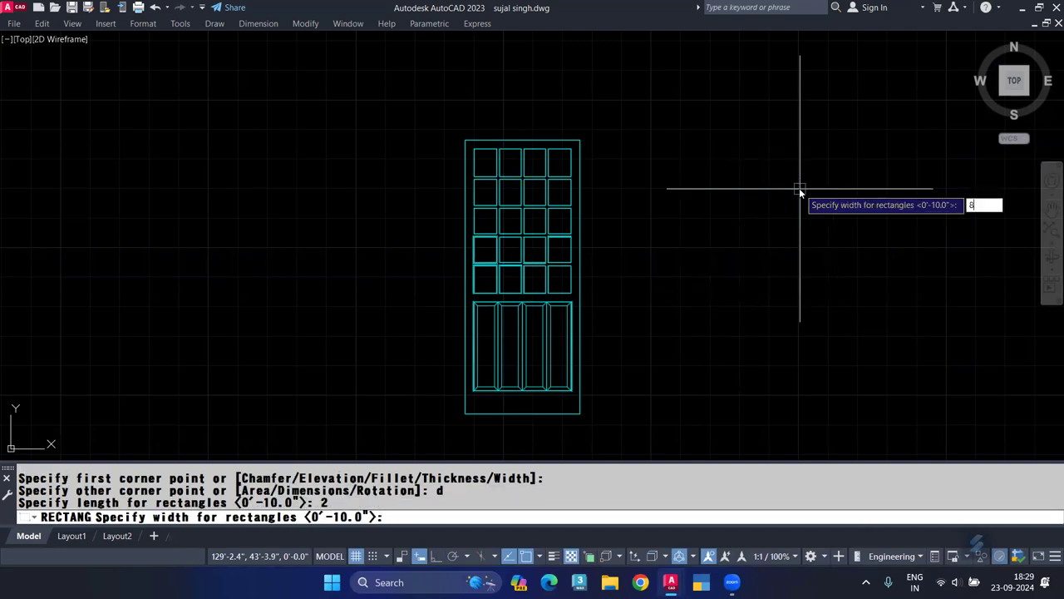
{"action": "key", "text": "Return"}
{"action": "left_click", "coordinate": [801, 187]}
{"action": "scroll", "coordinate": [665, 292], "scroll_direction": "up", "scroll_amount": 3}
{"action": "scroll", "coordinate": [649, 288], "scroll_direction": "up", "scroll_amount": 2}
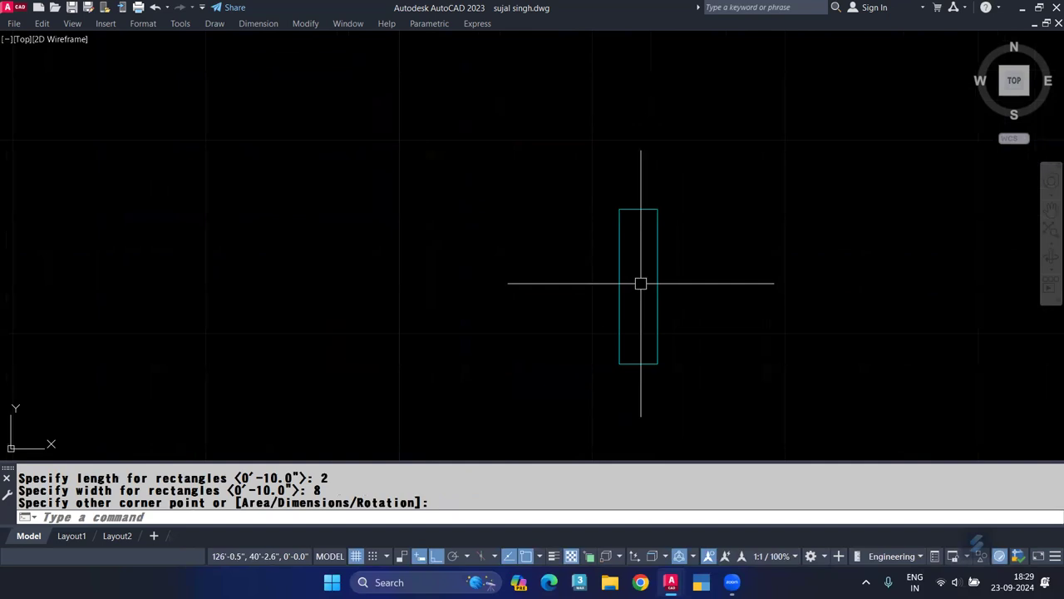
{"action": "left_click", "coordinate": [640, 284]}
Draw a 0.5-radius circle centred on the rectangle's top midpoint.
{"action": "type", "text": "c"}
{"action": "key", "text": "Return"}
{"action": "left_click", "coordinate": [638, 208]}
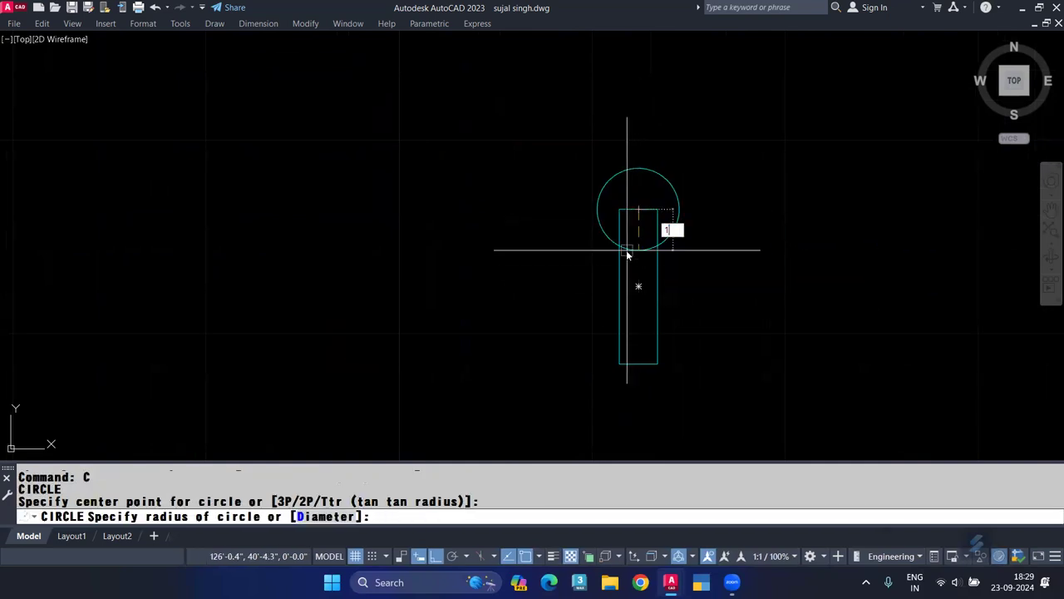
{"action": "key", "text": "Return"}
{"action": "key", "text": "ctrl+z"}
{"action": "scroll", "coordinate": [643, 223], "scroll_direction": "up", "scroll_amount": 2}
{"action": "type", "text": "c"}
{"action": "key", "text": "Return"}
{"action": "left_click", "coordinate": [636, 201]}
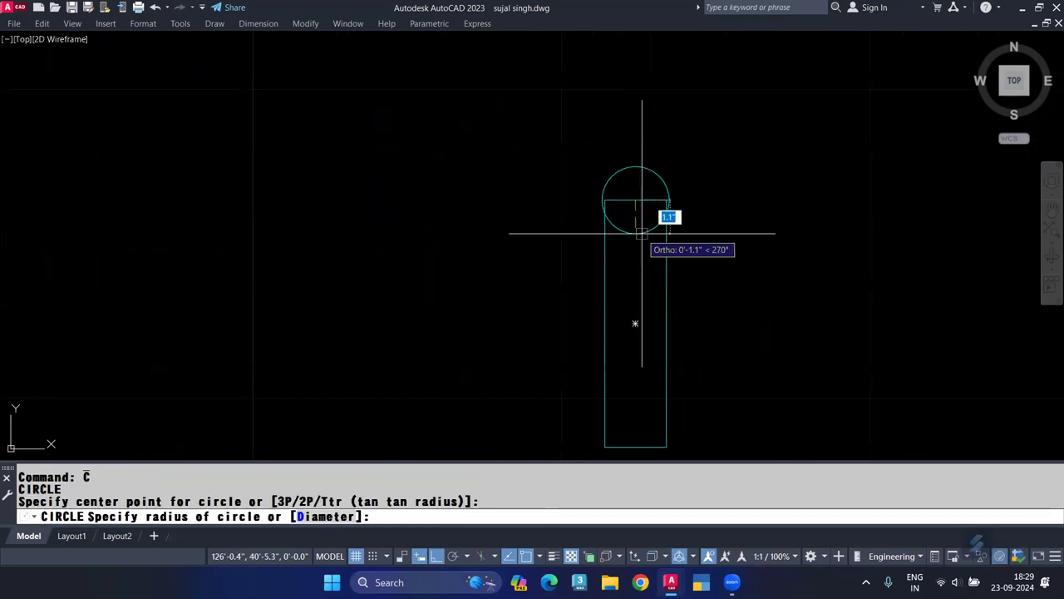
{"action": "type", "text": ".5"}
{"action": "key", "text": "Return"}
{"action": "scroll", "coordinate": [642, 234], "scroll_direction": "up", "scroll_amount": 2}
Mirror the circle to the bar's bottom end, keeping the original.
{"action": "type", "text": "mi"}
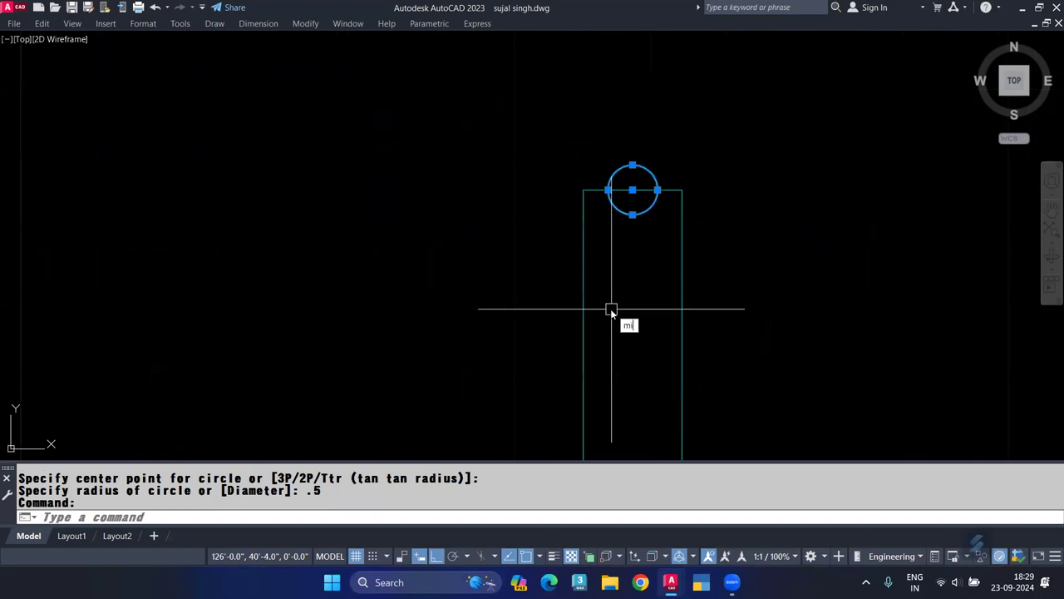
{"action": "key", "text": "Return"}
{"action": "scroll", "coordinate": [610, 305], "scroll_direction": "down", "scroll_amount": 5}
{"action": "left_click", "coordinate": [606, 322]}
{"action": "left_click", "coordinate": [679, 329]}
{"action": "key", "text": "Return"}
Trim the overlapping lines and leftover arcs to leave semicircular tabs at both ends.
{"action": "type", "text": "tr"}
{"action": "key", "text": "Return"}
{"action": "left_click", "coordinate": [595, 248]}
{"action": "key", "text": "Return"}
{"action": "scroll", "coordinate": [588, 335], "scroll_direction": "down", "scroll_amount": 3}
{"action": "scroll", "coordinate": [583, 358], "scroll_direction": "up", "scroll_amount": 3}
{"action": "left_click_drag", "start_coordinate": [555, 331], "coordinate": [556, 226]}
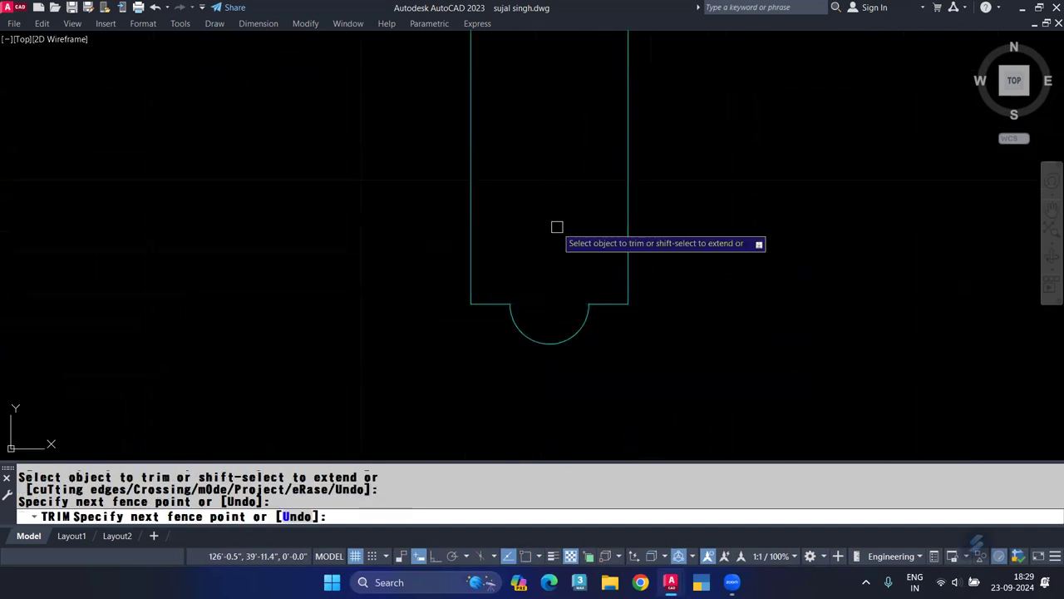
{"action": "scroll", "coordinate": [535, 295], "scroll_direction": "down", "scroll_amount": 2}
{"action": "key", "text": "Escape"}
{"action": "scroll", "coordinate": [470, 110], "scroll_direction": "down", "scroll_amount": 2}
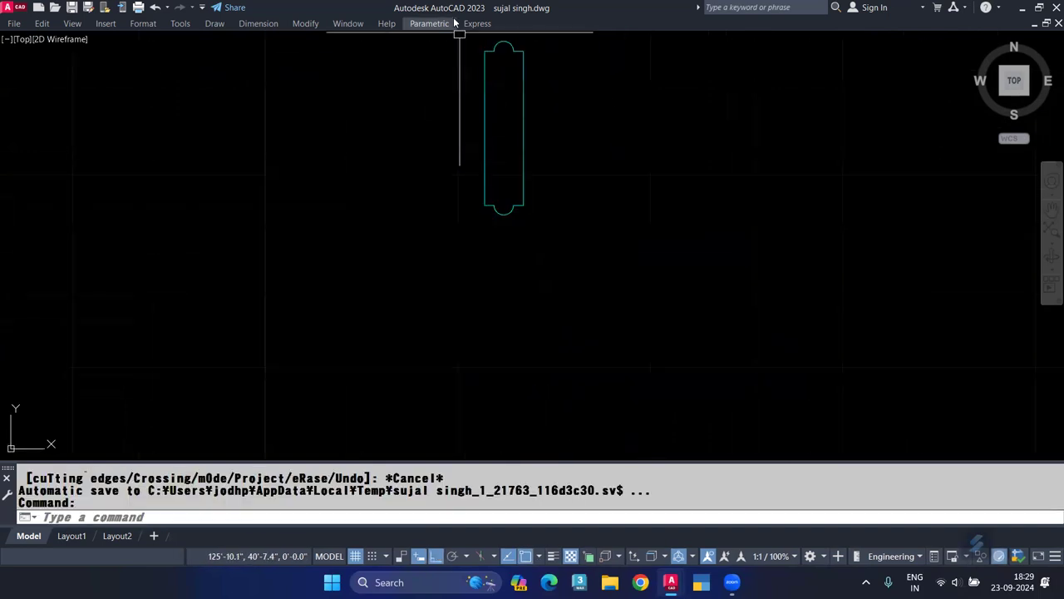
Window-select the bar outline and join it into one polyline.
{"action": "left_click", "coordinate": [429, 23]}
{"action": "middle_click_drag", "start_coordinate": [308, 221], "coordinate": [294, 343]}
{"action": "left_click", "coordinate": [376, 159]}
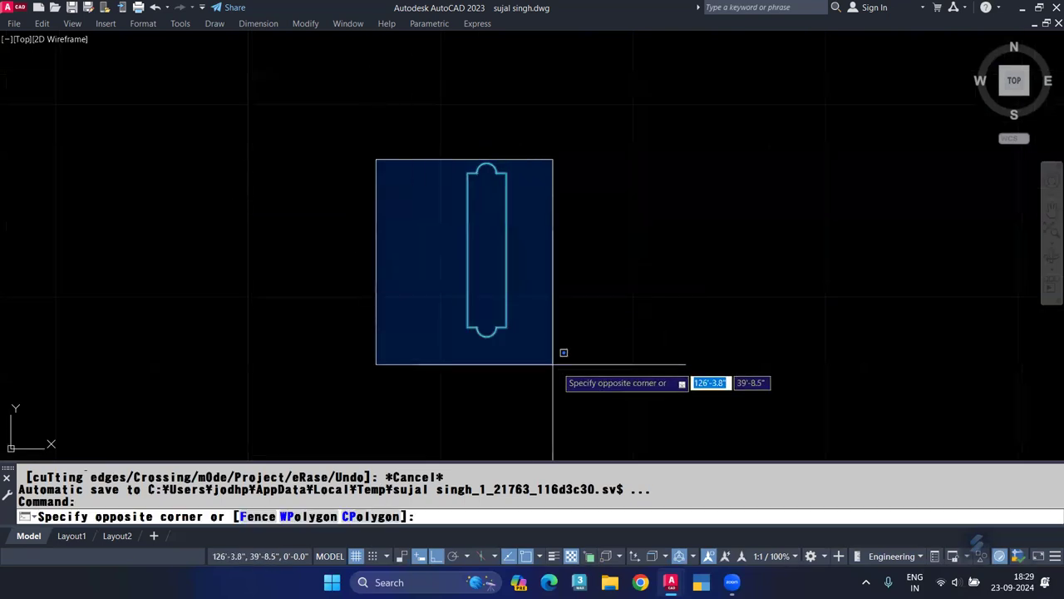
{"action": "left_click", "coordinate": [565, 380]}
{"action": "type", "text": "j"}
{"action": "key", "text": "Return"}
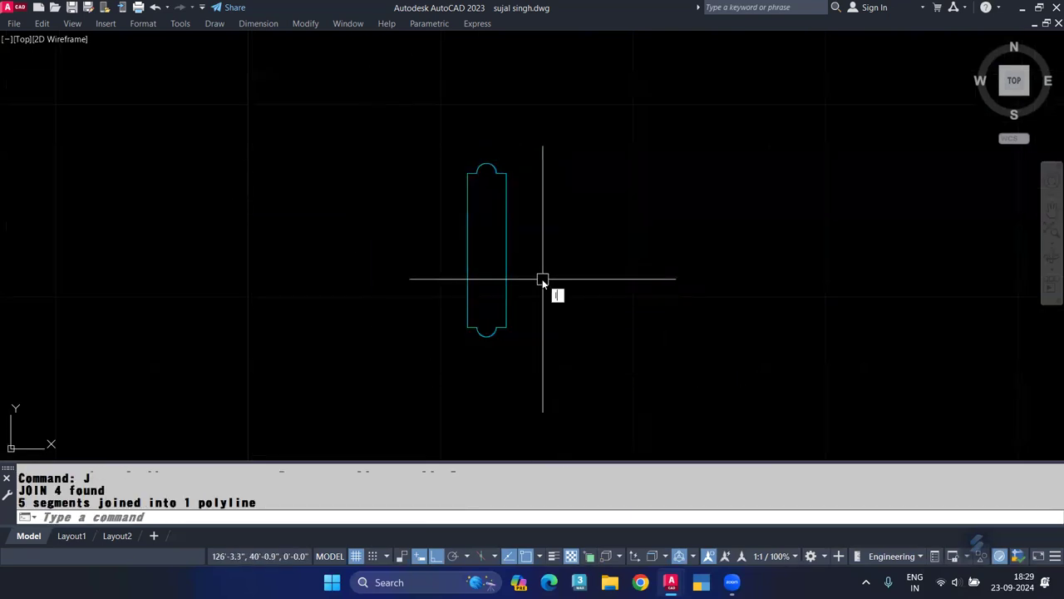
Draw three lines of 2, 6 and 2 units from the bar's top edge to form the grip.
{"action": "type", "text": "l"}
{"action": "key", "text": "Return"}
{"action": "left_click", "coordinate": [487, 173]}
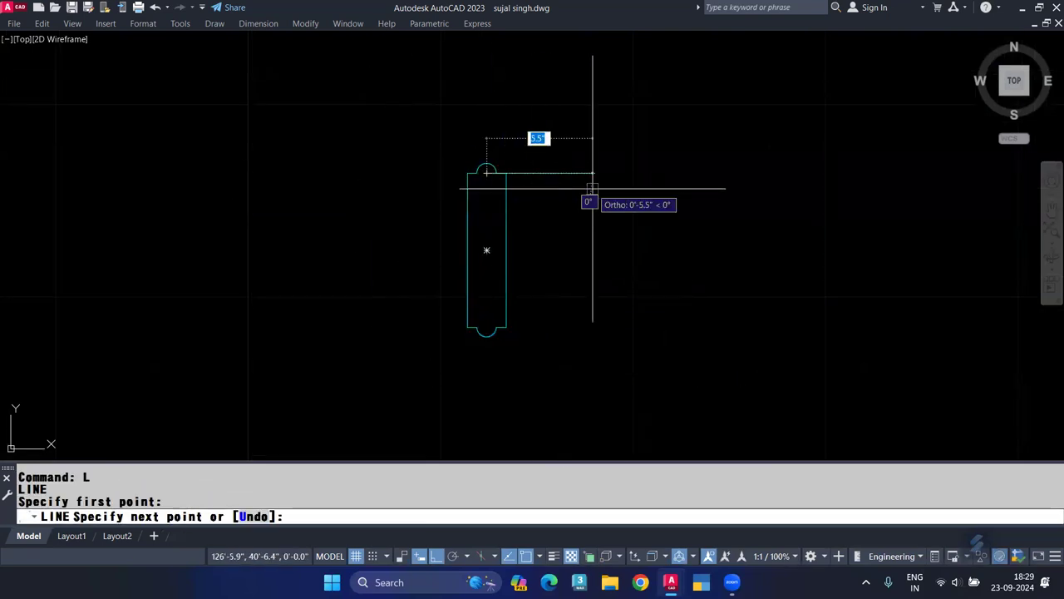
{"action": "type", "text": "2"}
{"action": "key", "text": "Return"}
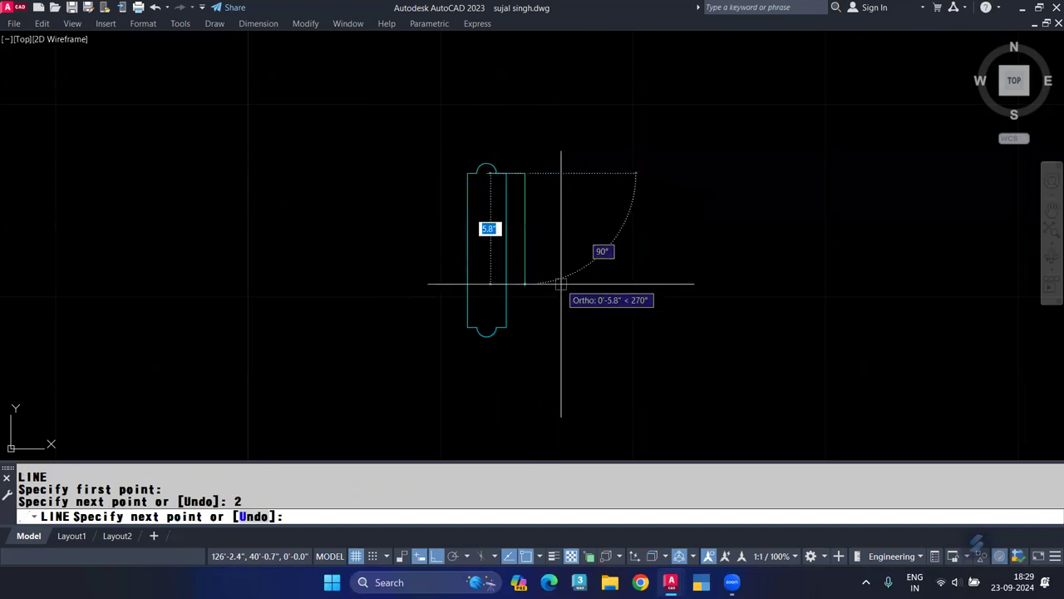
{"action": "type", "text": "6"}
{"action": "key", "text": "Return"}
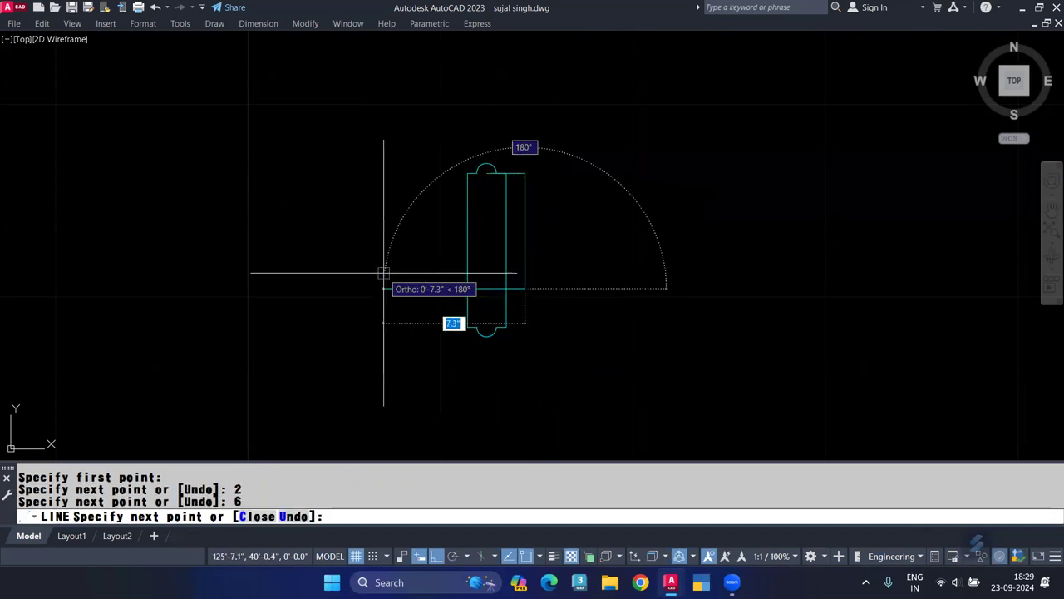
{"action": "type", "text": "2"}
{"action": "key", "text": "Return"}
{"action": "key", "text": "Escape"}
Join the three grip lines into one polyline.
{"action": "left_click", "coordinate": [563, 134]}
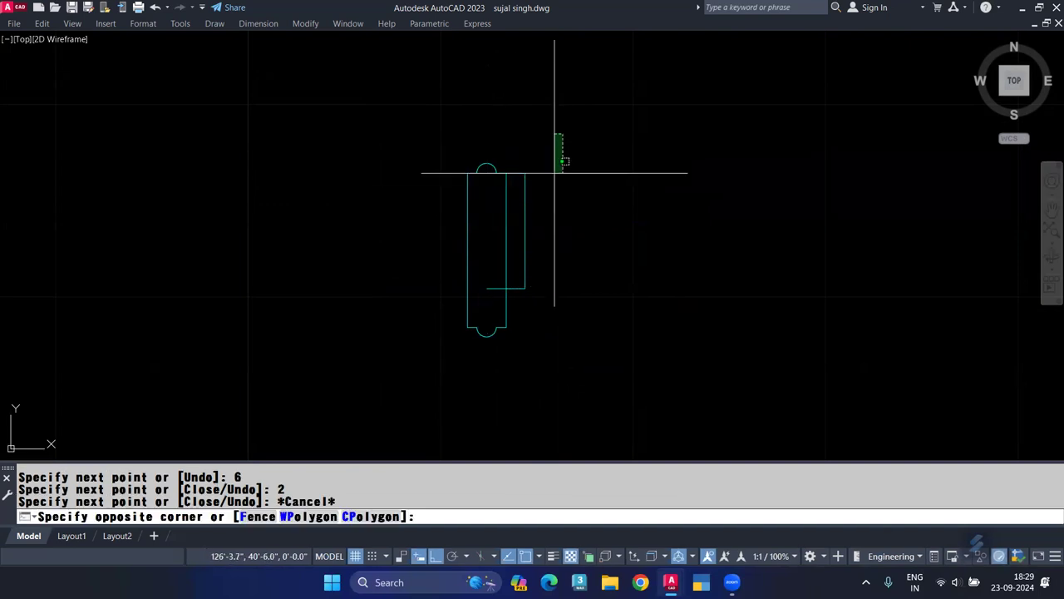
{"action": "left_click", "coordinate": [518, 291]}
{"action": "type", "text": "J"}
{"action": "key", "text": "Return"}
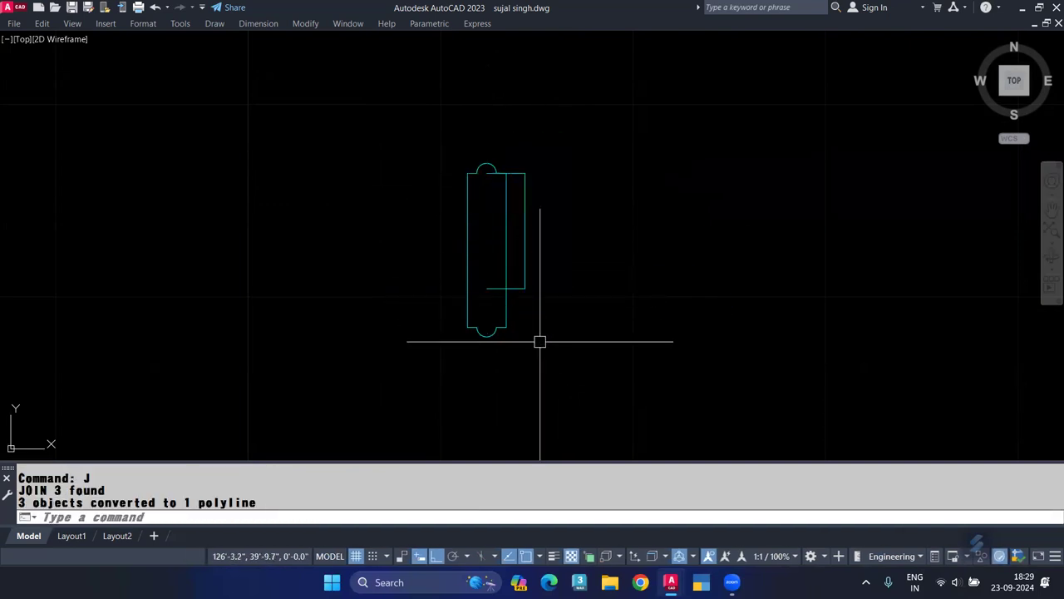
Round the grip's top and bottom corners with a 0.75 fillet radius.
{"action": "type", "text": "F"}
{"action": "key", "text": "Return"}
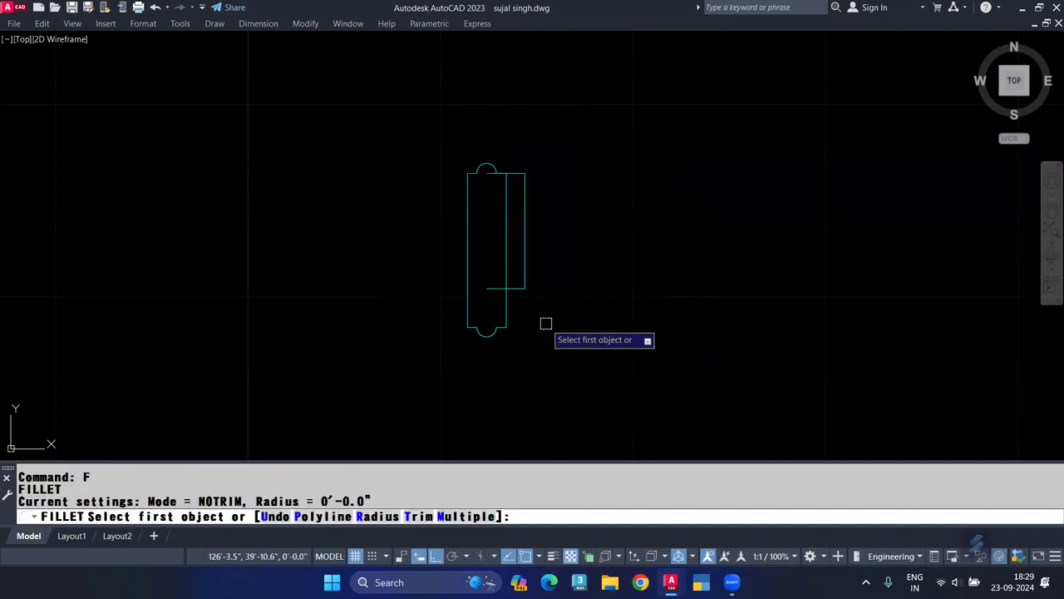
{"action": "type", "text": "r"}
{"action": "key", "text": "Return"}
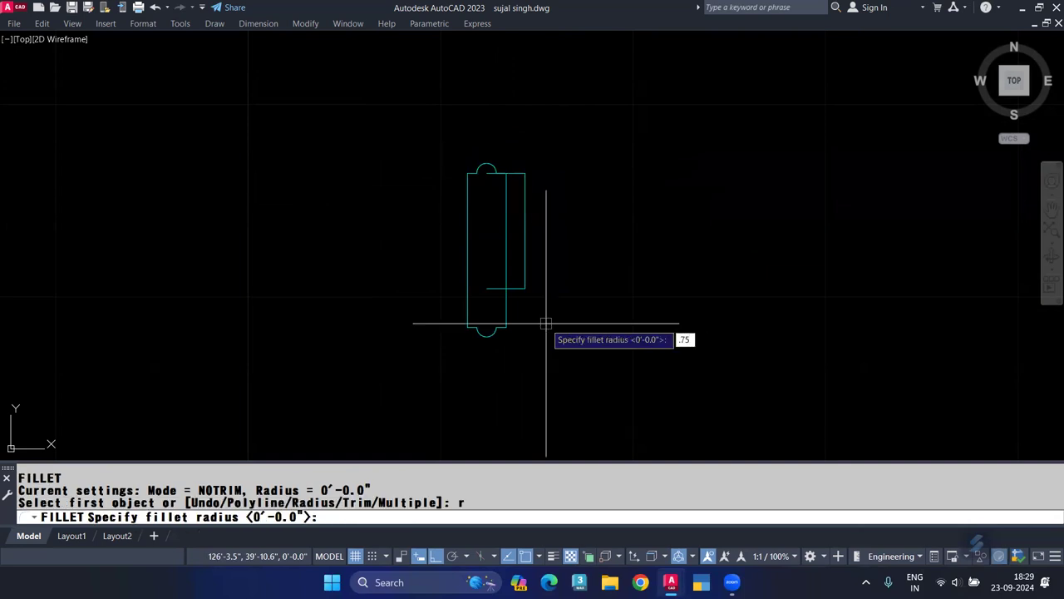
{"action": "key", "text": "Return"}
{"action": "scroll", "coordinate": [534, 233], "scroll_direction": "up", "scroll_amount": 2}
{"action": "left_click", "coordinate": [508, 144]}
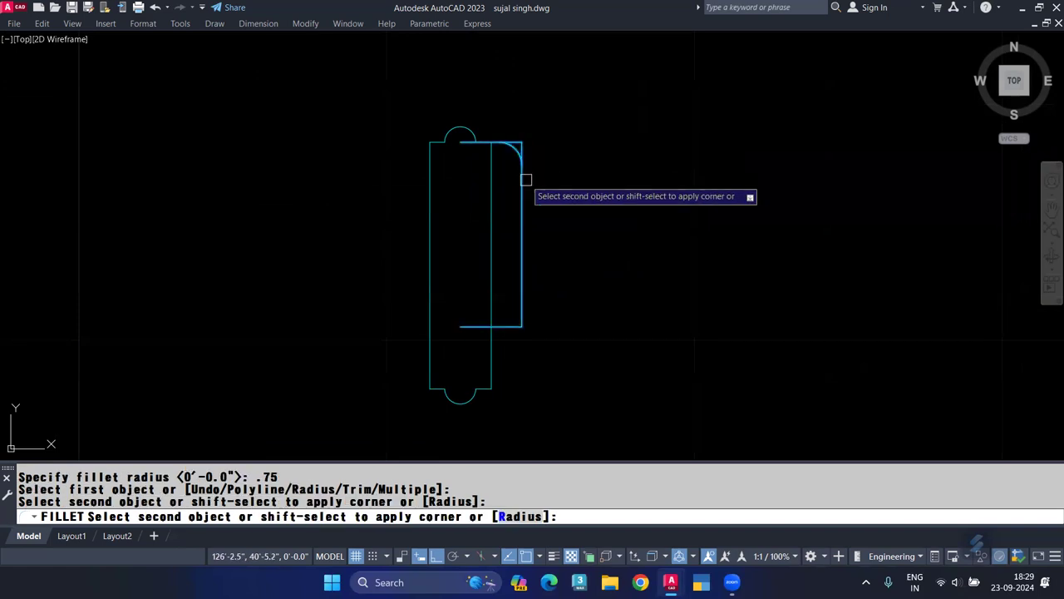
{"action": "left_click", "coordinate": [524, 180]}
{"action": "scroll", "coordinate": [504, 302], "scroll_direction": "up", "scroll_amount": 1}
{"action": "scroll", "coordinate": [508, 327], "scroll_direction": "up", "scroll_amount": 1}
{"action": "key", "text": "Return"}
{"action": "left_click", "coordinate": [508, 328]}
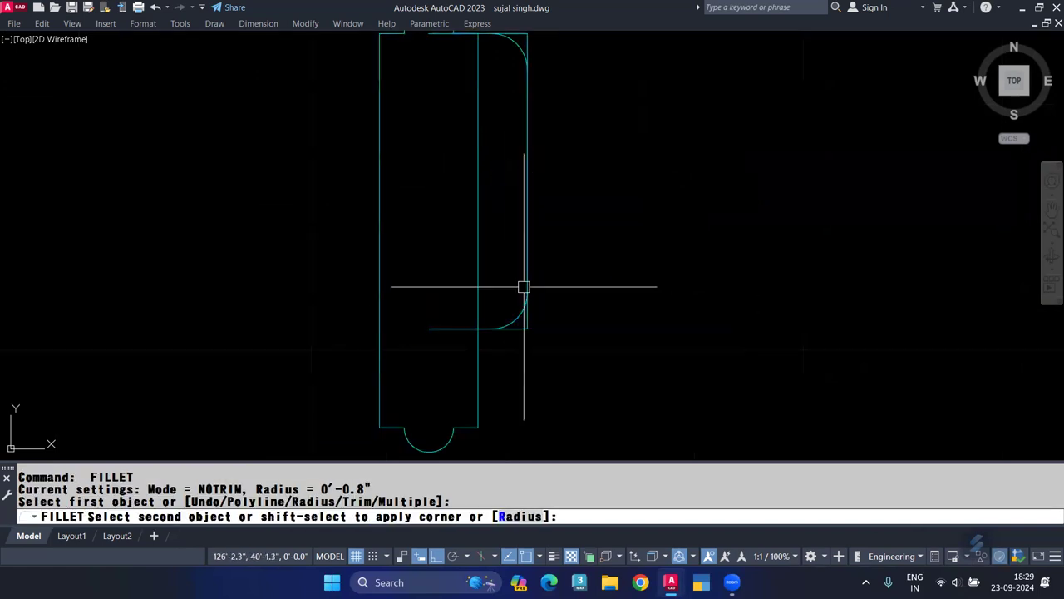
{"action": "key", "text": "Escape"}
Trim the line overhang past the bottom fillet.
{"action": "type", "text": "tr"}
{"action": "key", "text": "Return"}
{"action": "left_click_drag", "start_coordinate": [532, 328], "coordinate": [523, 327]}
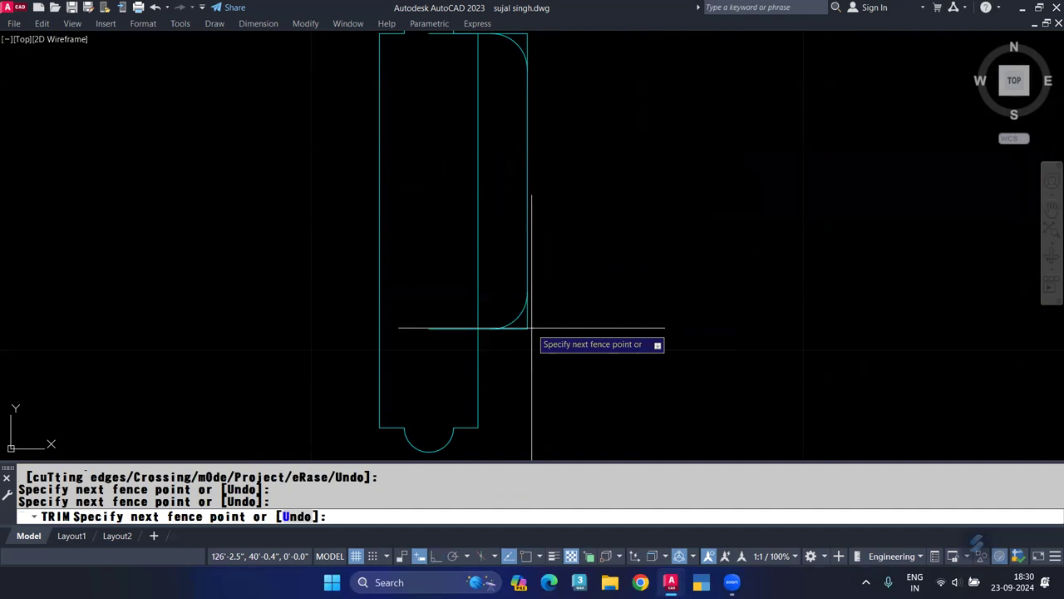
{"action": "middle_click_drag", "start_coordinate": [581, 213], "coordinate": [534, 340]}
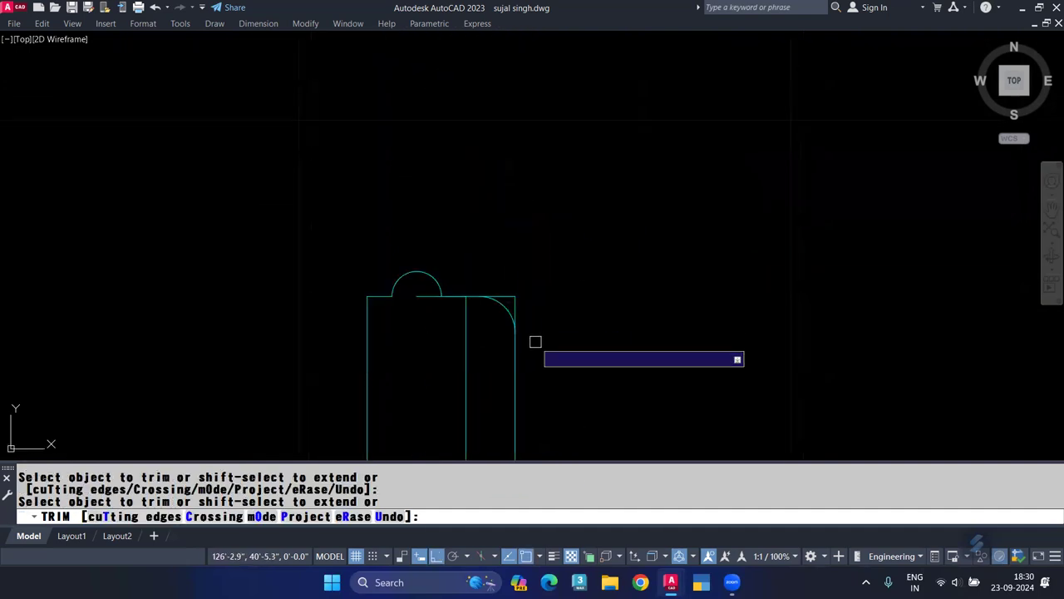
{"action": "key", "text": "Escape"}
Join all the grip pieces back into a single polyline.
{"action": "scroll", "coordinate": [516, 304], "scroll_direction": "down", "scroll_amount": 4}
{"action": "left_click", "coordinate": [532, 297]}
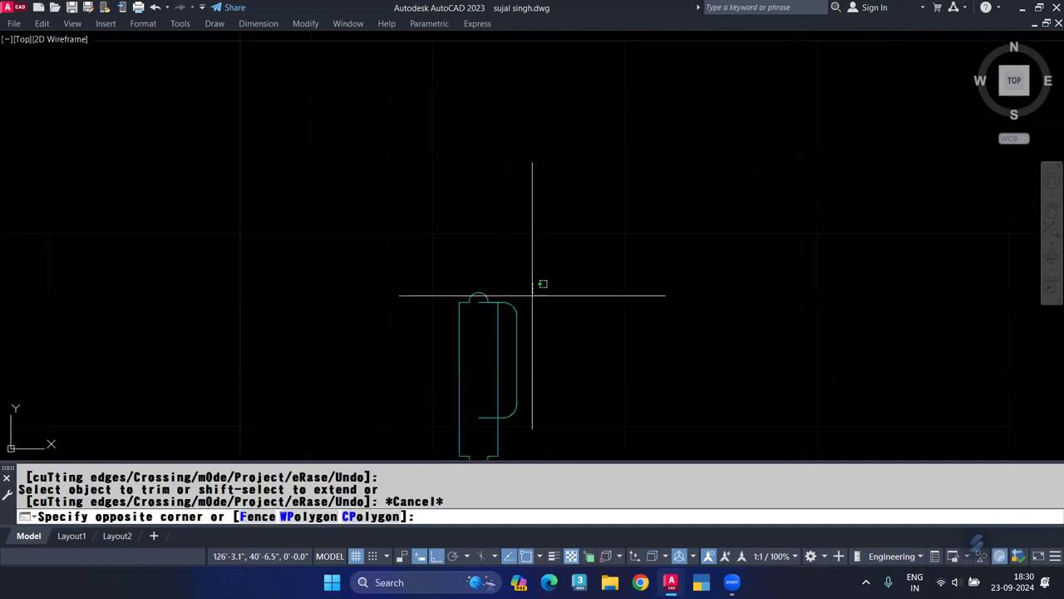
{"action": "left_click", "coordinate": [504, 440]}
{"action": "scroll", "coordinate": [488, 415], "scroll_direction": "up", "scroll_amount": 4}
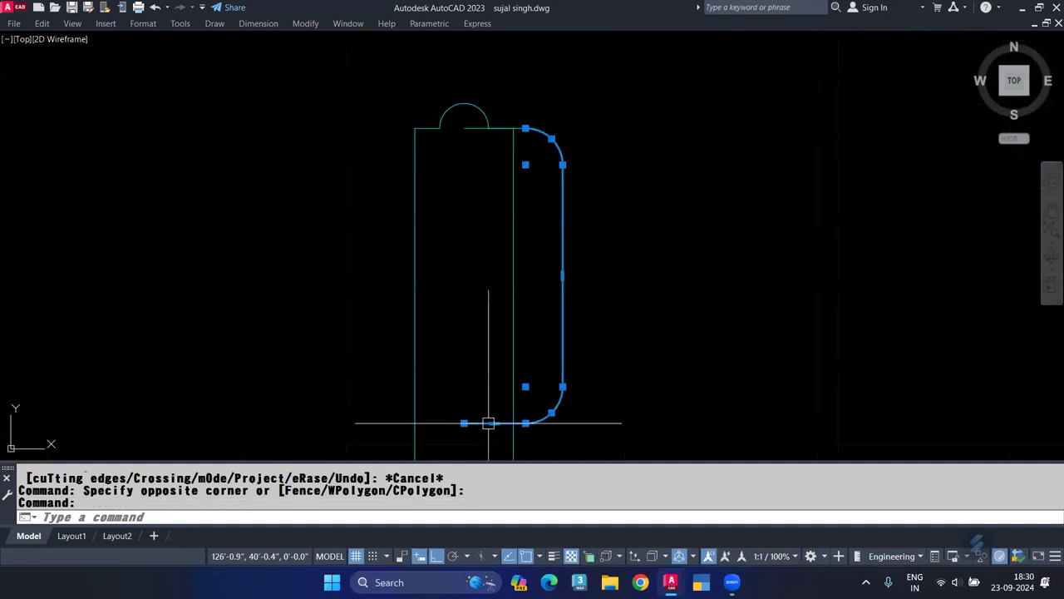
{"action": "left_click", "coordinate": [468, 127]}
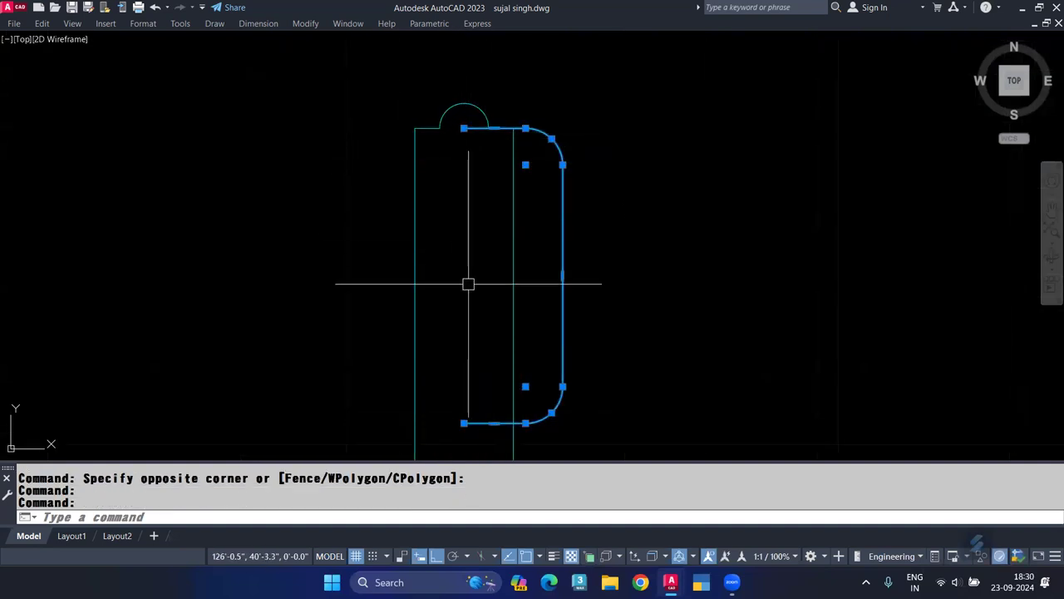
{"action": "type", "text": "j"}
{"action": "key", "text": "Return"}
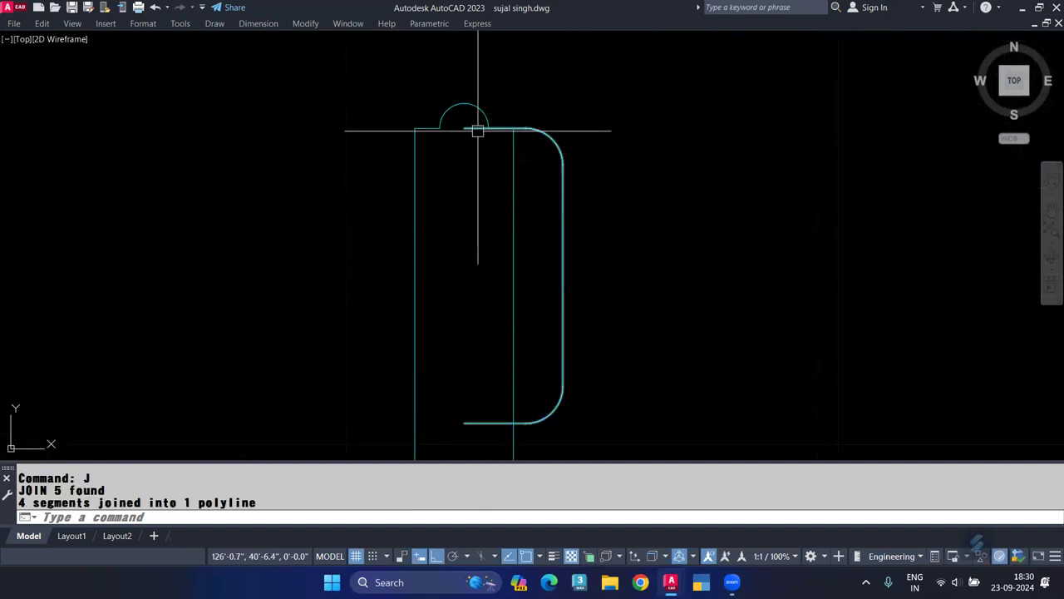
Move the joined grip outline down by 1 unit.
{"action": "left_click", "coordinate": [475, 129]}
{"action": "type", "text": "m"}
{"action": "key", "text": "Return"}
{"action": "left_click", "coordinate": [459, 229]}
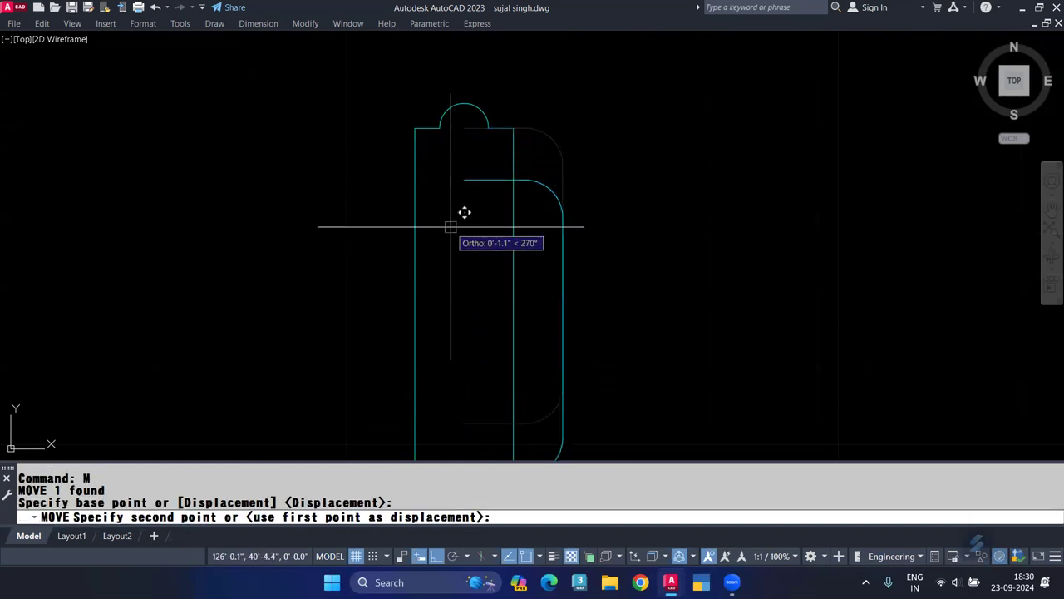
{"action": "type", "text": "1"}
{"action": "scroll", "coordinate": [451, 230], "scroll_direction": "down", "scroll_amount": 4}
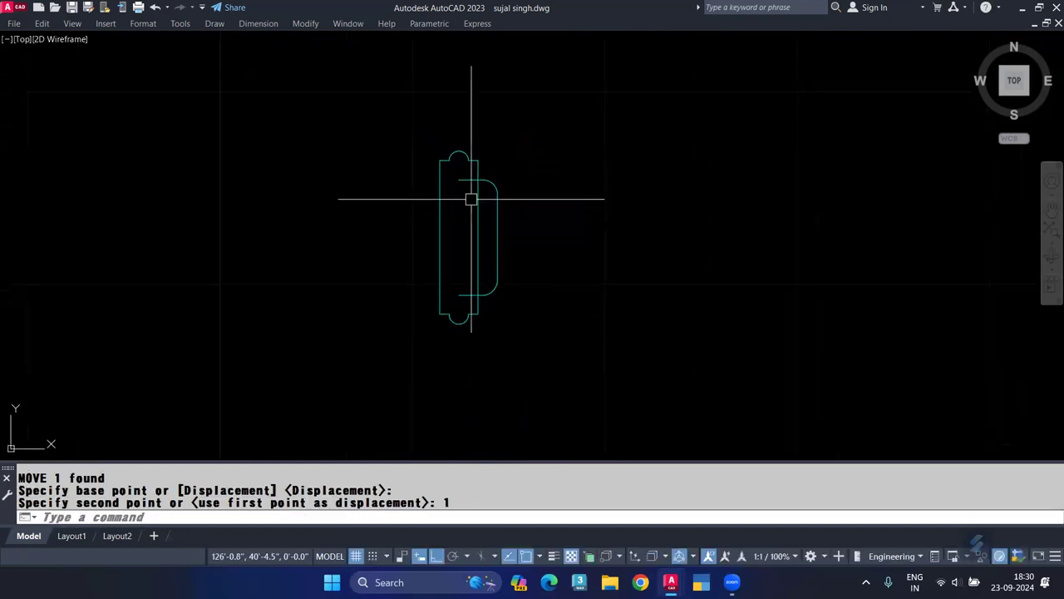
{"action": "key", "text": "Escape"}
Switch the viewport to the SW Isometric preset view with -V and SWISO.
{"action": "type", "text": "-v"}
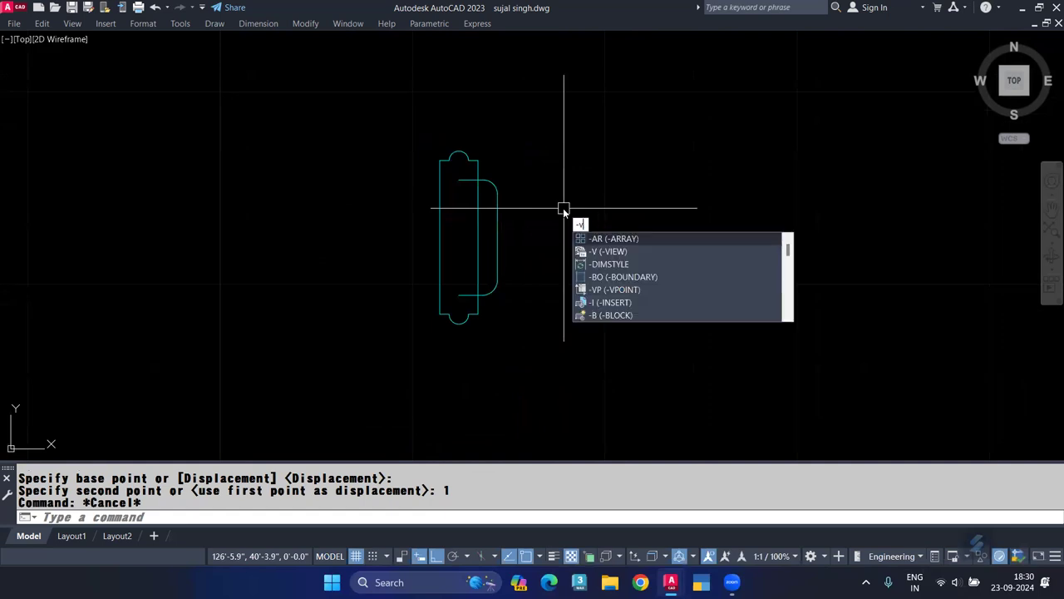
{"action": "key", "text": "Return"}
{"action": "type", "text": "sdw"}
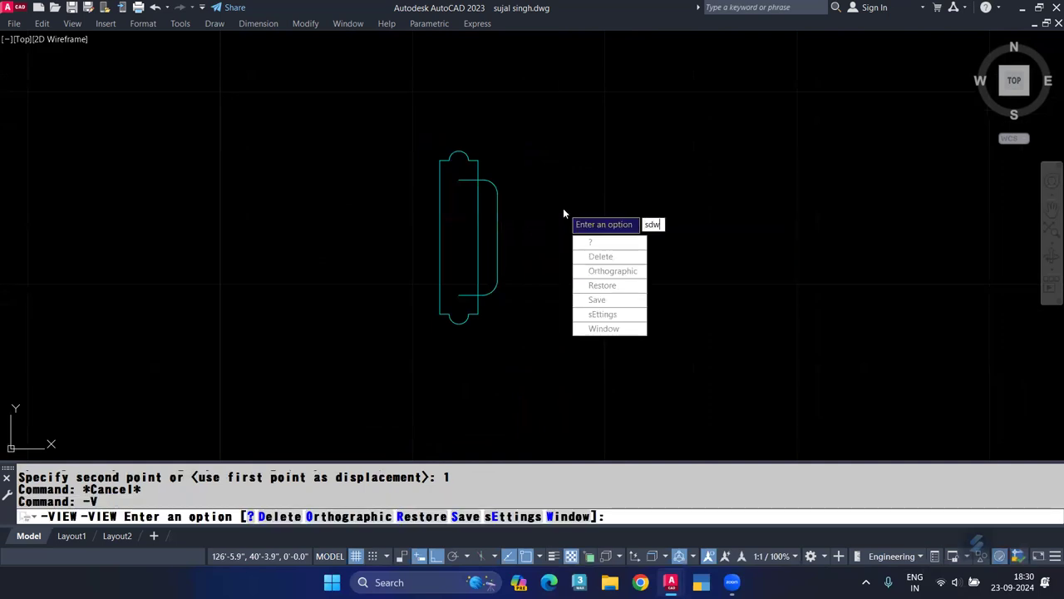
{"action": "type", "text": "swiso"}
{"action": "key", "text": "Return"}
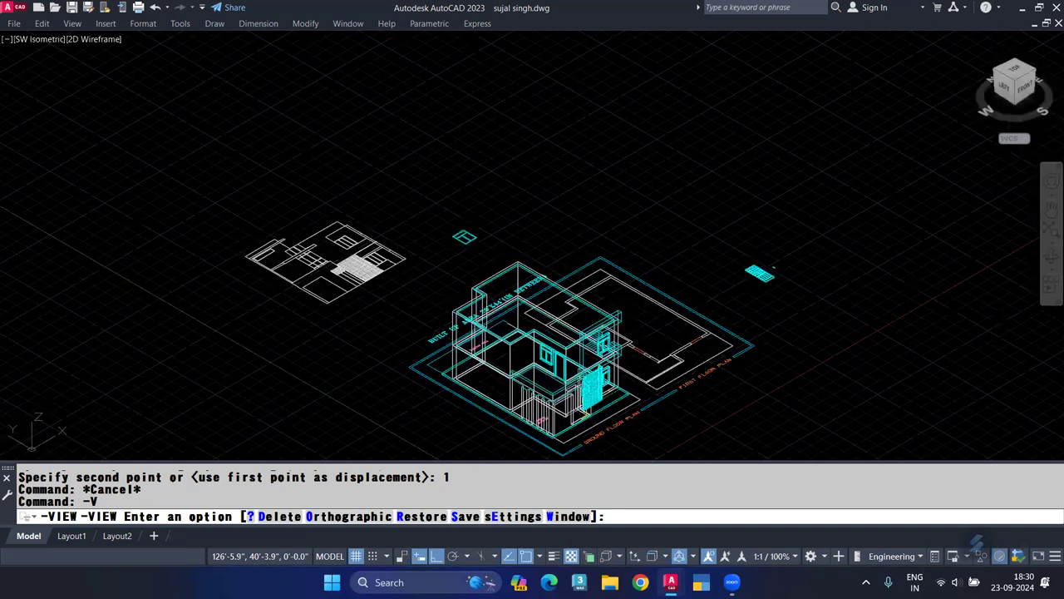
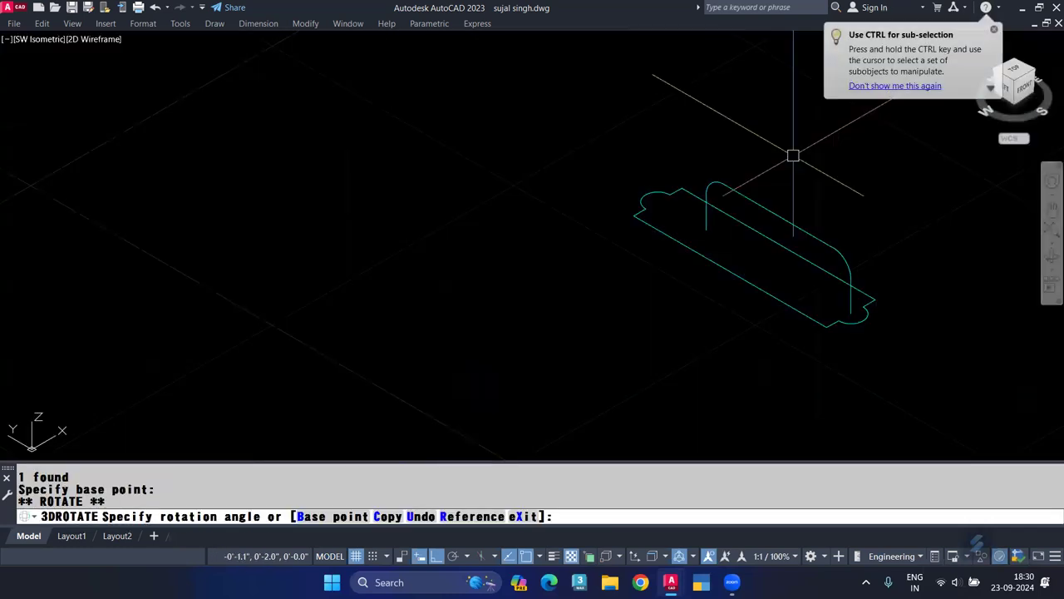
Draw a 0.25-radius circle at the end of the bent handle path.
{"action": "key", "text": "Escape"}
{"action": "key", "text": "Escape"}
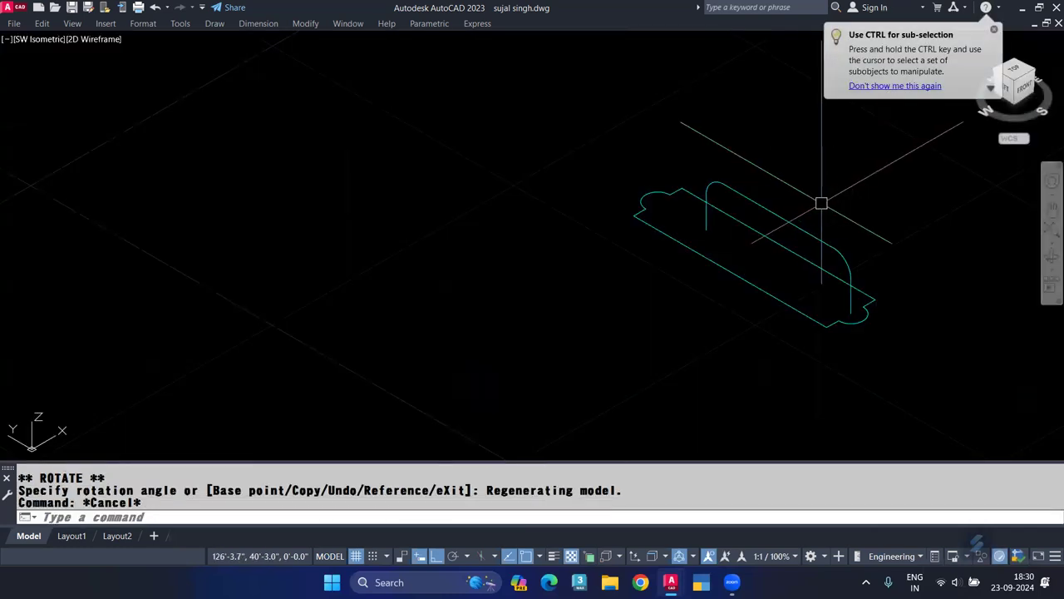
{"action": "key", "text": "Escape"}
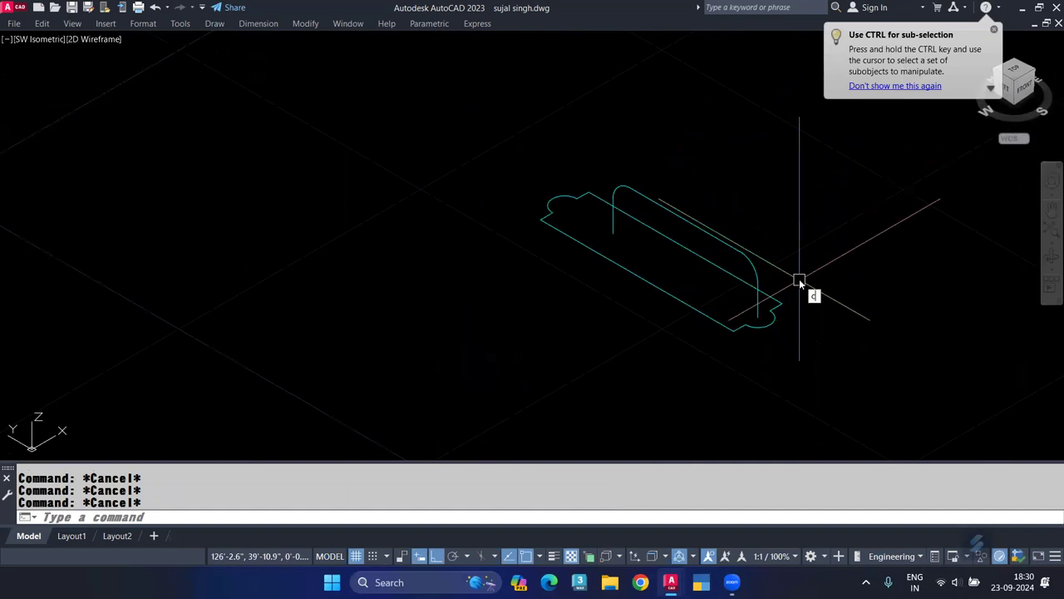
{"action": "key", "text": "Return"}
{"action": "left_click", "coordinate": [810, 280]}
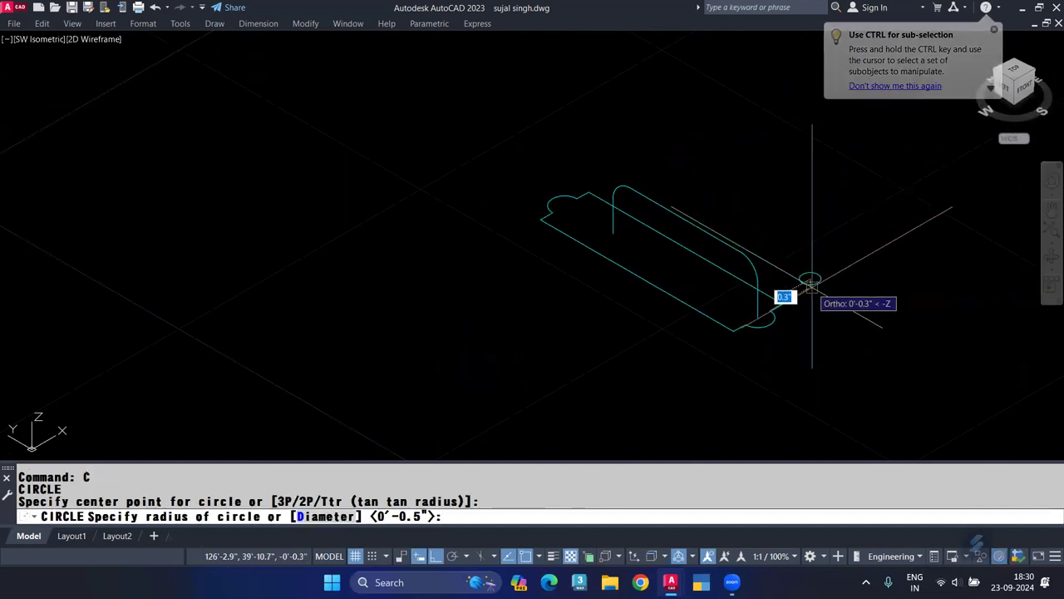
{"action": "type", "text": ".25"}
{"action": "key", "text": "Return"}
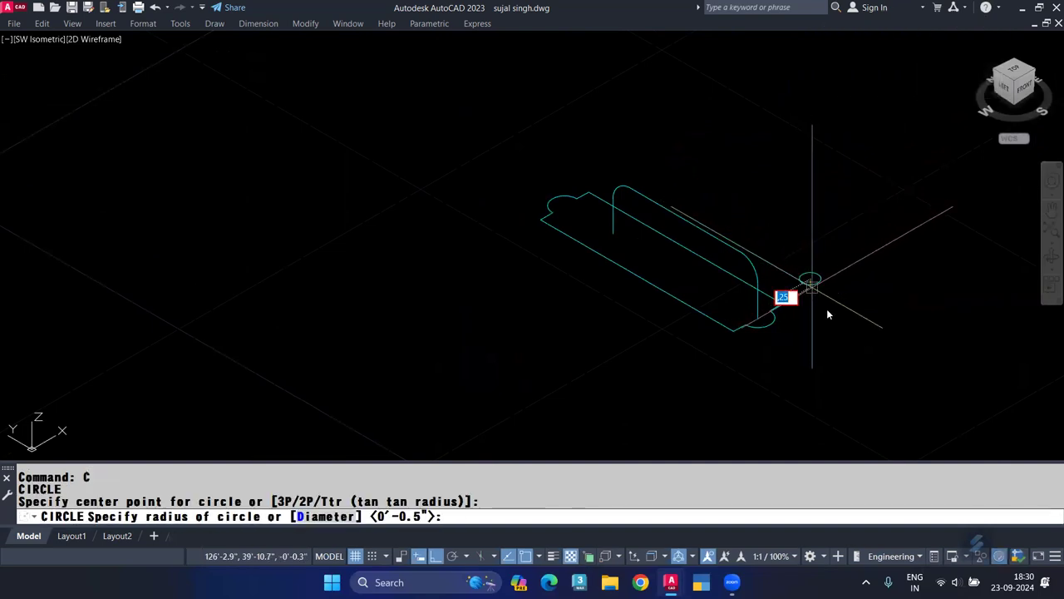
{"action": "key", "text": "Escape"}
{"action": "key", "text": "Return"}
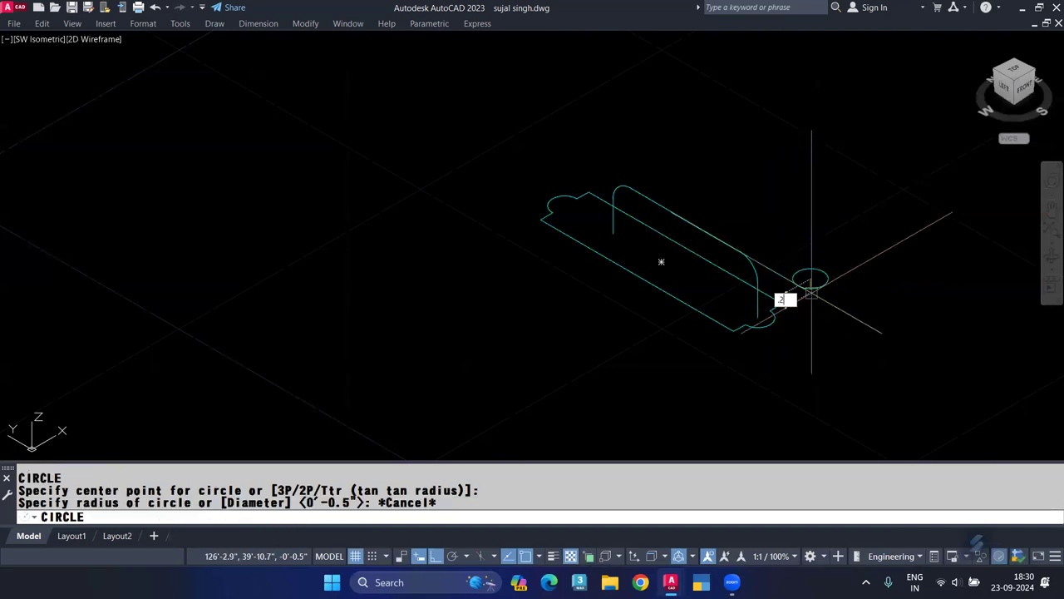
{"action": "type", "text": "5"}
{"action": "key", "text": "Return"}
Sweep the small circle along the bent handle path to create the pipe solid.
{"action": "scroll", "coordinate": [815, 287], "scroll_direction": "up", "scroll_amount": 5}
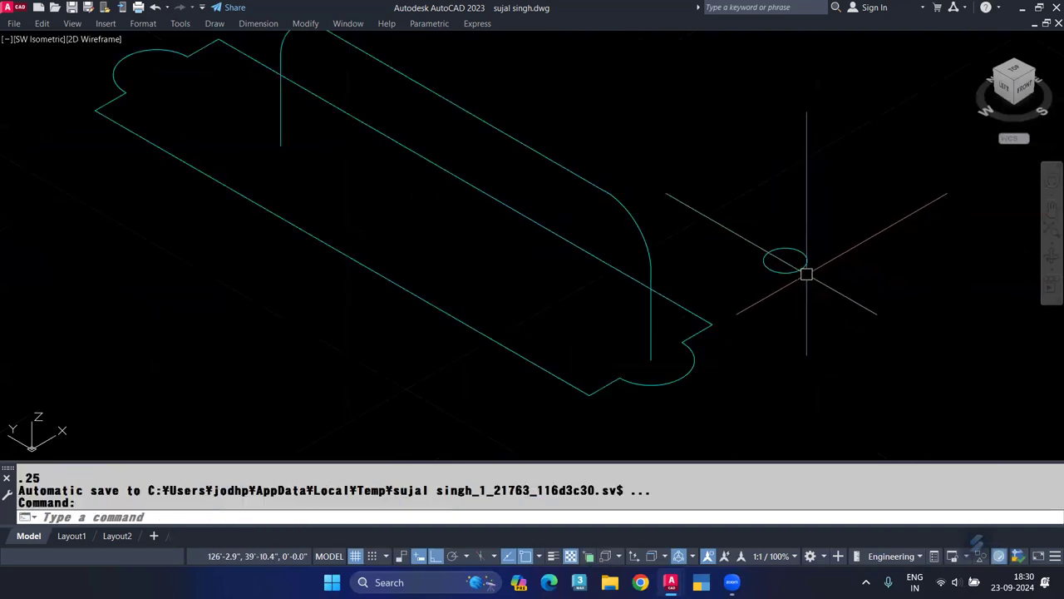
{"action": "type", "text": "sweep"}
{"action": "key", "text": "Return"}
{"action": "left_click", "coordinate": [786, 268]}
{"action": "key", "text": "Return"}
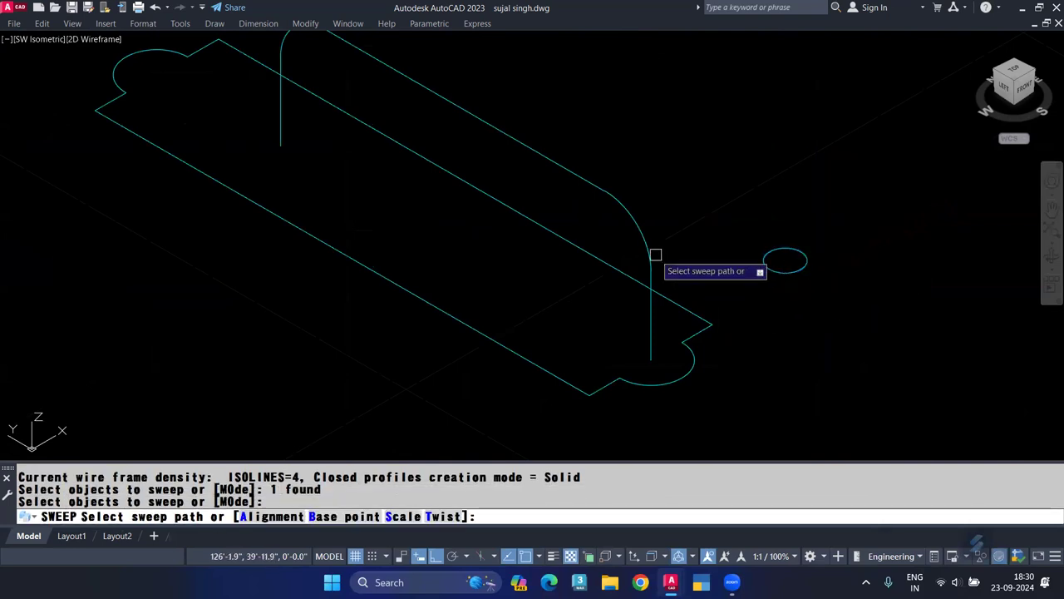
{"action": "left_click", "coordinate": [651, 304]}
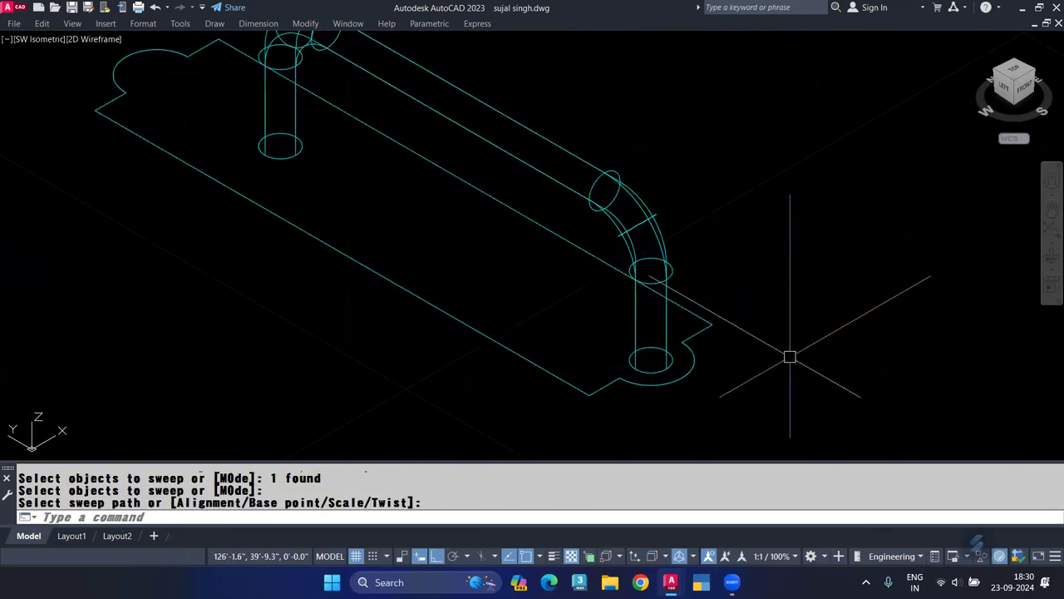
{"action": "key", "text": "Escape"}
{"action": "left_click", "coordinate": [635, 353]}
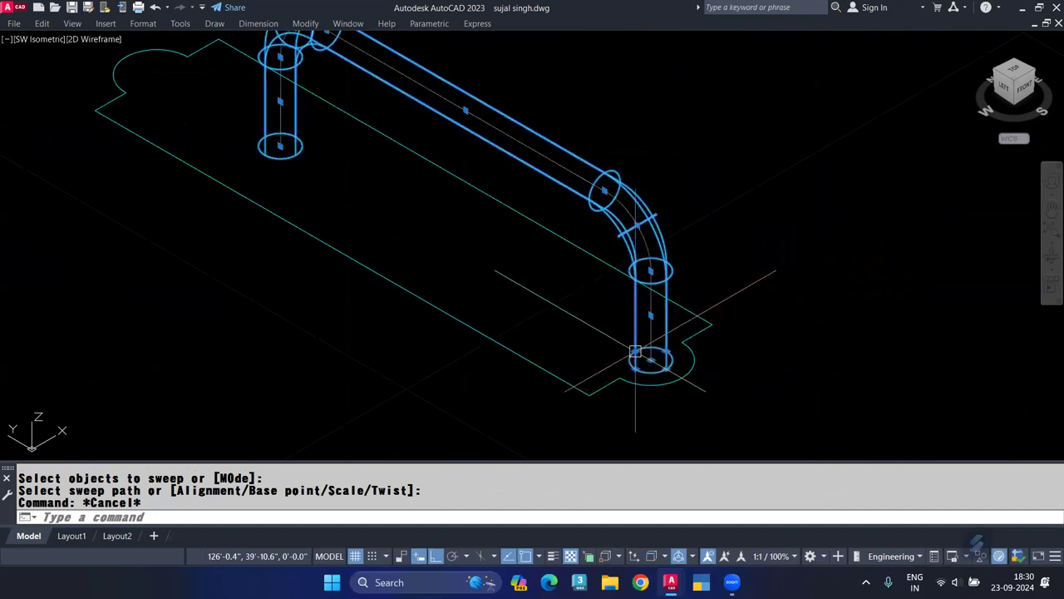
{"action": "type", "text": "m"}
Move the pipe so its leg end sits on the plate's top-left circle.
{"action": "key", "text": "Return"}
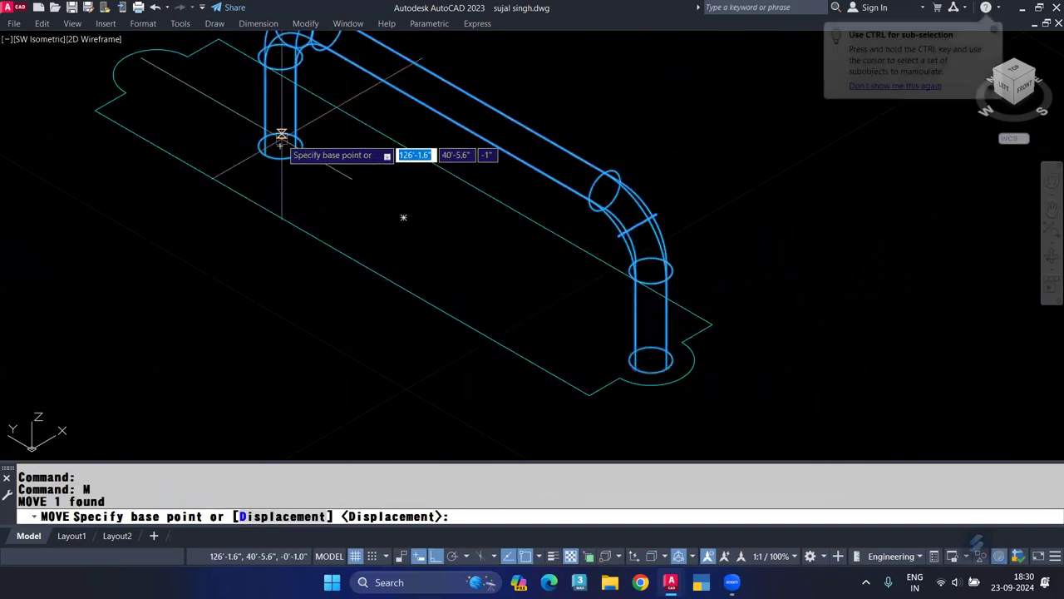
{"action": "scroll", "coordinate": [281, 145], "scroll_direction": "down", "scroll_amount": 3}
{"action": "middle_click_drag", "start_coordinate": [278, 166], "coordinate": [280, 292], "text": "shift"}
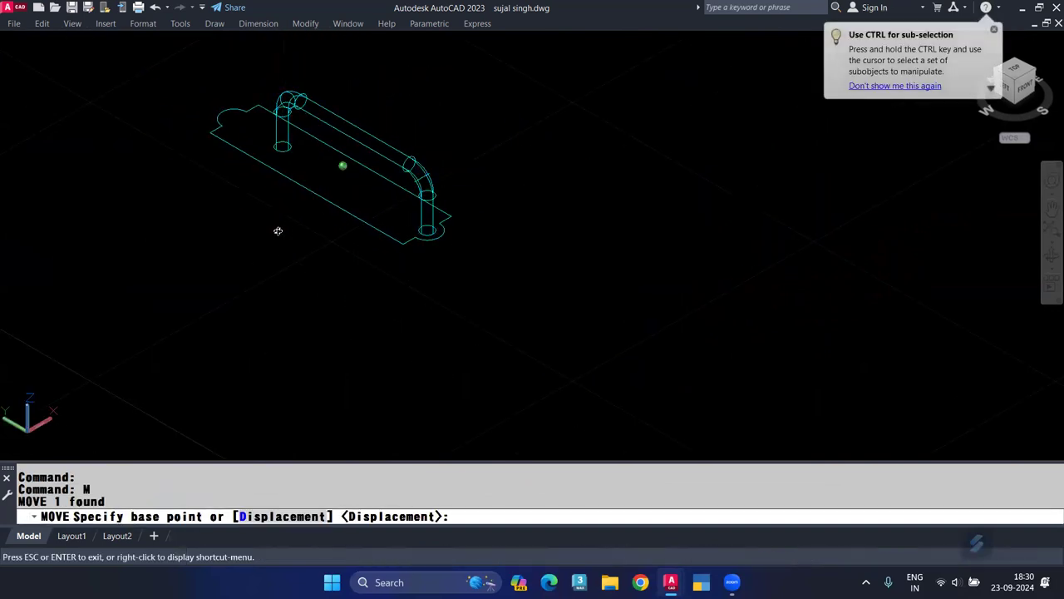
{"action": "scroll", "coordinate": [276, 139], "scroll_direction": "up", "scroll_amount": 4}
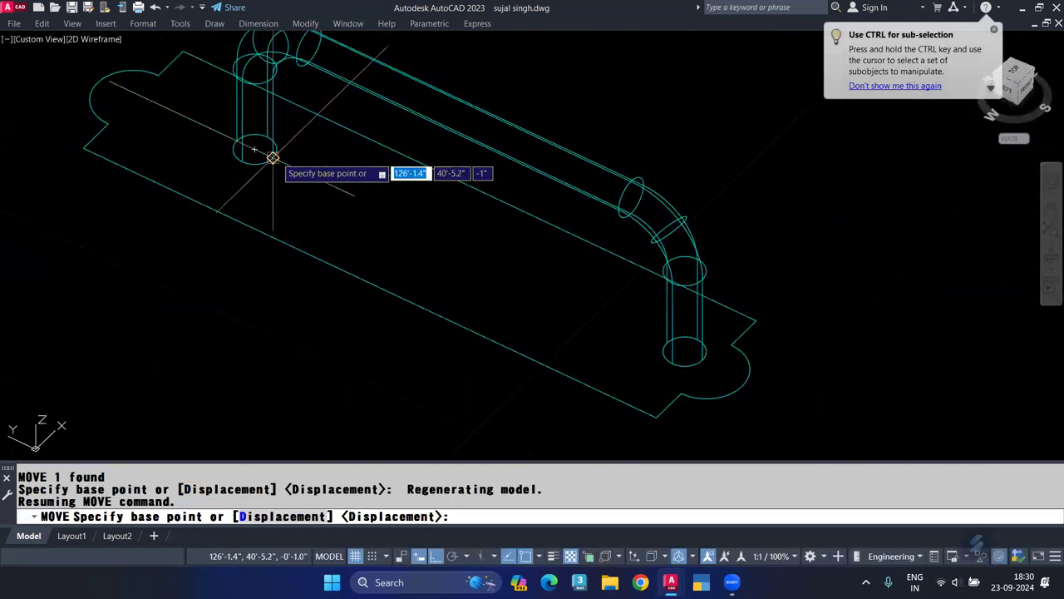
{"action": "left_click", "coordinate": [258, 147]}
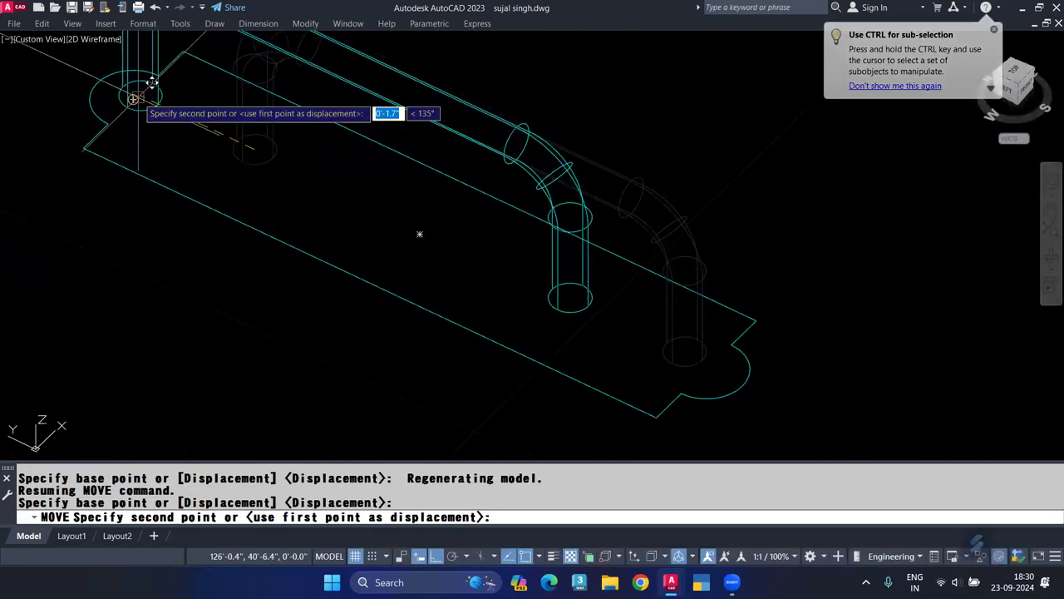
{"action": "left_click", "coordinate": [143, 108]}
{"action": "left_click", "coordinate": [145, 111]}
{"action": "scroll", "coordinate": [202, 149], "scroll_direction": "down", "scroll_amount": 1}
{"action": "scroll", "coordinate": [216, 158], "scroll_direction": "down", "scroll_amount": 2}
{"action": "scroll", "coordinate": [234, 162], "scroll_direction": "down", "scroll_amount": 1}
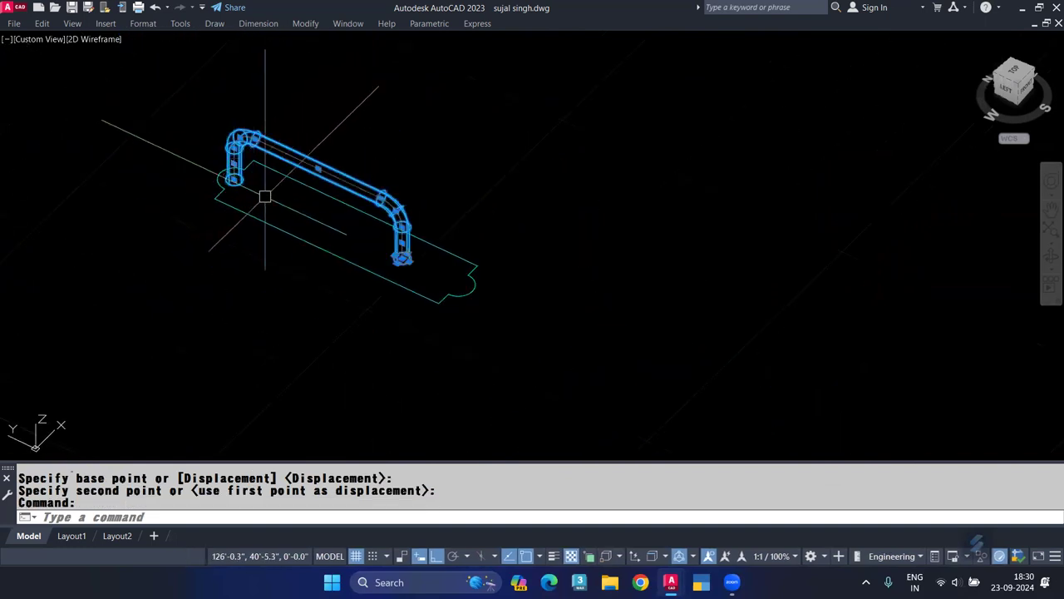
{"action": "key", "text": "Escape"}
{"action": "scroll", "coordinate": [265, 196], "scroll_direction": "up", "scroll_amount": 2}
{"action": "scroll", "coordinate": [258, 220], "scroll_direction": "up", "scroll_amount": 1}
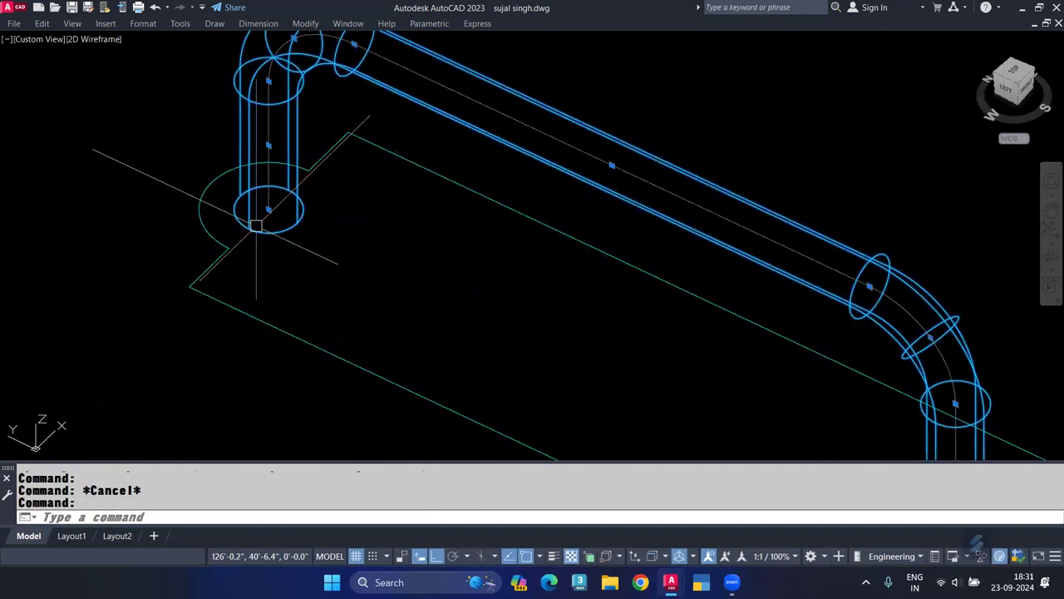
Shift the pipe 1 unit from its left base, then select the plate outline.
{"action": "key", "text": "ctrl+n"}
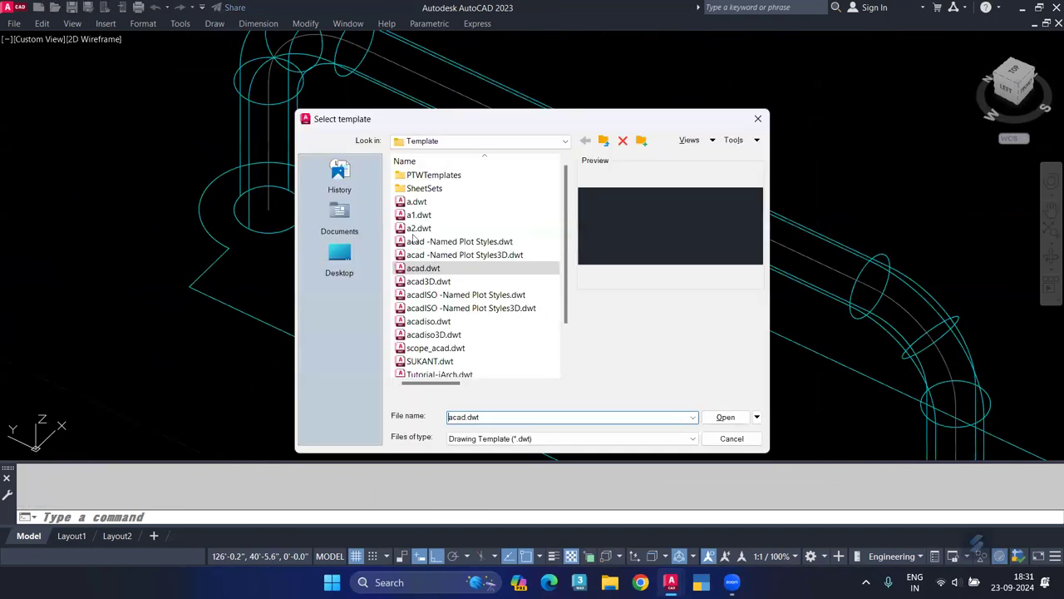
{"action": "key", "text": "Escape"}
{"action": "left_click", "coordinate": [275, 150]}
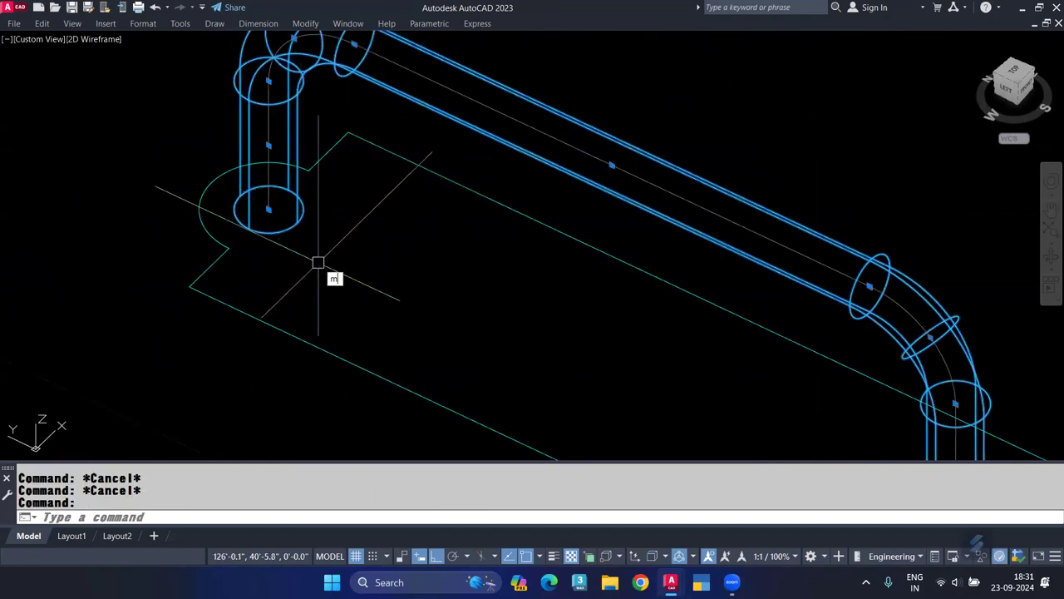
{"action": "type", "text": "m"}
{"action": "key", "text": "Return"}
{"action": "left_click", "coordinate": [265, 210]}
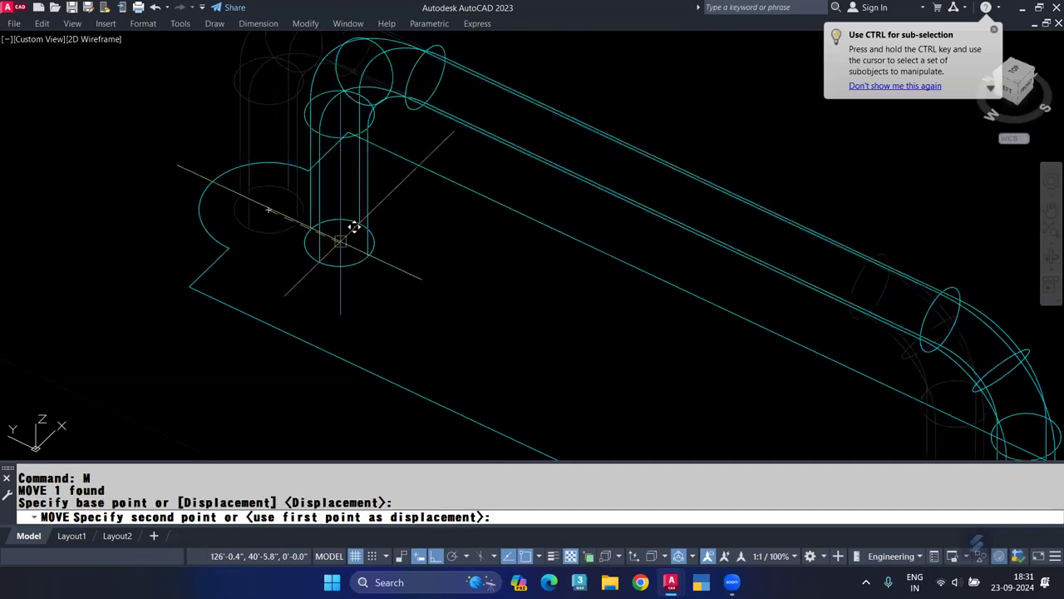
{"action": "type", "text": "1"}
{"action": "key", "text": "Return"}
{"action": "key", "text": "Escape"}
{"action": "scroll", "coordinate": [311, 183], "scroll_direction": "down", "scroll_amount": 3}
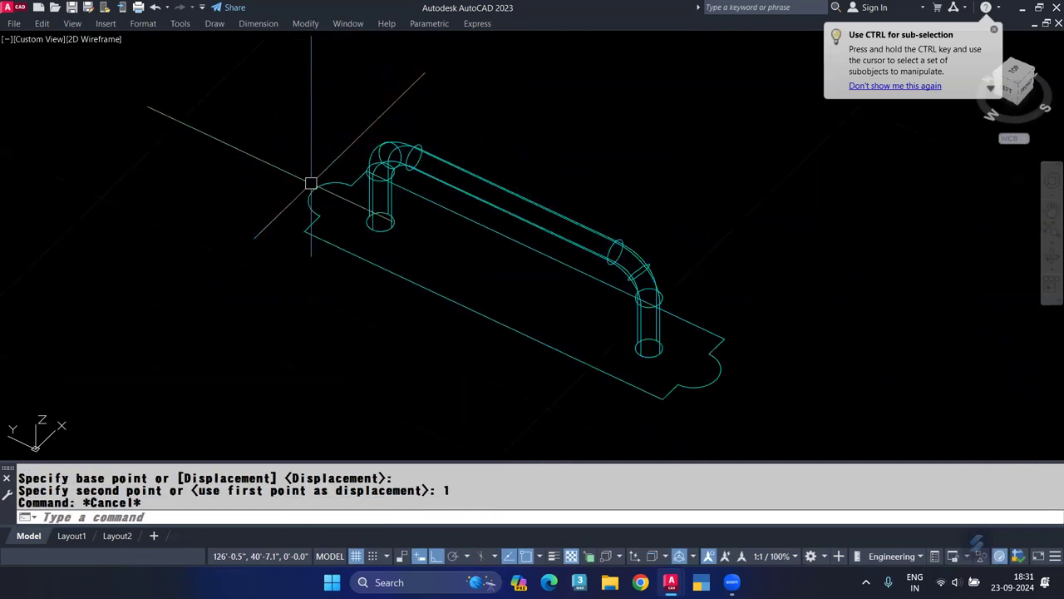
{"action": "left_click", "coordinate": [306, 231]}
Extrude the plate outline to 0.2 thick.
{"action": "type", "text": "t"}
{"action": "key", "text": "Return"}
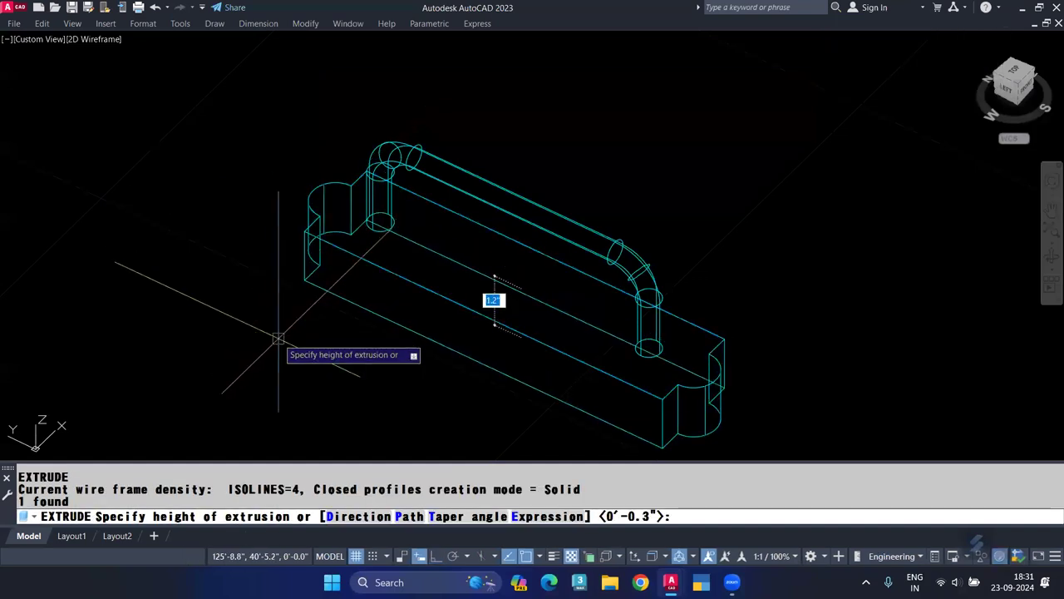
{"action": "type", "text": ".2"}
{"action": "key", "text": "Return"}
{"action": "key", "text": "Escape"}
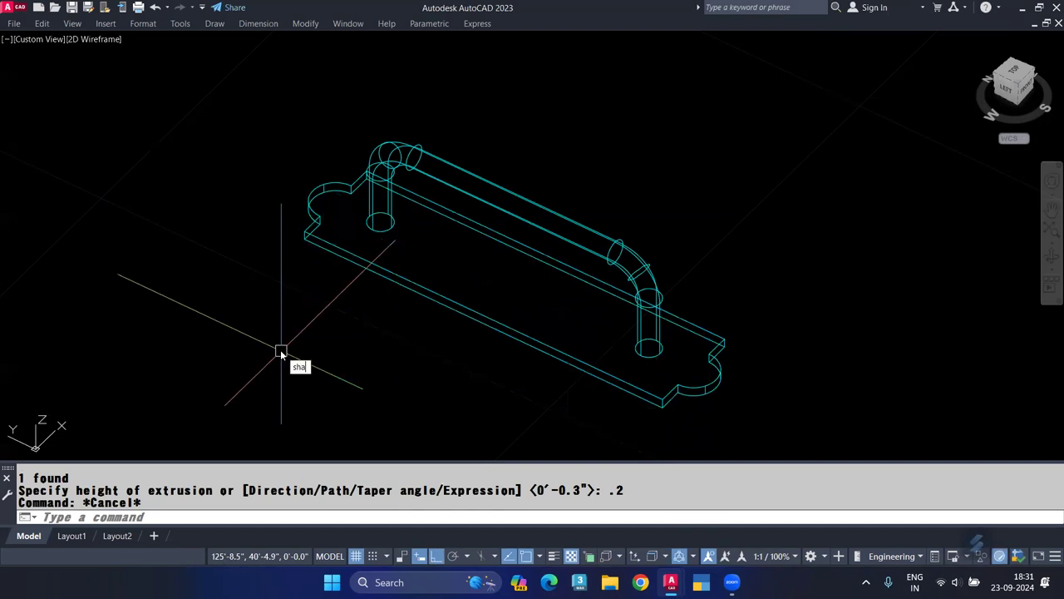
Switch the model to shaded display and unhide any hidden objects.
{"action": "type", "text": "shade"}
{"action": "key", "text": "Return"}
{"action": "type", "text": "unhide"}
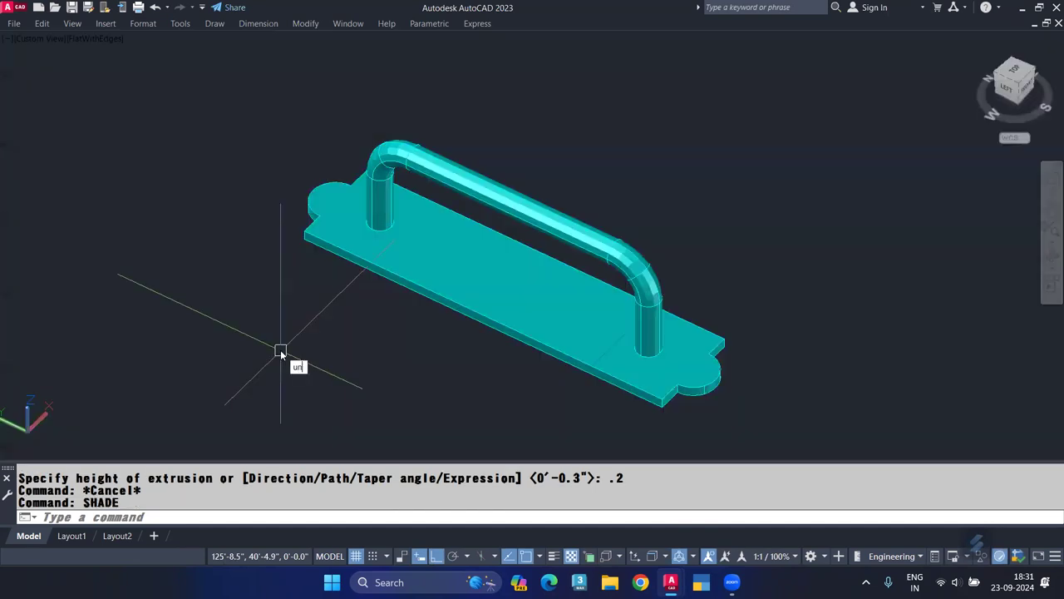
{"action": "key", "text": "Return"}
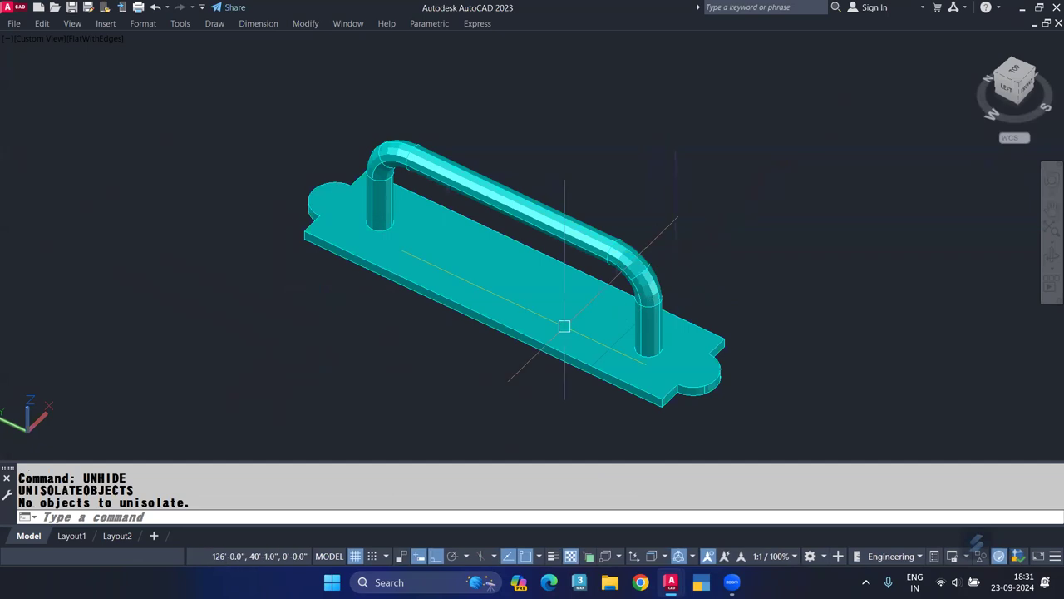
Union the plate and pipe, captured with a window, into one handle solid.
{"action": "type", "text": "uni"}
{"action": "key", "text": "Return"}
{"action": "left_click", "coordinate": [661, 143]}
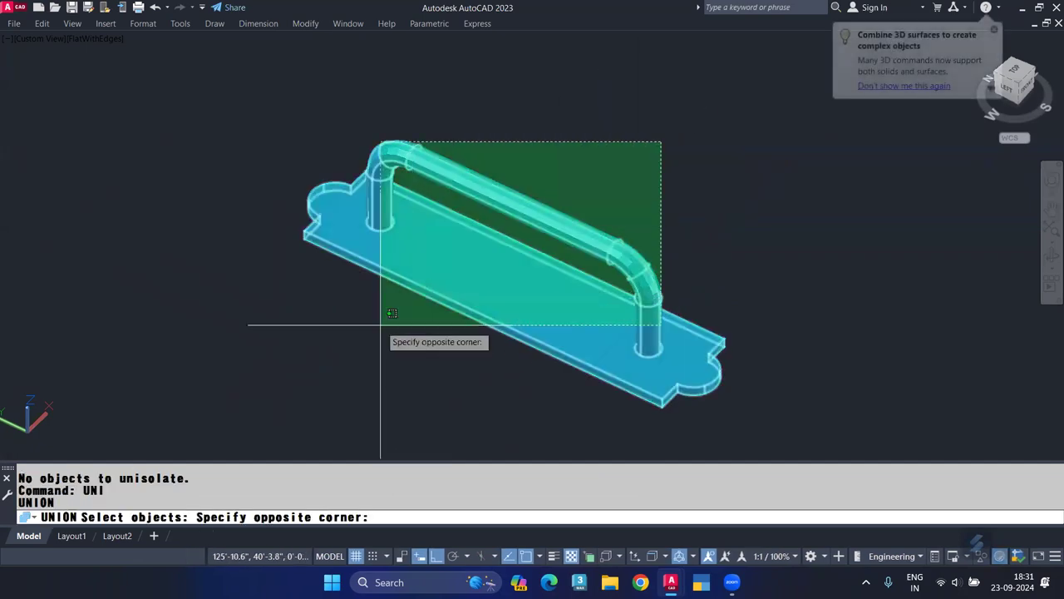
{"action": "left_click", "coordinate": [374, 328]}
{"action": "mouse_move", "coordinate": [374, 328]}
{"action": "middle_mouse_down", "text": "shift"}
{"action": "mouse_move", "coordinate": [339, 232]}
{"action": "mouse_move", "coordinate": [487, 238]}
{"action": "middle_mouse_up", "text": "shift"}
{"action": "key", "text": "Return"}
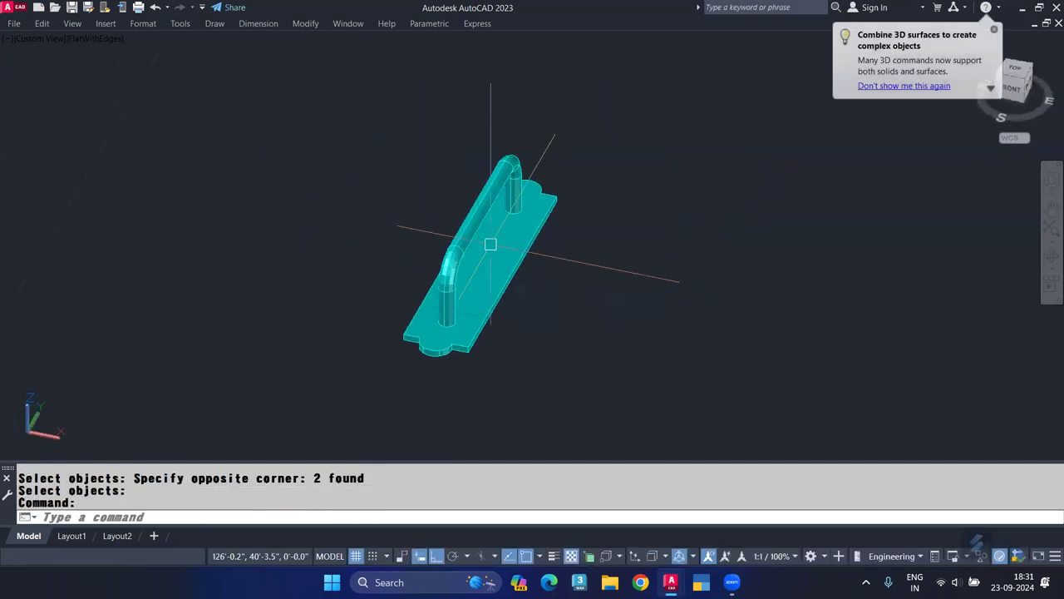
Move the merged handle onto the door's long edge below the small upper panels.
{"action": "type", "text": "m"}
{"action": "key", "text": "Return"}
{"action": "scroll", "coordinate": [516, 300], "scroll_direction": "up", "scroll_amount": 3}
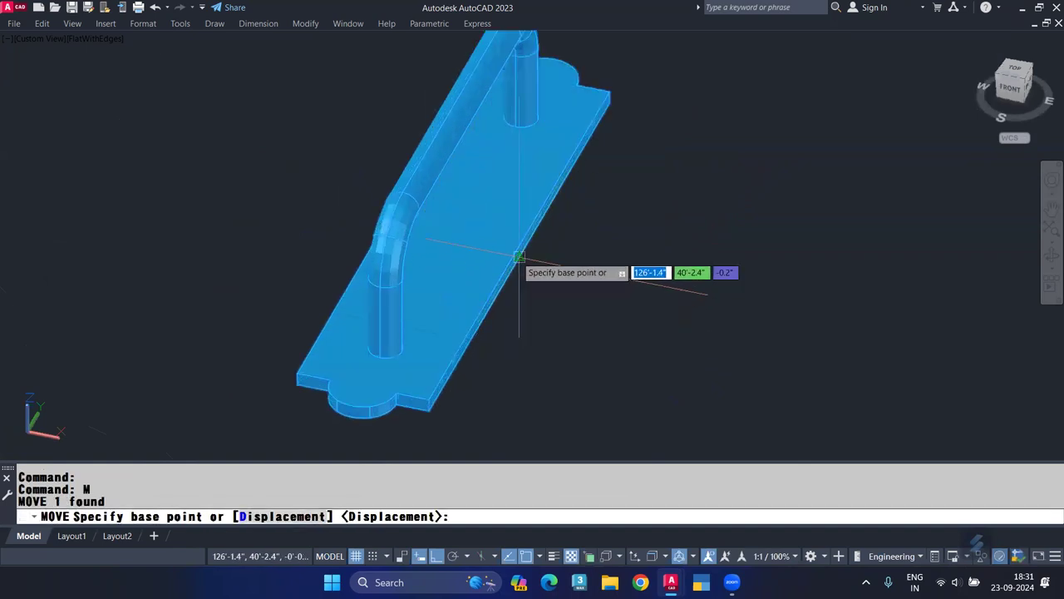
{"action": "left_click", "coordinate": [502, 230]}
{"action": "scroll", "coordinate": [469, 212], "scroll_direction": "down", "scroll_amount": 5}
{"action": "scroll", "coordinate": [499, 237], "scroll_direction": "up", "scroll_amount": 2}
{"action": "scroll", "coordinate": [369, 202], "scroll_direction": "up", "scroll_amount": 3}
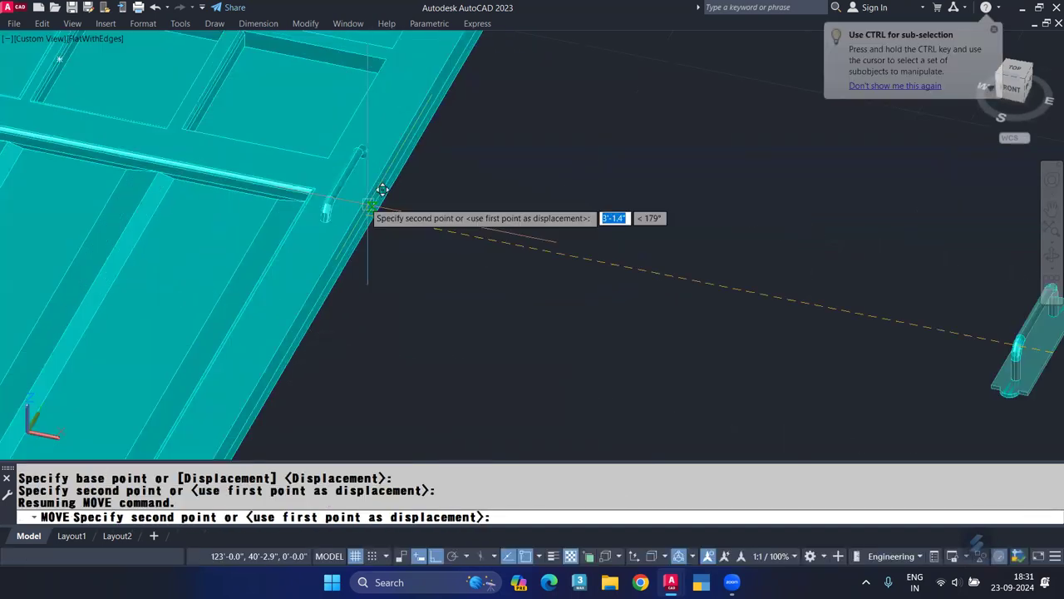
{"action": "middle_click_drag", "start_coordinate": [383, 177], "coordinate": [391, 166], "text": "shift"}
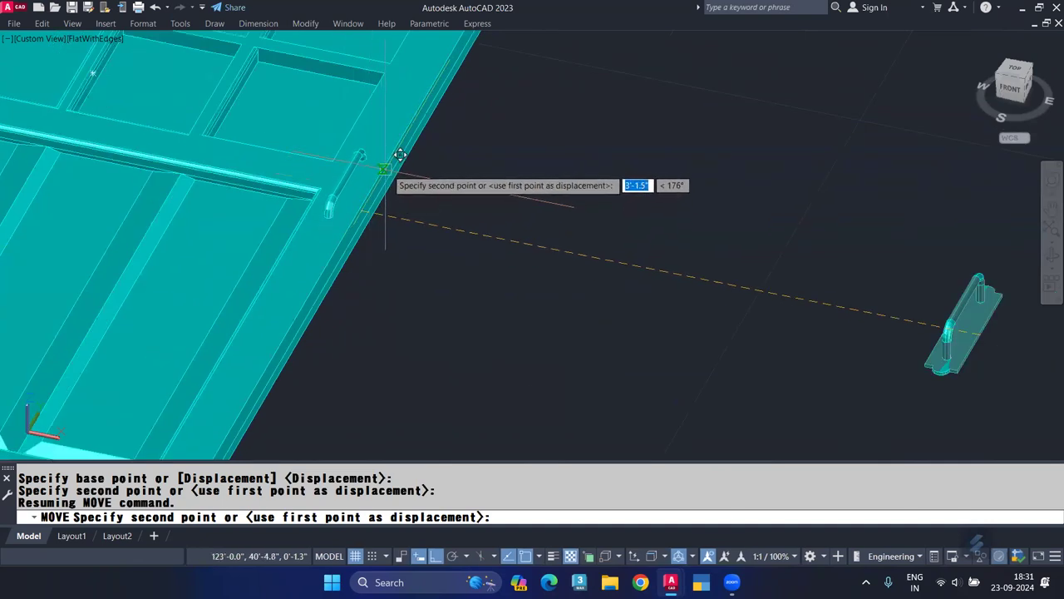
{"action": "scroll", "coordinate": [397, 154], "scroll_direction": "down", "scroll_amount": 2}
{"action": "scroll", "coordinate": [405, 143], "scroll_direction": "down", "scroll_amount": 2}
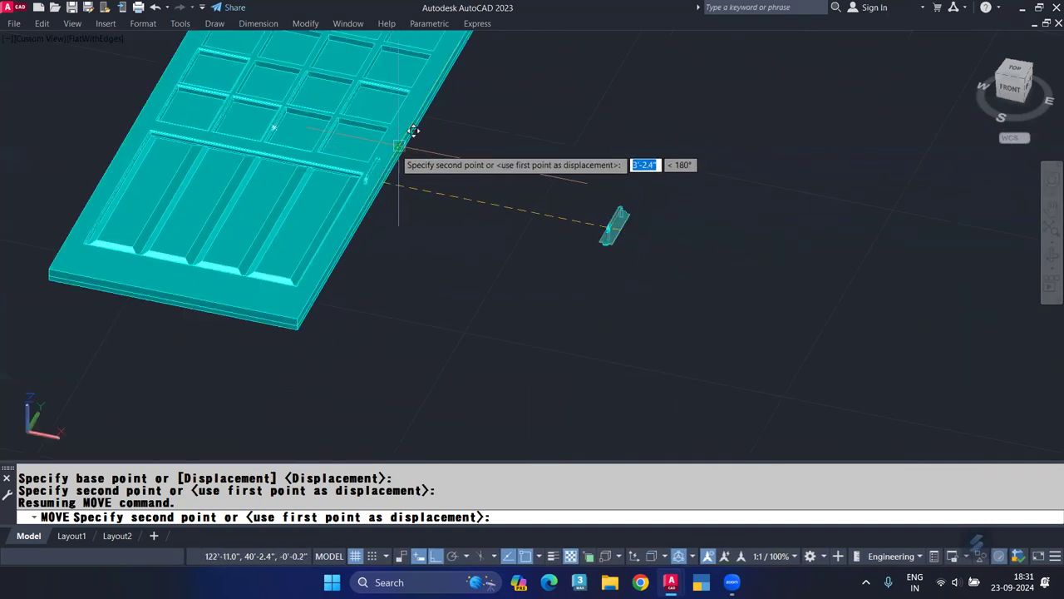
{"action": "scroll", "coordinate": [414, 133], "scroll_direction": "up", "scroll_amount": 2}
{"action": "scroll", "coordinate": [408, 136], "scroll_direction": "up", "scroll_amount": 2}
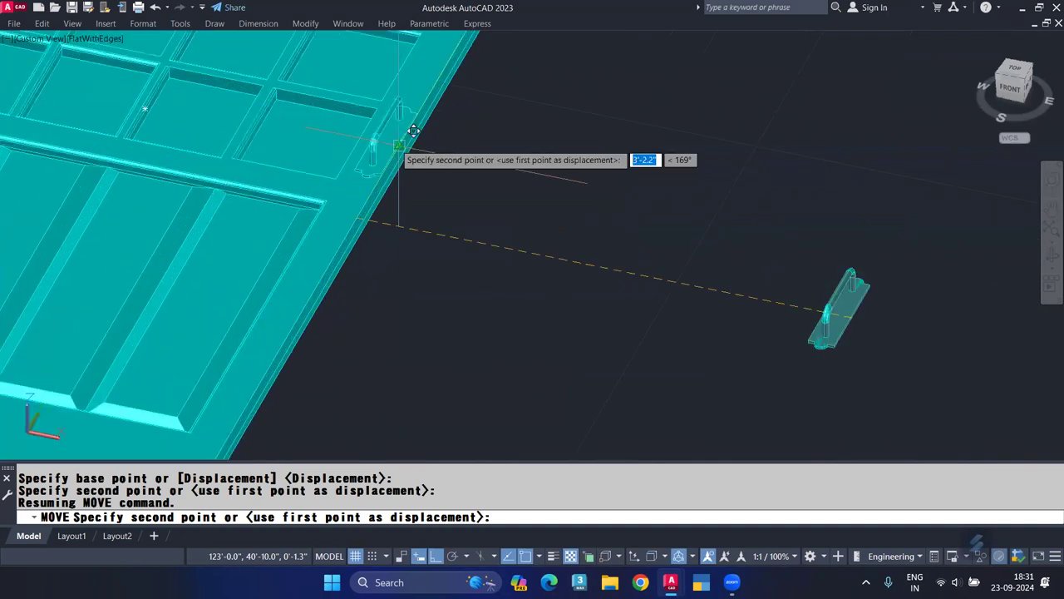
{"action": "left_click", "coordinate": [394, 143]}
{"action": "scroll", "coordinate": [358, 216], "scroll_direction": "up", "scroll_amount": 2}
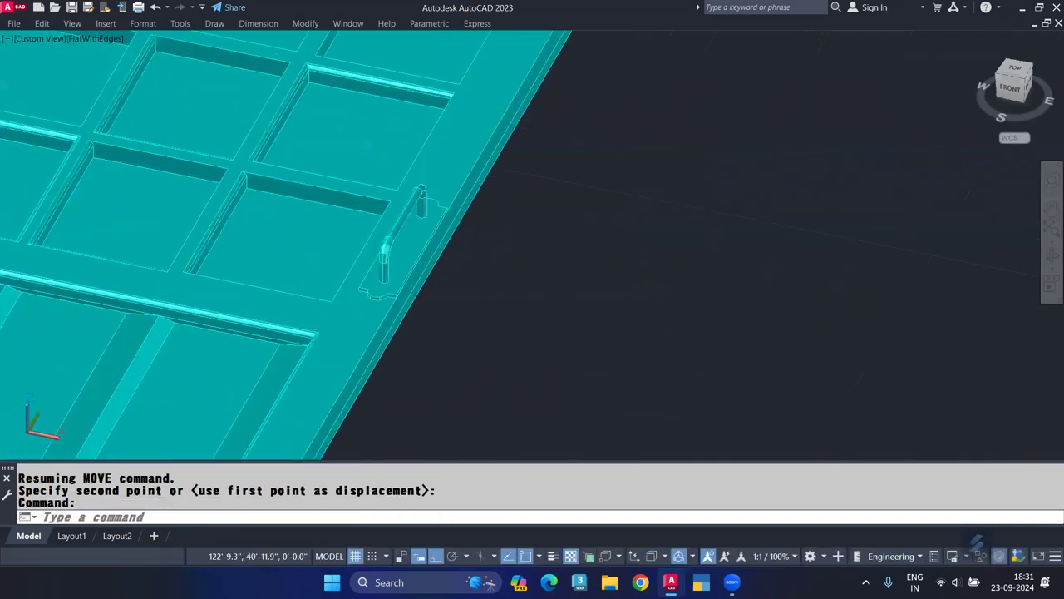
Nudge the handle 0.5 along the X axis using the gizmo arrow.
{"action": "left_click", "coordinate": [388, 242]}
{"action": "left_click", "coordinate": [464, 246]}
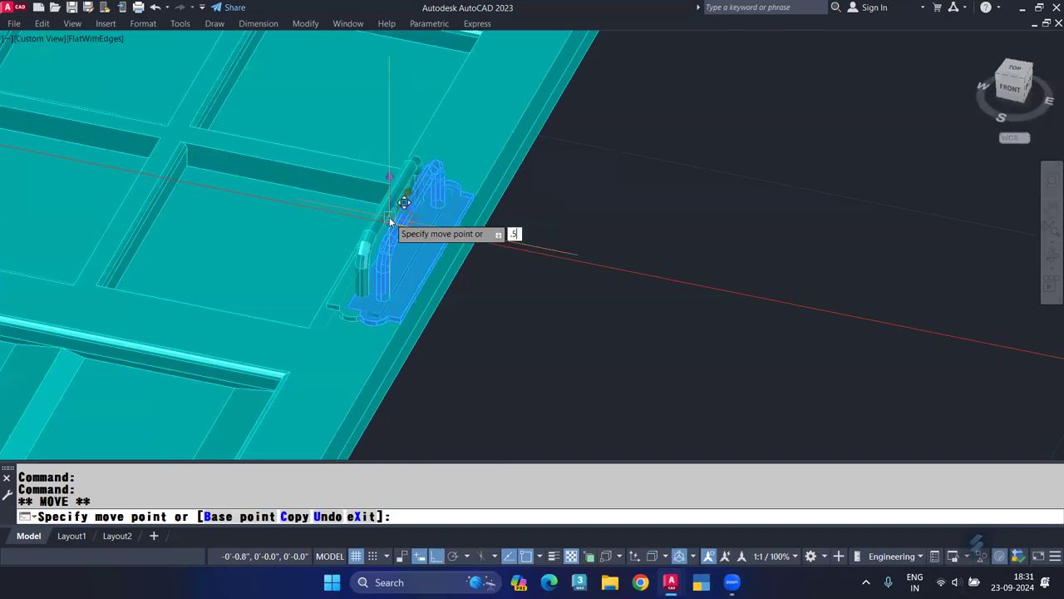
{"action": "key", "text": "Return"}
{"action": "key", "text": "Escape"}
{"action": "scroll", "coordinate": [349, 395], "scroll_direction": "down", "scroll_amount": 3}
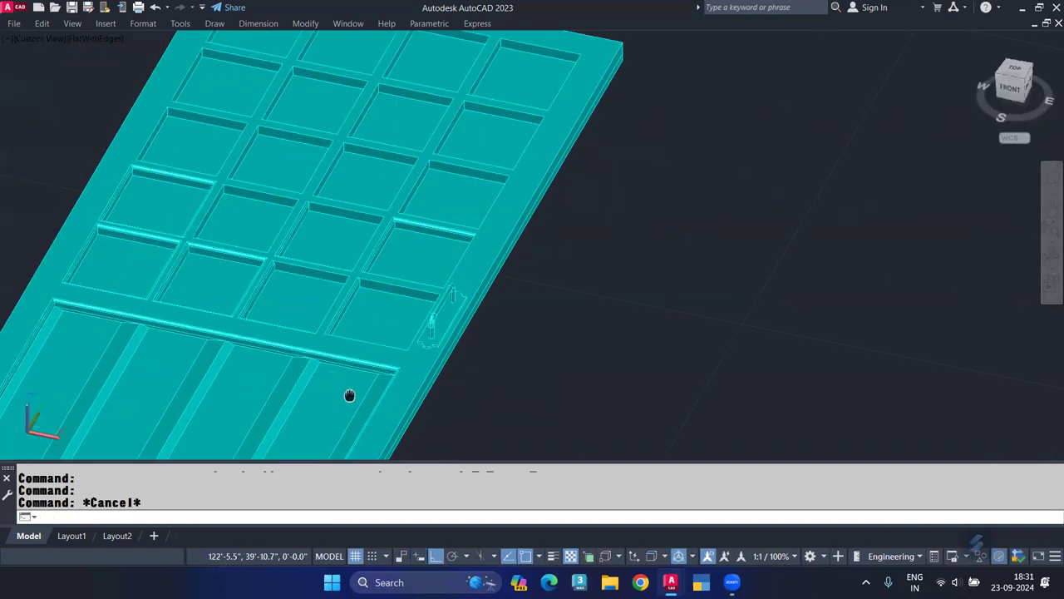
{"action": "scroll", "coordinate": [349, 395], "scroll_direction": "down", "scroll_amount": 3}
Open the Materials Browser with its Glass library and zoom out to show the house model.
{"action": "key", "text": "Return"}
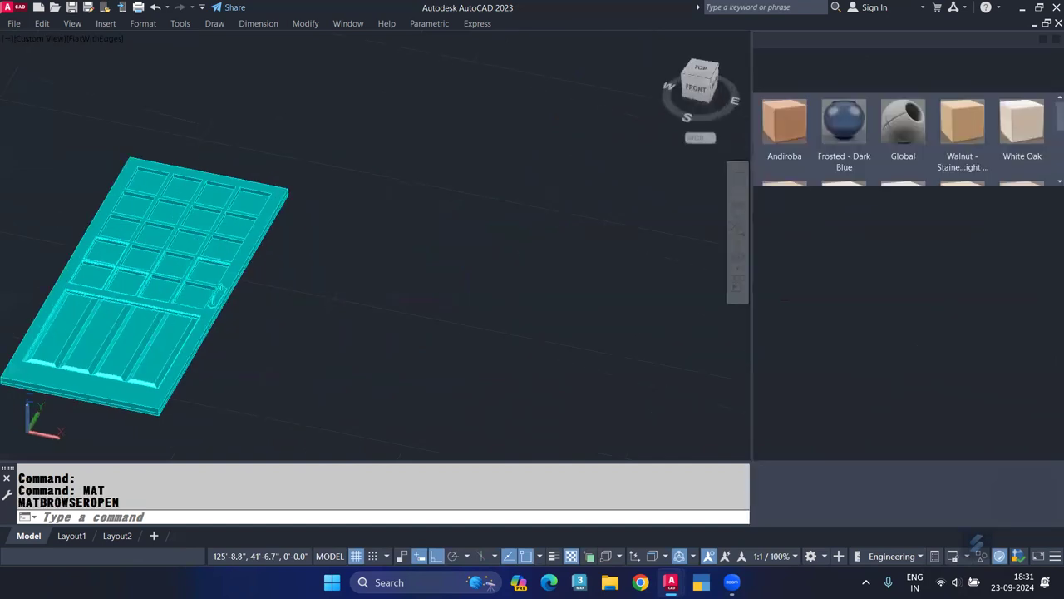
{"action": "key", "text": "Escape"}
{"action": "scroll", "coordinate": [513, 311], "scroll_direction": "down", "scroll_amount": 2}
{"action": "scroll", "coordinate": [386, 283], "scroll_direction": "down", "scroll_amount": 2}
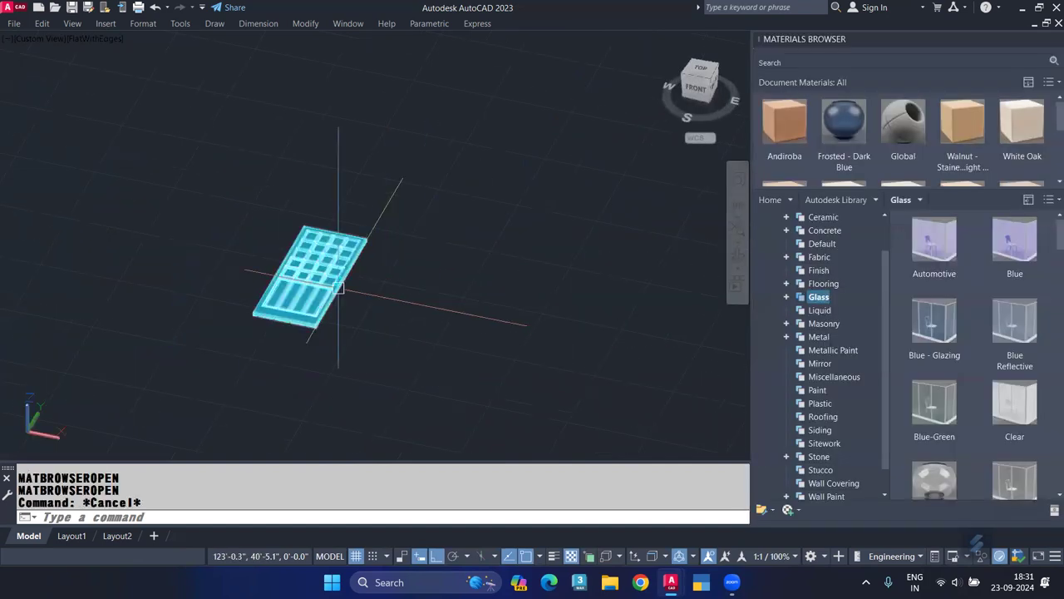
{"action": "scroll", "coordinate": [341, 274], "scroll_direction": "down", "scroll_amount": 1}
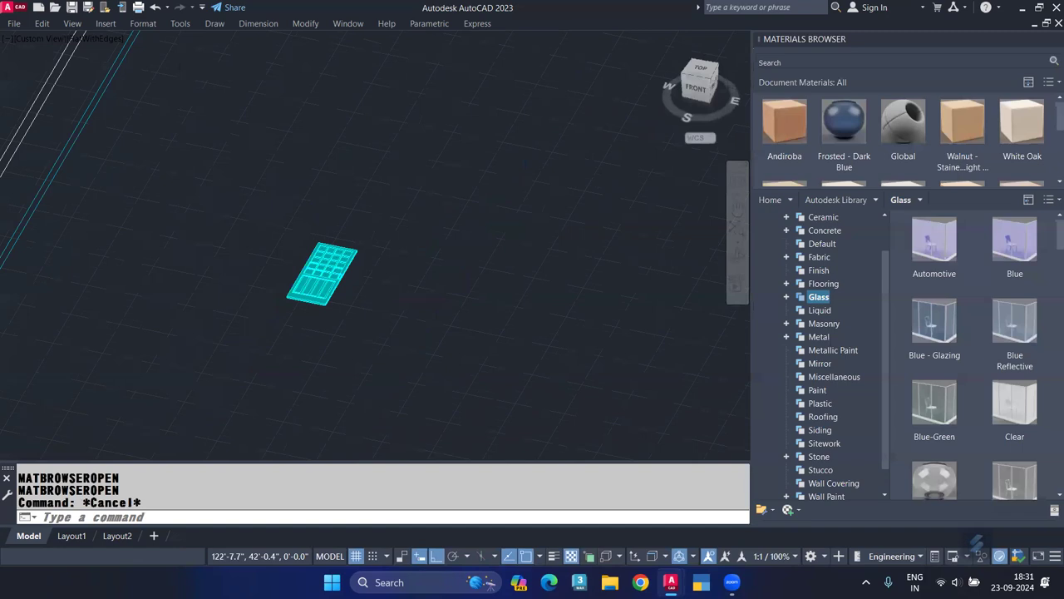
{"action": "scroll", "coordinate": [732, 382], "scroll_direction": "down", "scroll_amount": 3}
{"action": "scroll", "coordinate": [341, 330], "scroll_direction": "down", "scroll_amount": 1}
{"action": "scroll", "coordinate": [140, 225], "scroll_direction": "up", "scroll_amount": 2}
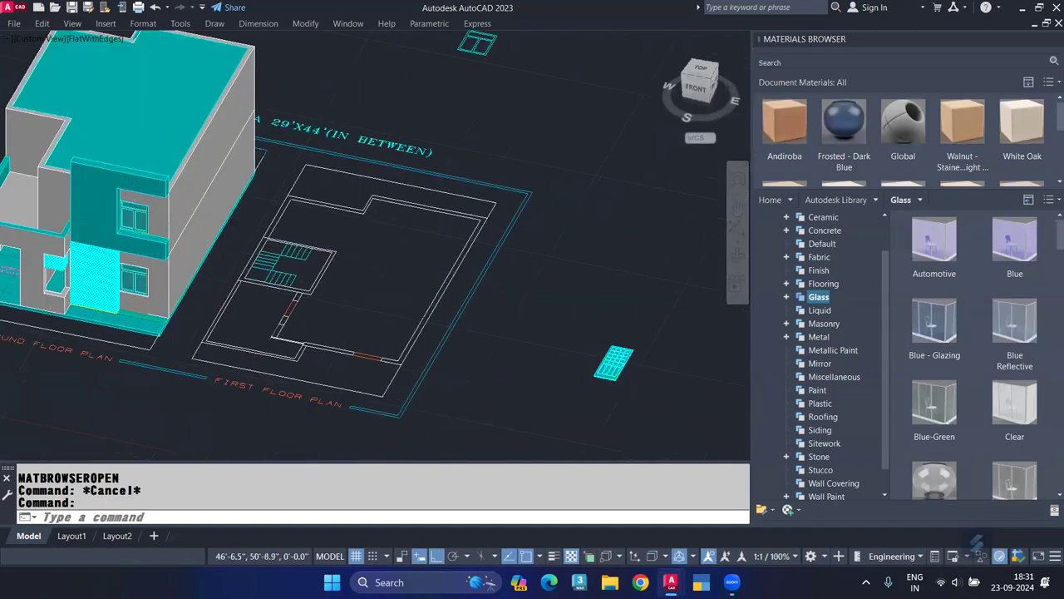
{"action": "left_click", "coordinate": [98, 39]}
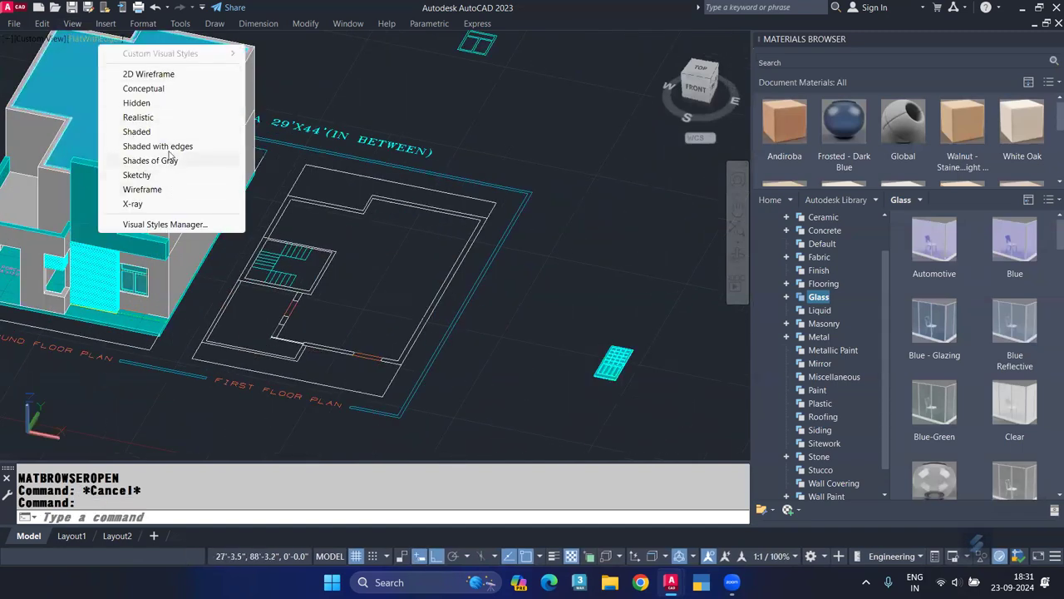
Set the viewport to the Realistic visual style and close the Materials Browser.
{"action": "left_click", "coordinate": [150, 123]}
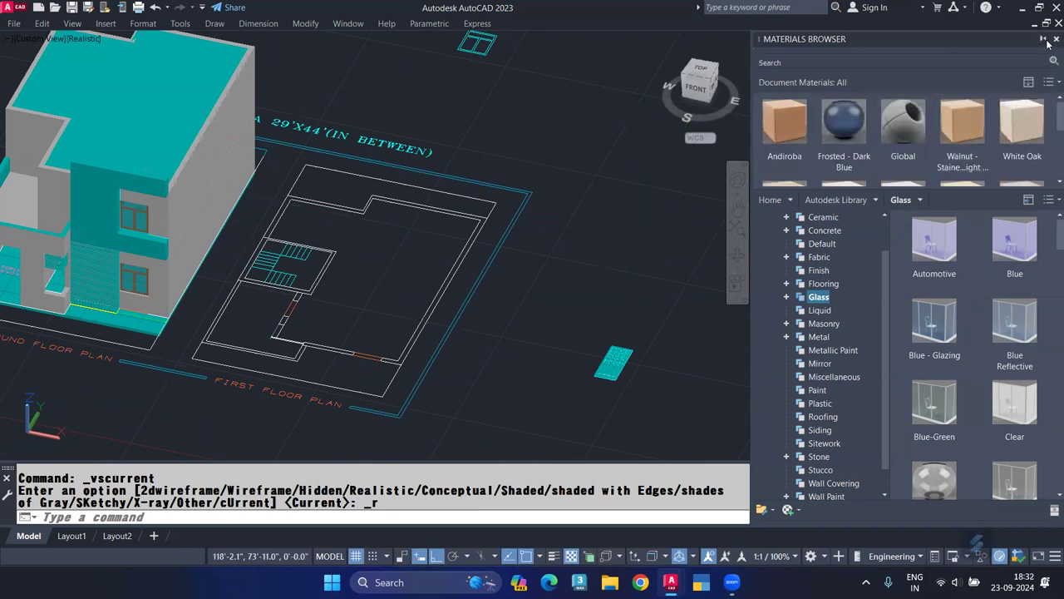
{"action": "left_click", "coordinate": [1056, 39]}
{"action": "middle_click_drag", "start_coordinate": [257, 219], "coordinate": [280, 218], "text": "shift"}
{"action": "scroll", "coordinate": [281, 219], "scroll_direction": "up", "scroll_amount": 5}
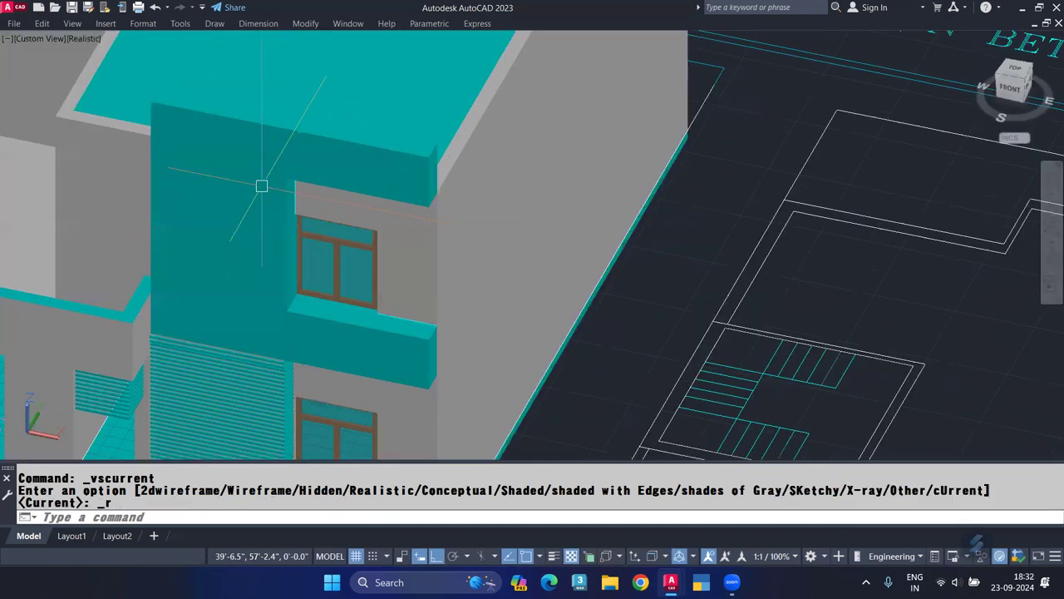
{"action": "scroll", "coordinate": [230, 191], "scroll_direction": "down", "scroll_amount": 2}
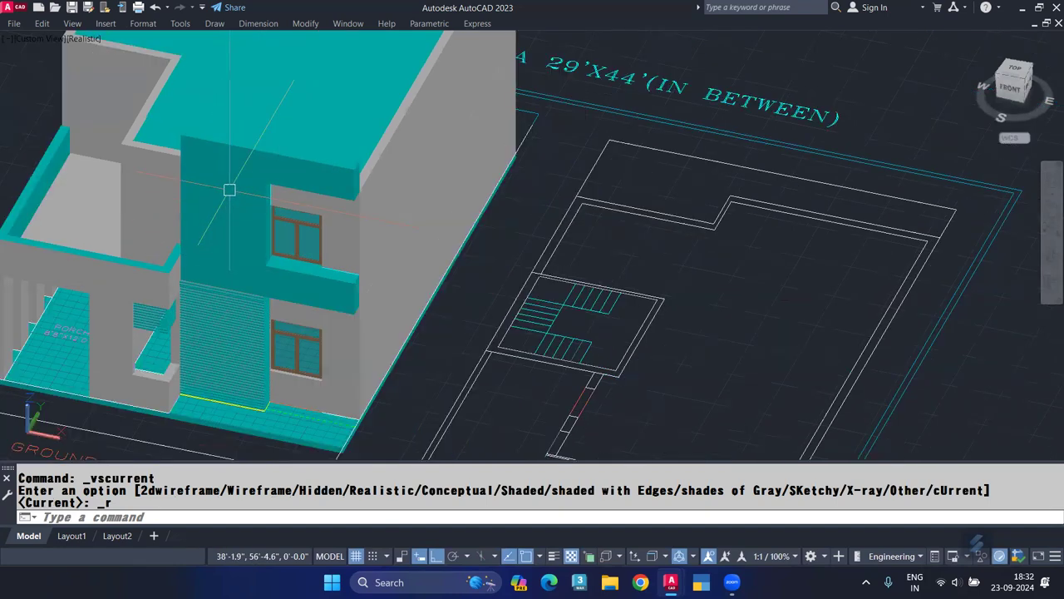
{"action": "scroll", "coordinate": [740, 409], "scroll_direction": "up", "scroll_amount": 3}
{"action": "type", "text": "Ma"}
{"action": "key", "text": "Return"}
{"action": "scroll", "coordinate": [449, 278], "scroll_direction": "down", "scroll_amount": 3}
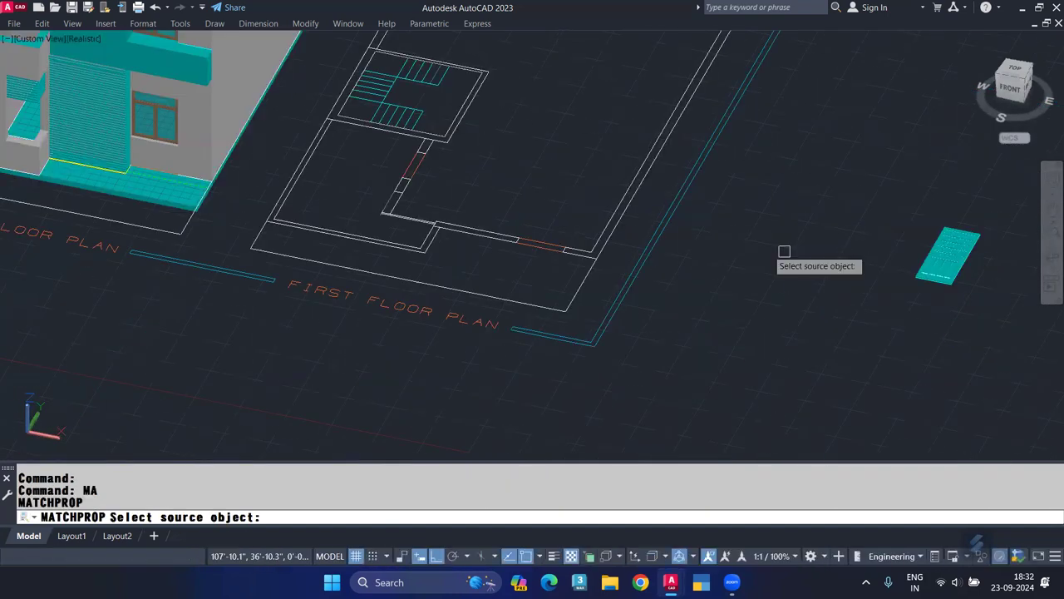
{"action": "scroll", "coordinate": [174, 94], "scroll_direction": "up", "scroll_amount": 3}
{"action": "scroll", "coordinate": [166, 74], "scroll_direction": "up", "scroll_amount": 3}
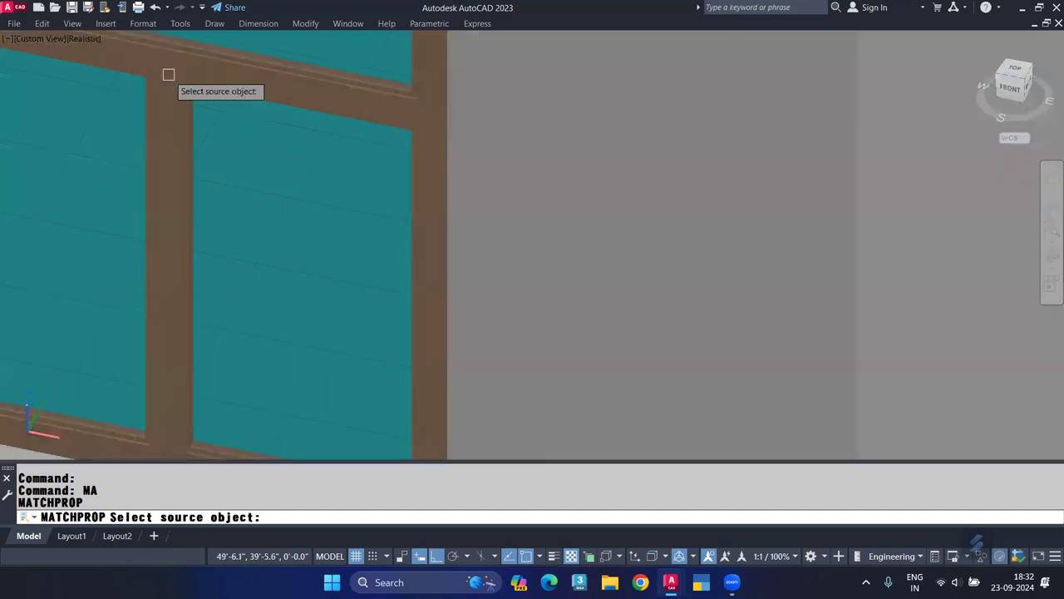
{"action": "left_click", "coordinate": [169, 74]}
{"action": "scroll", "coordinate": [187, 87], "scroll_direction": "down", "scroll_amount": 2}
{"action": "scroll", "coordinate": [187, 87], "scroll_direction": "down", "scroll_amount": 5}
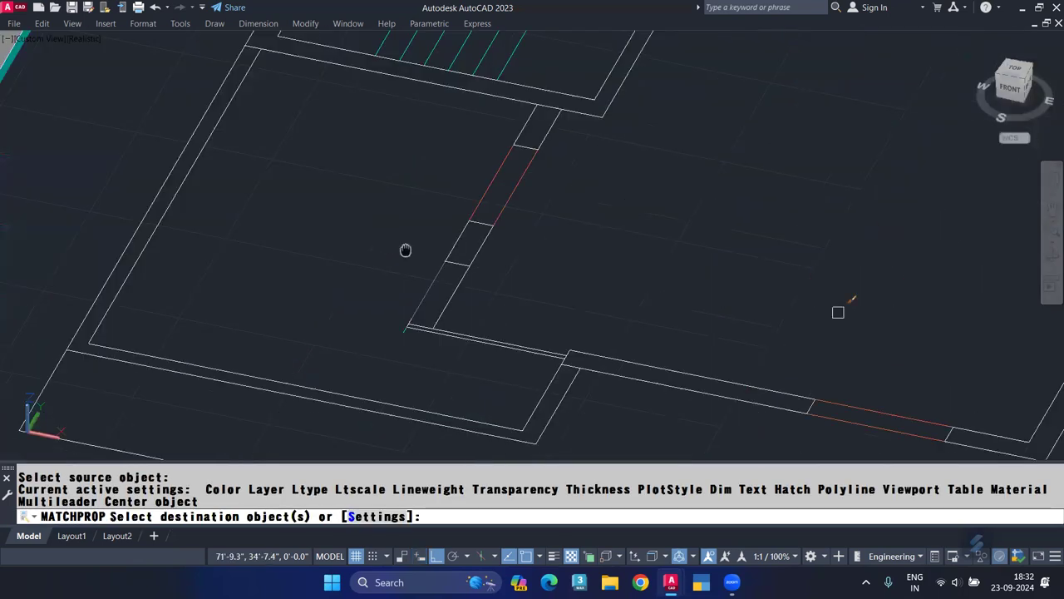
{"action": "scroll", "coordinate": [672, 247], "scroll_direction": "down", "scroll_amount": 3}
{"action": "scroll", "coordinate": [765, 344], "scroll_direction": "up", "scroll_amount": 2}
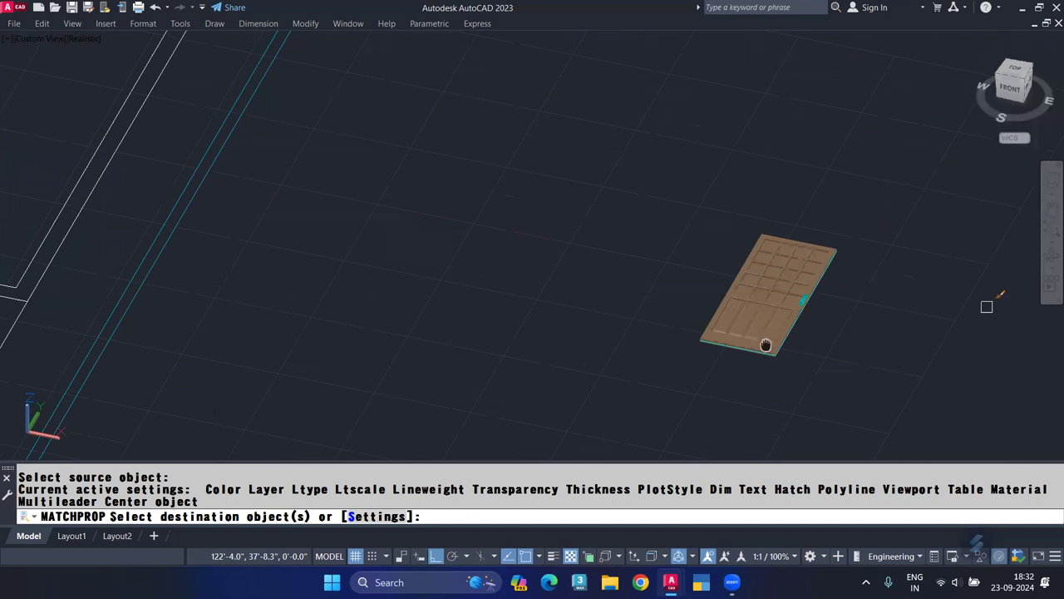
{"action": "scroll", "coordinate": [776, 341], "scroll_direction": "up", "scroll_amount": 3}
{"action": "scroll", "coordinate": [791, 337], "scroll_direction": "up", "scroll_amount": 2}
{"action": "scroll", "coordinate": [787, 340], "scroll_direction": "up", "scroll_amount": 2}
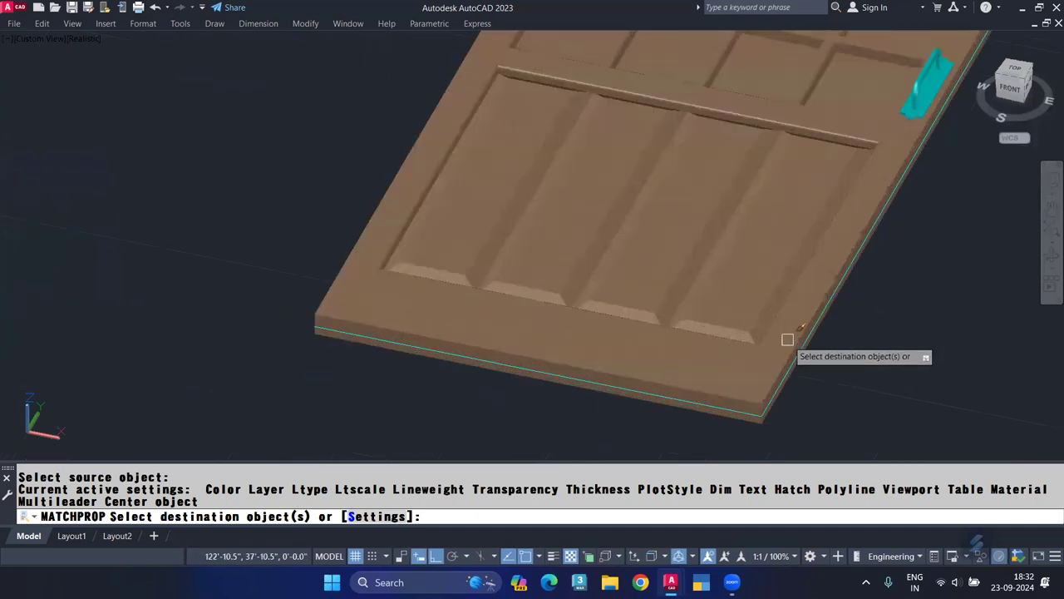
{"action": "scroll", "coordinate": [788, 340], "scroll_direction": "down", "scroll_amount": 1}
{"action": "scroll", "coordinate": [787, 329], "scroll_direction": "up", "scroll_amount": 3}
{"action": "left_click", "coordinate": [787, 320]}
{"action": "scroll", "coordinate": [784, 316], "scroll_direction": "down", "scroll_amount": 3}
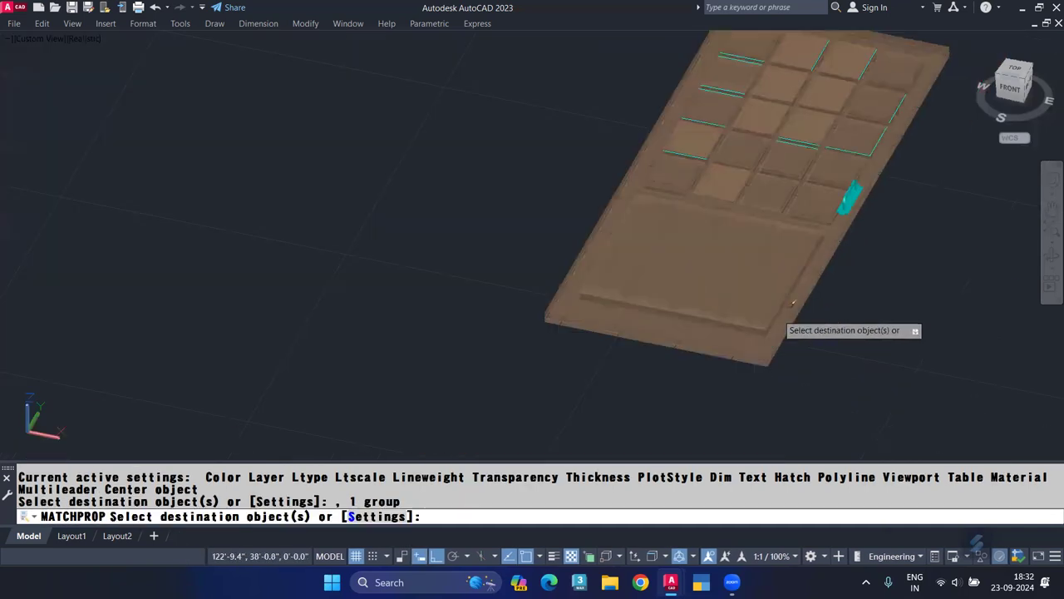
{"action": "scroll", "coordinate": [689, 373], "scroll_direction": "down", "scroll_amount": 2}
{"action": "key", "text": "Escape"}
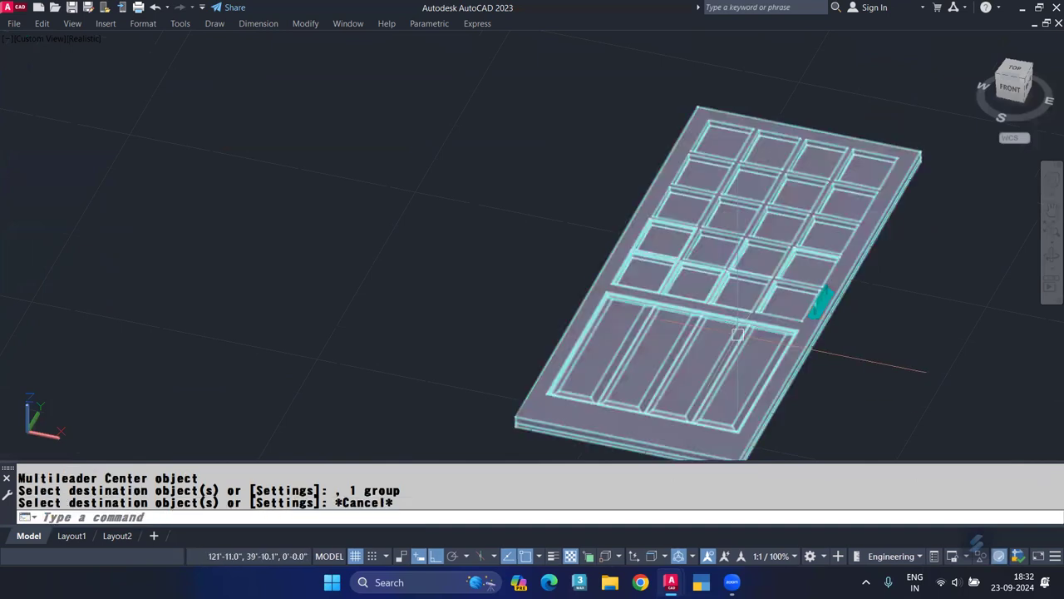
{"action": "scroll", "coordinate": [749, 282], "scroll_direction": "up", "scroll_amount": 2}
{"action": "scroll", "coordinate": [748, 280], "scroll_direction": "up", "scroll_amount": 2}
{"action": "scroll", "coordinate": [726, 315], "scroll_direction": "up", "scroll_amount": 1}
{"action": "scroll", "coordinate": [726, 314], "scroll_direction": "down", "scroll_amount": 3}
{"action": "scroll", "coordinate": [729, 309], "scroll_direction": "down", "scroll_amount": 2}
{"action": "key", "text": "ctrl+z"}
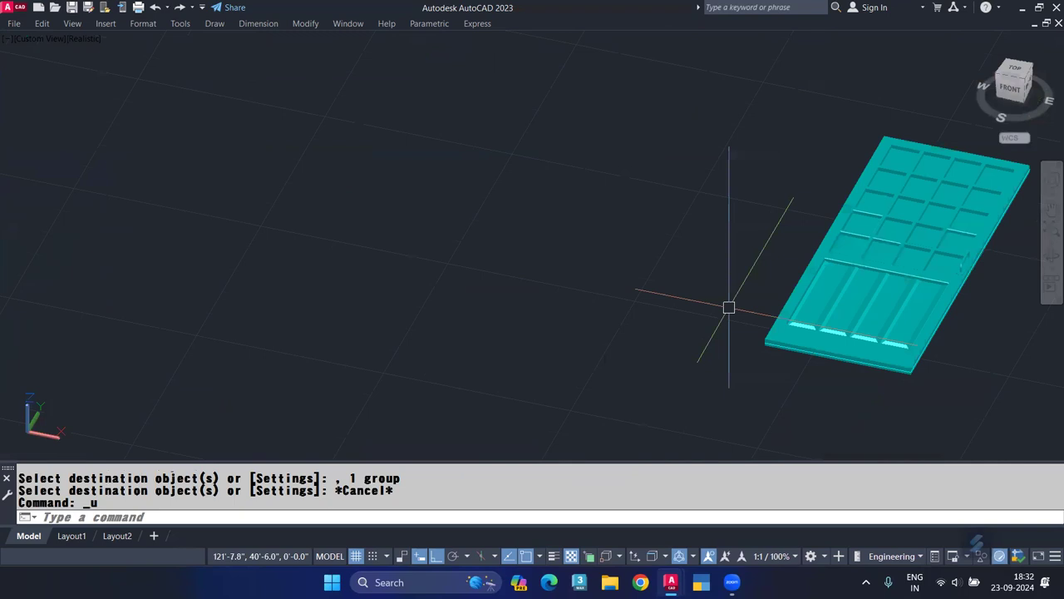
{"action": "mouse_move", "coordinate": [842, 275]}
{"action": "middle_mouse_down"}
{"action": "mouse_move", "coordinate": [681, 269]}
{"action": "mouse_move", "coordinate": [715, 283]}
{"action": "middle_mouse_up"}
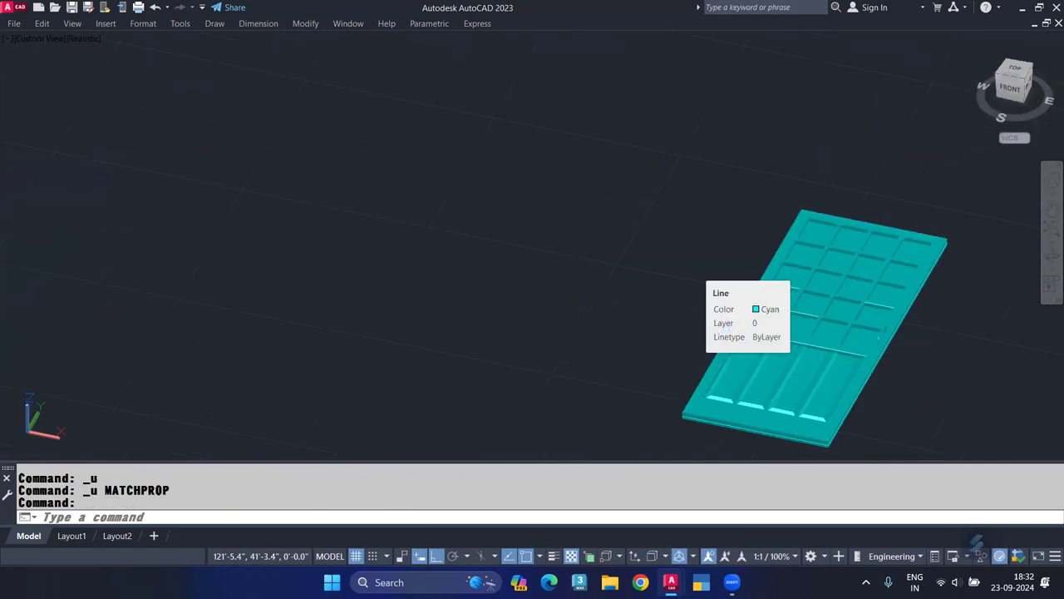
Undo earlier steps and ungroup the door into separate parts.
{"action": "key", "text": "ctrl+z"}
{"action": "key", "text": "ctrl+z"}
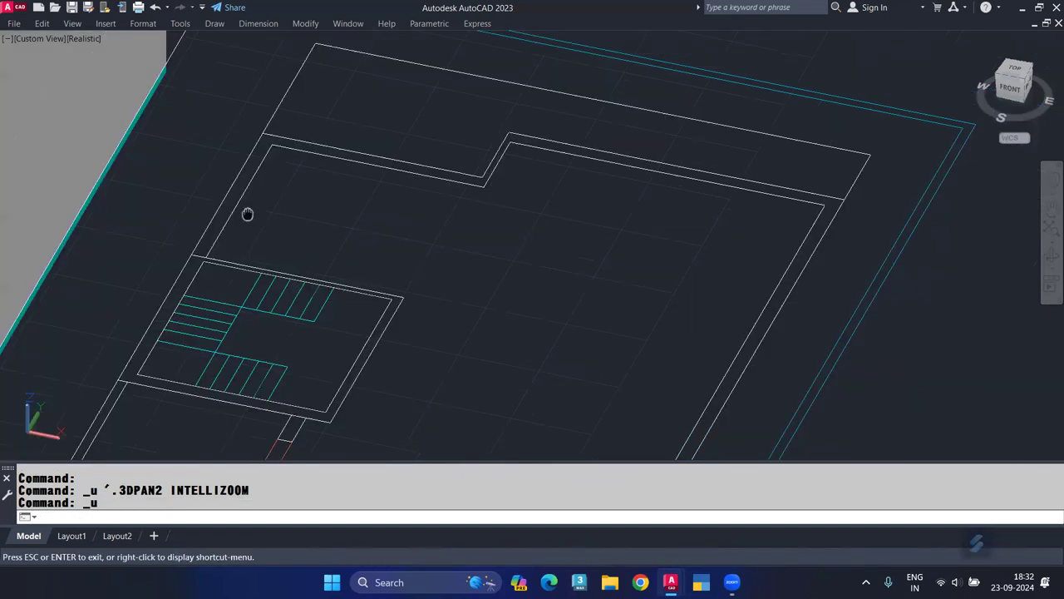
{"action": "scroll", "coordinate": [590, 328], "scroll_direction": "up", "scroll_amount": 10}
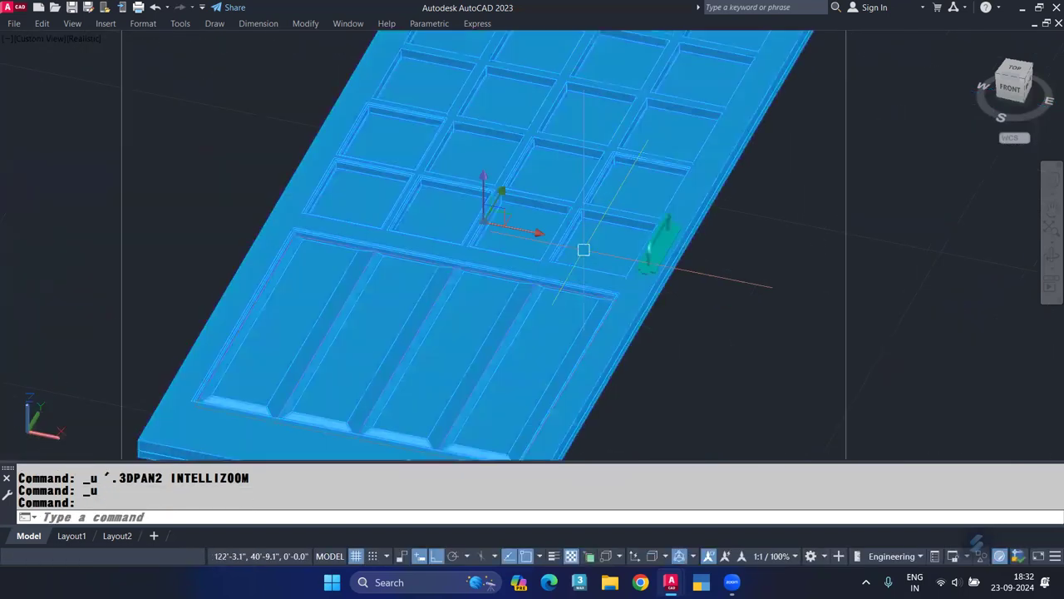
{"action": "type", "text": "ung"}
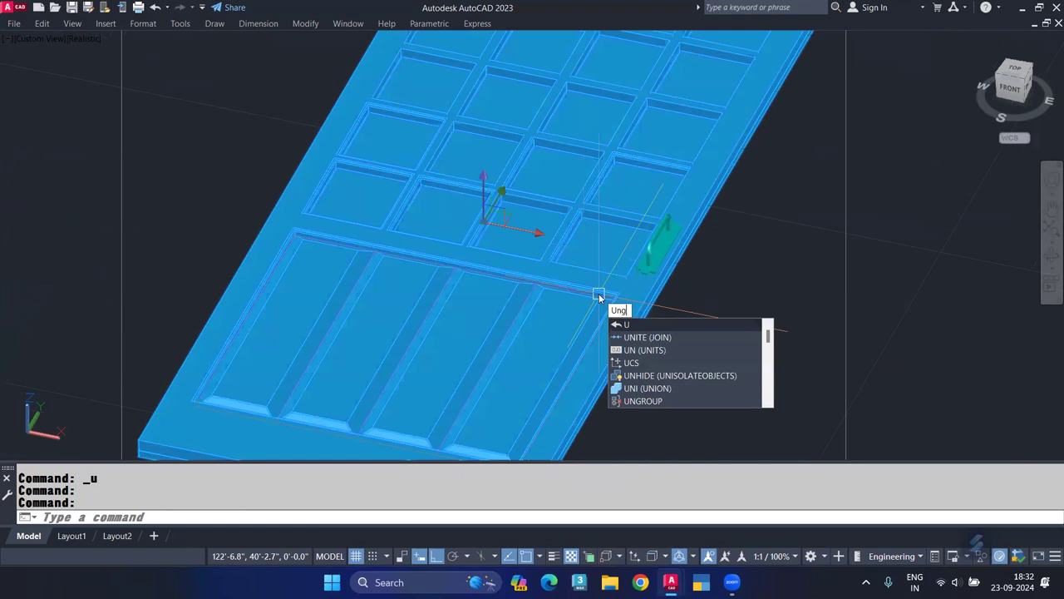
{"action": "key", "text": "Return"}
{"action": "scroll", "coordinate": [598, 289], "scroll_direction": "down", "scroll_amount": 5}
{"action": "key", "text": "Escape"}
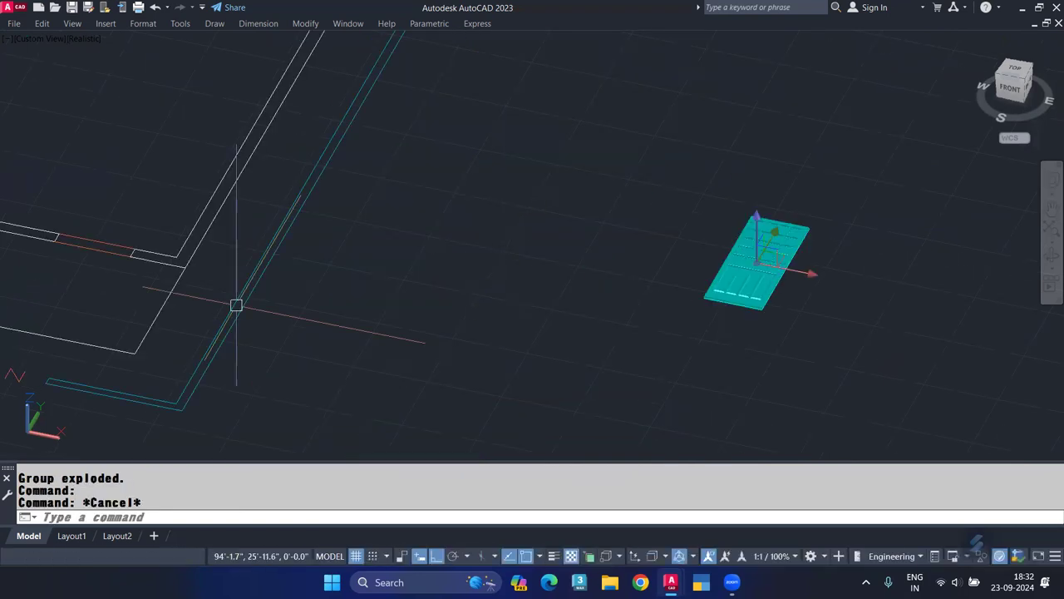
Match the window frame's brown wood onto the door's two lower glass panels.
{"action": "type", "text": "a"}
{"action": "key", "text": "Return"}
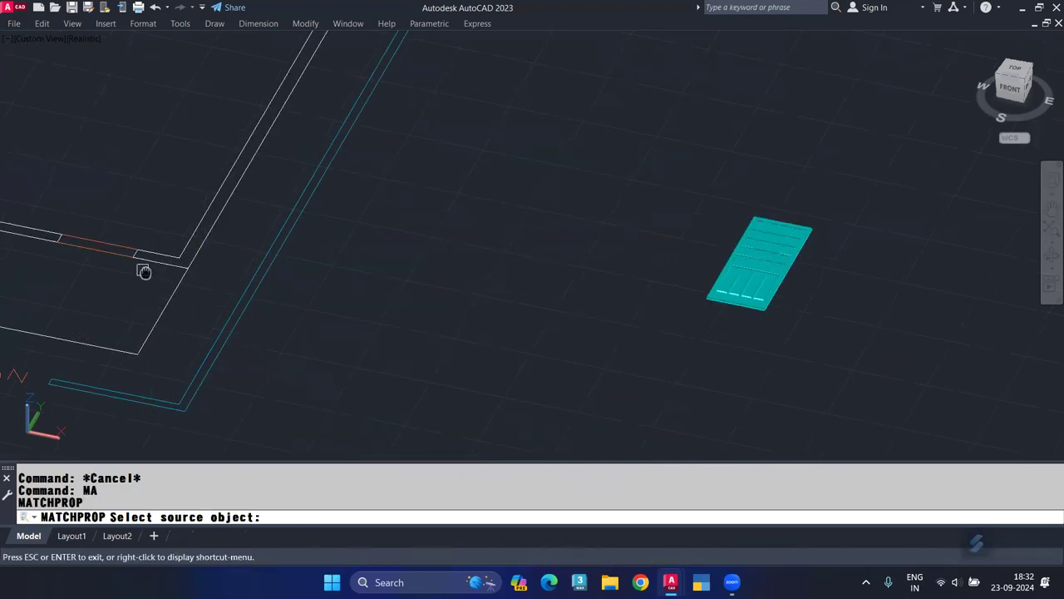
{"action": "middle_click_drag", "start_coordinate": [143, 272], "coordinate": [452, 315]}
{"action": "scroll", "coordinate": [344, 221], "scroll_direction": "up", "scroll_amount": 5}
{"action": "scroll", "coordinate": [309, 197], "scroll_direction": "up", "scroll_amount": 2}
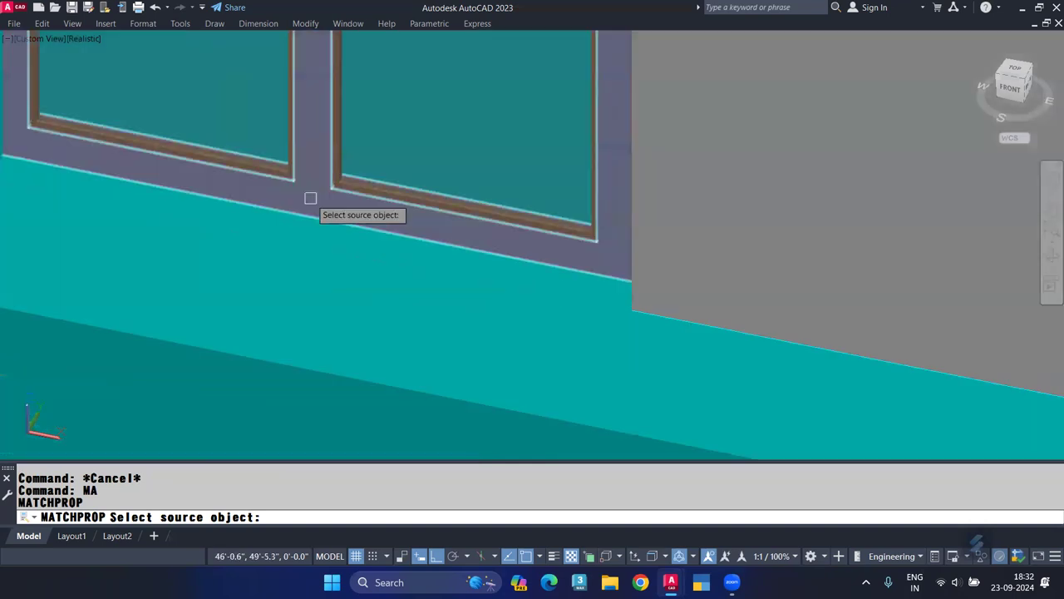
{"action": "scroll", "coordinate": [330, 193], "scroll_direction": "down", "scroll_amount": 2}
{"action": "left_click", "coordinate": [330, 193]}
{"action": "scroll", "coordinate": [331, 193], "scroll_direction": "down", "scroll_amount": 5}
{"action": "scroll", "coordinate": [852, 353], "scroll_direction": "up", "scroll_amount": 5}
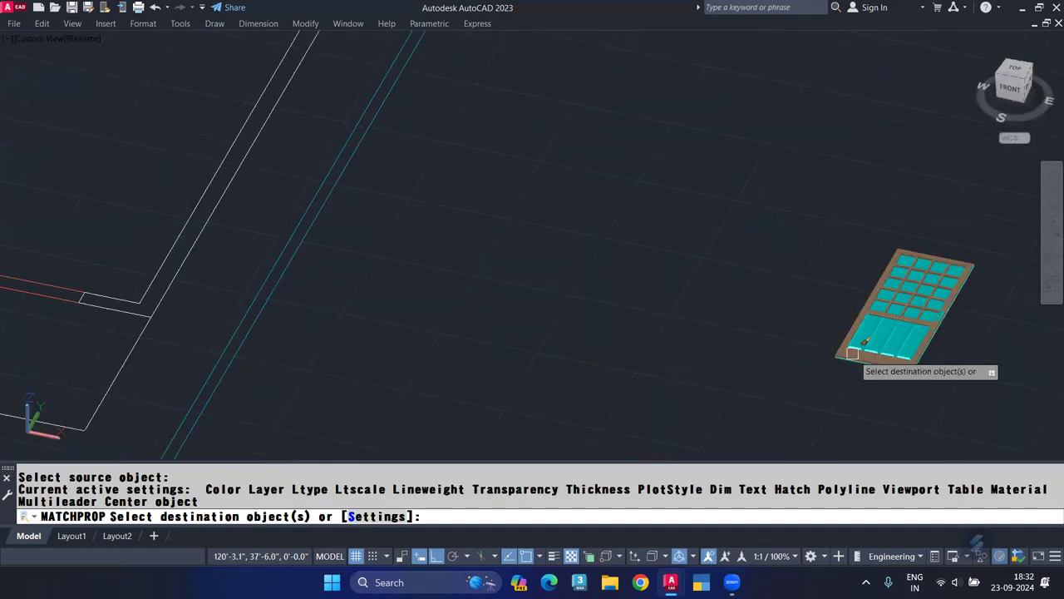
{"action": "scroll", "coordinate": [853, 353], "scroll_direction": "up", "scroll_amount": 4}
{"action": "left_click", "coordinate": [724, 302]}
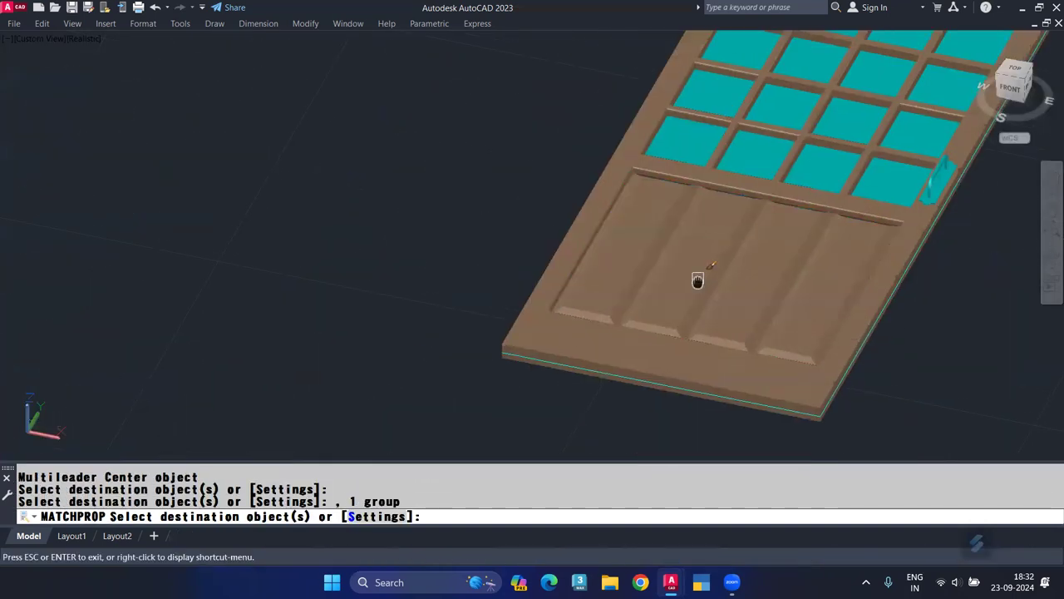
{"action": "scroll", "coordinate": [696, 281], "scroll_direction": "up", "scroll_amount": 2}
{"action": "left_click", "coordinate": [587, 414]}
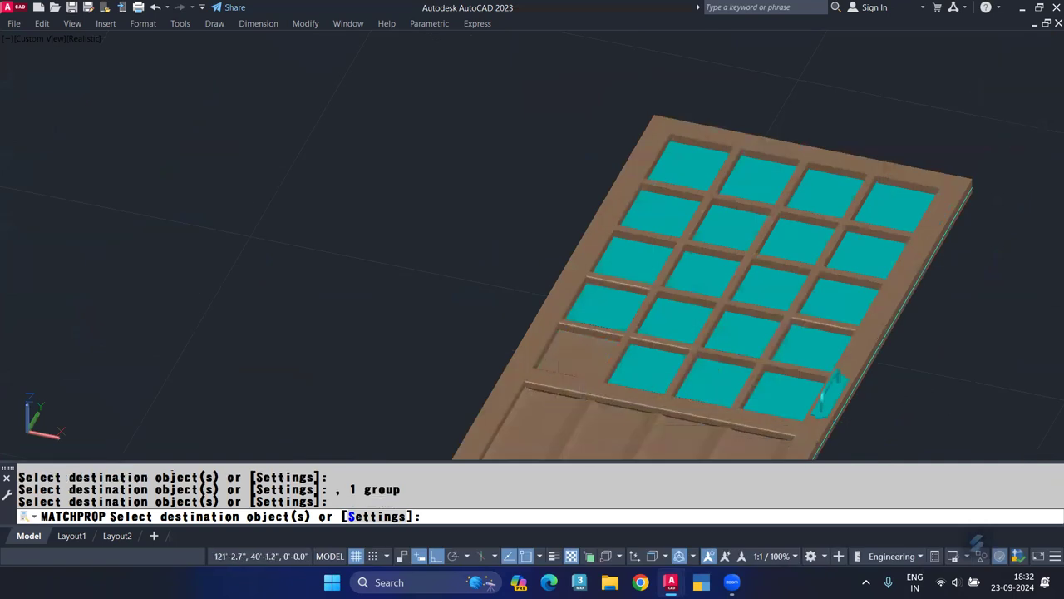
{"action": "key", "text": "Escape"}
Restart MATCHPROP and pick the building window's dark tinted glass as the source.
{"action": "type", "text": "ma"}
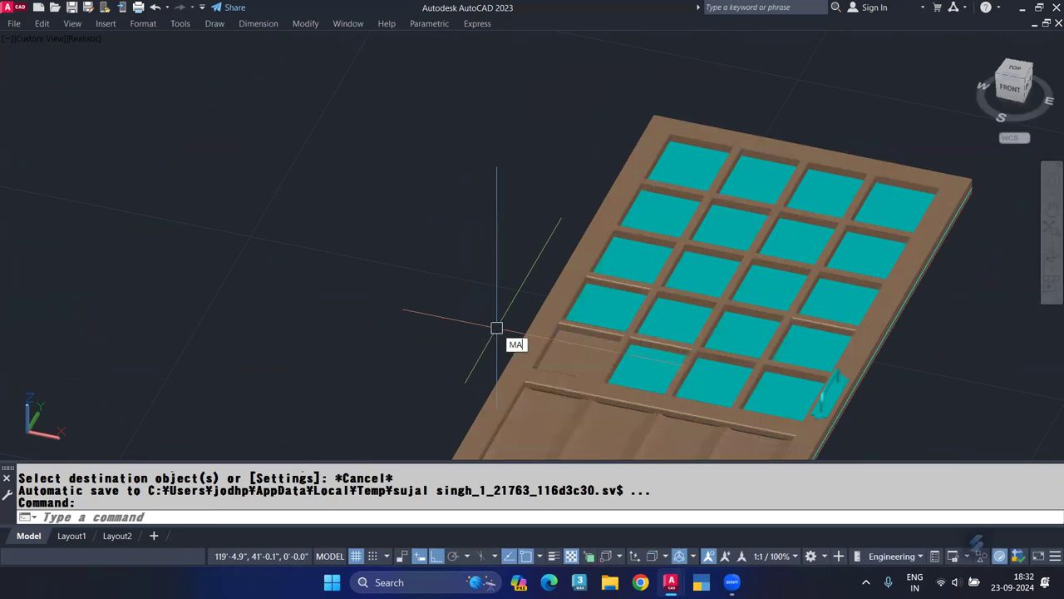
{"action": "key", "text": "Return"}
{"action": "key", "text": "Escape"}
{"action": "type", "text": "m"}
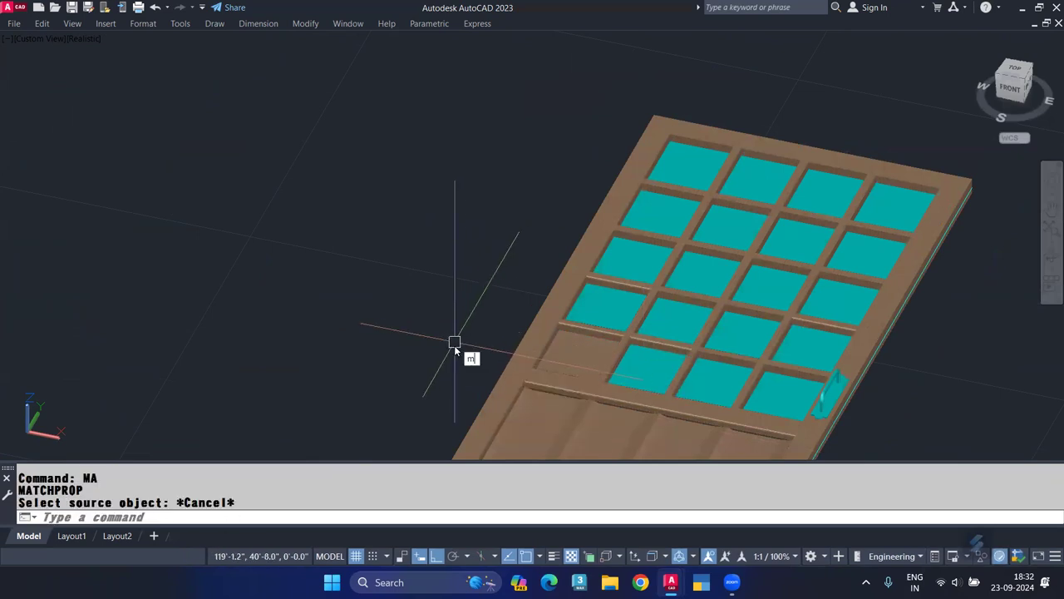
{"action": "type", "text": "a"}
{"action": "key", "text": "Return"}
{"action": "scroll", "coordinate": [344, 299], "scroll_direction": "down", "scroll_amount": 3}
{"action": "scroll", "coordinate": [254, 299], "scroll_direction": "up", "scroll_amount": 2}
{"action": "scroll", "coordinate": [500, 288], "scroll_direction": "down", "scroll_amount": 5}
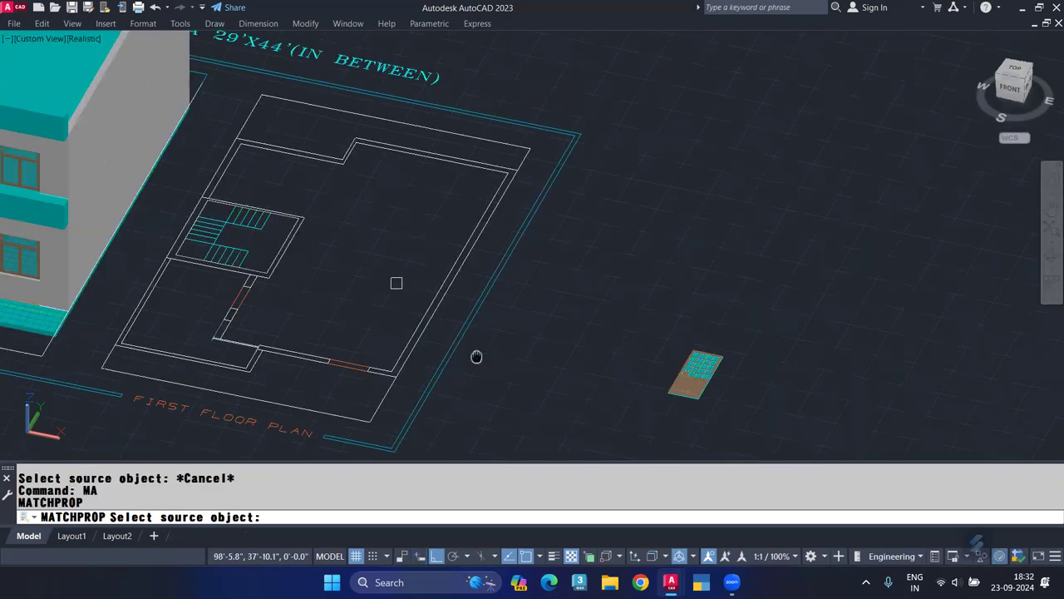
{"action": "scroll", "coordinate": [133, 307], "scroll_direction": "up", "scroll_amount": 5}
{"action": "left_click", "coordinate": [138, 308]}
Apply the window glass to twelve cyan panes across the door's grid.
{"action": "scroll", "coordinate": [138, 308], "scroll_direction": "down", "scroll_amount": 3}
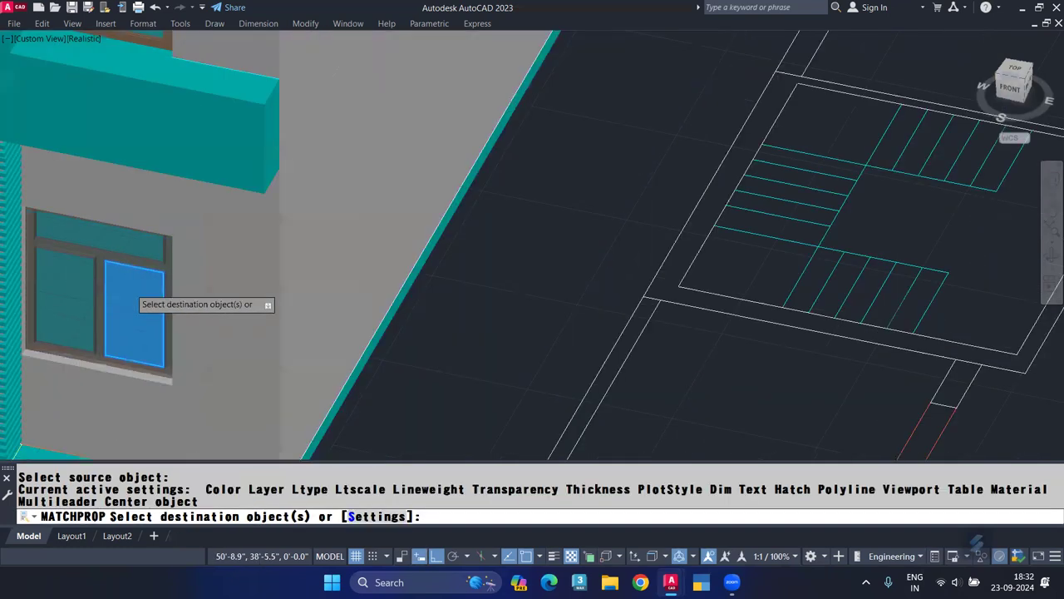
{"action": "scroll", "coordinate": [138, 309], "scroll_direction": "down", "scroll_amount": 2}
{"action": "scroll", "coordinate": [732, 388], "scroll_direction": "up", "scroll_amount": 5}
{"action": "left_click", "coordinate": [670, 356]}
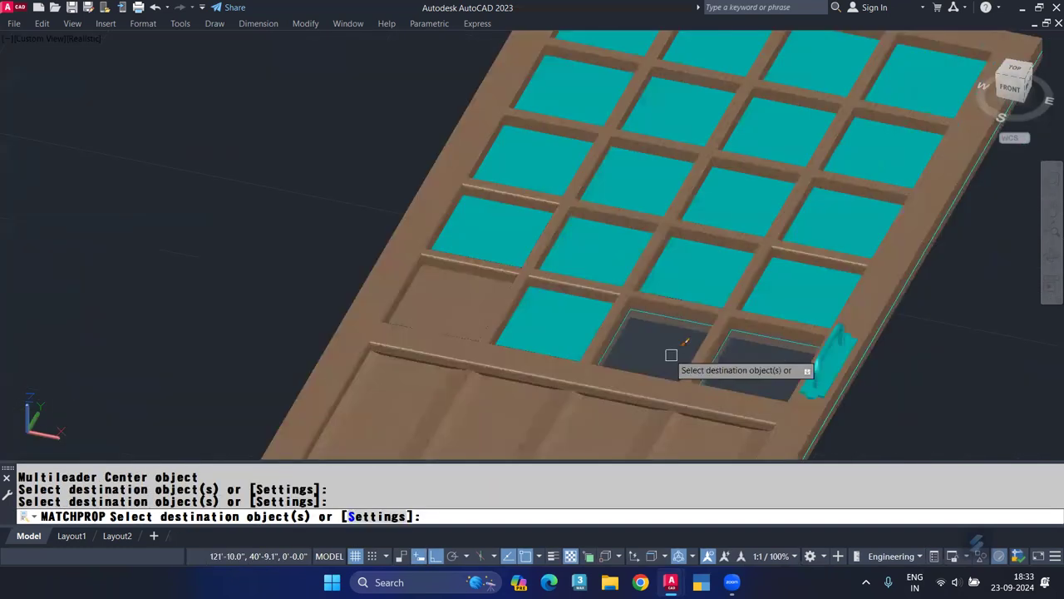
{"action": "left_click", "coordinate": [471, 305]}
{"action": "left_click", "coordinate": [504, 230]}
{"action": "left_click", "coordinate": [594, 249]}
{"action": "left_click", "coordinate": [693, 268]}
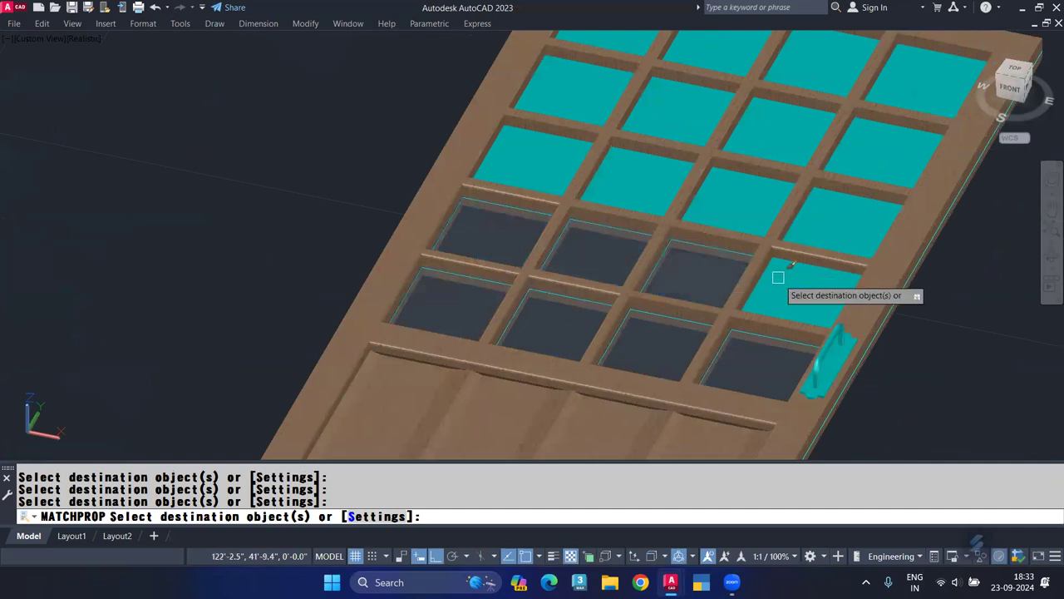
{"action": "left_click", "coordinate": [784, 297]}
{"action": "left_click", "coordinate": [824, 225]}
{"action": "left_click", "coordinate": [732, 206]}
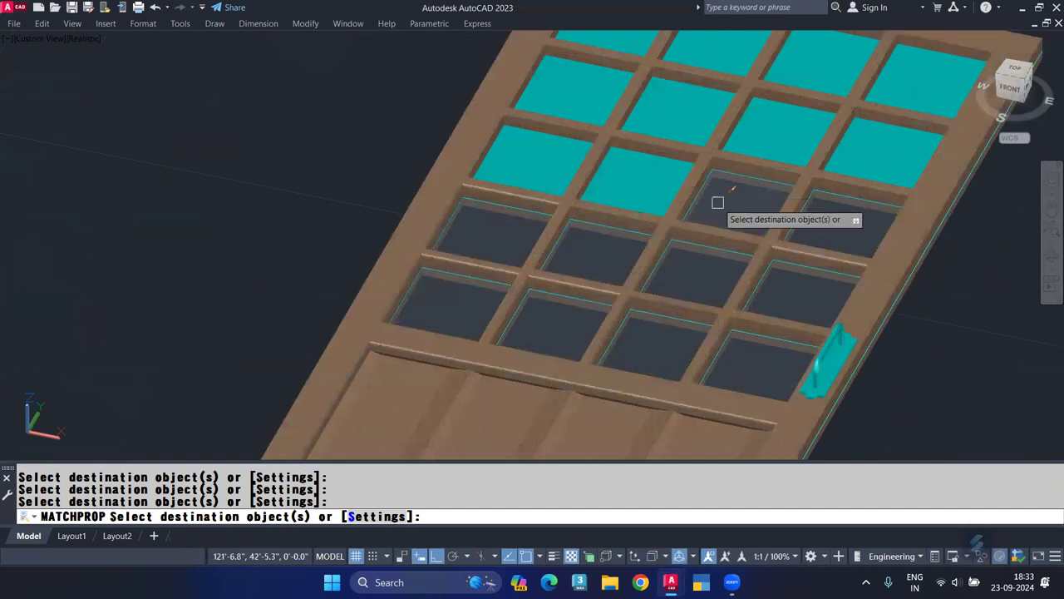
{"action": "left_click", "coordinate": [623, 193]}
{"action": "left_click", "coordinate": [555, 160]}
{"action": "left_click", "coordinate": [572, 93]}
{"action": "left_click", "coordinate": [667, 104]}
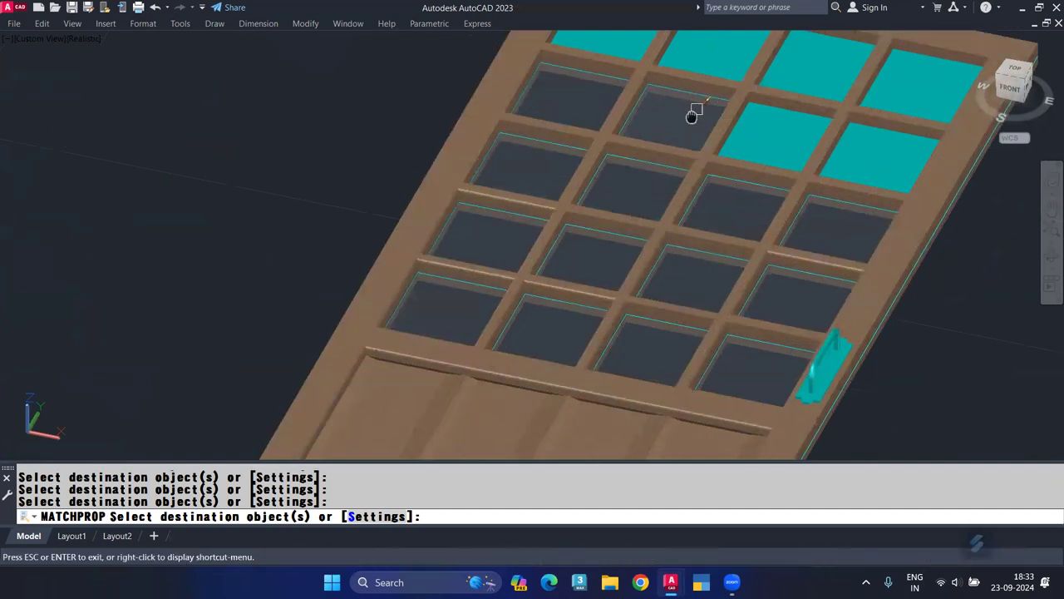
Give the last four upper panes the dark glass and finish matching.
{"action": "middle_click_drag", "start_coordinate": [691, 109], "coordinate": [640, 226]}
{"action": "left_click", "coordinate": [749, 238]}
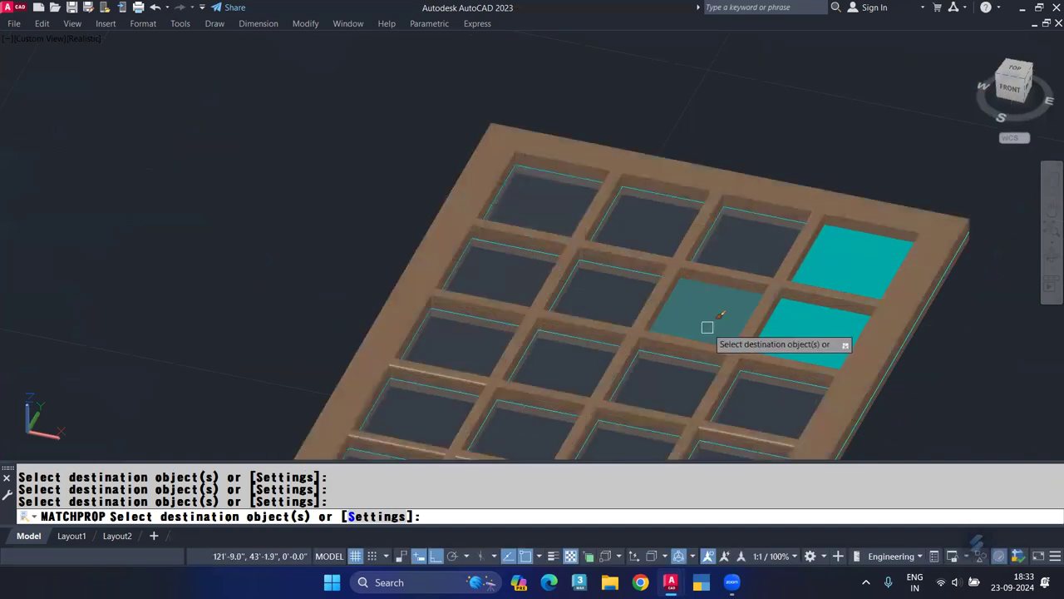
{"action": "left_click", "coordinate": [708, 324]}
{"action": "left_click", "coordinate": [807, 339]}
{"action": "left_click", "coordinate": [859, 277]}
{"action": "key", "text": "Return"}
{"action": "scroll", "coordinate": [867, 255], "scroll_direction": "down", "scroll_amount": 3}
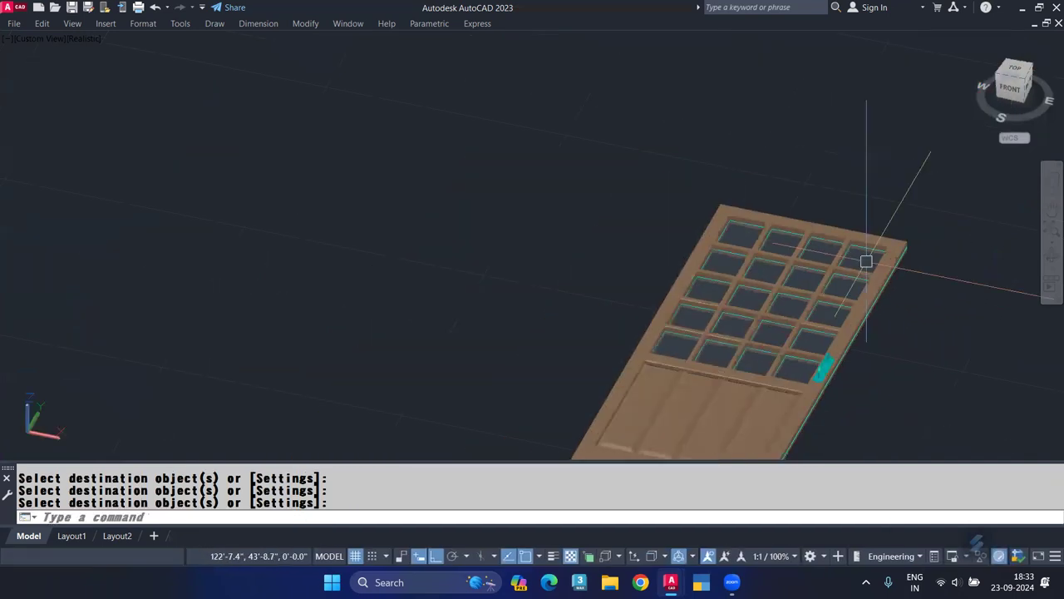
{"action": "scroll", "coordinate": [790, 287], "scroll_direction": "up", "scroll_amount": 1}
{"action": "scroll", "coordinate": [790, 287], "scroll_direction": "up", "scroll_amount": 4}
Open the materials library with MAT and browse the Metal category.
{"action": "type", "text": "mat"}
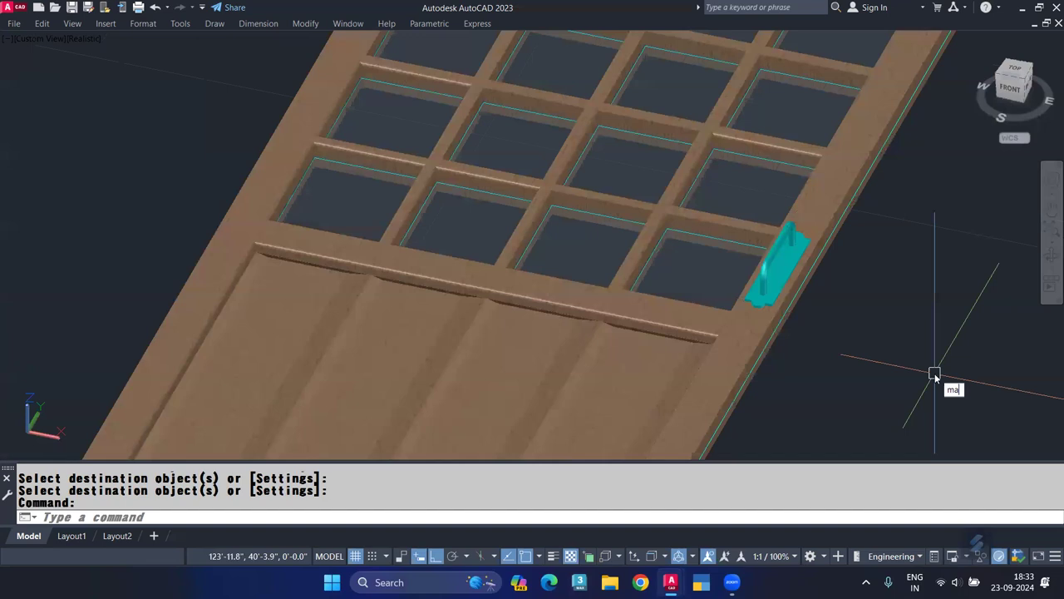
{"action": "key", "text": "Return"}
{"action": "scroll", "coordinate": [835, 383], "scroll_direction": "down", "scroll_amount": 1}
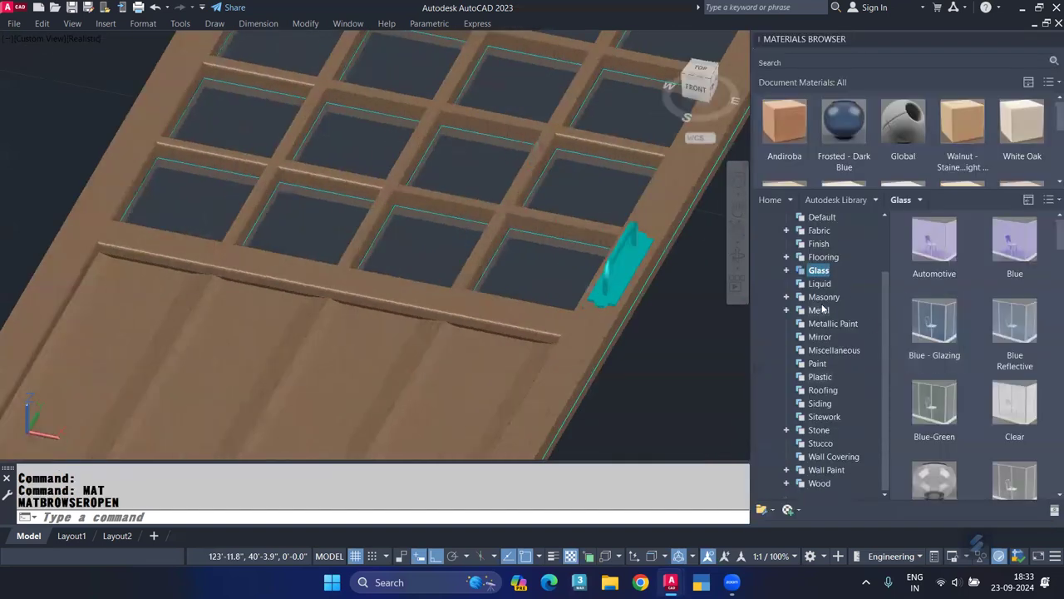
{"action": "left_click", "coordinate": [819, 310]}
{"action": "scroll", "coordinate": [936, 390], "scroll_direction": "down", "scroll_amount": 5}
{"action": "scroll", "coordinate": [937, 390], "scroll_direction": "down", "scroll_amount": 10}
{"action": "scroll", "coordinate": [936, 390], "scroll_direction": "down", "scroll_amount": 3}
{"action": "scroll", "coordinate": [959, 370], "scroll_direction": "up", "scroll_amount": 3}
{"action": "scroll", "coordinate": [990, 362], "scroll_direction": "up", "scroll_amount": 2}
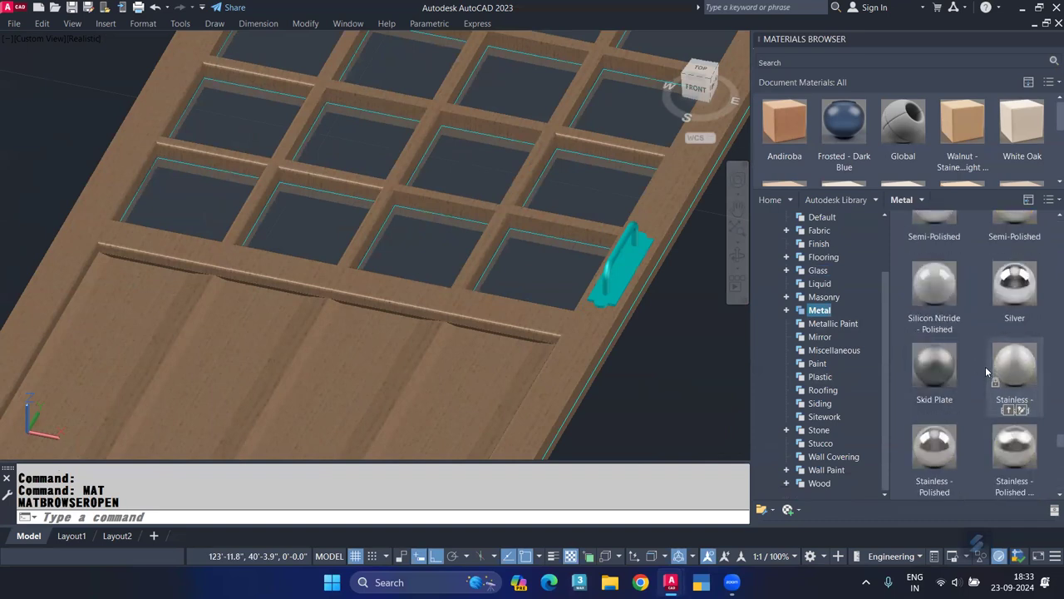
{"action": "scroll", "coordinate": [956, 354], "scroll_direction": "up", "scroll_amount": 1}
{"action": "scroll", "coordinate": [952, 351], "scroll_direction": "up", "scroll_amount": 2}
{"action": "scroll", "coordinate": [954, 341], "scroll_direction": "up", "scroll_amount": 2}
{"action": "scroll", "coordinate": [955, 341], "scroll_direction": "up", "scroll_amount": 2}
{"action": "scroll", "coordinate": [955, 346], "scroll_direction": "up", "scroll_amount": 2}
{"action": "scroll", "coordinate": [954, 341], "scroll_direction": "down", "scroll_amount": 10}
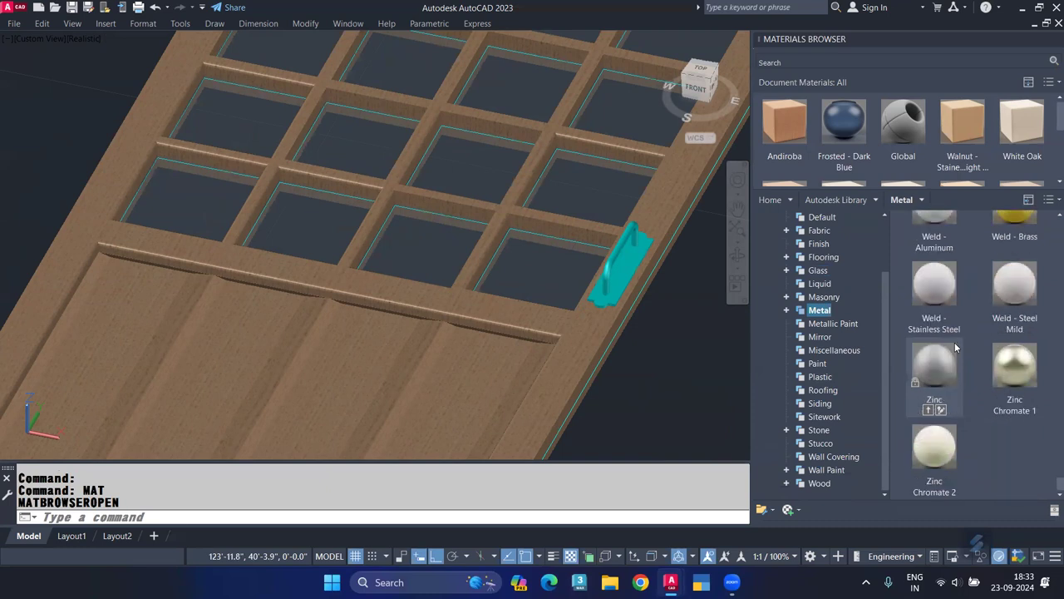
{"action": "scroll", "coordinate": [955, 347], "scroll_direction": "up", "scroll_amount": 2}
{"action": "scroll", "coordinate": [956, 347], "scroll_direction": "down", "scroll_amount": 2}
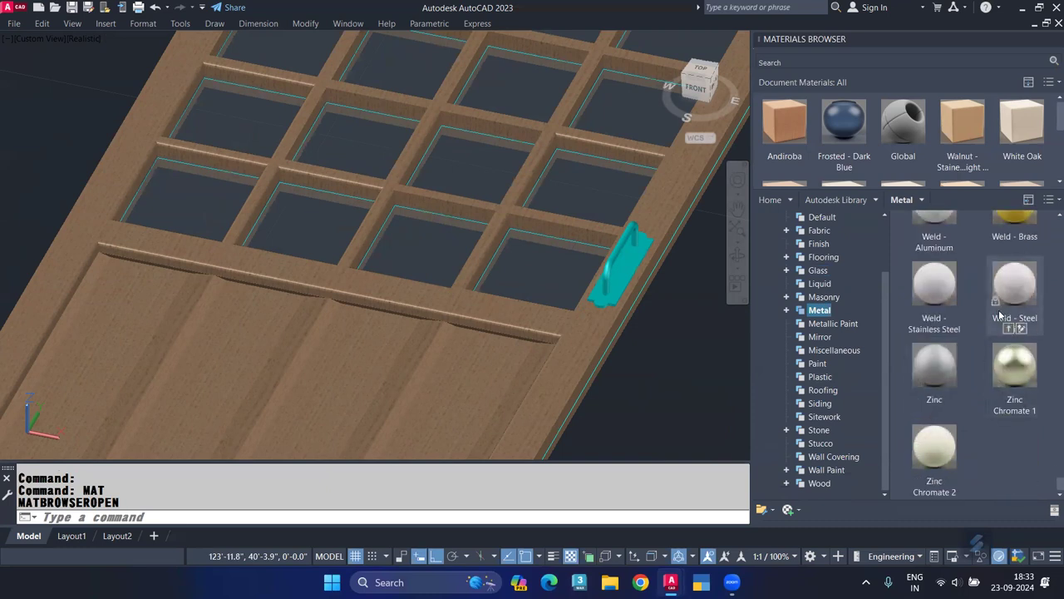
Apply a black metal material to the door handle and close the library.
{"action": "middle_click_drag", "start_coordinate": [708, 379], "coordinate": [672, 400]}
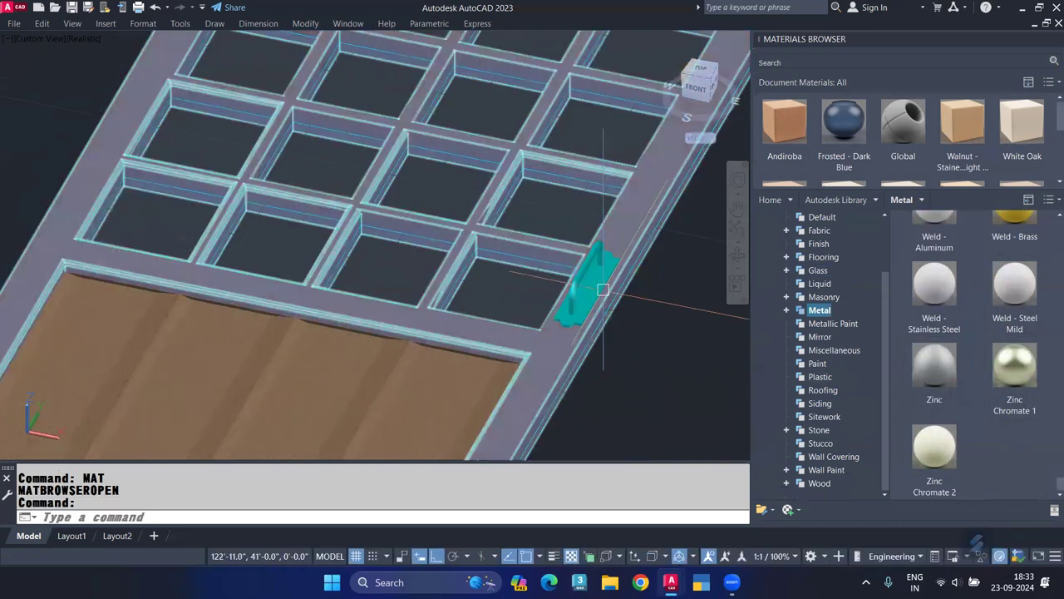
{"action": "scroll", "coordinate": [603, 290], "scroll_direction": "up", "scroll_amount": 3}
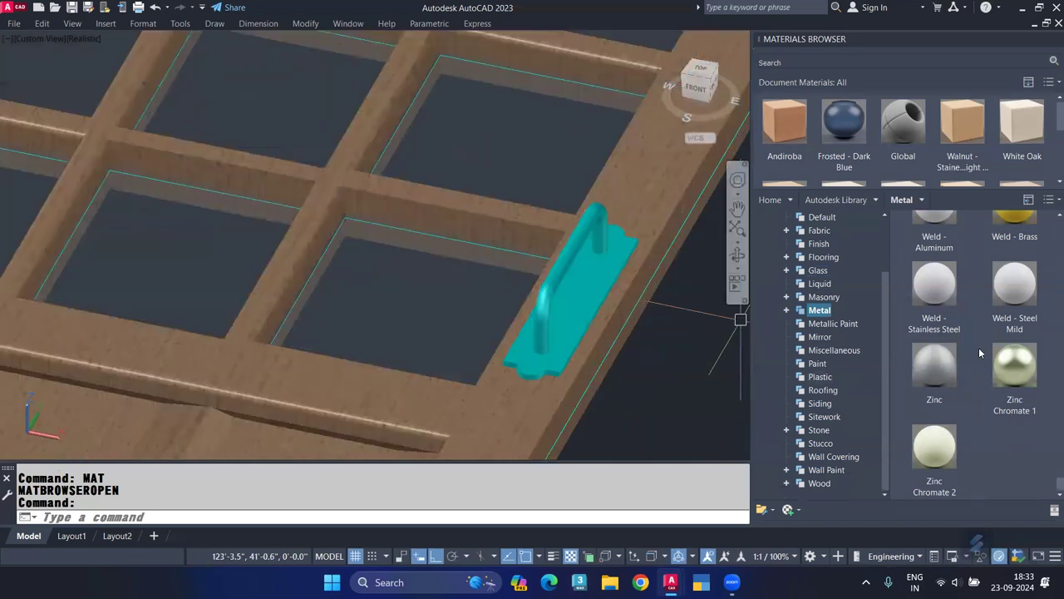
{"action": "scroll", "coordinate": [1019, 330], "scroll_direction": "up", "scroll_amount": 3}
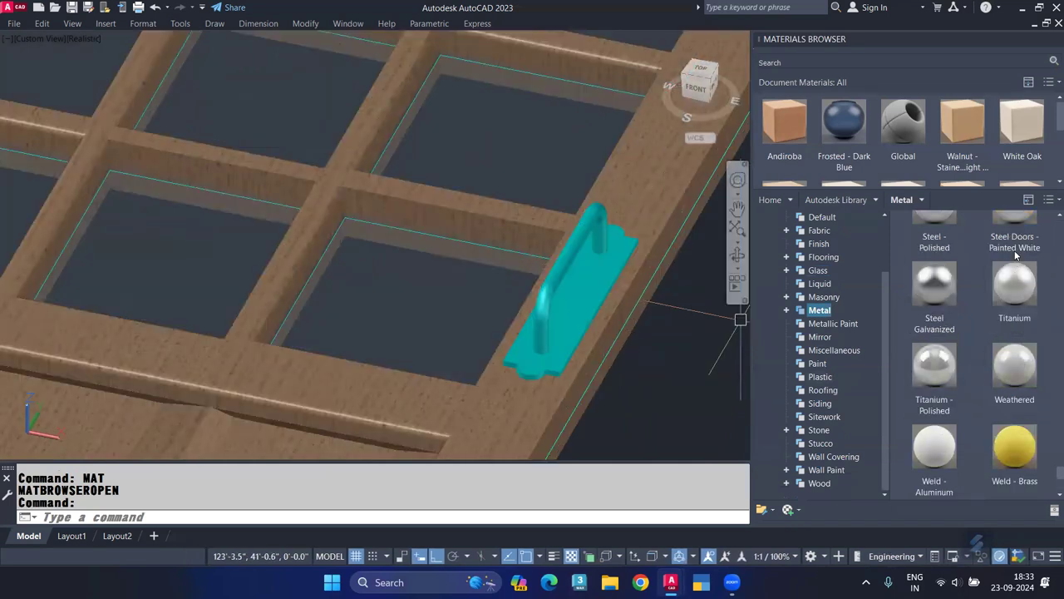
{"action": "scroll", "coordinate": [1015, 281], "scroll_direction": "up", "scroll_amount": 3}
{"action": "left_click_drag", "start_coordinate": [1010, 241], "coordinate": [569, 291]}
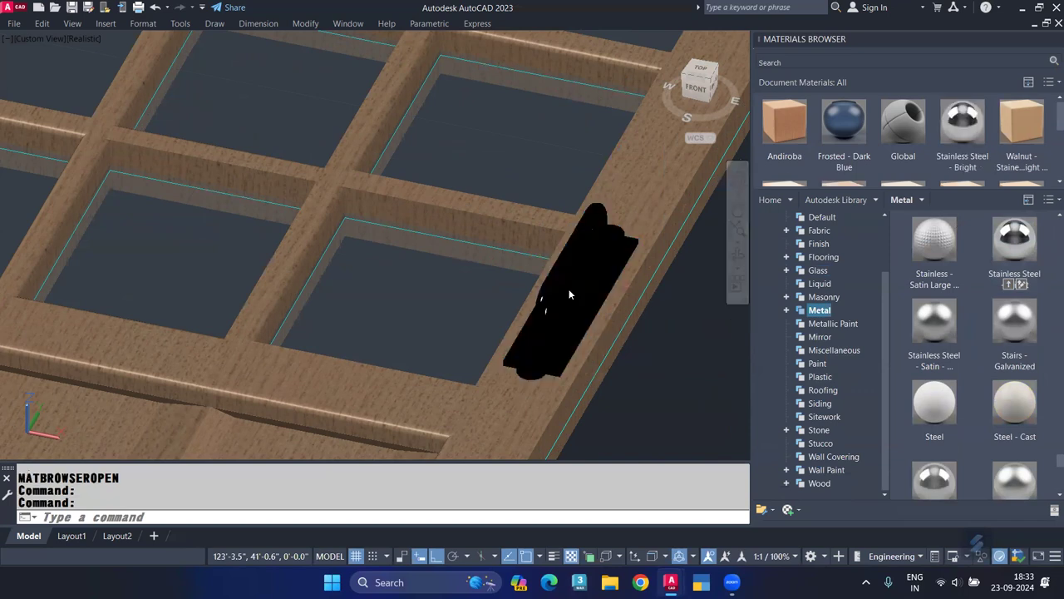
{"action": "scroll", "coordinate": [661, 347], "scroll_direction": "down", "scroll_amount": 2}
{"action": "scroll", "coordinate": [639, 371], "scroll_direction": "down", "scroll_amount": 1}
{"action": "scroll", "coordinate": [582, 341], "scroll_direction": "down", "scroll_amount": 3}
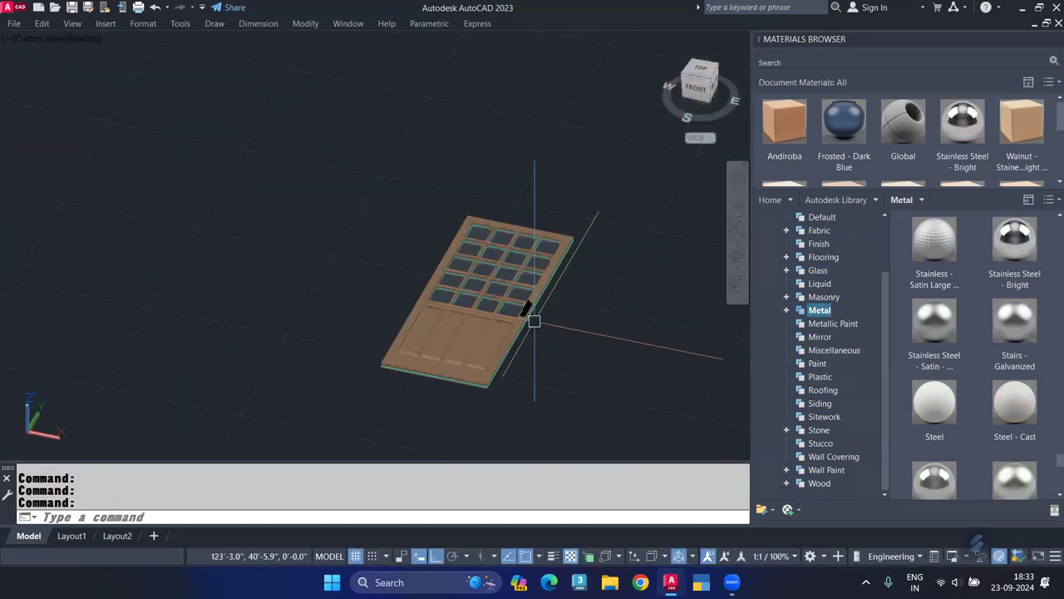
{"action": "left_click", "coordinate": [1047, 40]}
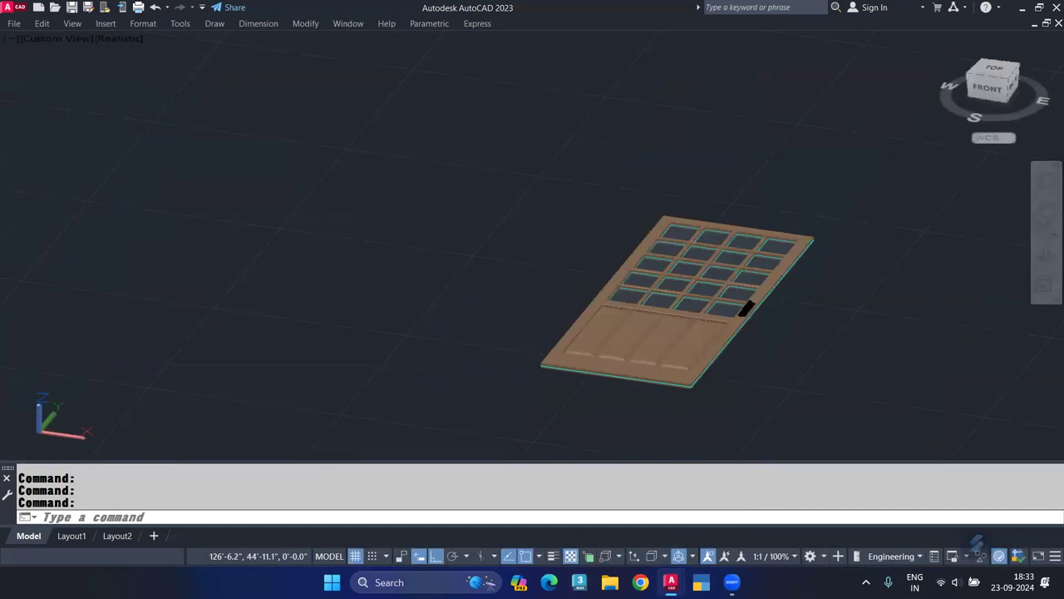
Check the black handle, then cancel the pending command and frame the flat door.
{"action": "scroll", "coordinate": [657, 406], "scroll_direction": "up", "scroll_amount": 5}
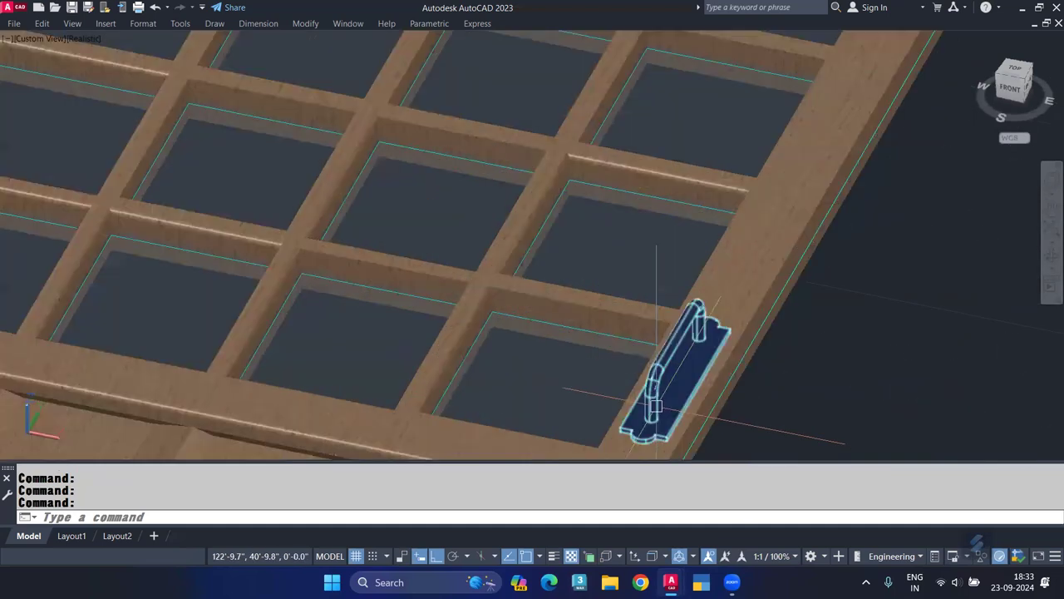
{"action": "scroll", "coordinate": [669, 366], "scroll_direction": "up", "scroll_amount": 2}
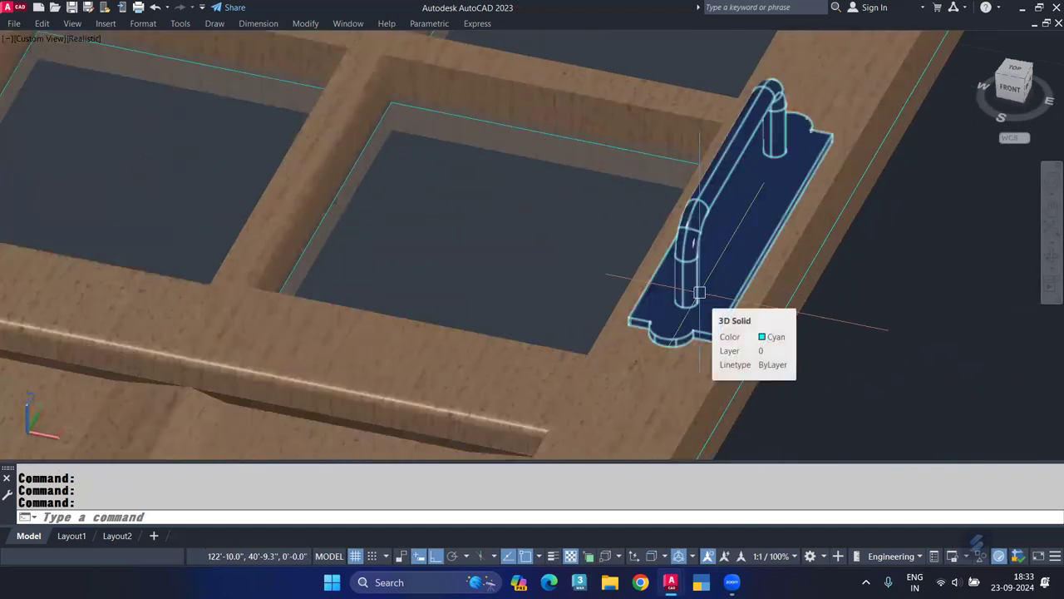
{"action": "scroll", "coordinate": [700, 292], "scroll_direction": "down", "scroll_amount": 2}
{"action": "scroll", "coordinate": [700, 293], "scroll_direction": "down", "scroll_amount": 2}
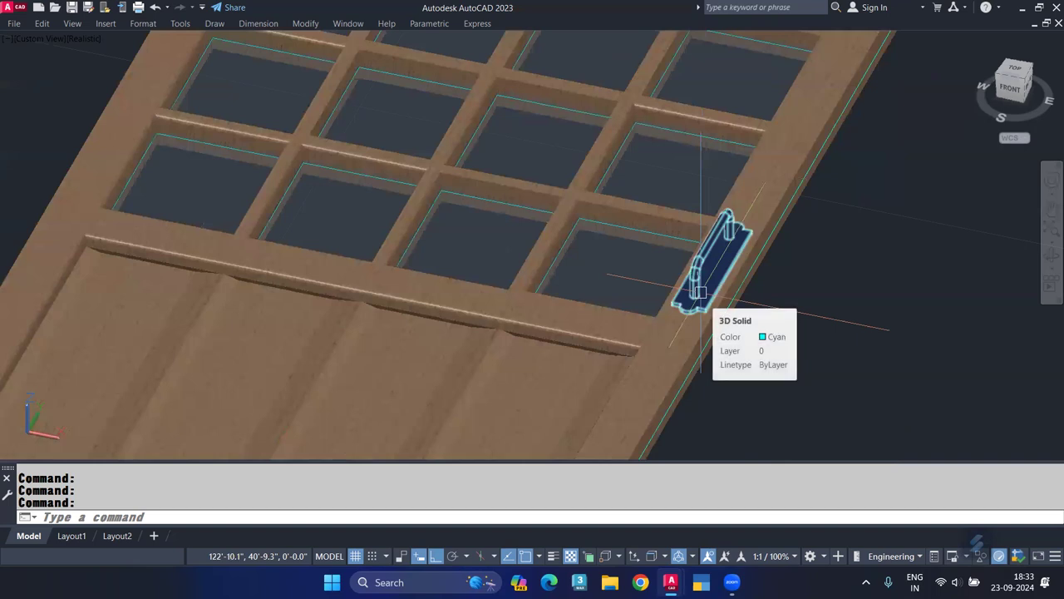
{"action": "left_click", "coordinate": [699, 293]}
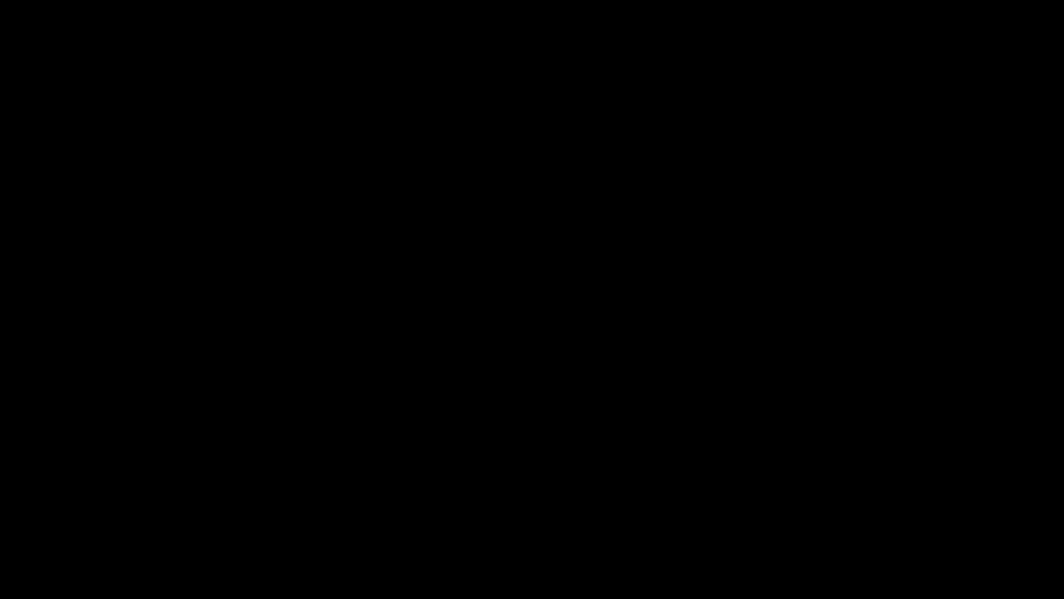
{"action": "scroll", "coordinate": [867, 188], "scroll_direction": "down", "scroll_amount": 3}
{"action": "key", "text": "Escape"}
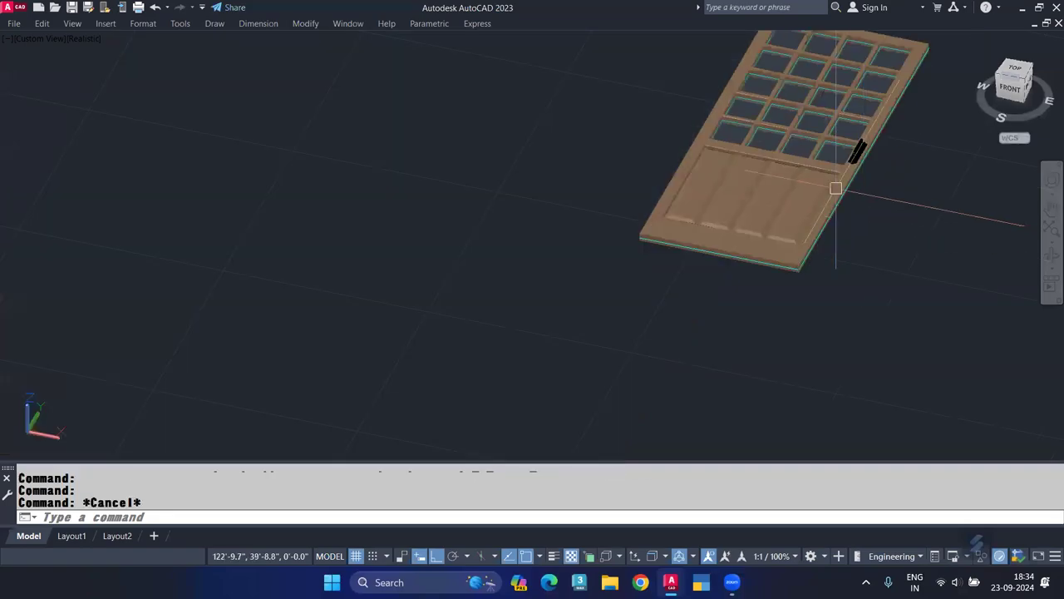
{"action": "key", "text": "Escape"}
{"action": "scroll", "coordinate": [806, 181], "scroll_direction": "up", "scroll_amount": 1}
{"action": "scroll", "coordinate": [806, 180], "scroll_direction": "up", "scroll_amount": 1}
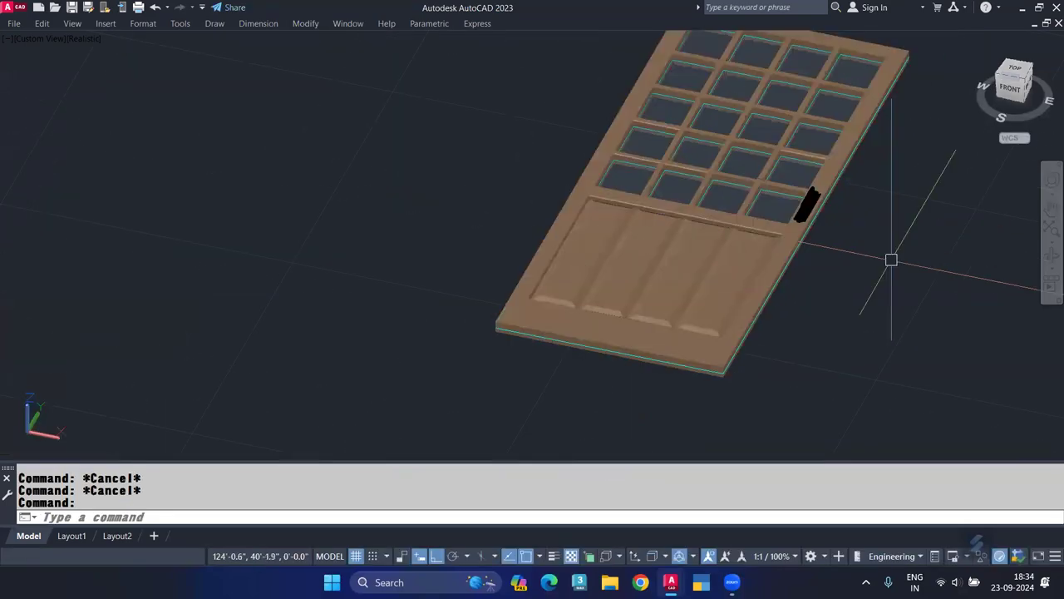
Window-select all the door's parts and combine them into one group.
{"action": "scroll", "coordinate": [570, 93], "scroll_direction": "down", "scroll_amount": 4}
{"action": "left_click", "coordinate": [563, 52]}
{"action": "left_click", "coordinate": [706, 231]}
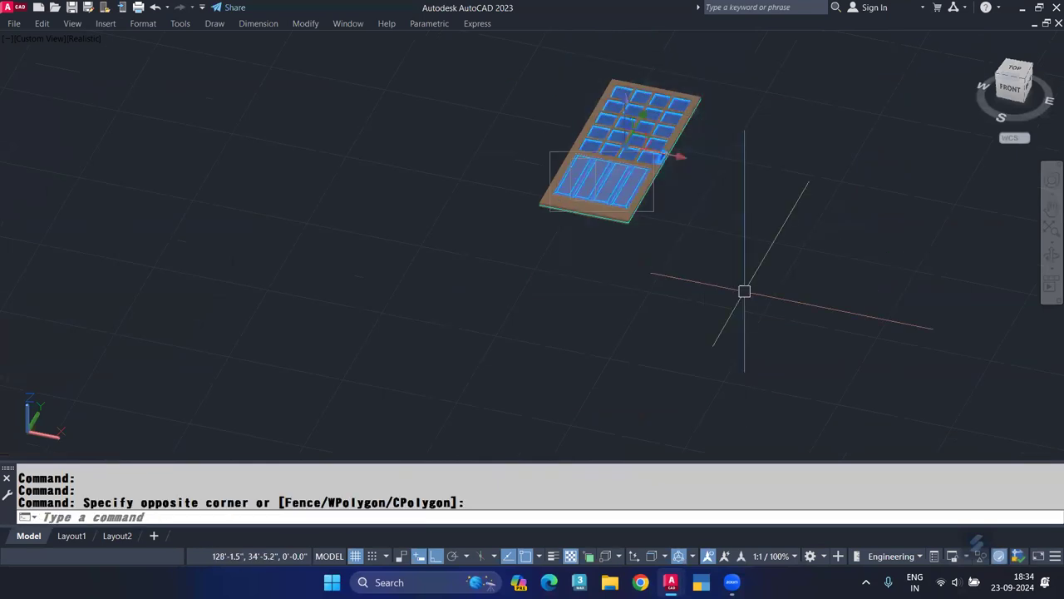
{"action": "left_click", "coordinate": [714, 58]}
{"action": "left_click", "coordinate": [394, 280]}
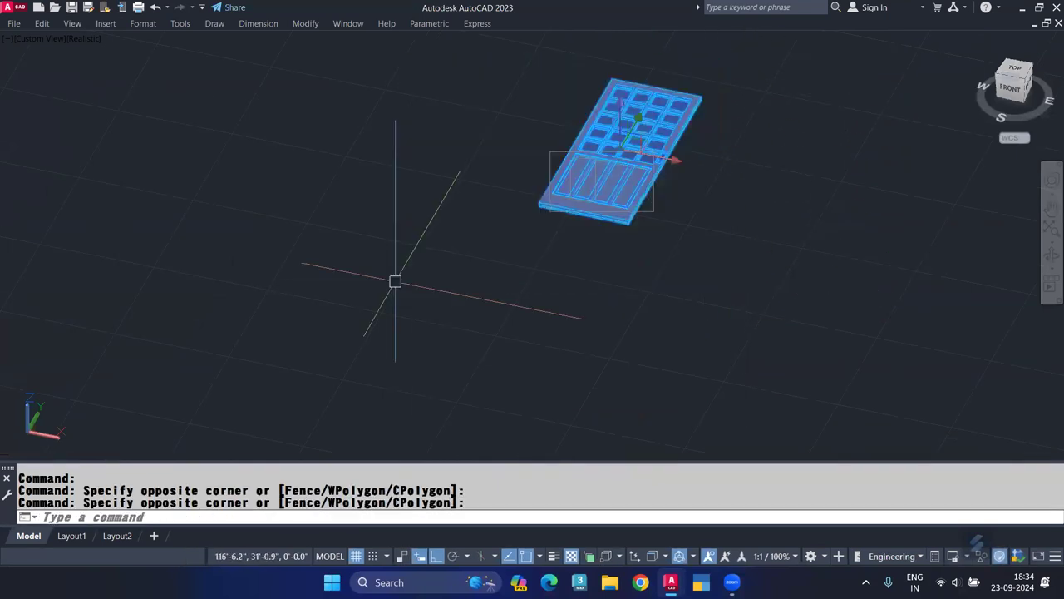
{"action": "type", "text": "G"}
{"action": "key", "text": "Return"}
Stand the door group upright with 3DROTATE, turned to face the wall opening.
{"action": "left_click", "coordinate": [636, 218]}
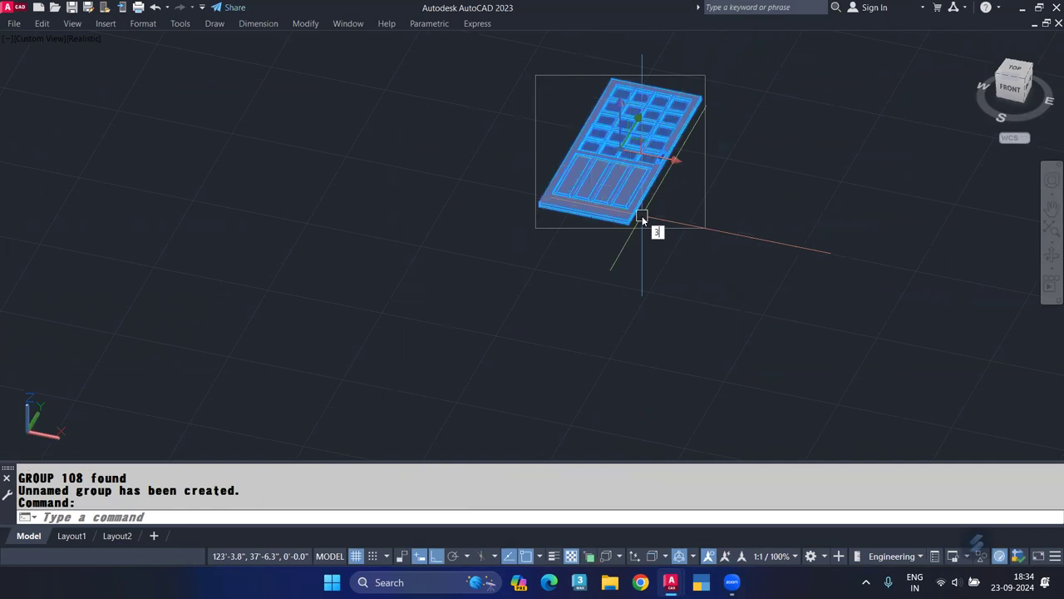
{"action": "type", "text": "3r"}
{"action": "key", "text": "Return"}
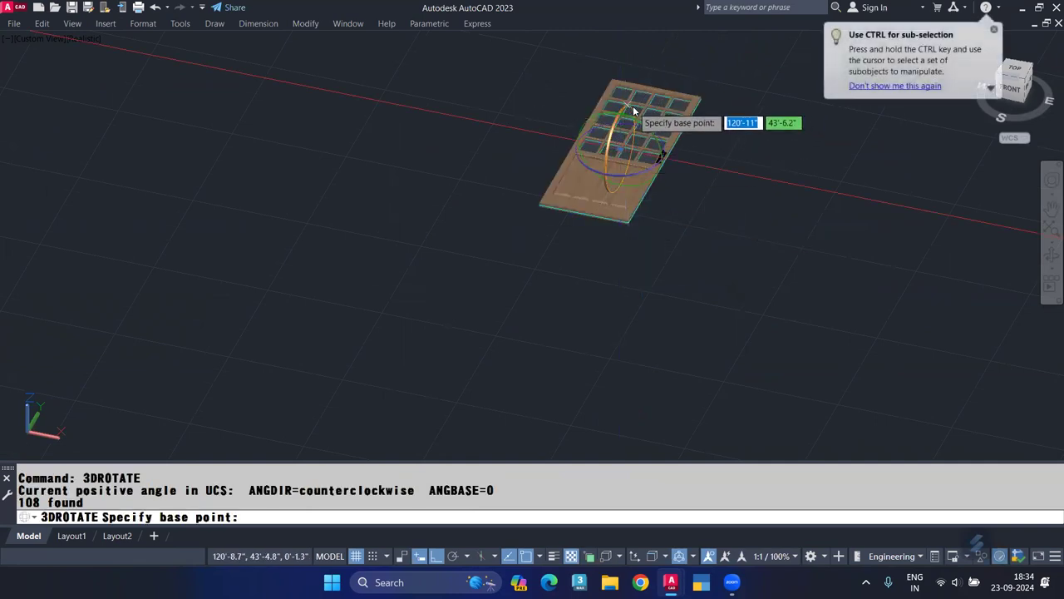
{"action": "left_click", "coordinate": [628, 121]}
{"action": "middle_click_drag", "start_coordinate": [661, 152], "coordinate": [625, 105], "text": "shift"}
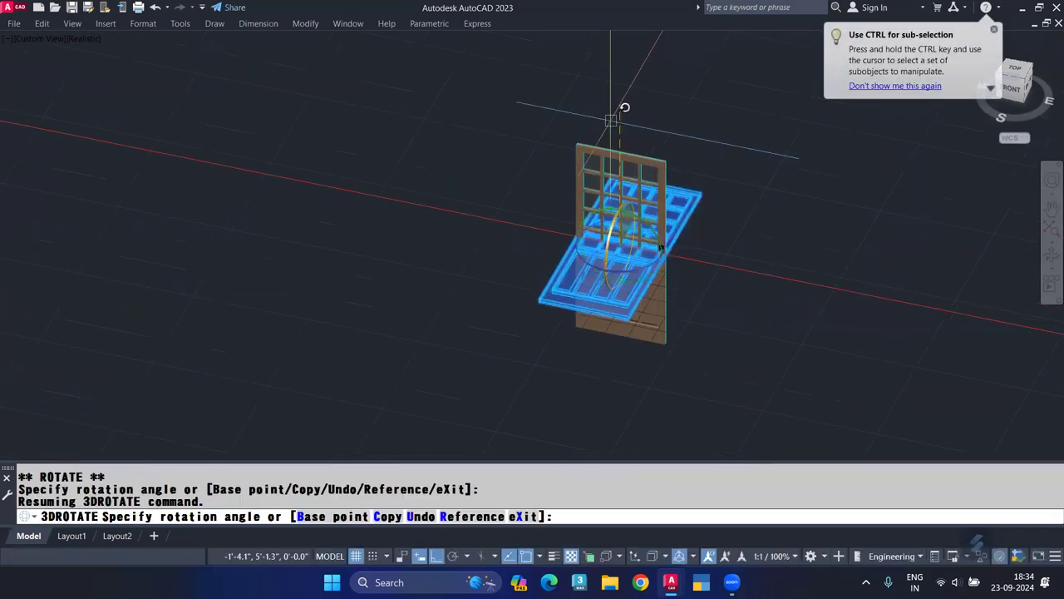
{"action": "key", "text": "Return"}
{"action": "left_click", "coordinate": [658, 249]}
{"action": "left_click", "coordinate": [539, 310]}
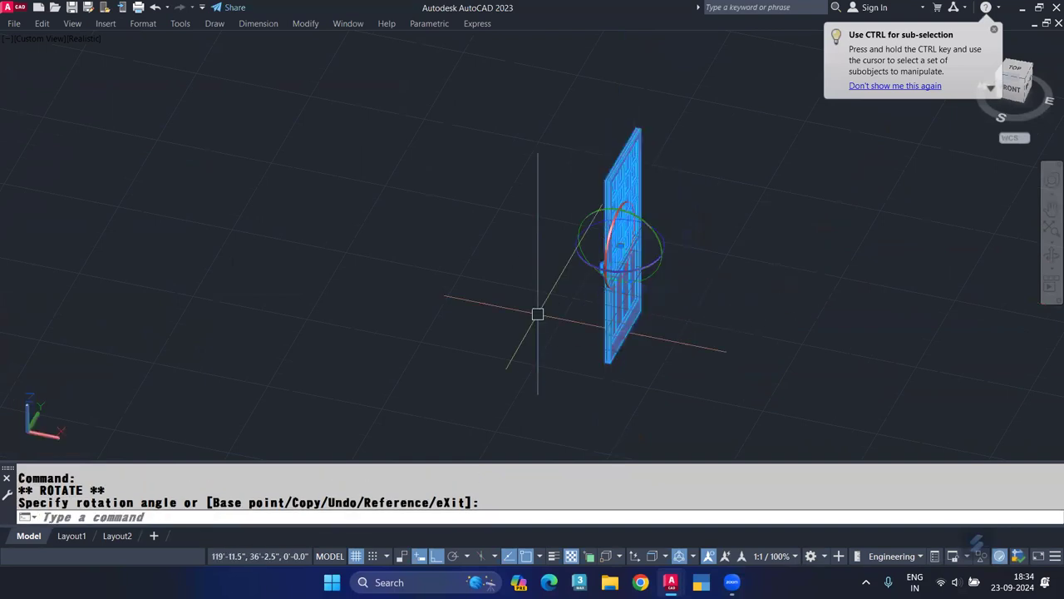
{"action": "key", "text": "Escape"}
Move the door group from its bottom corner base point toward the house.
{"action": "left_click", "coordinate": [648, 357]}
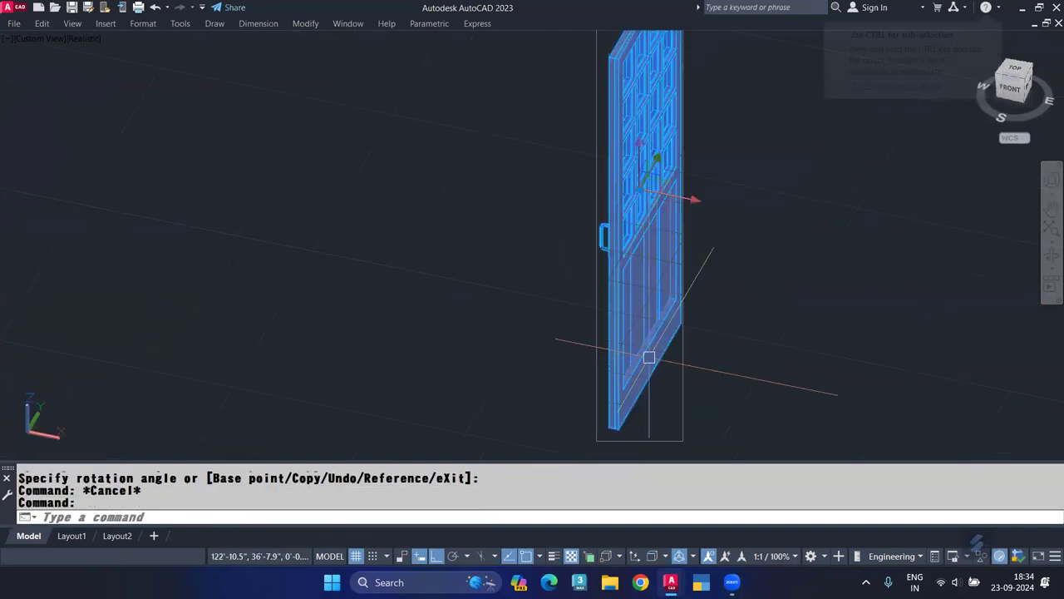
{"action": "type", "text": "m"}
{"action": "key", "text": "Return"}
{"action": "scroll", "coordinate": [611, 428], "scroll_direction": "up", "scroll_amount": 2}
{"action": "scroll", "coordinate": [599, 426], "scroll_direction": "up", "scroll_amount": 3}
{"action": "left_click", "coordinate": [572, 391]}
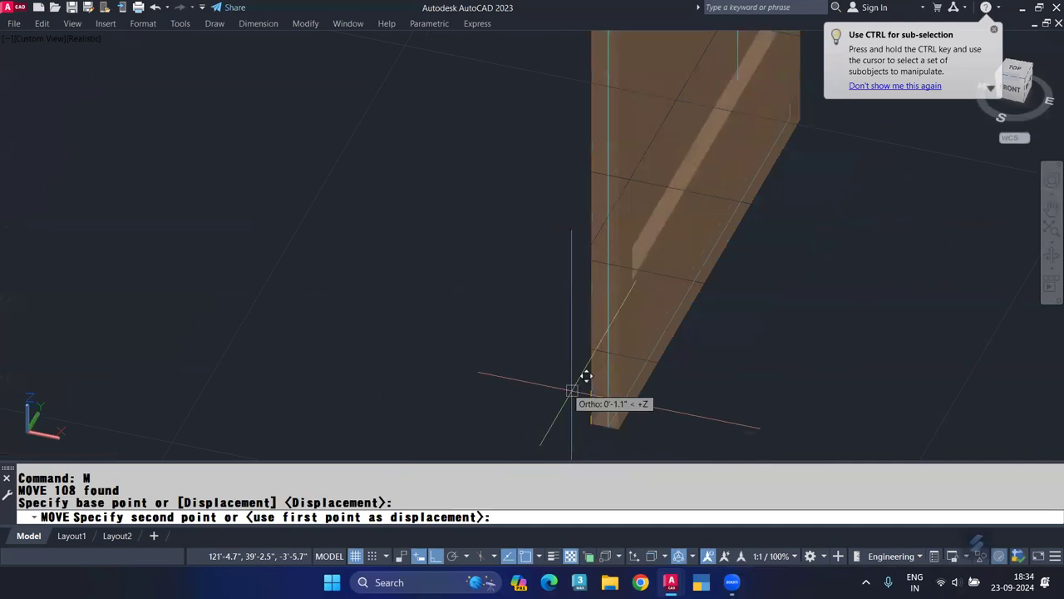
{"action": "scroll", "coordinate": [586, 376], "scroll_direction": "down", "scroll_amount": 5}
{"action": "middle_click_drag", "start_coordinate": [525, 338], "coordinate": [807, 225]}
{"action": "scroll", "coordinate": [807, 225], "scroll_direction": "down", "scroll_amount": 5}
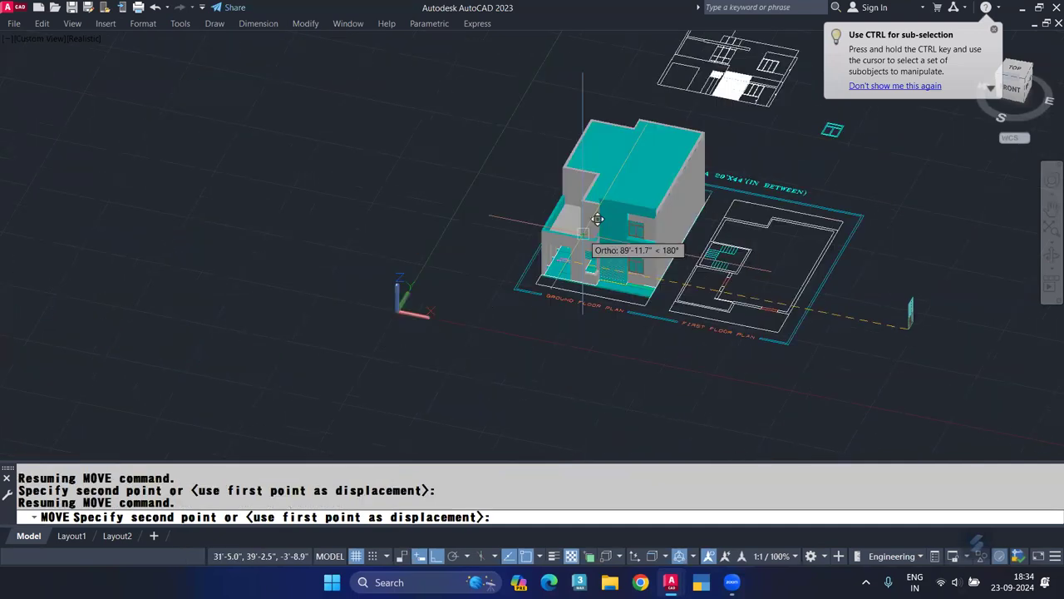
{"action": "middle_click_drag", "start_coordinate": [583, 233], "coordinate": [669, 301], "text": "shift"}
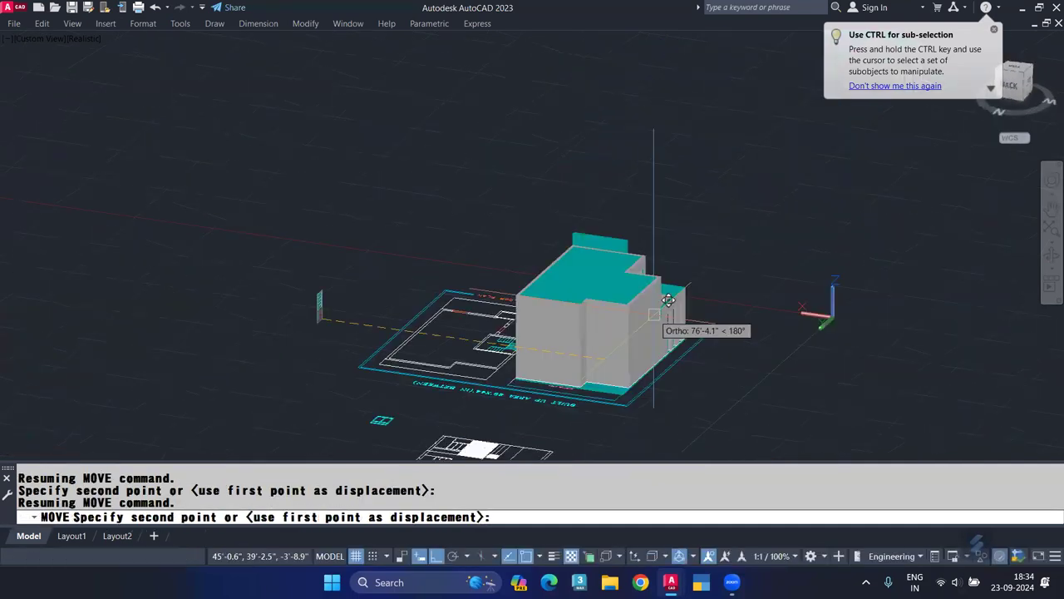
{"action": "scroll", "coordinate": [638, 326], "scroll_direction": "up", "scroll_amount": 5}
{"action": "scroll", "coordinate": [631, 331], "scroll_direction": "up", "scroll_amount": 2}
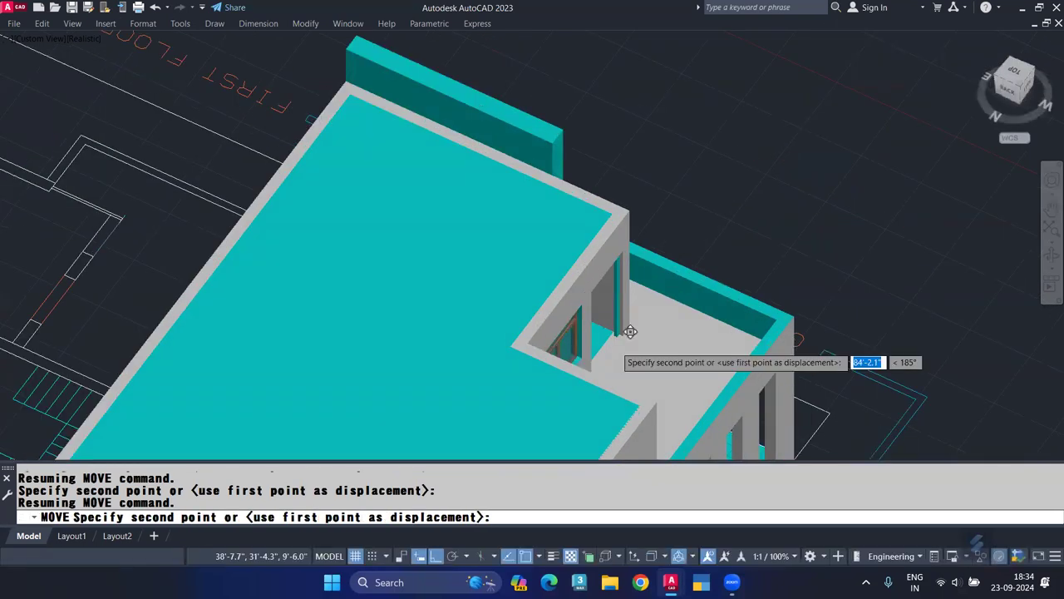
{"action": "scroll", "coordinate": [630, 331], "scroll_direction": "up", "scroll_amount": 5}
{"action": "scroll", "coordinate": [655, 285], "scroll_direction": "up", "scroll_amount": 3}
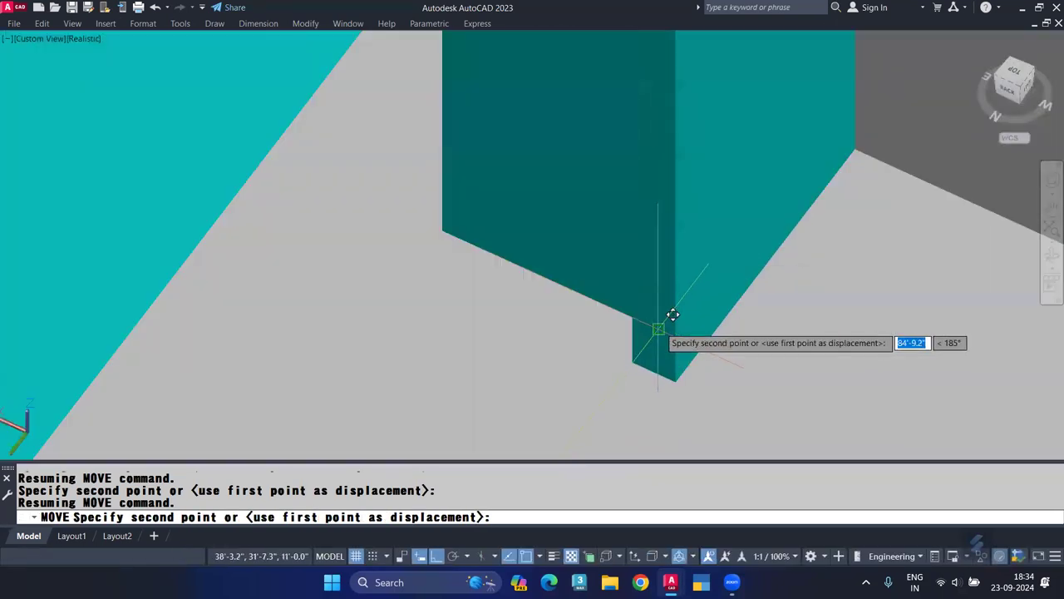
Drop the door into the wall opening beside the window and inspect the fit.
{"action": "left_click", "coordinate": [670, 313]}
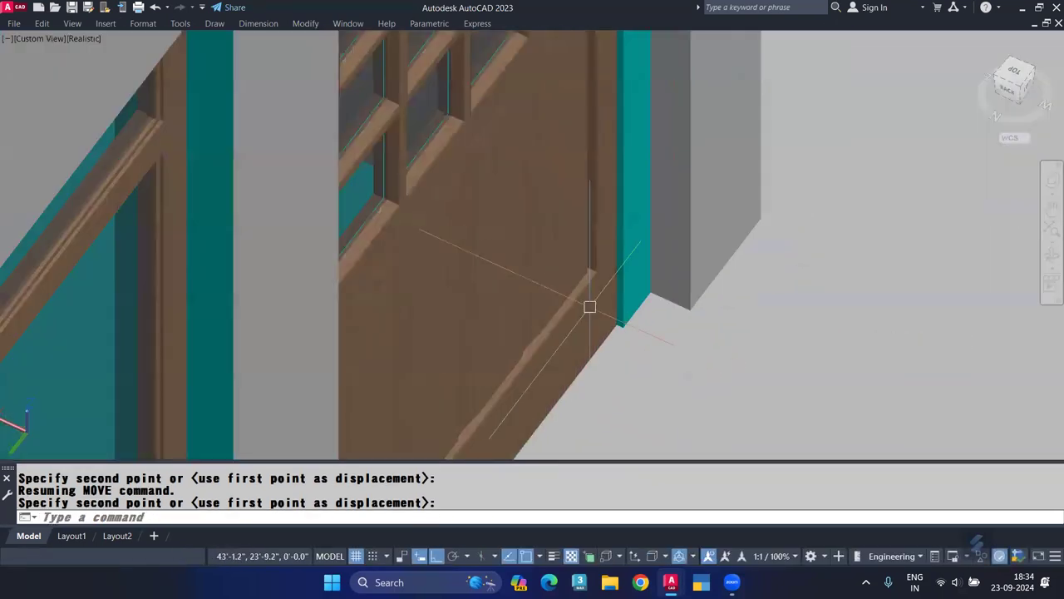
{"action": "middle_click_drag", "start_coordinate": [590, 307], "coordinate": [529, 281], "text": "shift"}
{"action": "scroll", "coordinate": [476, 274], "scroll_direction": "down", "scroll_amount": 3}
{"action": "left_click", "coordinate": [466, 299]}
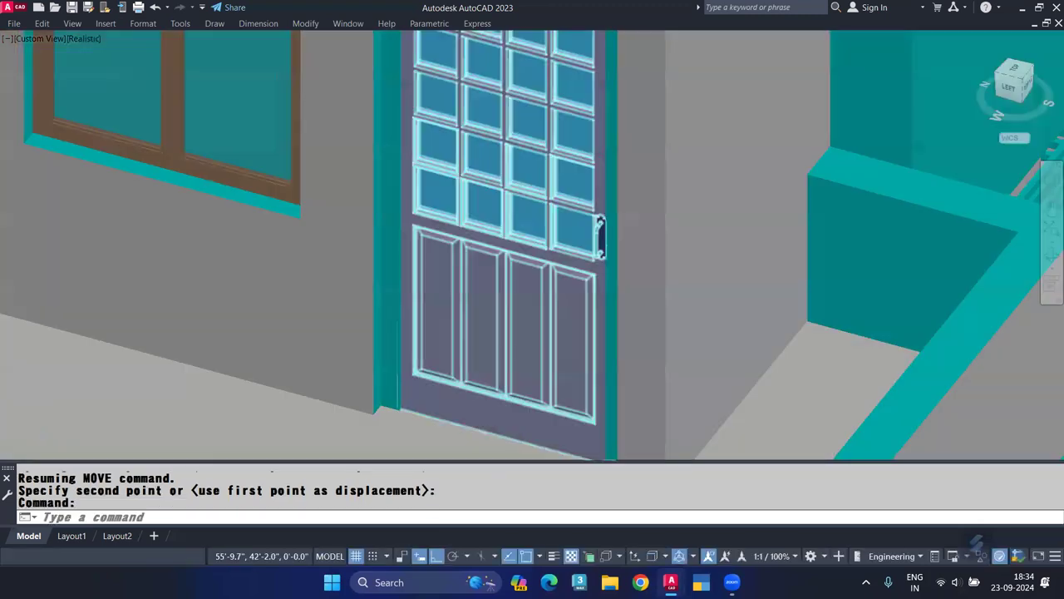
{"action": "scroll", "coordinate": [452, 285], "scroll_direction": "down", "scroll_amount": 3}
{"action": "scroll", "coordinate": [463, 314], "scroll_direction": "down", "scroll_amount": 2}
{"action": "scroll", "coordinate": [463, 314], "scroll_direction": "up", "scroll_amount": 1}
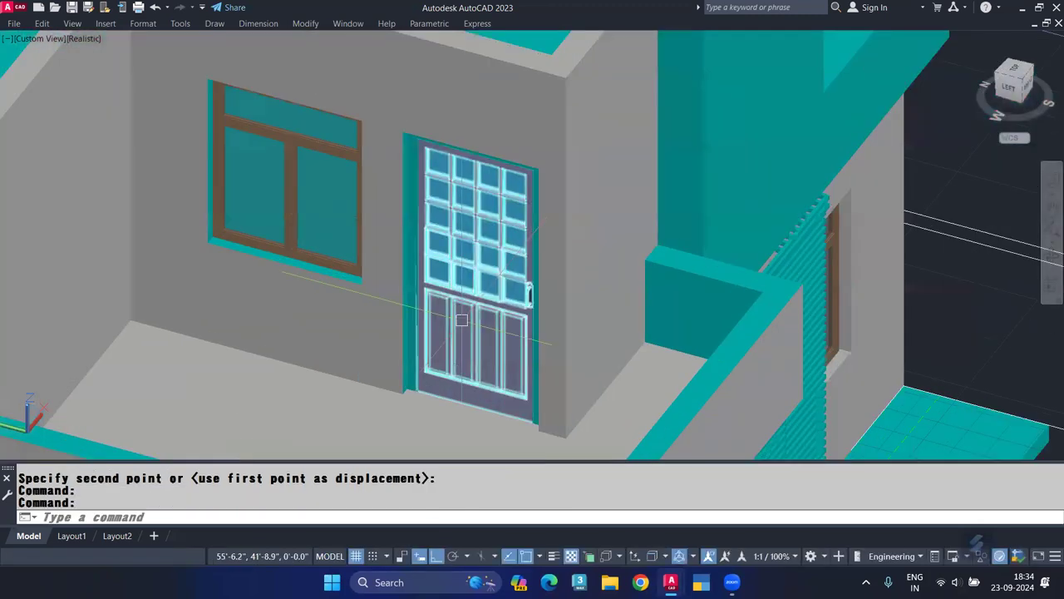
{"action": "scroll", "coordinate": [456, 316], "scroll_direction": "up", "scroll_amount": 2}
{"action": "scroll", "coordinate": [416, 282], "scroll_direction": "up", "scroll_amount": 1}
{"action": "scroll", "coordinate": [361, 236], "scroll_direction": "down", "scroll_amount": 3}
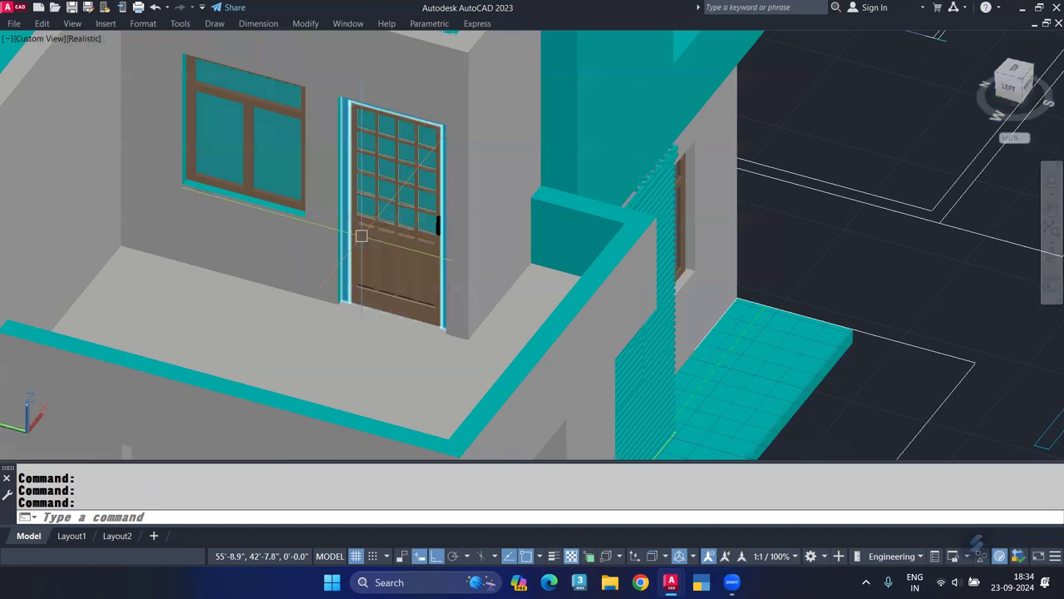
{"action": "scroll", "coordinate": [361, 236], "scroll_direction": "up", "scroll_amount": 4}
Copy the window frames' brown wood finish onto the door panels with MATCHPROP.
{"action": "type", "text": "a"}
{"action": "key", "text": "Return"}
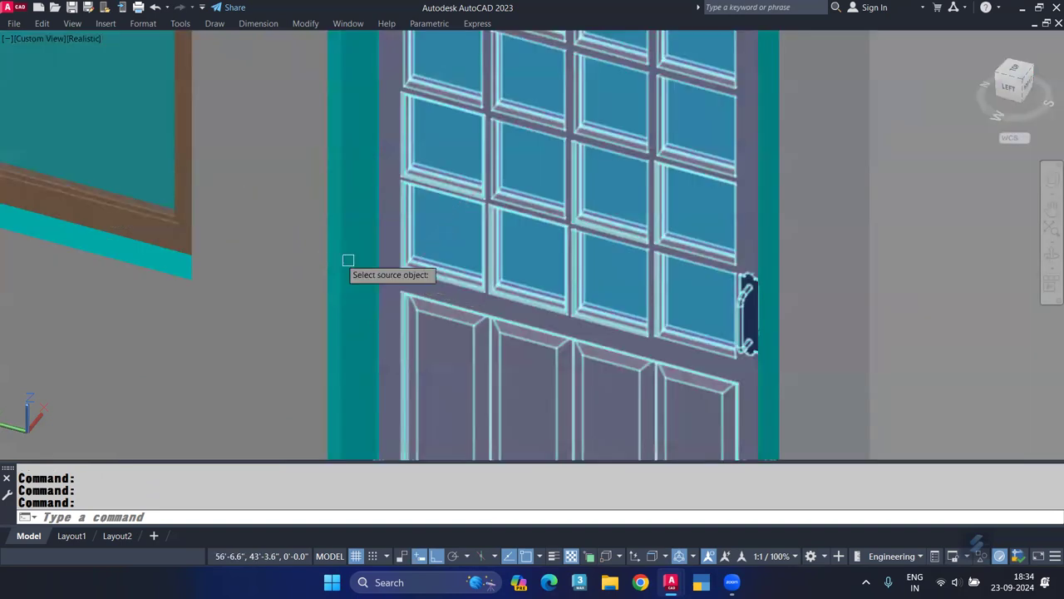
{"action": "left_click", "coordinate": [166, 238]}
{"action": "scroll", "coordinate": [365, 277], "scroll_direction": "up", "scroll_amount": 2}
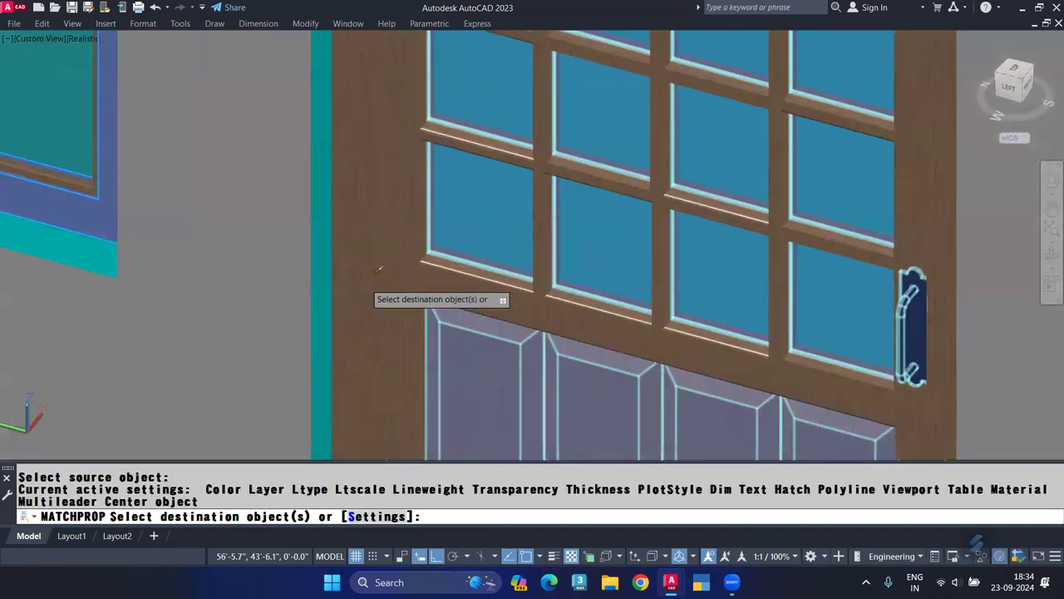
{"action": "scroll", "coordinate": [352, 255], "scroll_direction": "up", "scroll_amount": 1}
{"action": "scroll", "coordinate": [358, 264], "scroll_direction": "down", "scroll_amount": 2}
{"action": "scroll", "coordinate": [351, 253], "scroll_direction": "down", "scroll_amount": 2}
{"action": "scroll", "coordinate": [350, 253], "scroll_direction": "down", "scroll_amount": 2}
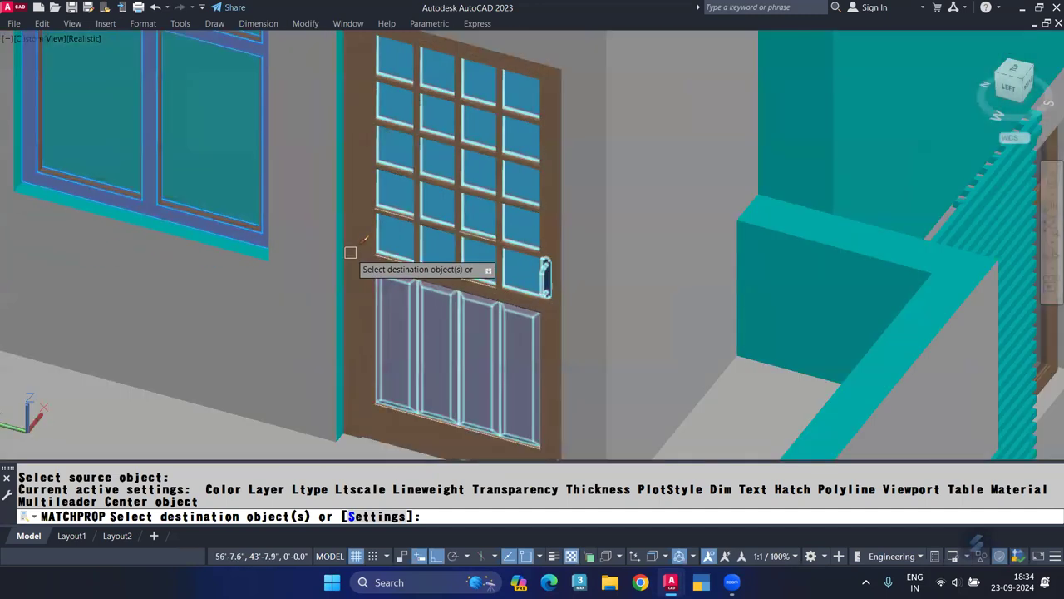
{"action": "left_click", "coordinate": [352, 247]}
{"action": "key", "text": "Return"}
Pan back over the building and quick-save the drawing.
{"action": "middle_click_drag", "start_coordinate": [408, 260], "coordinate": [375, 193]}
{"action": "scroll", "coordinate": [374, 194], "scroll_direction": "down", "scroll_amount": 4}
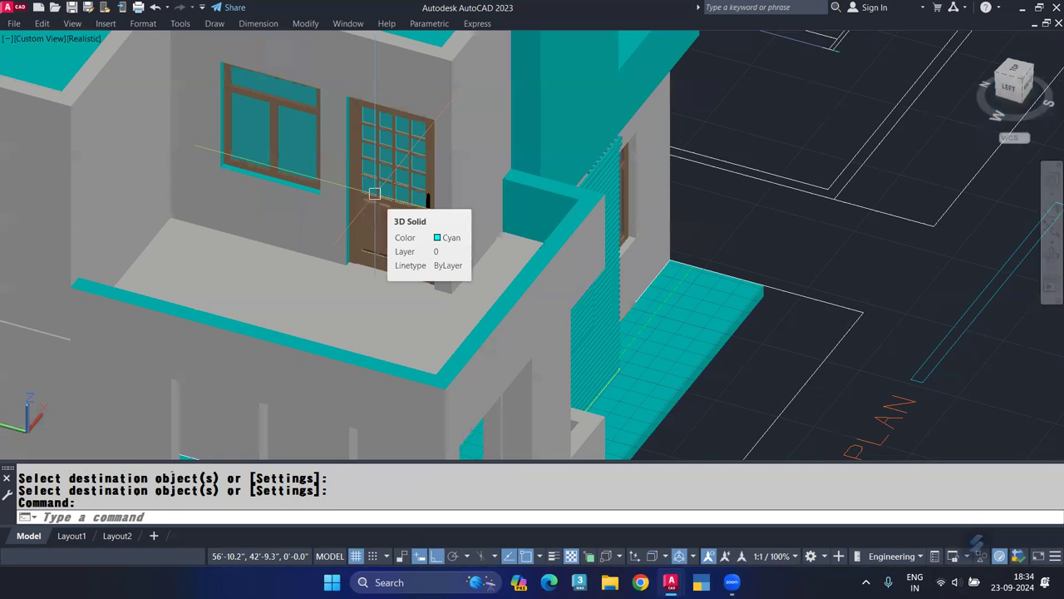
{"action": "key", "text": "ctrl+s"}
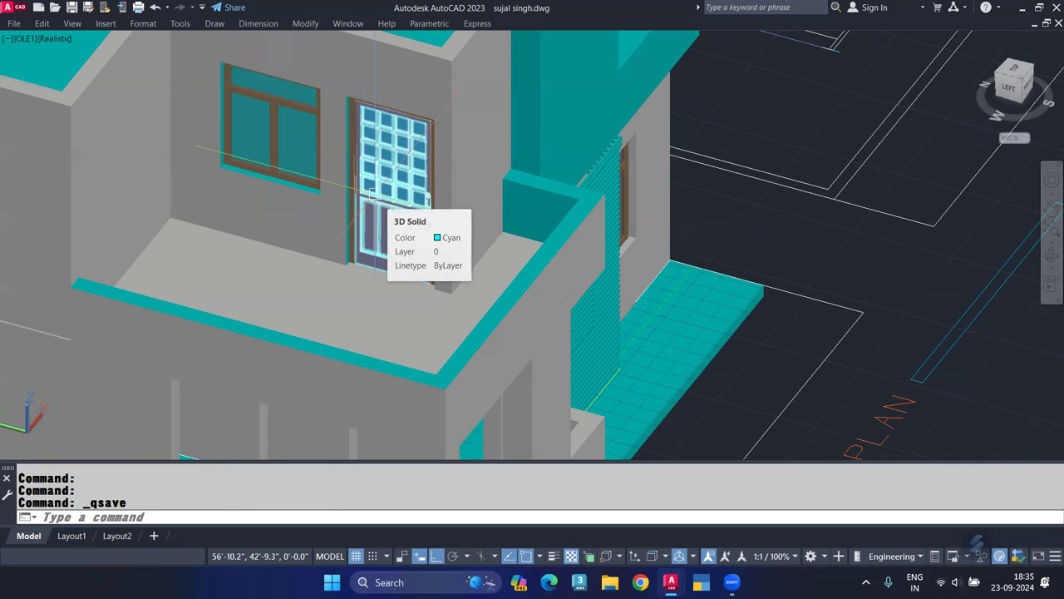
{"action": "mouse_move", "coordinate": [373, 194]}
{"action": "middle_mouse_down", "text": "shift"}
{"action": "mouse_move", "coordinate": [442, 169]}
{"action": "mouse_move", "coordinate": [466, 242]}
{"action": "middle_mouse_up", "text": "shift"}
{"action": "middle_click_drag", "start_coordinate": [400, 340], "coordinate": [399, 340], "text": "shift"}
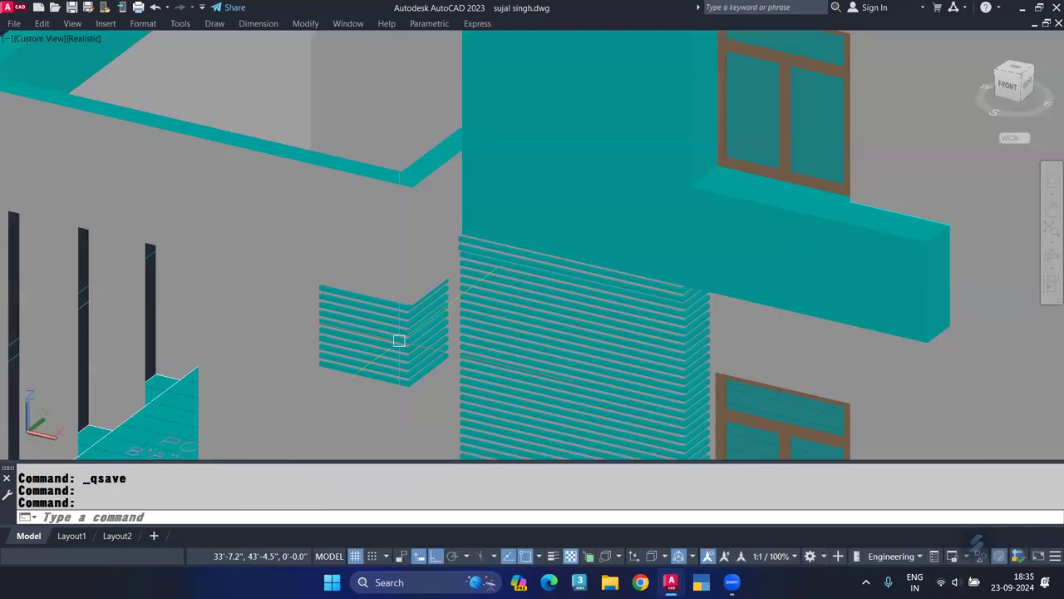
{"action": "scroll", "coordinate": [399, 340], "scroll_direction": "up", "scroll_amount": 3}
{"action": "middle_click_drag", "start_coordinate": [415, 422], "coordinate": [464, 286]}
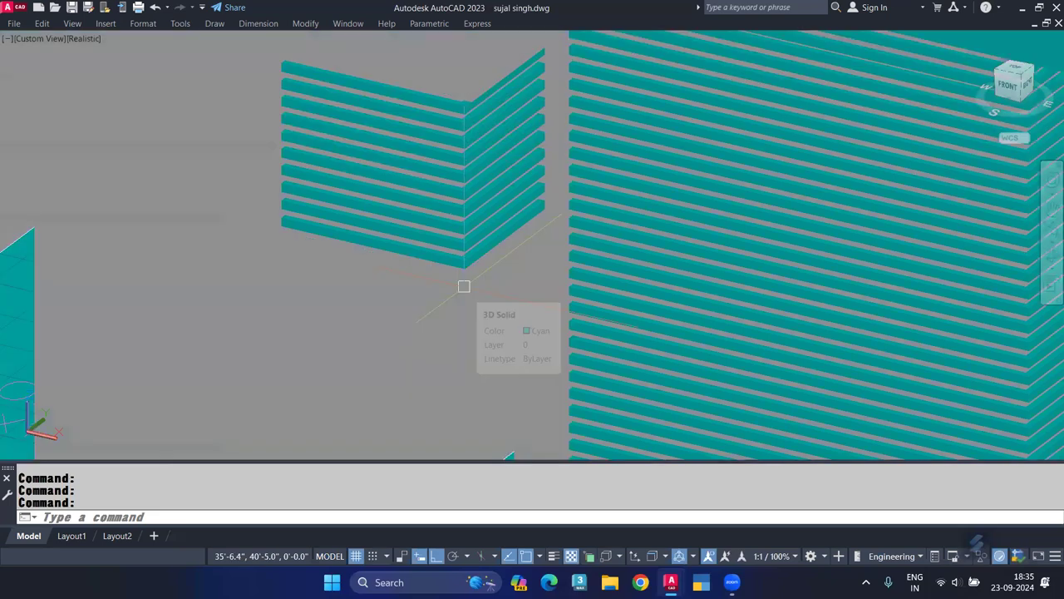
{"action": "scroll", "coordinate": [464, 286], "scroll_direction": "down", "scroll_amount": 2}
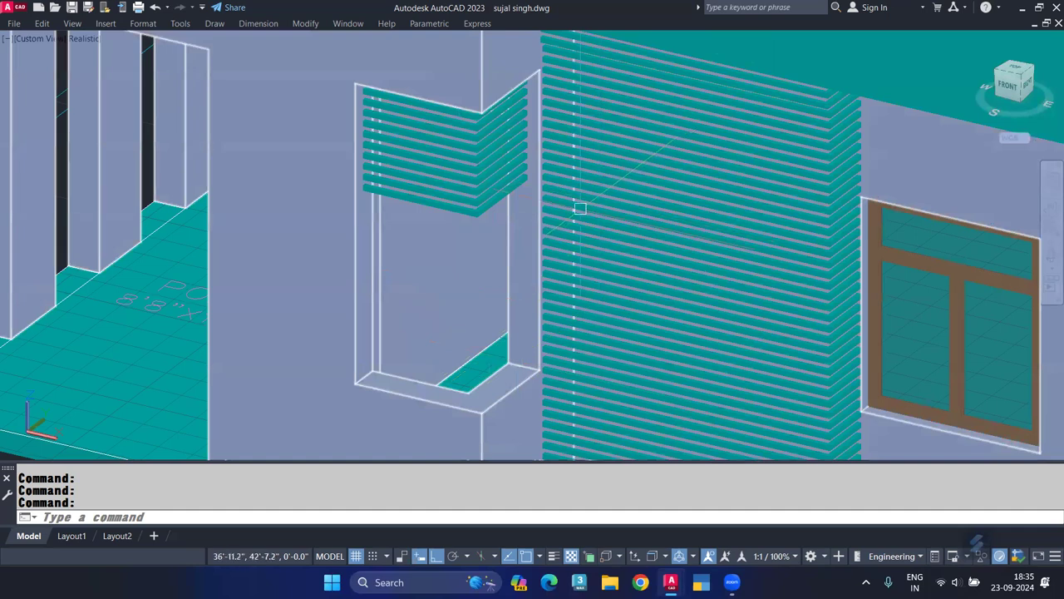
{"action": "scroll", "coordinate": [491, 316], "scroll_direction": "down", "scroll_amount": 3}
{"action": "scroll", "coordinate": [562, 452], "scroll_direction": "down", "scroll_amount": 1}
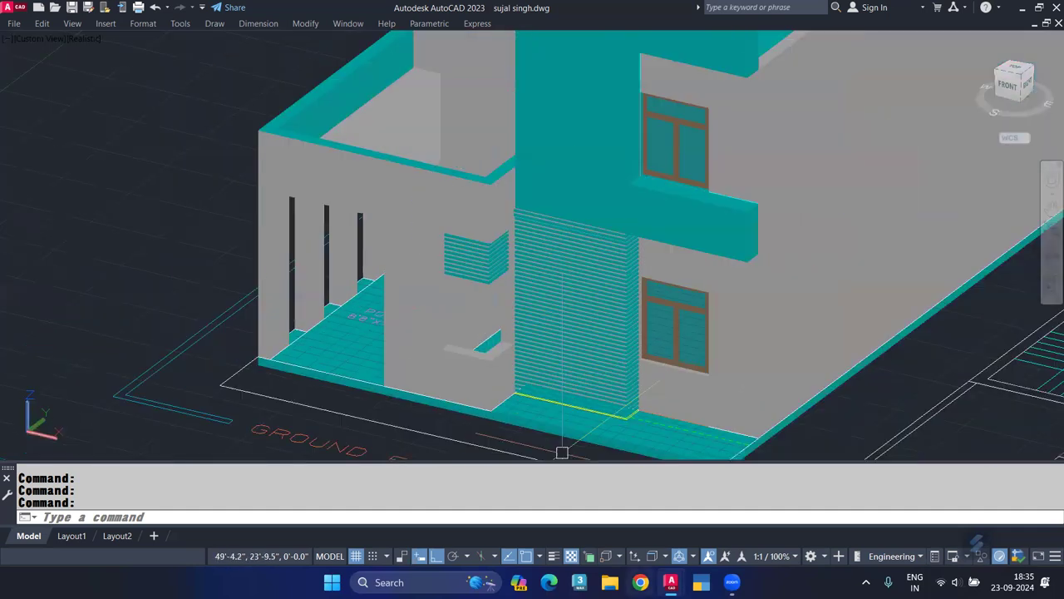